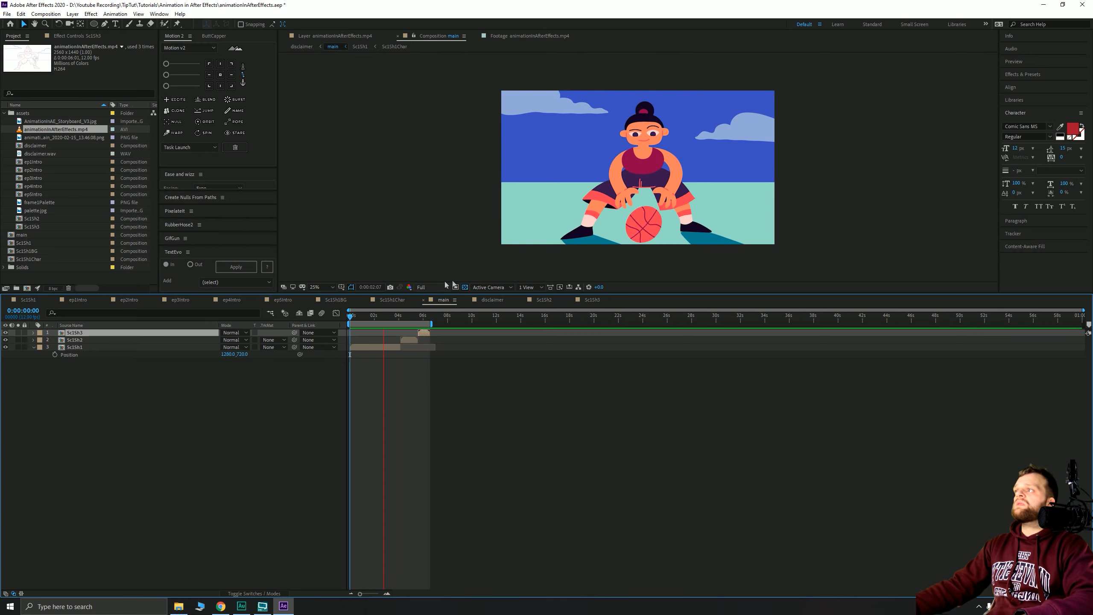
- Stop the preview and scrub through the sketch animation footage in its own viewer
key("space")
left_click(20, 129)
double_click(20, 130)
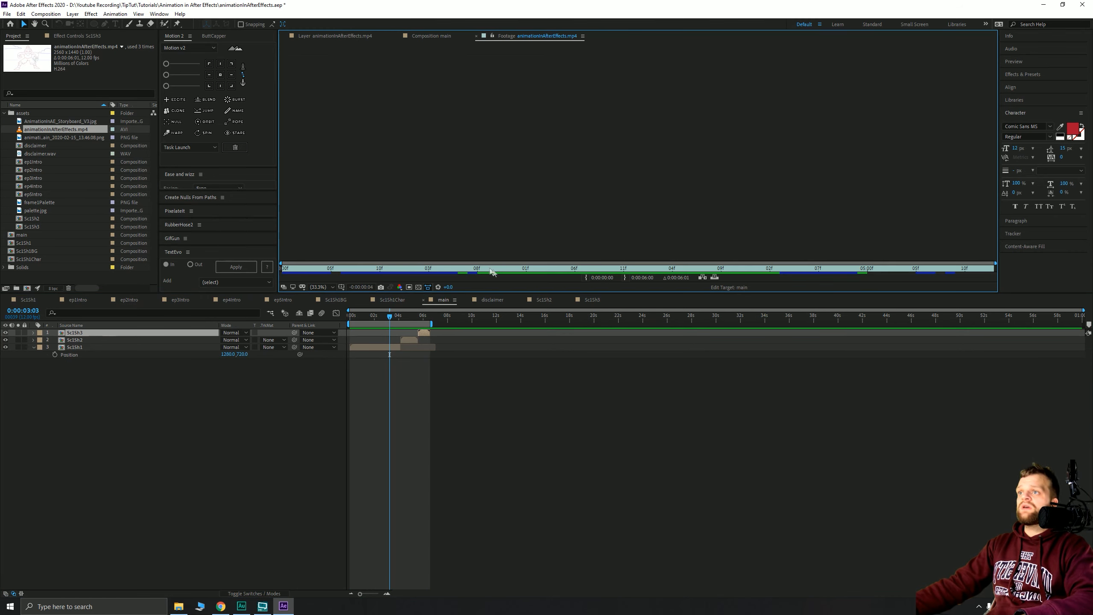
mouse_move(528, 270)
left_mouse_down()
mouse_move(689, 276)
mouse_move(642, 270)
mouse_move(672, 269)
left_mouse_up()
left_click(284, 375)
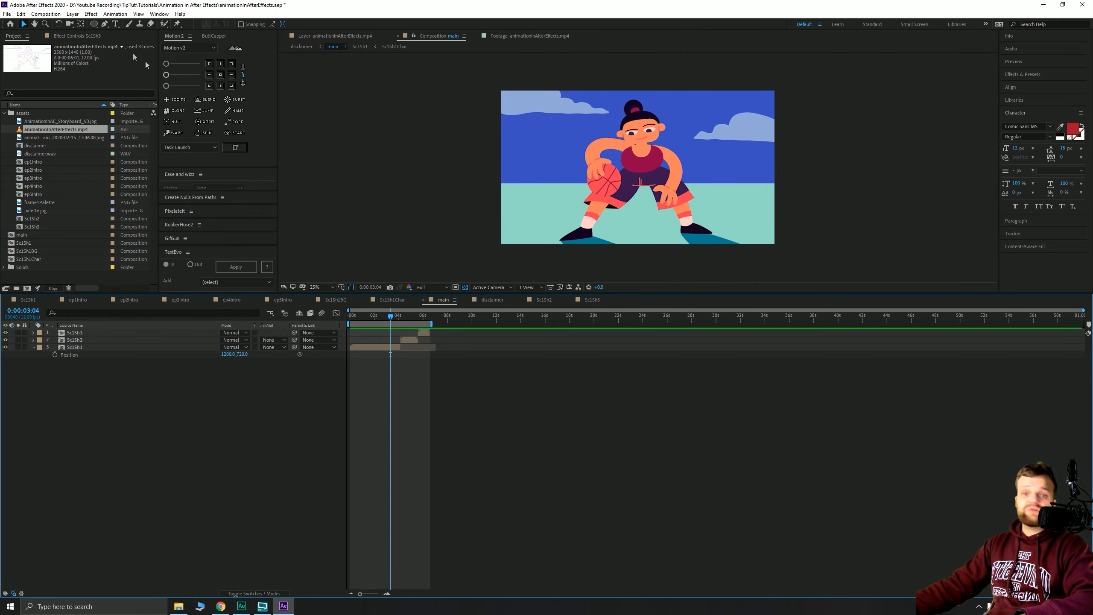
- Create a new composition named Sc1Sh4
left_click(52, 17)
left_click(60, 23)
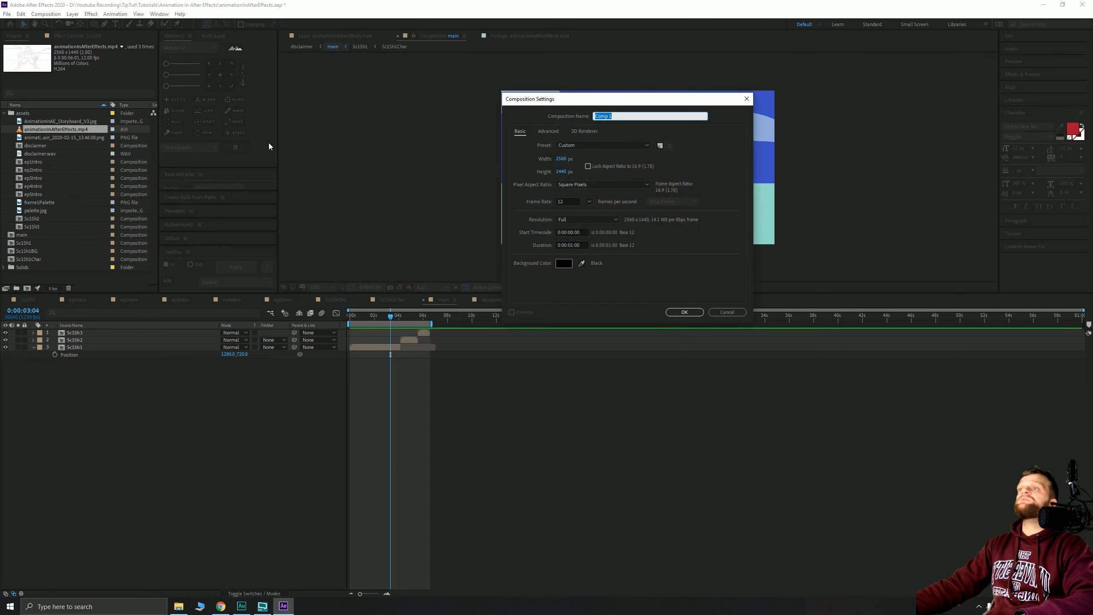
type("Sc1Sh4")
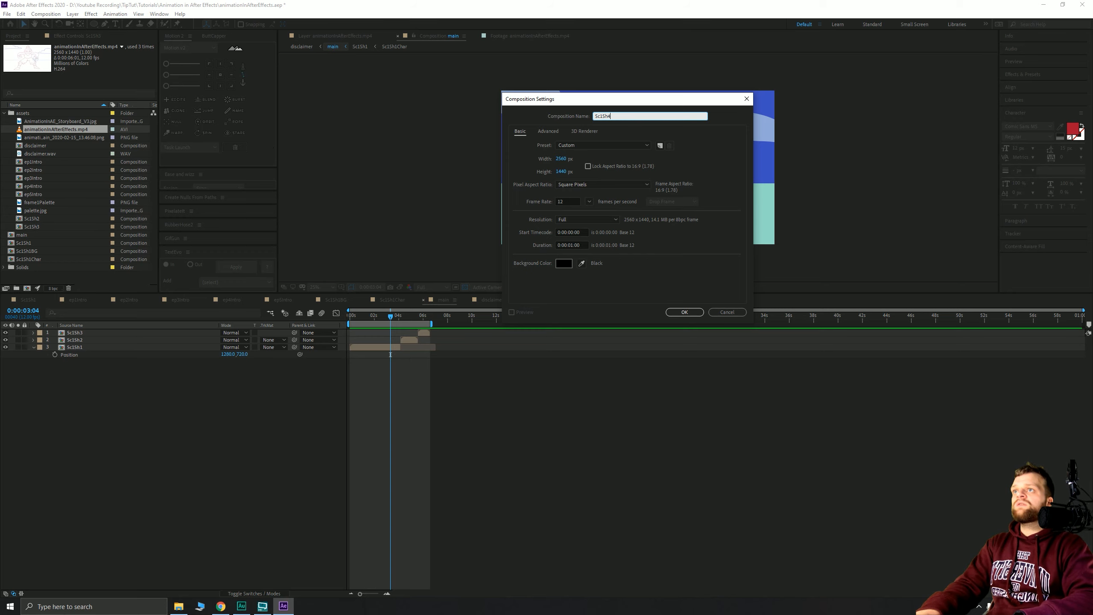
left_click(671, 312)
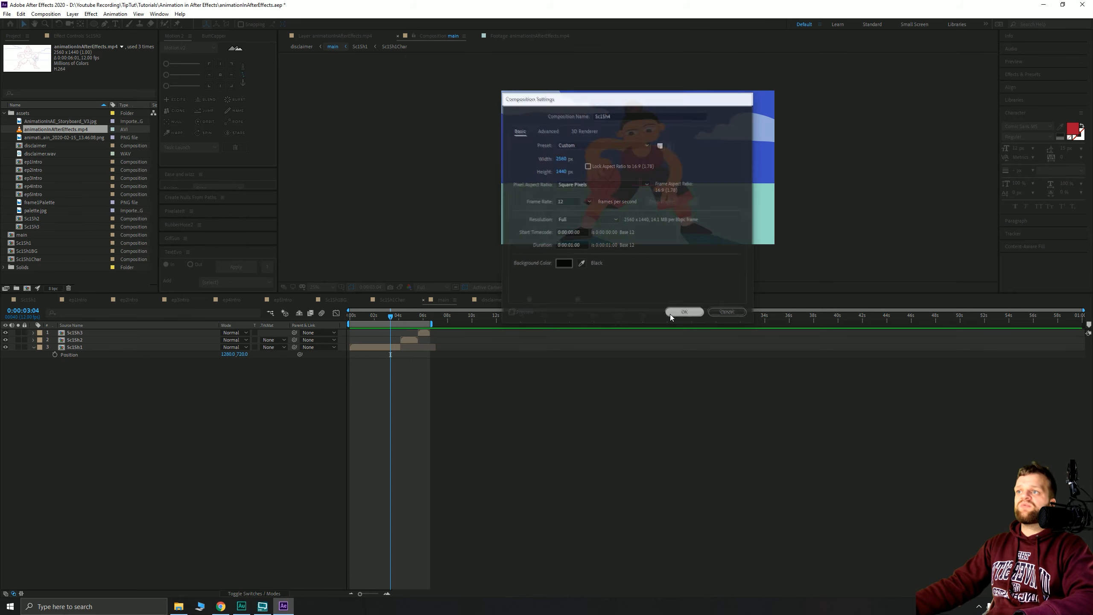
- Set the Sc1Sh4 composition duration to 0:00:10:00
right_click(382, 146)
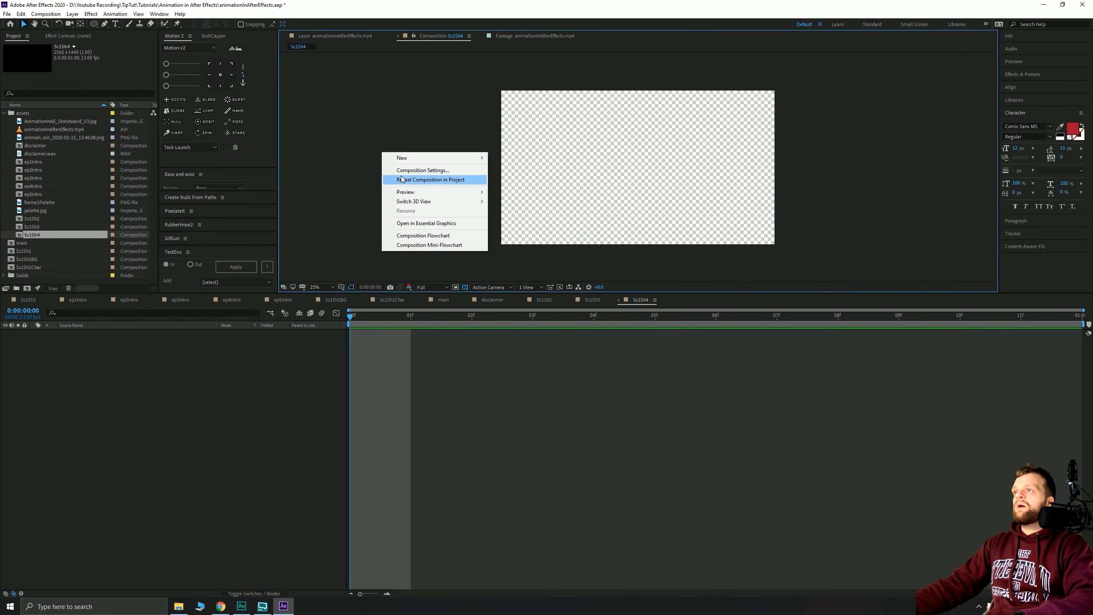
left_click(402, 172)
left_click(571, 246)
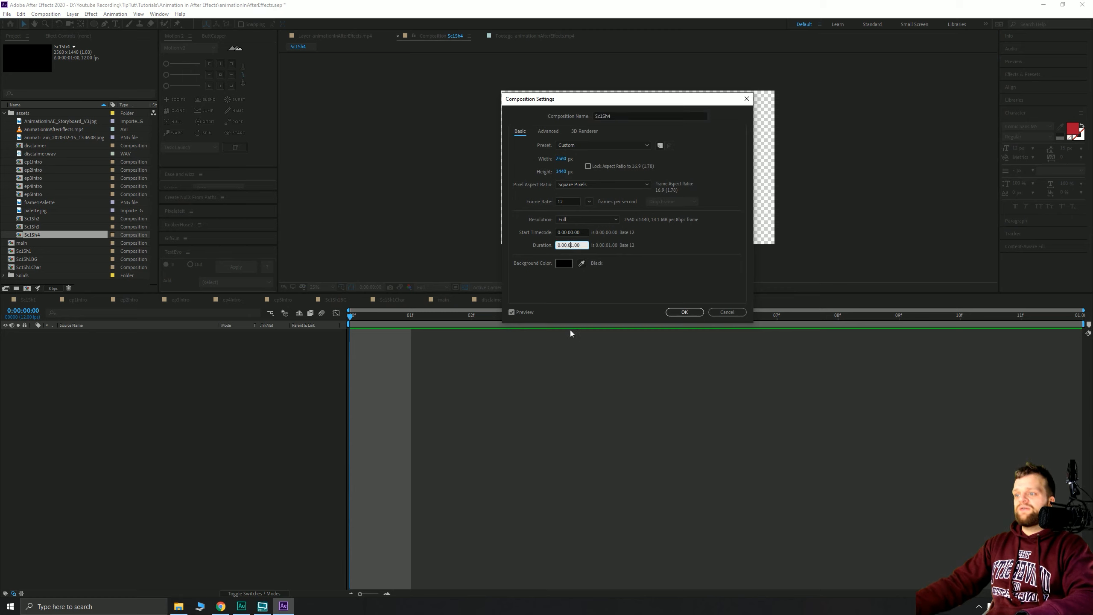
key("BackSpace")
key("Left")
type("1")
key("Return")
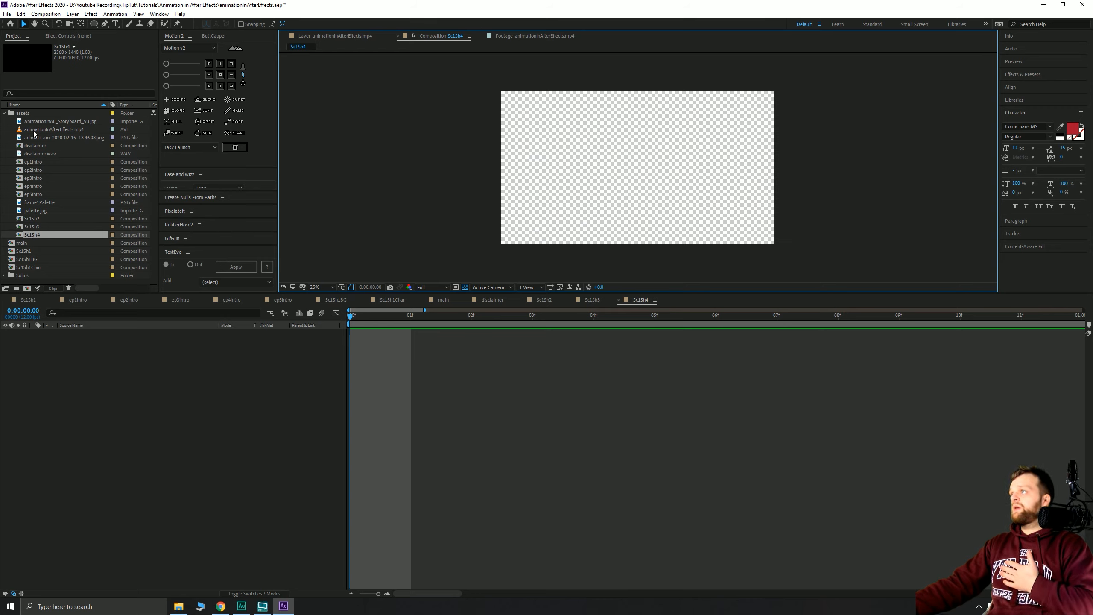
- Add animationInAfterEffects.mp4 to Sc1Sh4 and locate the dribbling pose at frame 8
left_click_drag(30, 133, 172, 370)
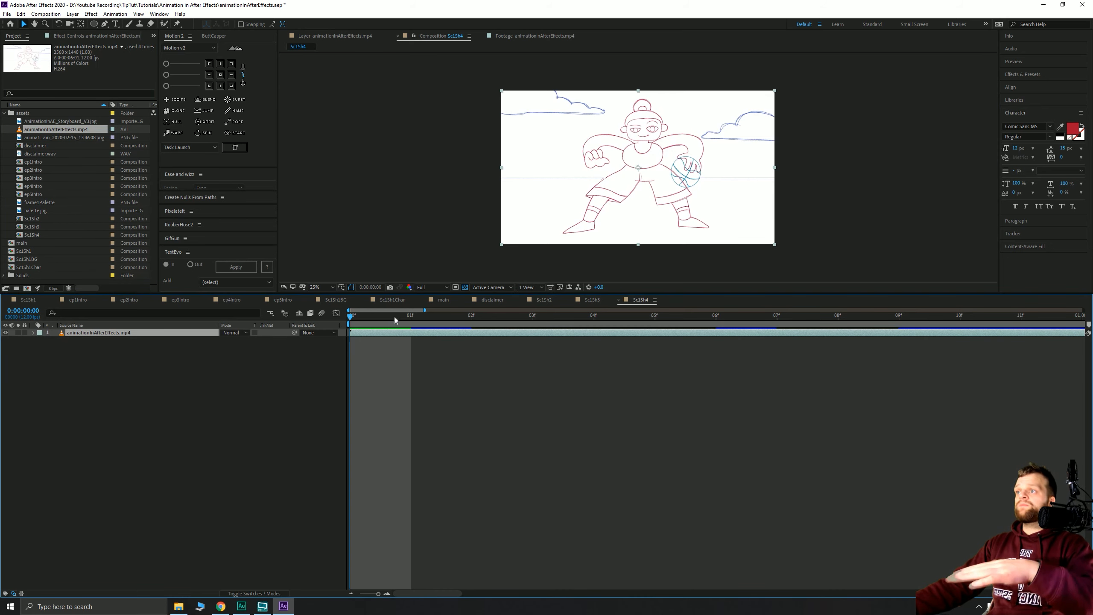
left_click_drag(381, 318, 762, 335)
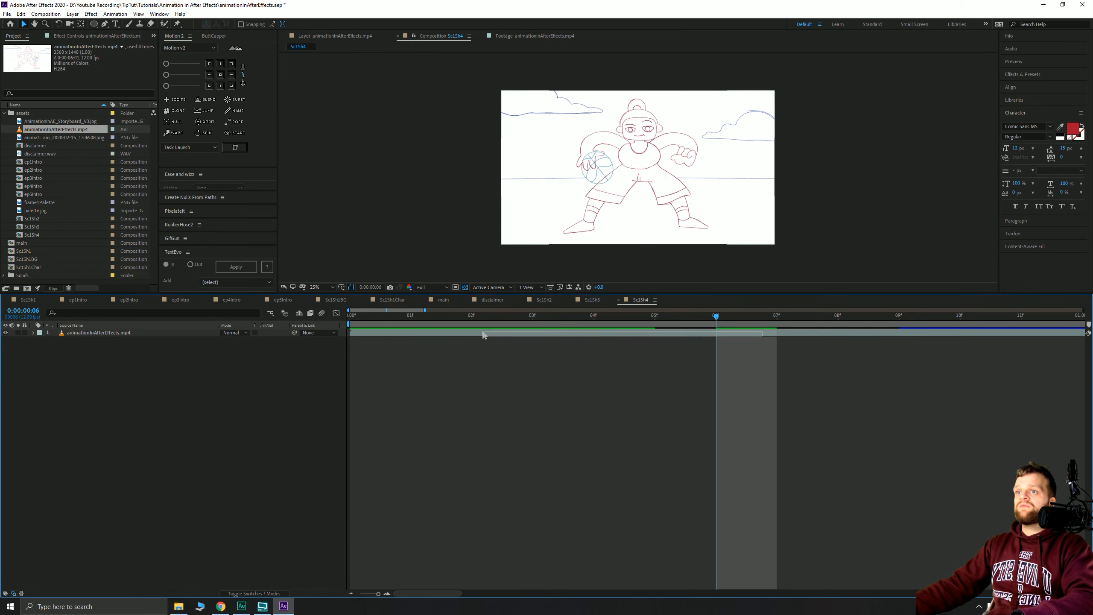
left_click_drag(511, 336, 838, 338)
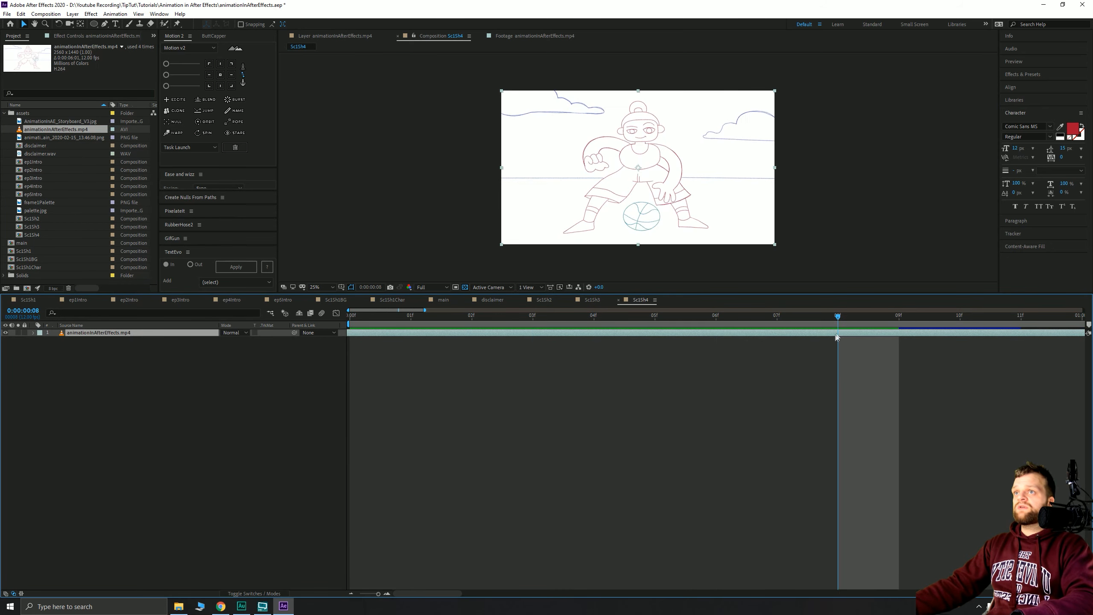
left_click_drag(742, 333, 498, 327)
mouse_move(732, 317)
left_mouse_down()
mouse_move(981, 339)
mouse_move(436, 327)
mouse_move(739, 317)
mouse_move(931, 329)
mouse_move(353, 321)
mouse_move(865, 325)
left_mouse_up()
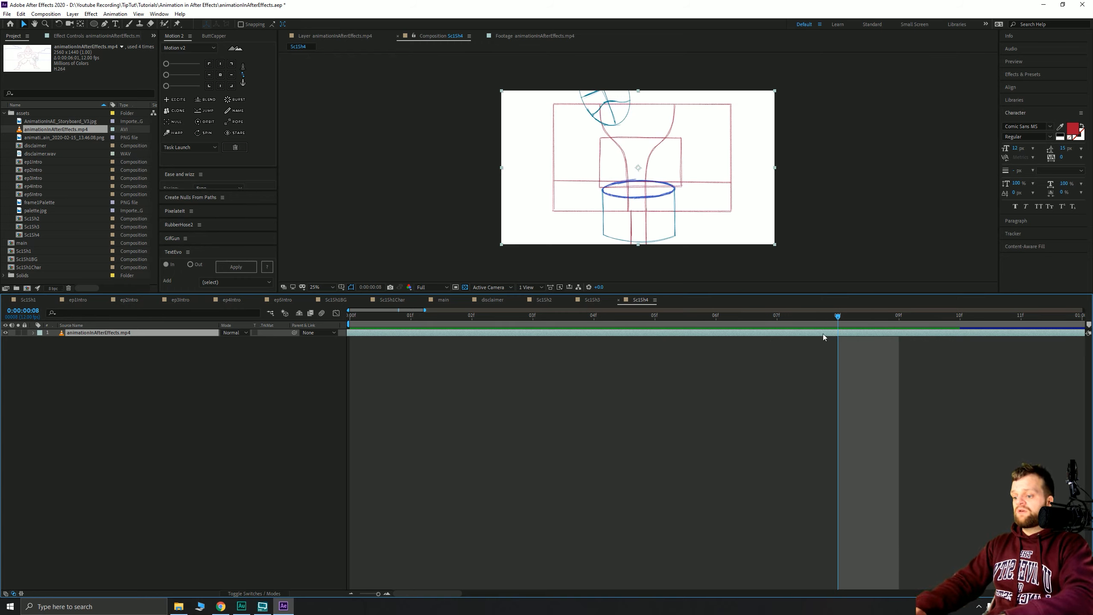
- Split the footage at frame 8, delete the earlier part, and start the rest at frame 1
key("ctrl+shift+d")
left_click(833, 340)
key("Delete")
left_click_drag(857, 333, 1081, 350)
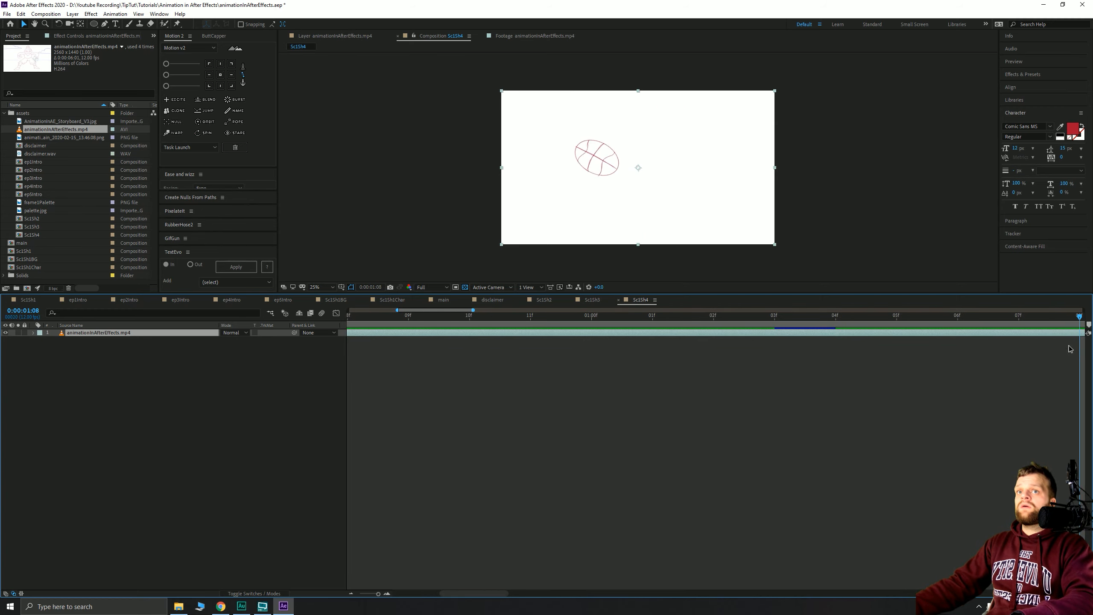
- Trim the footage to end at frame 3 and set the work area end there
left_click_drag(893, 360, 556, 337)
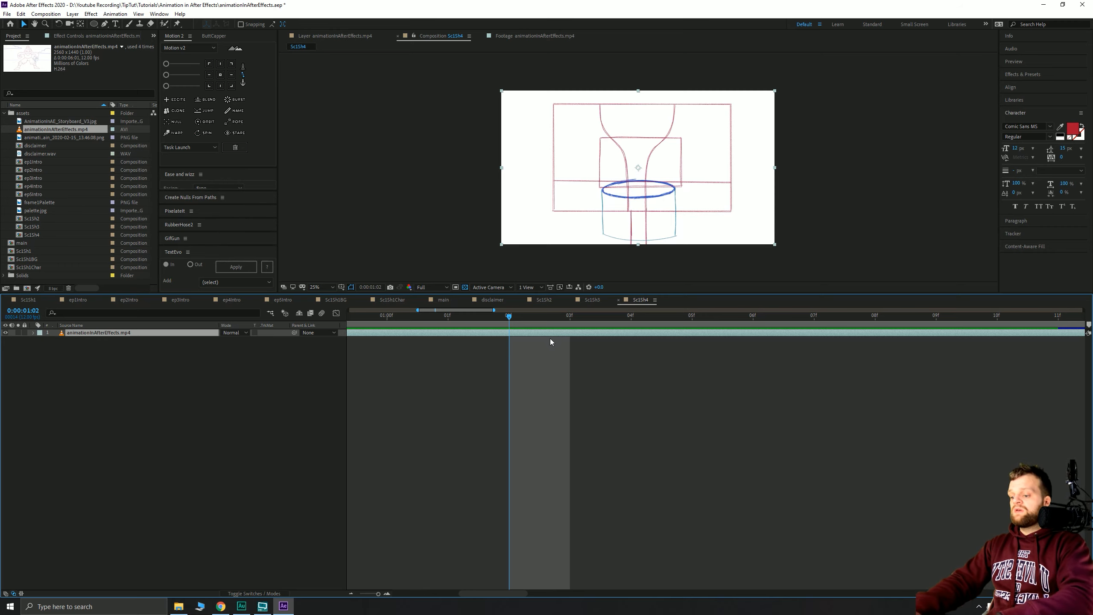
key("alt+bracketright")
left_click_drag(509, 330, 562, 332)
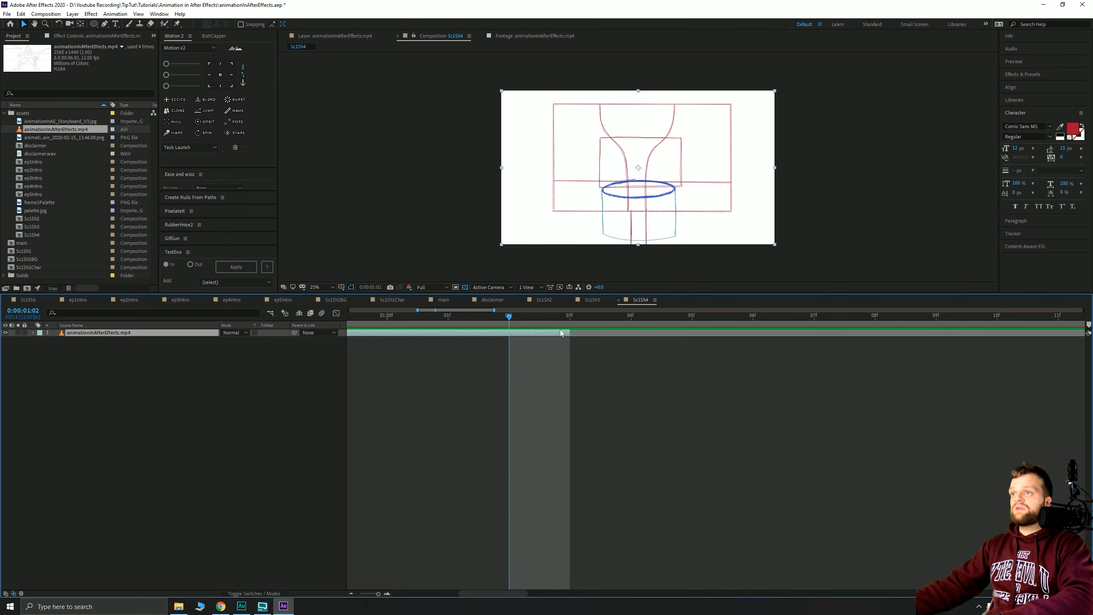
left_click(564, 317)
key("n")
right_click(548, 328)
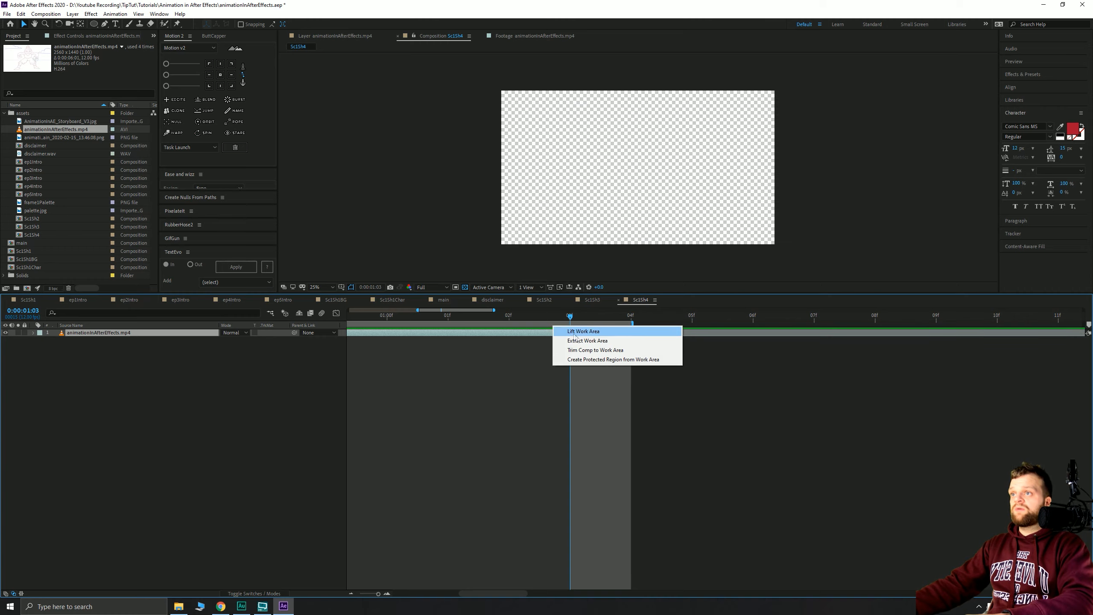
- Trim the comp to the work area, extend the footage to the comp end, and preview
left_click(588, 354)
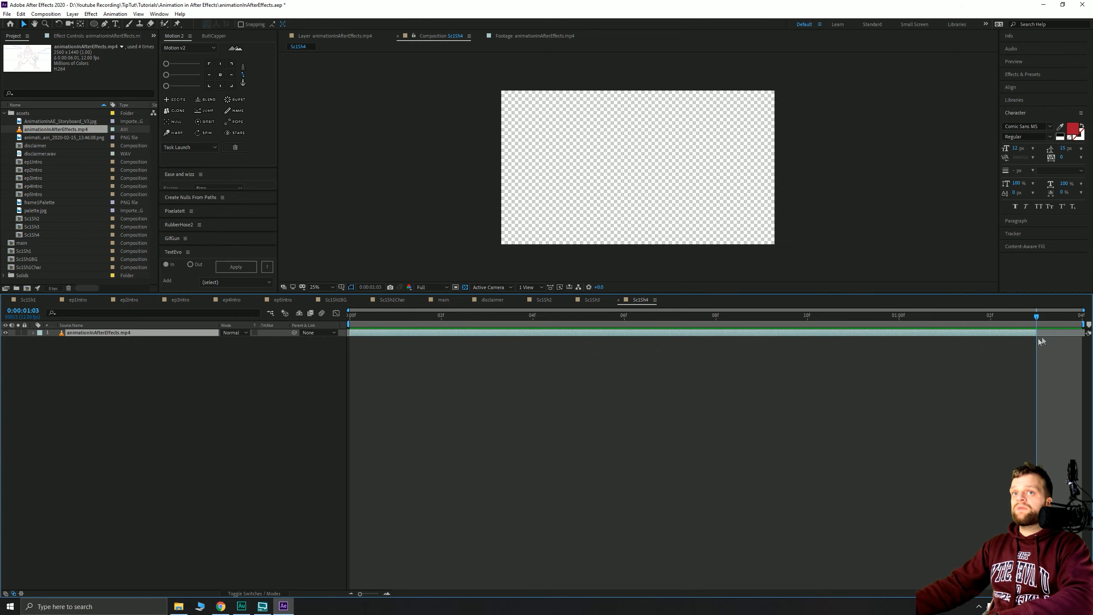
left_click_drag(1050, 335, 1080, 332)
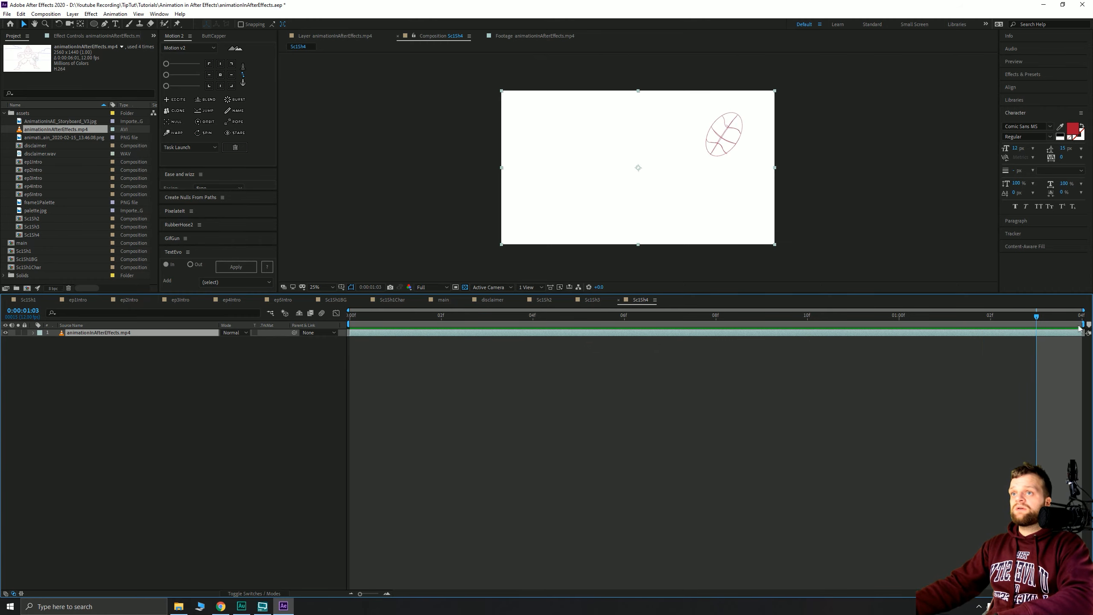
key("space")
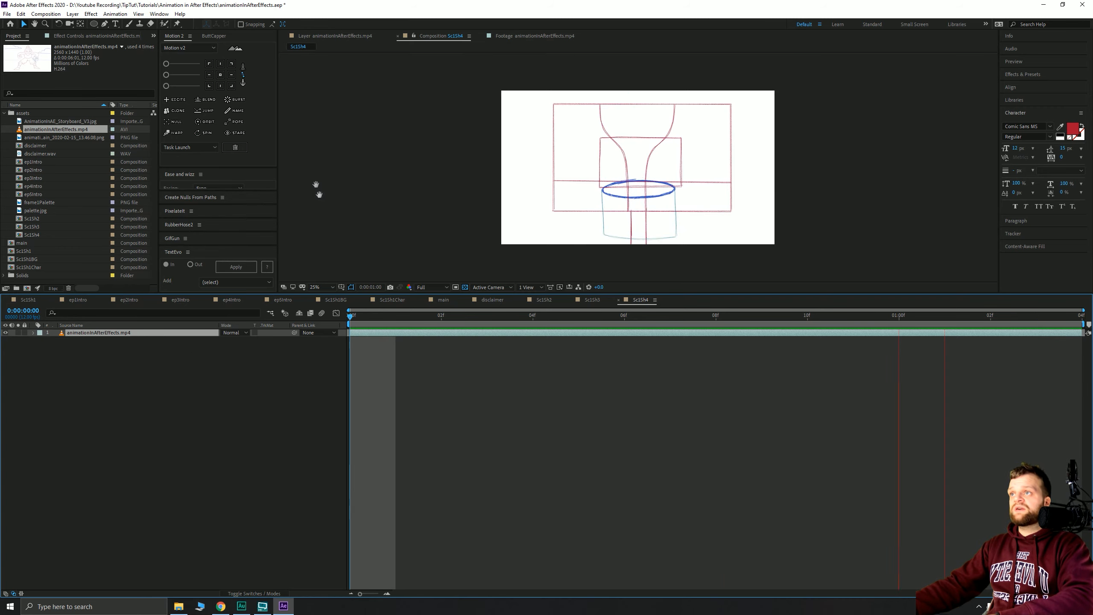
right_click(344, 178)
left_click(371, 191)
left_click(572, 244)
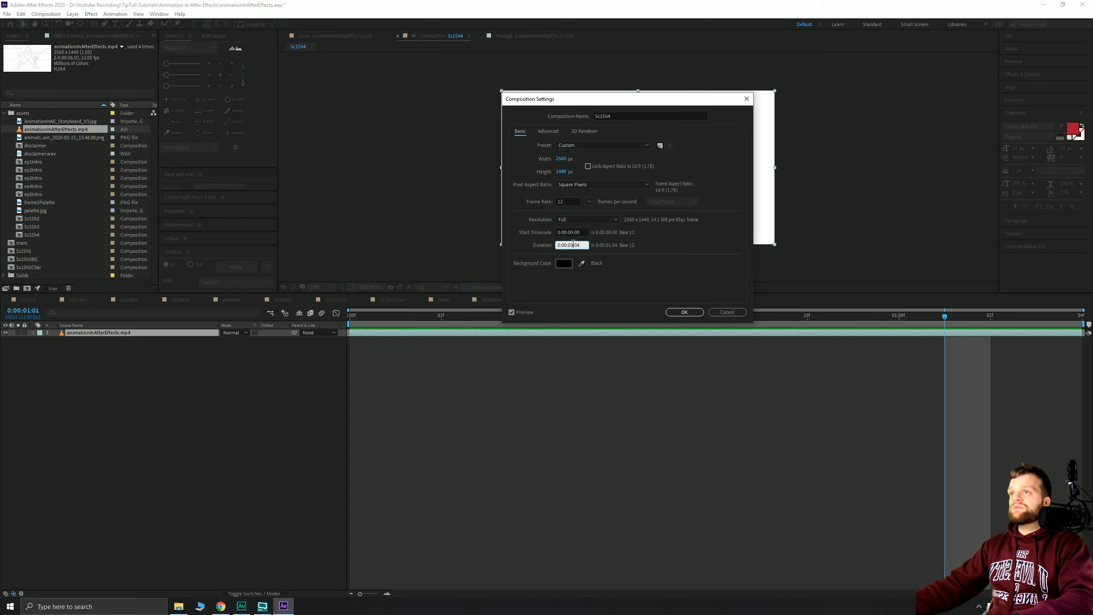
key("Return")
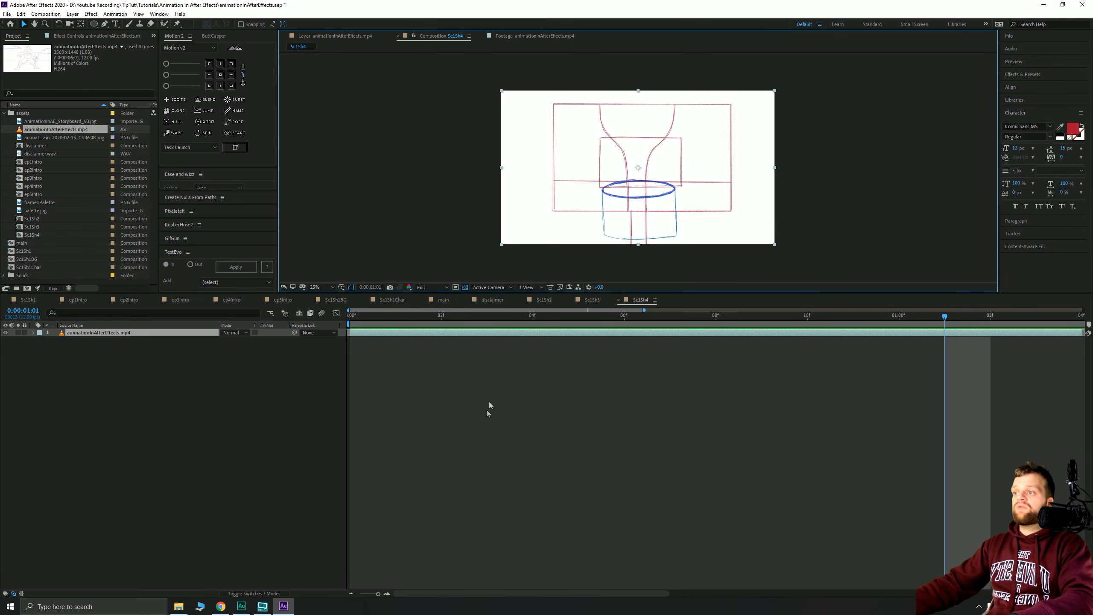
- Shift the sketch footage layer later so it starts at frame 4
left_click_drag(378, 594, 337, 597)
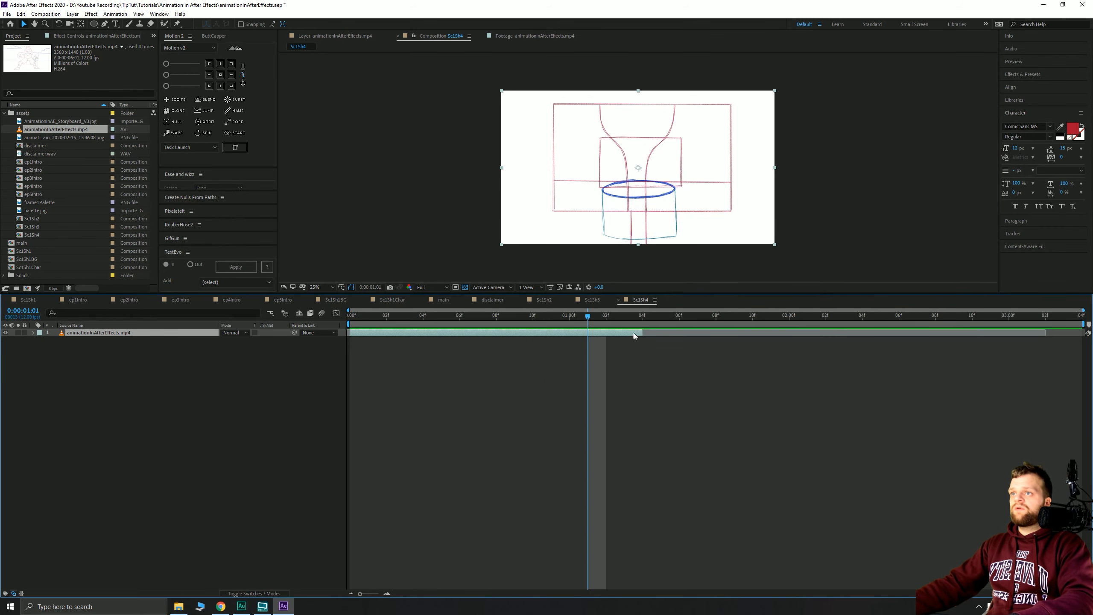
mouse_move(640, 320)
left_mouse_down()
mouse_move(482, 321)
mouse_move(654, 321)
mouse_move(396, 321)
mouse_move(569, 321)
mouse_move(352, 340)
mouse_move(425, 334)
left_mouse_up()
left_click(404, 320)
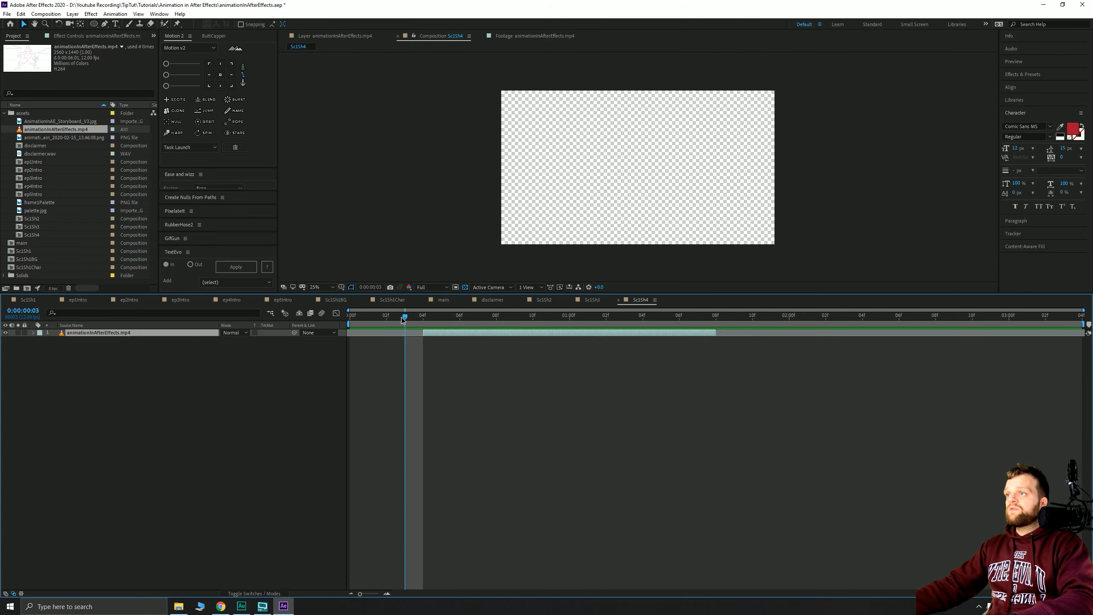
left_click_drag(351, 321, 427, 323)
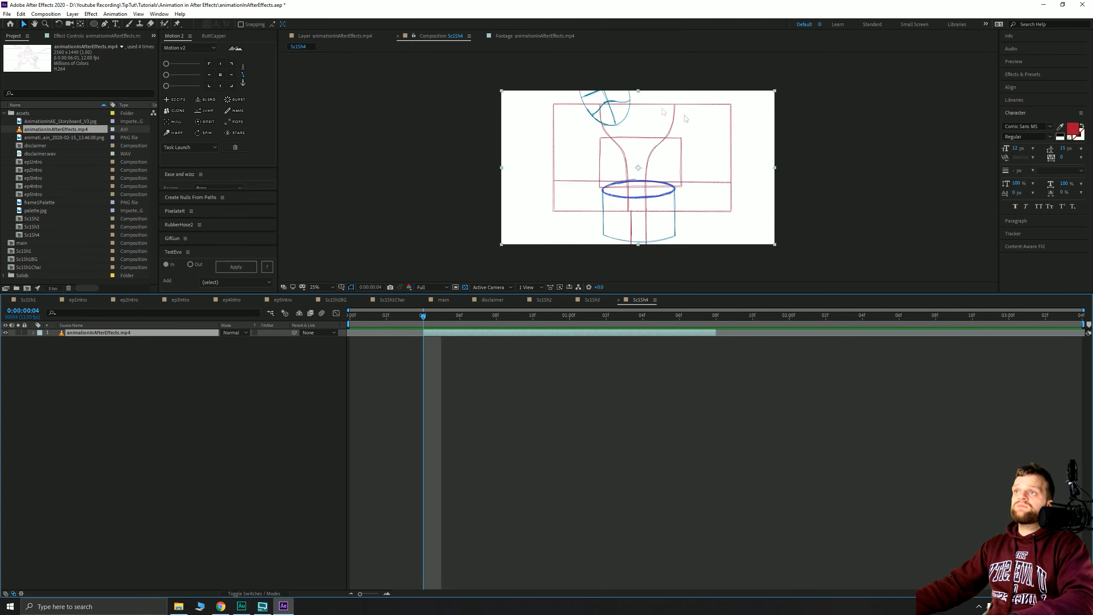
left_click(249, 380)
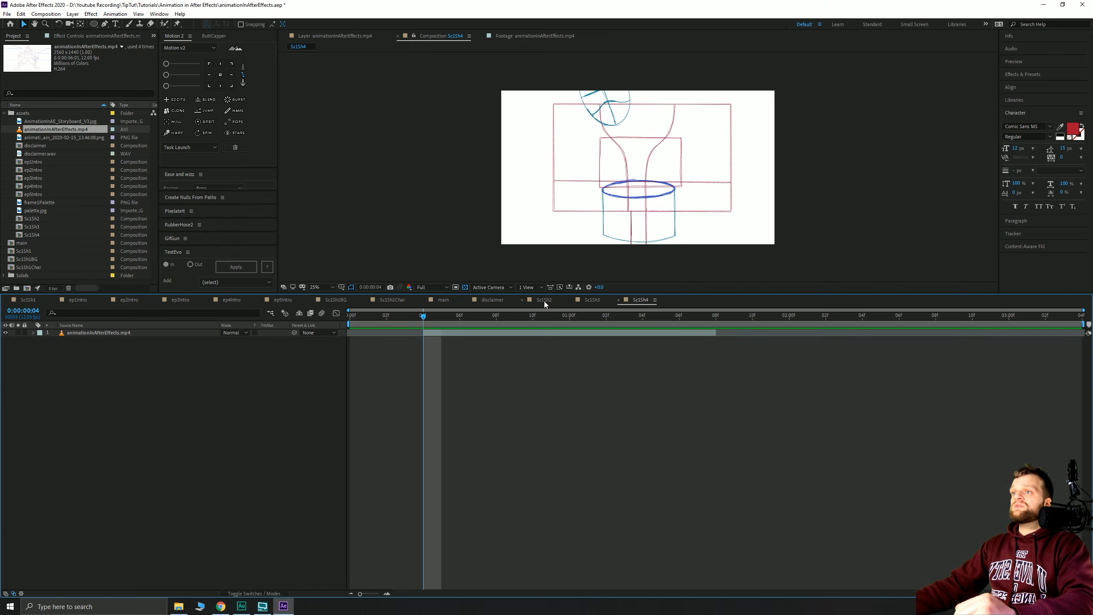
- Copy palette.jpg, cloudL and the blue solid from Sc1Sh3 into Sc1Sh4, reversing their order
left_click(590, 302)
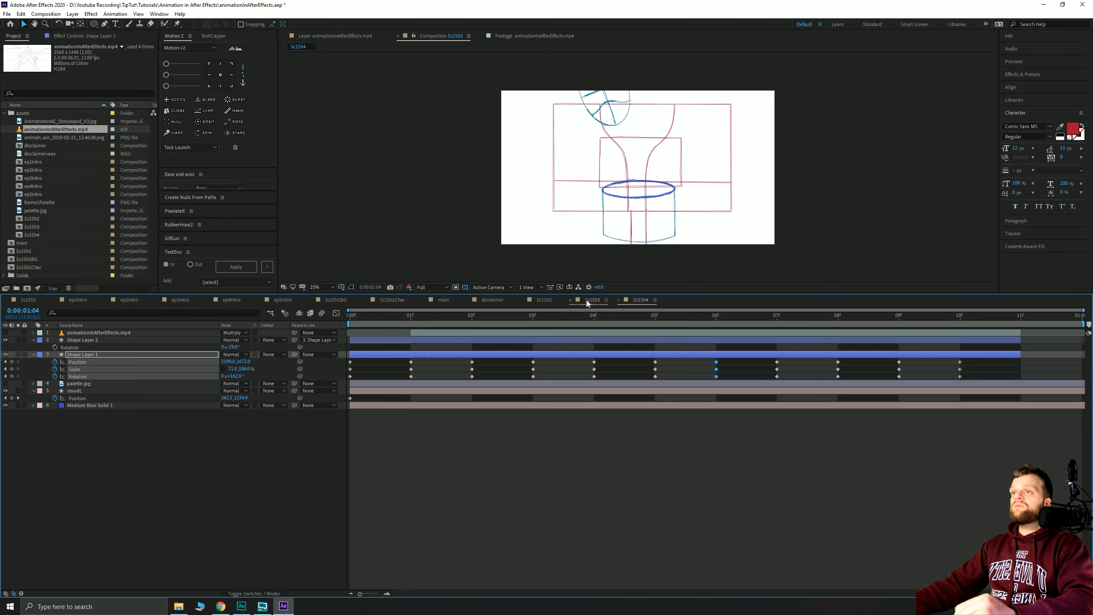
left_click(75, 391)
left_click(79, 405)
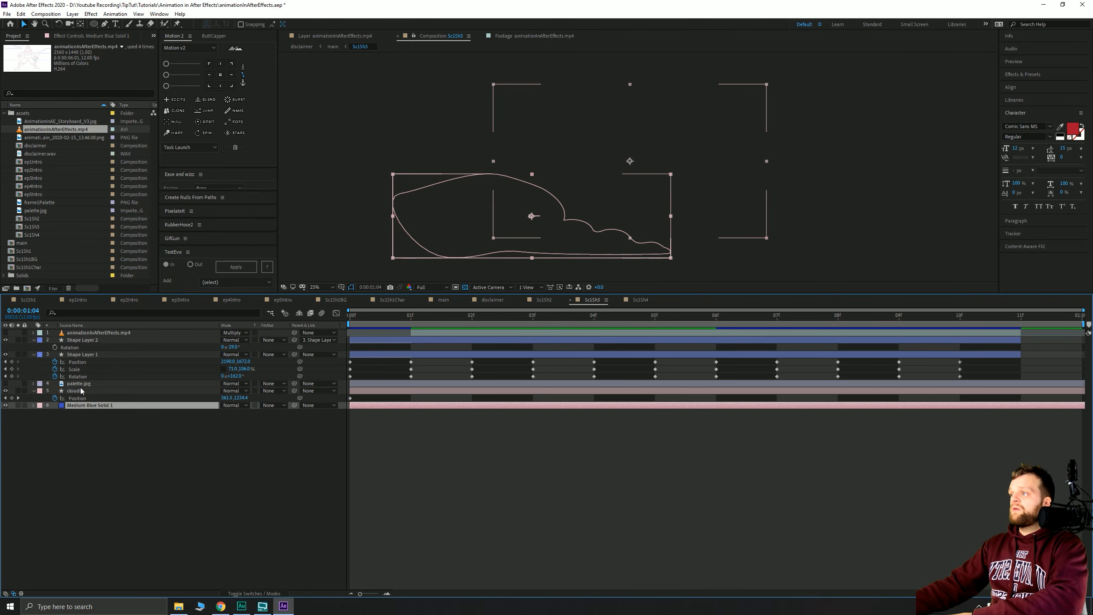
left_click(80, 384, "shift")
key("ctrl+c")
left_click(641, 299)
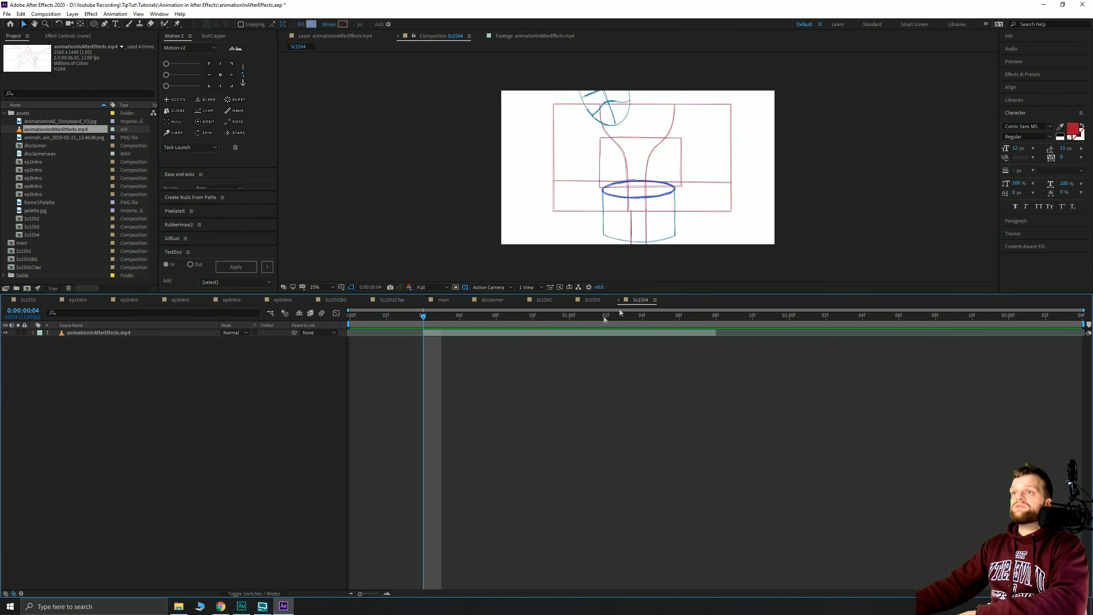
key("ctrl+v")
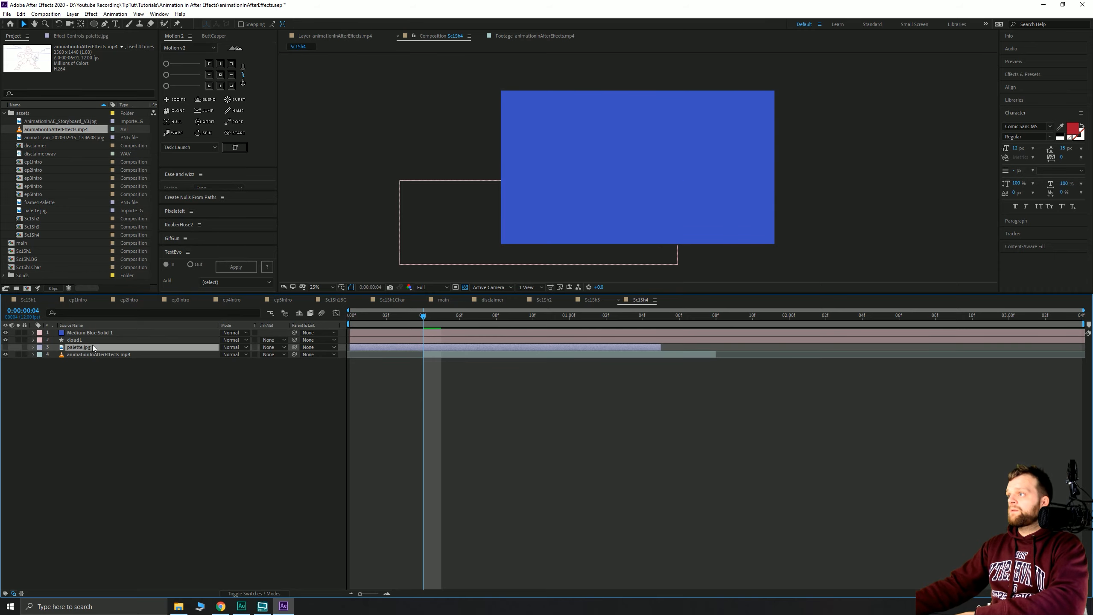
key("ctrl+x")
key("ctrl+v")
left_click(239, 381)
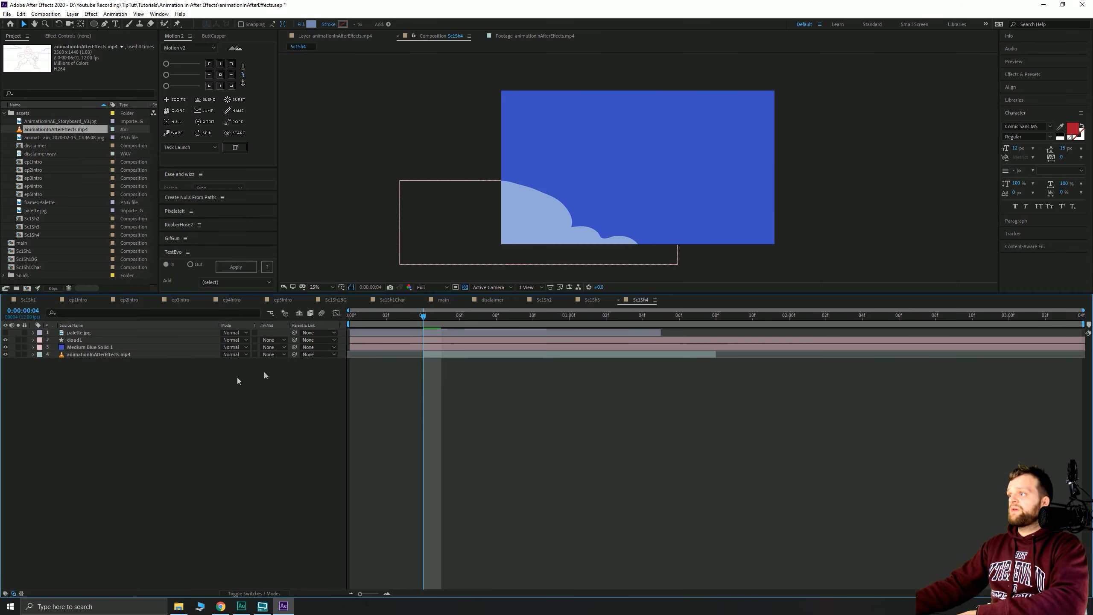
- Keyframe cloudL's position at frame 4 and move it off-frame up-right at frame 0
left_click(417, 257)
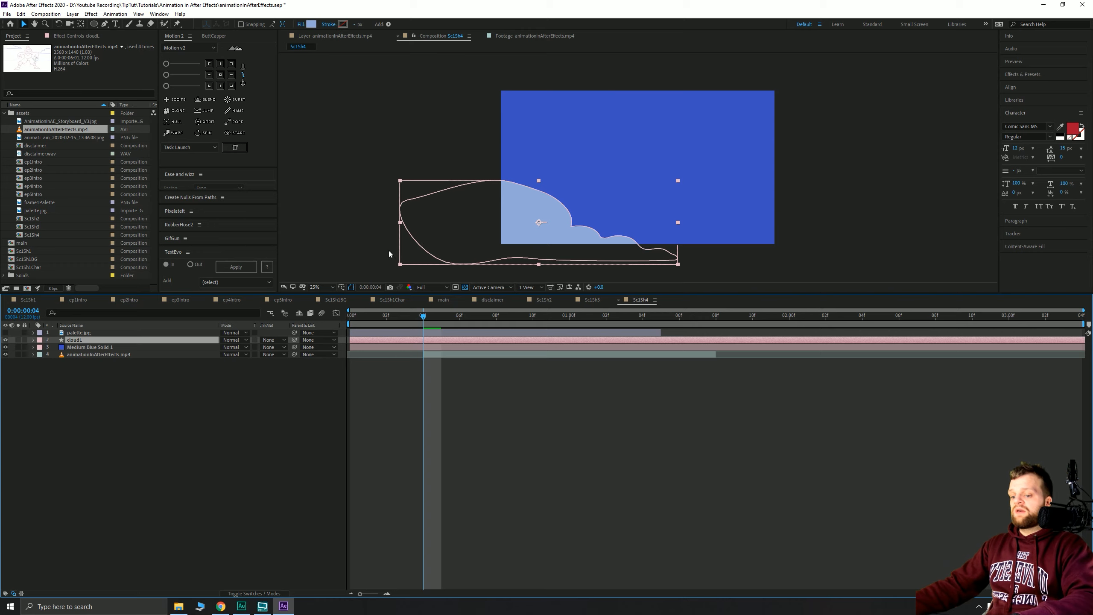
key("p")
left_click_drag(540, 203, 730, 115)
key("ctrl+z")
left_click_drag(370, 319, 351, 320)
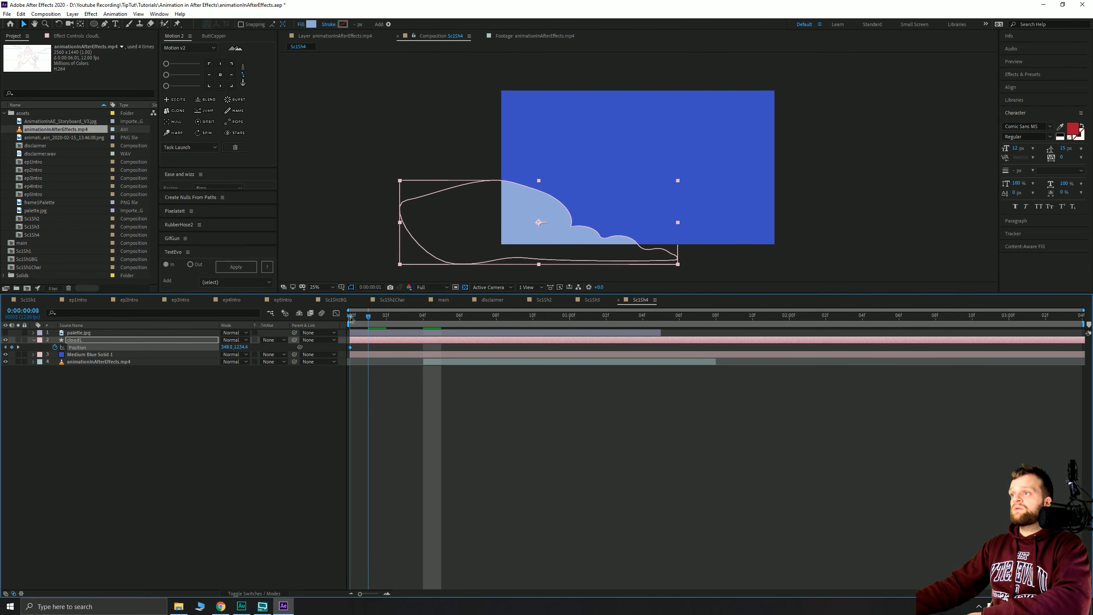
left_click_drag(514, 218, 692, 69)
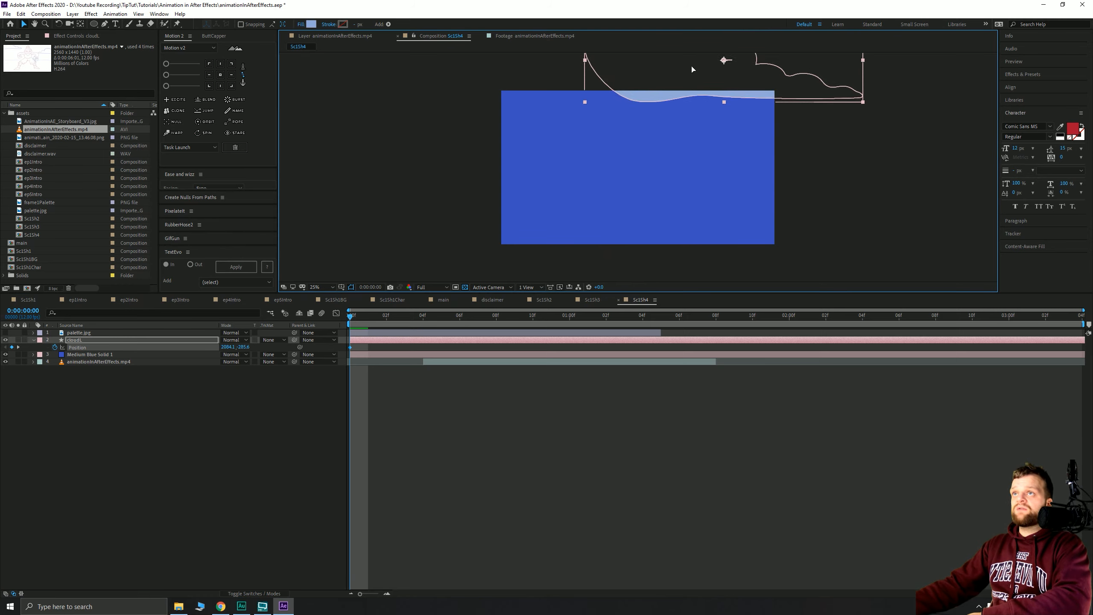
- Preview the cloud sliding in and move animationInAfterEffects.mp4 to the top of the stack
left_click(412, 151)
left_click(265, 395)
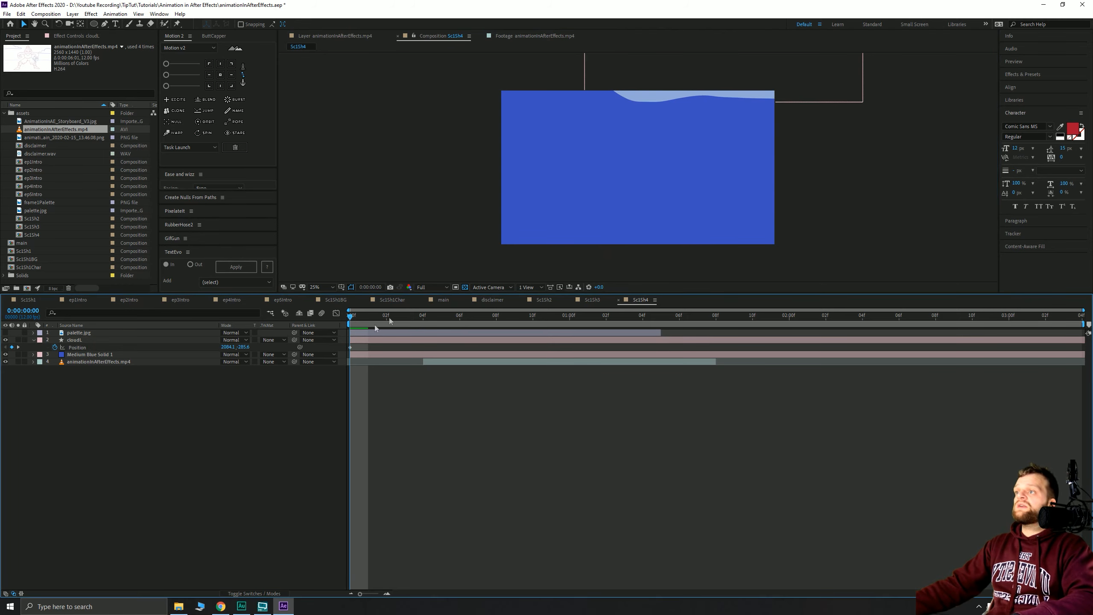
key("space")
key("space")
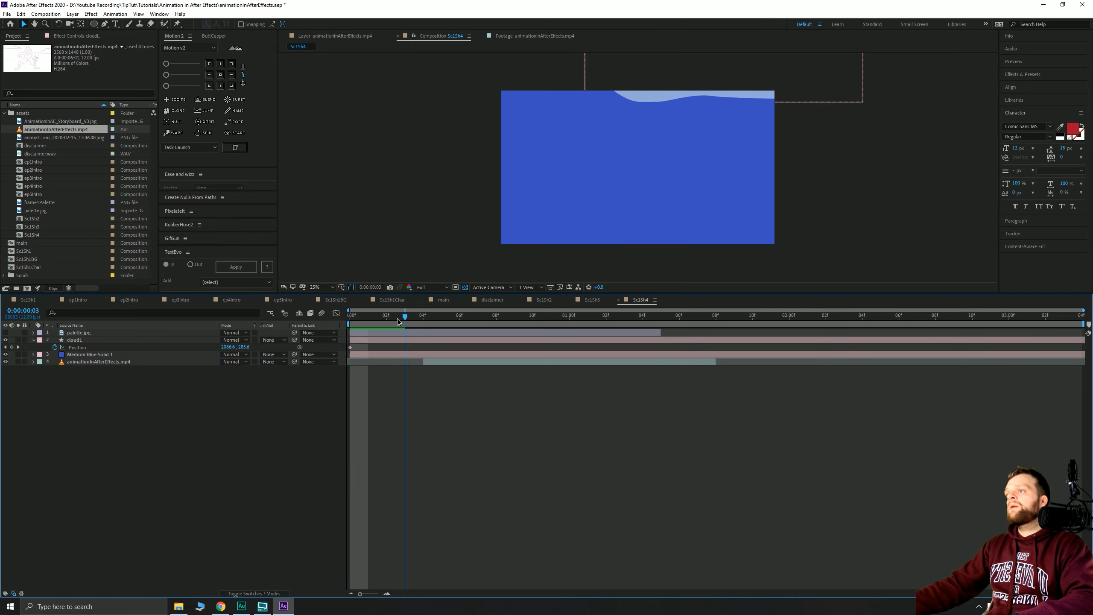
left_click_drag(104, 364, 108, 335)
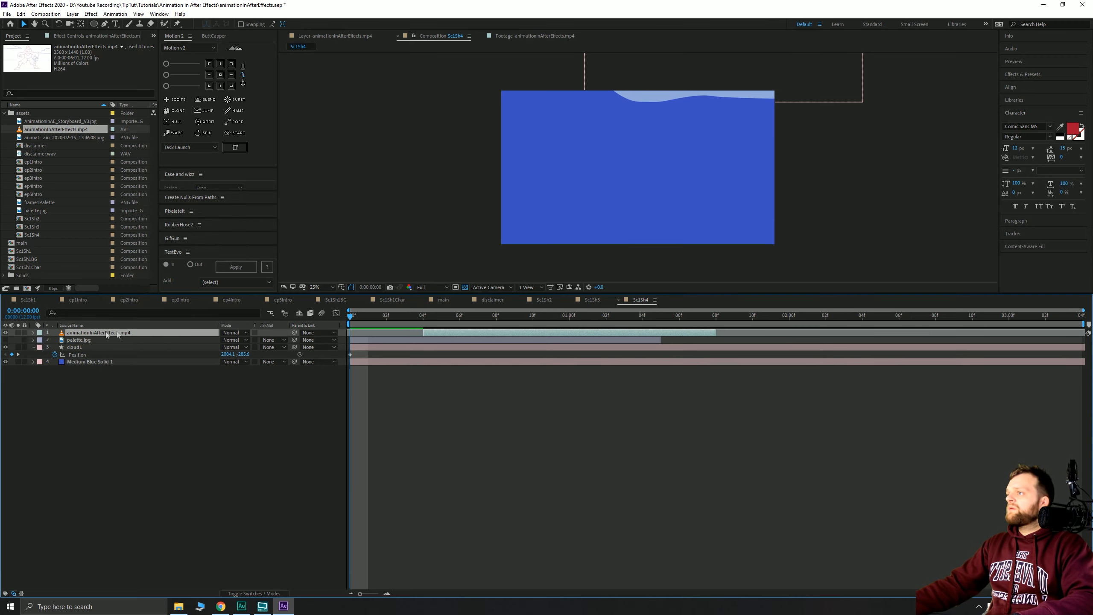
left_click(424, 317)
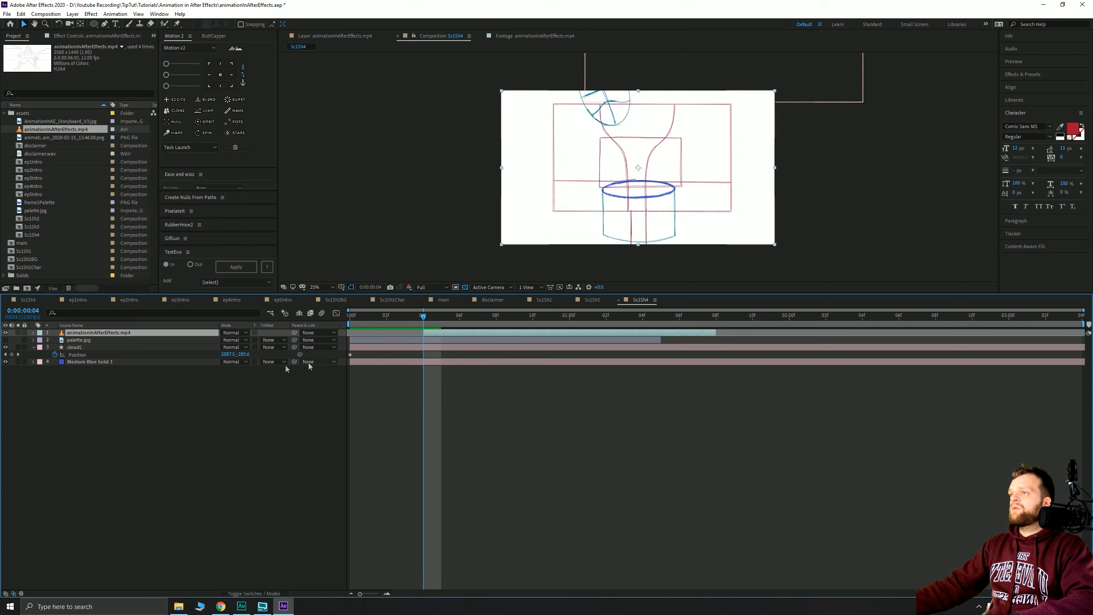
- Set the sketch layer's blend mode to Multiply
left_click(234, 332)
left_click(265, 263)
left_click(321, 396)
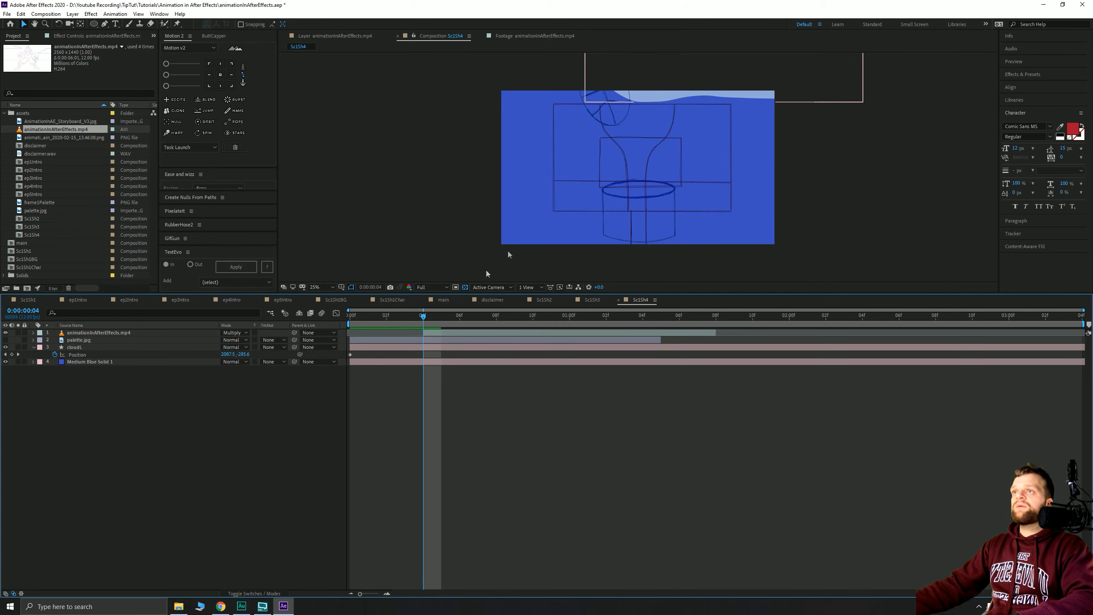
left_click(431, 175)
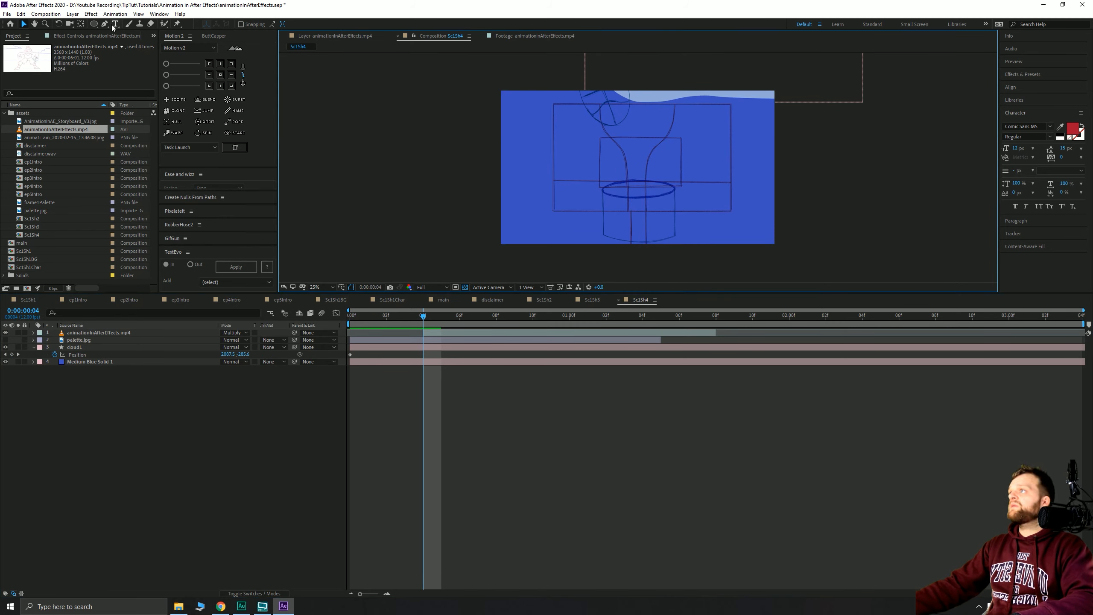
- Draw a dark purple rectangle post below the hoop, sampling the fill from palette.jpg
left_click(99, 24)
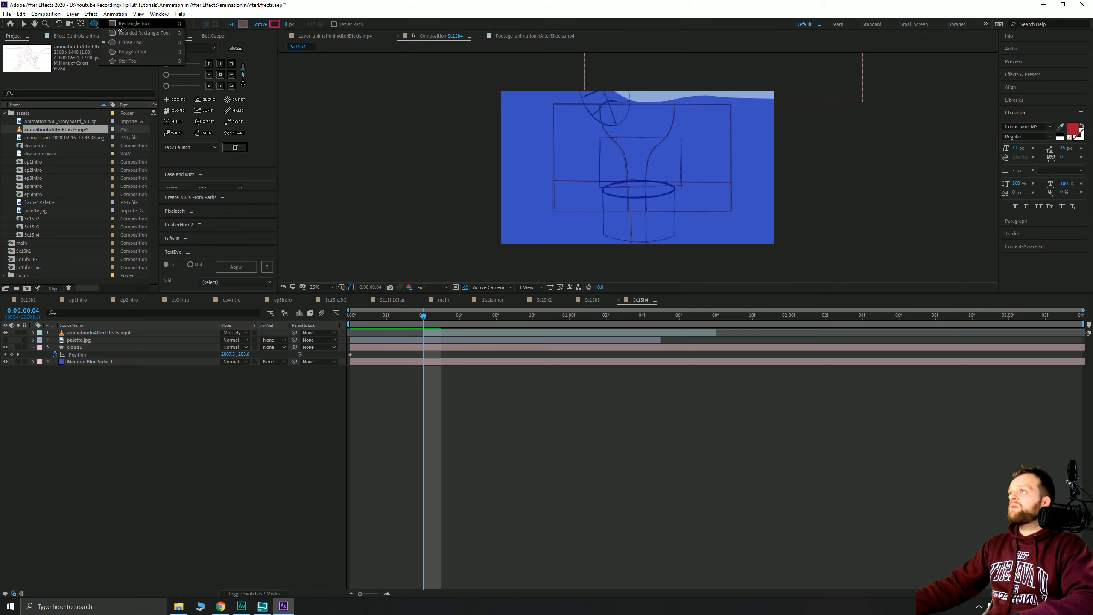
left_click(119, 24)
left_click(5, 340)
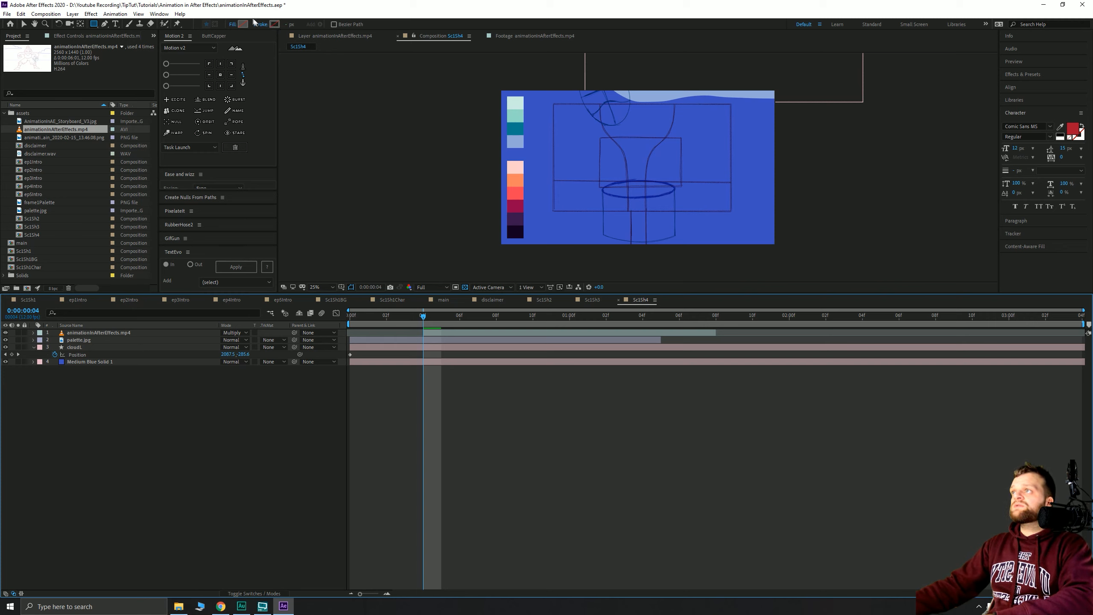
left_click(243, 24)
left_click(972, 154)
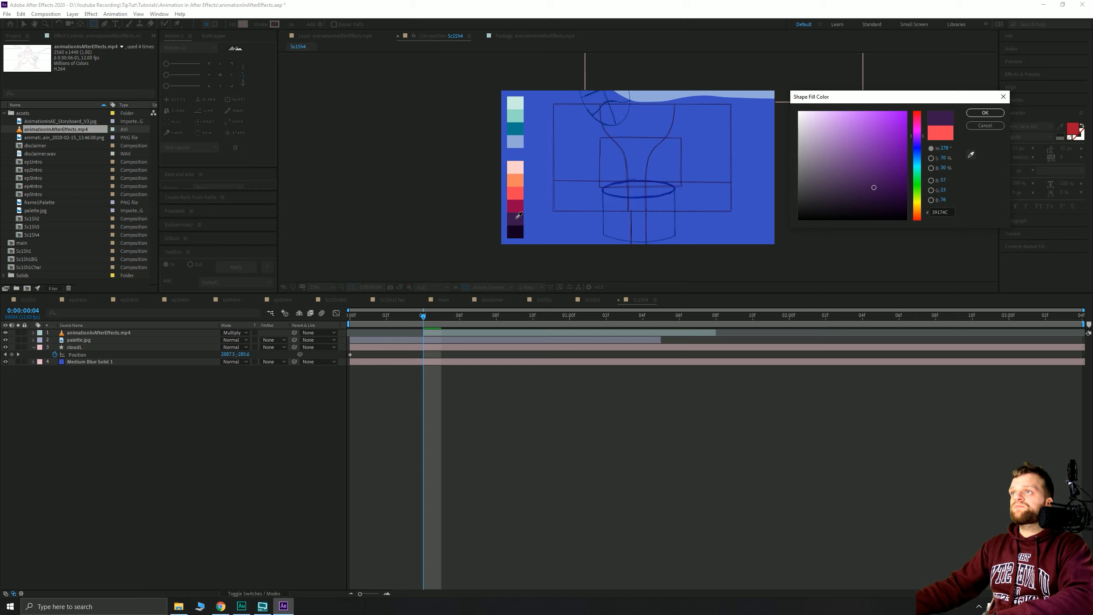
left_click(984, 112)
scroll(631, 240, "up", 2)
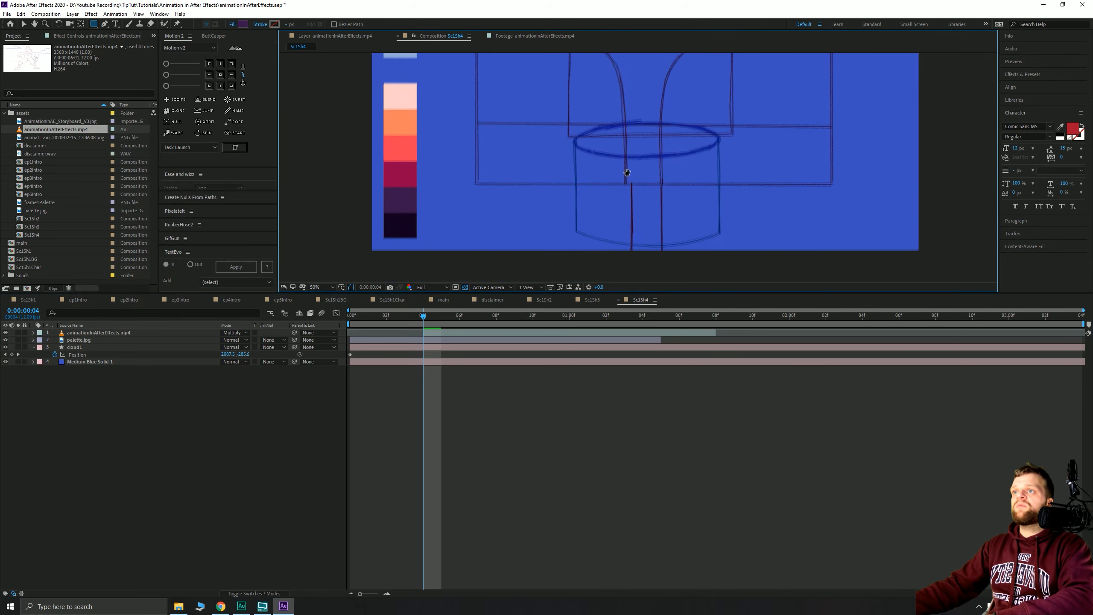
mouse_move(663, 257)
left_mouse_down()
mouse_move(643, 165)
mouse_move(631, 166)
left_mouse_up()
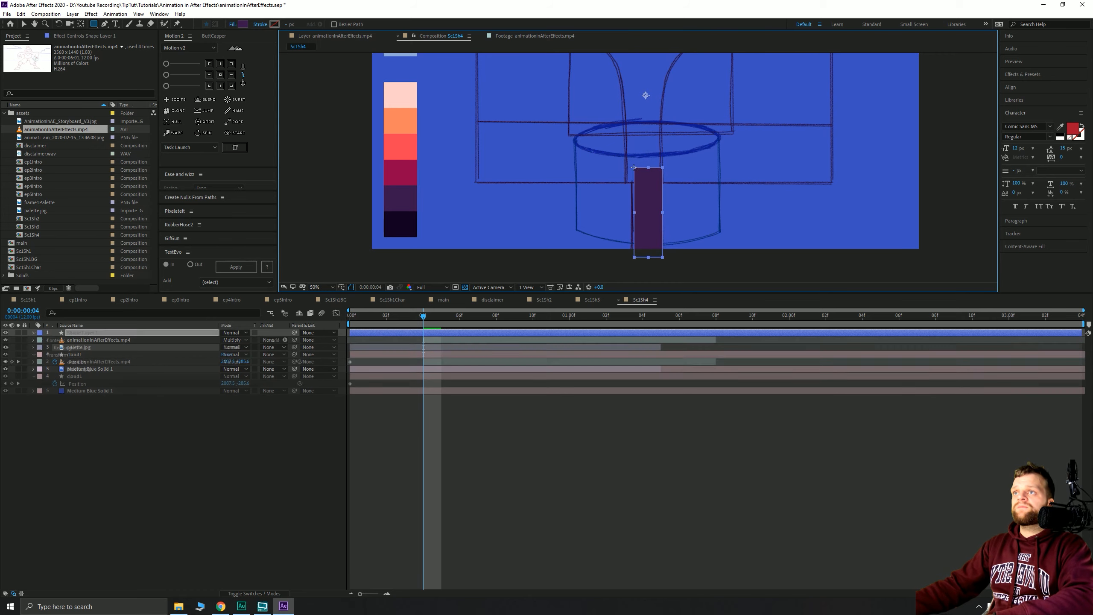
left_click(514, 458)
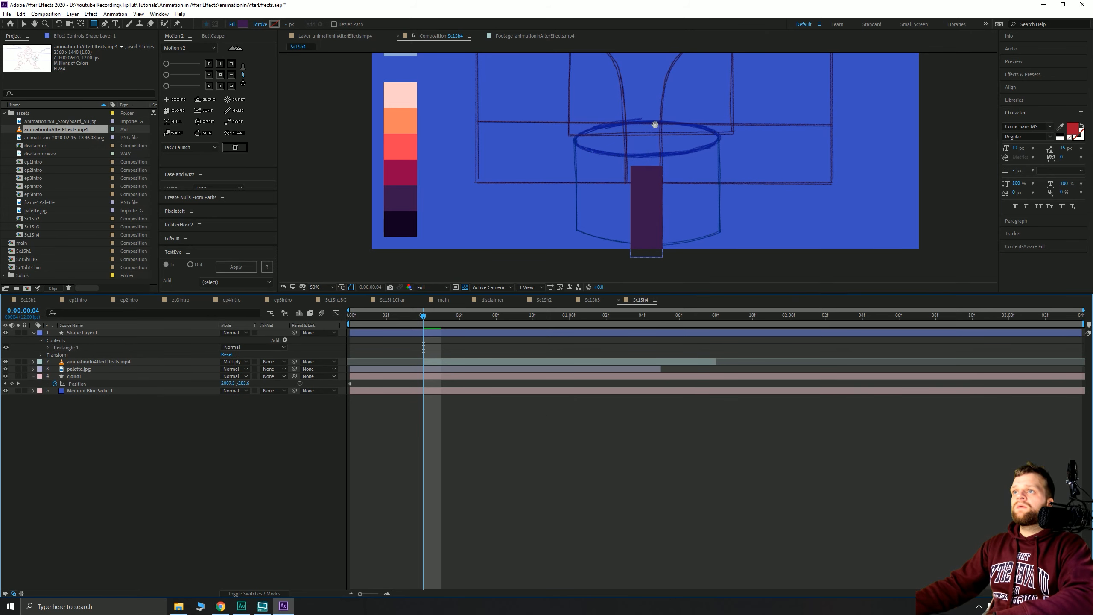
- Try a crimson palette fill on the post, then revert it to dark purple
scroll(653, 130, "down", 2)
left_click(633, 335)
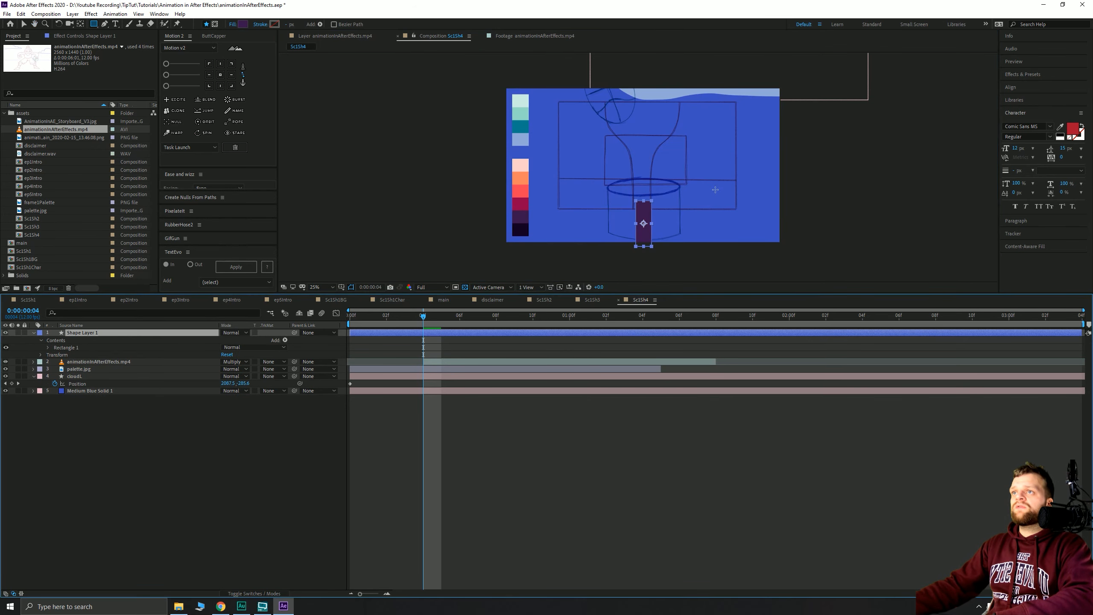
scroll(715, 190, "up", 2)
mouse_move(547, 208)
left_mouse_down()
mouse_move(554, 243)
mouse_move(566, 197)
left_mouse_up()
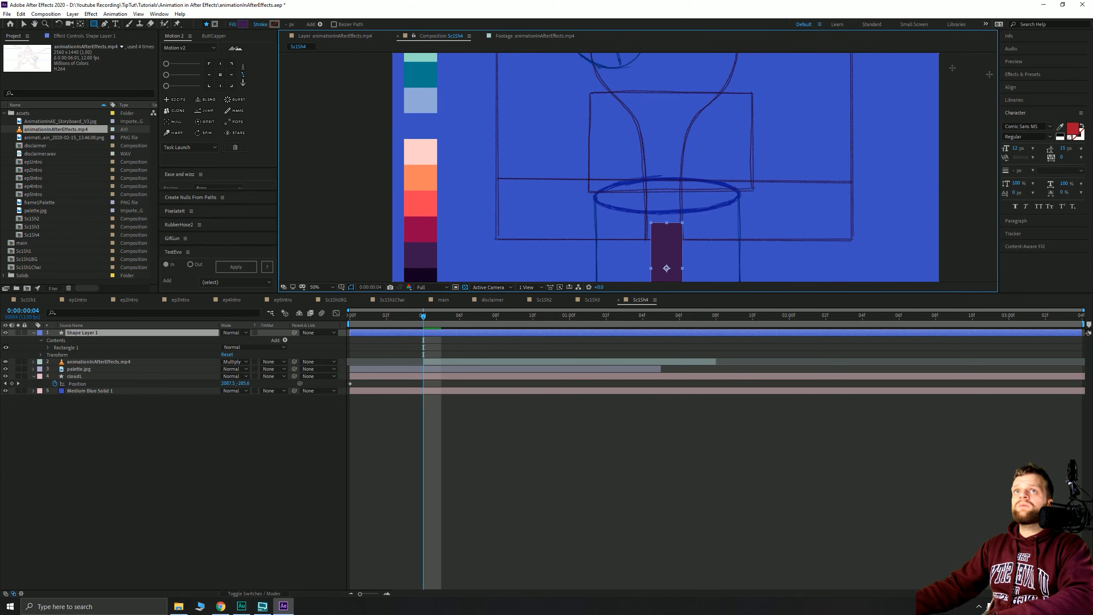
left_click(242, 24)
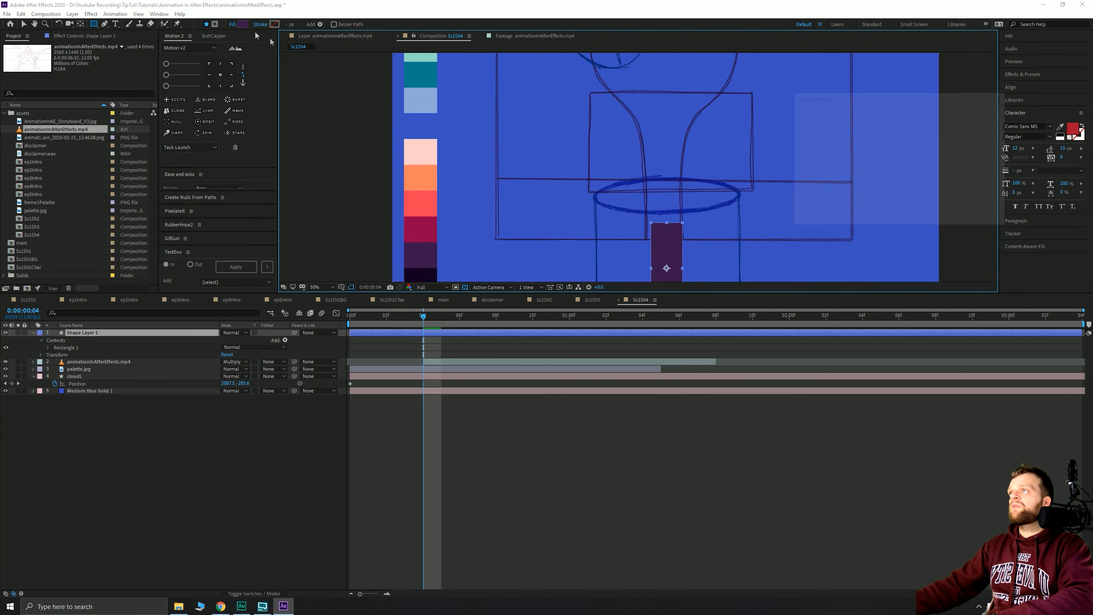
left_click_drag(927, 104, 629, 113)
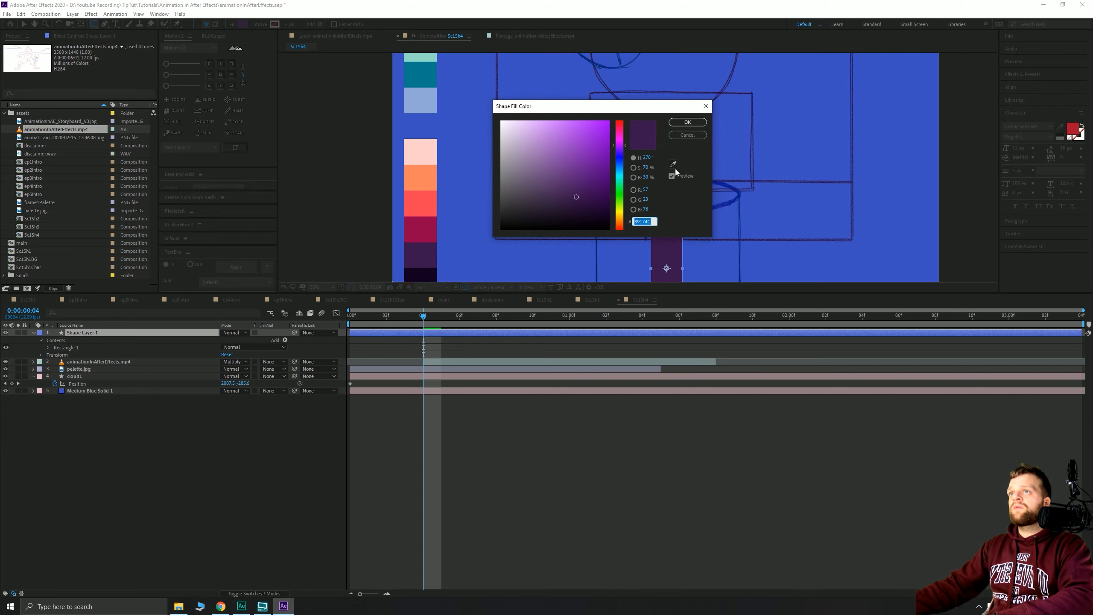
left_click(673, 163)
left_click(424, 234)
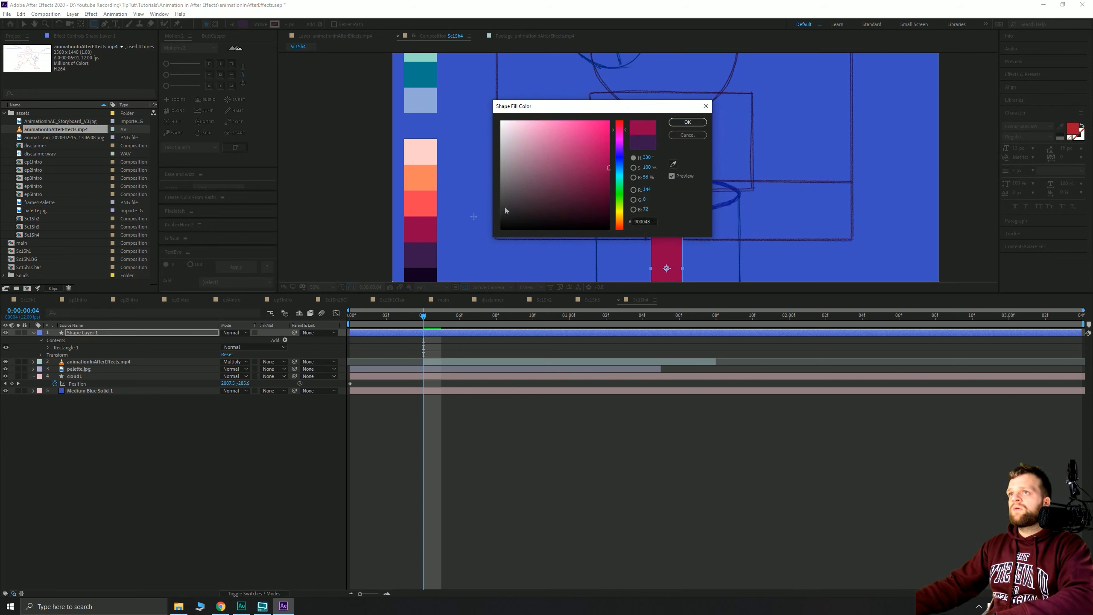
left_click(687, 122)
key("ctrl+z")
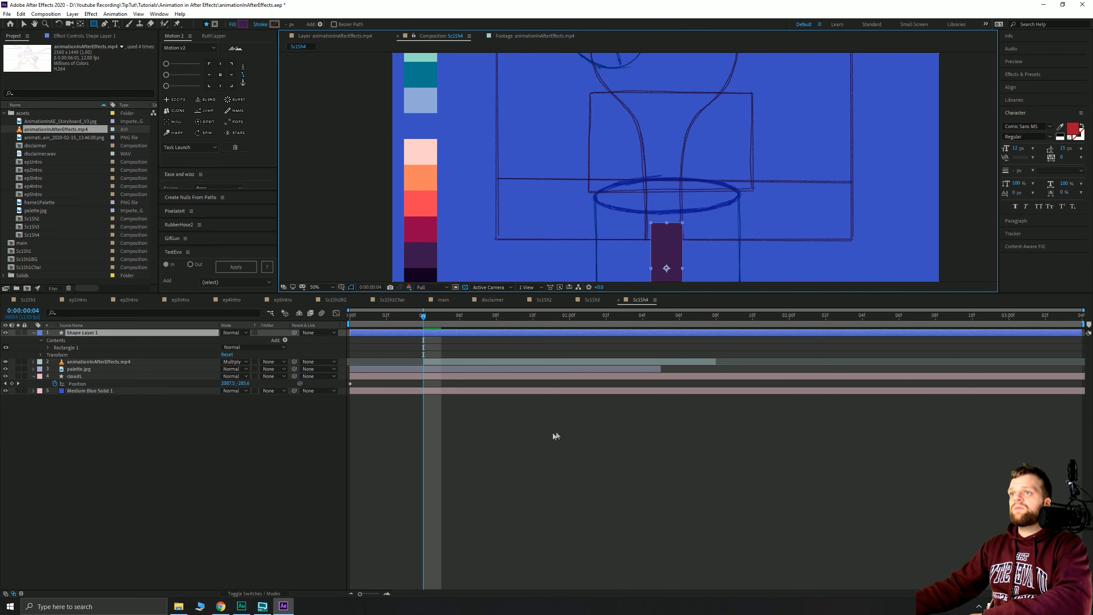
- Draw a second rectangle in Shape Layer 1 covering the backboard above the post
left_click(541, 333)
left_click_drag(853, 240, 529, 155)
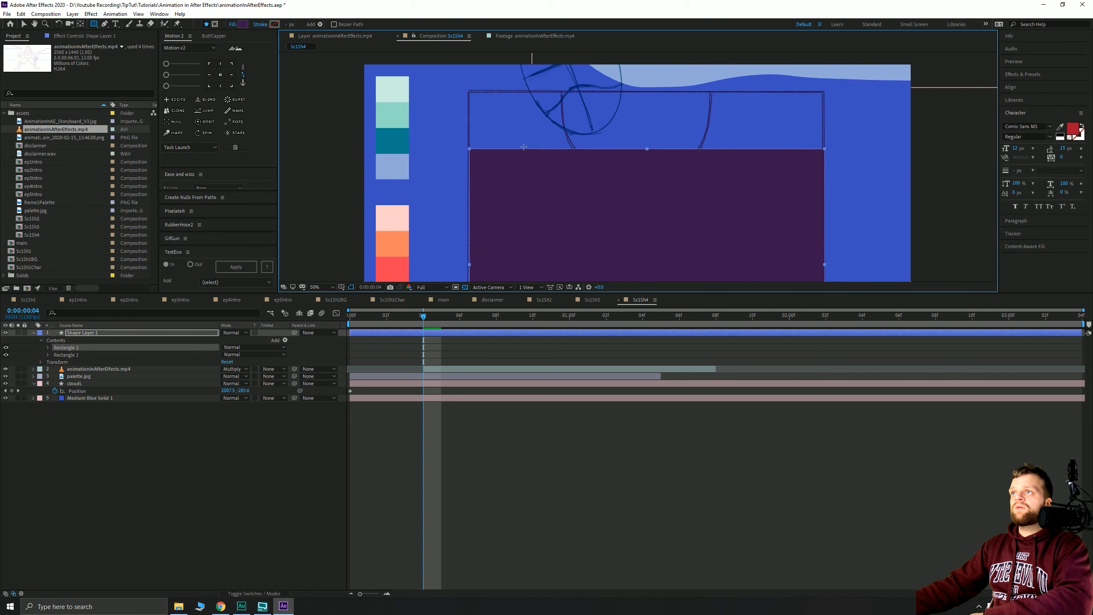
scroll(537, 147, "down", 2)
key("ctrl+z")
left_click_drag(730, 237, 548, 128)
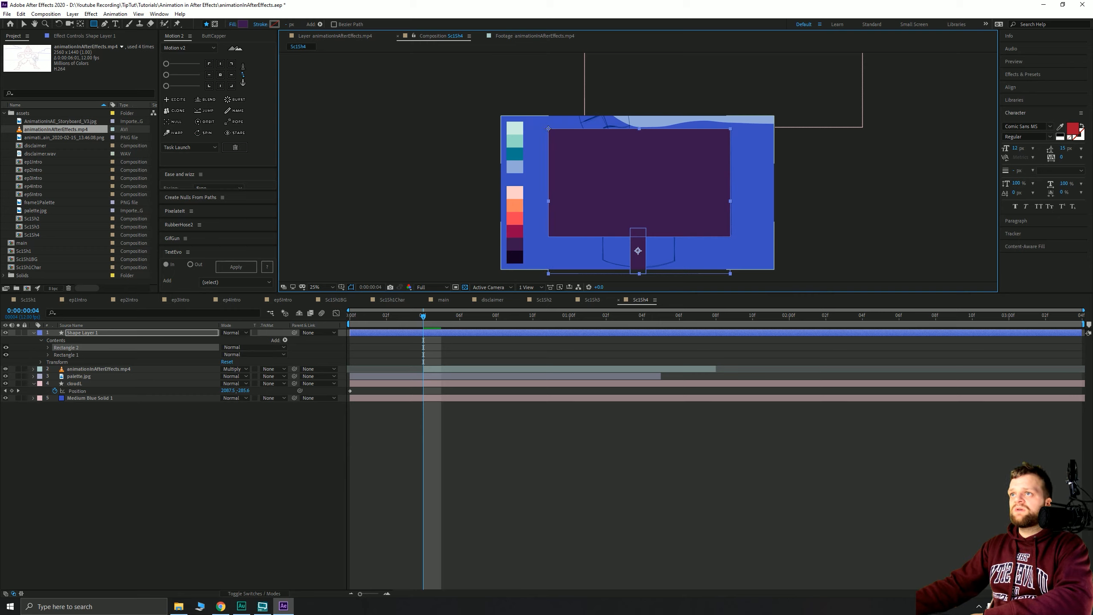
- Fill the backboard rectangle with the palette's darkest swatch, 120020
left_click(243, 24)
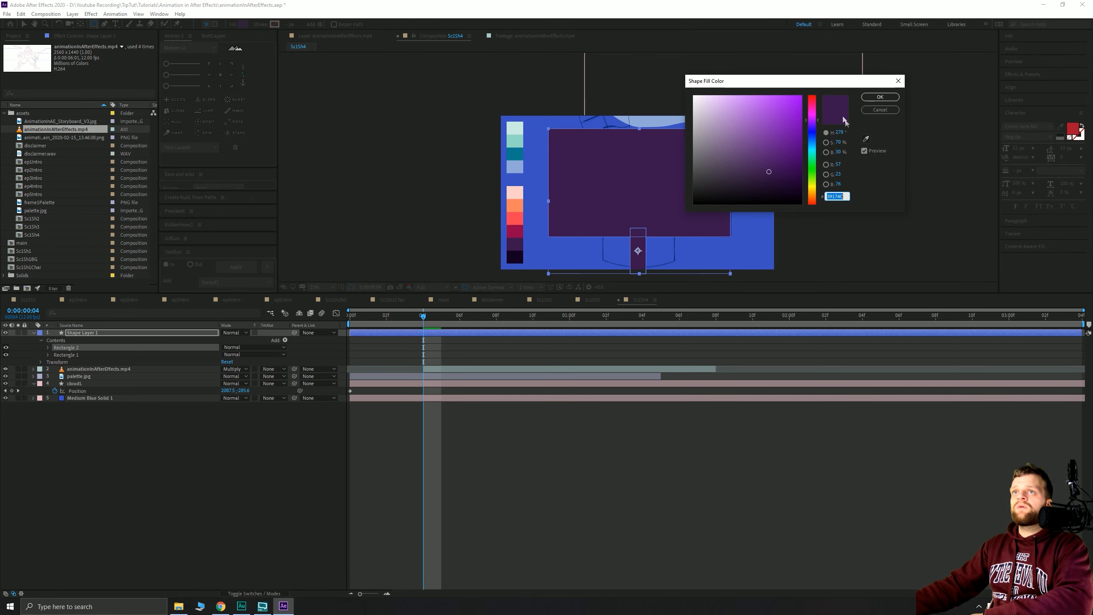
left_click(866, 139)
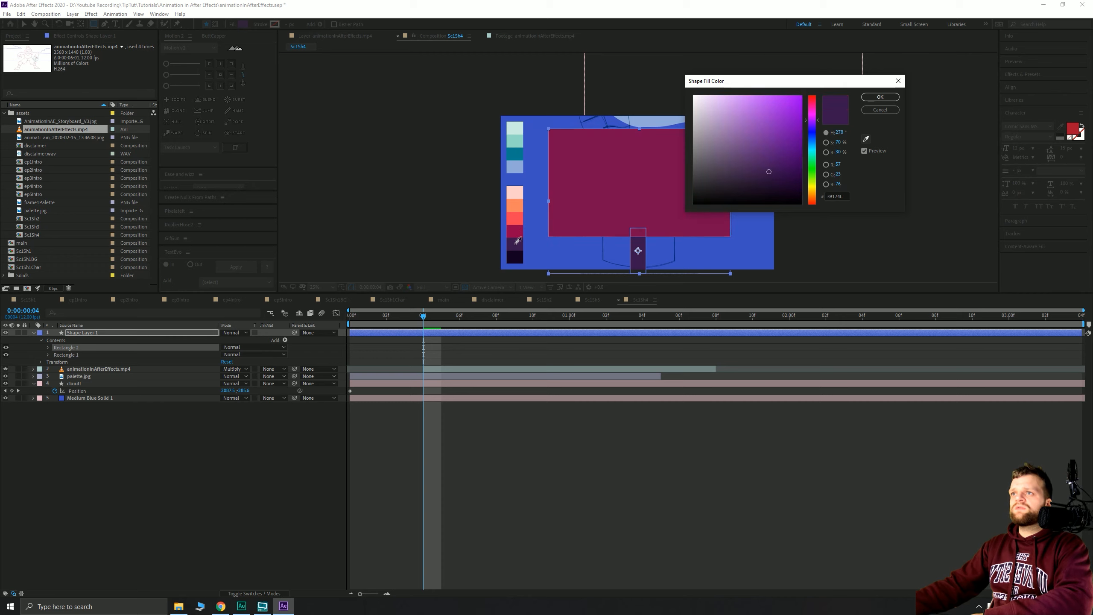
left_click(515, 256)
left_click(875, 98)
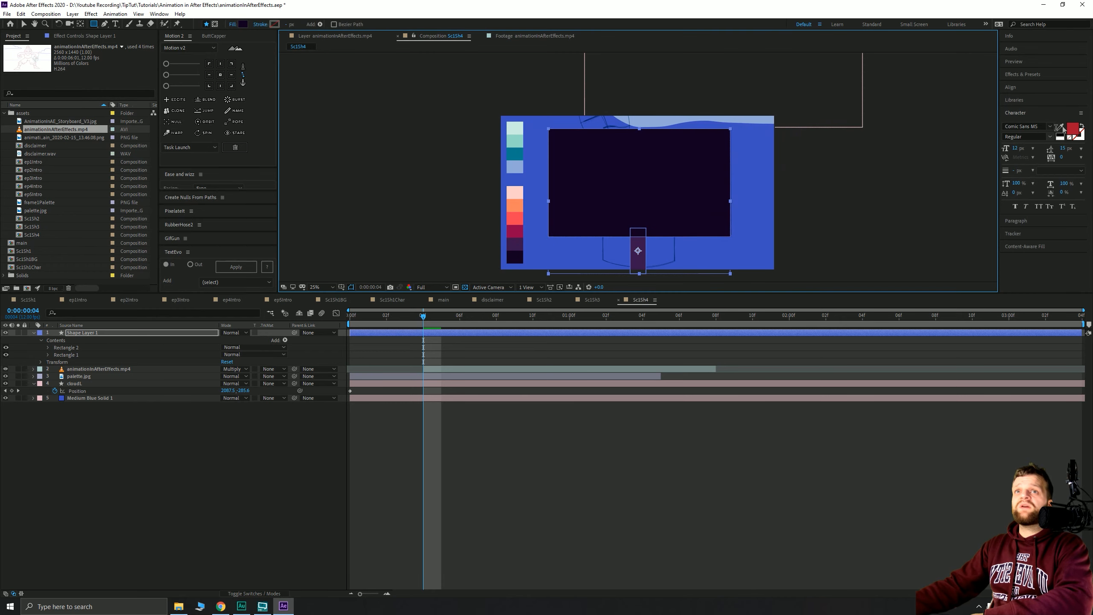
left_click(23, 24)
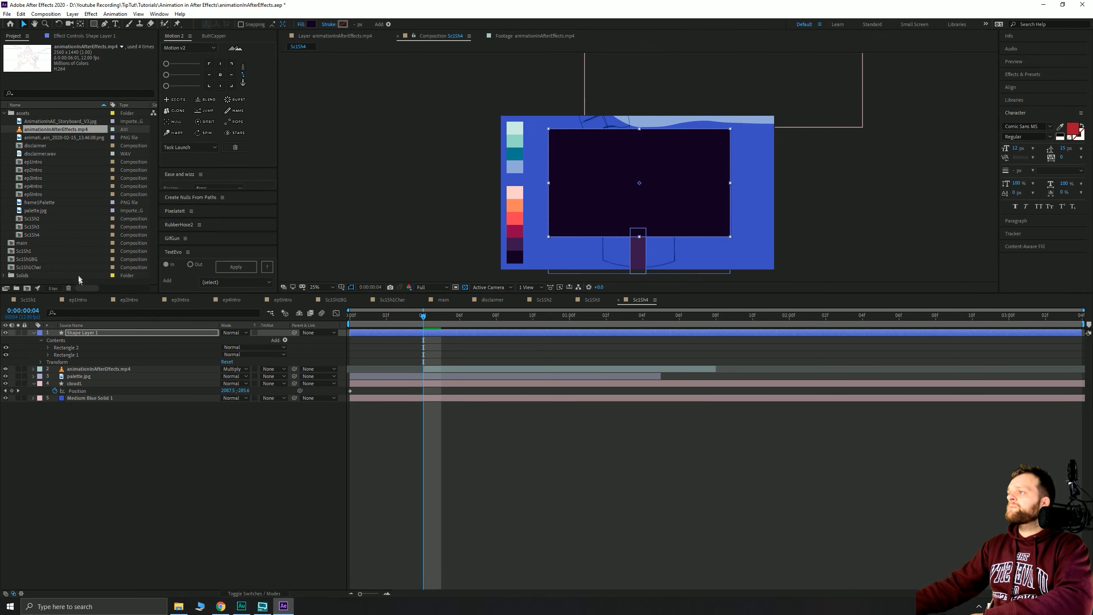
- Move Shape Layer 1 below the sketch video layer
left_click_drag(91, 336, 94, 373)
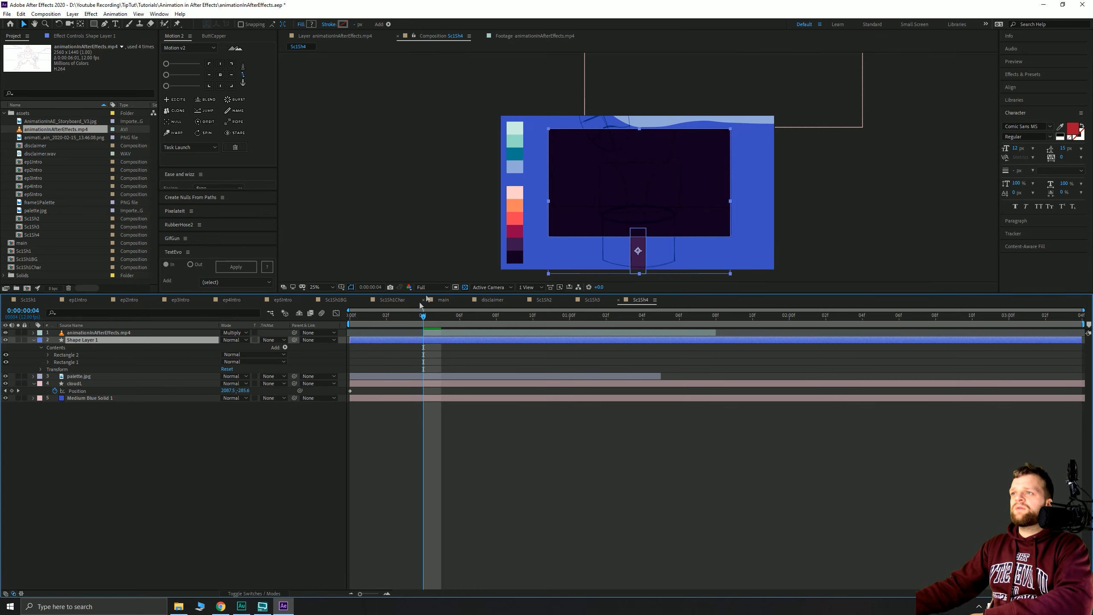
left_click(107, 332)
left_click(235, 333)
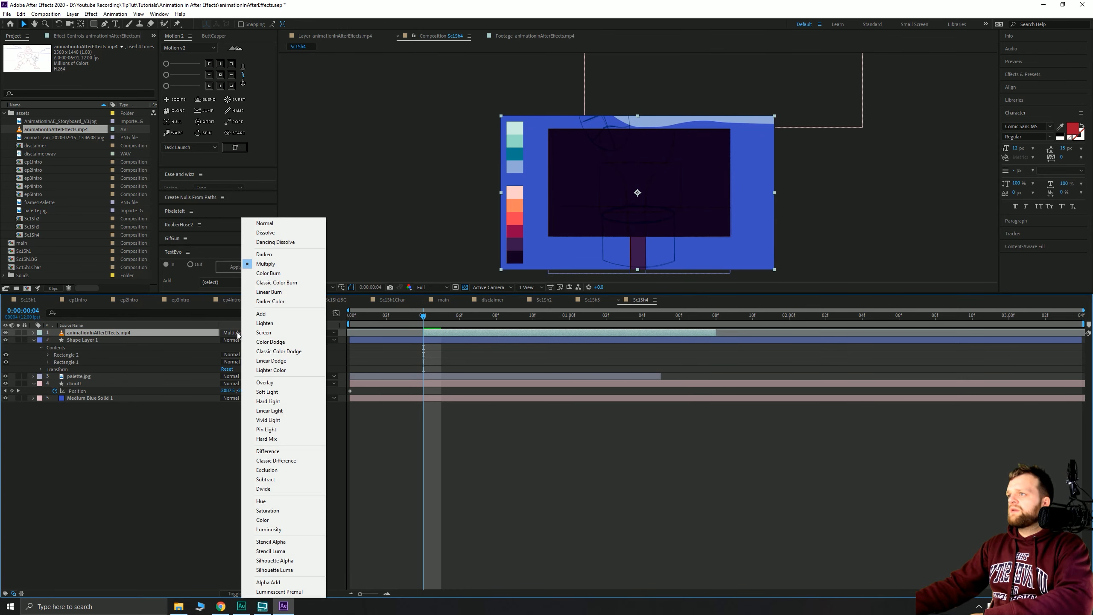
left_click(174, 361)
left_click(144, 332)
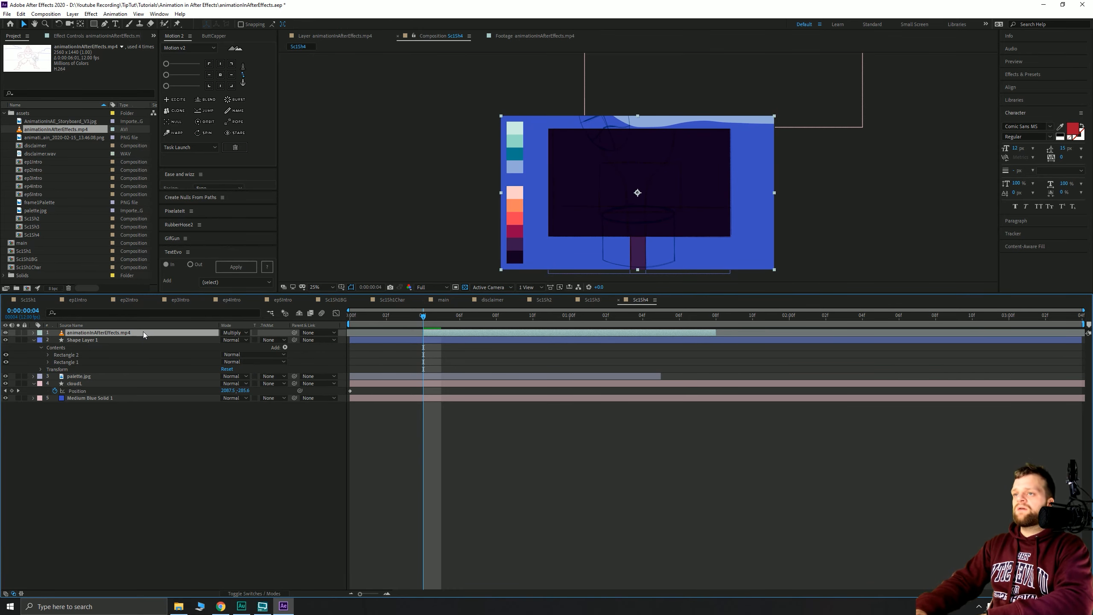
- Apply the Invert effect to the sketch video layer
key("ctrl+shift+c")
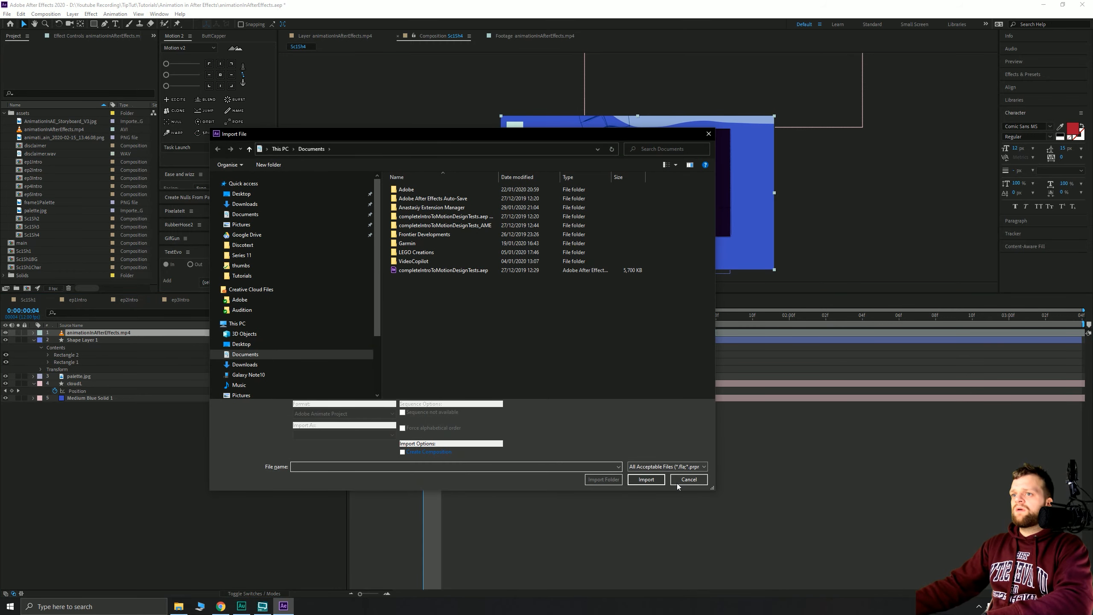
left_click(677, 484)
key("ctrl+space")
type("in")
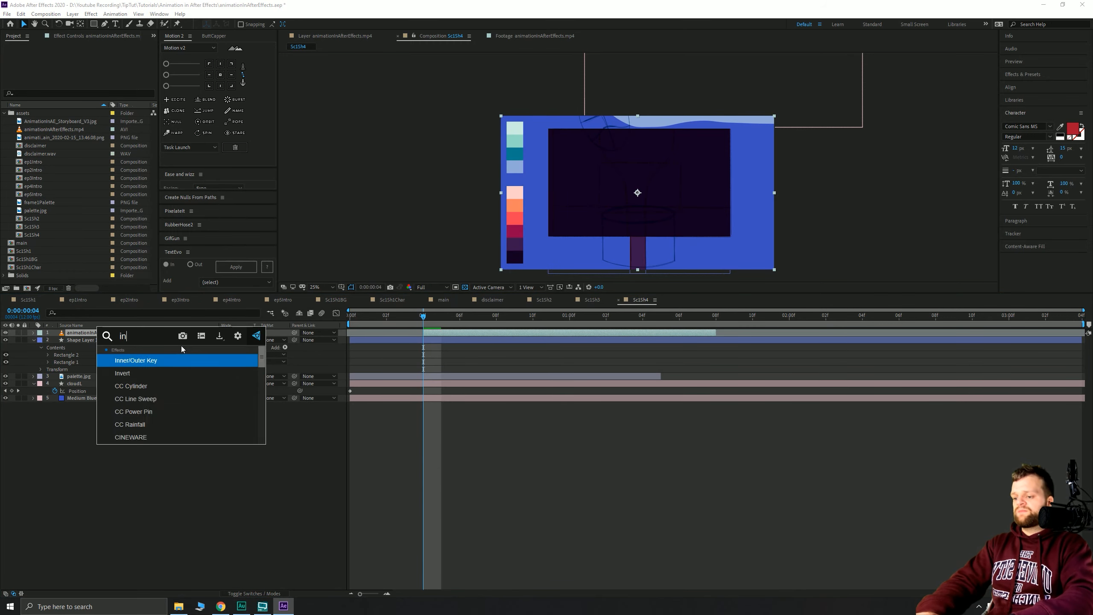
type("vert")
key("Return")
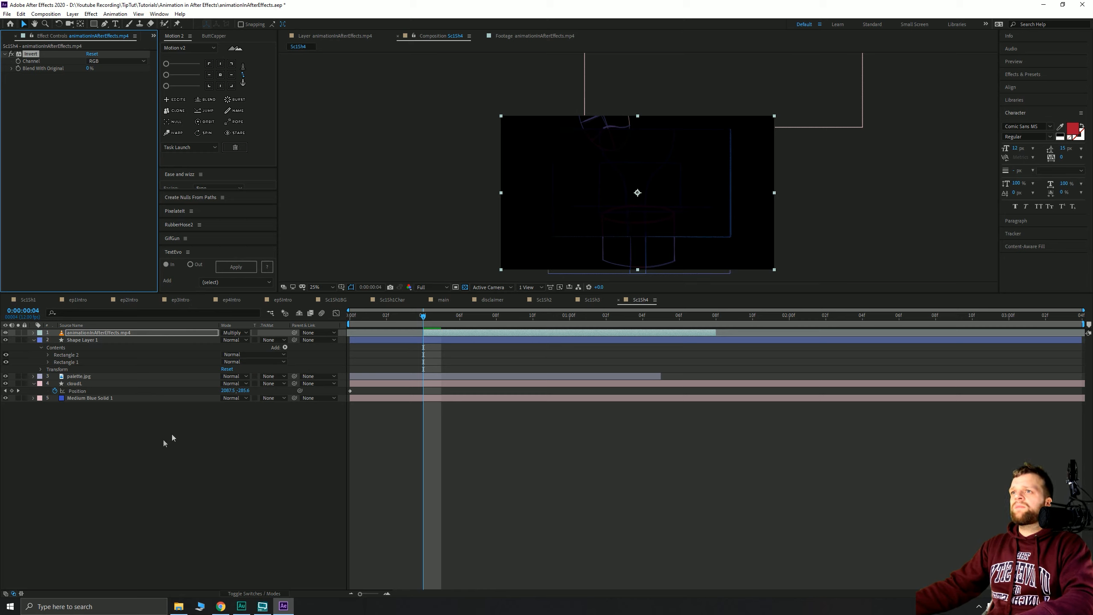
- Set the sketch video layer's blend mode to Screen
left_click(164, 443)
left_click(217, 335)
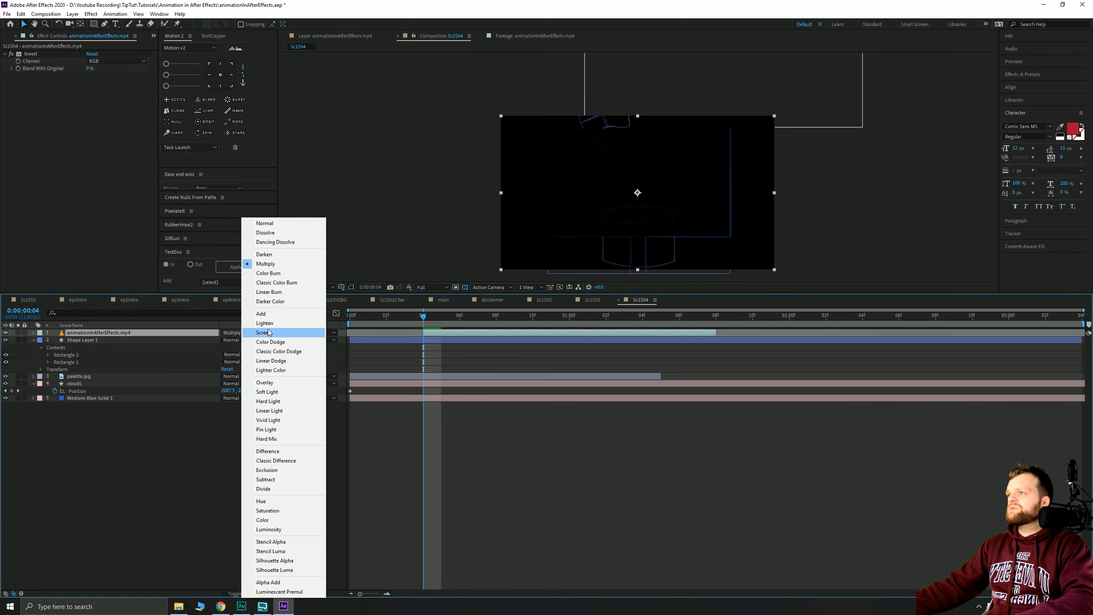
left_click(263, 333)
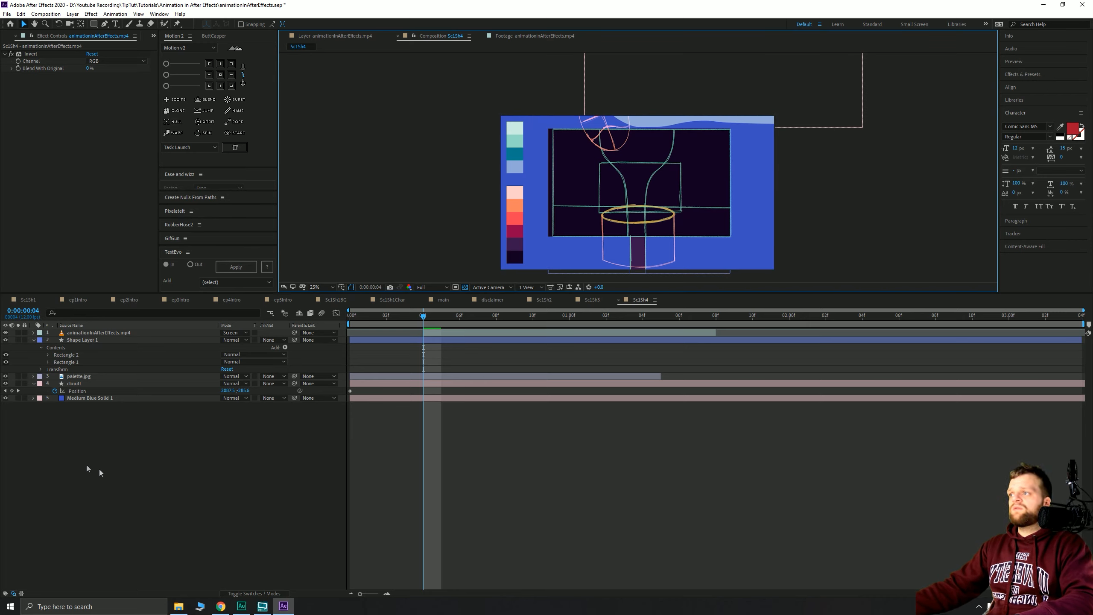
left_click(111, 430)
left_click(81, 341)
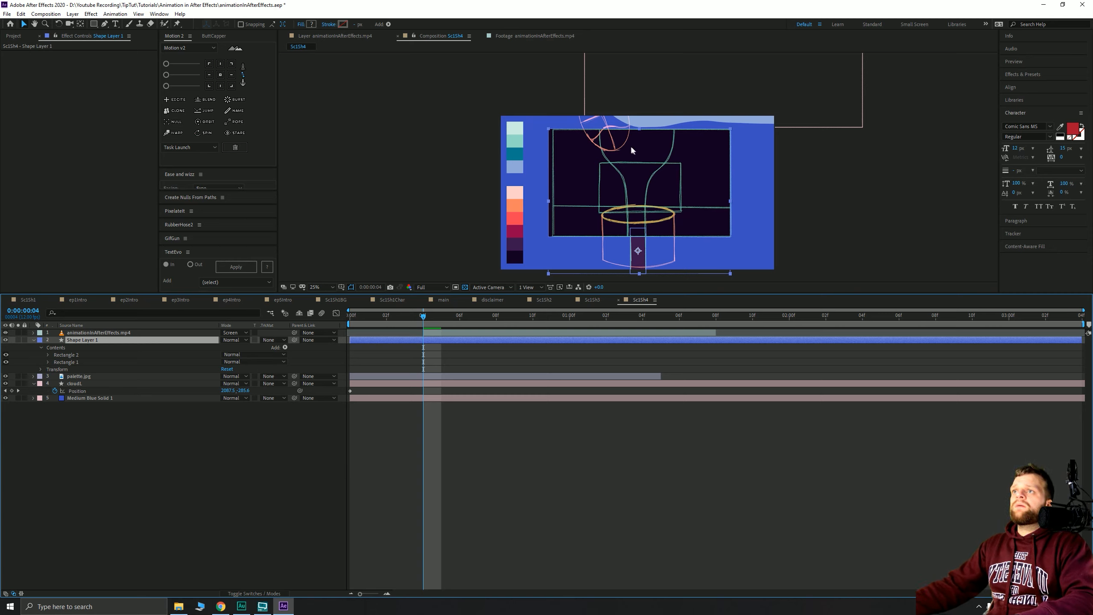
- Draw a straight horizontal pen path across the hoop in Shape Layer 1
left_click(105, 23)
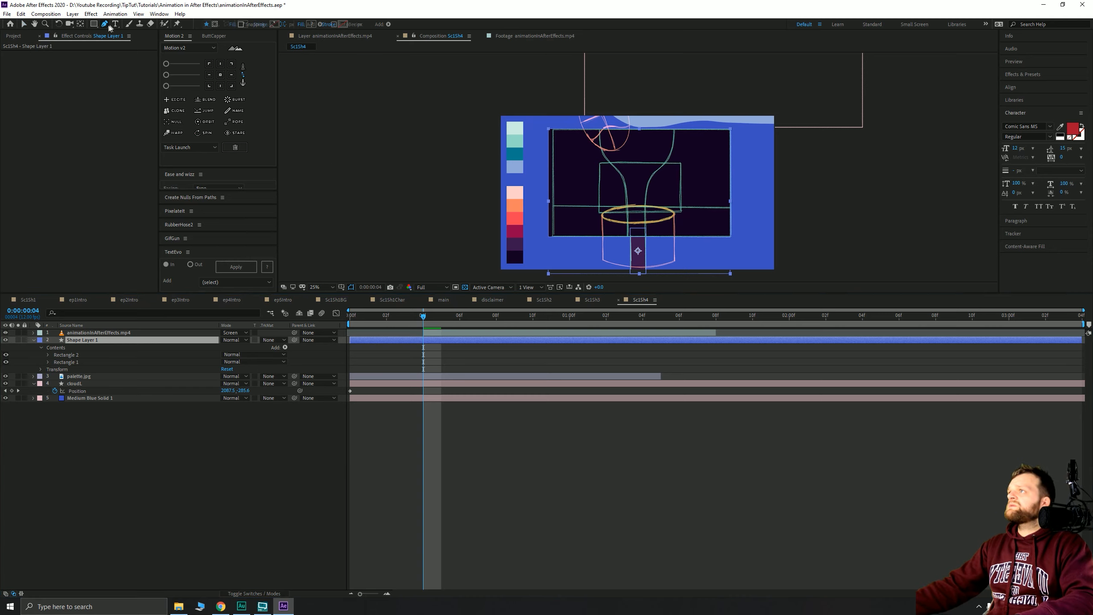
left_click(544, 208)
left_click(735, 208)
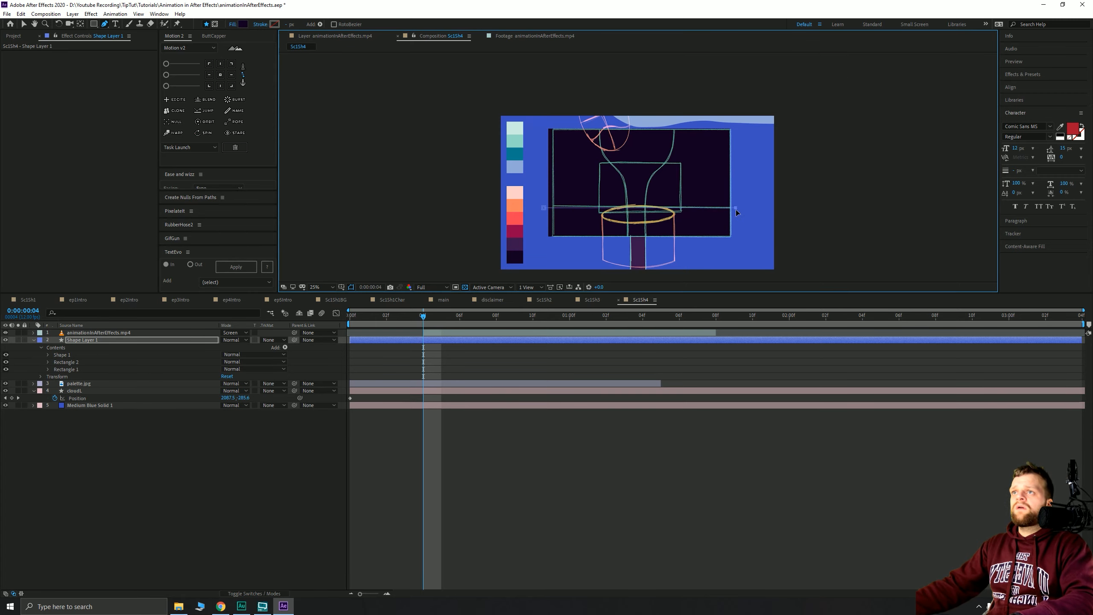
left_click(243, 25, "alt")
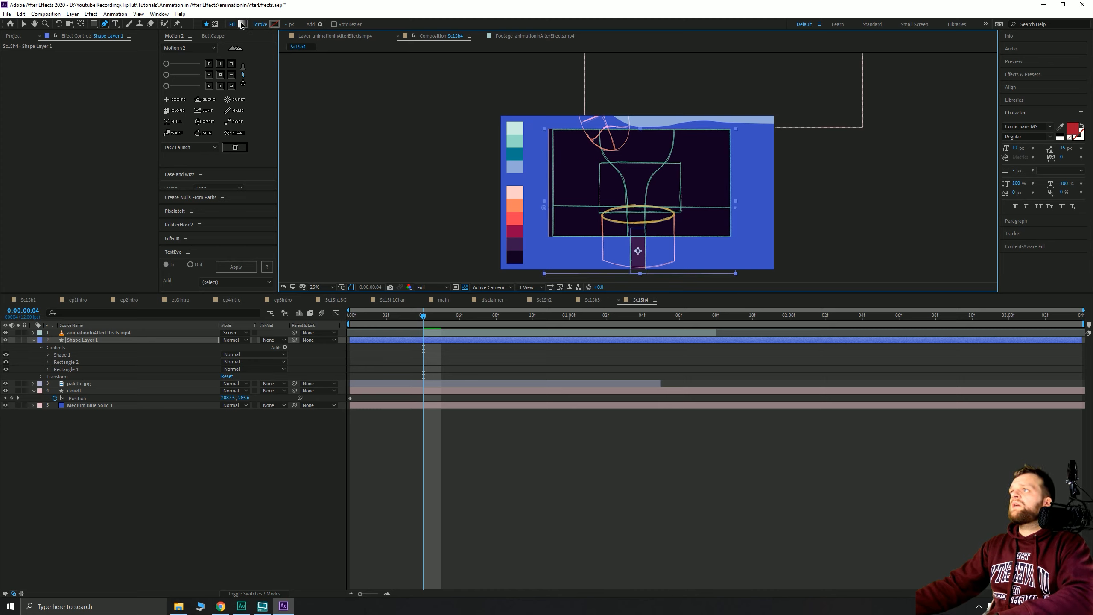
left_click(244, 24, "alt")
left_click(244, 25, "alt")
- Colour the line's stroke dark magenta from the palette, then begin a second path near the backboard top
left_click(274, 25)
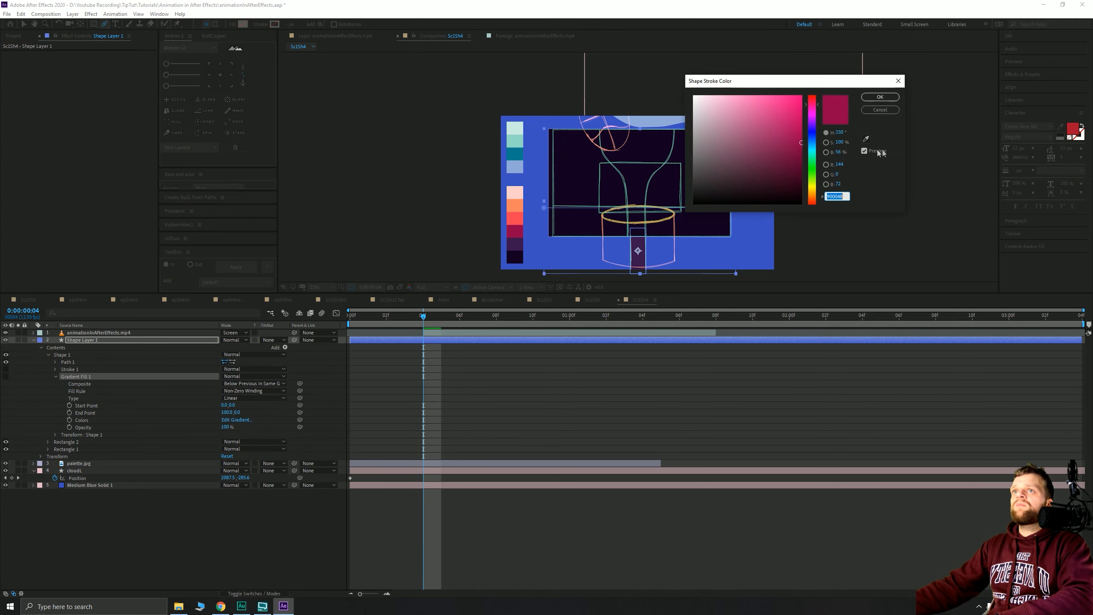
left_click(866, 138)
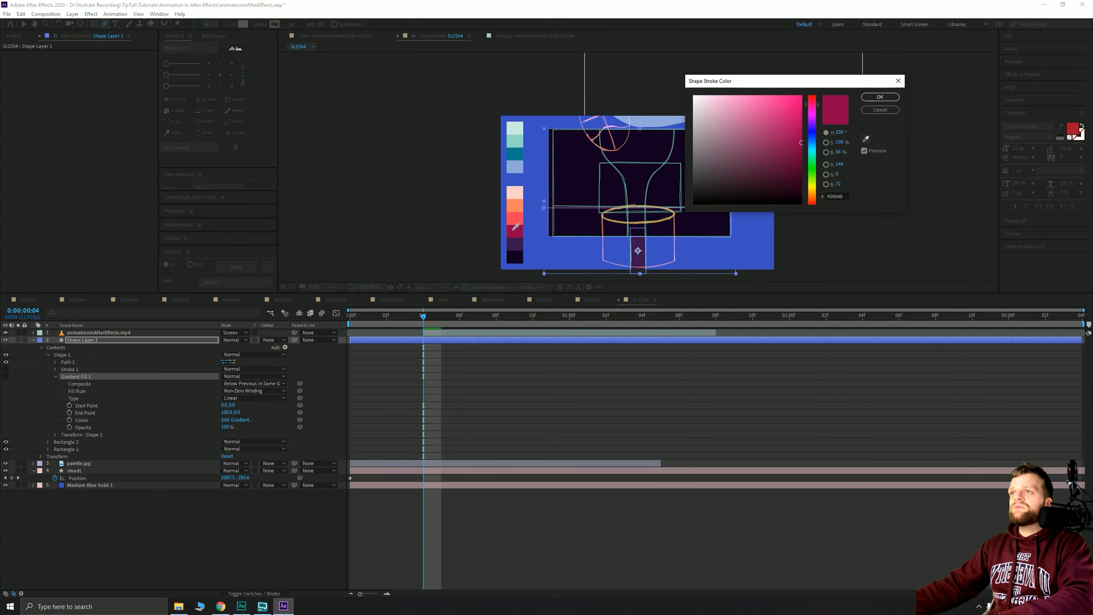
left_click(515, 226)
left_click(880, 97)
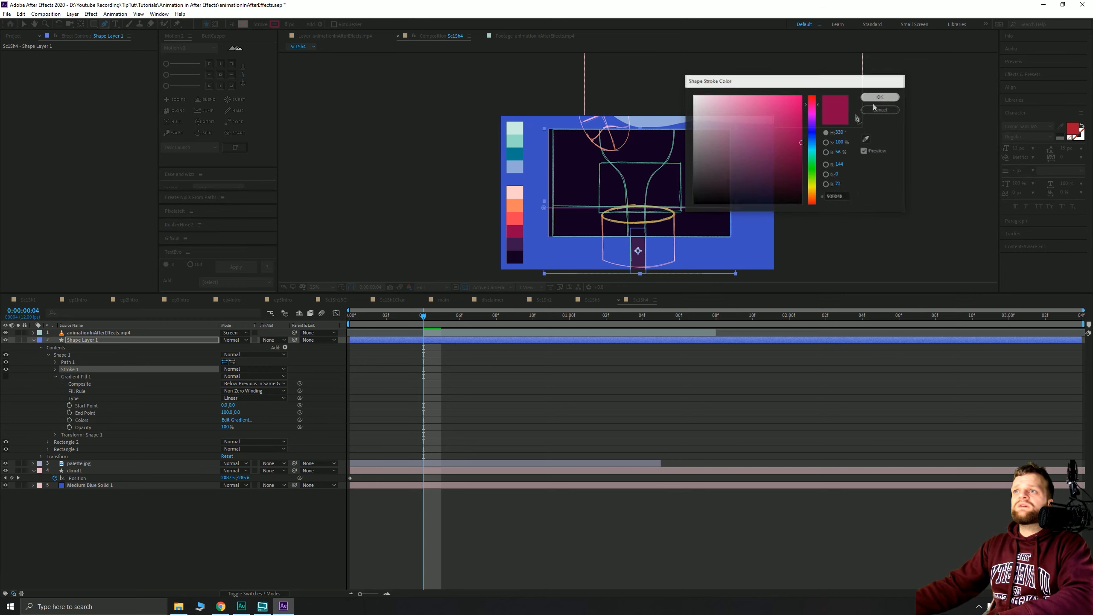
left_click(519, 340)
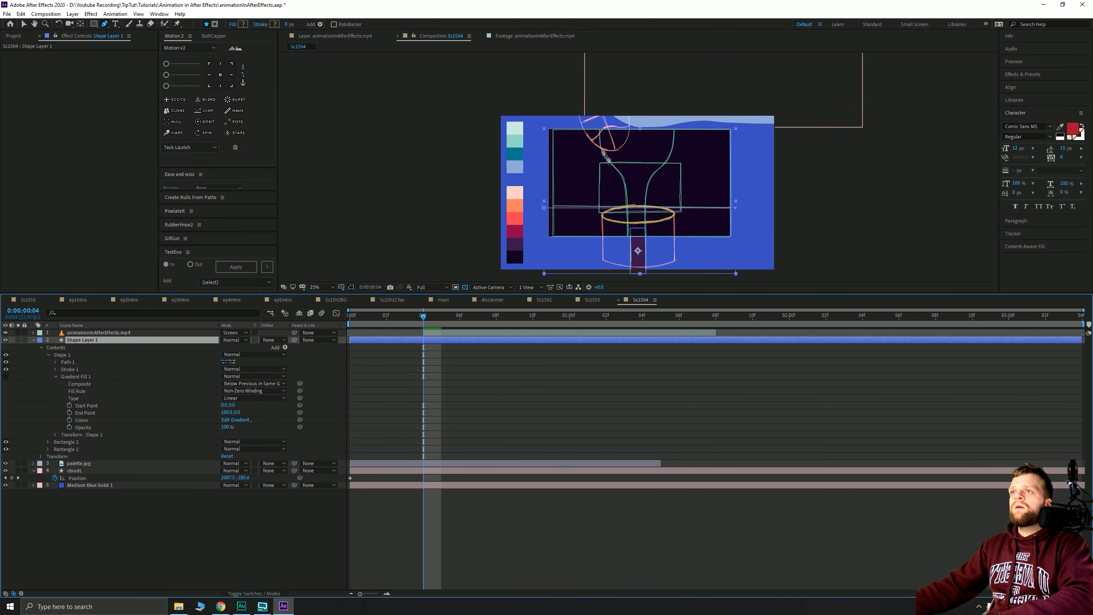
left_click(599, 123)
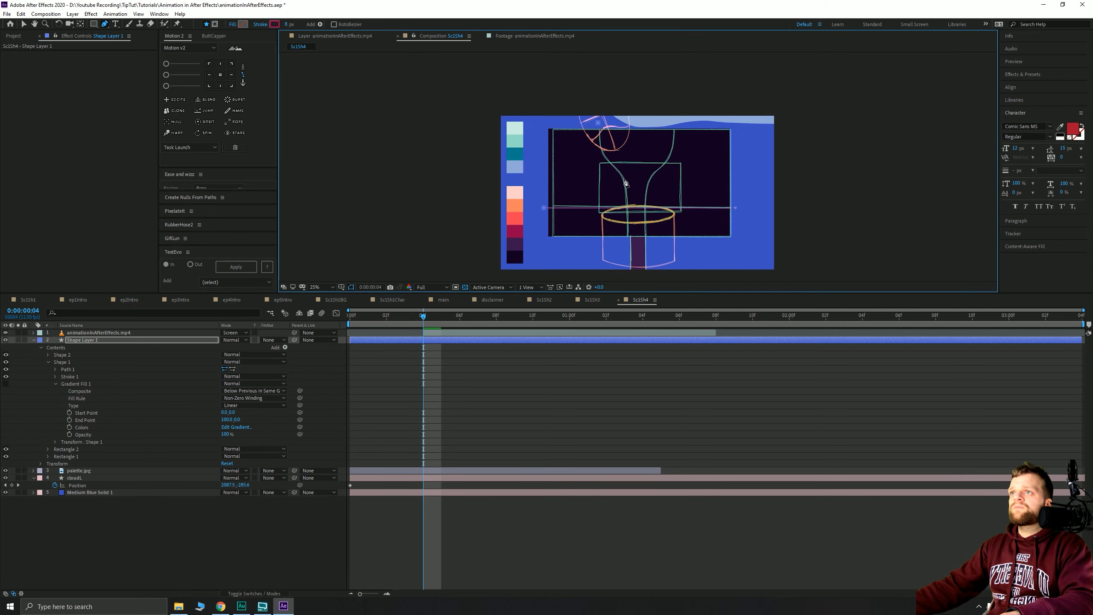
- Curve the second path down from the upper backboard, ending it at the hoop rim
left_click_drag(627, 190, 655, 229)
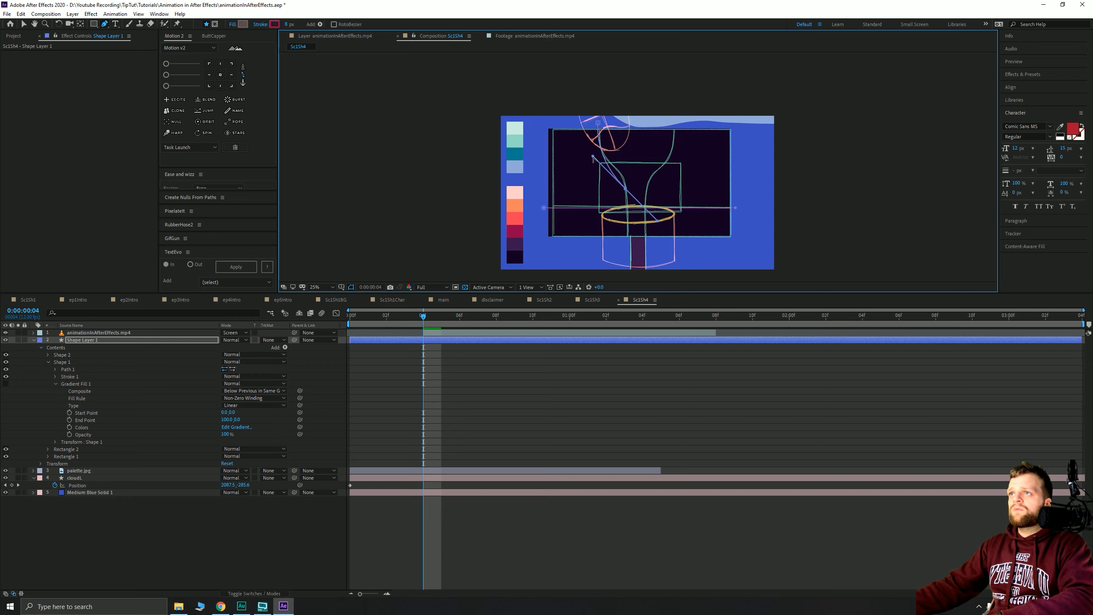
left_click_drag(593, 156, 625, 166)
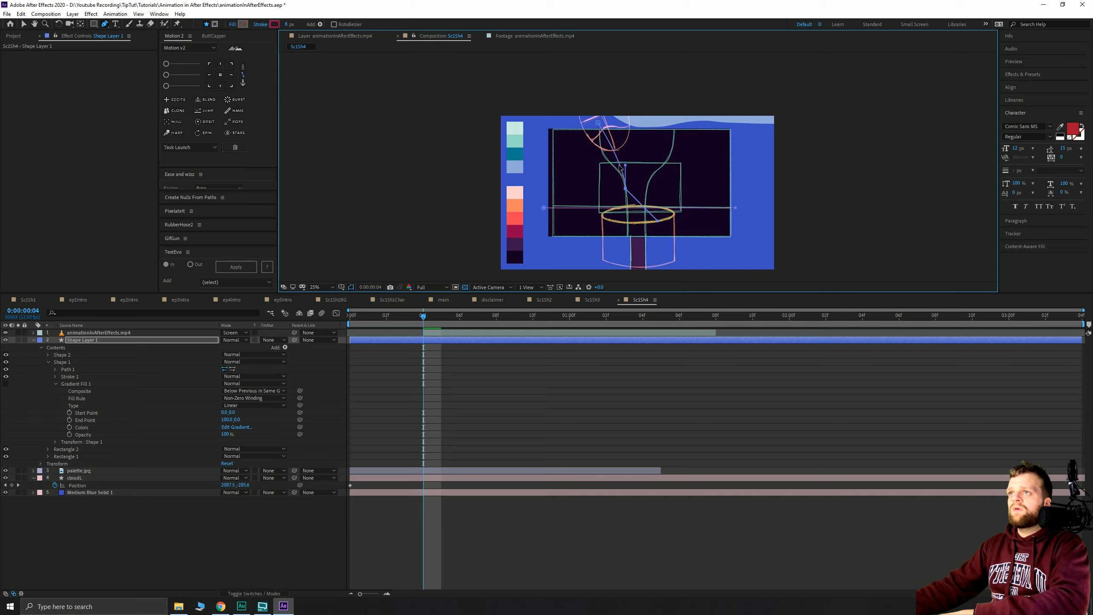
key("ctrl+z")
key("ctrl+z")
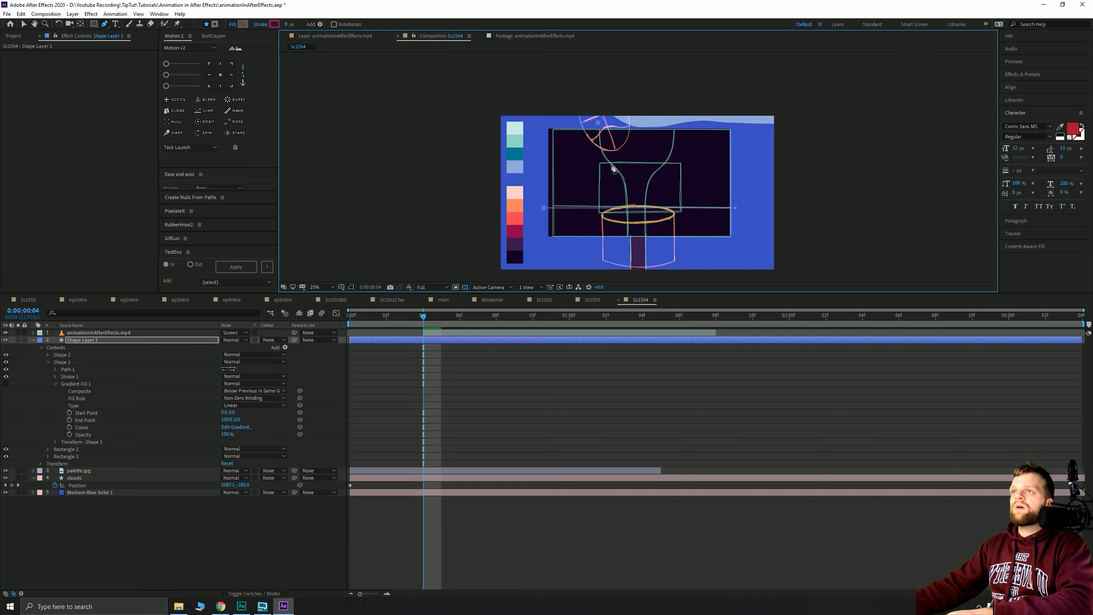
left_click_drag(613, 165, 629, 182)
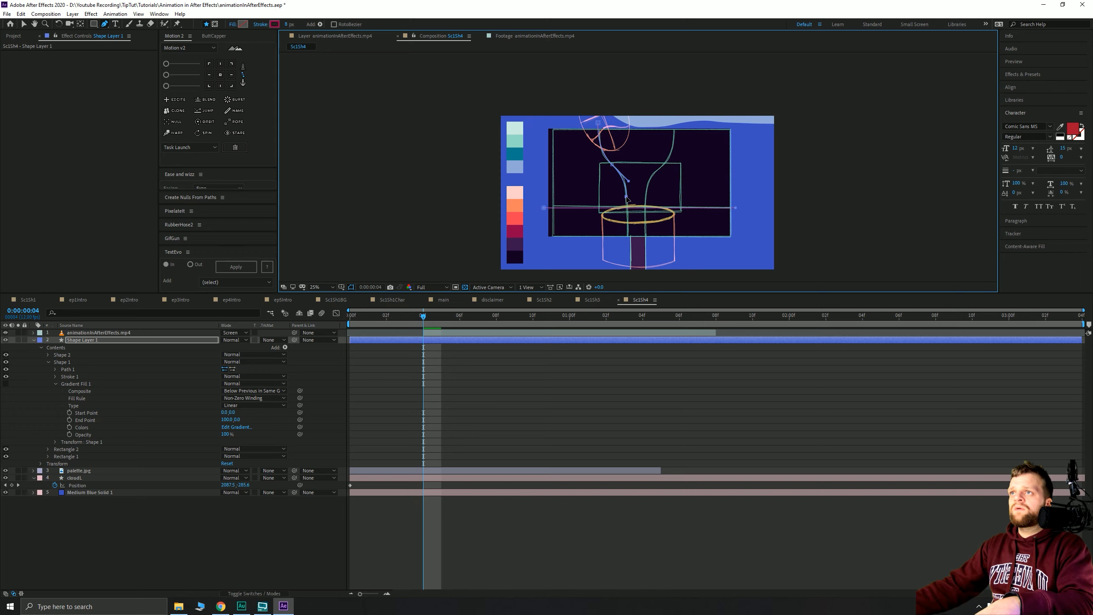
left_click(626, 241)
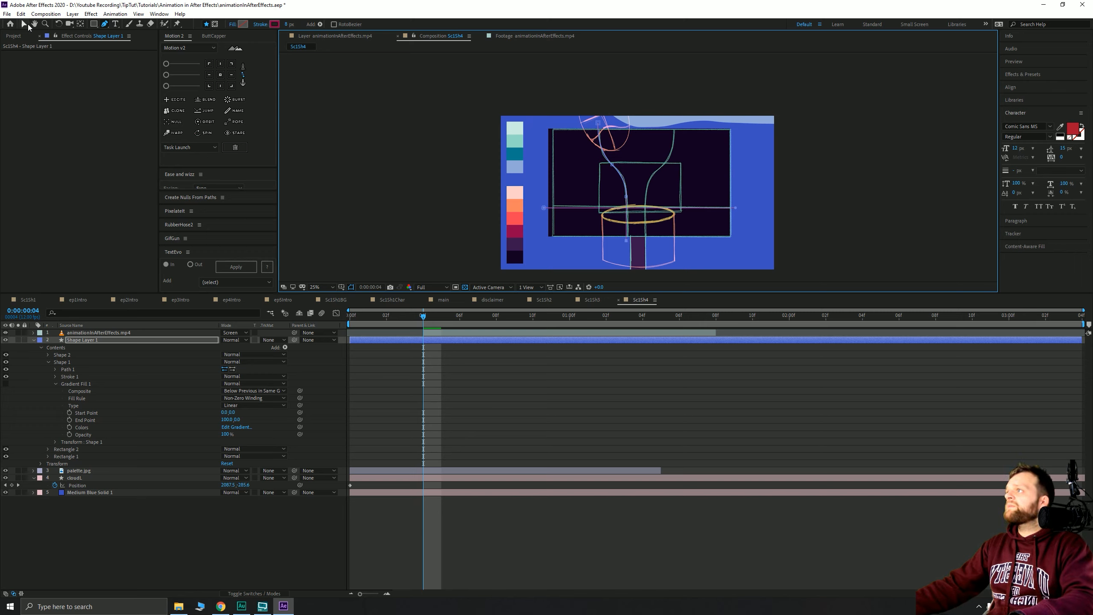
left_click(24, 24)
scroll(624, 212, "up", 2)
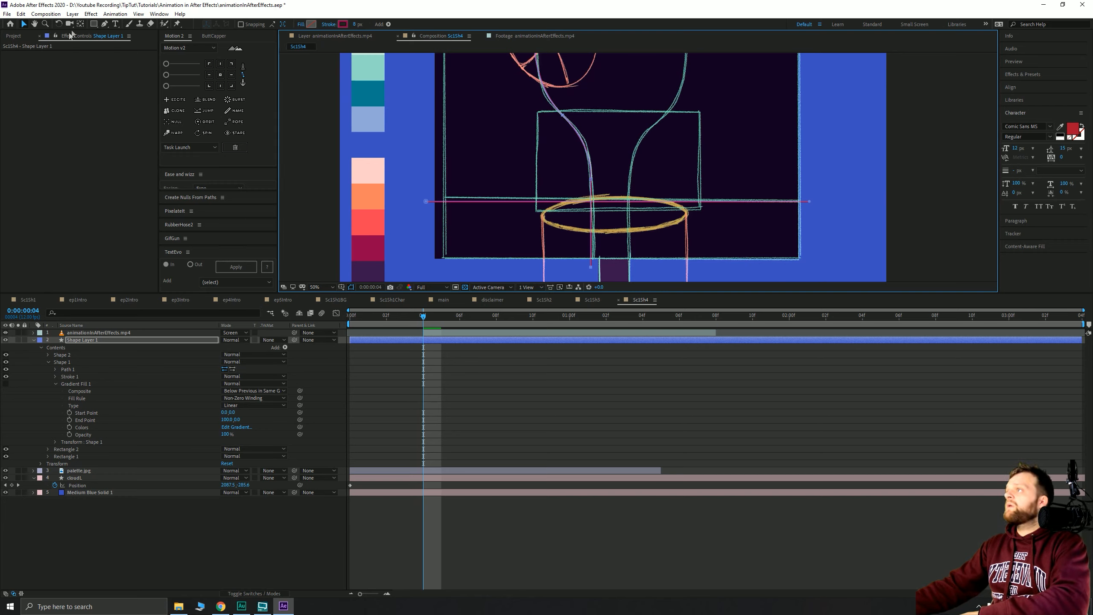
- Select Shape 2 in Shape Layer 1, undoing two accidental reshapes of its curve
left_click_drag(555, 200, 581, 254)
left_click(561, 92)
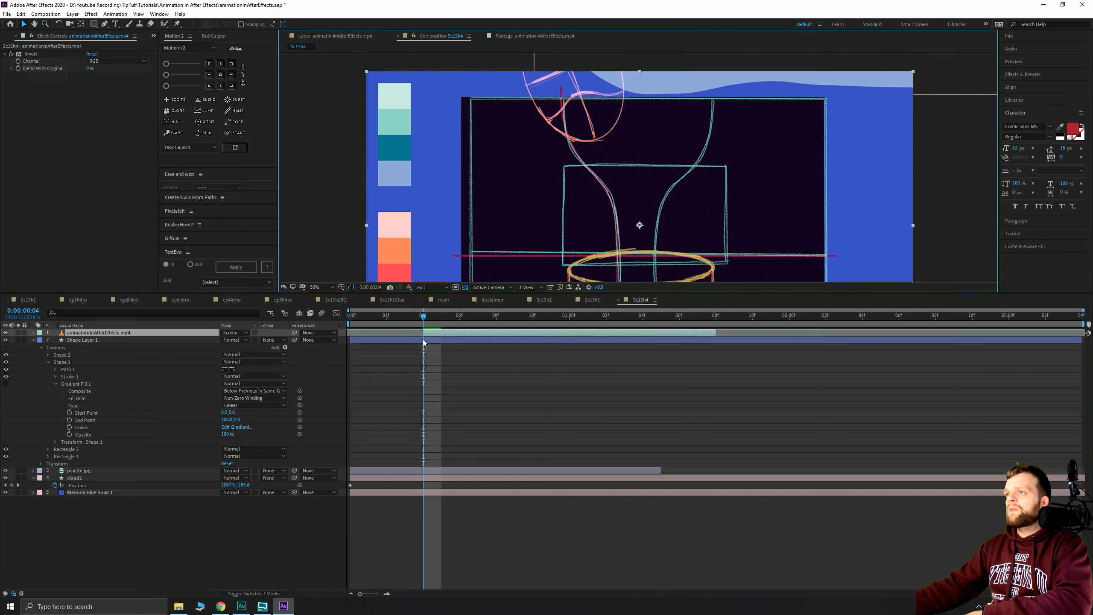
left_click(423, 340)
left_click(561, 92)
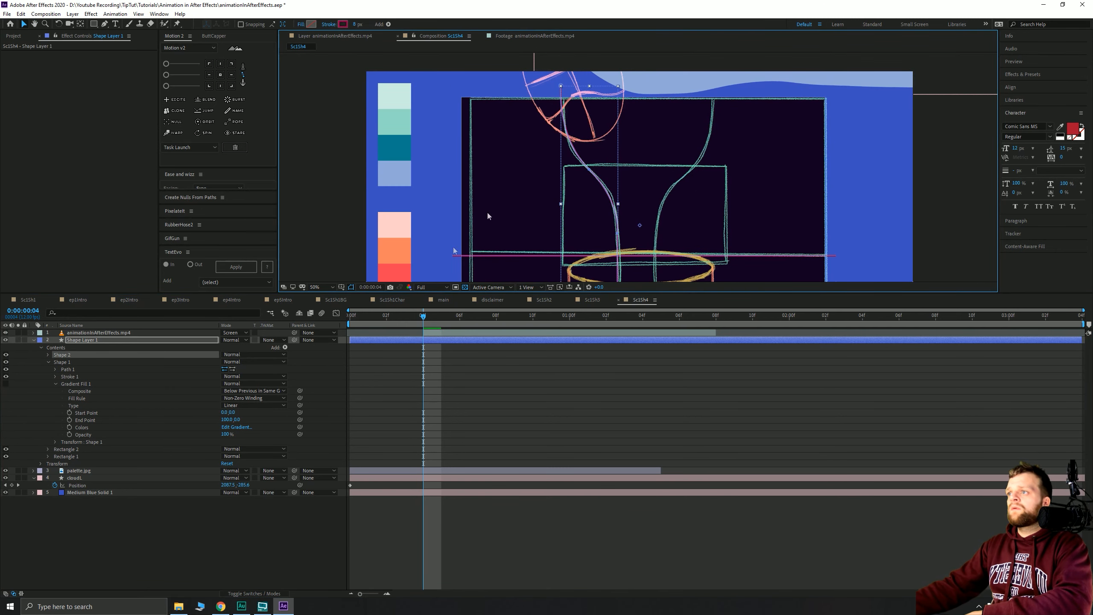
left_click(69, 356)
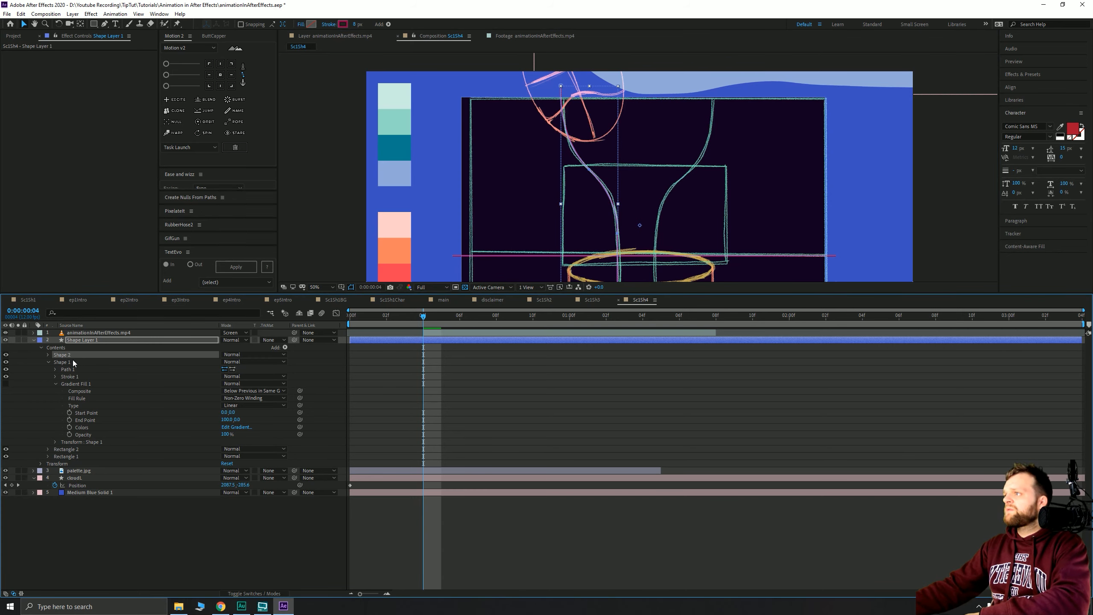
key("ctrl+d")
left_click(70, 355)
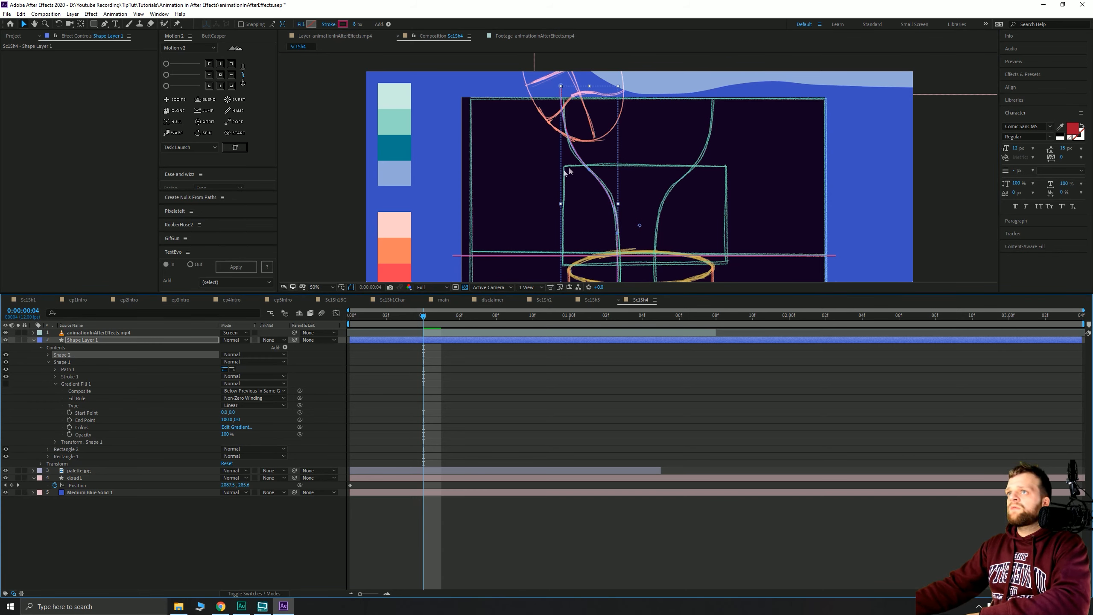
left_click_drag(583, 160, 688, 164)
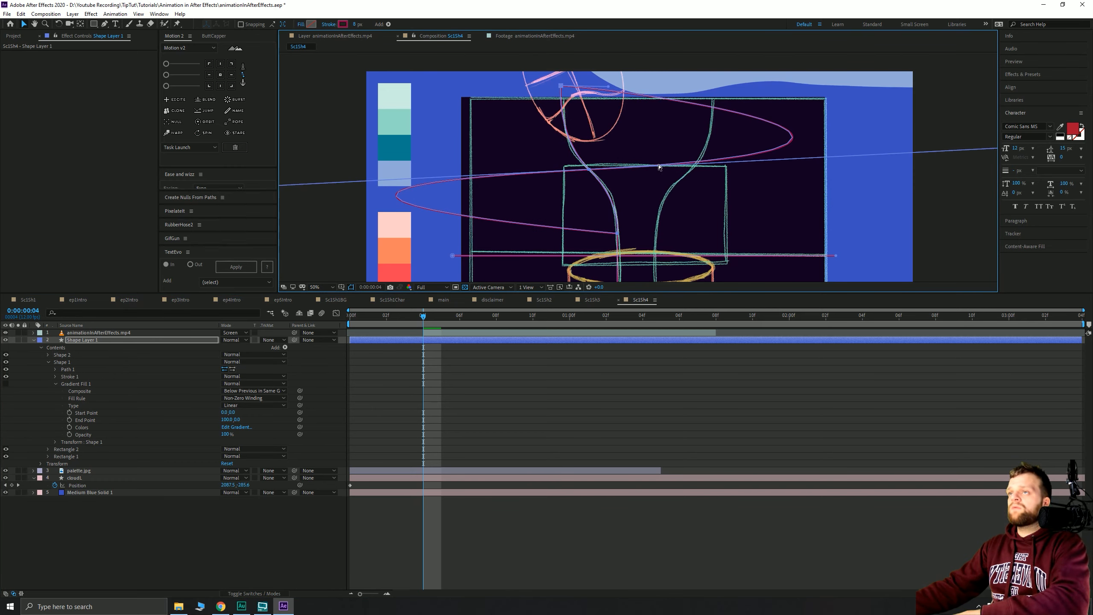
key("ctrl+z")
key("ctrl+z")
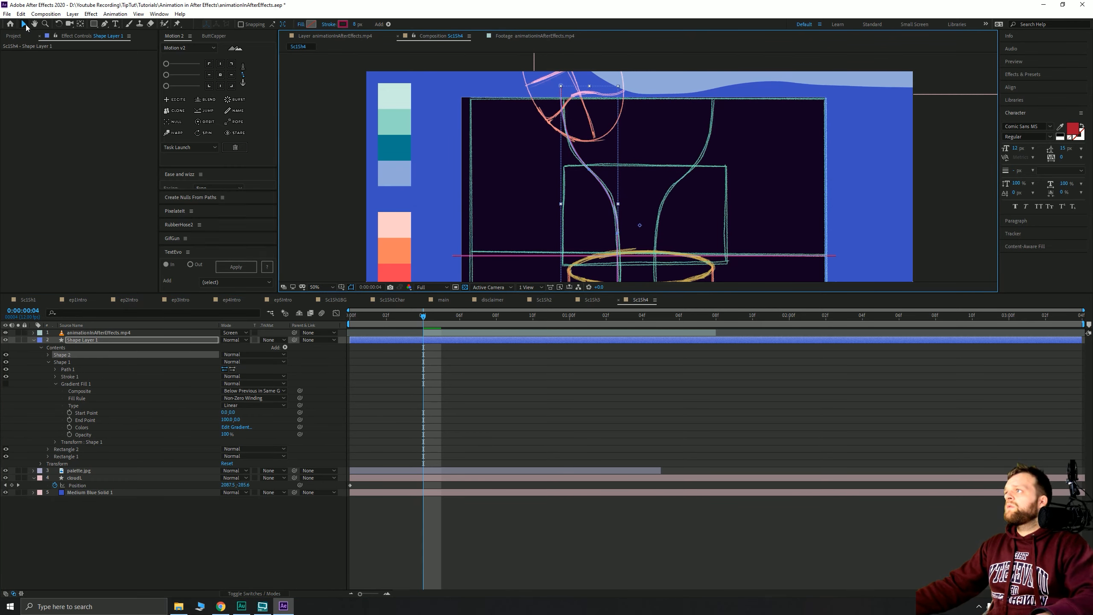
left_click_drag(568, 137, 650, 139)
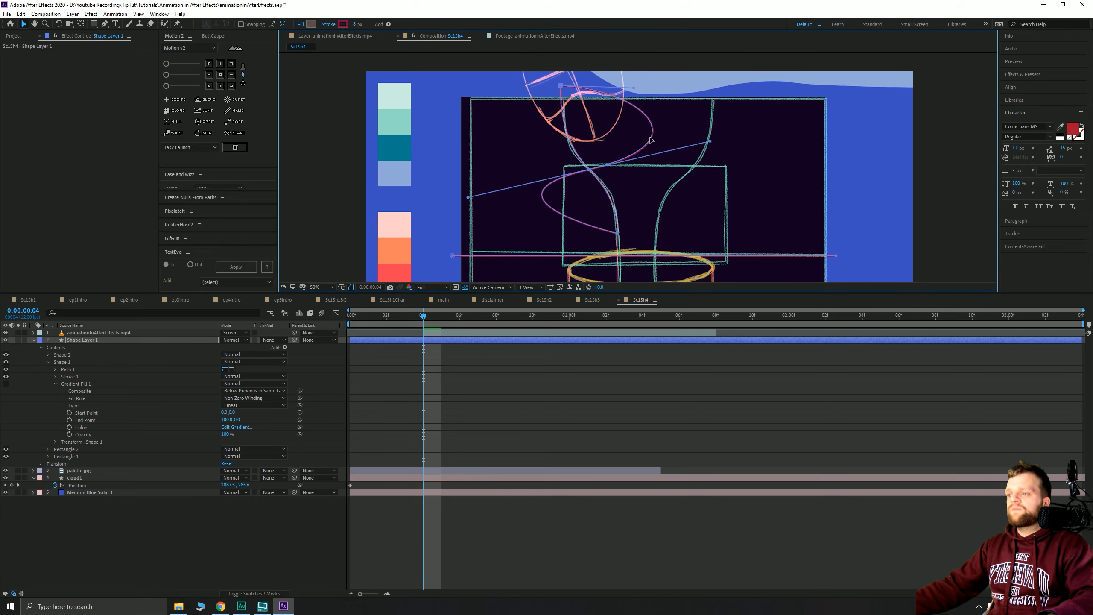
key("ctrl+z")
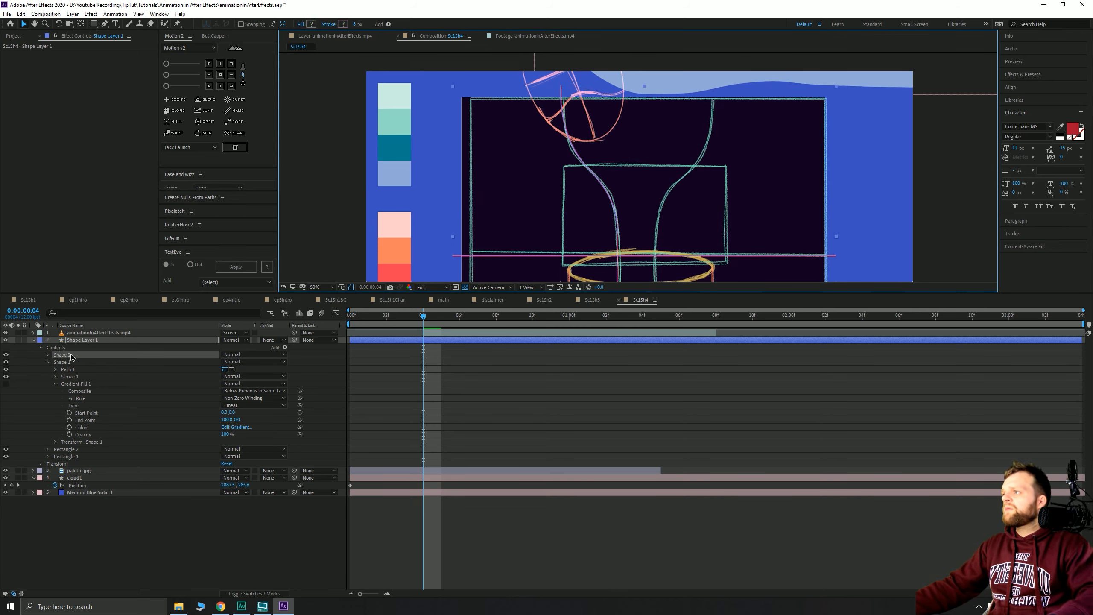
- Delete Shape 2 and Shape 1's Path 1, then begin renaming Shape Layer 1
left_click(86, 354)
key("Delete")
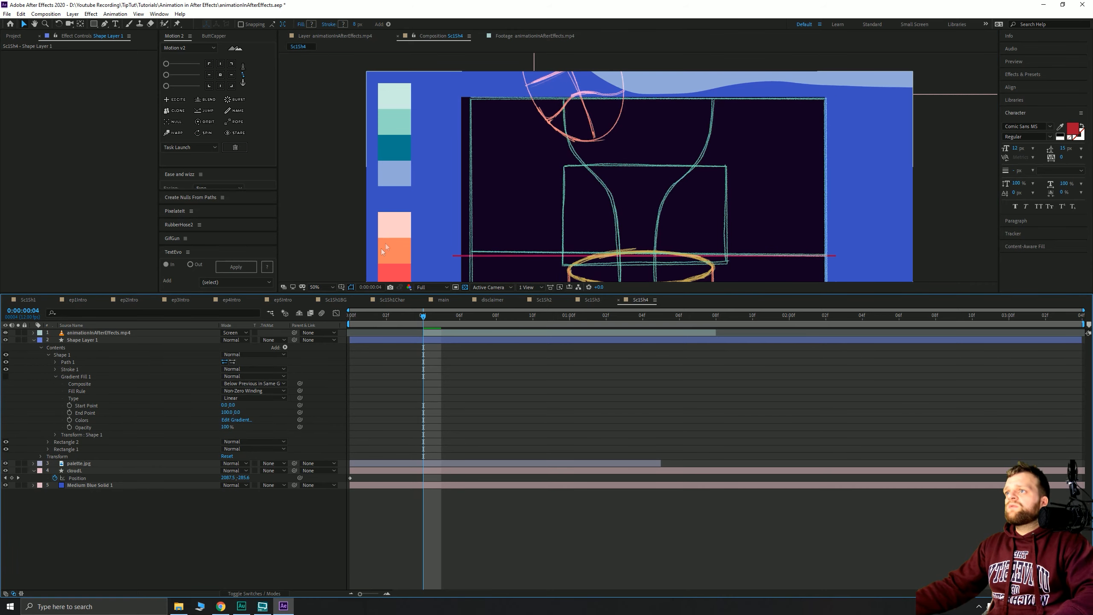
left_click(66, 361)
key("Delete")
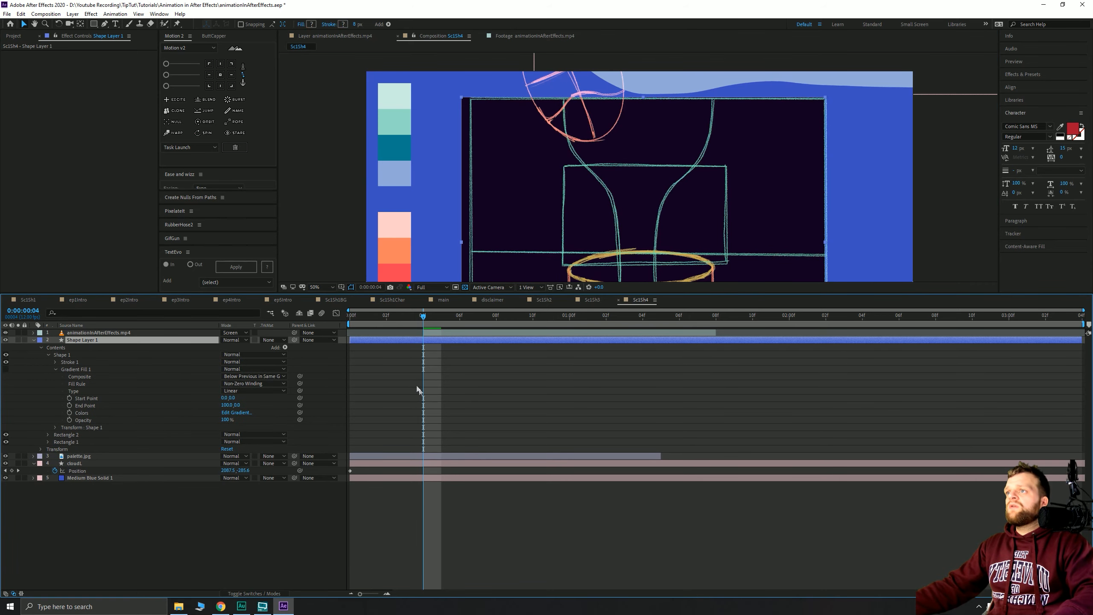
left_click(472, 385)
left_click(92, 340)
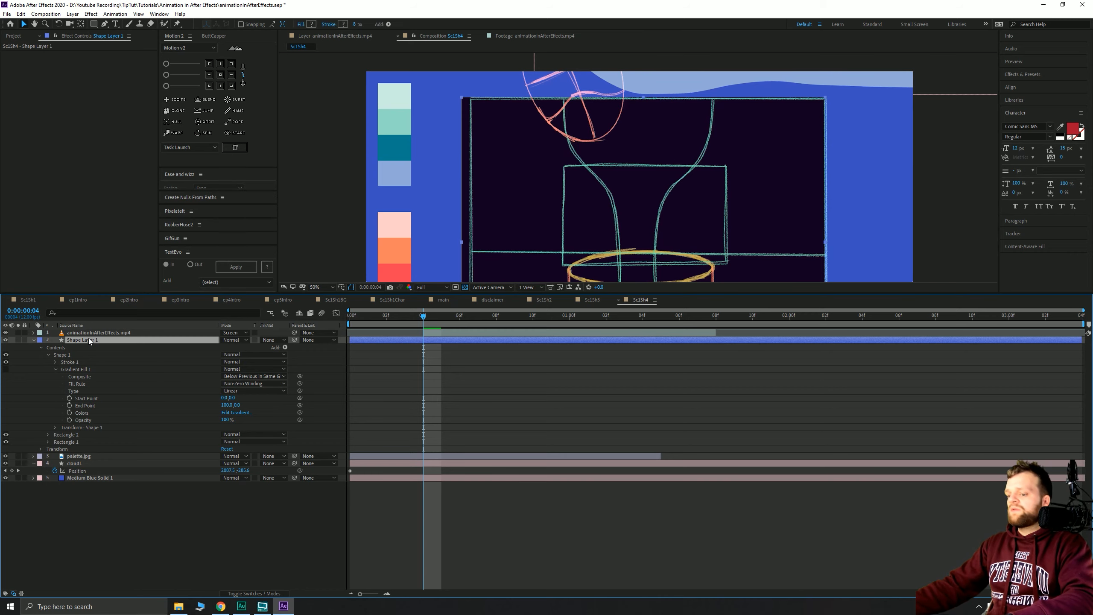
key("Return")
- Name the layer backBoard and collapse its properties
type("backBoard")
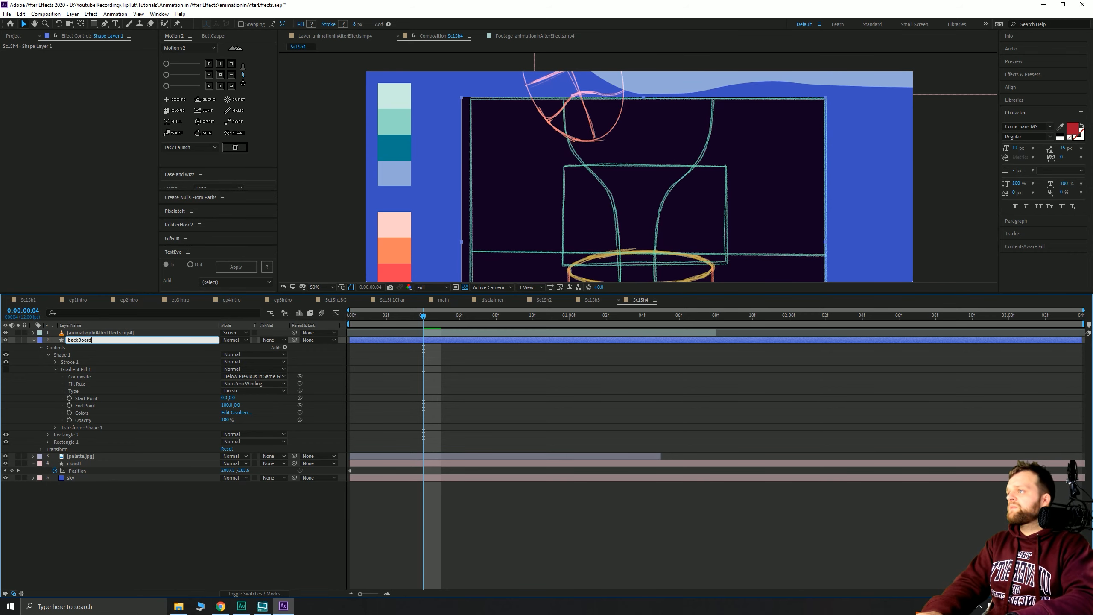
key("Return")
key("y")
key("u")
left_click(481, 362)
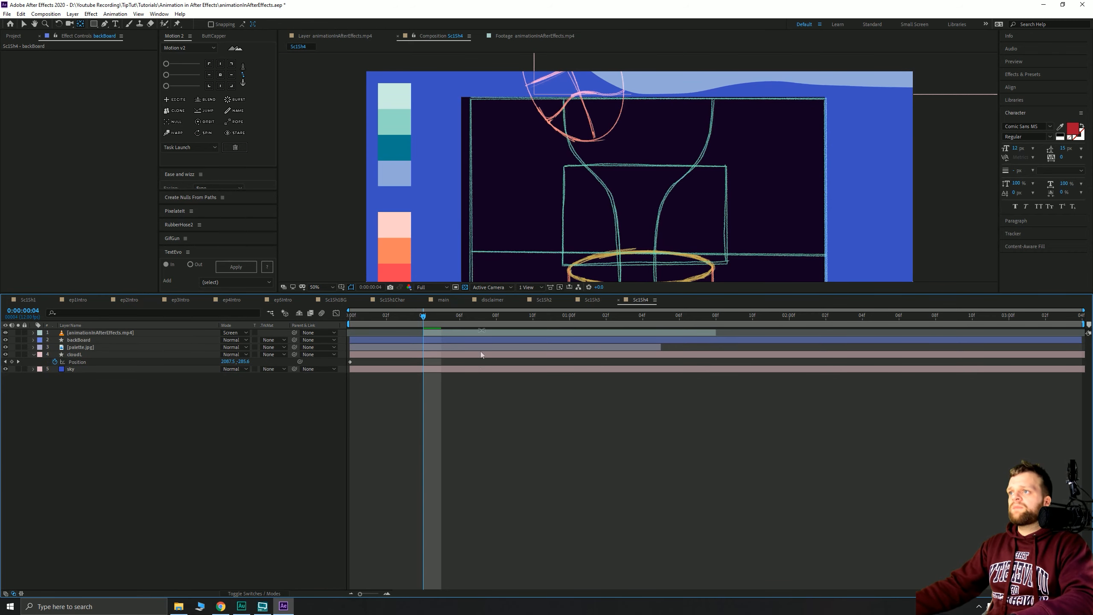
- Pen-draw a new line following the net's left curve down past the hoop
left_click(106, 24)
key("space")
left_click_drag(633, 194, 615, 137)
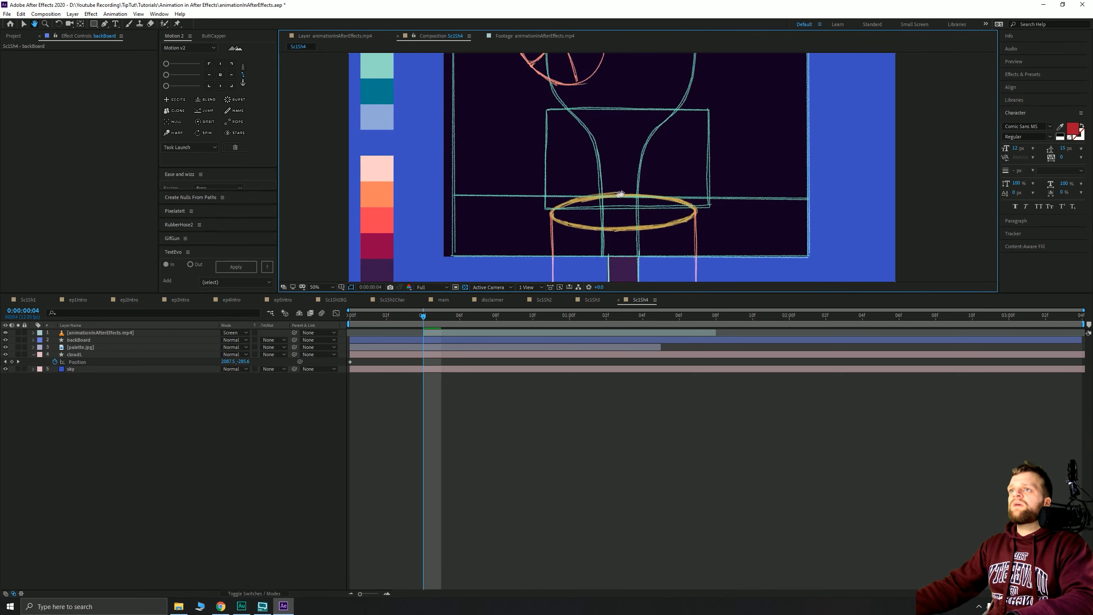
scroll(646, 154, "down", 2)
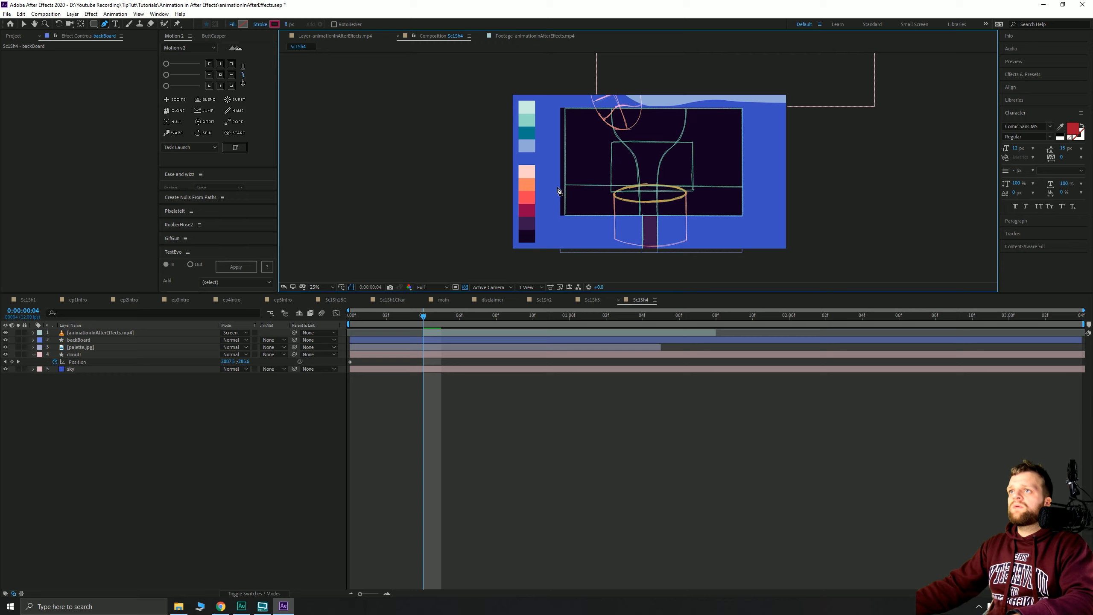
left_click(611, 105)
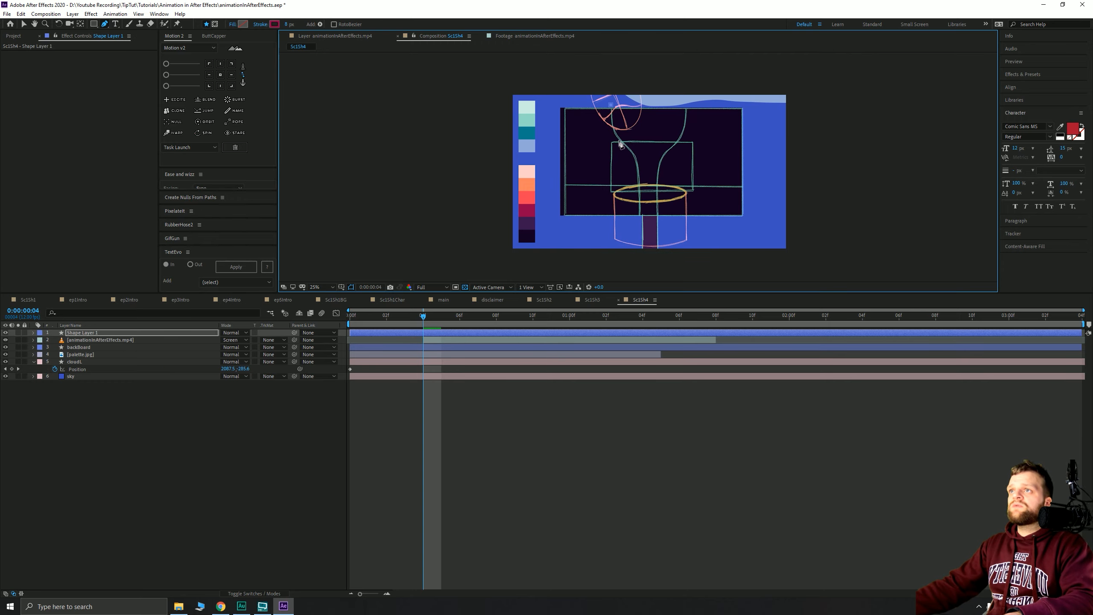
left_click_drag(623, 143, 640, 157)
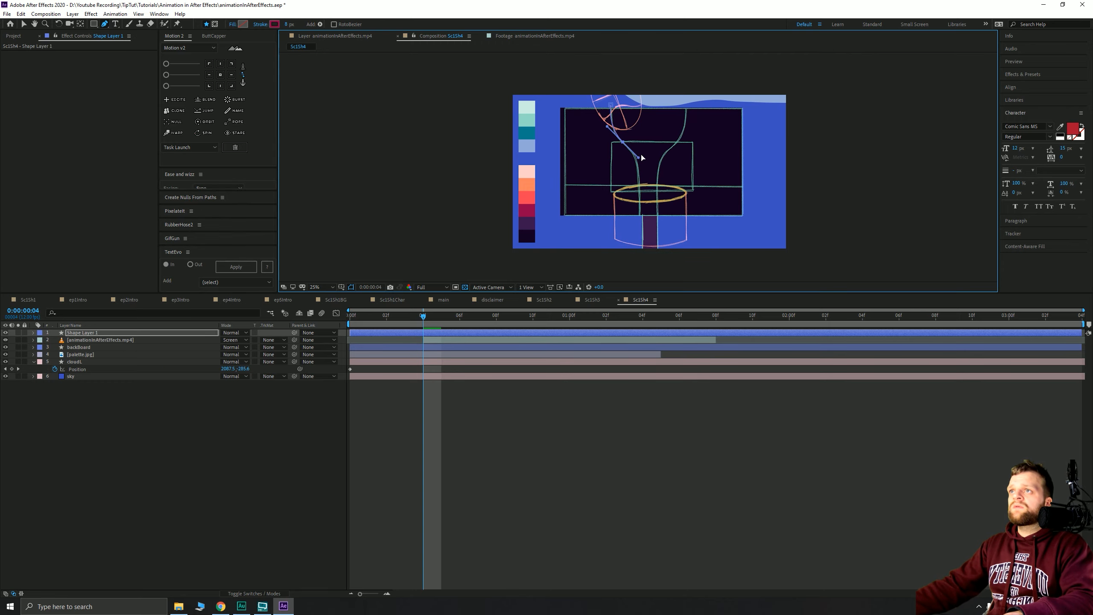
left_click(638, 170)
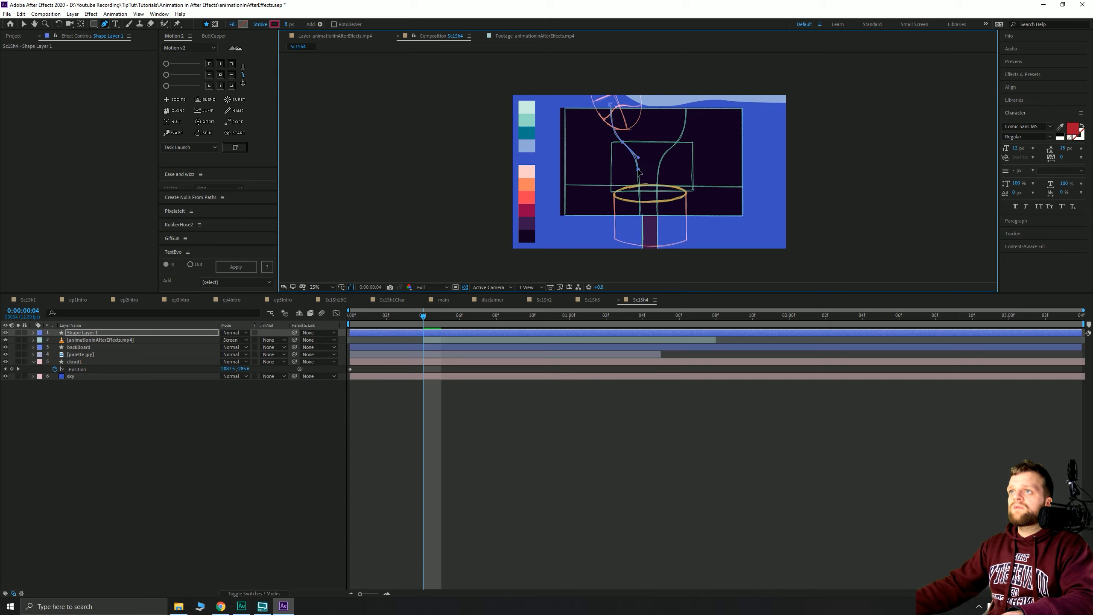
left_click(639, 219)
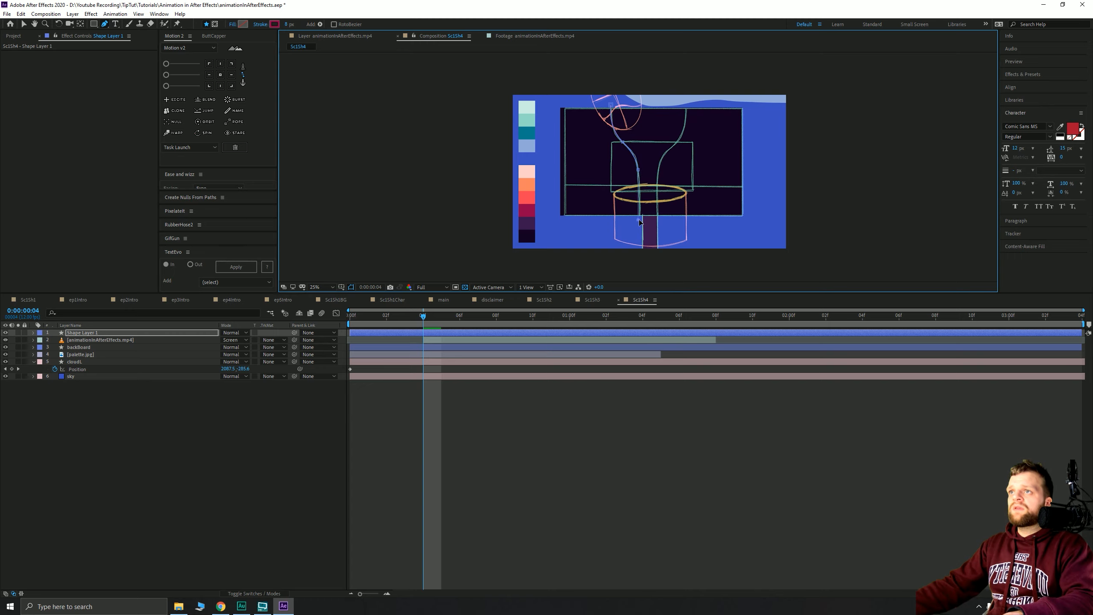
left_click(394, 409)
left_click(415, 335)
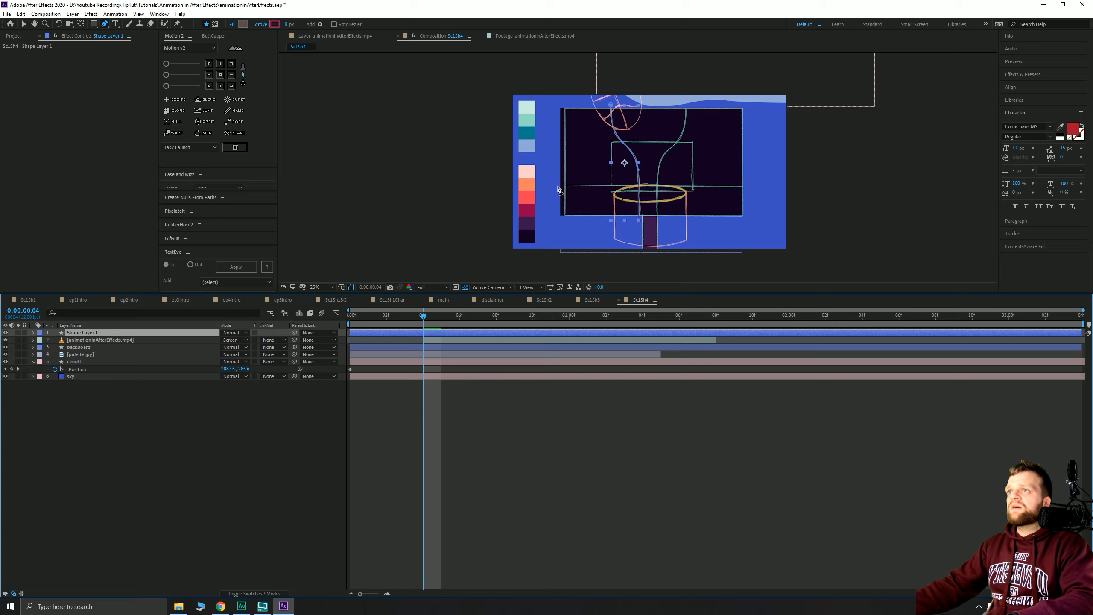
left_click(557, 184)
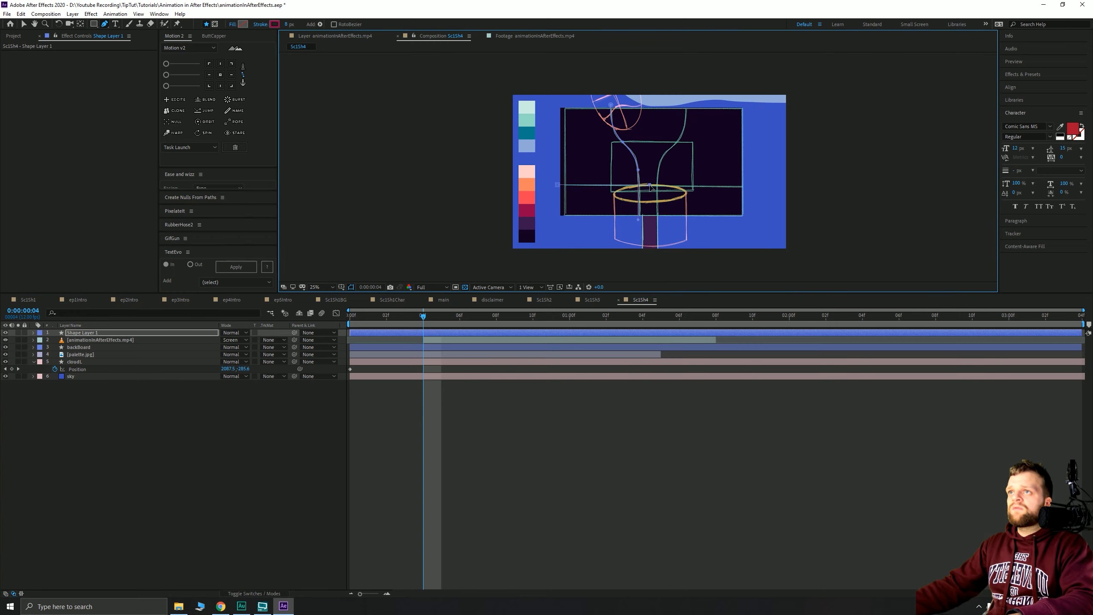
left_click(537, 435)
scroll(650, 192, "up", 1)
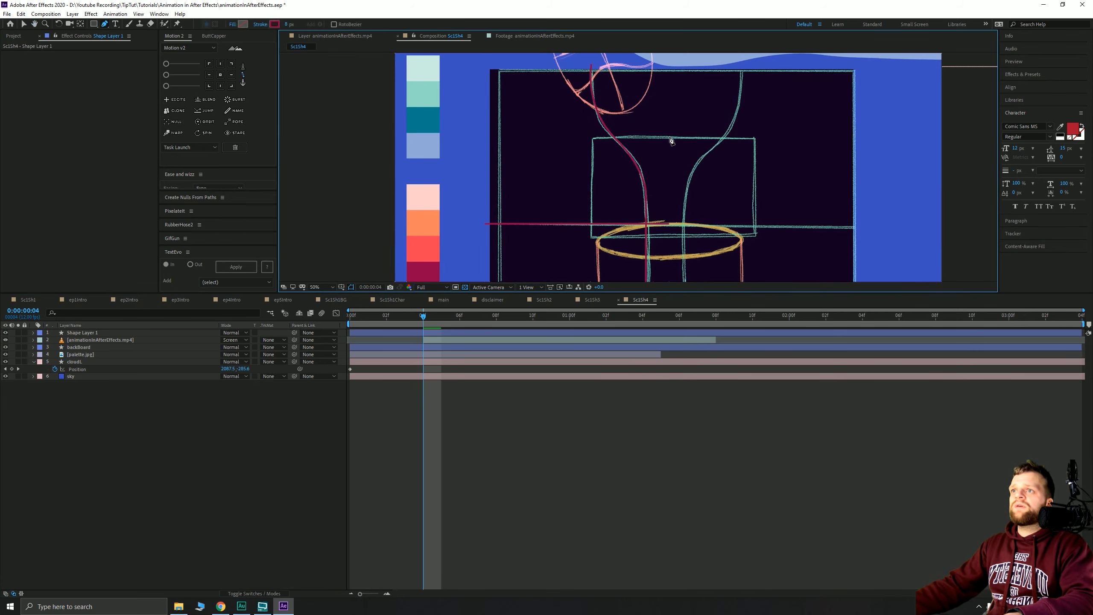
- Pen-draw a trial line along the inner rectangle's top and left edges
left_click(670, 137)
left_click(592, 137)
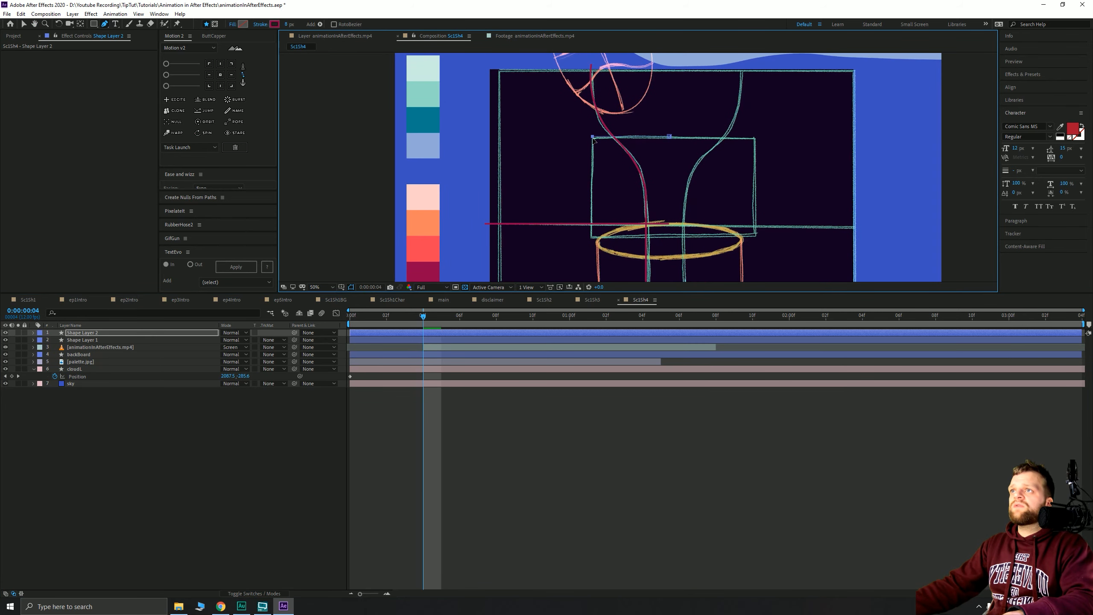
left_click(592, 237)
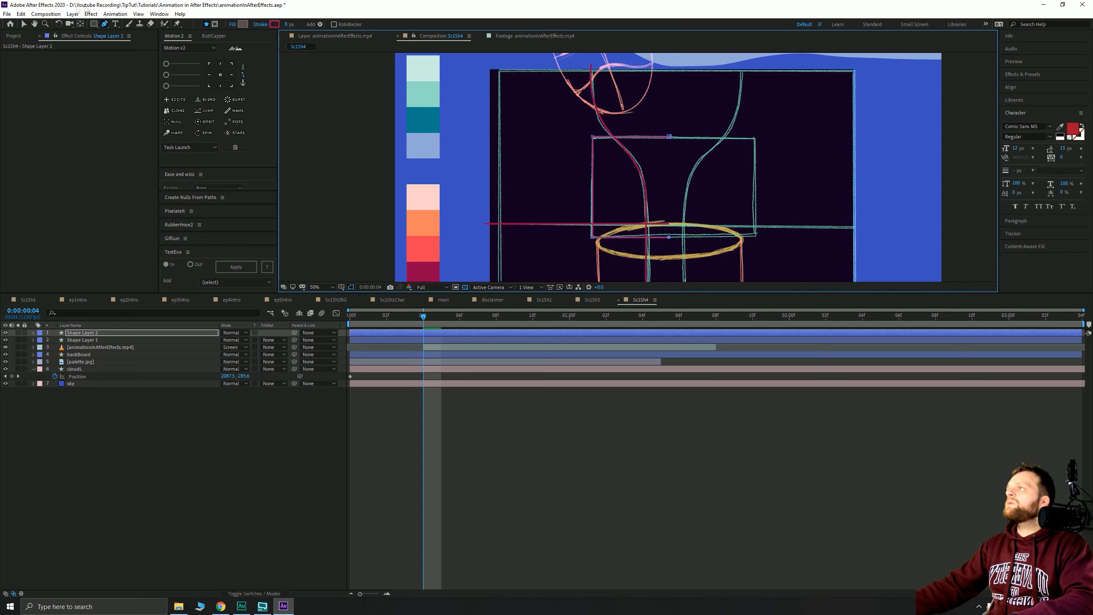
key("v")
left_click(110, 442)
- Apply Mirror to the trial Shape Layer 2, then delete that layer
left_click(80, 331)
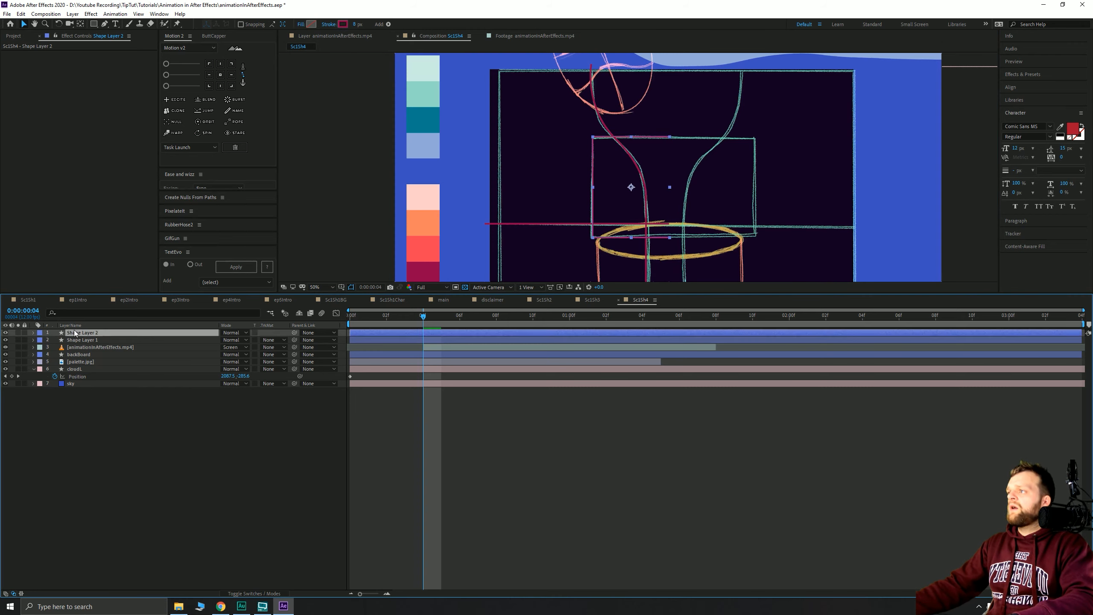
key("ctrl+space")
type("irro")
key("Return")
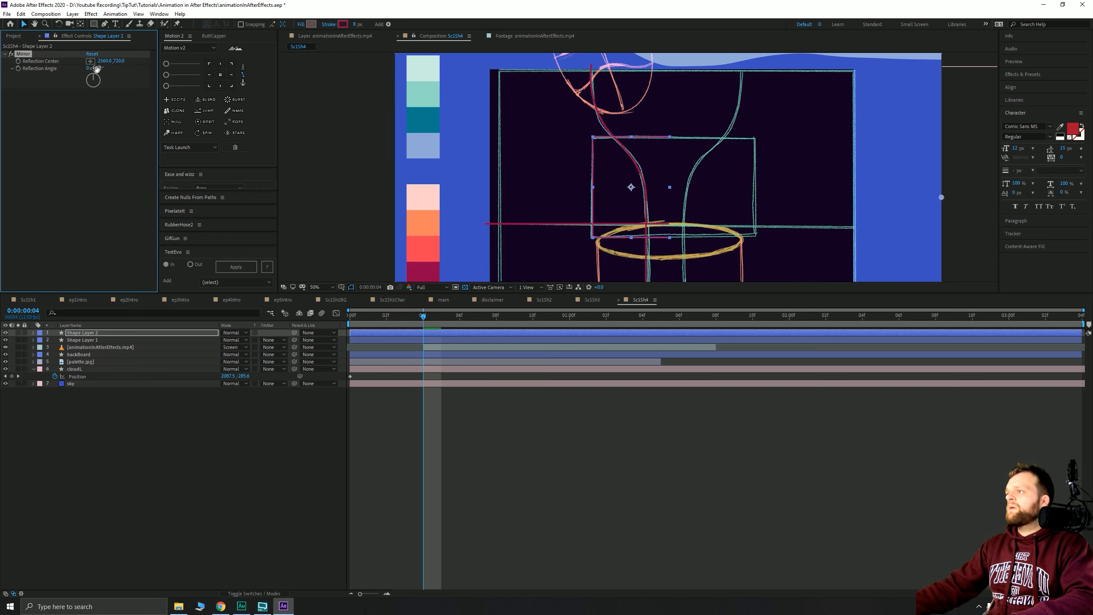
left_click(123, 450)
left_click(125, 332)
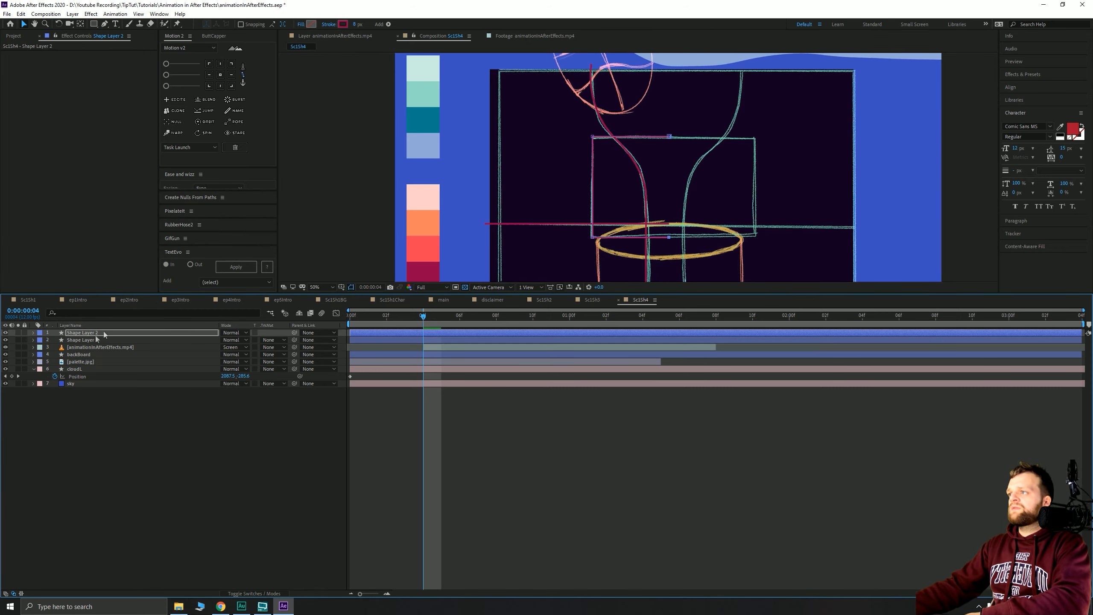
key("Delete")
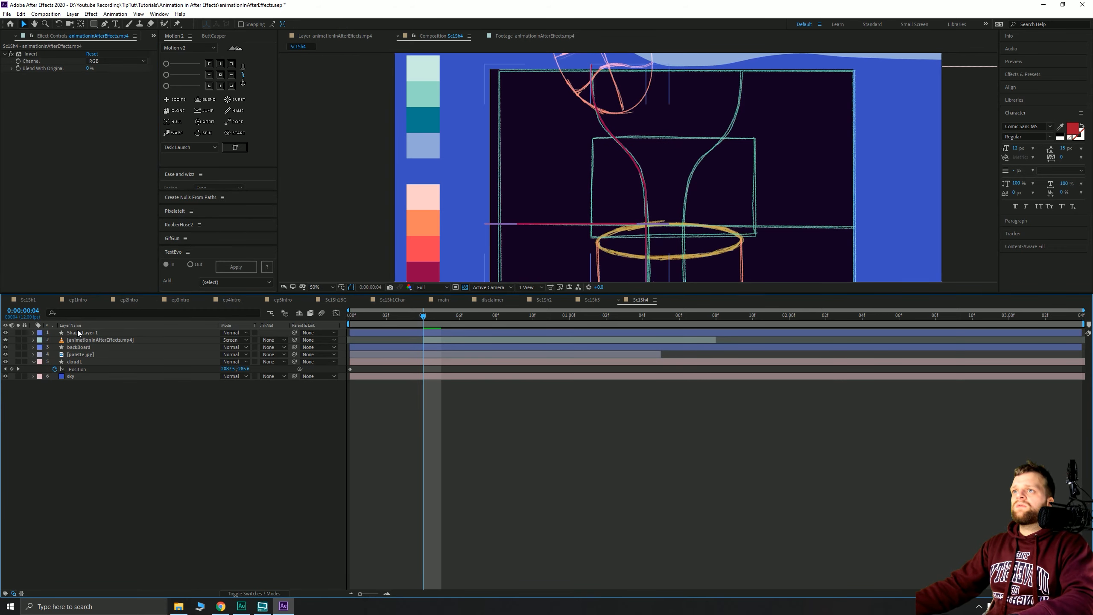
- Add a Pen vertex on the rectangle's top edge to Shape Layer 1's line
left_click(95, 333)
left_click(105, 24)
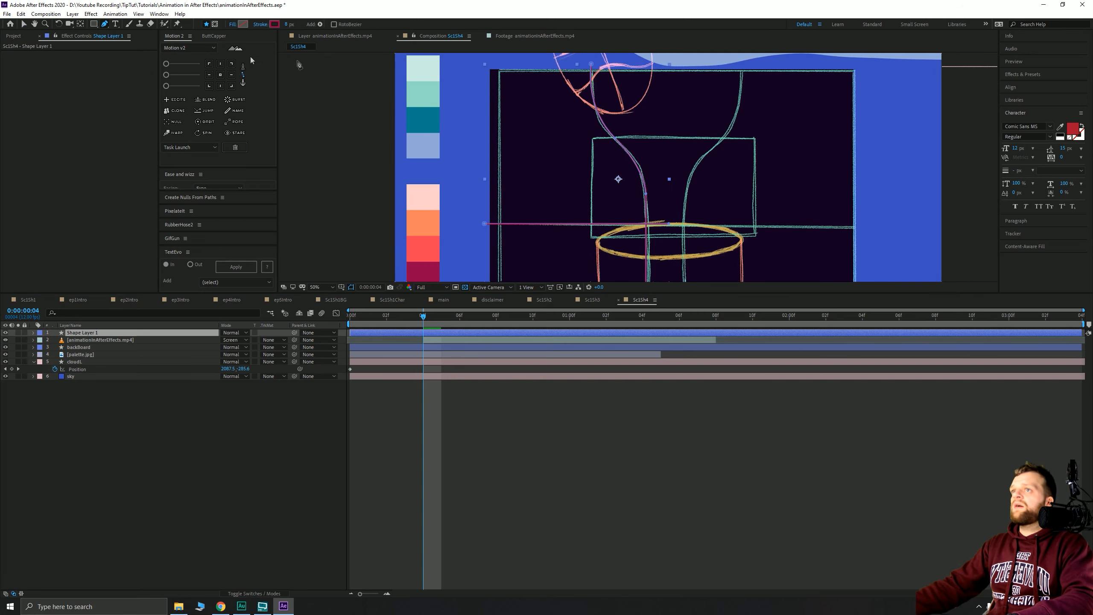
left_click(670, 137)
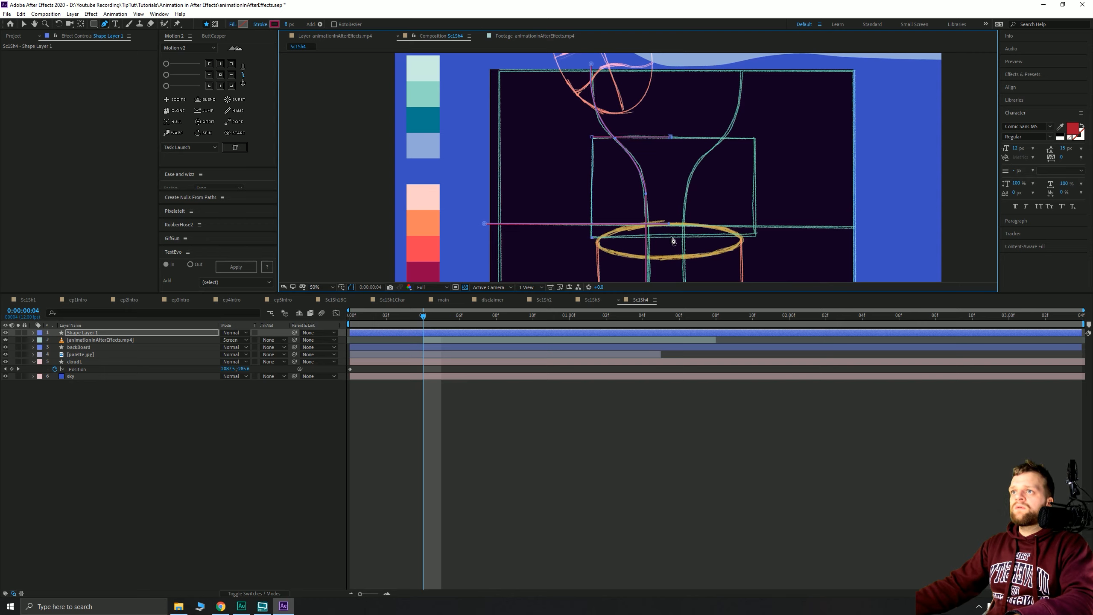
left_click(23, 23)
left_click(96, 397)
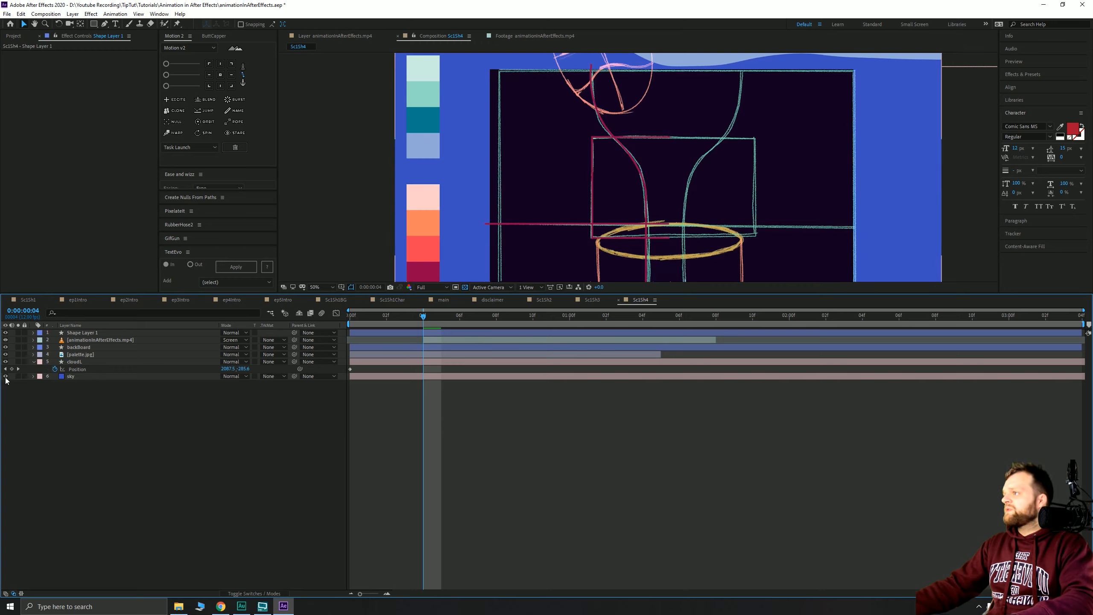
- Hide the sketch footage and thicken Shape Layer 1's stroke to 16, then about 21 px
left_click(6, 340)
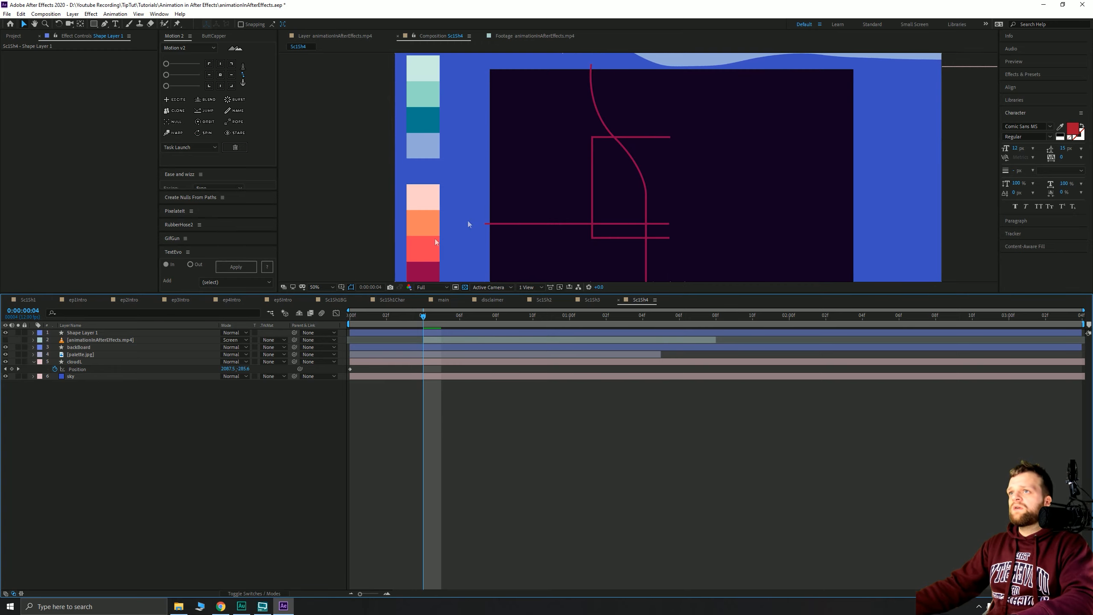
mouse_move(586, 225)
left_mouse_down()
mouse_move(584, 202)
mouse_move(585, 213)
left_mouse_up()
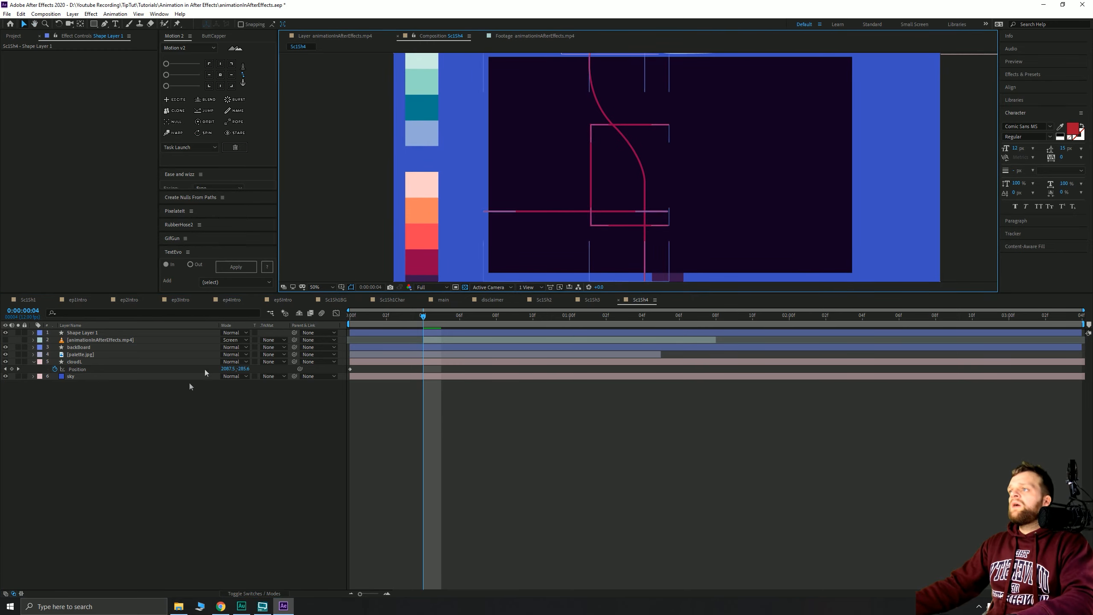
left_click(81, 332)
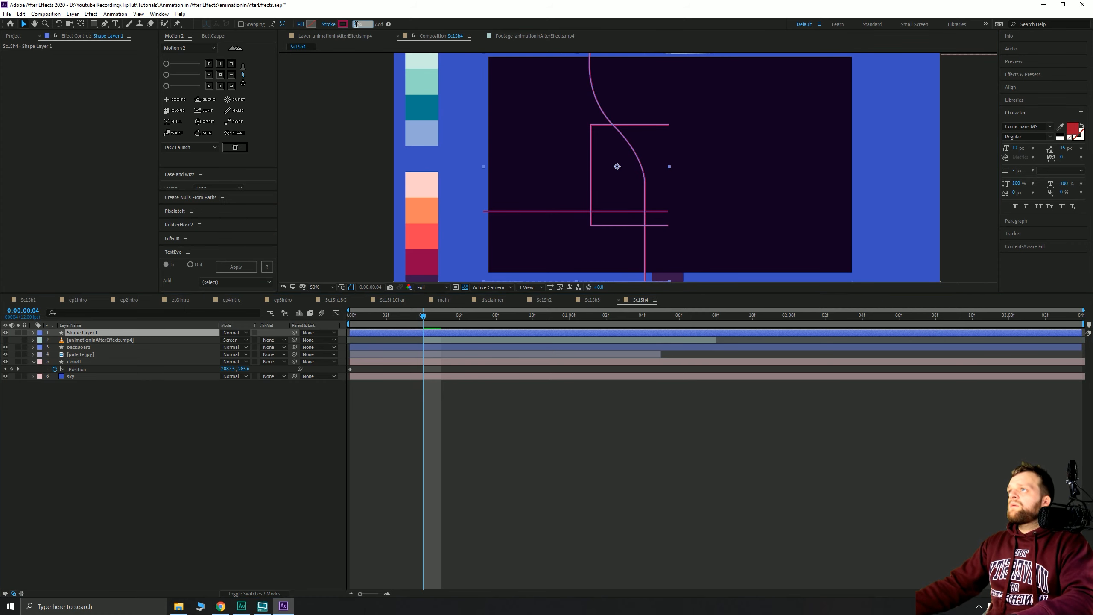
type("16")
key("Return")
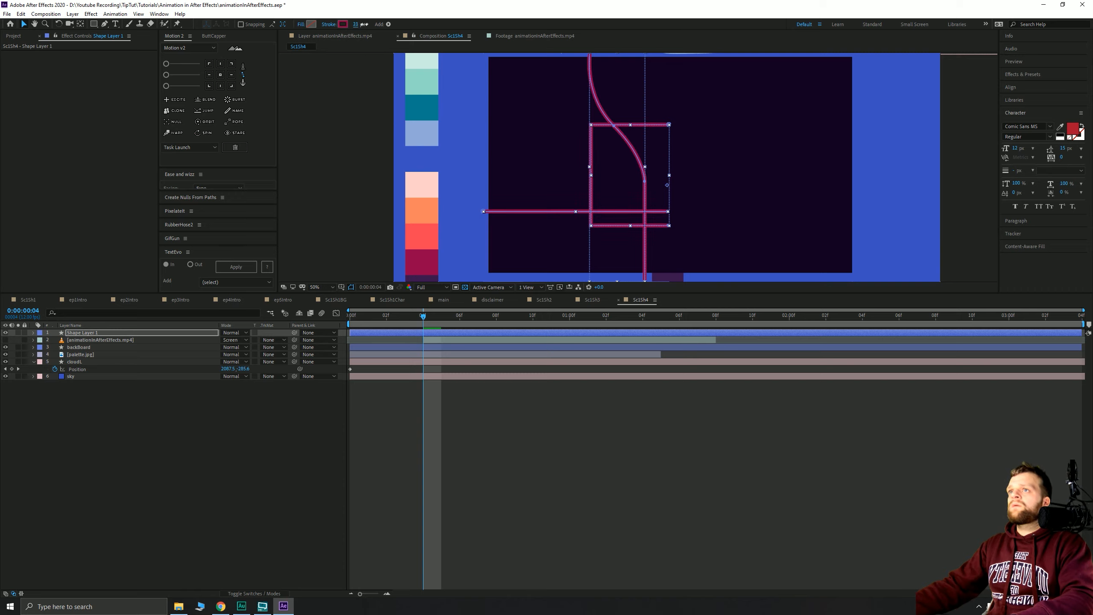
left_click_drag(364, 24, 360, 26)
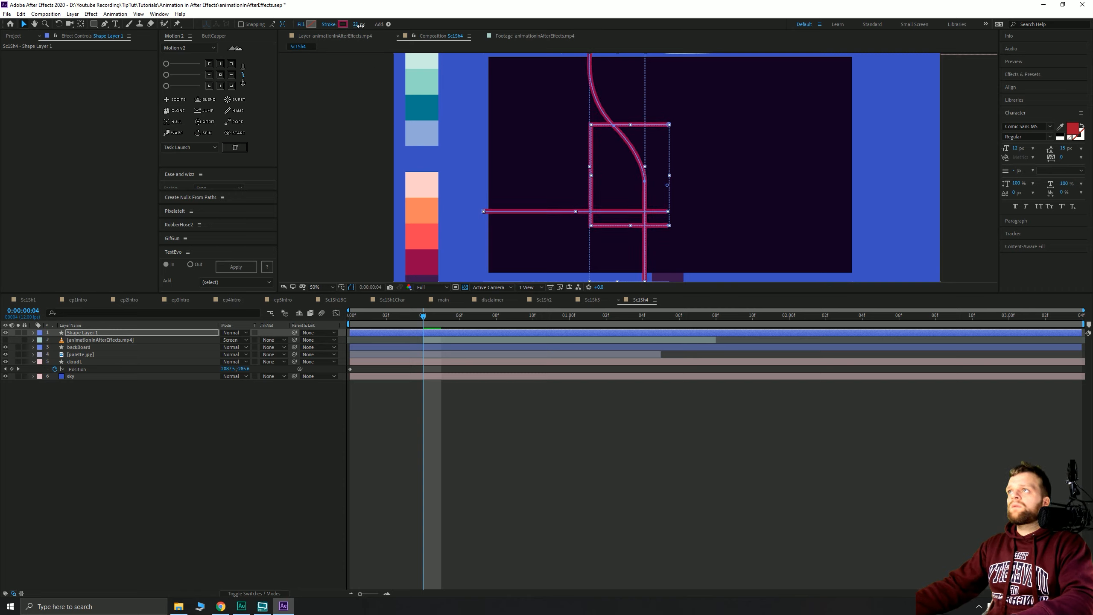
- Apply the Mirror effect to Shape Layer 1 via the effect search
left_click(91, 333)
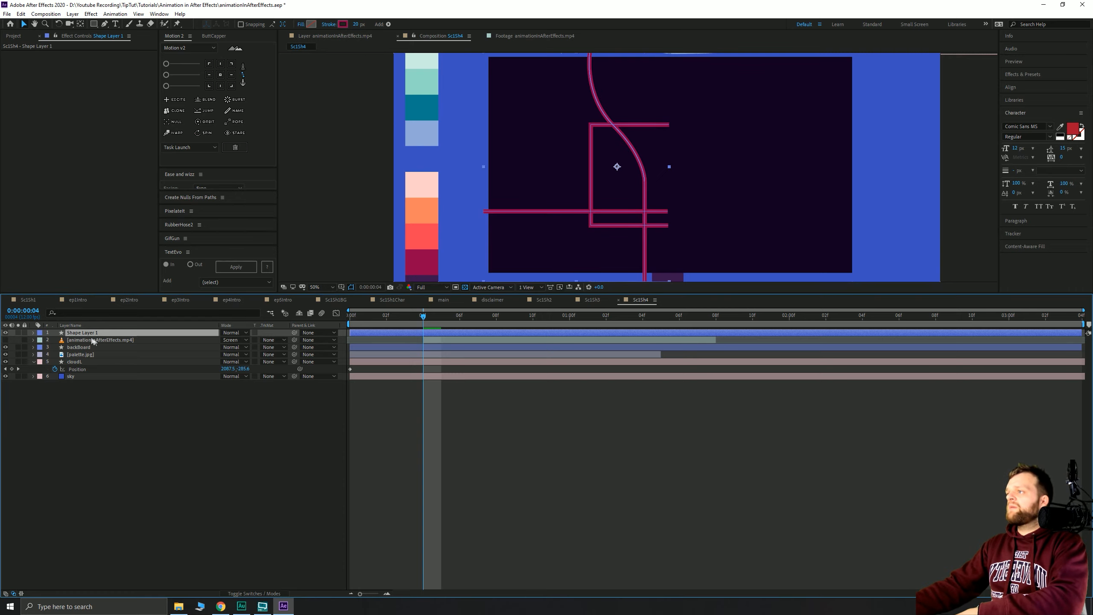
key("ctrl+space")
type("mir")
key("Return")
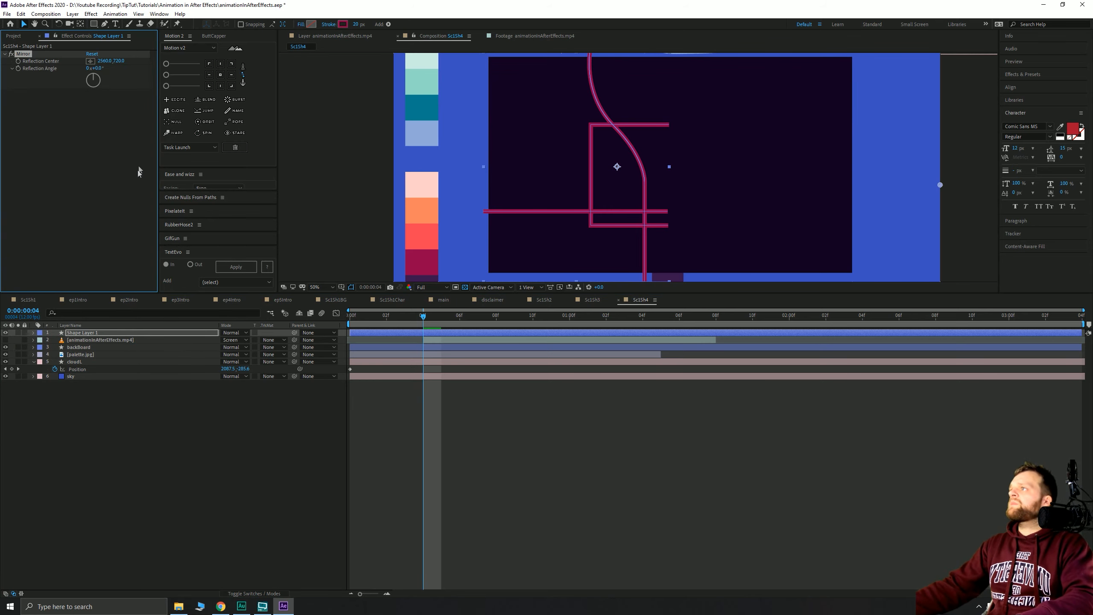
- Set Mirror's reflection centre so the lines form a symmetric hoop, viewed at 25%
left_click(668, 166)
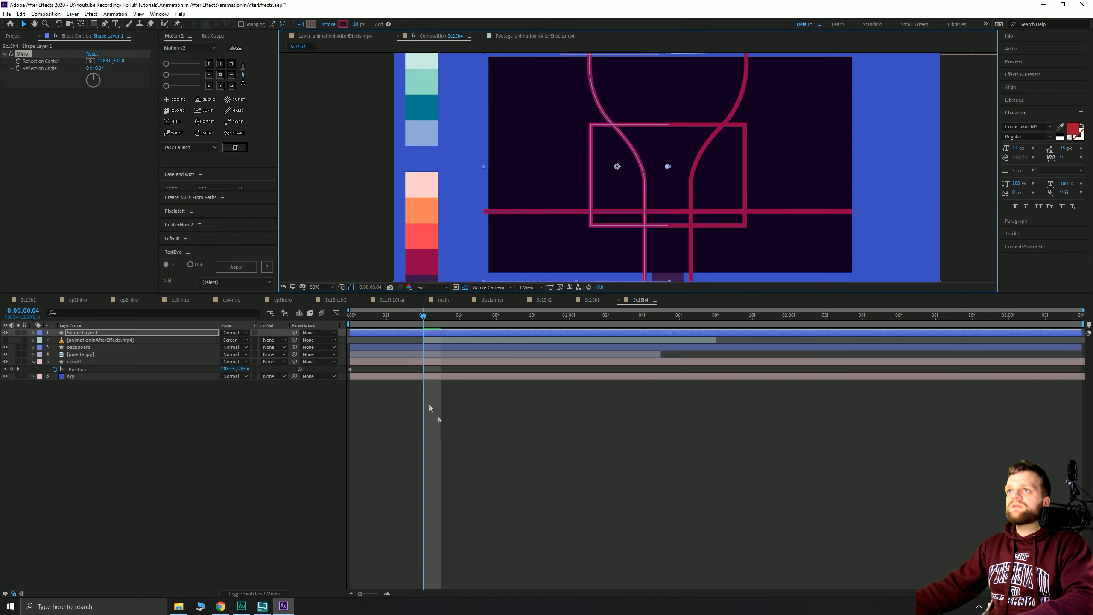
left_click(565, 468)
key("comma")
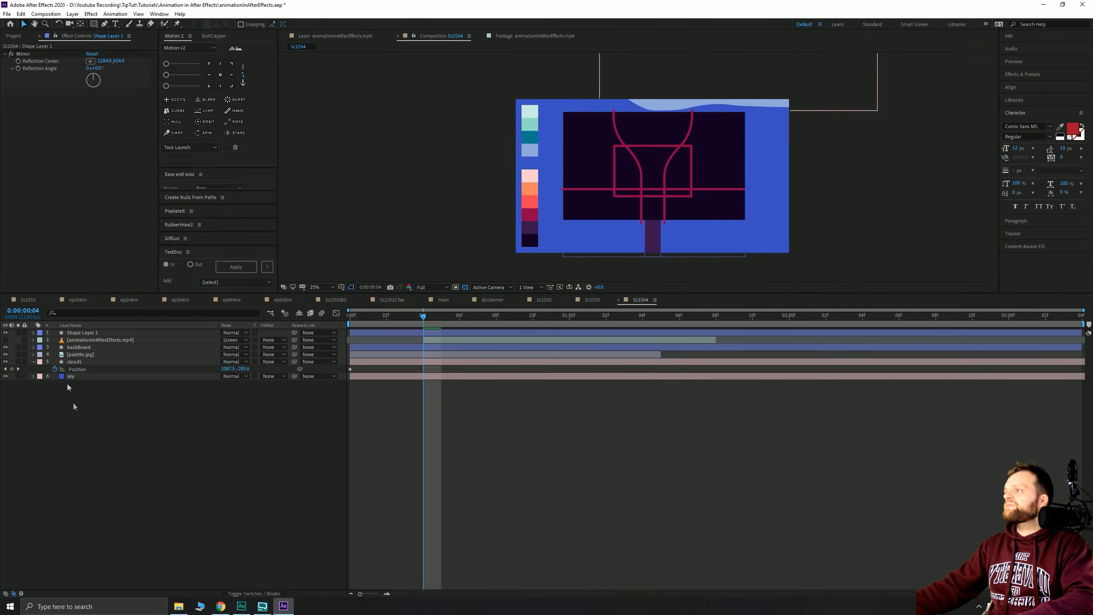
- Recolour Shape 3's rectangle stroke to the palette's coral red
left_click(85, 334)
left_click(34, 332)
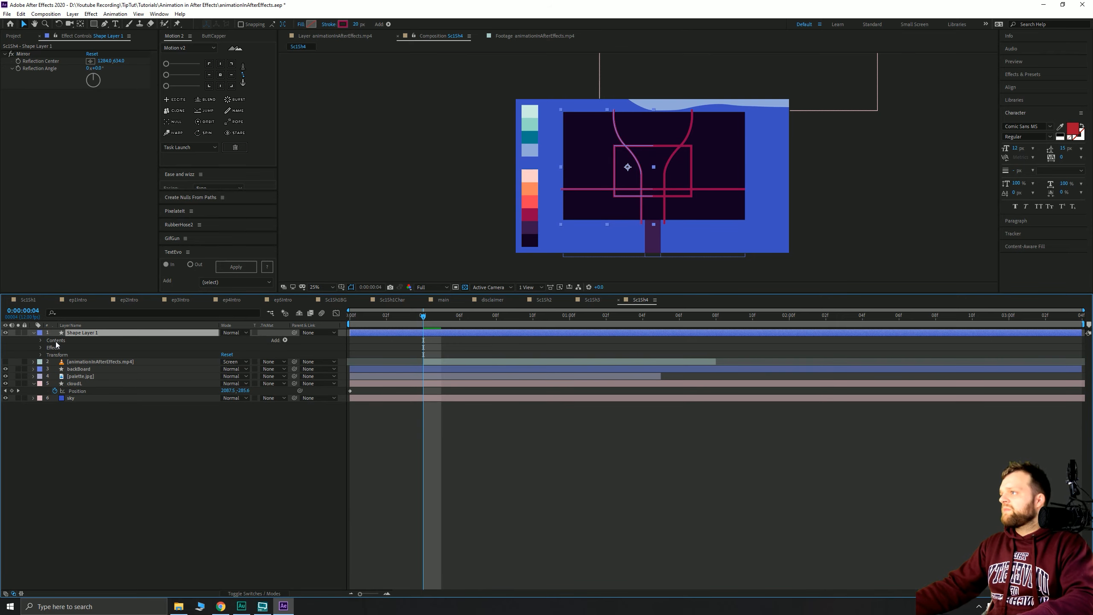
left_click(41, 340)
left_click(62, 348)
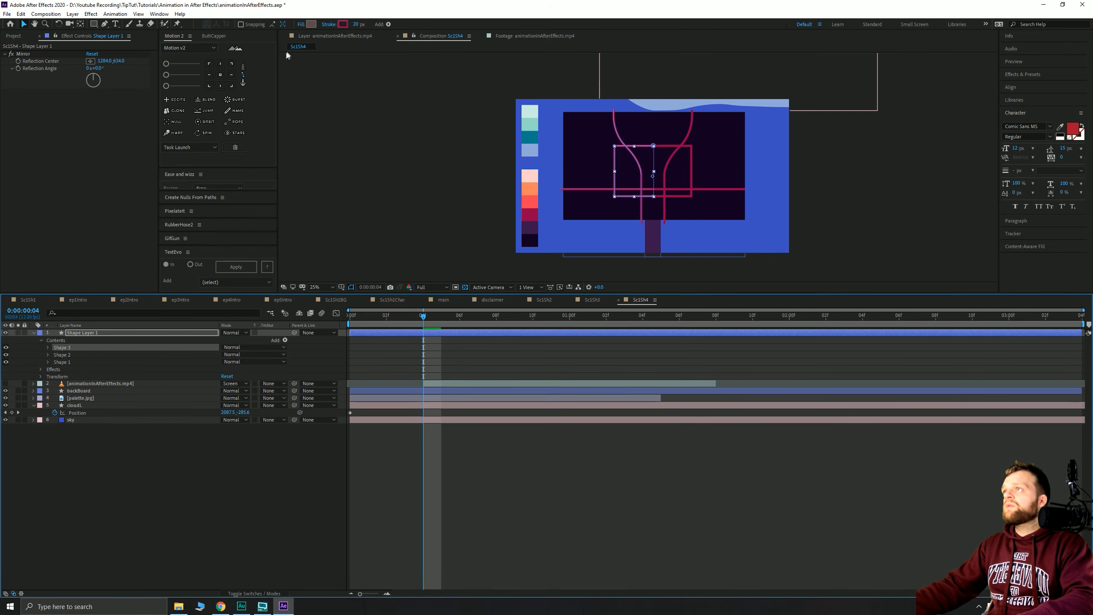
left_click(343, 23)
left_click(866, 139)
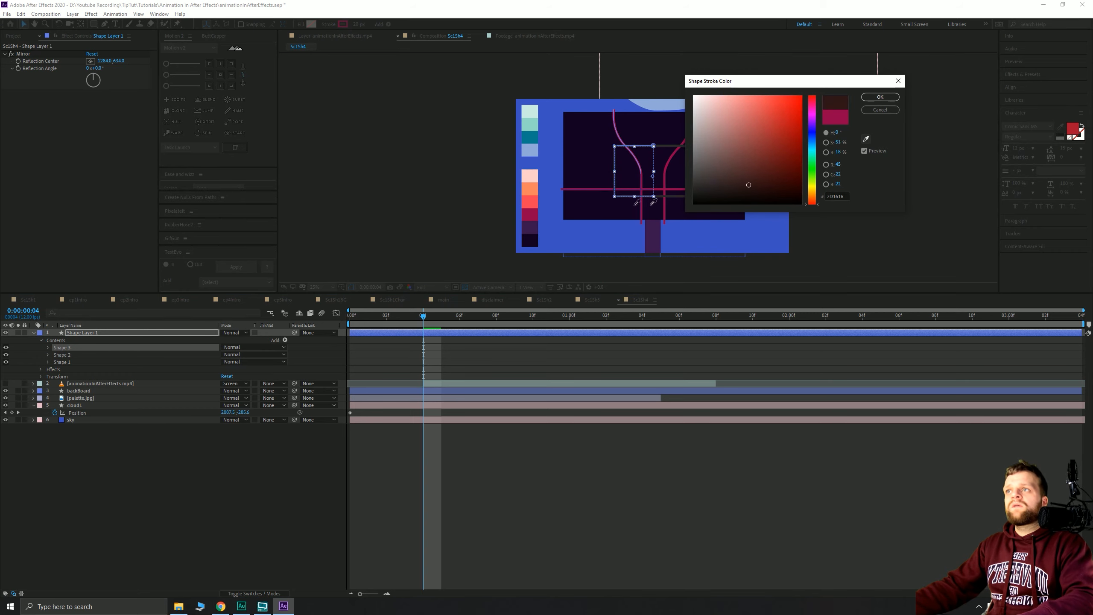
left_click(534, 199)
left_click(880, 96)
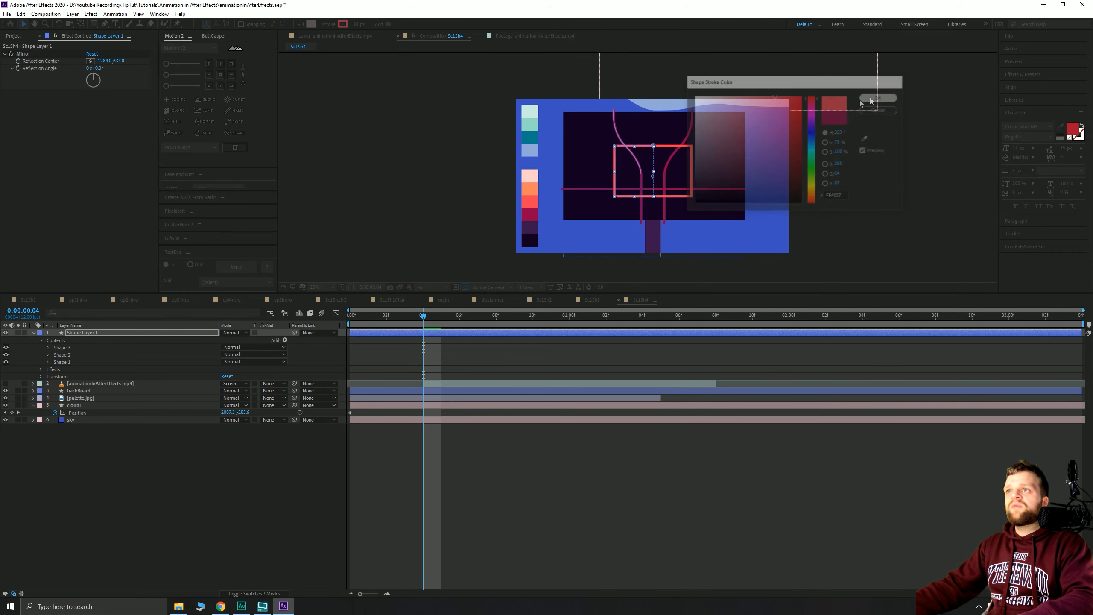
left_click(391, 151)
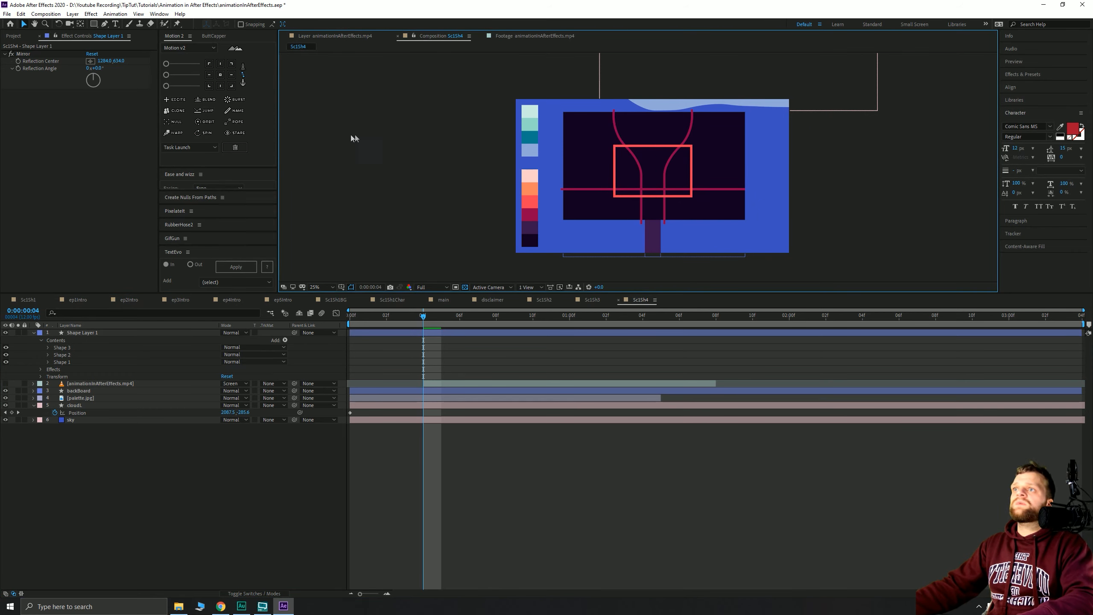
left_click(81, 331)
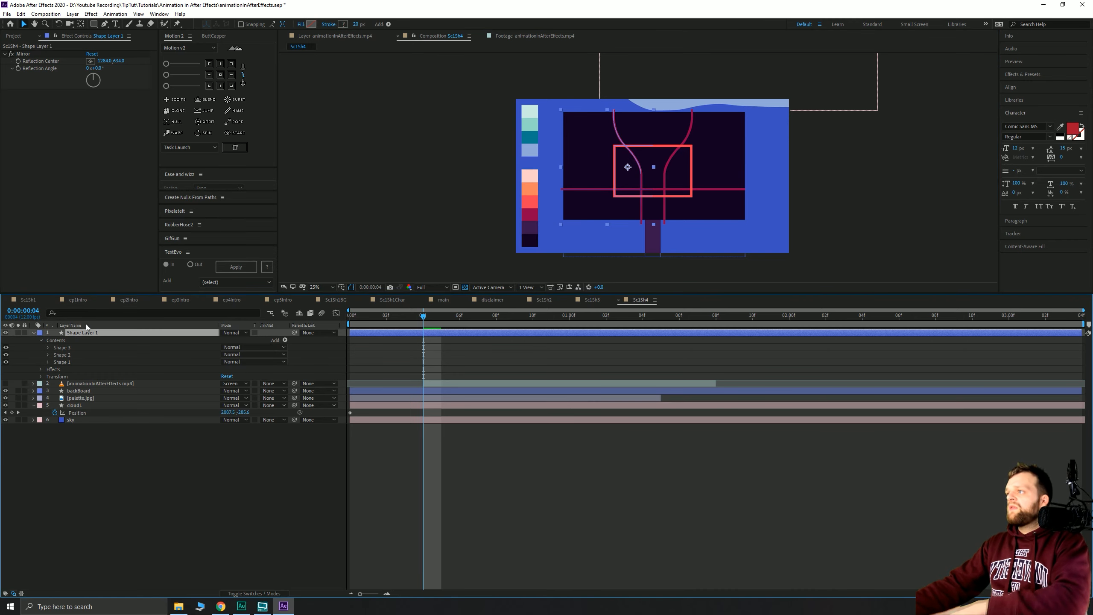
- Add Set Matte taking the alpha channel of backBoard as the matte
key("ctrl+space")
type("set")
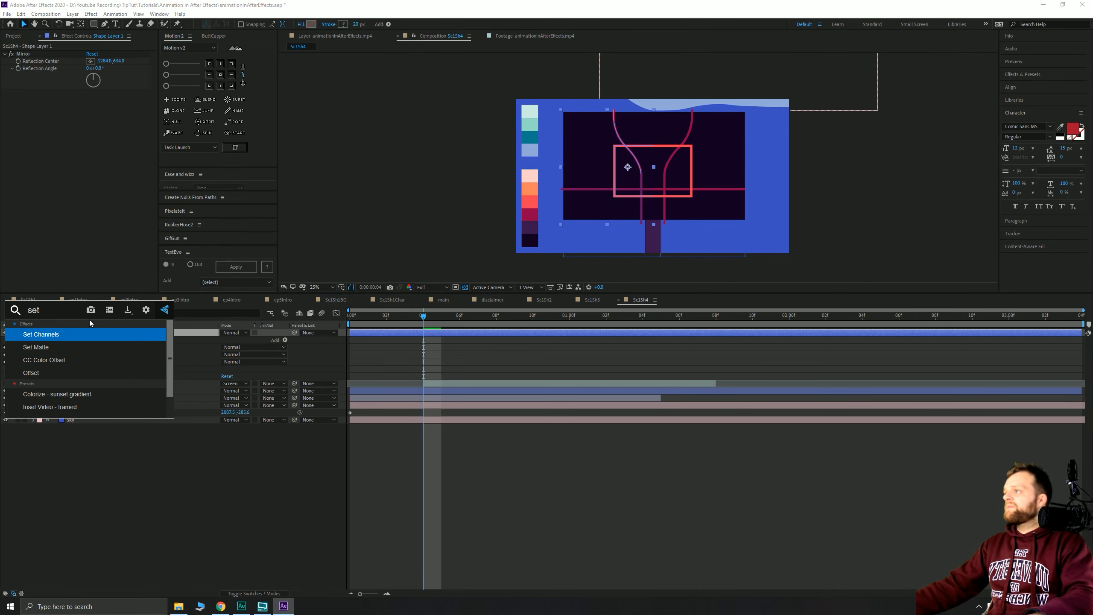
key("Return")
left_click(117, 107)
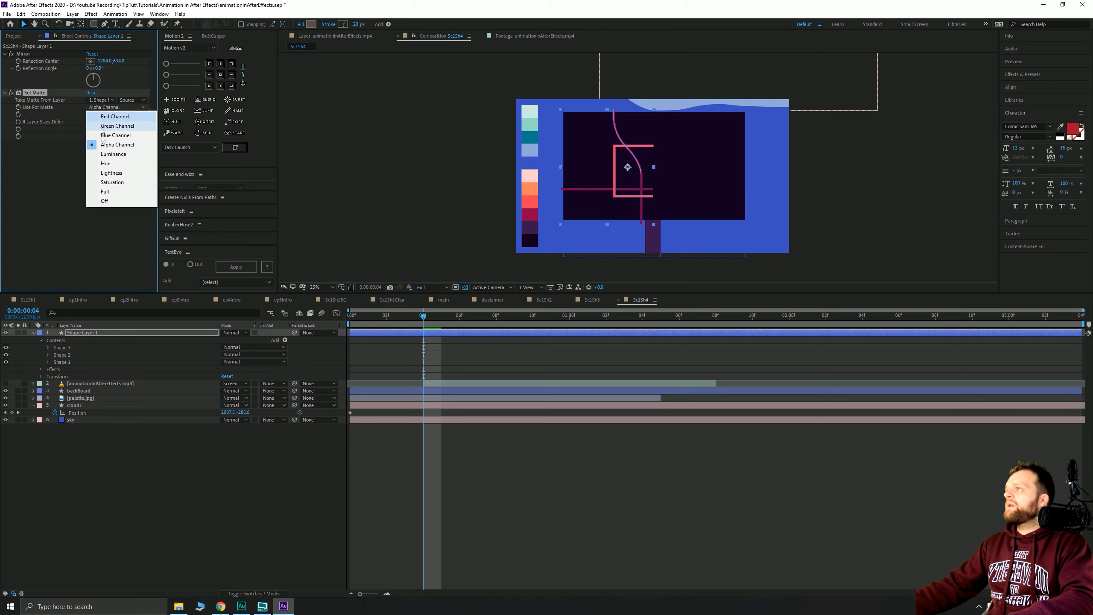
left_click(113, 144)
left_click(101, 100)
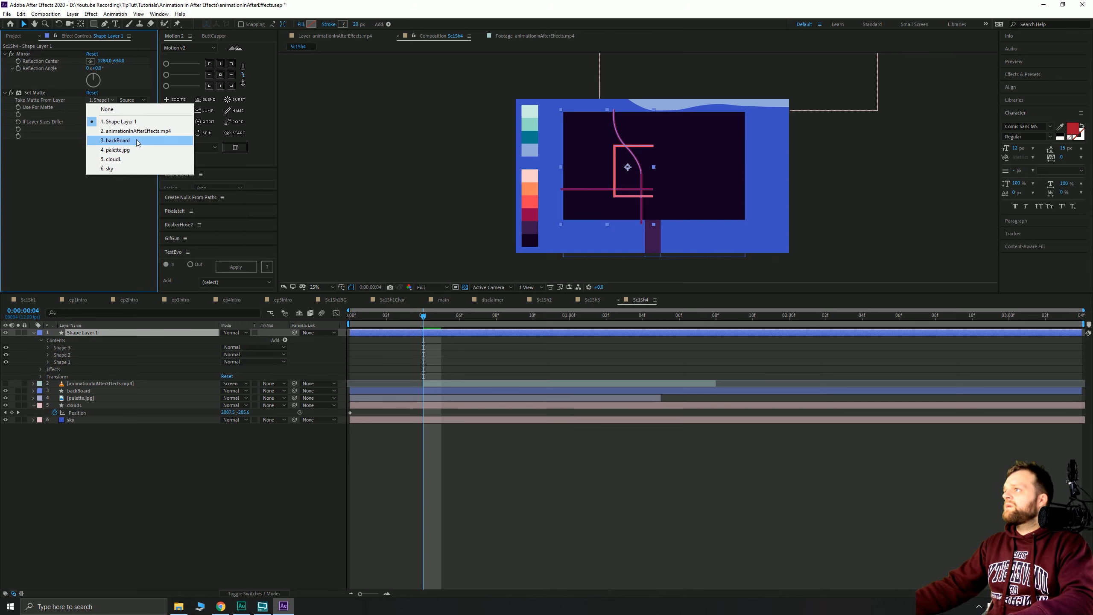
left_click(111, 140)
left_click(430, 146)
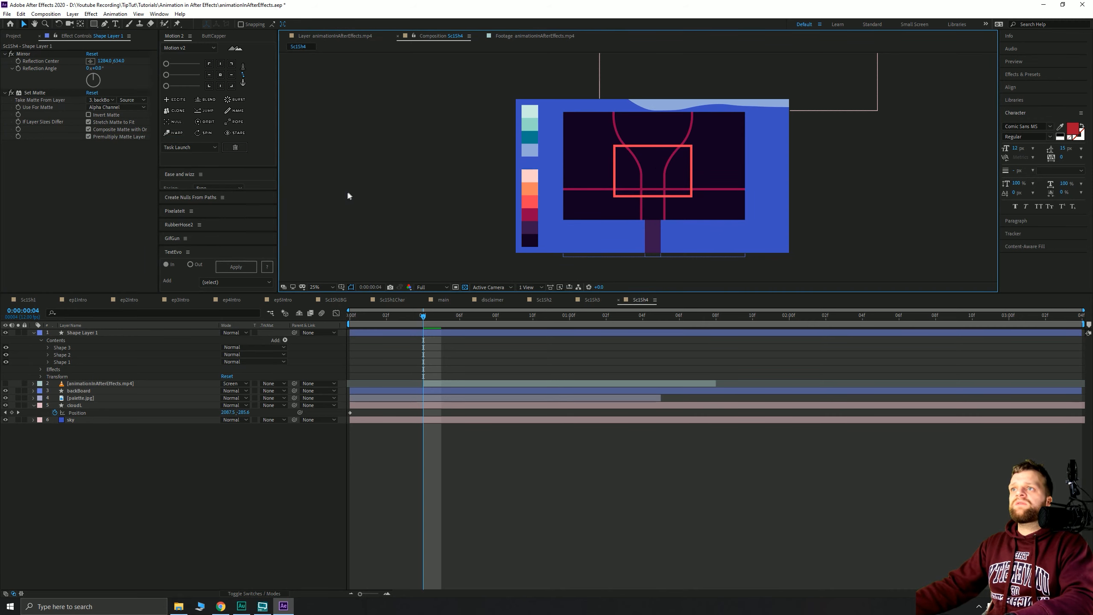
- Rename the layer 'lines', move it below the sketch video, and make the sketch visible
left_click(98, 331)
key("Return")
type("lines")
key("Return")
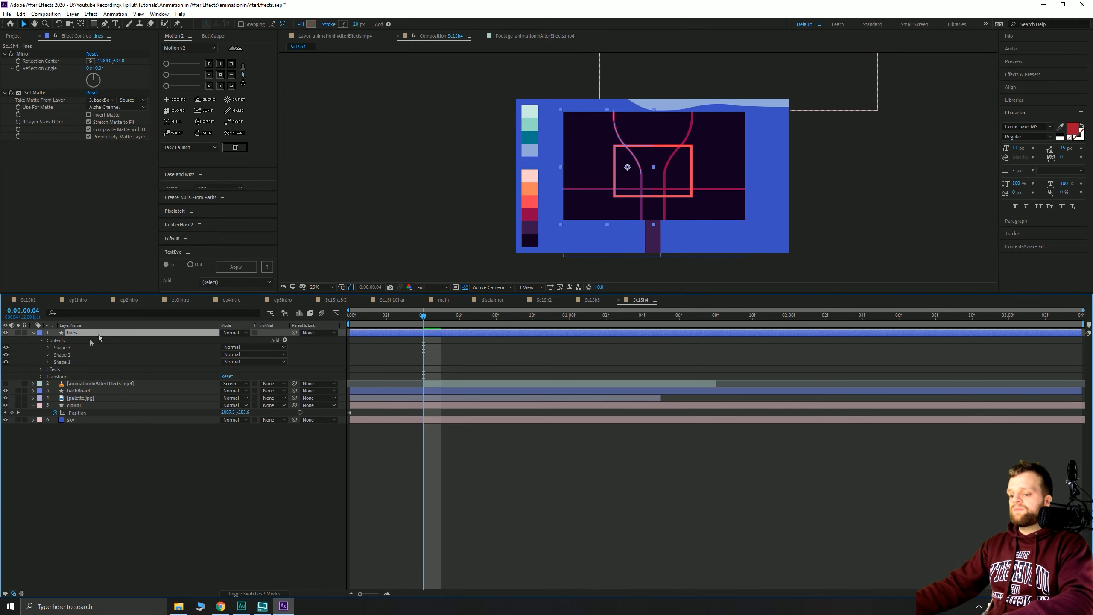
left_click(147, 461)
left_click_drag(75, 333, 78, 343)
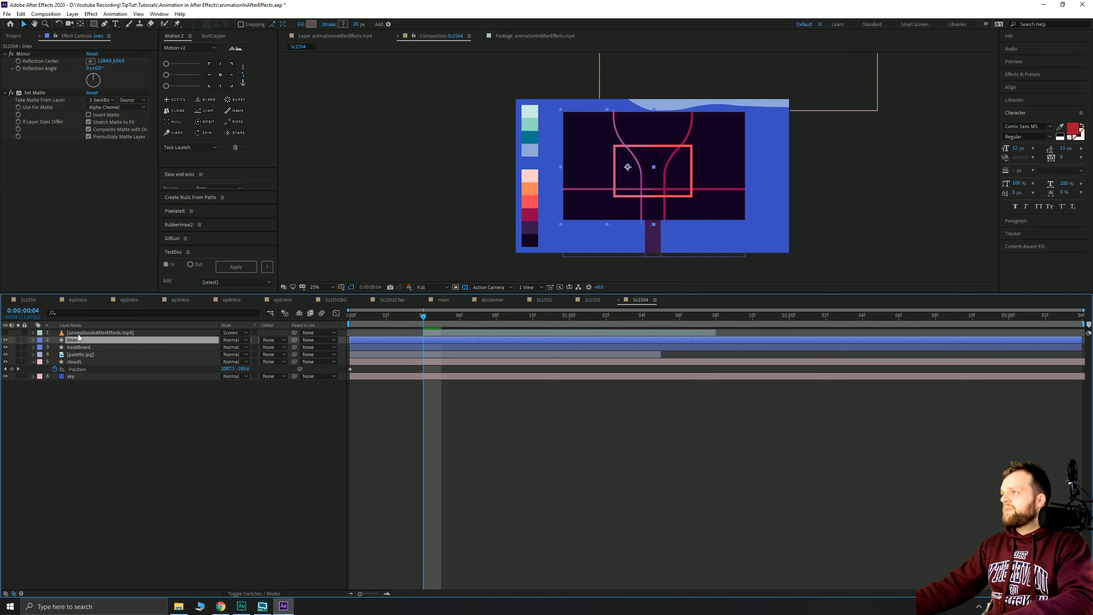
left_click(78, 334)
left_click(5, 333)
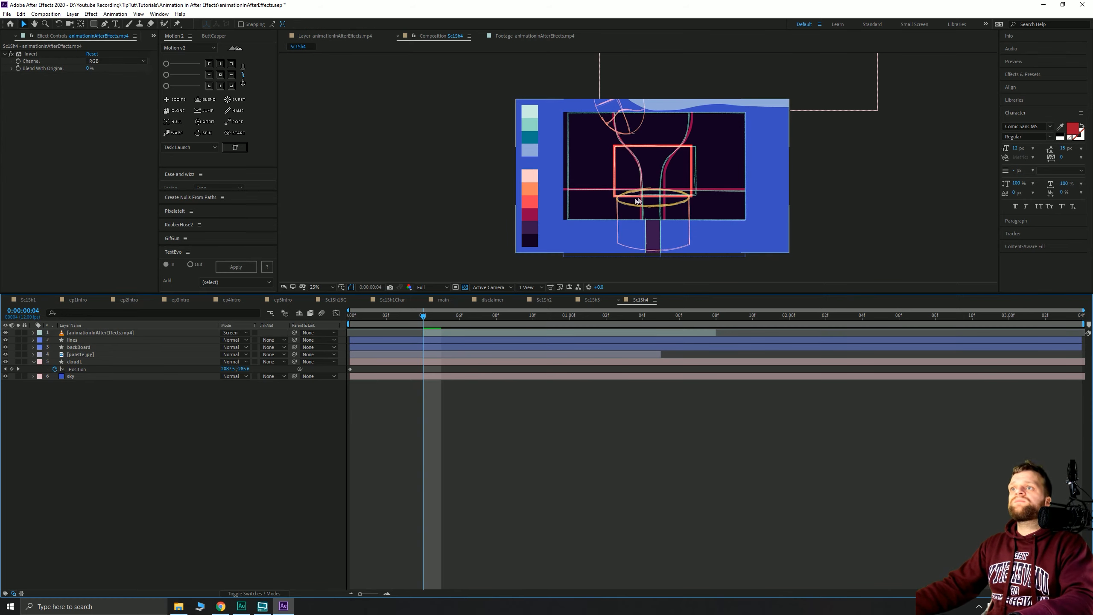
- Bring the lower artwork into view, choose the Ellipse Tool, and start sampling a stroke colour
scroll(638, 201, "up", 2)
left_click_drag(643, 222, 606, 144)
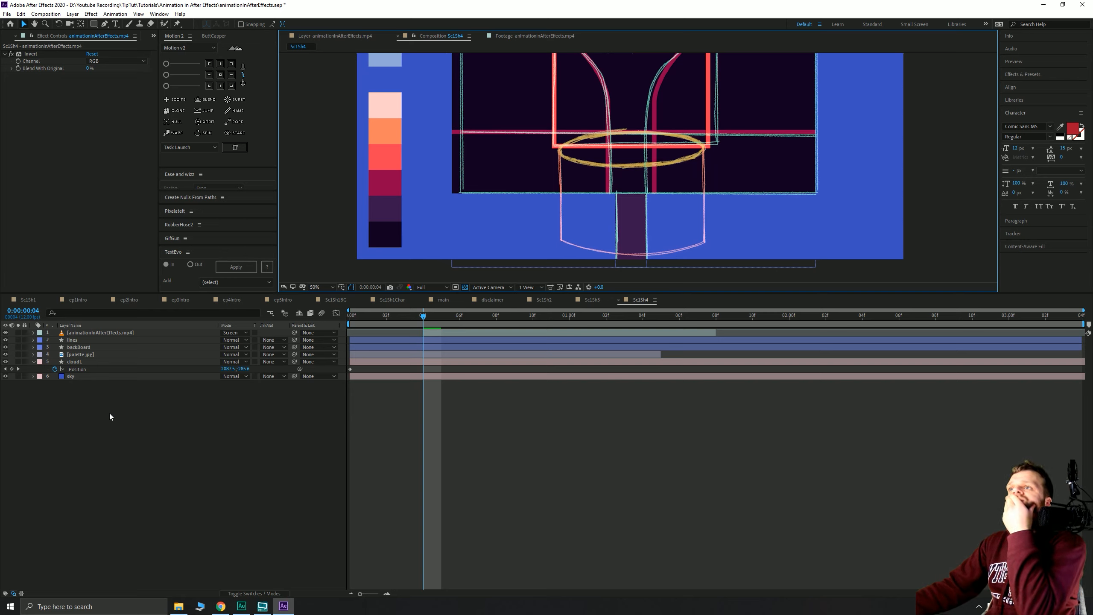
left_click(147, 422)
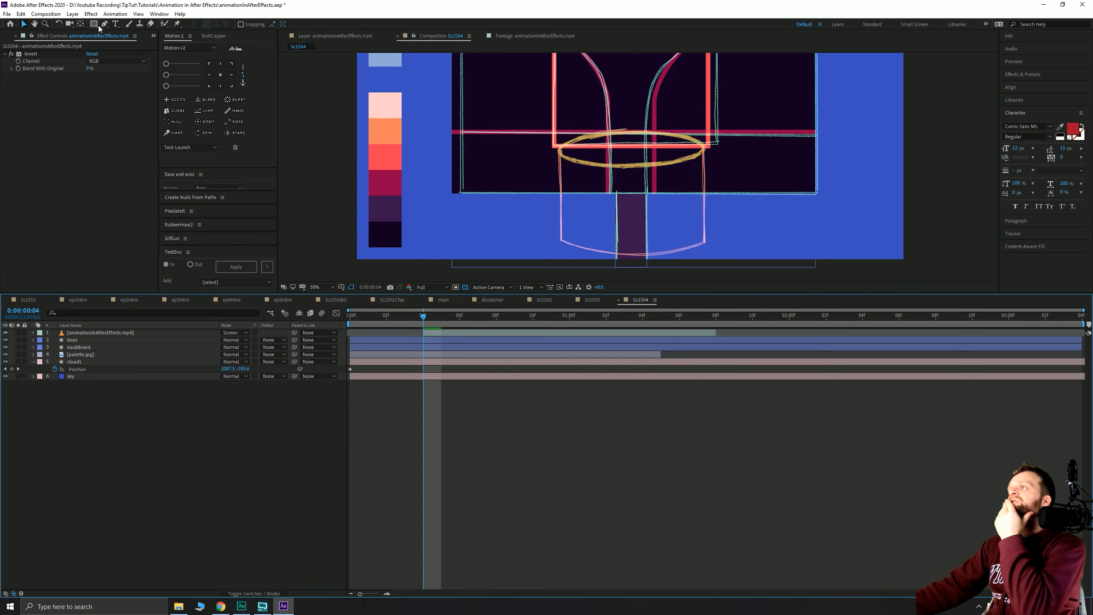
left_click_drag(93, 24, 117, 46)
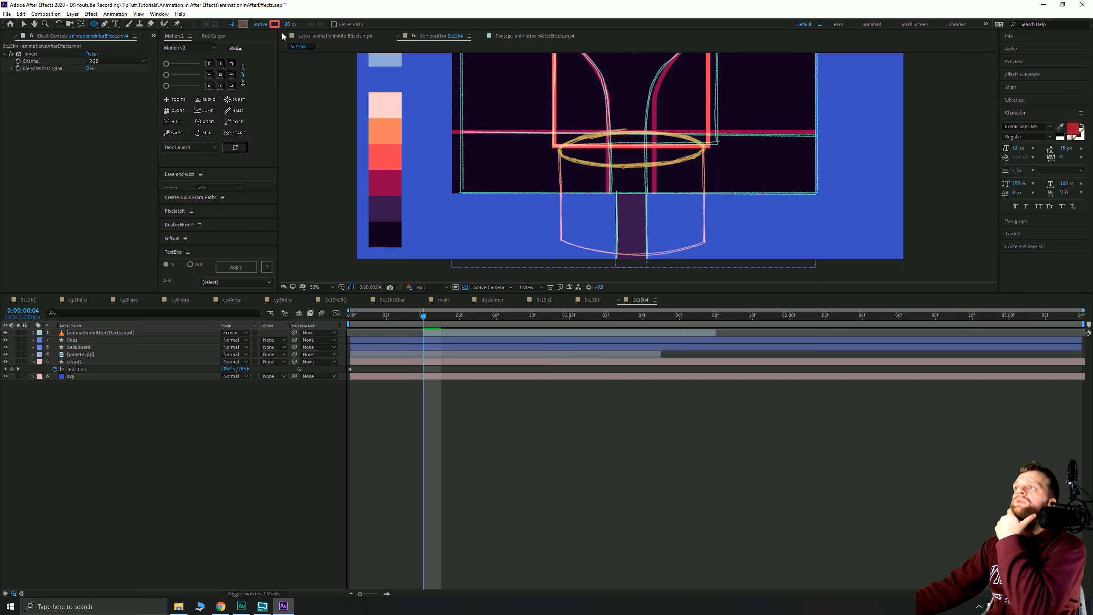
left_click(274, 24)
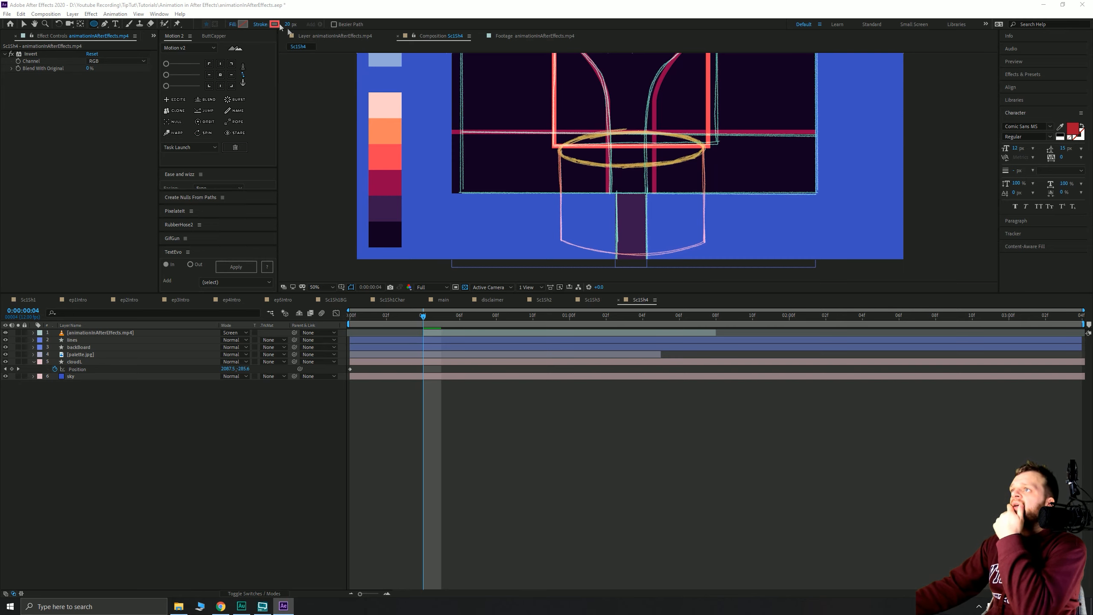
left_click(869, 138)
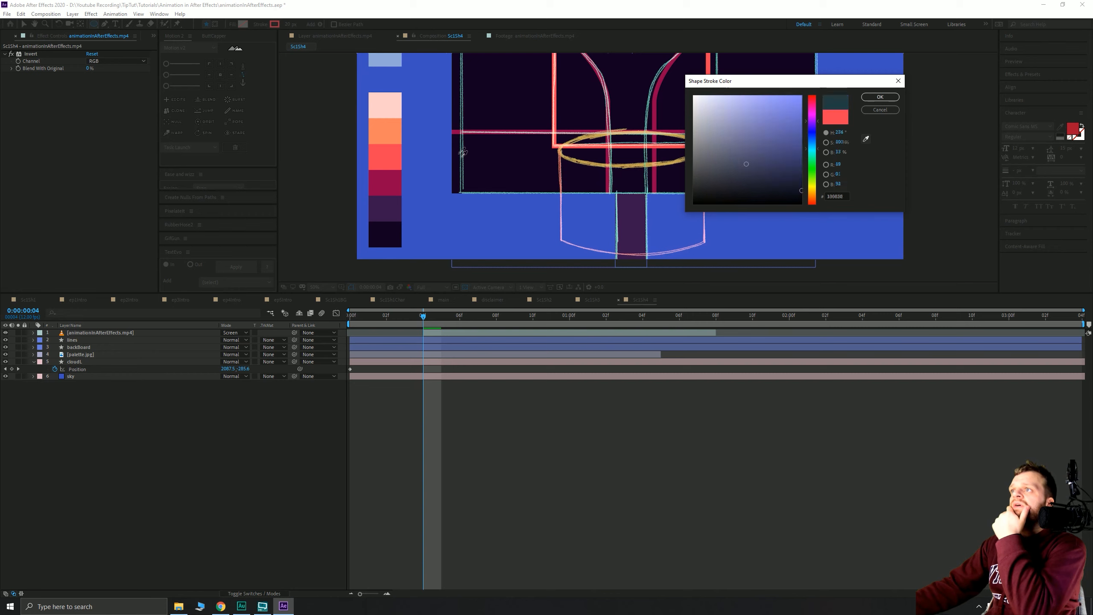
- Draw a pale pink-stroked ellipse over the sketched hoop rim with a 41 px outline
left_click(385, 105)
left_click(879, 94)
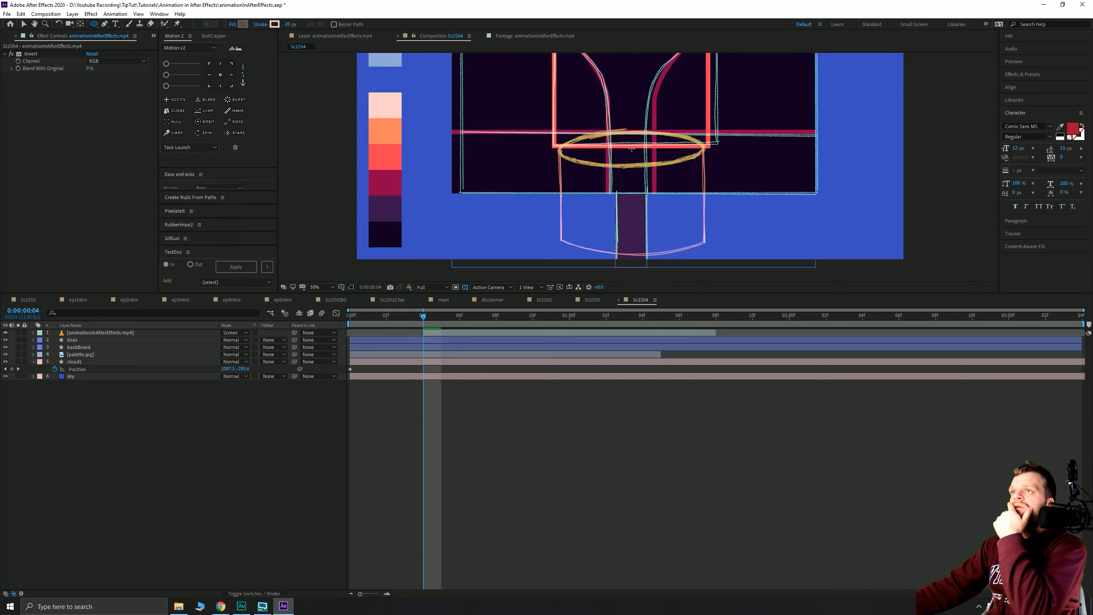
left_click_drag(632, 149, 545, 162)
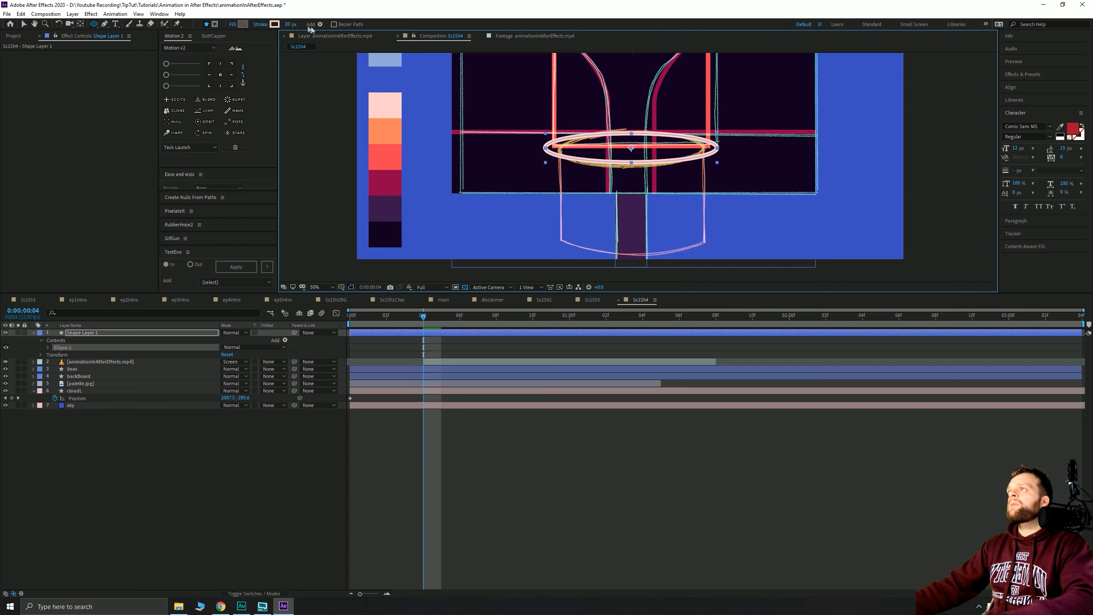
left_click_drag(287, 24, 292, 25)
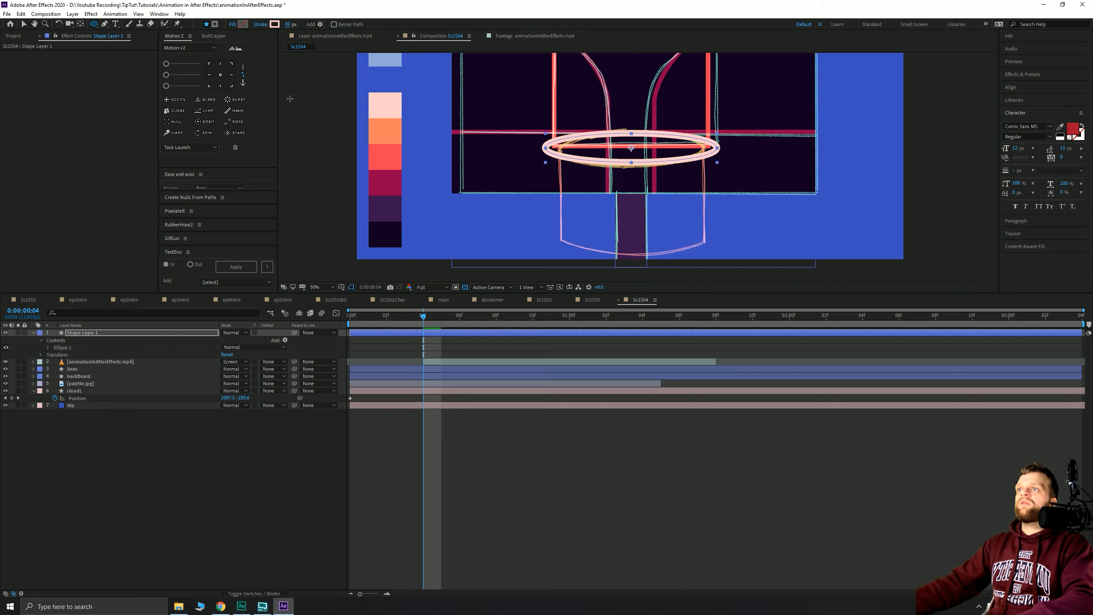
- Rename the ellipse layer 'hoop' and move it below the sketch video
left_click(24, 24)
left_click(80, 341)
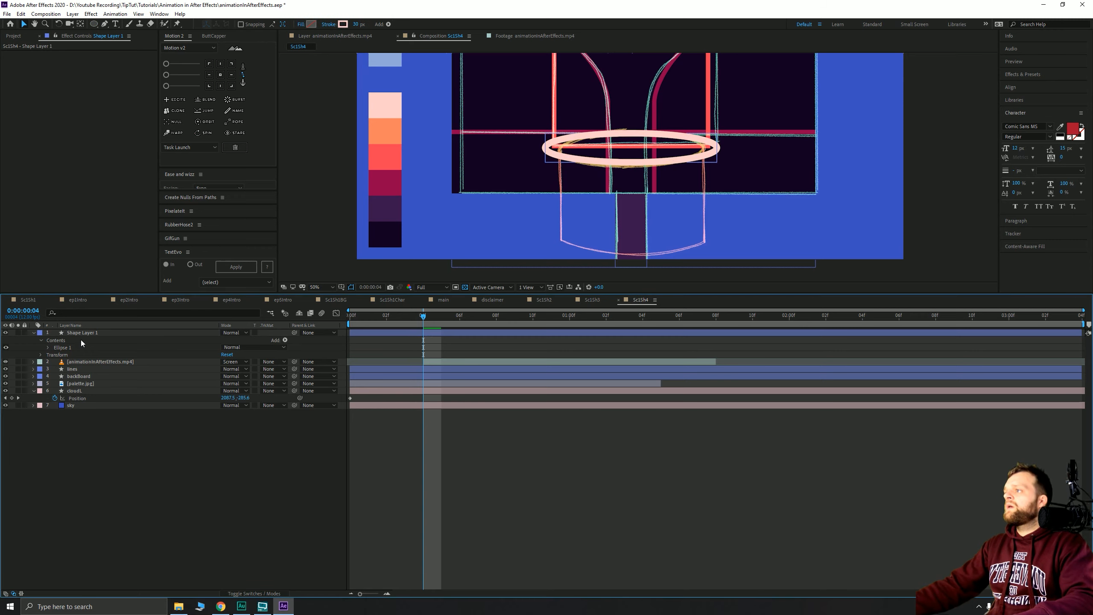
left_click(84, 334)
key("Return")
type("hoop")
key("Return")
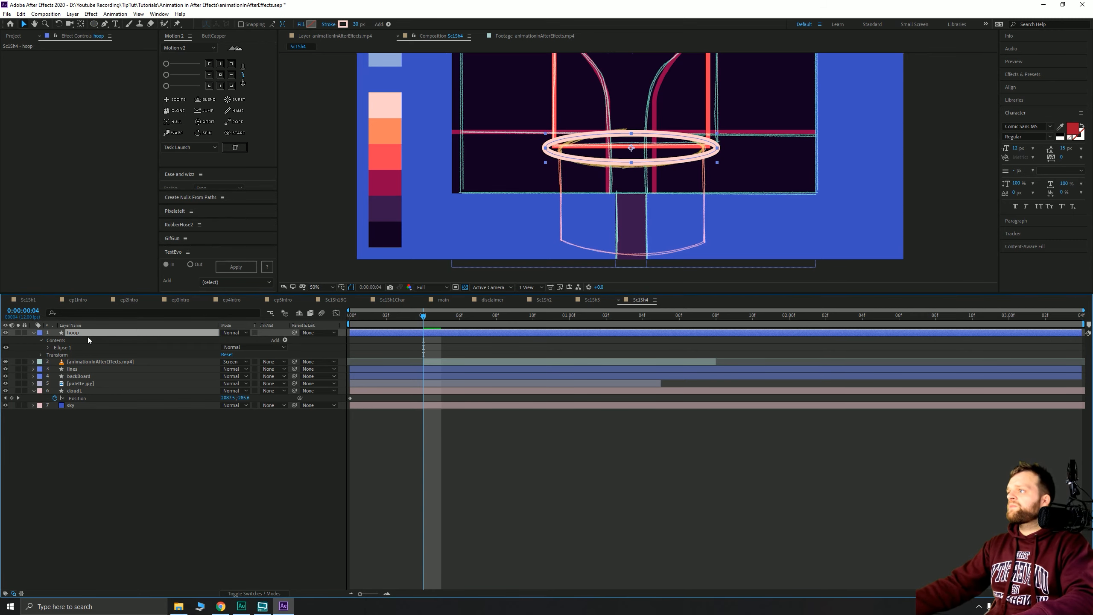
left_click(191, 456)
left_click(418, 333)
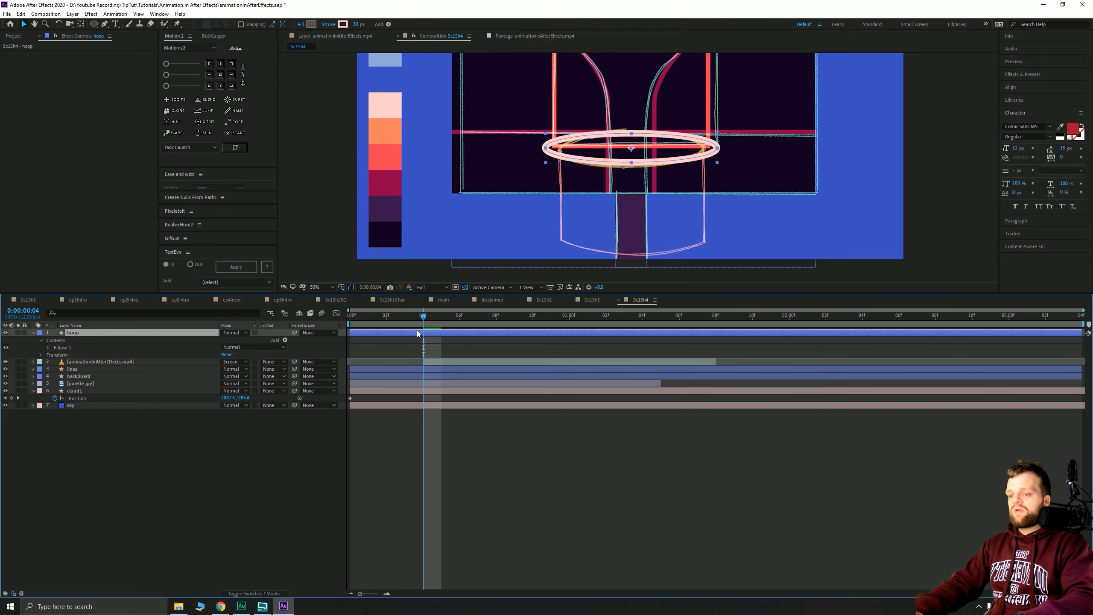
key("ctrl+[")
left_click(382, 426)
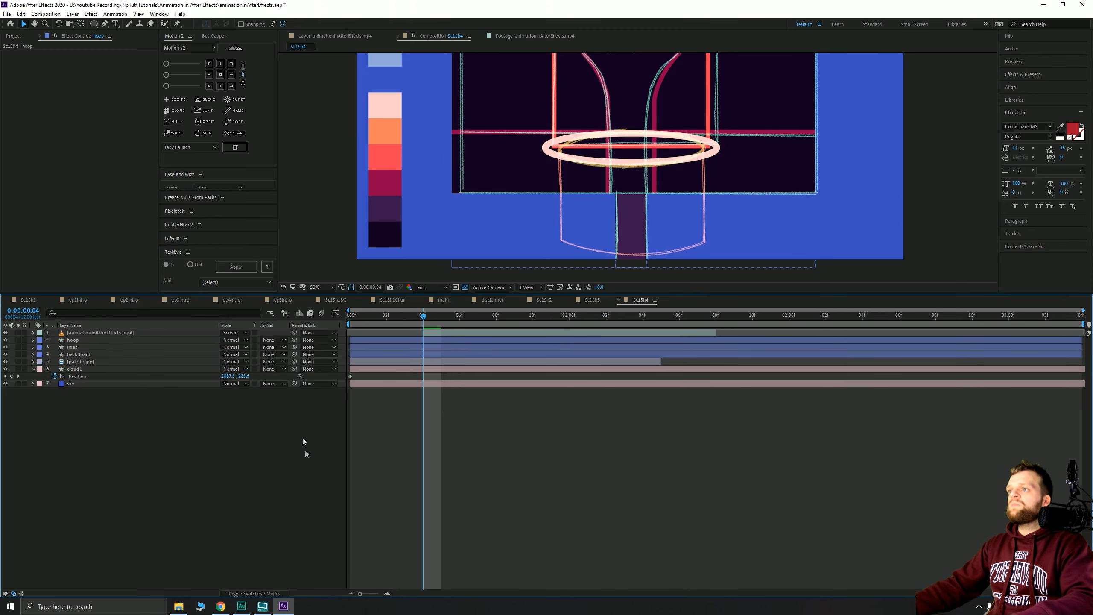
- Pen-draw a closed shape filling the hoop interior with the orange palette colour
left_click(106, 25)
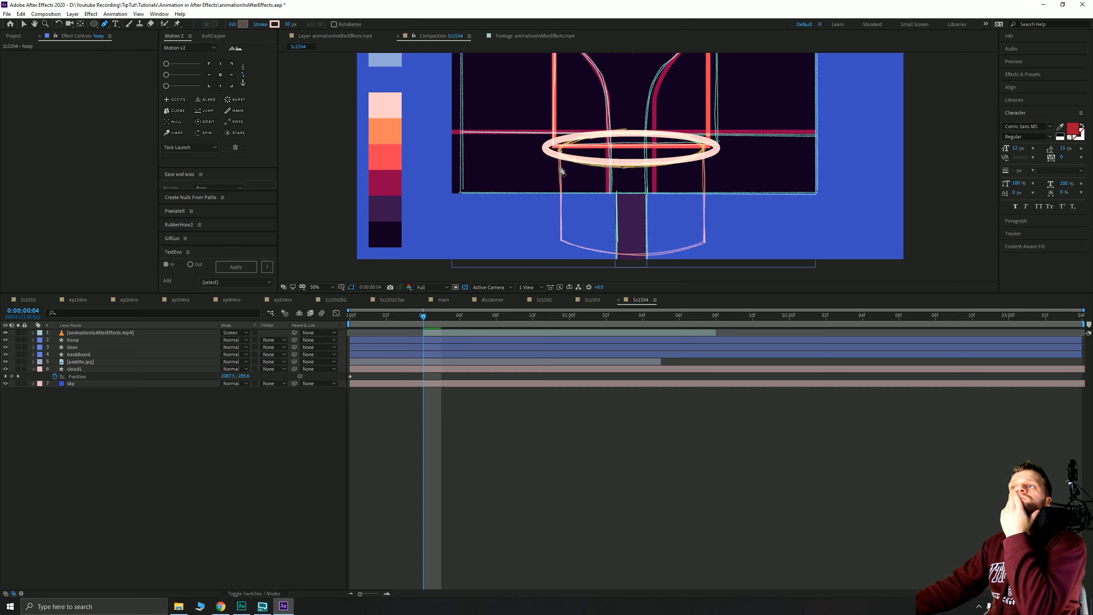
left_click(545, 147)
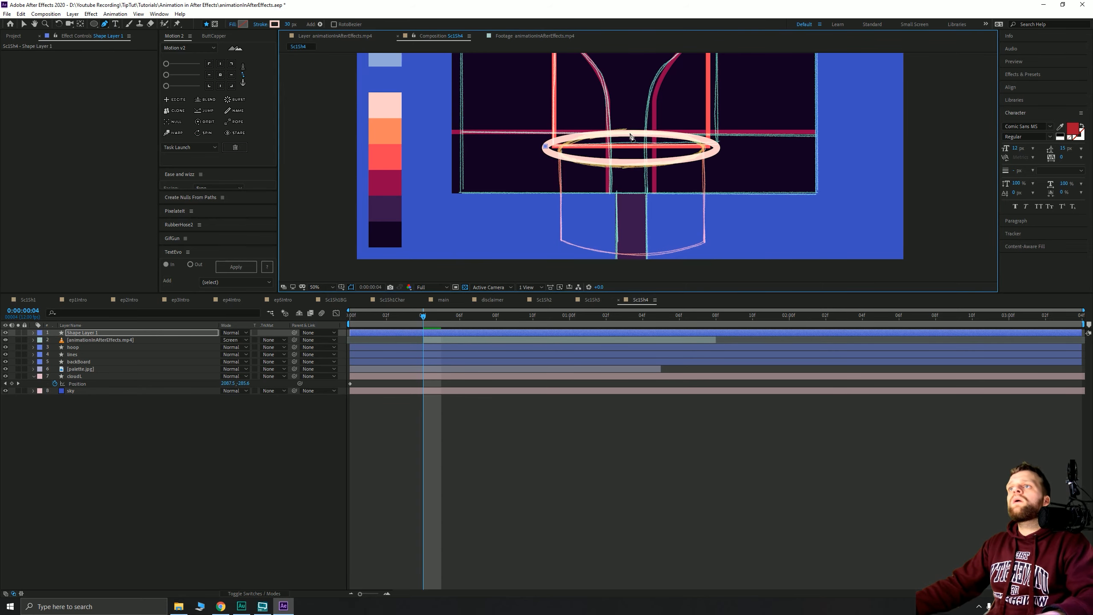
left_click_drag(630, 134, 676, 133)
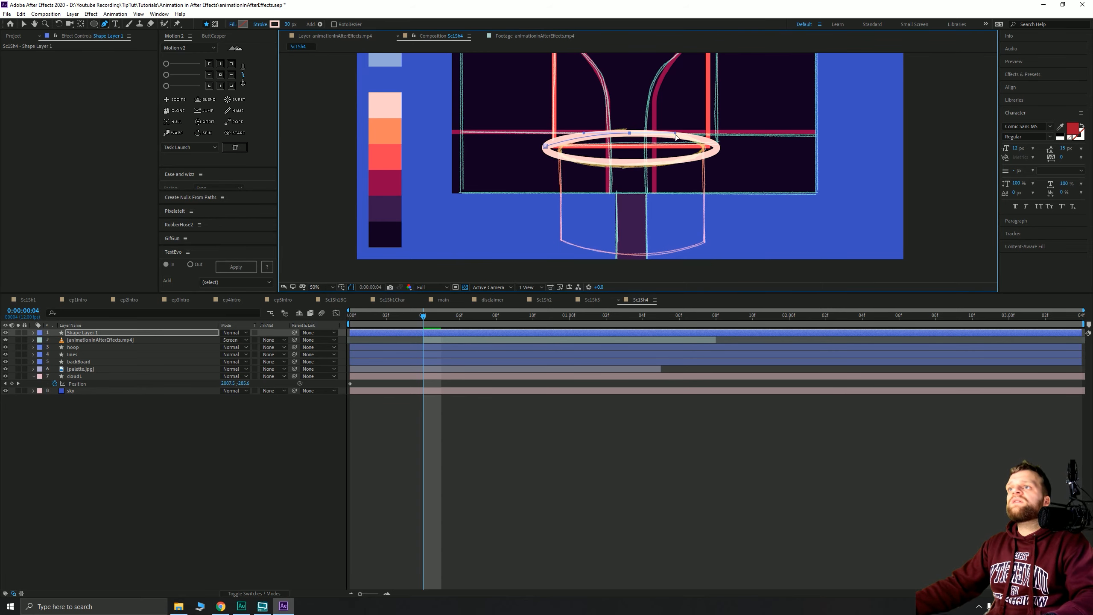
left_click(275, 24, "alt")
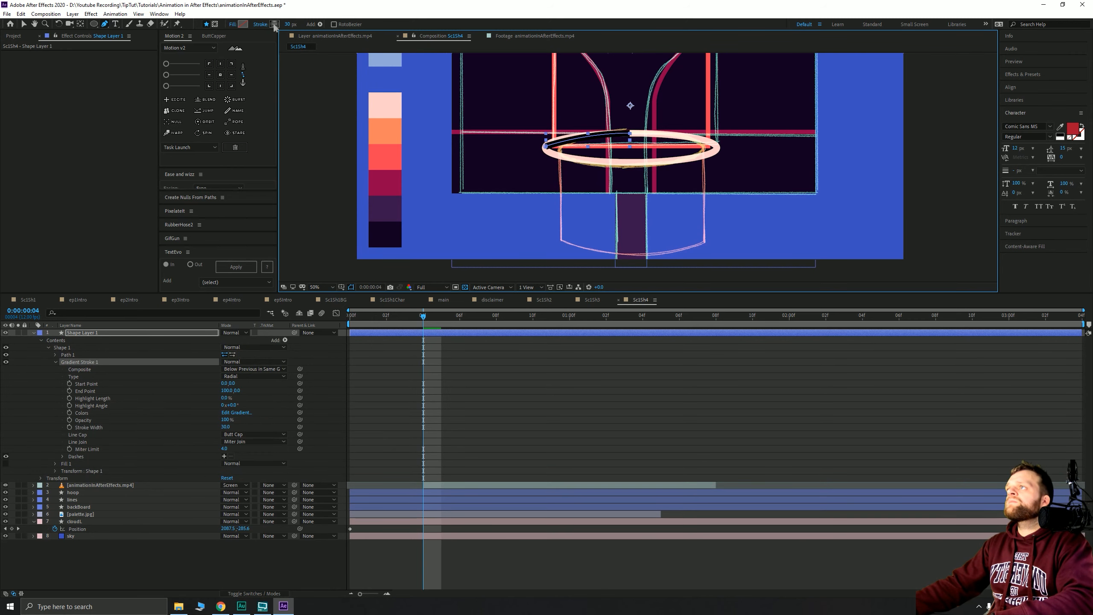
left_click(244, 24)
left_click(866, 139)
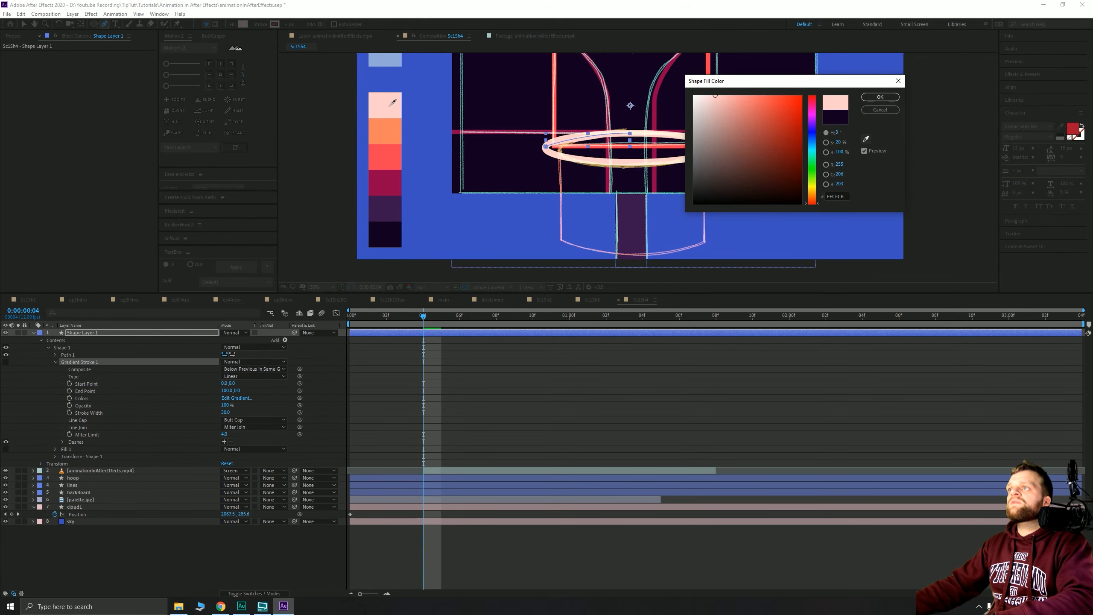
left_click(391, 127)
key("Return")
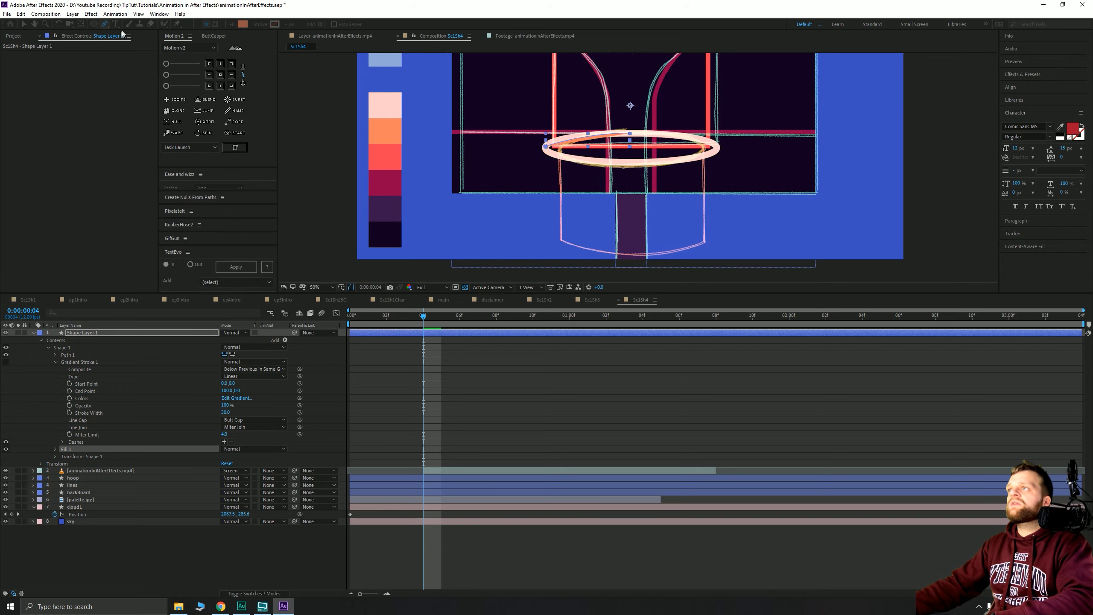
left_click(628, 139)
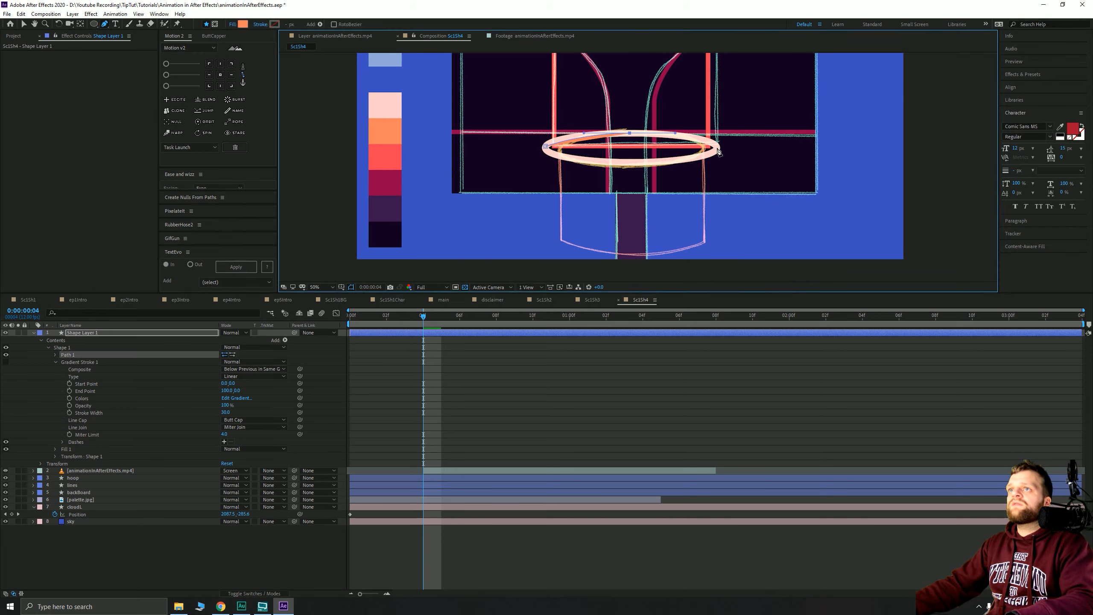
left_click_drag(718, 149, 724, 155)
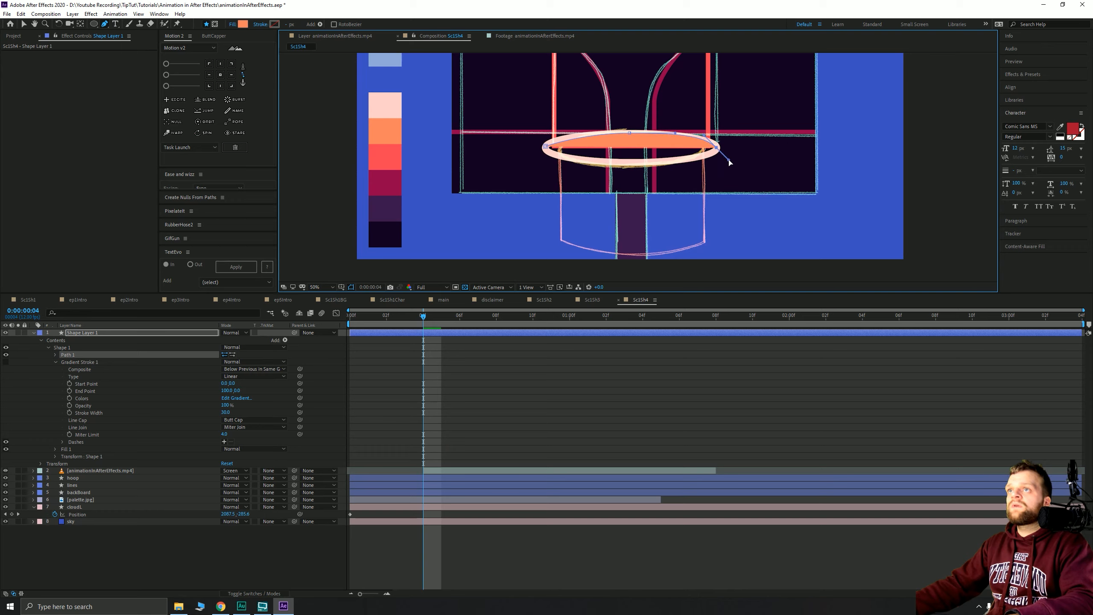
left_click_drag(728, 160, 551, 152)
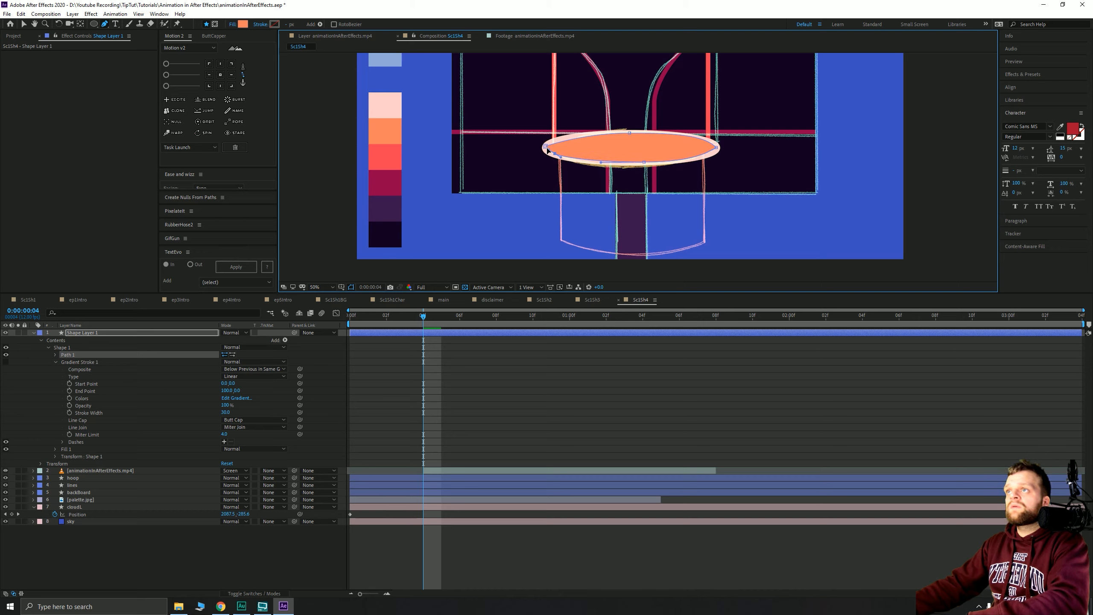
left_click(546, 147)
- Rename the shape layer 'netBack' and move it beneath the hoop layer
left_click(23, 24)
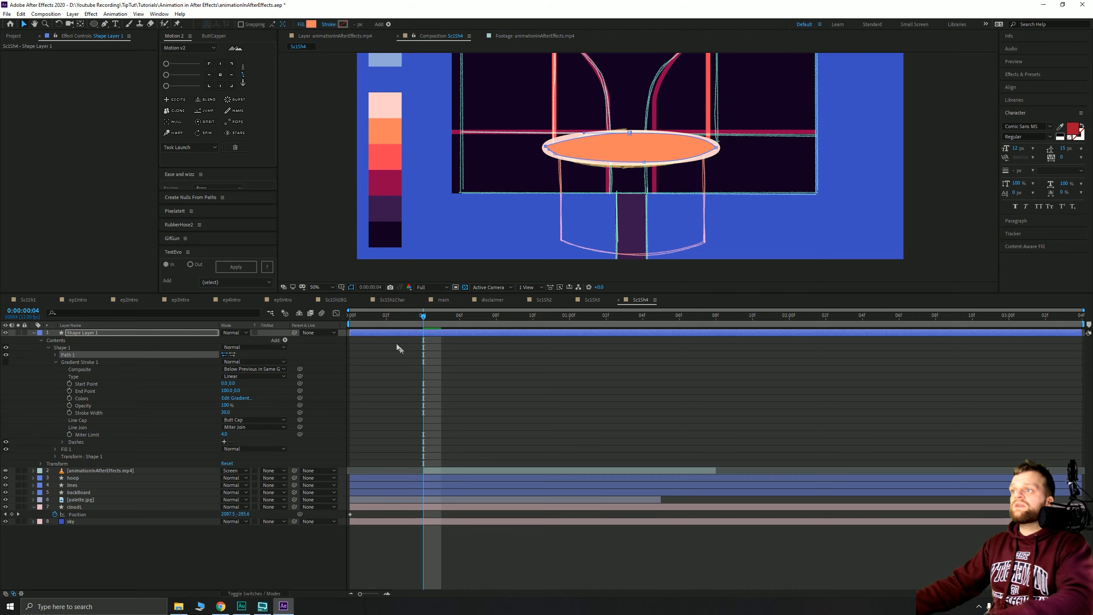
left_click(408, 335)
key("u")
key("Return")
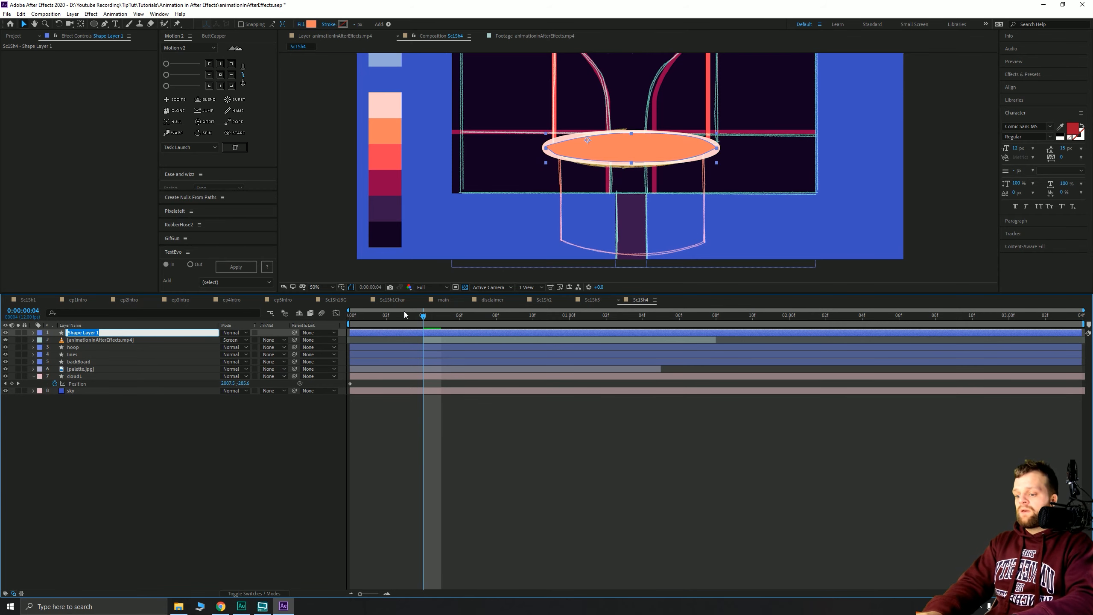
type("netBack")
key("Return")
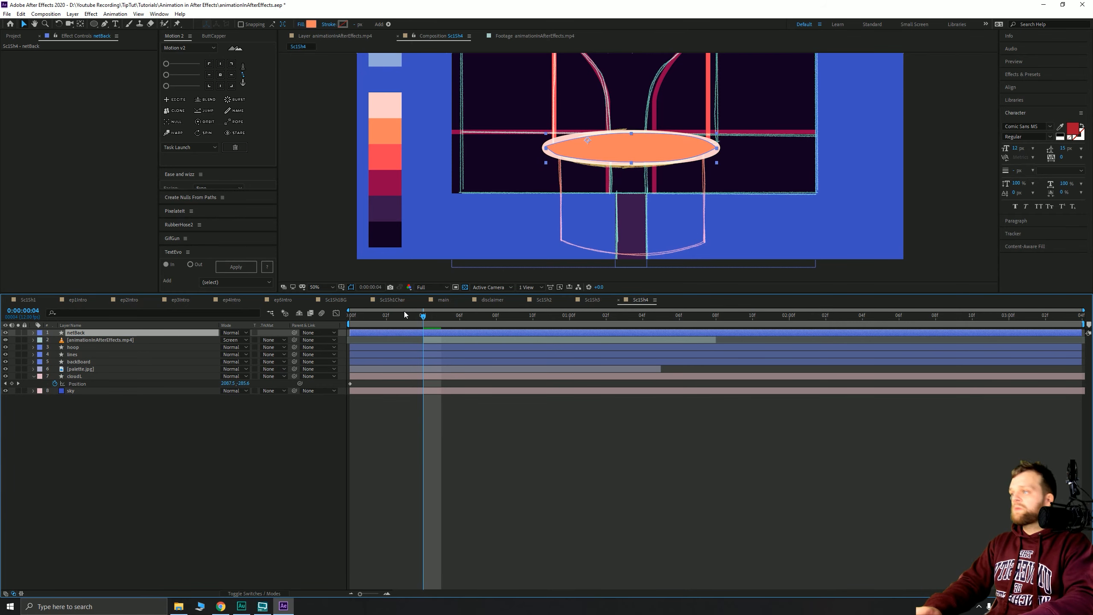
key("ctrl+bracketleft")
key("ctrl+bracketleft")
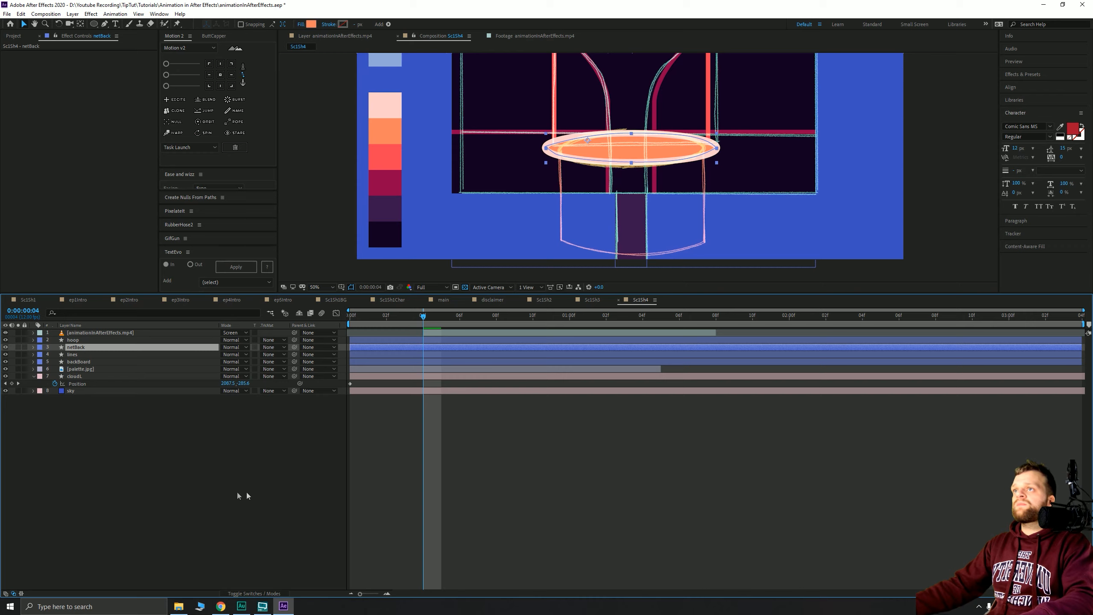
left_click(237, 493)
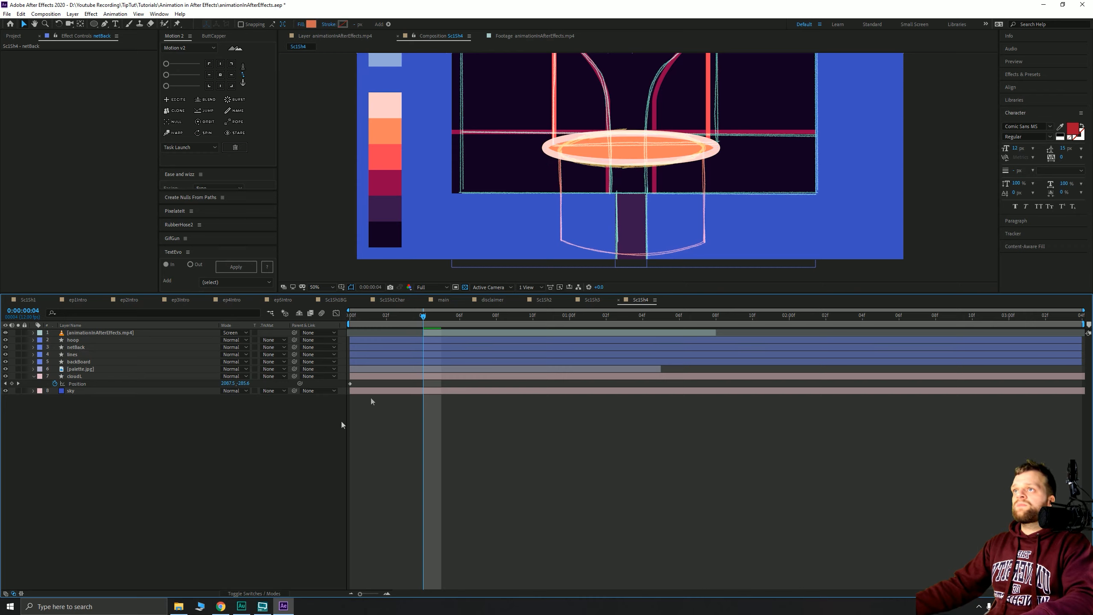
- Draw the net front shape's left side and curved bottom edge below the hoop with the Pen tool
left_click(105, 24)
left_click_drag(619, 141, 605, 175)
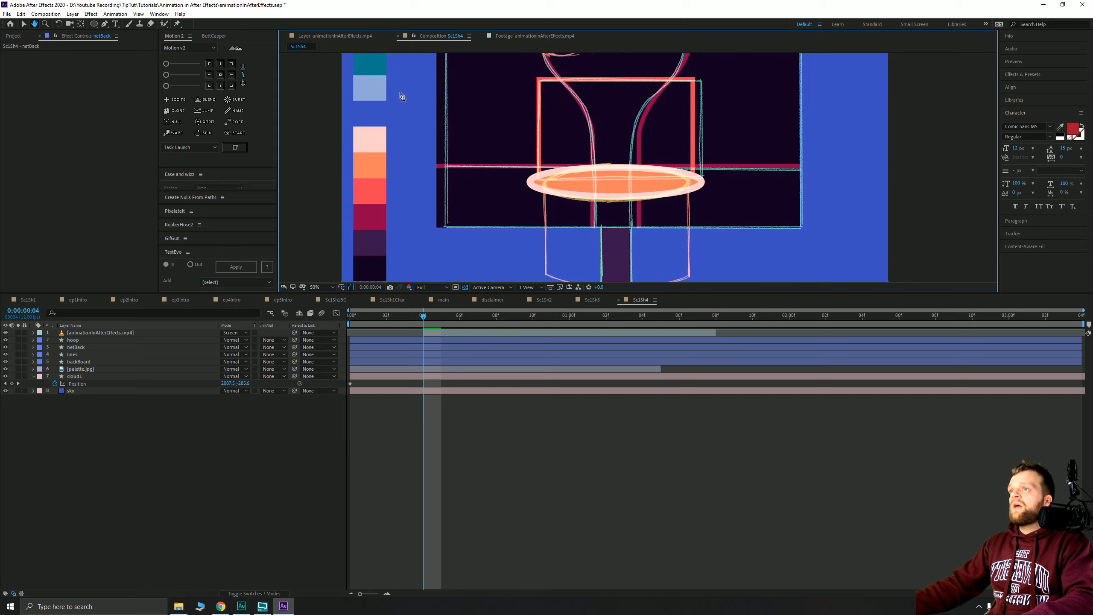
left_click(531, 185)
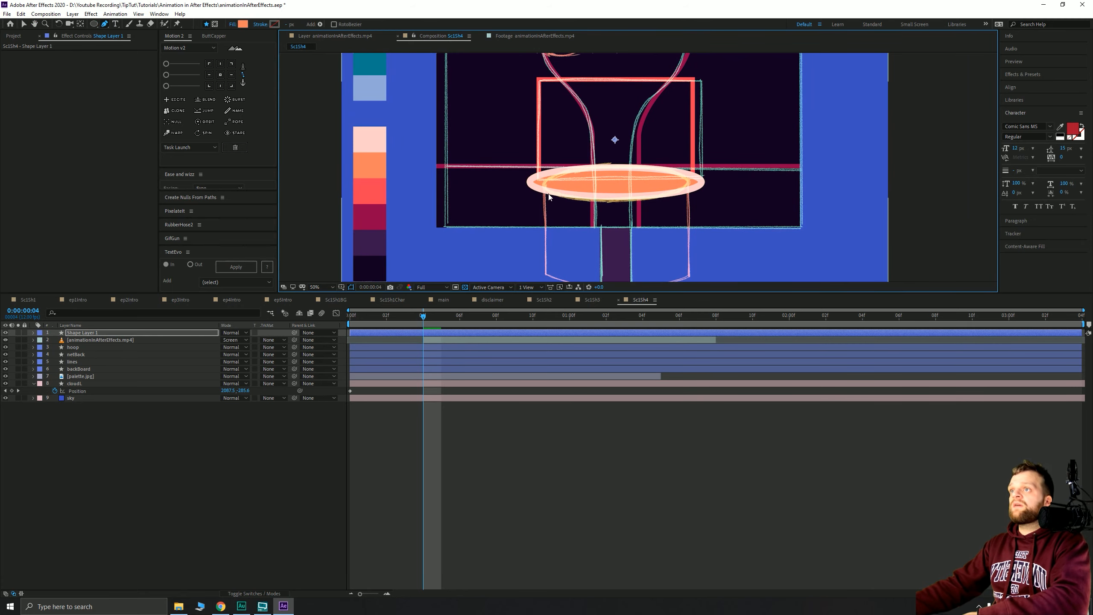
left_click_drag(537, 192, 517, 142)
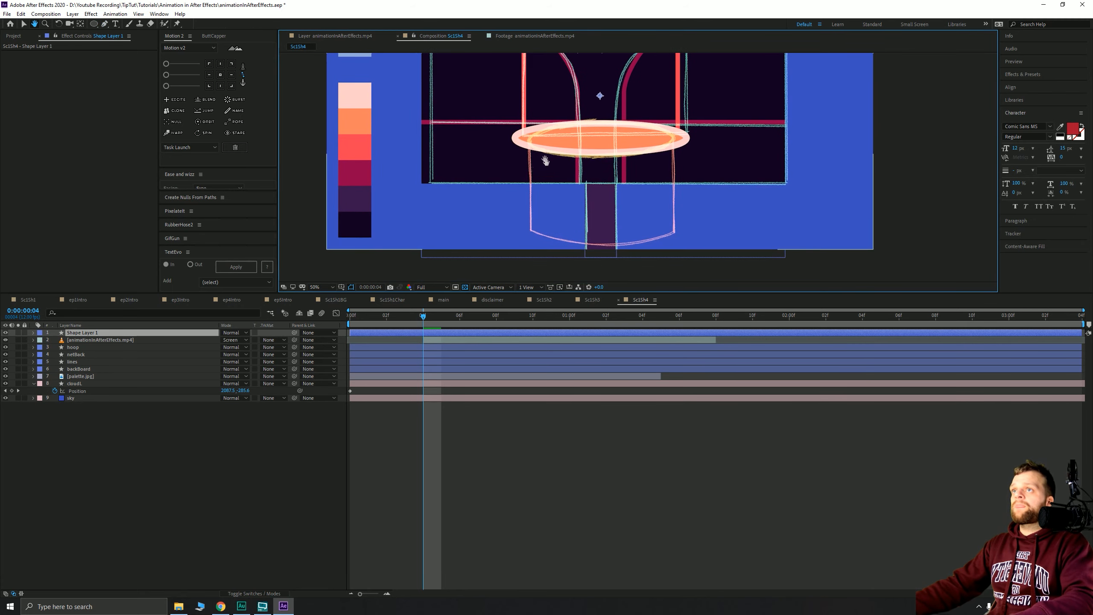
left_click(515, 137)
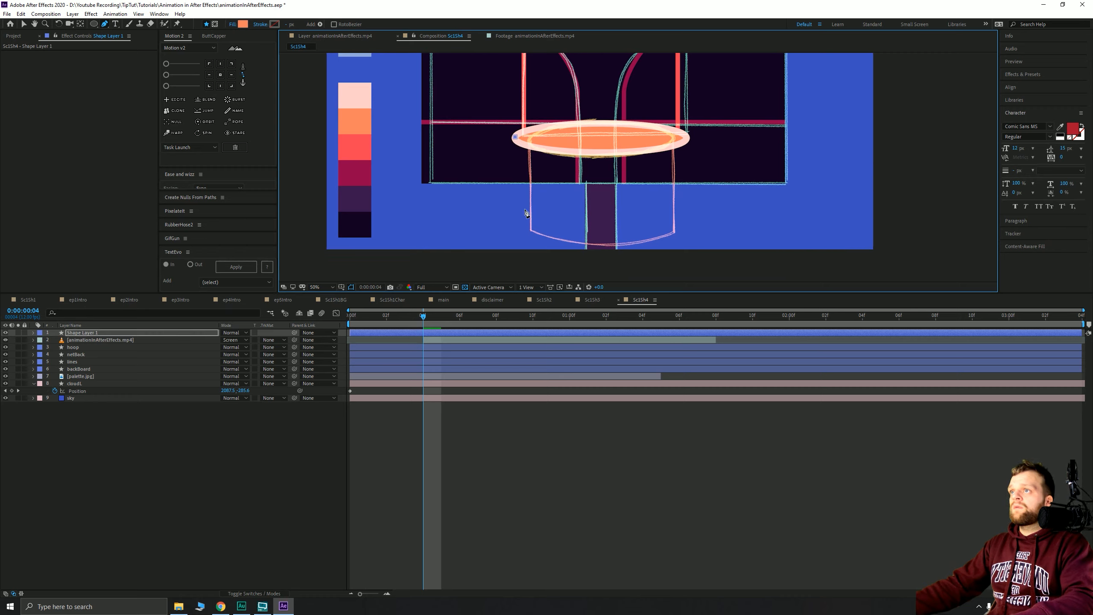
left_click(515, 227)
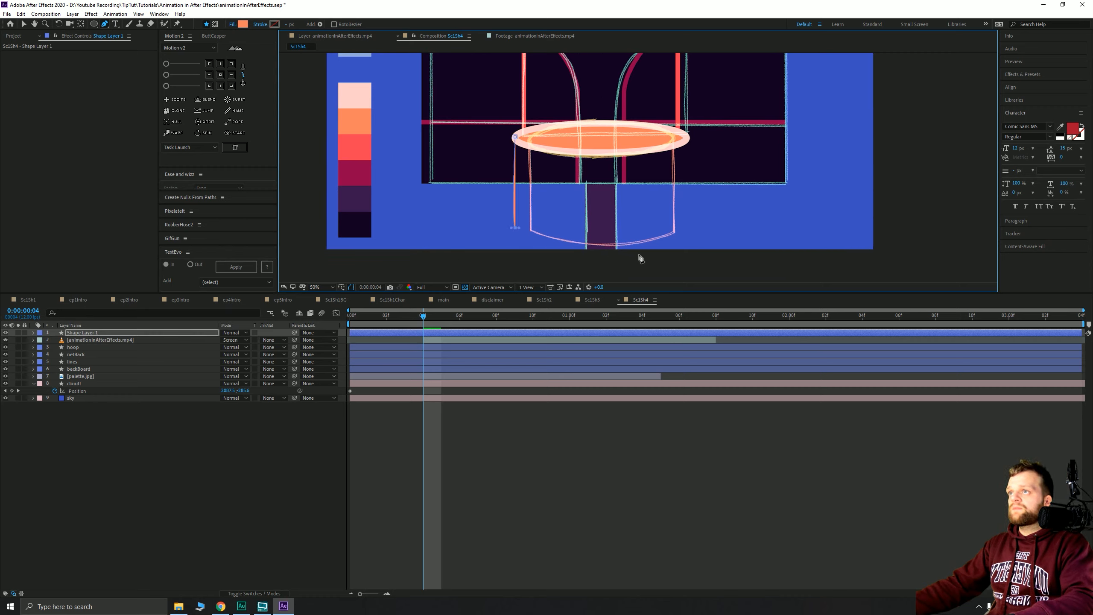
left_click_drag(601, 247, 676, 245)
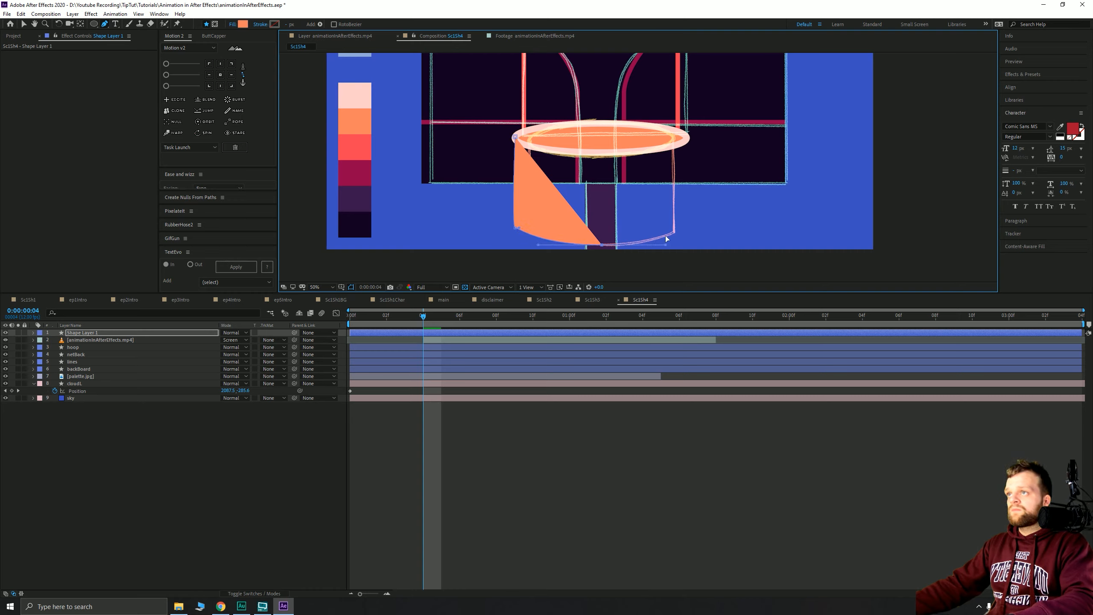
key("ctrl+z")
key("ctrl+z")
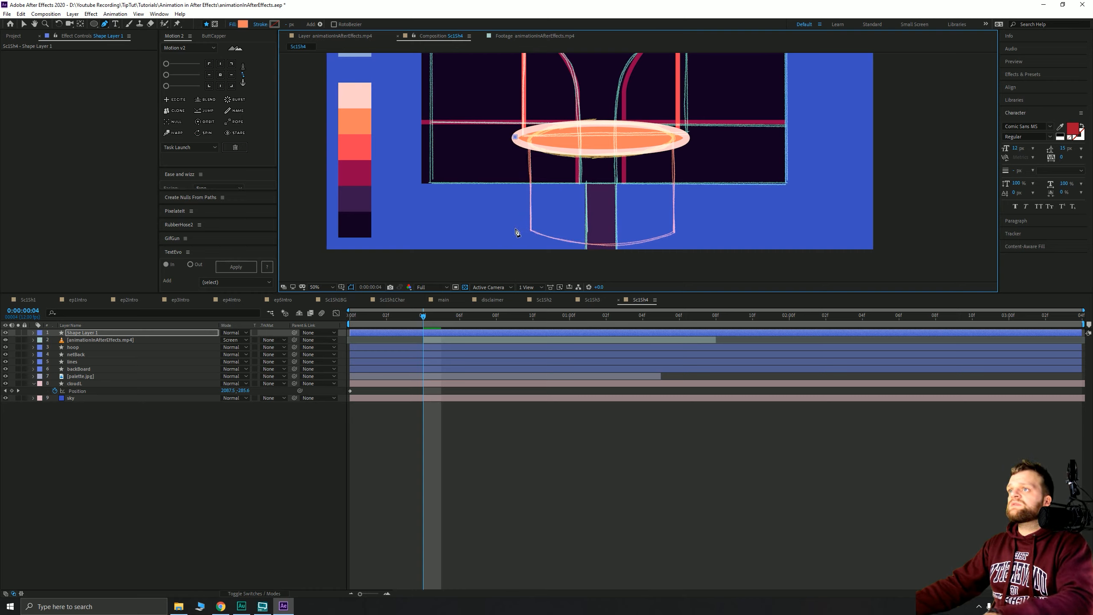
left_click(515, 229)
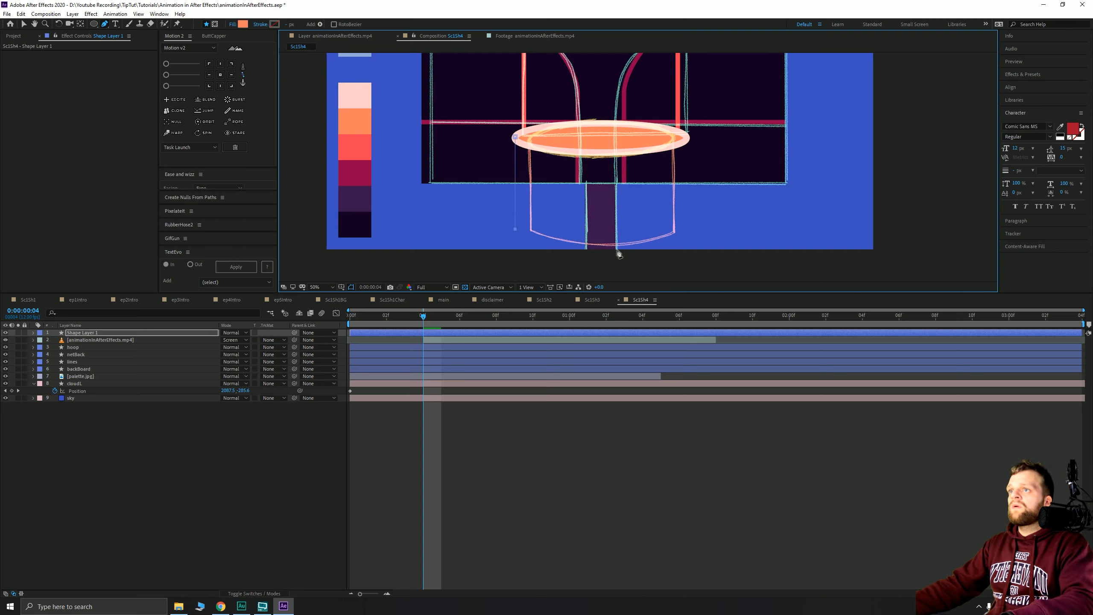
left_click_drag(601, 246, 662, 244)
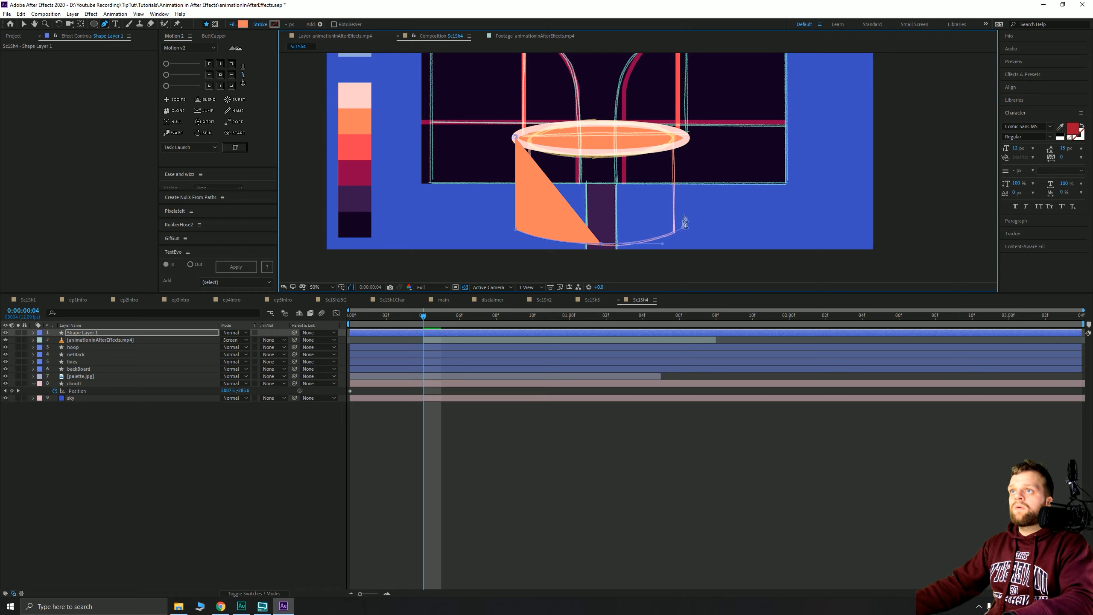
- Finish the net outline with the top-right point, straight right edge and curved top under the rim
left_click(685, 138)
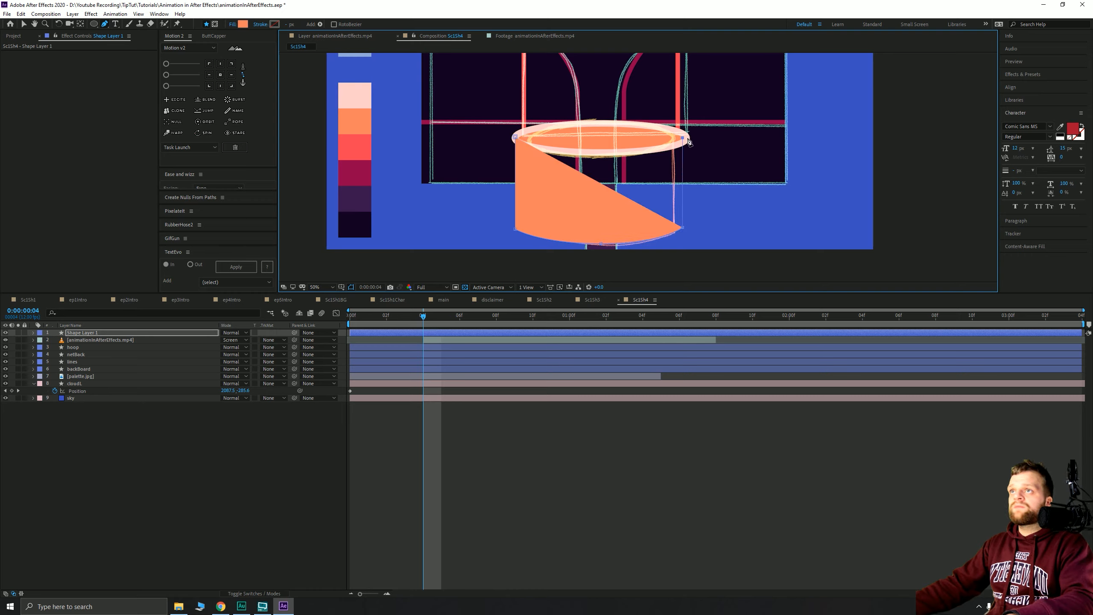
left_click_drag(683, 138, 693, 140)
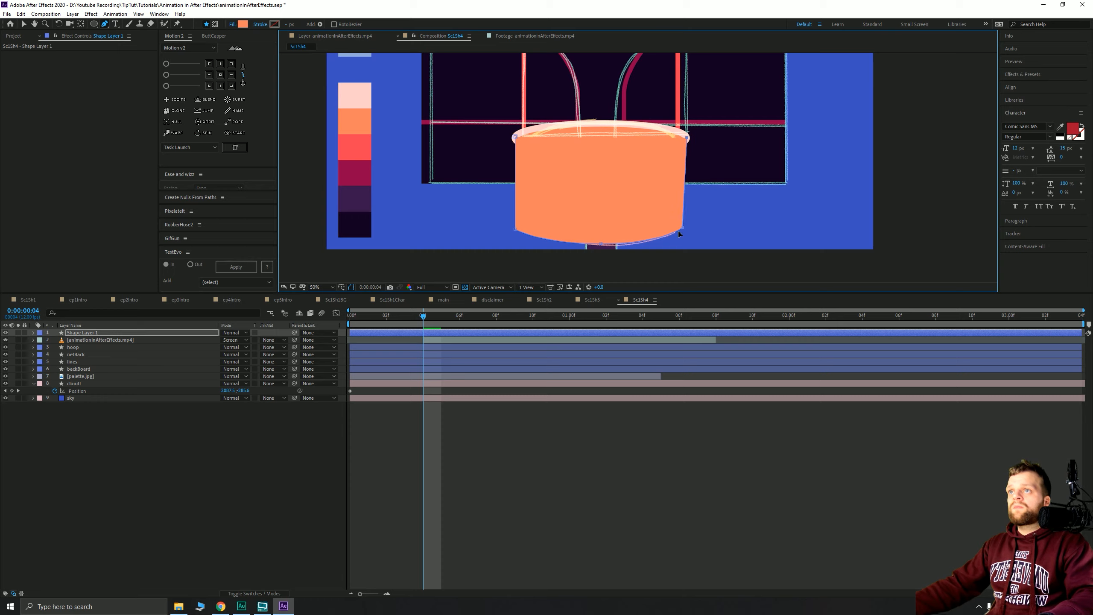
left_click_drag(683, 229, 694, 237)
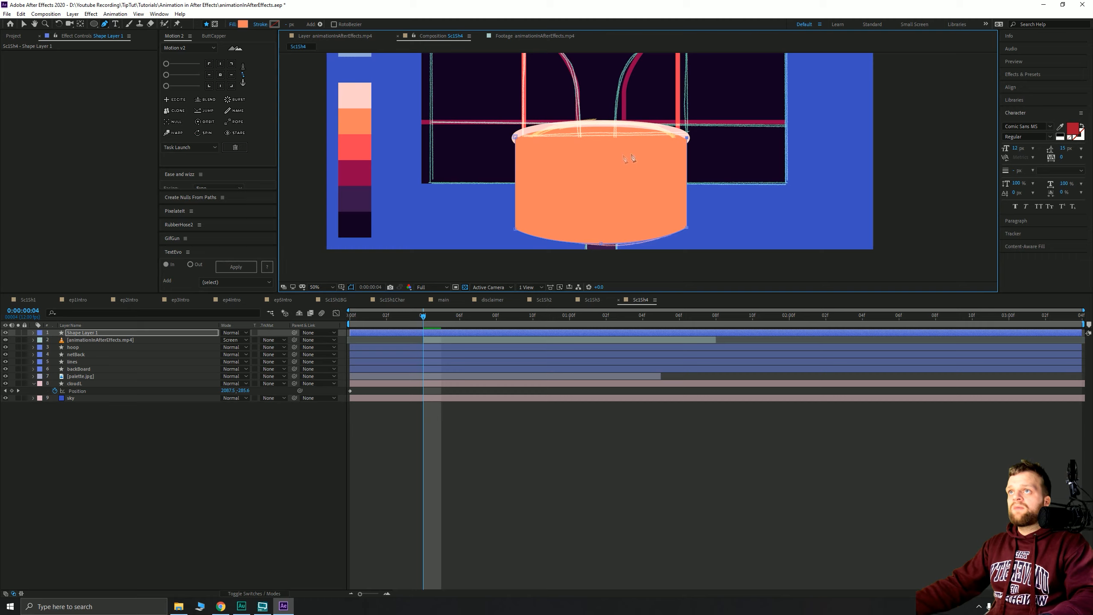
left_click_drag(600, 159, 522, 159)
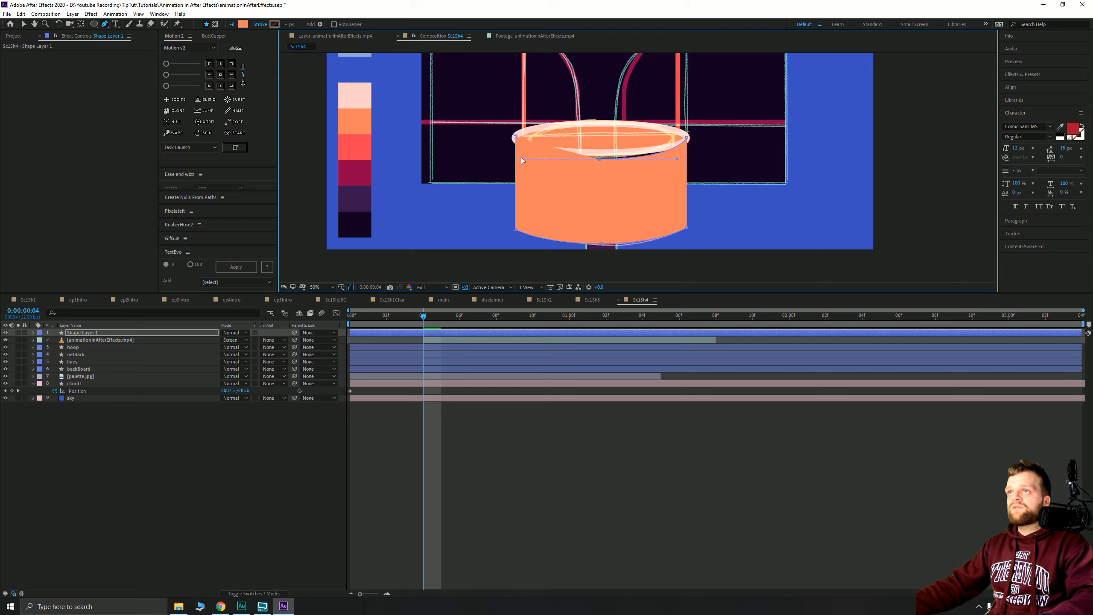
key("shift+Up")
key("shift+Up")
key("Down")
key("Down")
key("Down")
key("Down")
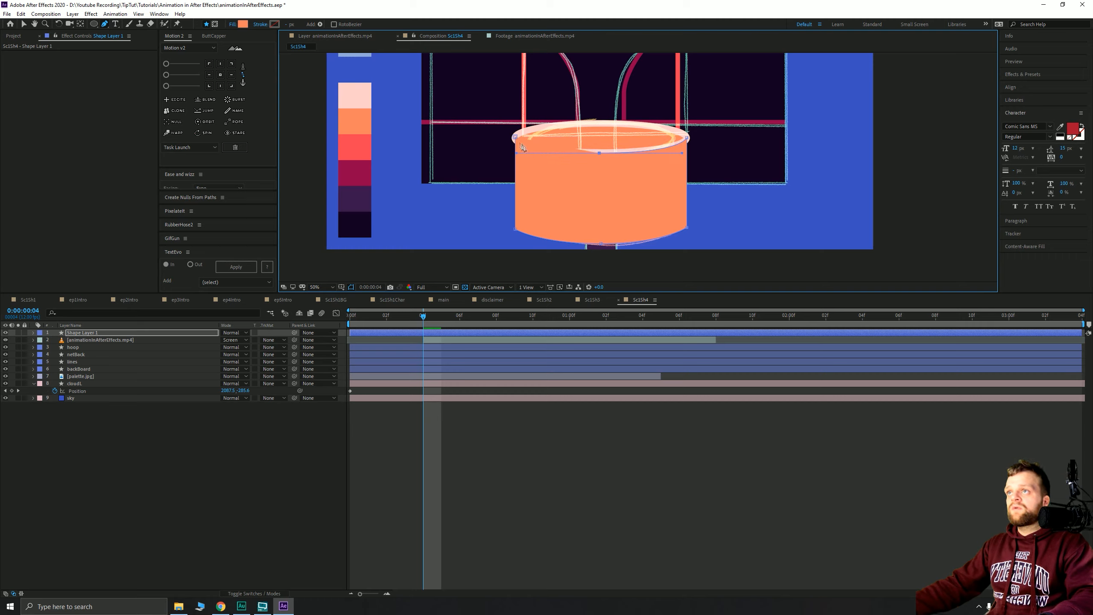
- Move the new shape layer below hoop and rename it netFront
left_click(24, 24)
left_click(76, 334)
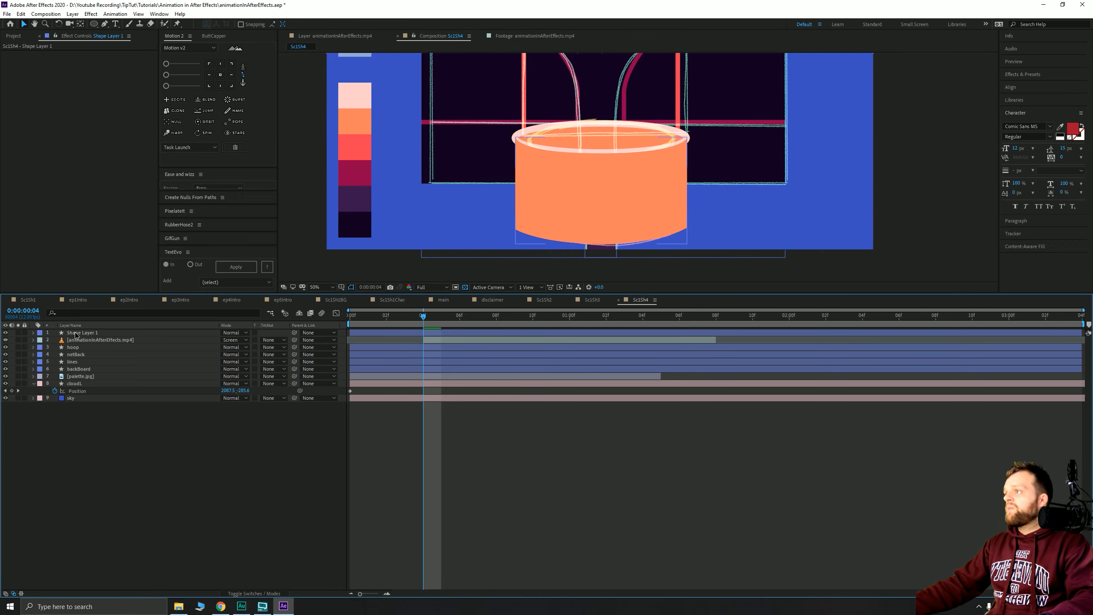
left_click_drag(76, 334, 87, 354)
key("Return")
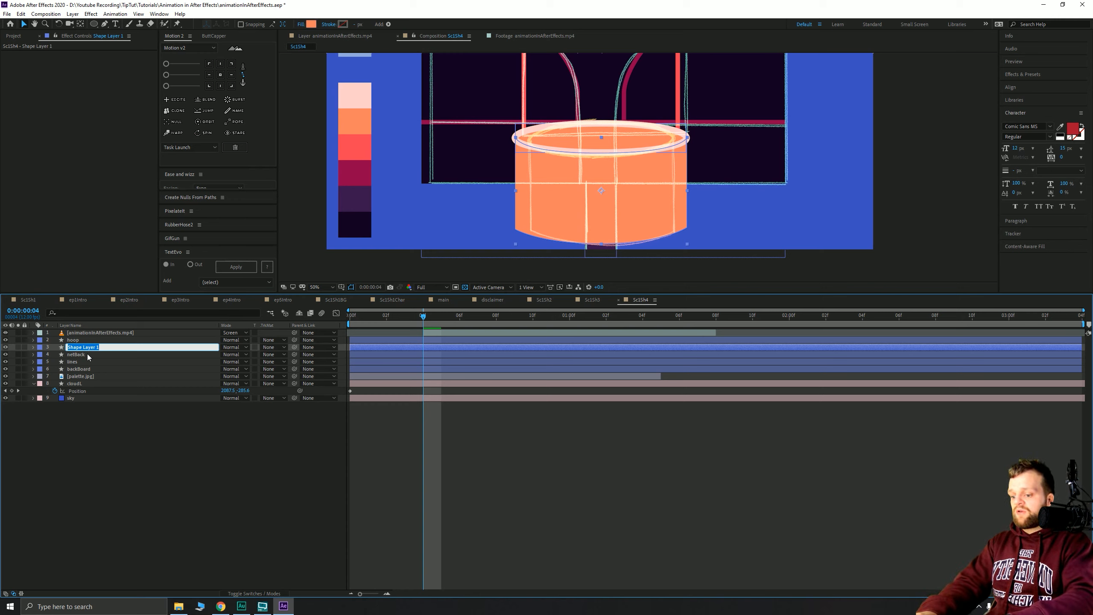
type("netFront")
key("Return")
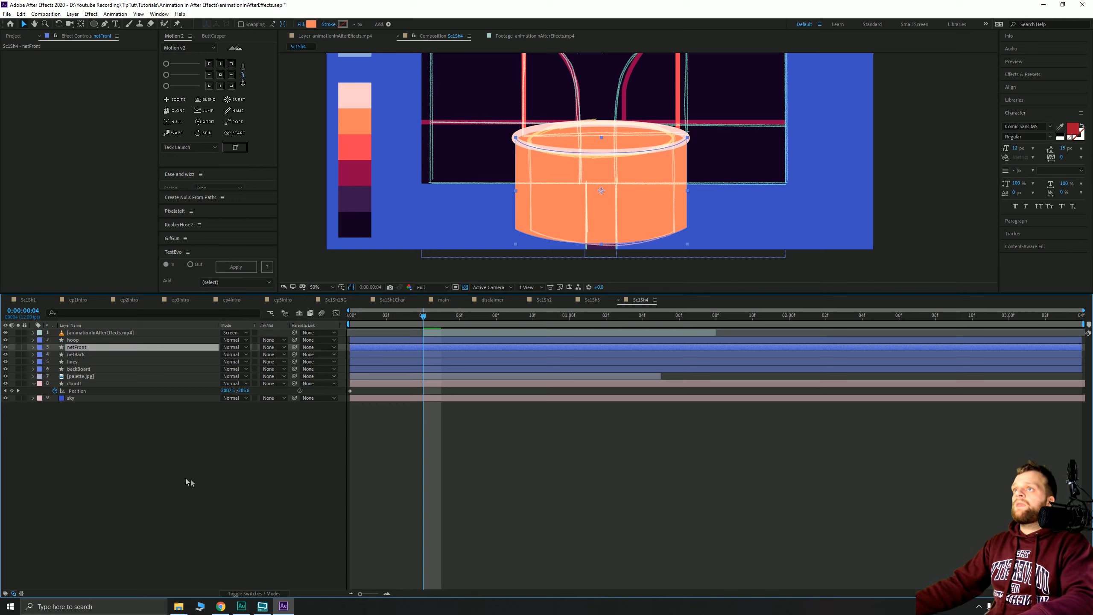
left_click(191, 446)
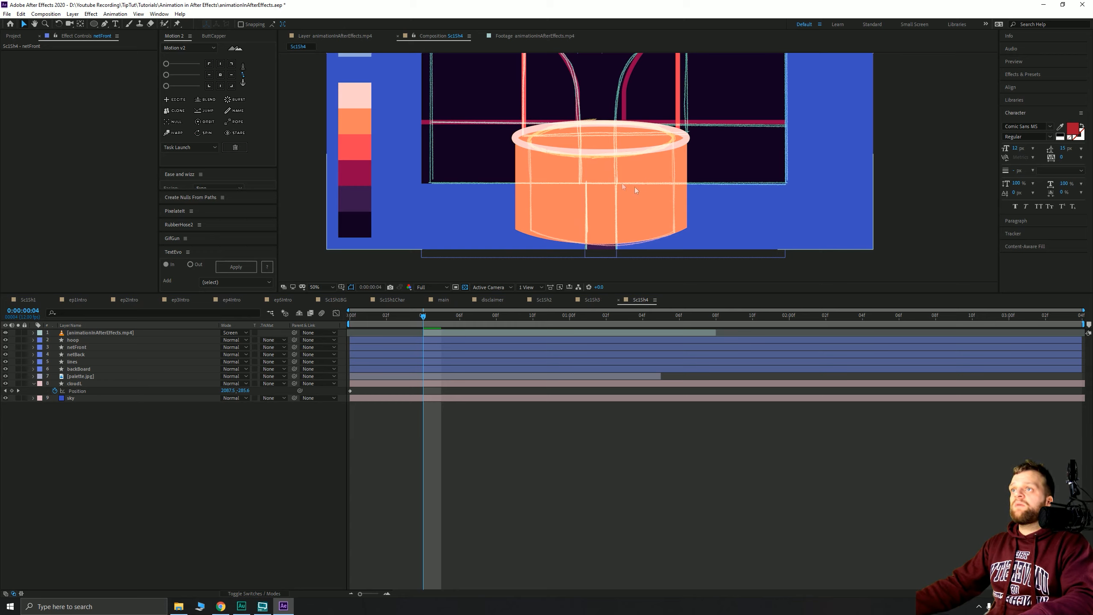
scroll(629, 181, "down", 2)
- Fill netBack and netFront with the pale pink palette colour
left_click(80, 355)
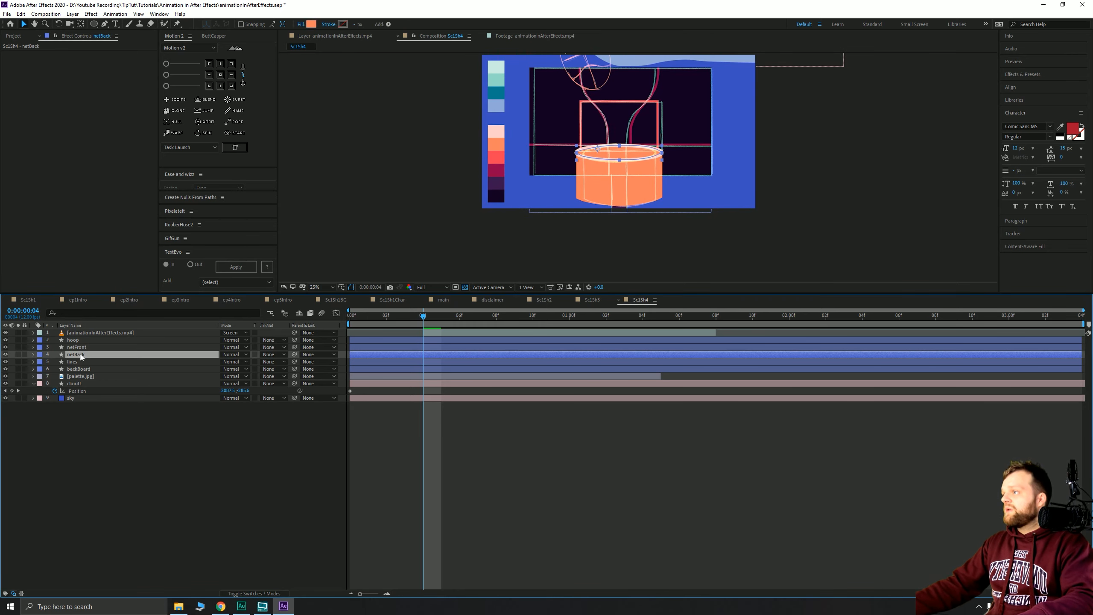
left_click(80, 348, "shift")
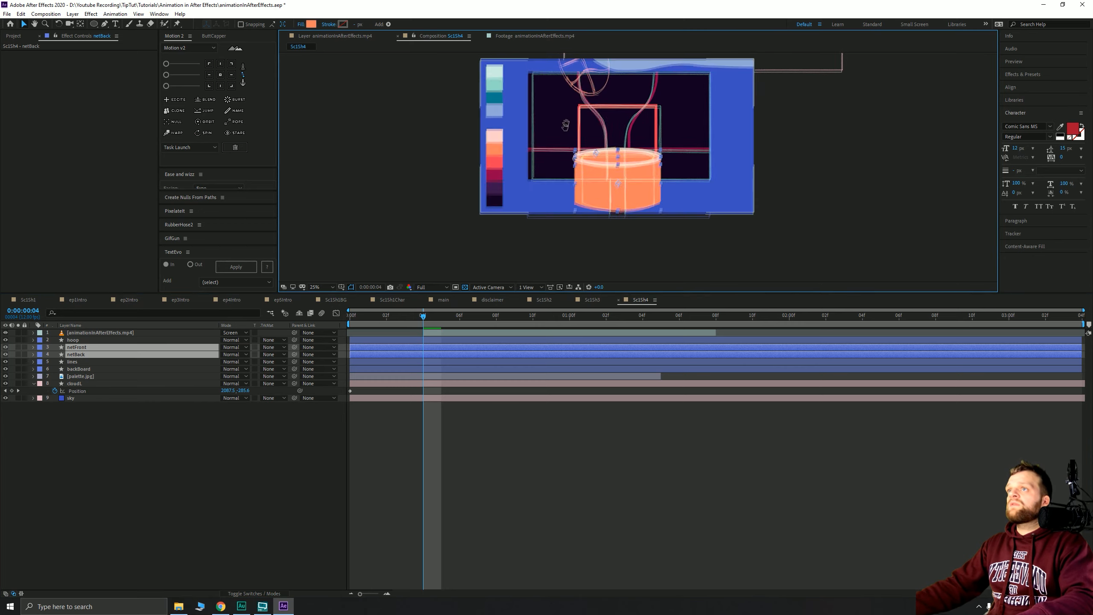
left_click(311, 24)
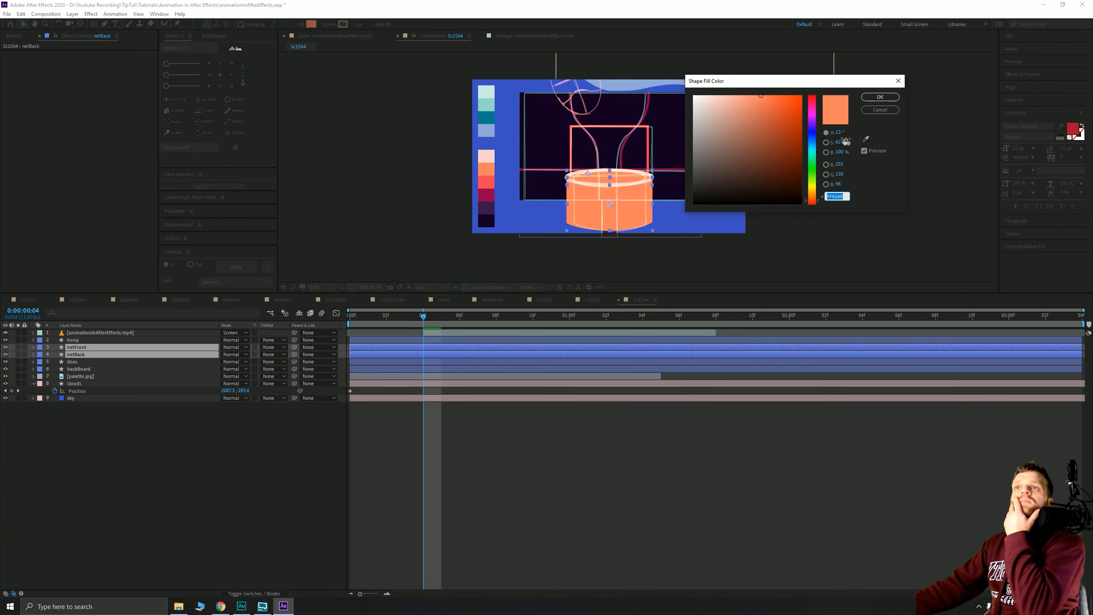
left_click(867, 139)
left_click(489, 153)
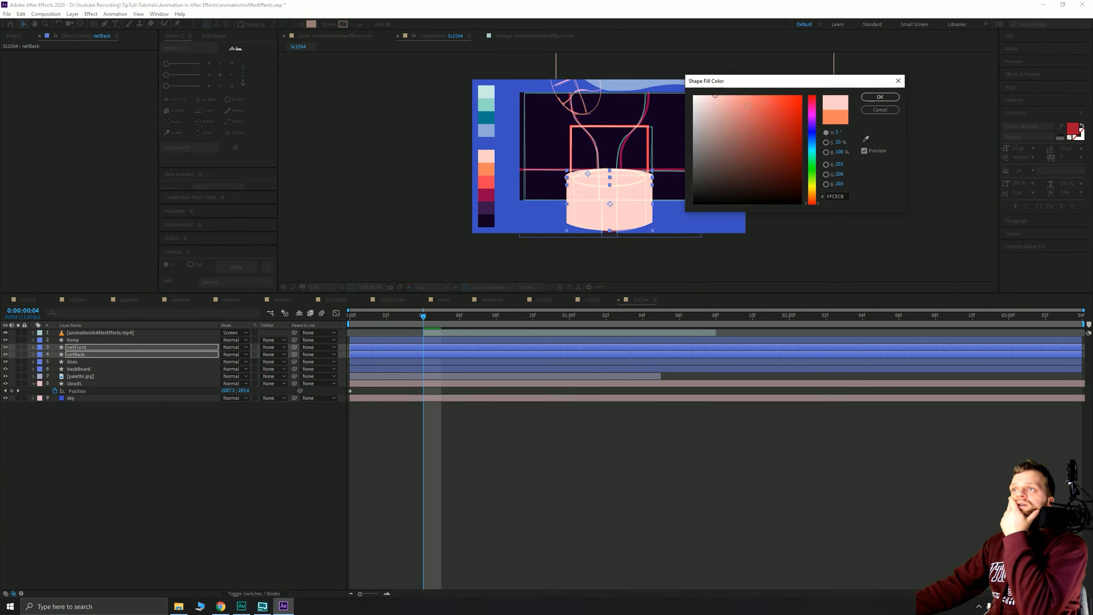
left_click(880, 97)
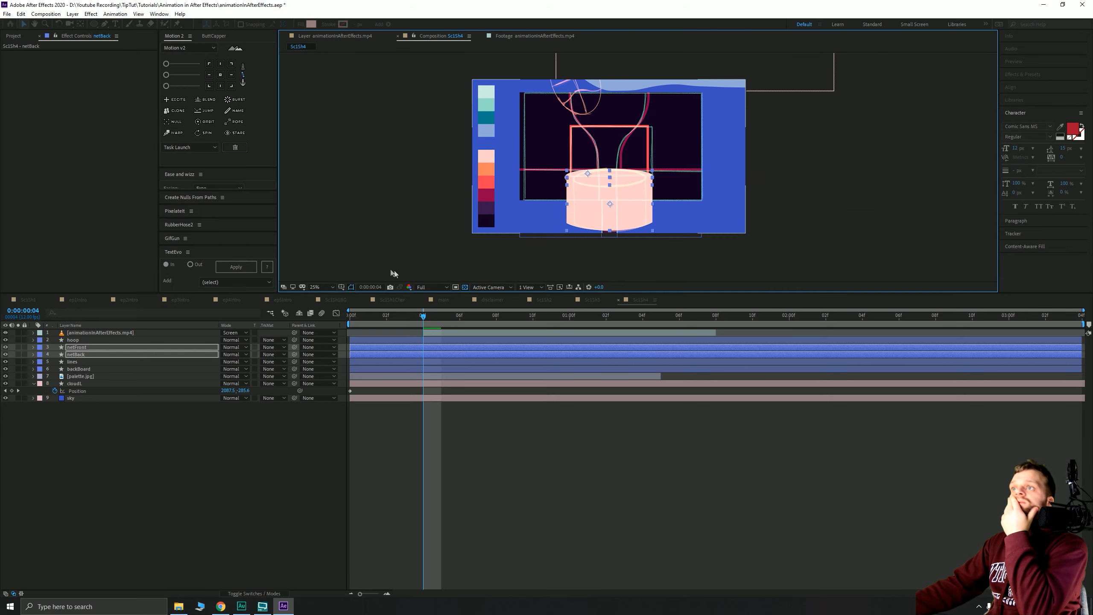
- Give the hoop layer an orange stroke sampled from the palette
left_click(81, 340)
left_click(342, 23)
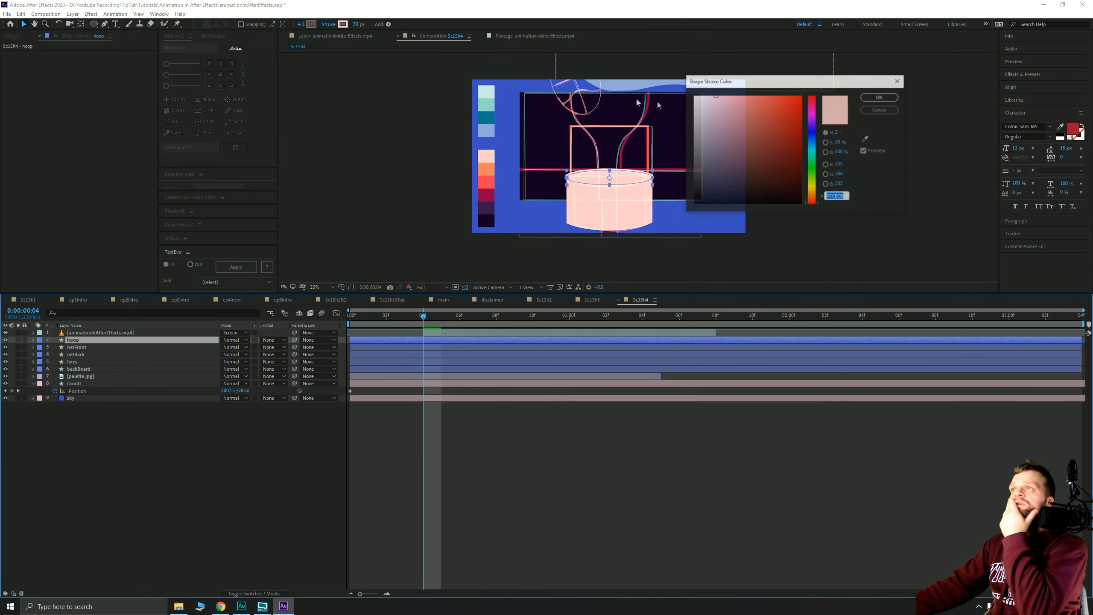
left_click(866, 138)
left_click(494, 167)
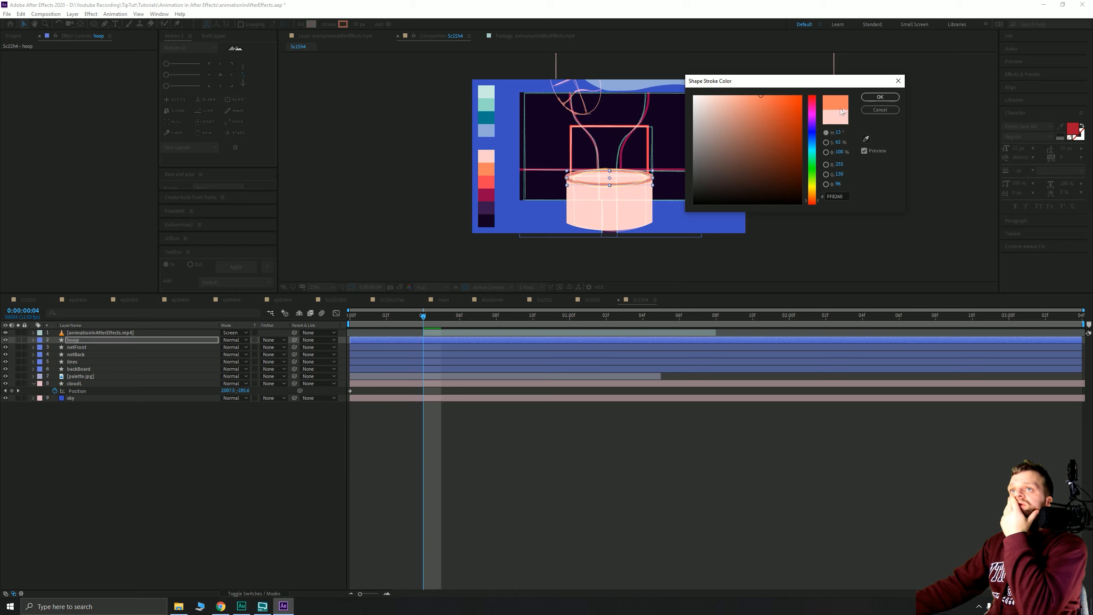
left_click(880, 97)
- Hide the sketch reference video layer
left_click(27, 26)
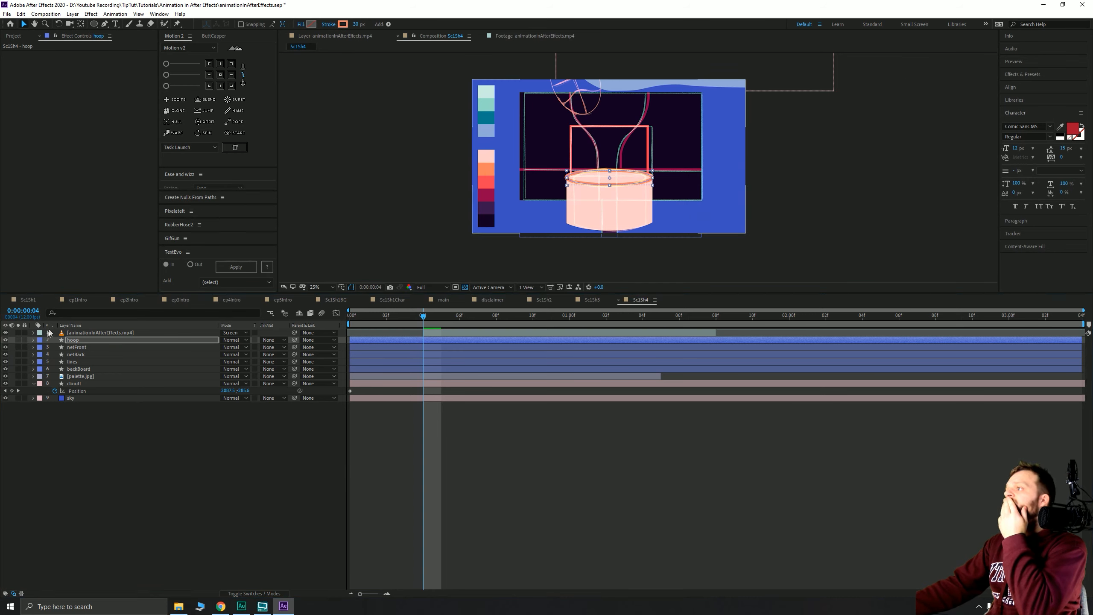
left_click(5, 333)
left_click(172, 448)
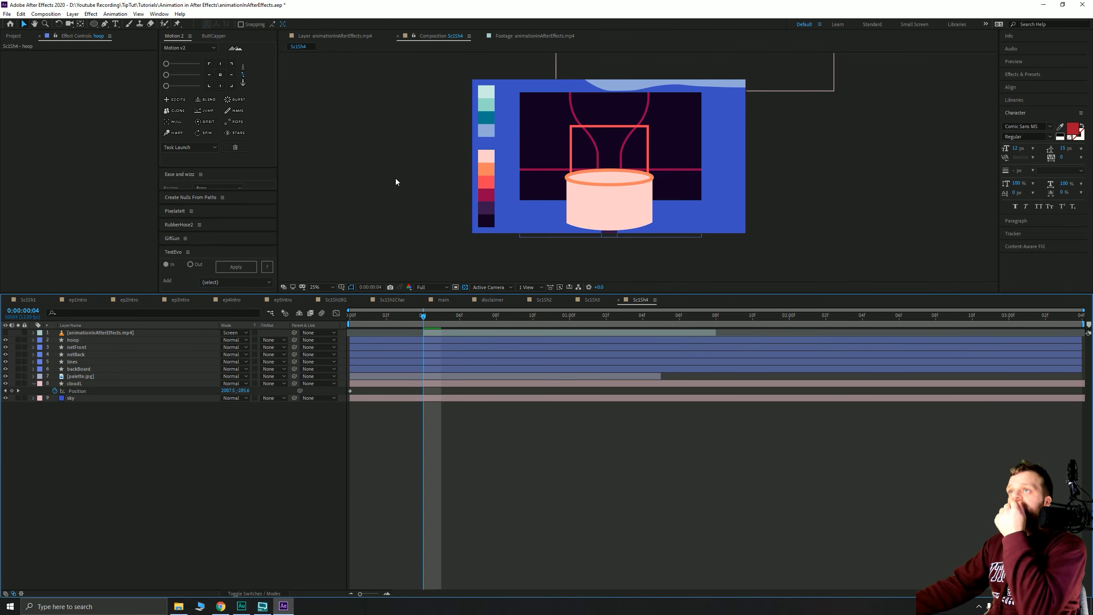
- Set both net layers' opacity to 80%, then raise it to 90%
left_click(82, 352)
left_click(77, 347, "ctrl")
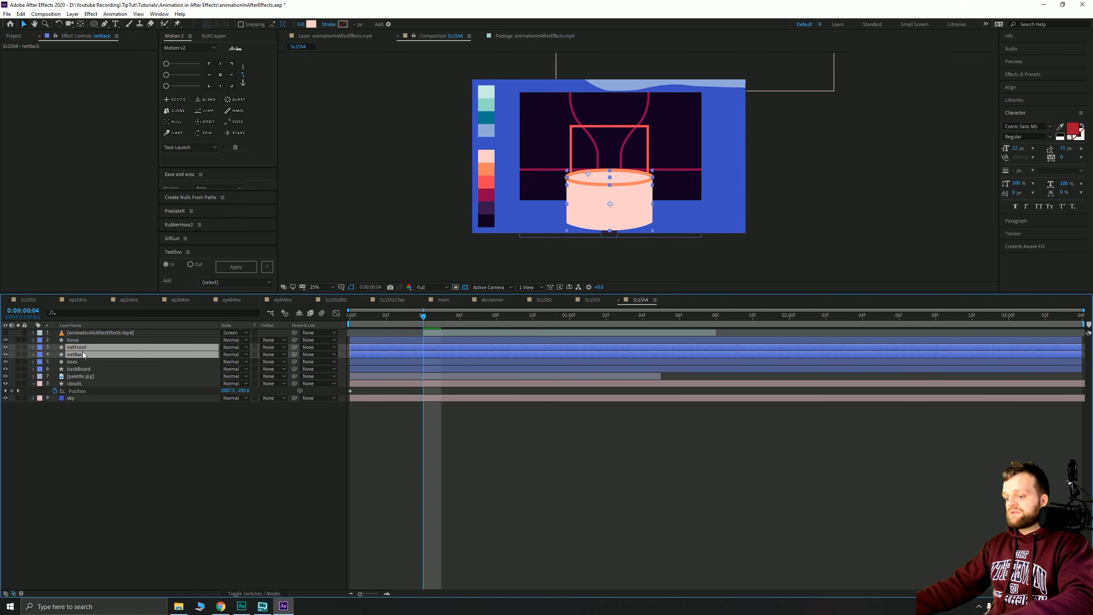
type("t80")
key("Return")
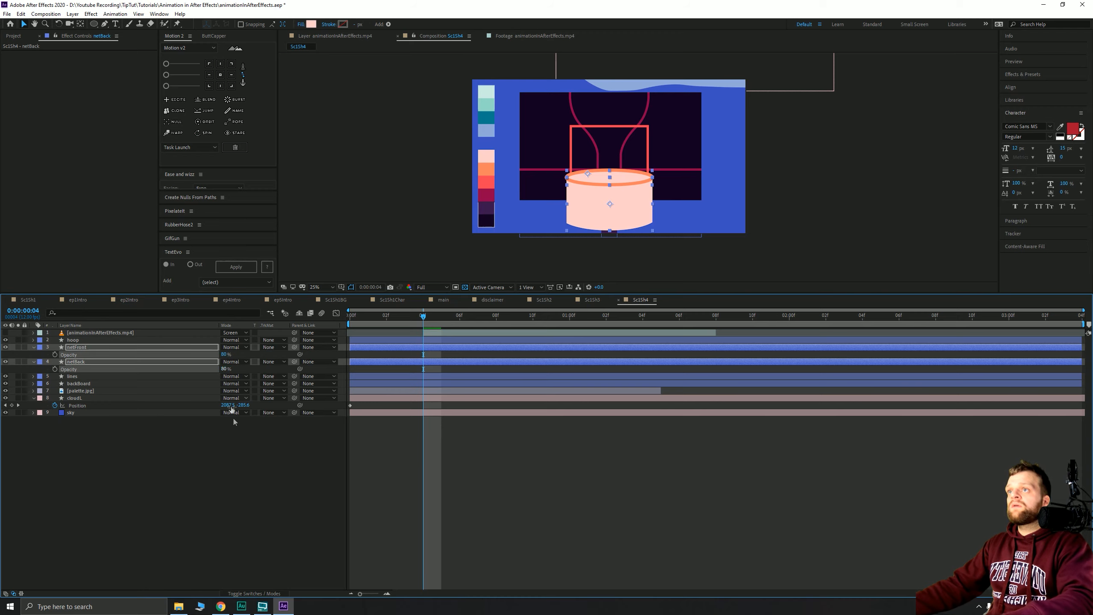
left_click_drag(222, 358, 226, 358)
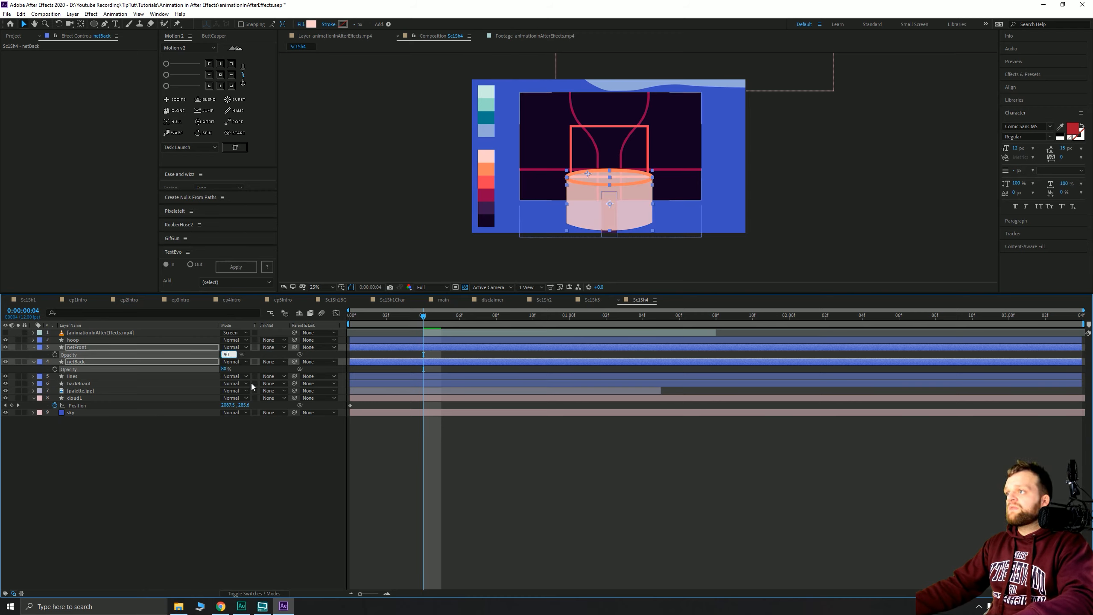
left_click(456, 470)
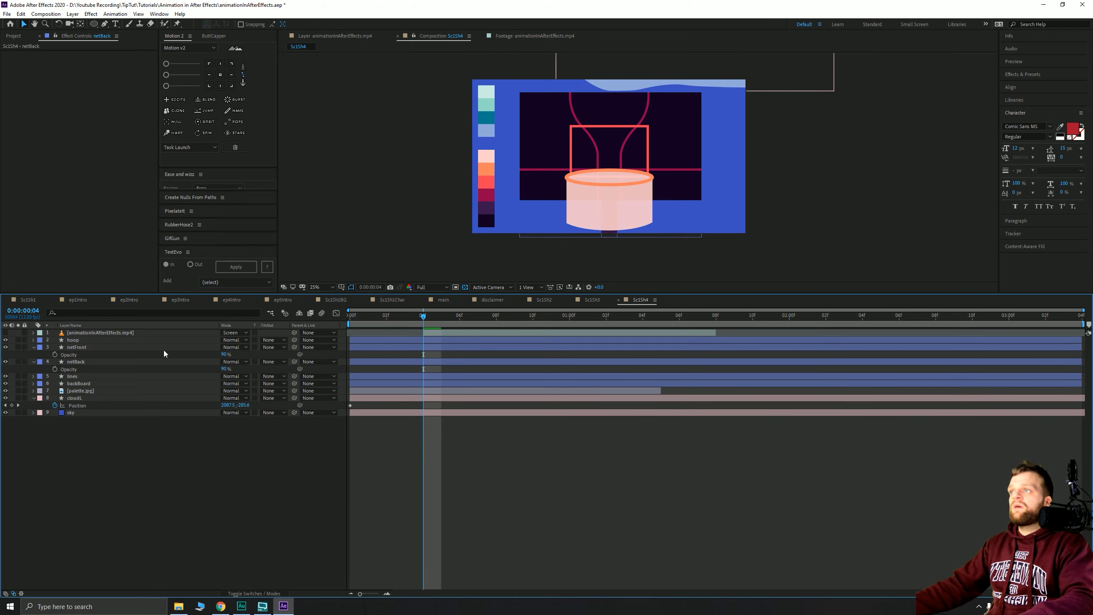
- Set netBack alone back to 80% opacity and turn the sketch video back on
left_click(80, 362)
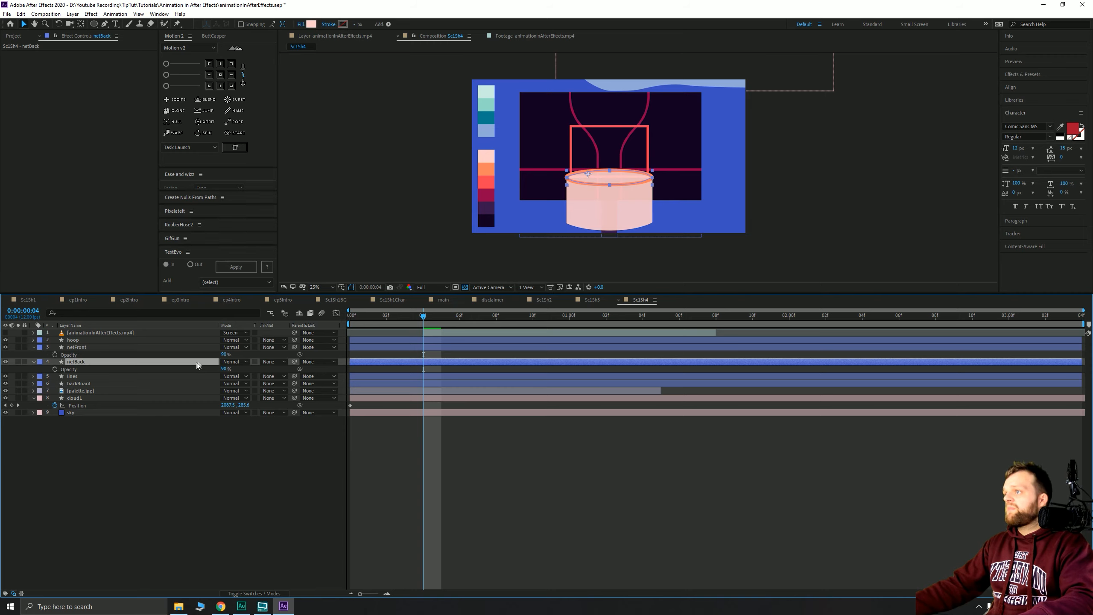
type("80")
key("Return")
left_click(430, 472)
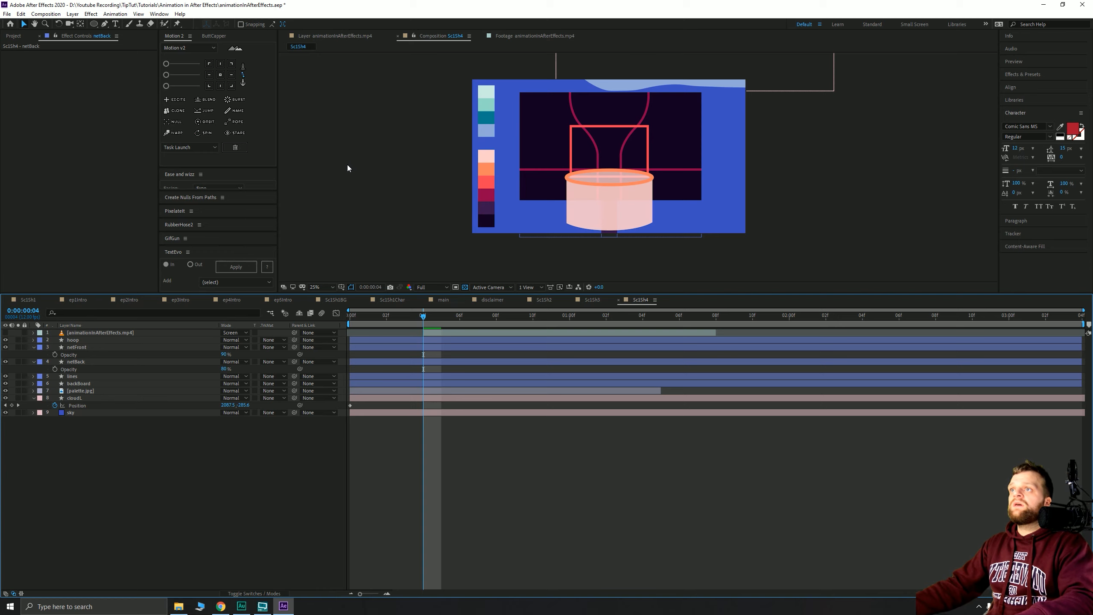
left_click_drag(415, 166, 408, 176)
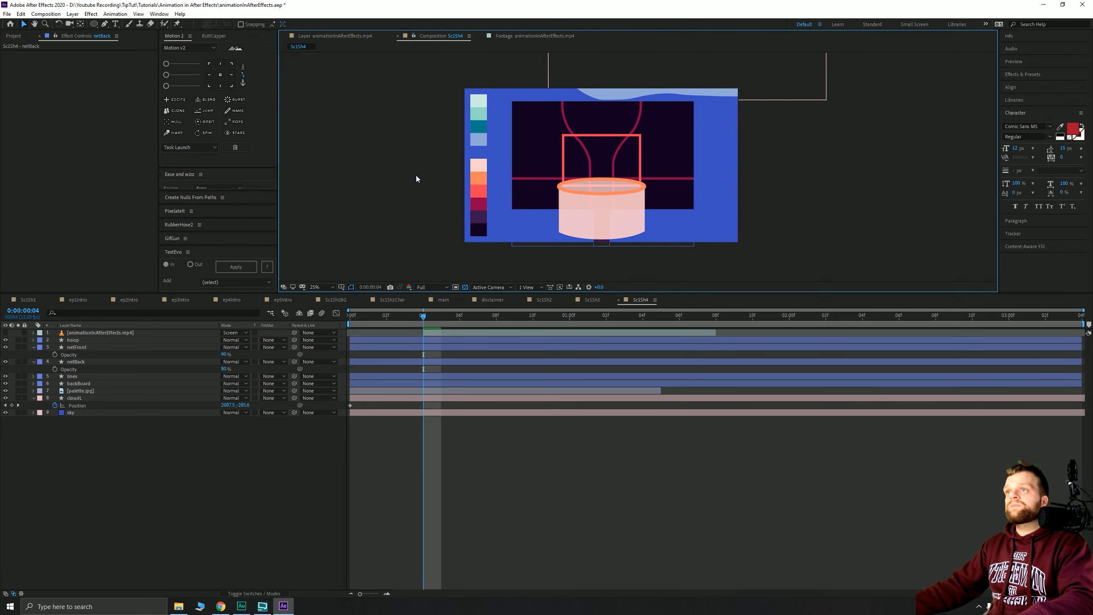
left_click_drag(419, 316, 517, 339)
left_click(5, 332)
- Hide the sketch reference video again
left_click(89, 334)
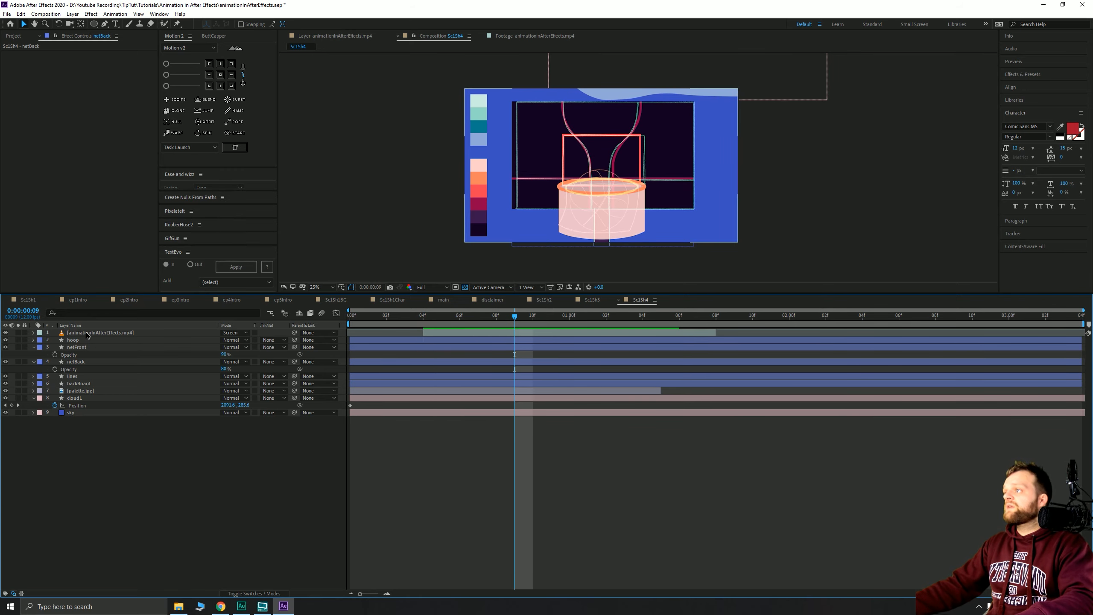
left_click(3, 332)
left_click(6, 333)
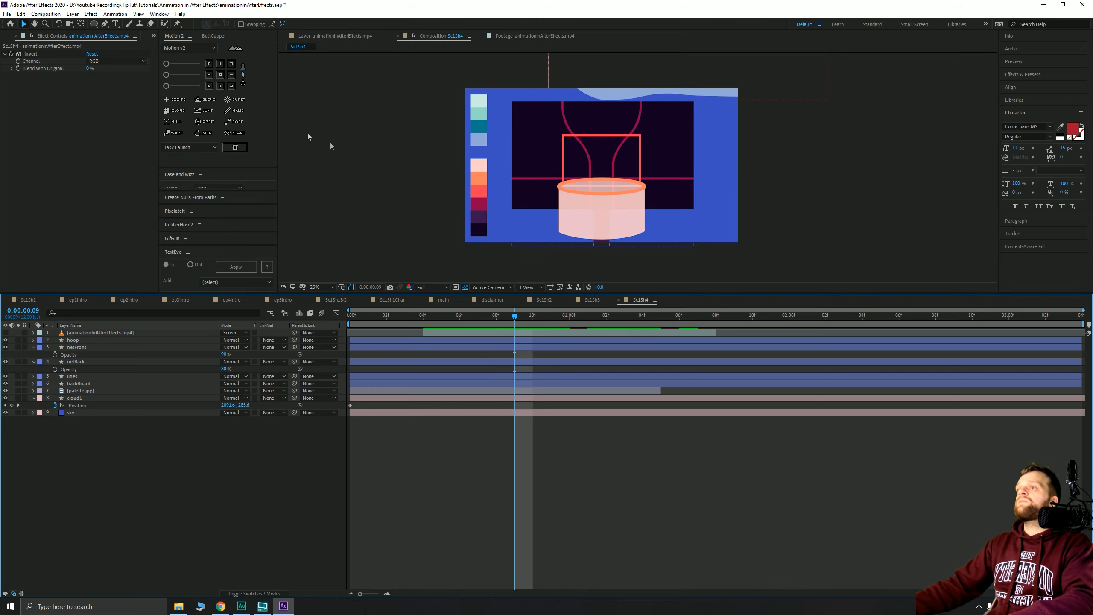
key("q")
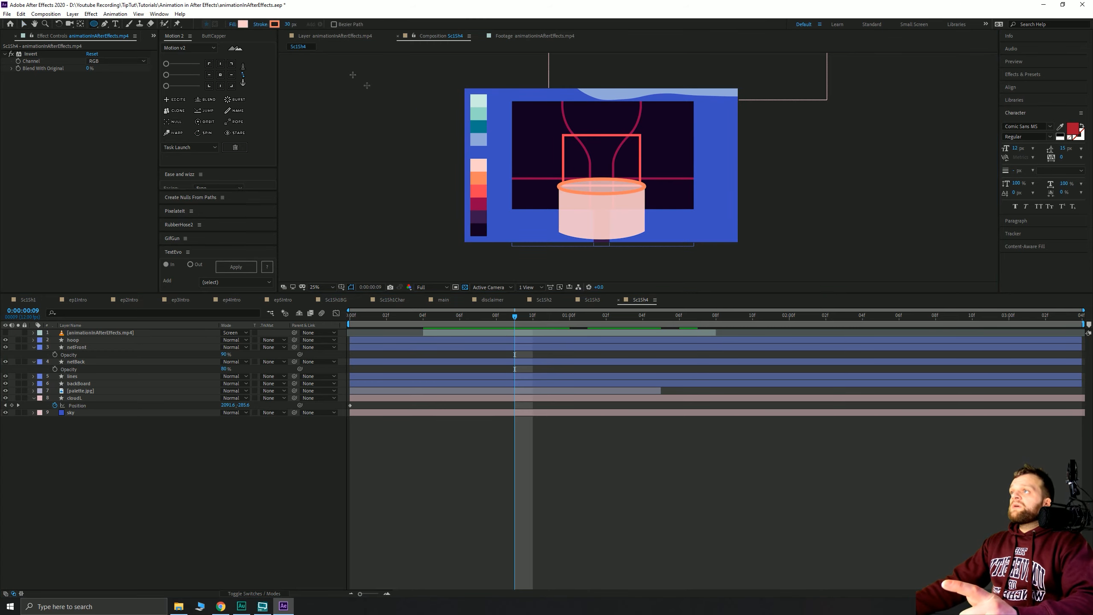
- Give the netFront and netBack layers the Orange label colour
left_click(76, 348)
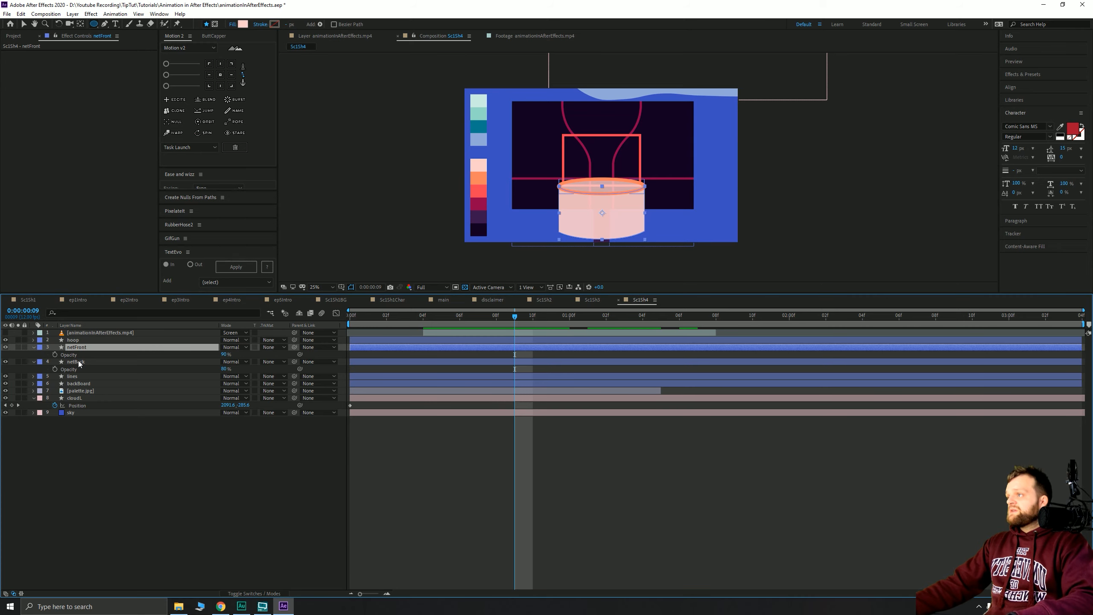
left_click(75, 362, "shift")
left_click(40, 347)
left_click(104, 432)
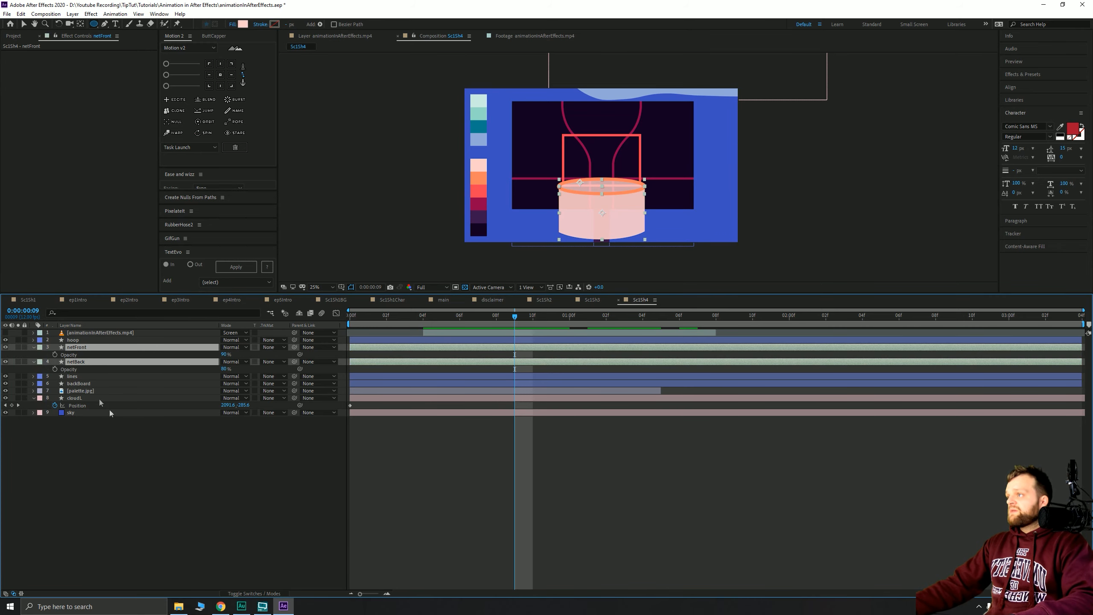
left_click(40, 347)
left_click(65, 477)
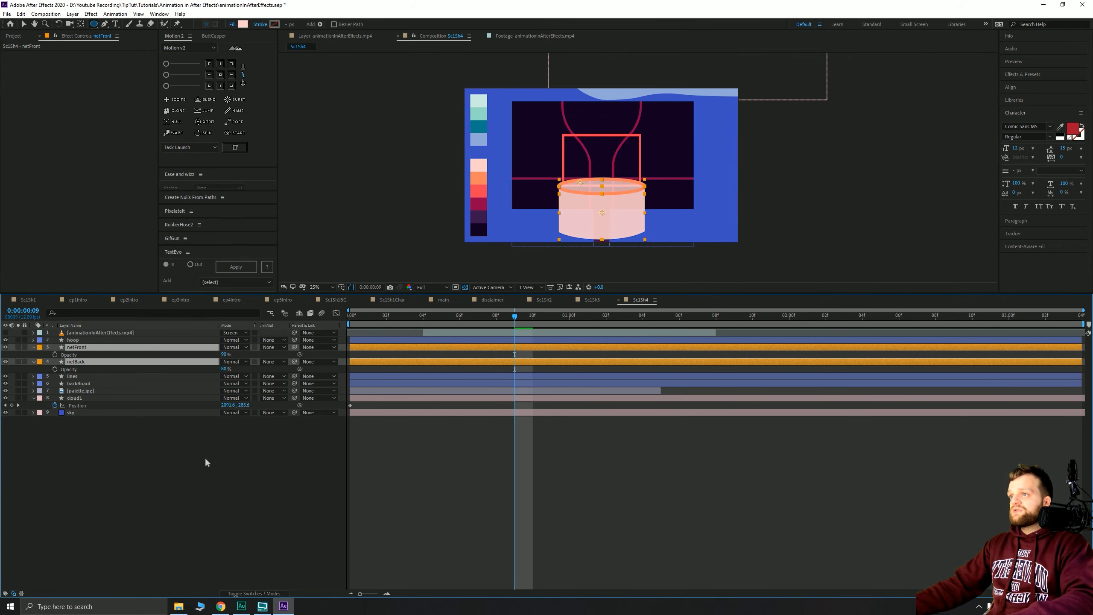
- Label layers 5–9 Blue and draw a circle above the hoop inside the backboard
left_click_drag(165, 465, 116, 308)
key("u")
left_click(167, 466)
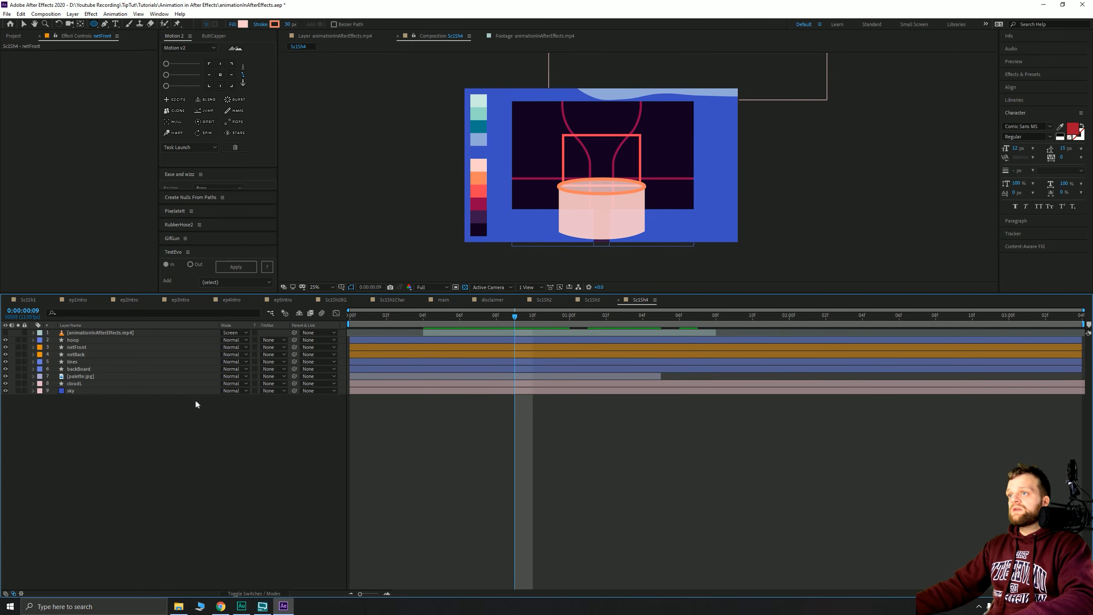
left_click_drag(125, 439, 52, 361)
left_click(39, 362)
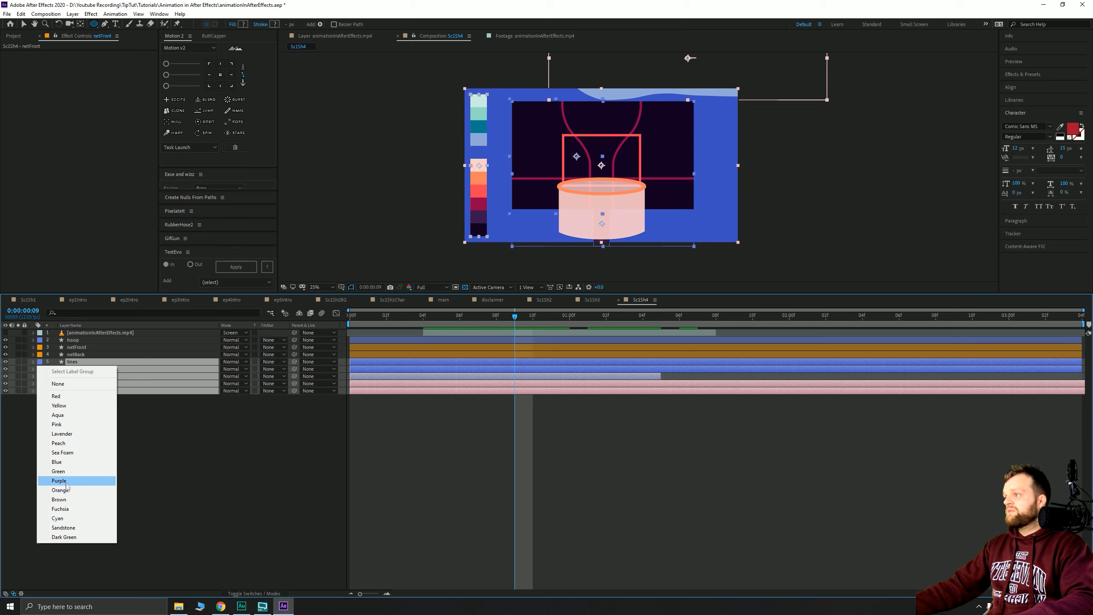
left_click(68, 462)
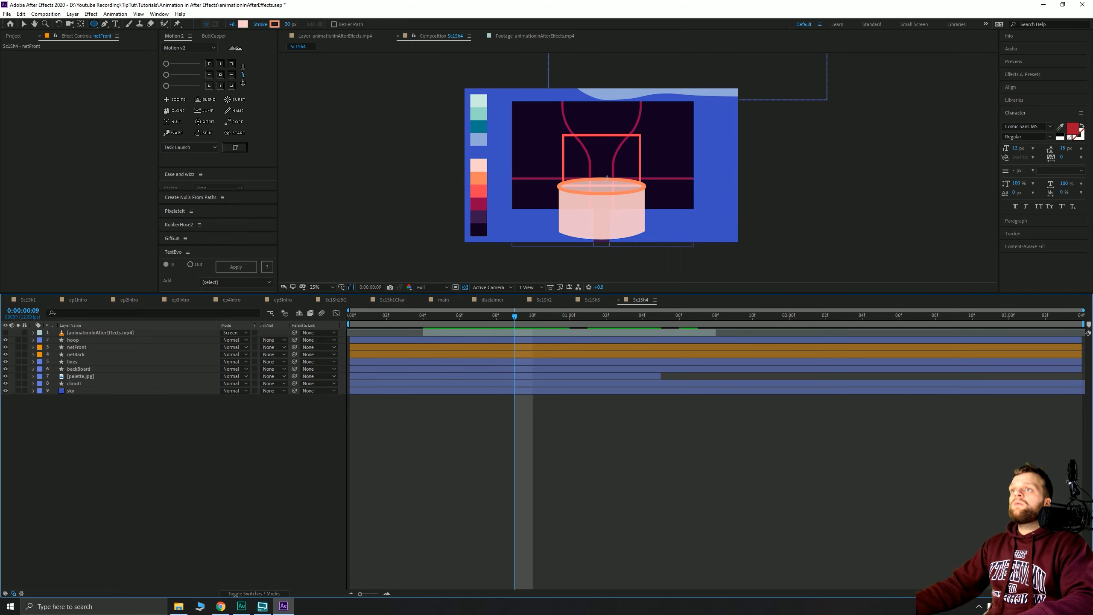
left_click_drag(602, 179, 575, 139)
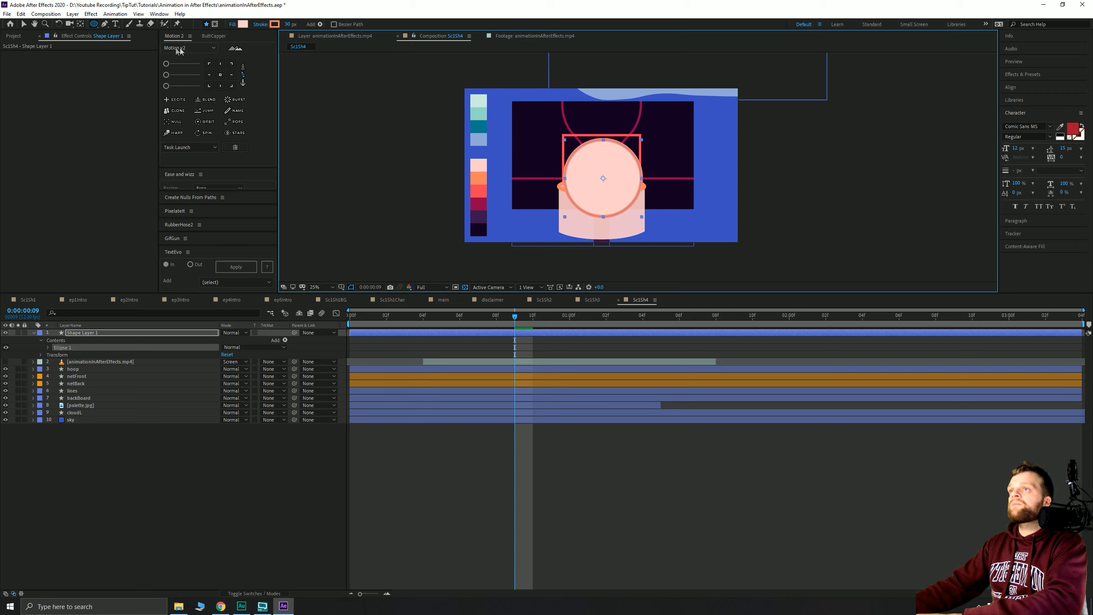
- Set the circle's stroke to None and its fill to the red palette colour
left_click(24, 24)
left_click(345, 26, "alt")
left_click(346, 25, "alt")
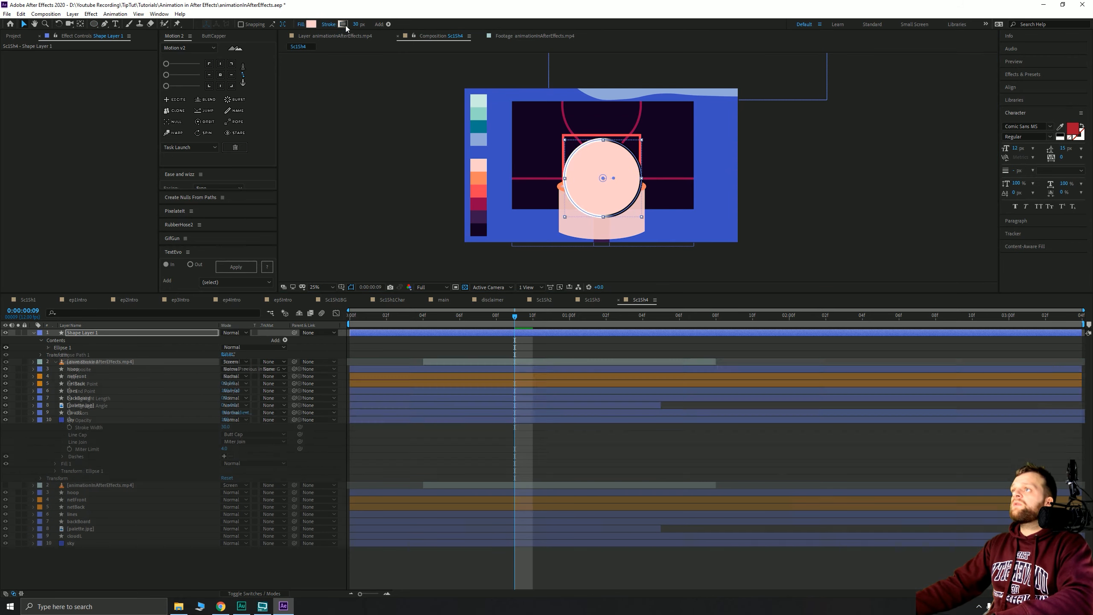
left_click(345, 25, "alt")
left_click(310, 26)
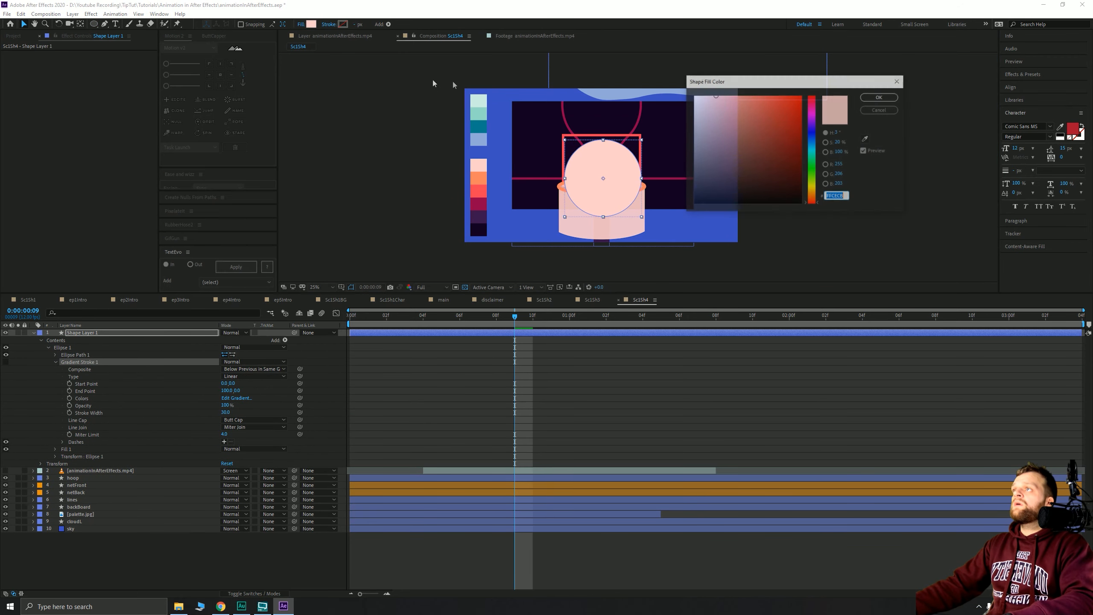
left_click(865, 138)
left_click(481, 189)
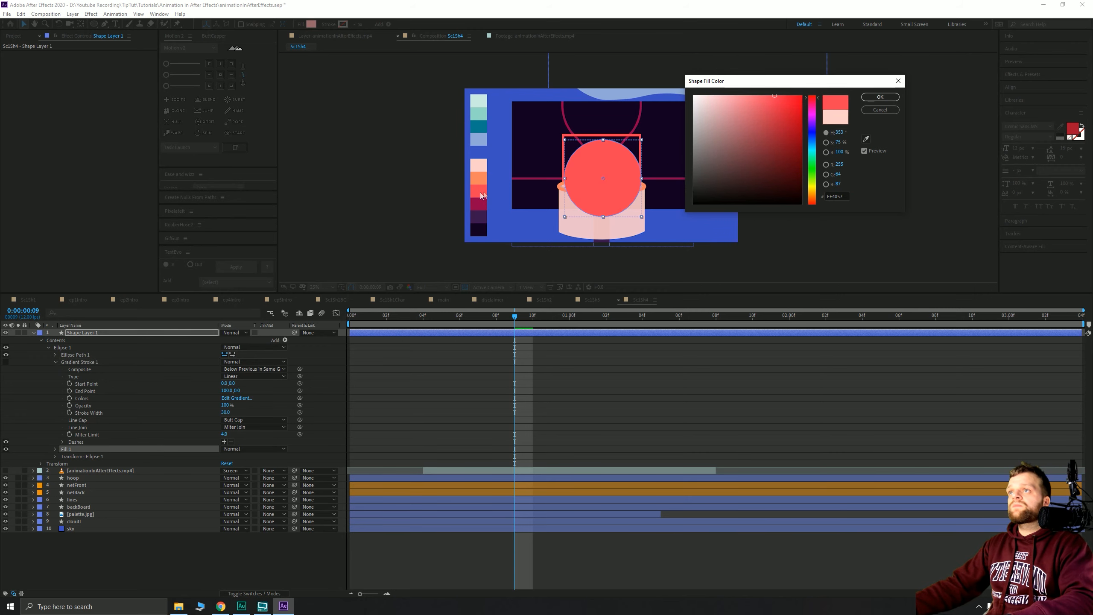
left_click(880, 97)
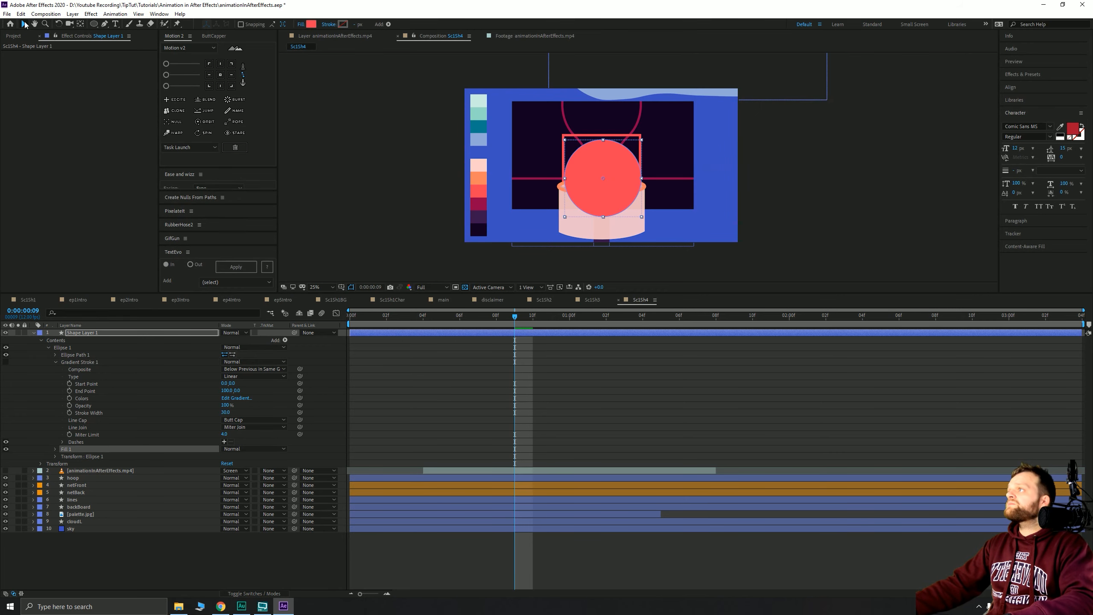
- Rename the circle layer bBall and move it between netFront and netBack
key("u")
key("b")
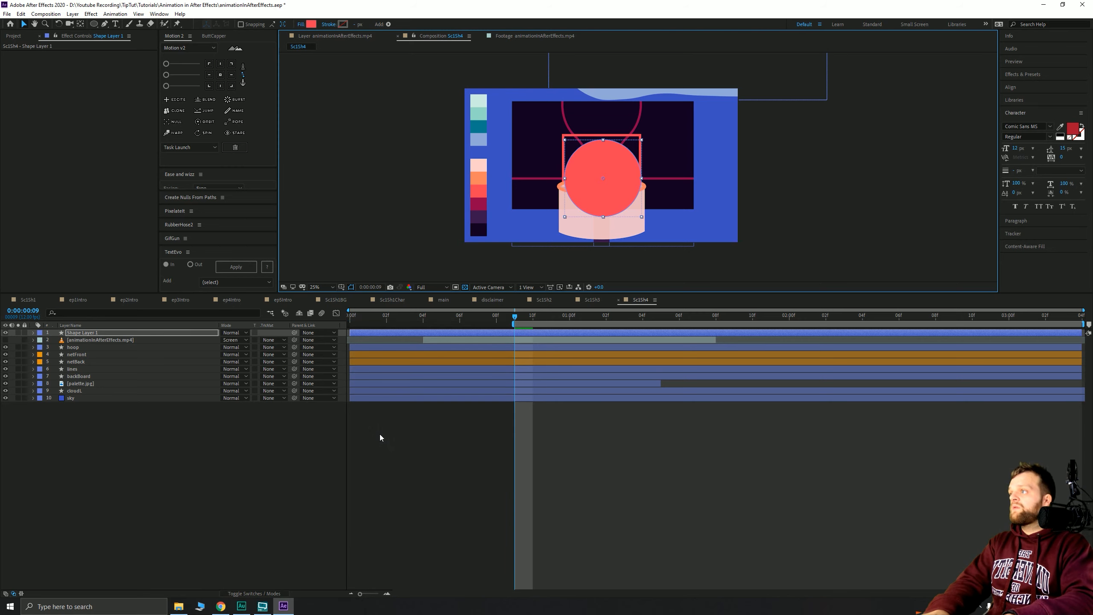
key("a")
left_click(379, 434)
left_click(97, 333)
key("Return")
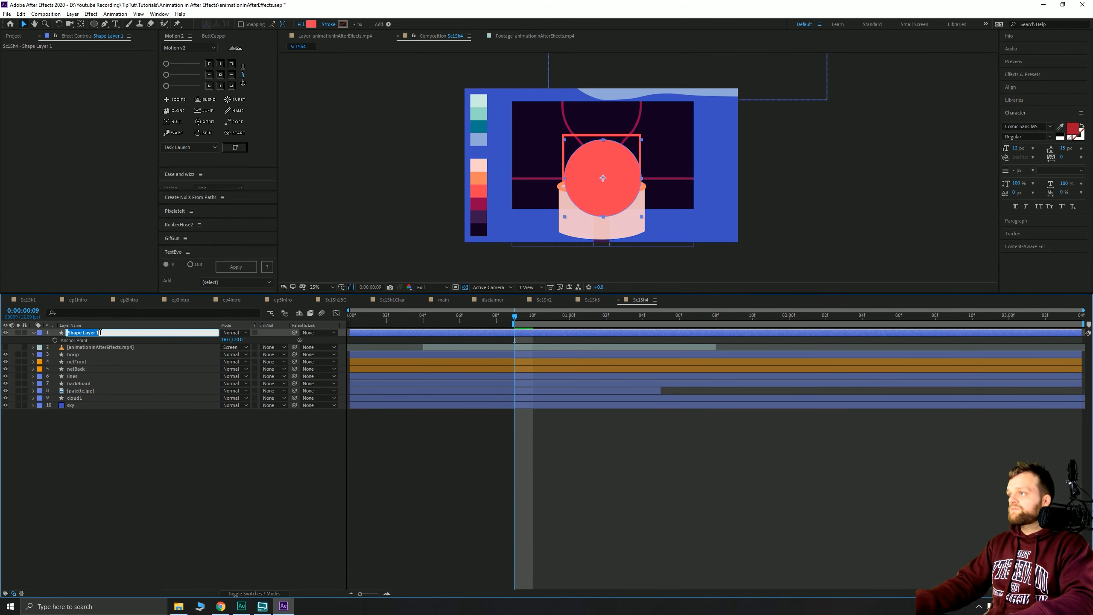
type("bBall")
key("Return")
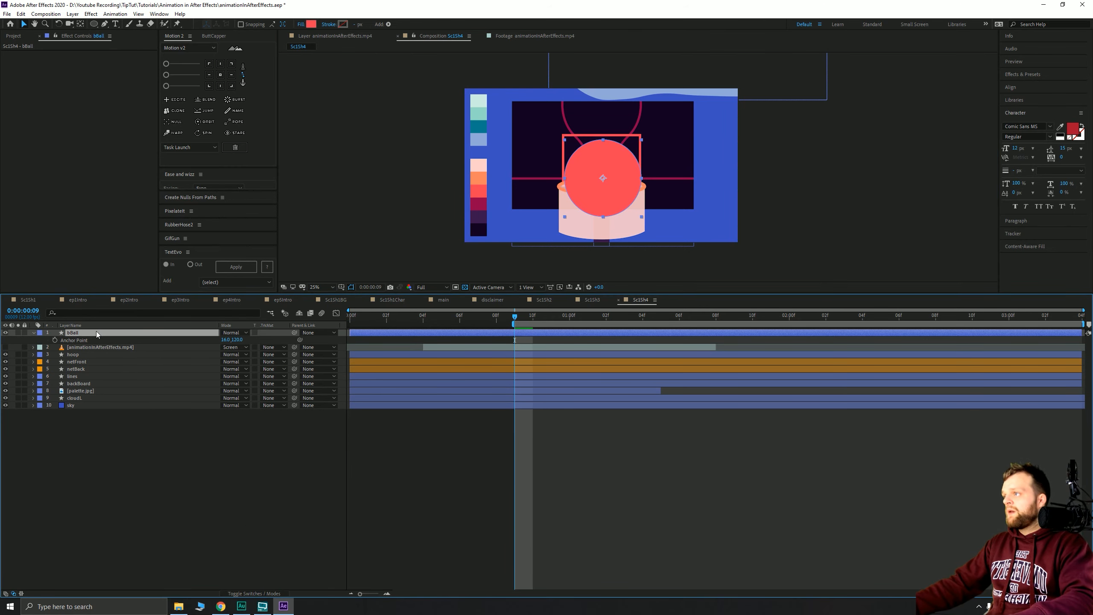
left_click_drag(95, 331, 88, 367)
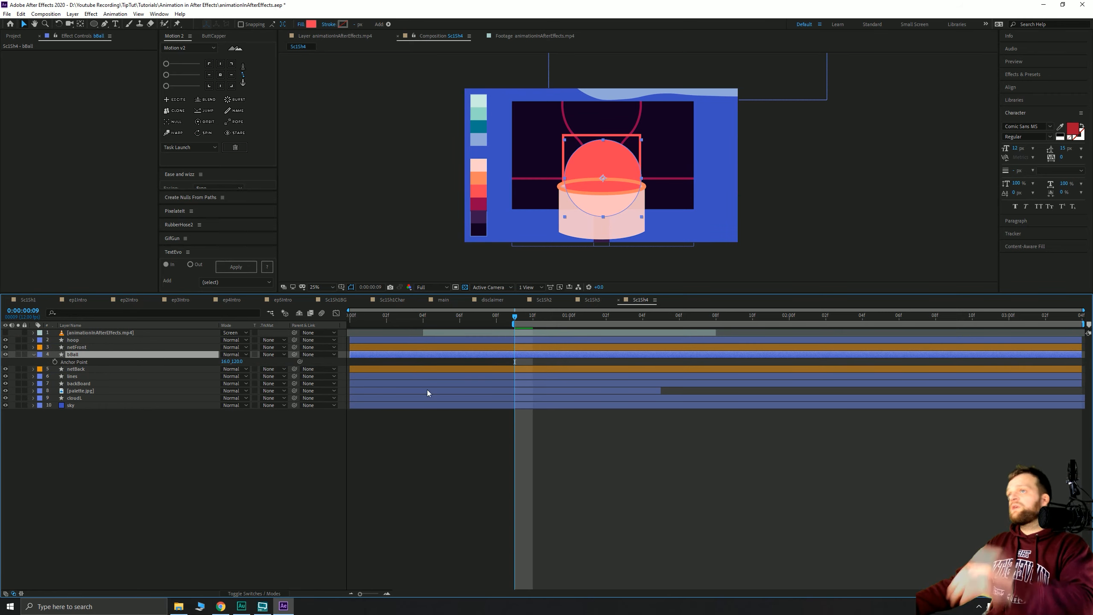
left_click(77, 340)
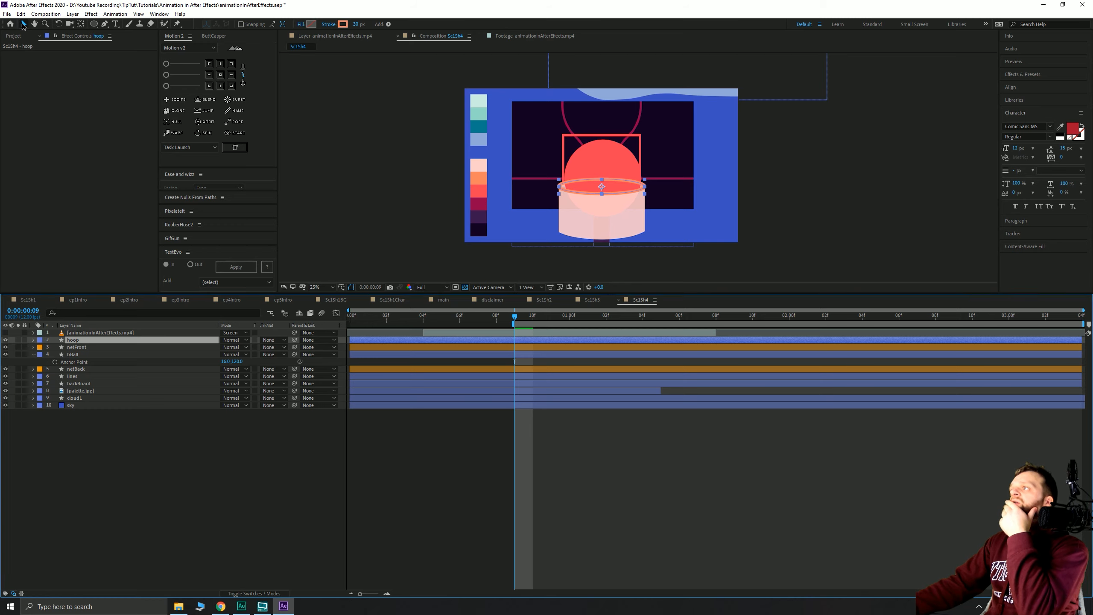
- Expand the hoop layer and set the Pen tool to create masks on it
left_click(34, 339)
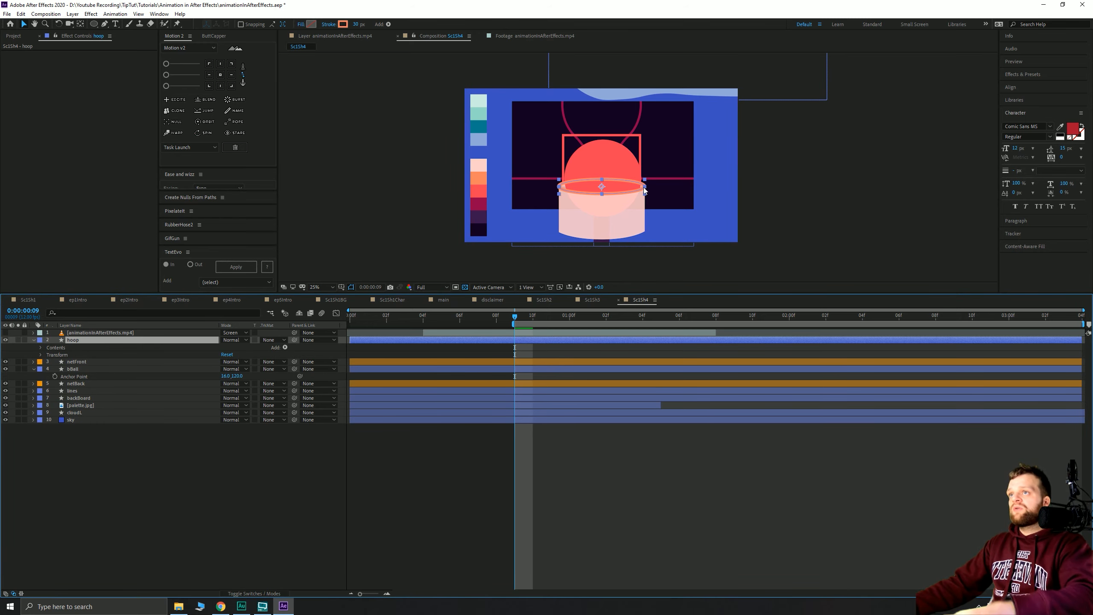
scroll(564, 218, "up", 2)
left_click_drag(564, 219, 591, 186)
left_click(104, 25)
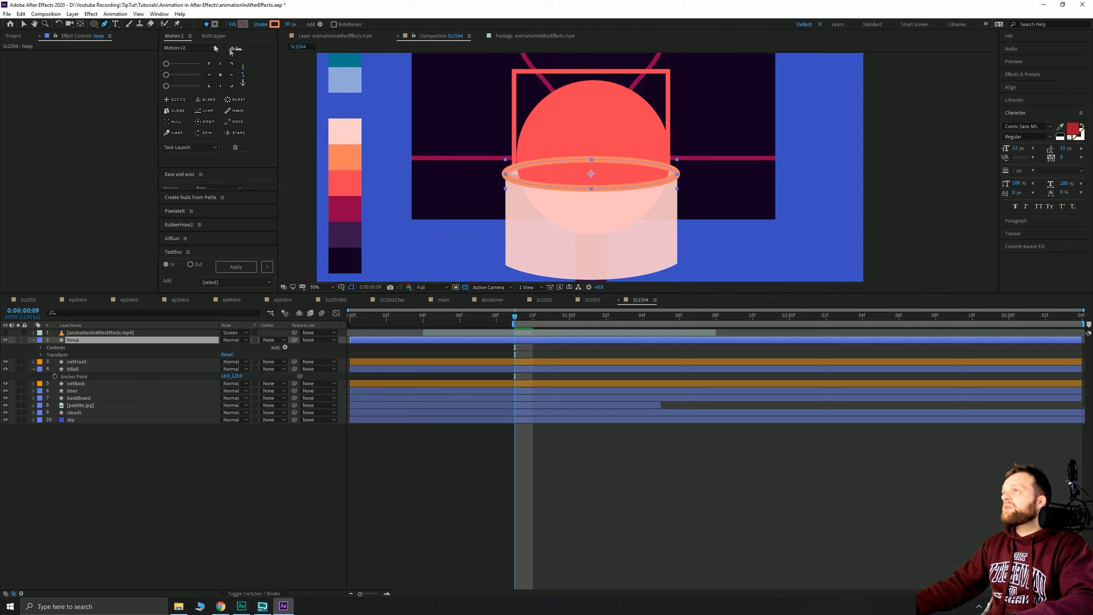
left_click(275, 25, "alt")
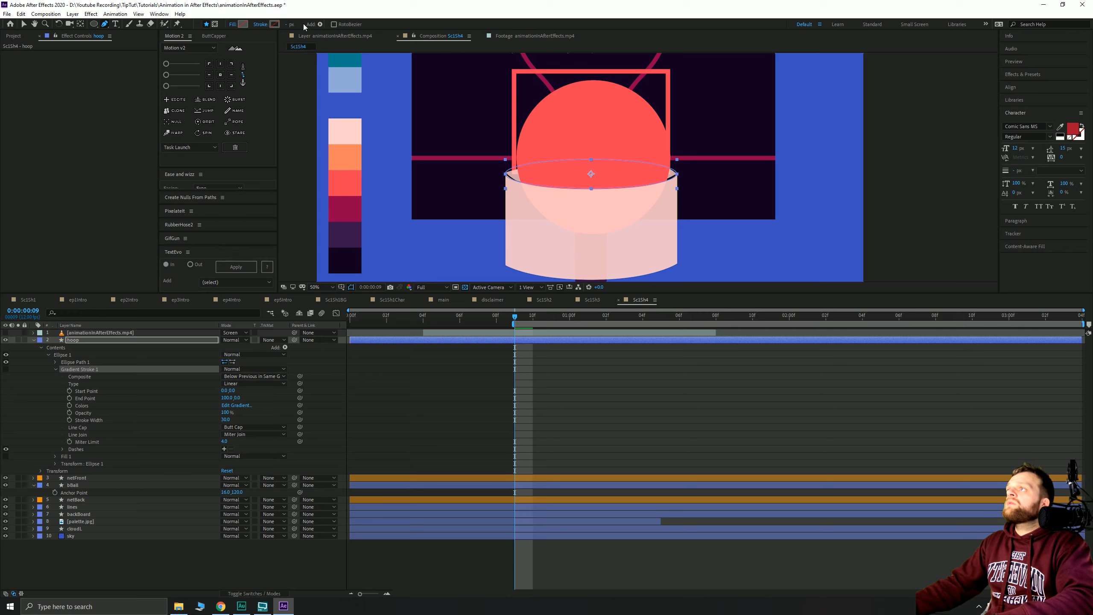
key("ctrl+z")
key("ctrl+z")
key("ctrl+z")
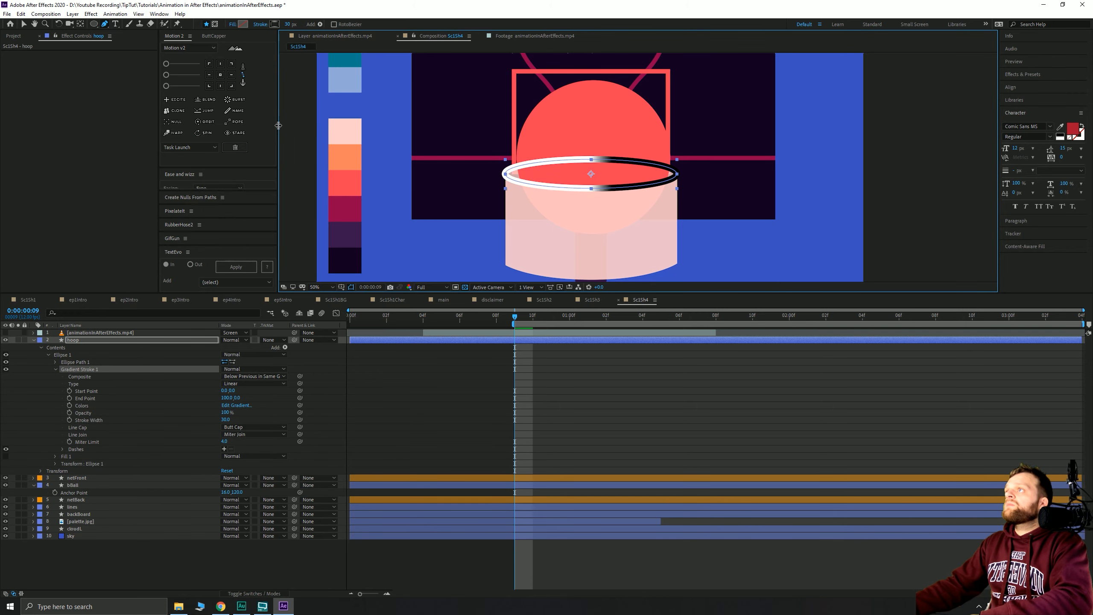
left_click(113, 478)
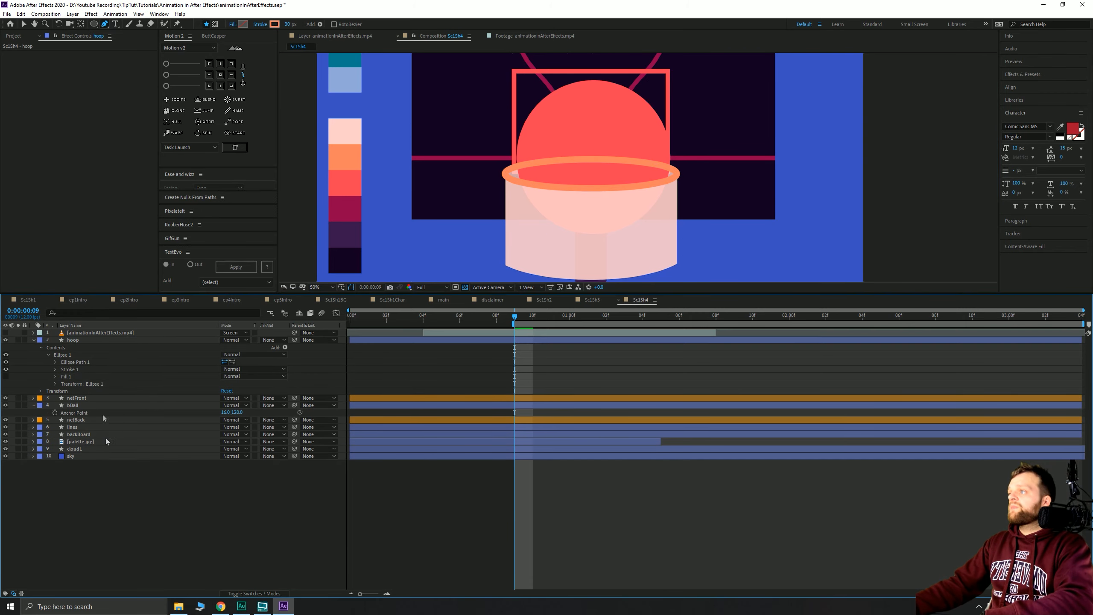
left_click(68, 339)
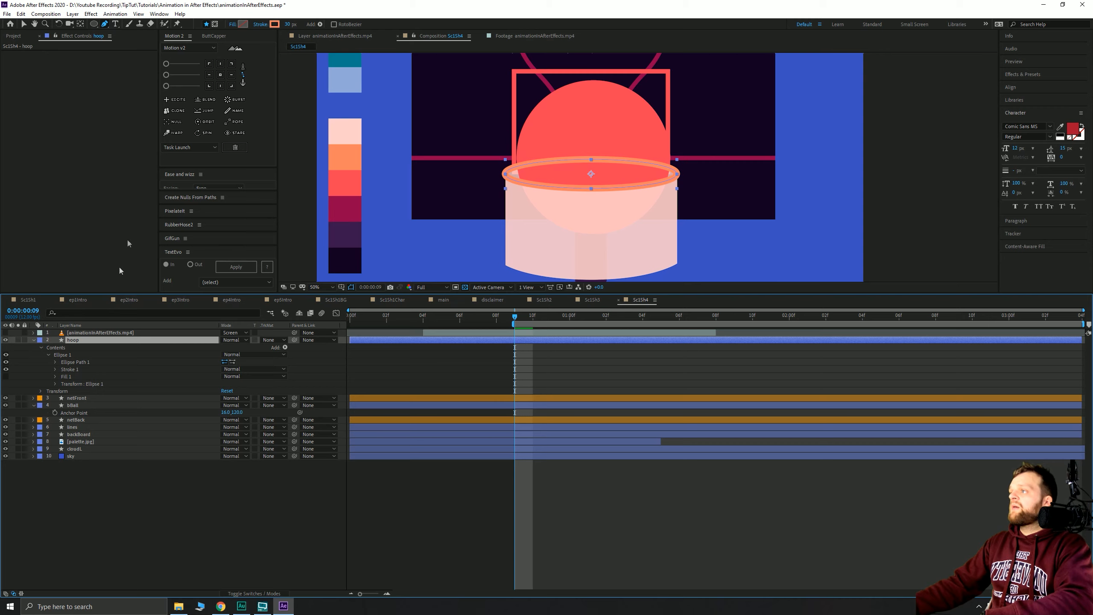
left_click(216, 24)
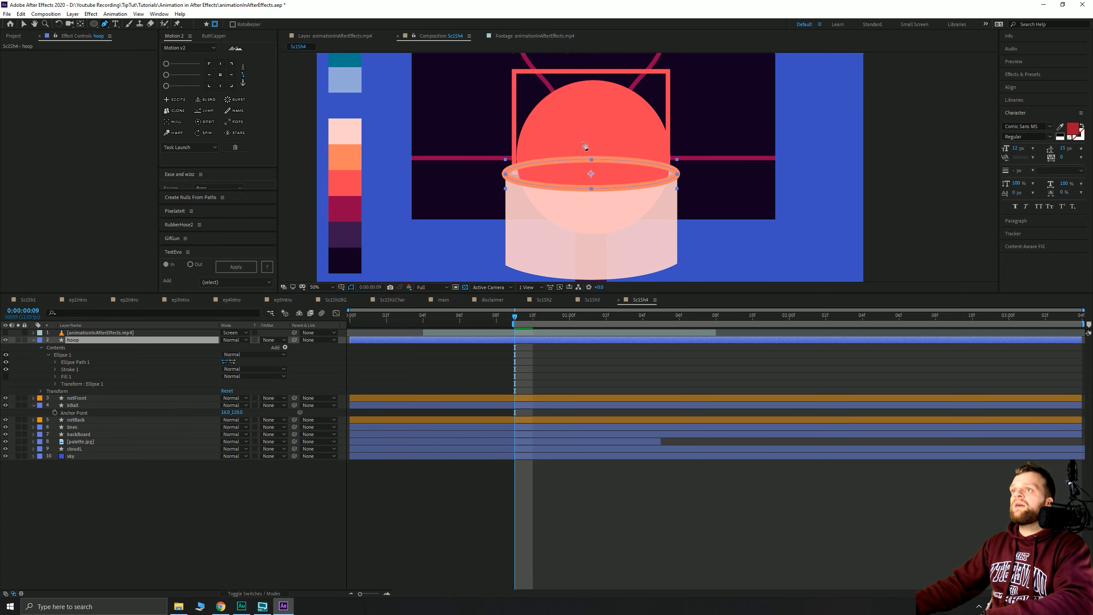
- Draw a closed curved mask around the rim's lower front arc
scroll(585, 147, "up", 2)
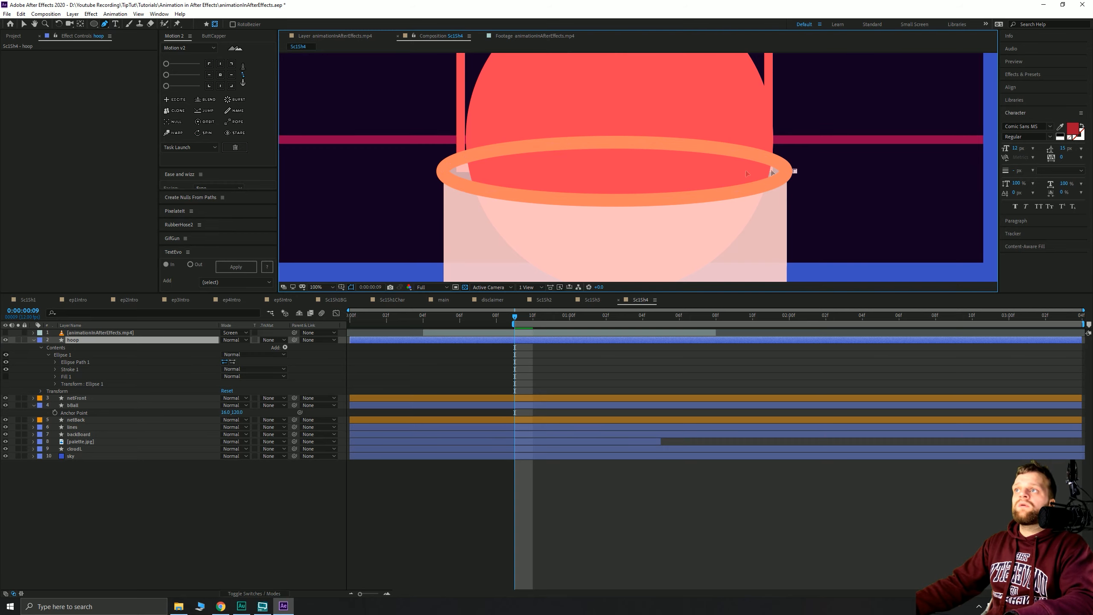
left_click(432, 171)
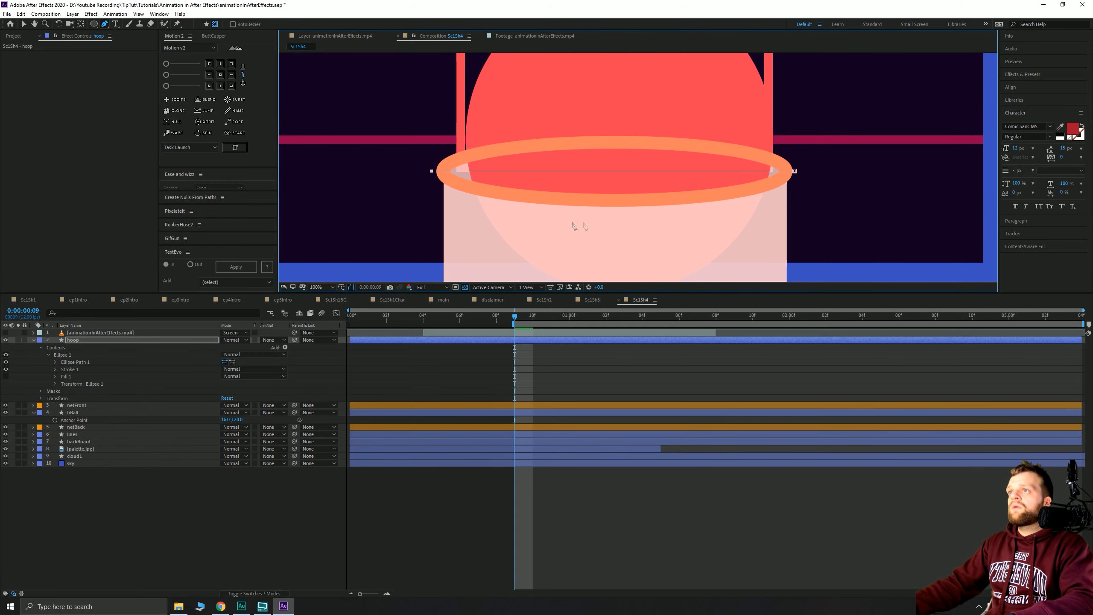
left_click_drag(619, 211, 817, 211)
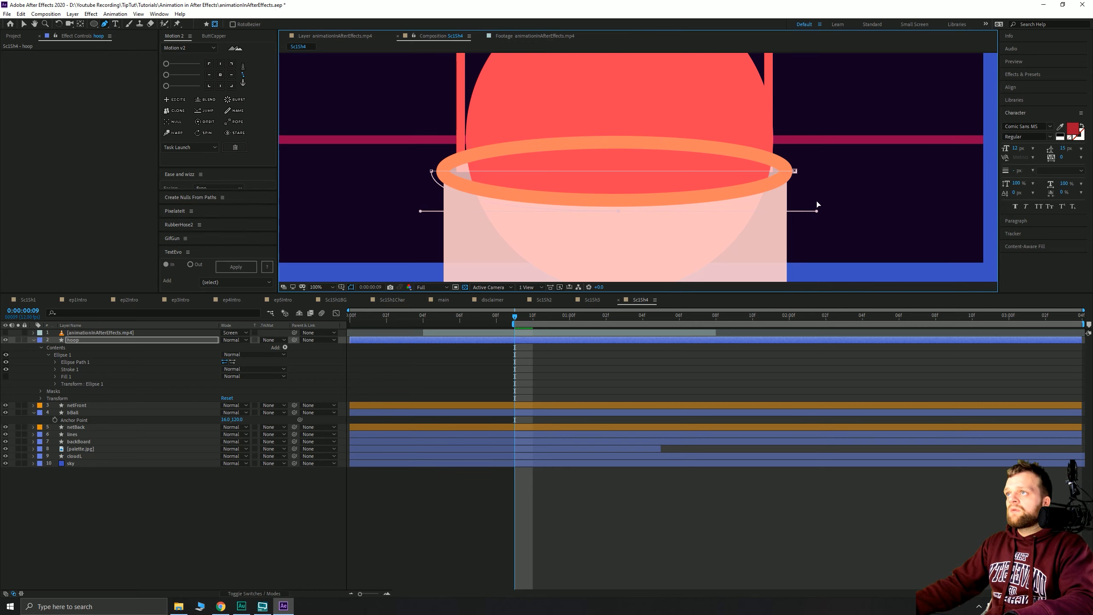
left_click(795, 171)
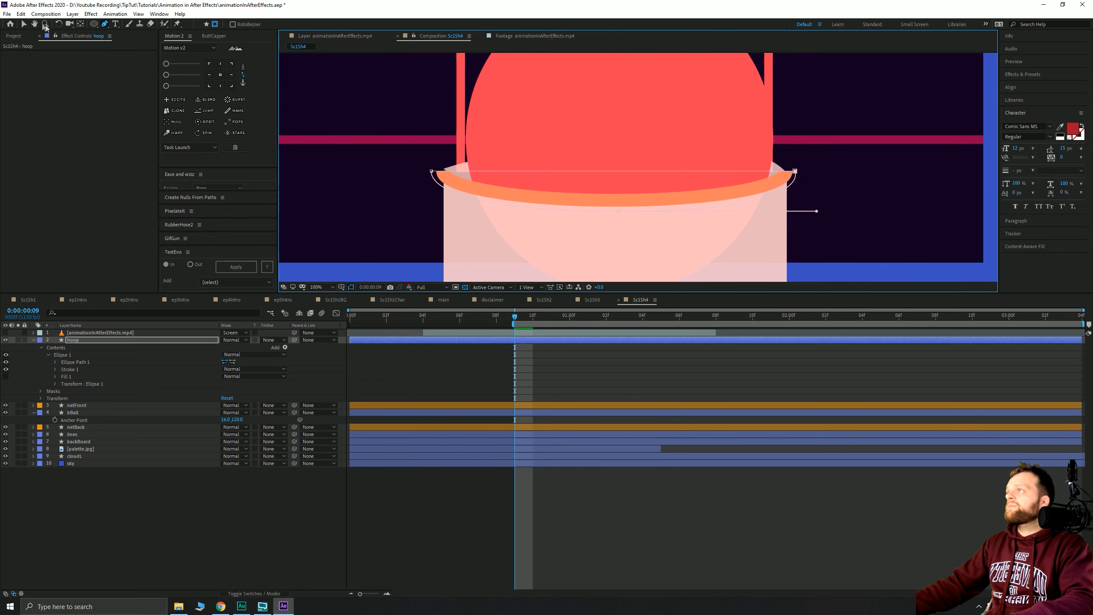
left_click(23, 24)
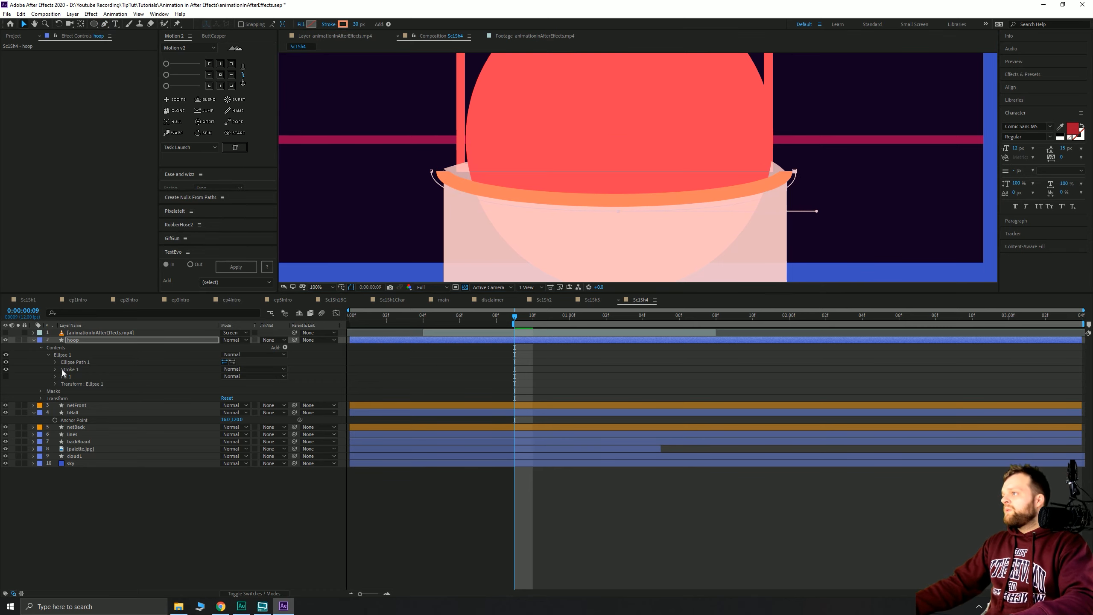
left_click(51, 354)
left_click(48, 354)
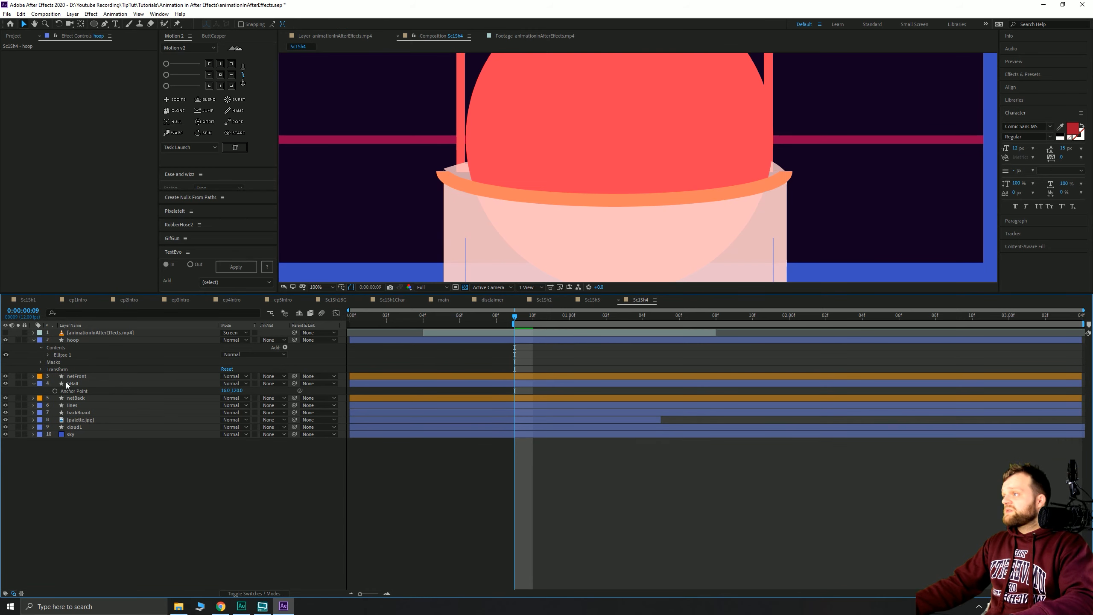
left_click(48, 355)
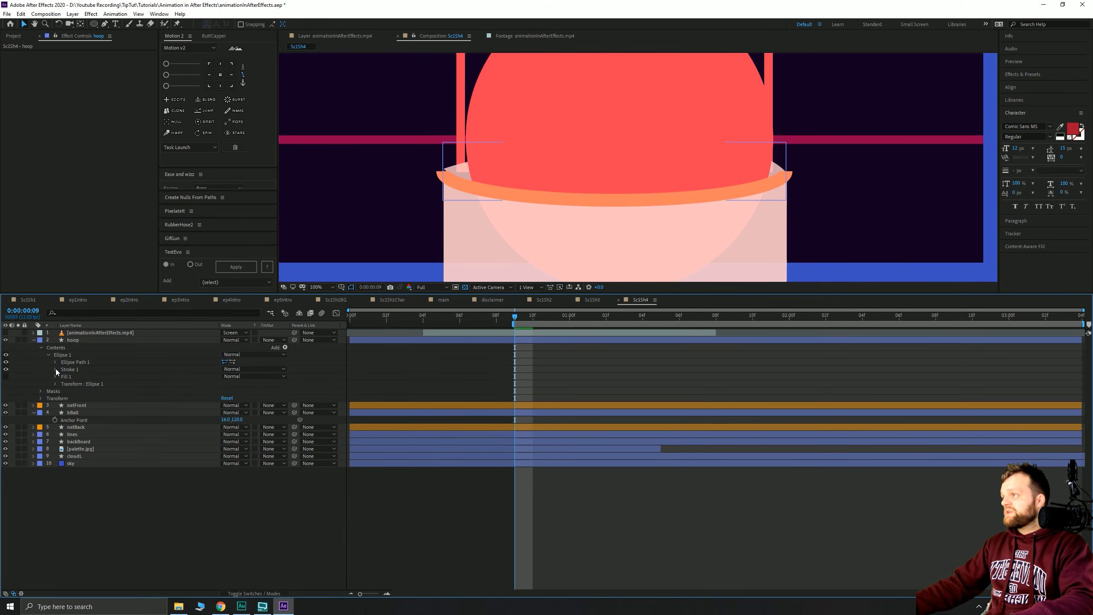
- Give the hoop layer's Mask 1 a feather of 4 pixels
left_click(42, 391)
left_click(49, 398)
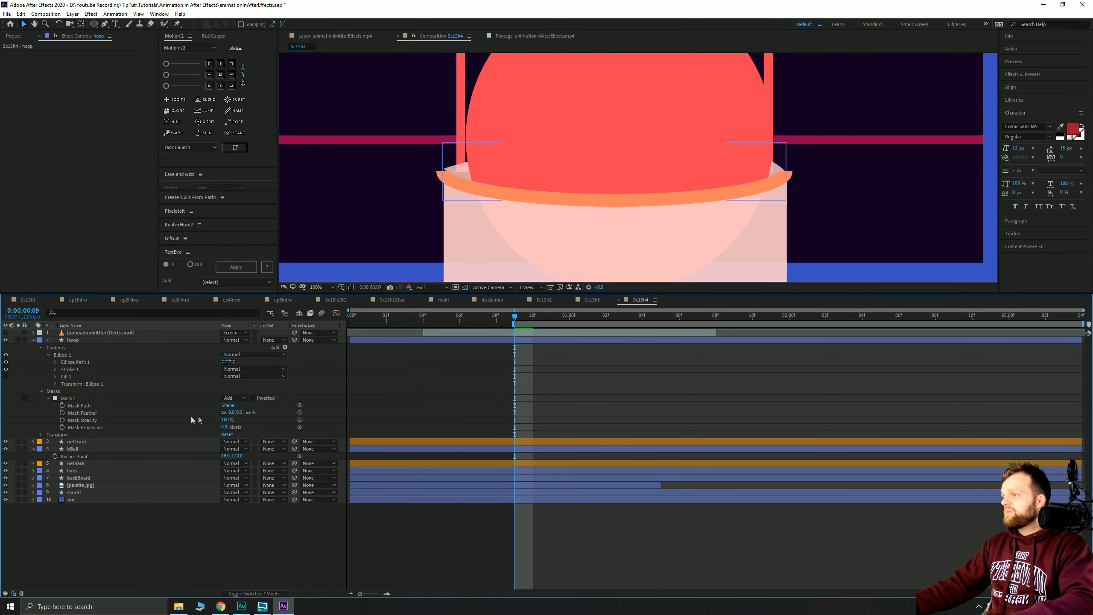
left_click(236, 412)
type("4")
key("Return")
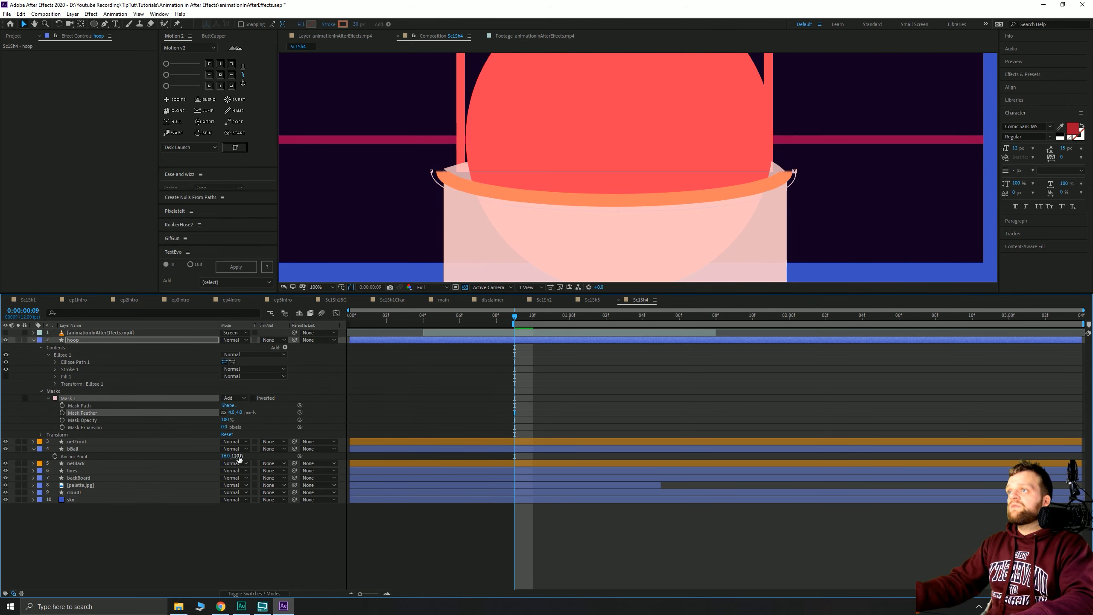
- Rename the hoop layer to 'hoopFront' and duplicate it
left_click(78, 340)
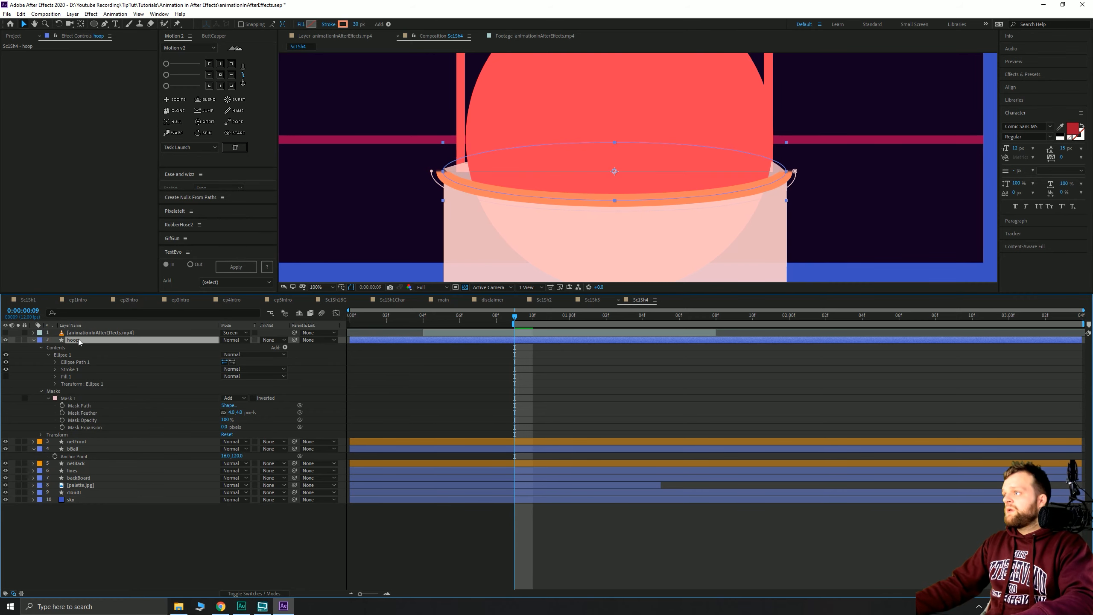
key("Return")
type("hoop")
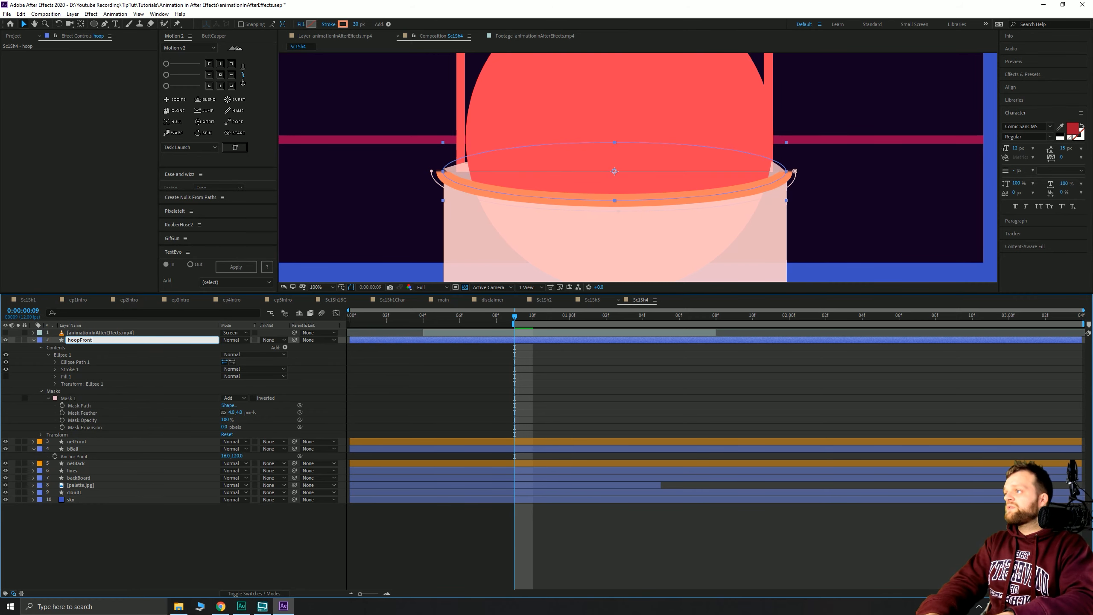
type("Front")
key("Return")
key("ctrl+d")
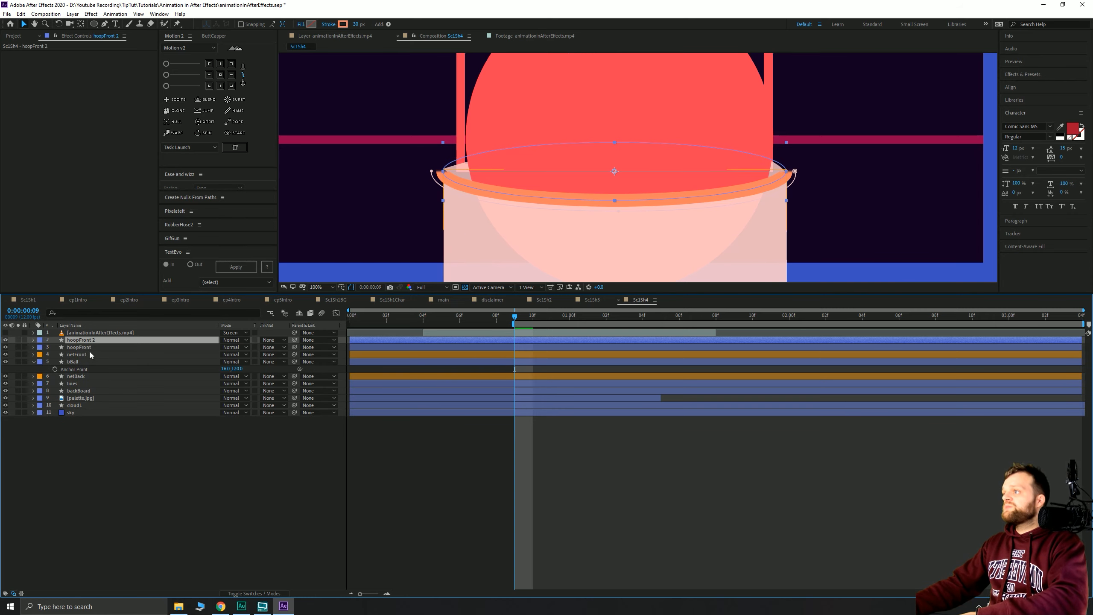
- Move the hoopFront copy below bBall and rename it 'hoopBack'
left_click_drag(79, 342, 116, 369)
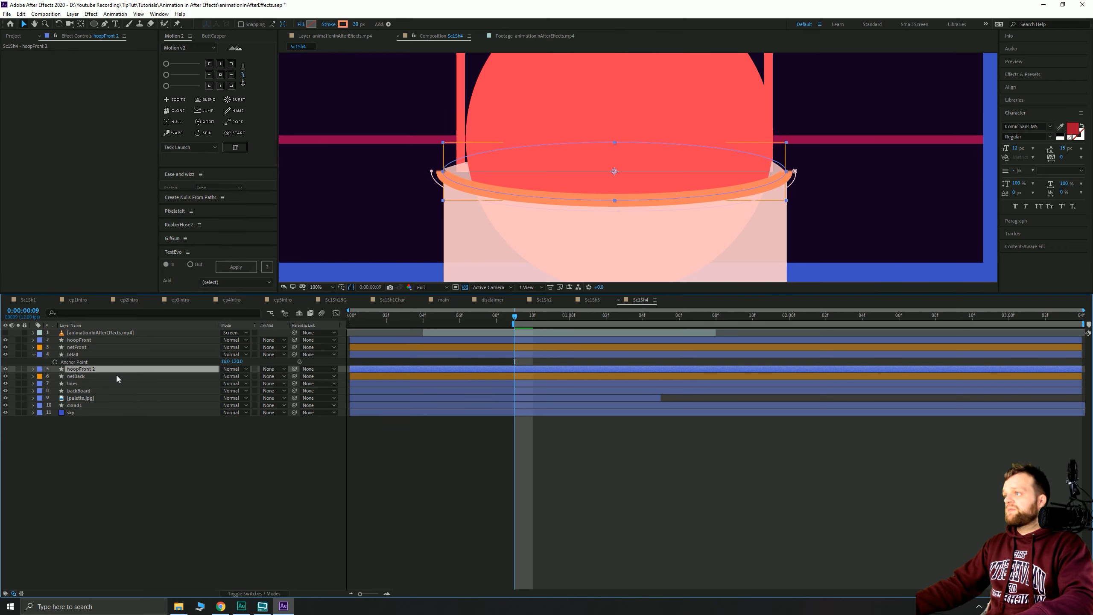
key("Return")
left_click(100, 369)
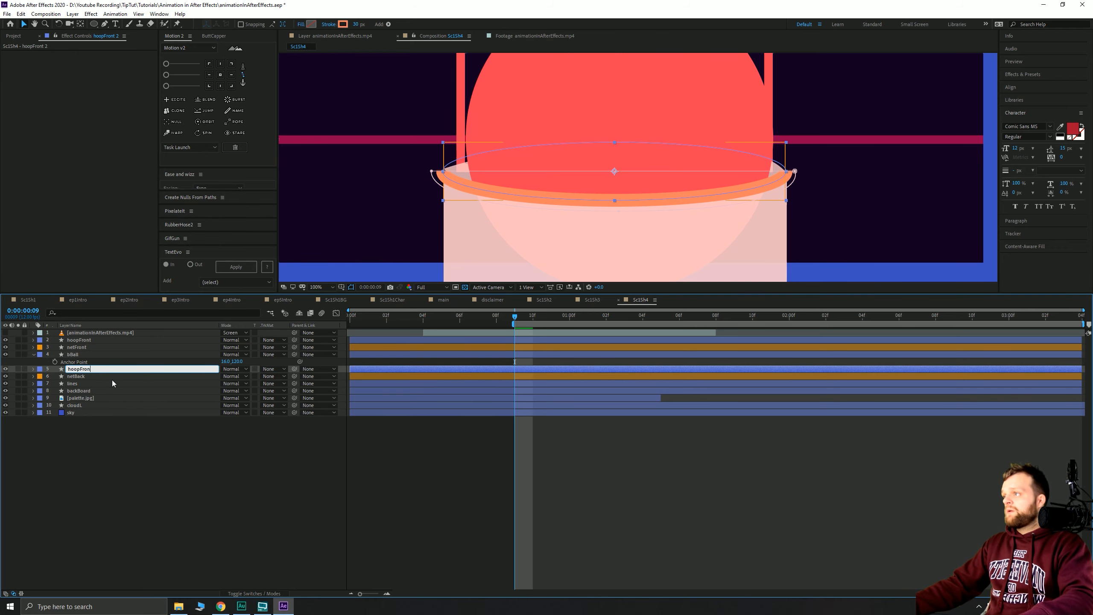
key("BackSpace")
key("BackSpace")
key("BackSpace")
key("BackSpace")
type("Back")
key("Return")
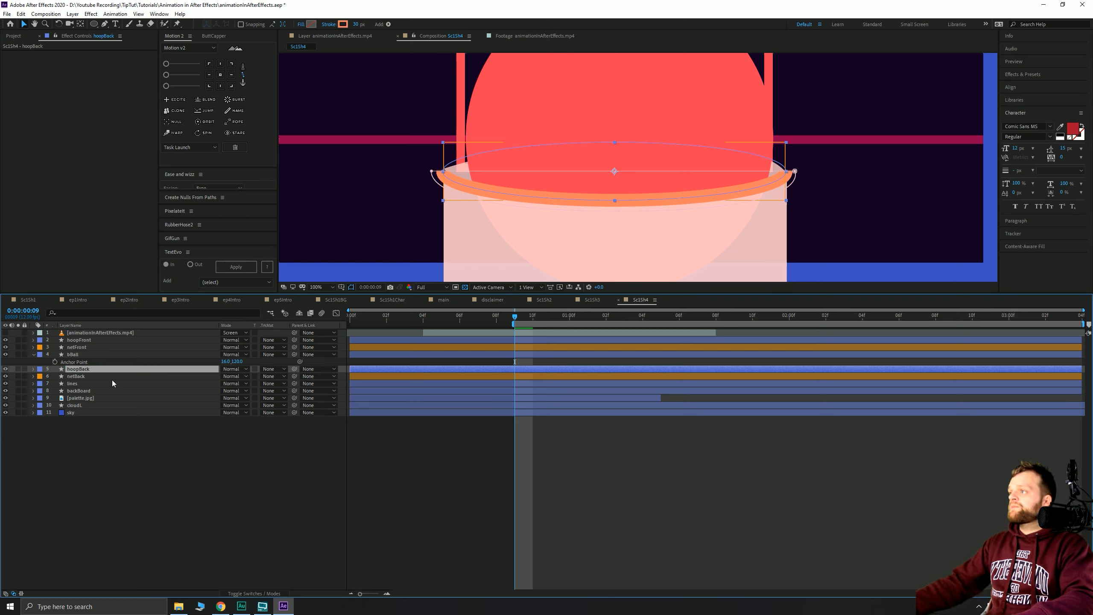
- Set hoopBack's Mask 1 mode to Subtract
left_click(34, 369)
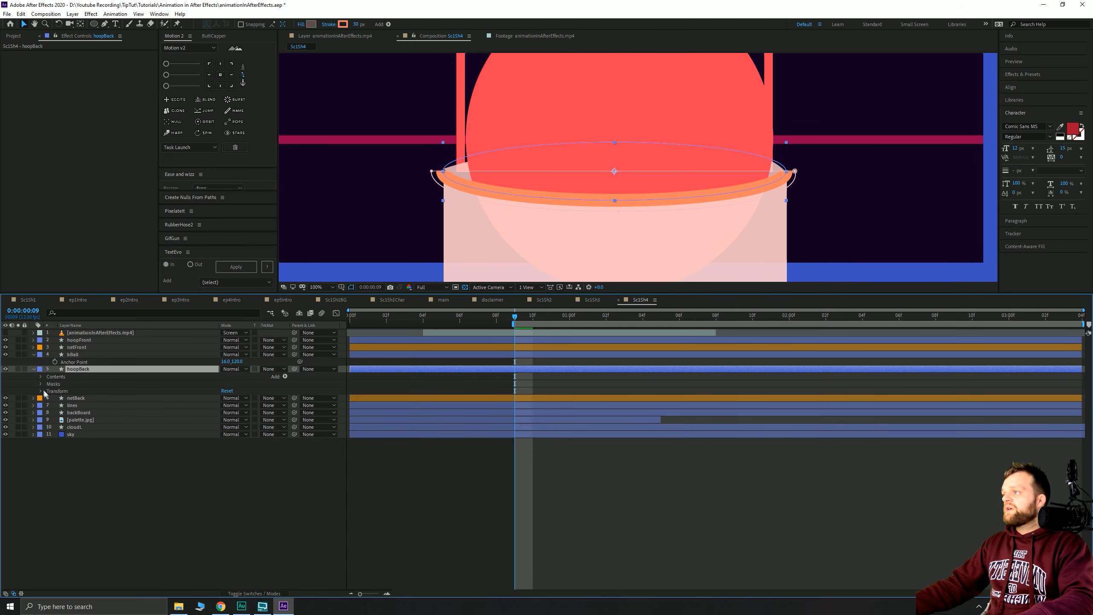
left_click(41, 384)
left_click(234, 391)
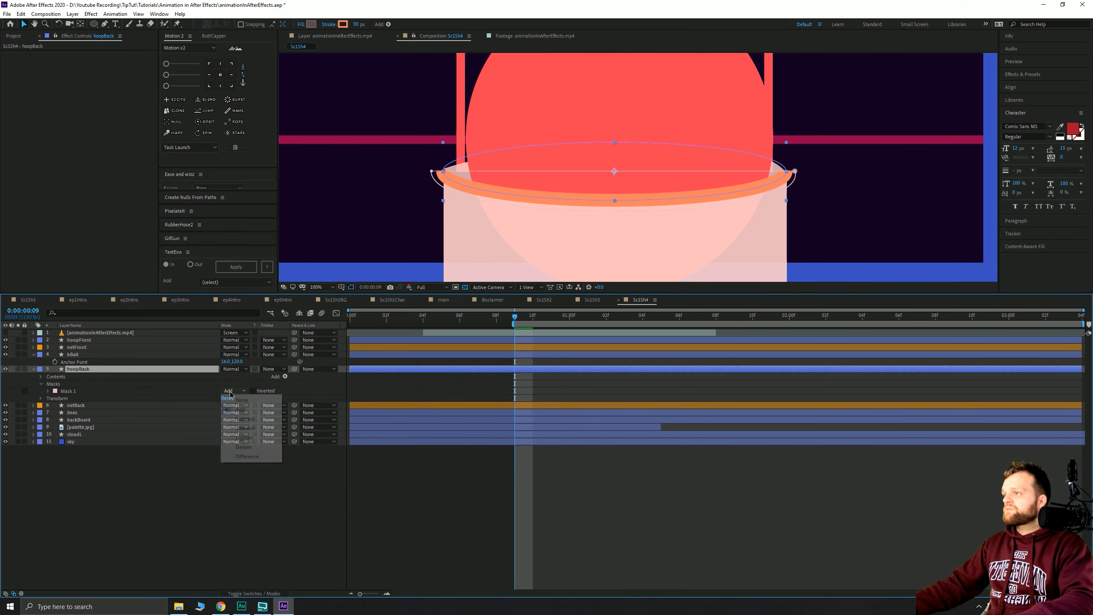
left_click(241, 415)
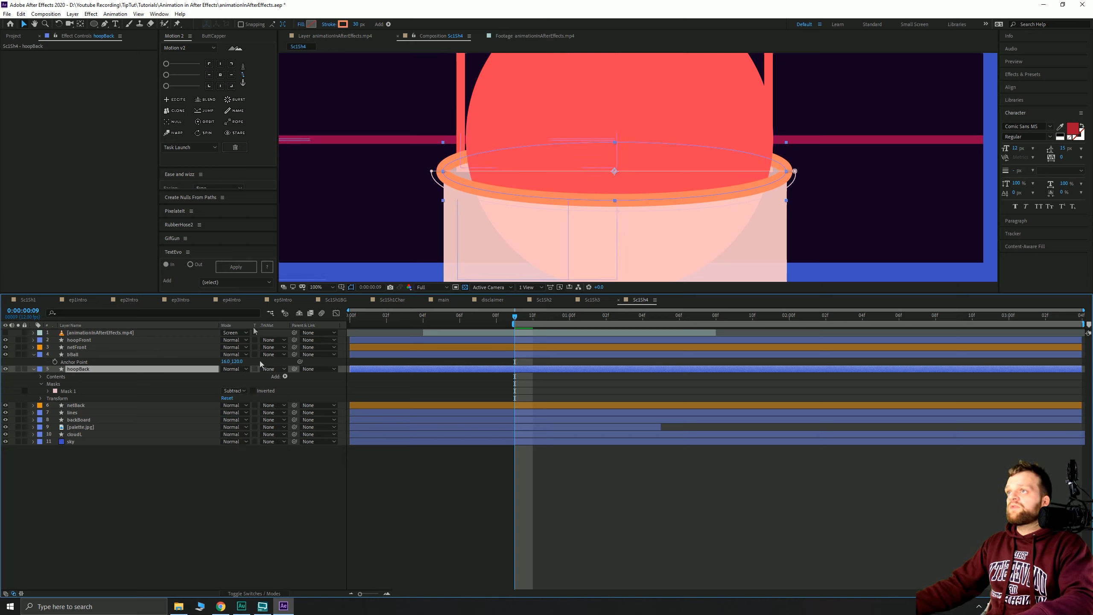
left_click(26, 25)
left_click(760, 482)
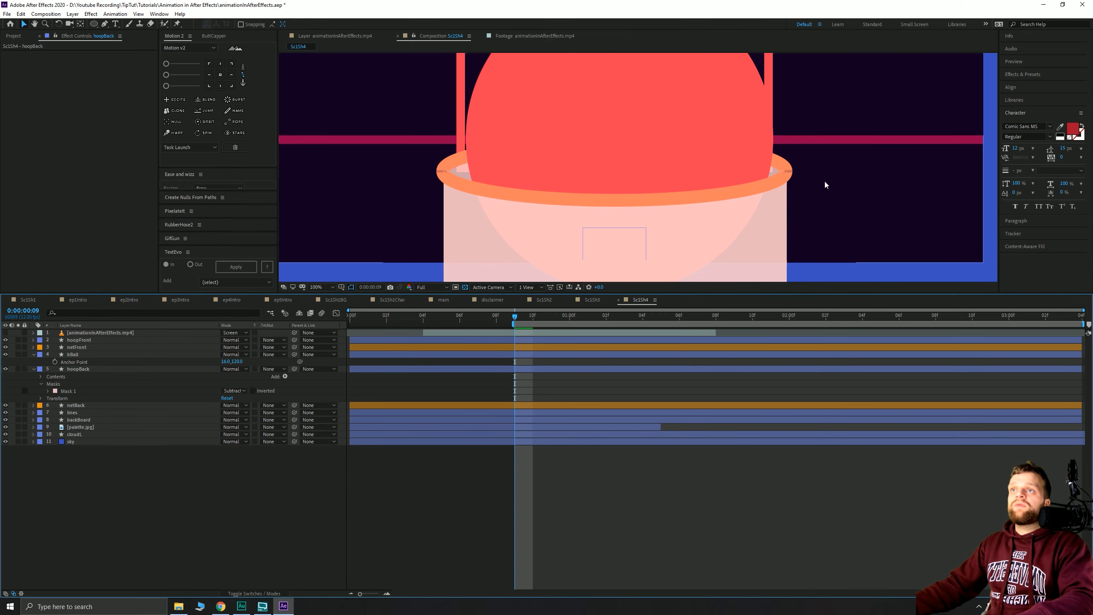
- Set the hoopBack mask feather to 0
left_click(69, 390)
left_click(47, 392)
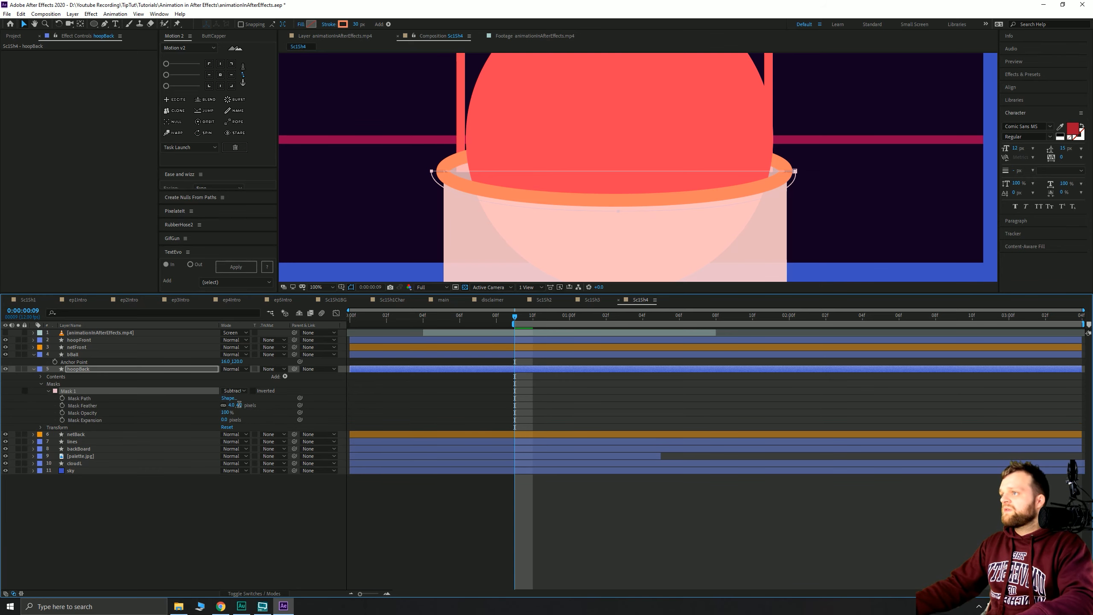
left_click(239, 405)
type("0")
key("Return")
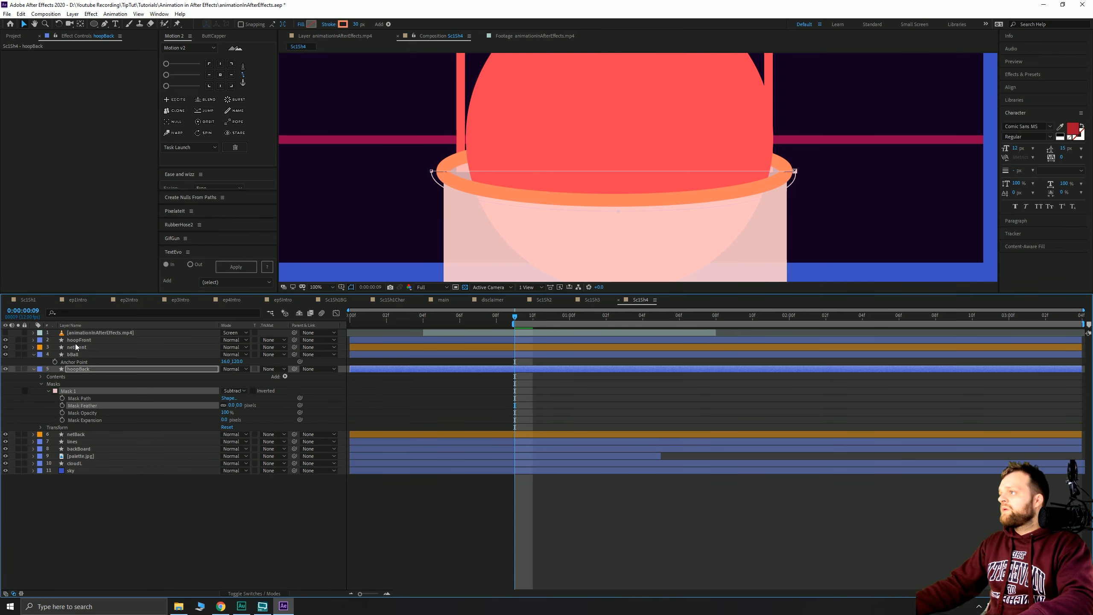
- Check the netFront shape properties, then set hoopFront's mask feather to 0
left_click(76, 347)
left_click(34, 347)
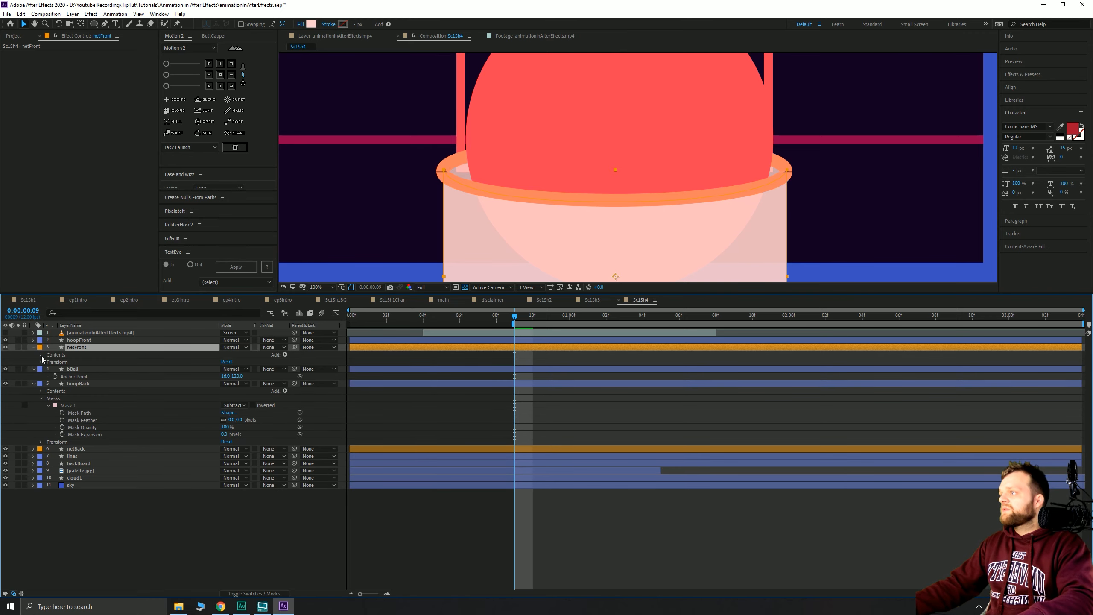
left_click(41, 355)
left_click(49, 362)
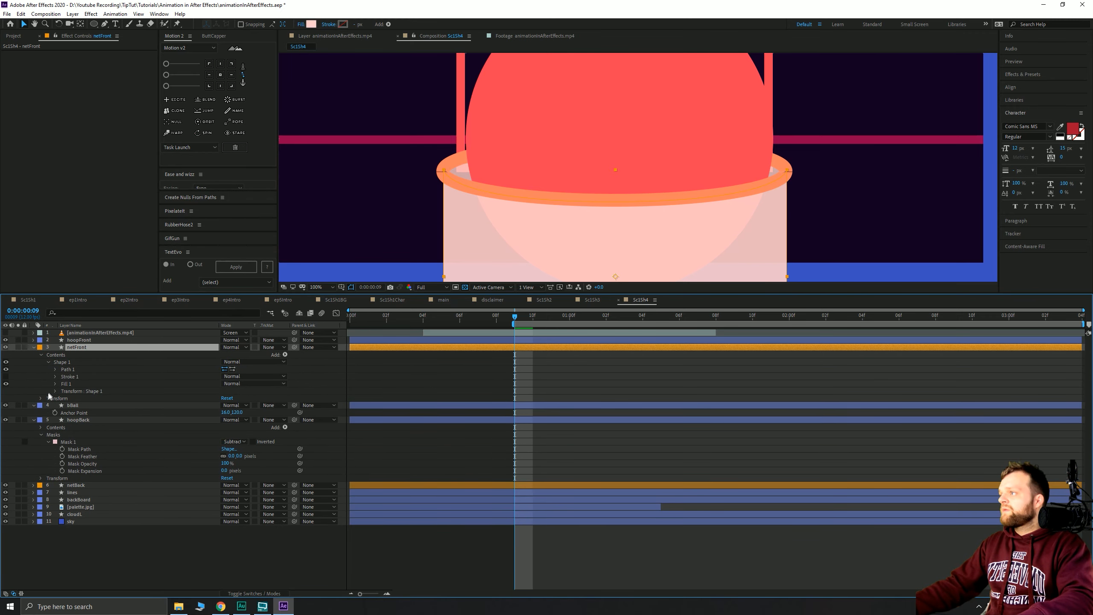
left_click(78, 340)
left_click(34, 340)
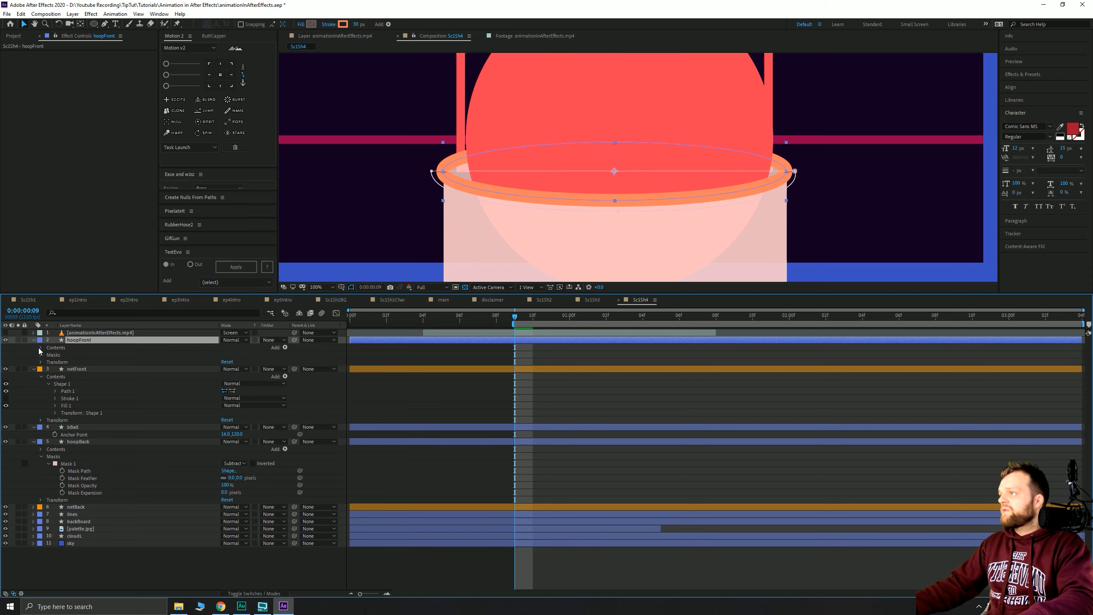
left_click(41, 355)
left_click(49, 362)
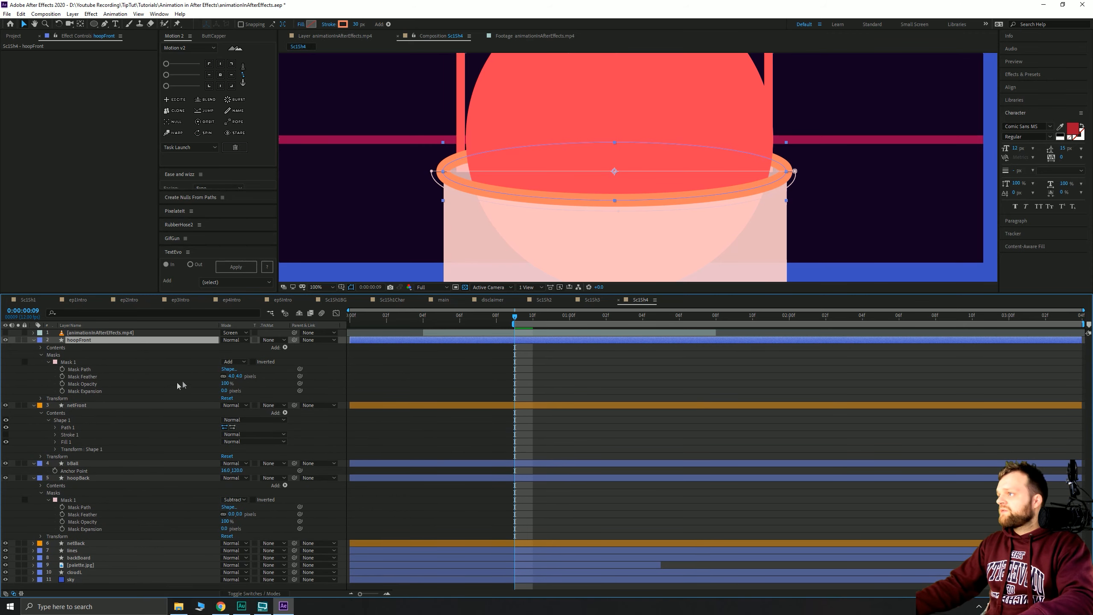
left_click(241, 376)
left_click(198, 378)
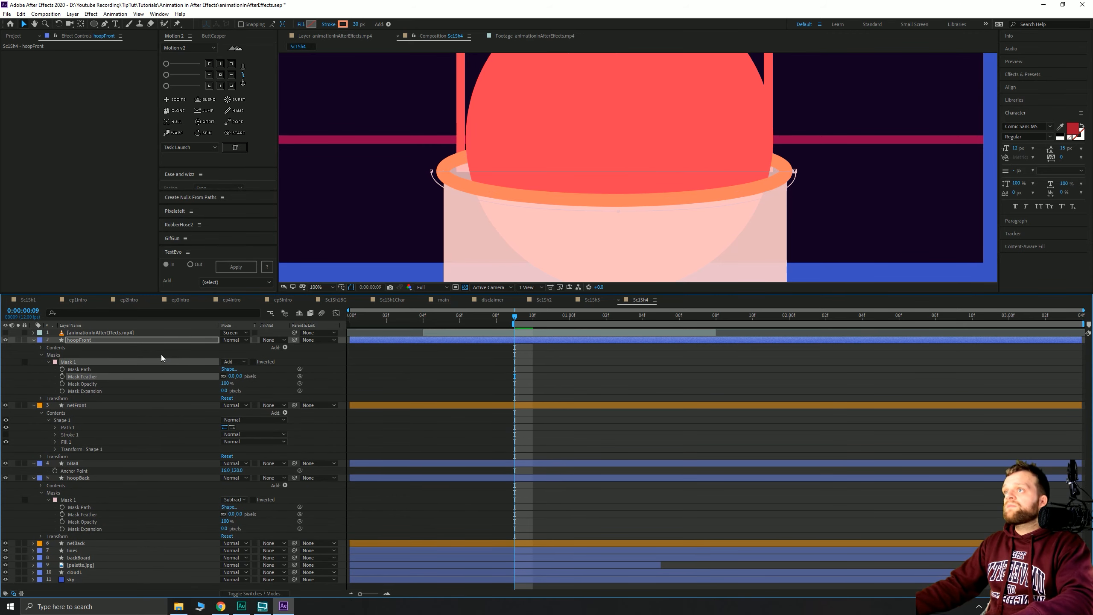
key("u")
- Collapse the netFront, bBall and hoopBack properties and deselect all layers
left_click(89, 347)
key("u")
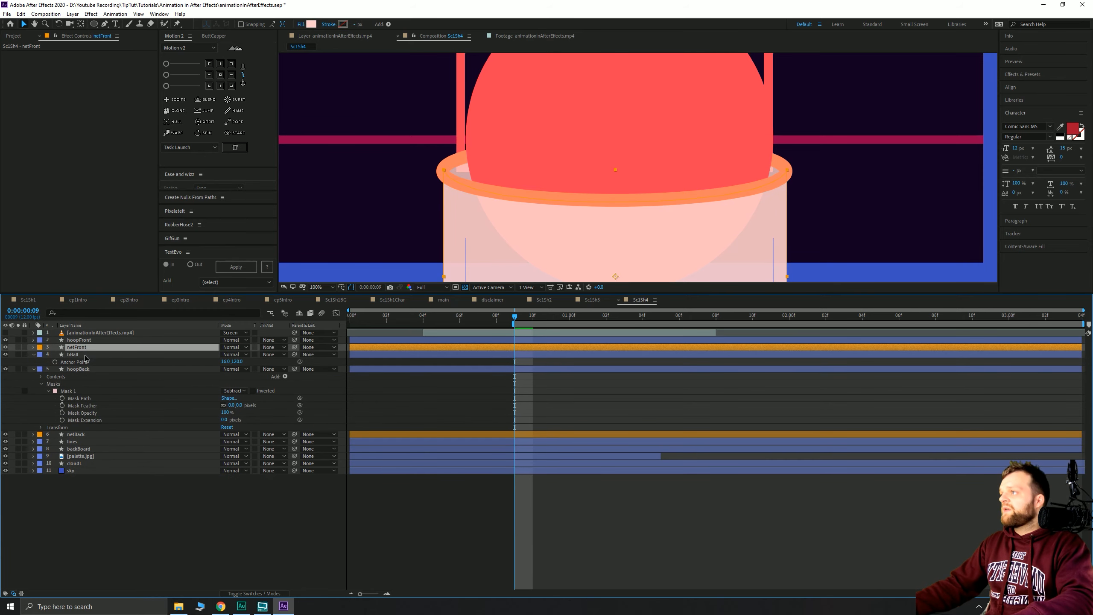
left_click(82, 355)
key("u")
left_click(82, 359)
key("u")
left_click(128, 456)
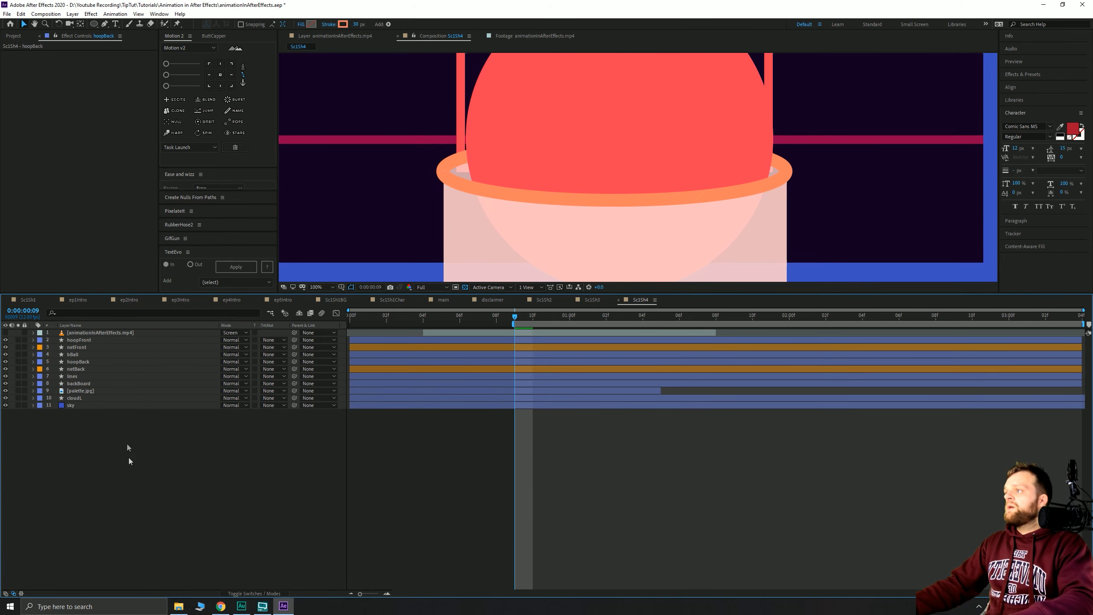
- Label bBall Dark Green and both hoopBack and hoopFront Orange
left_click(80, 354)
left_click(39, 355)
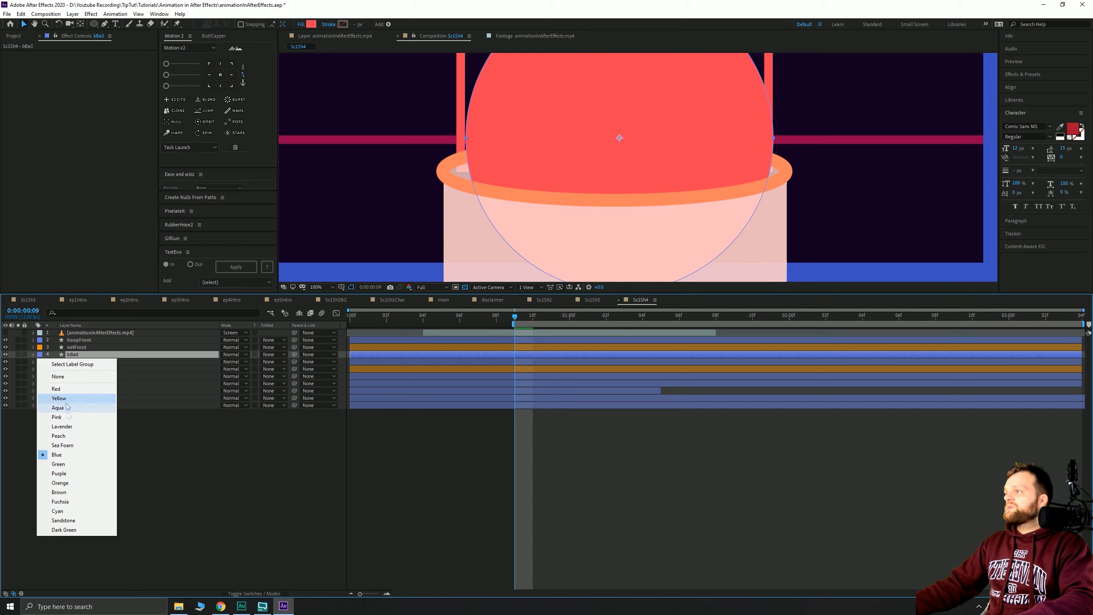
left_click(71, 531)
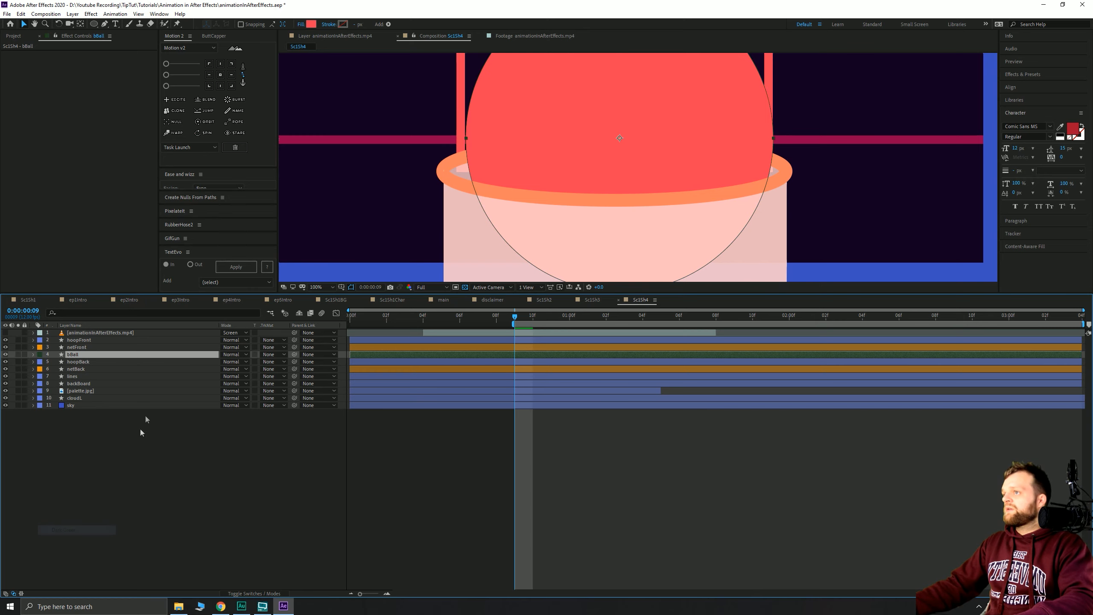
left_click(79, 363)
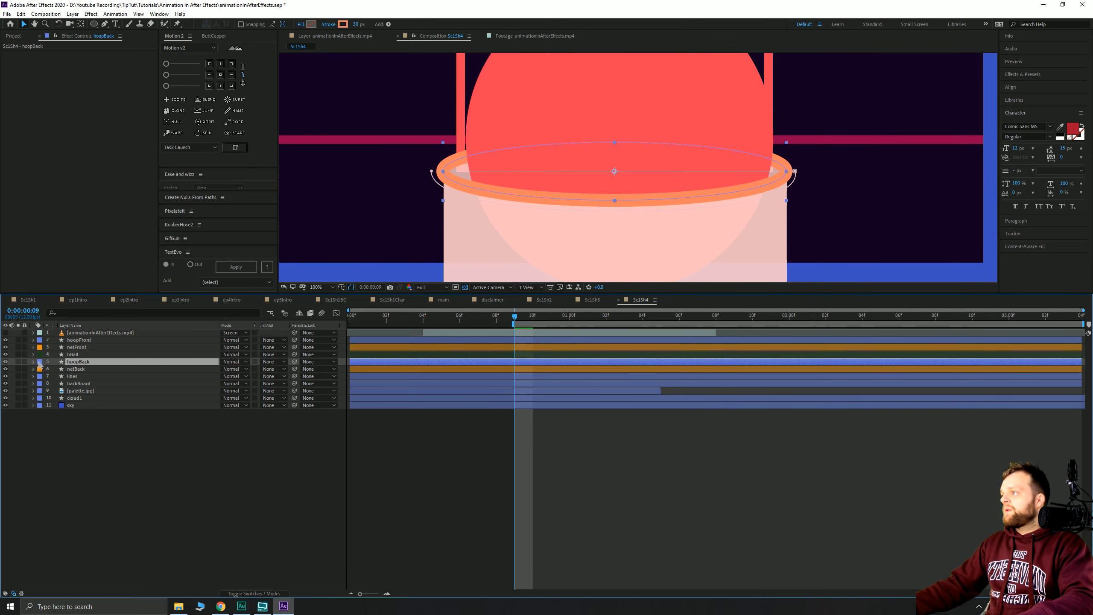
left_click(39, 363)
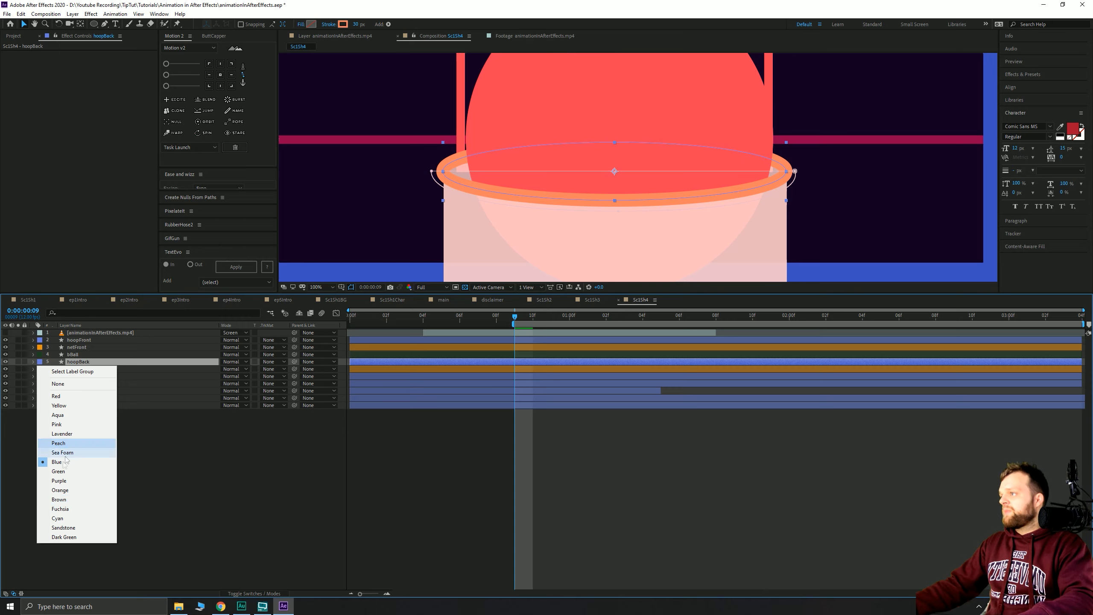
left_click(69, 491)
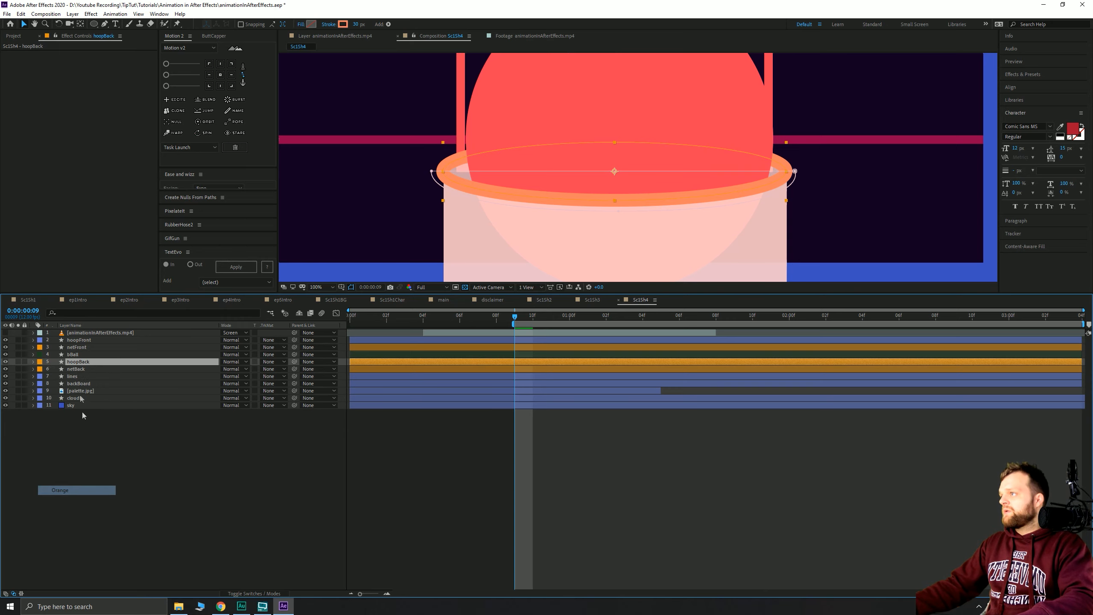
left_click(78, 341)
left_click(39, 340)
left_click(69, 468)
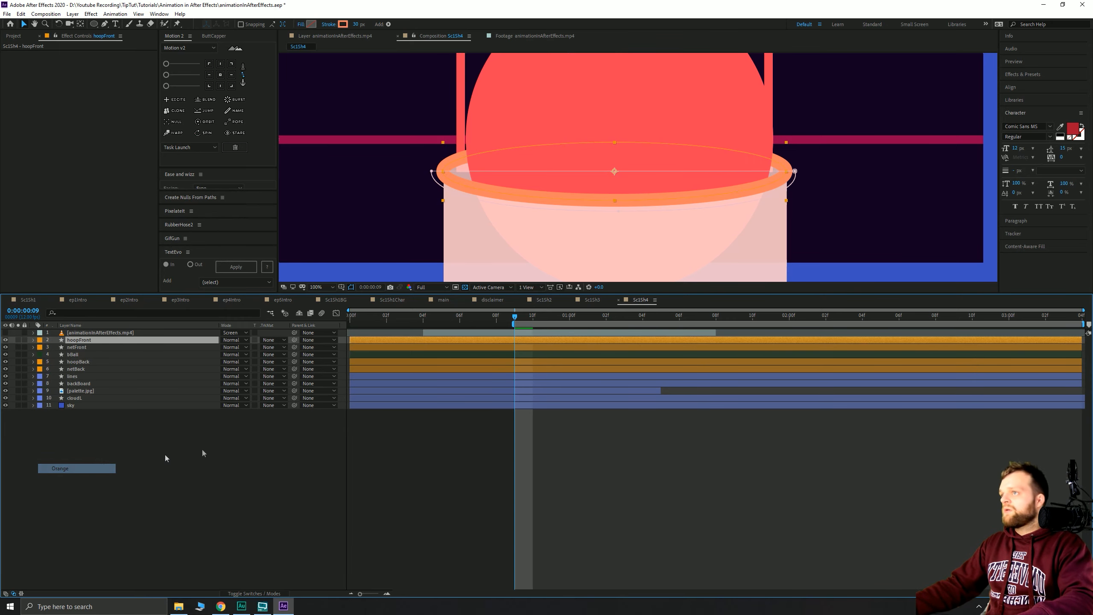
- At 0:00:01:00, drag the ball in and out of the hoop to test the layering
left_click_drag(387, 317, 569, 317)
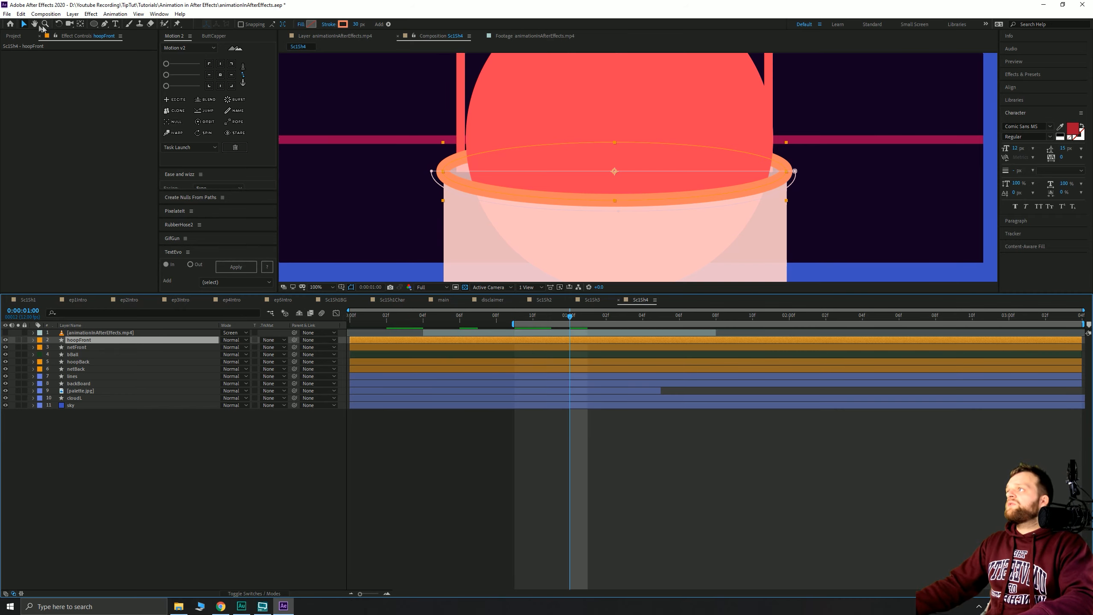
left_click(29, 24)
scroll(551, 183, "down", 3)
left_click(454, 467)
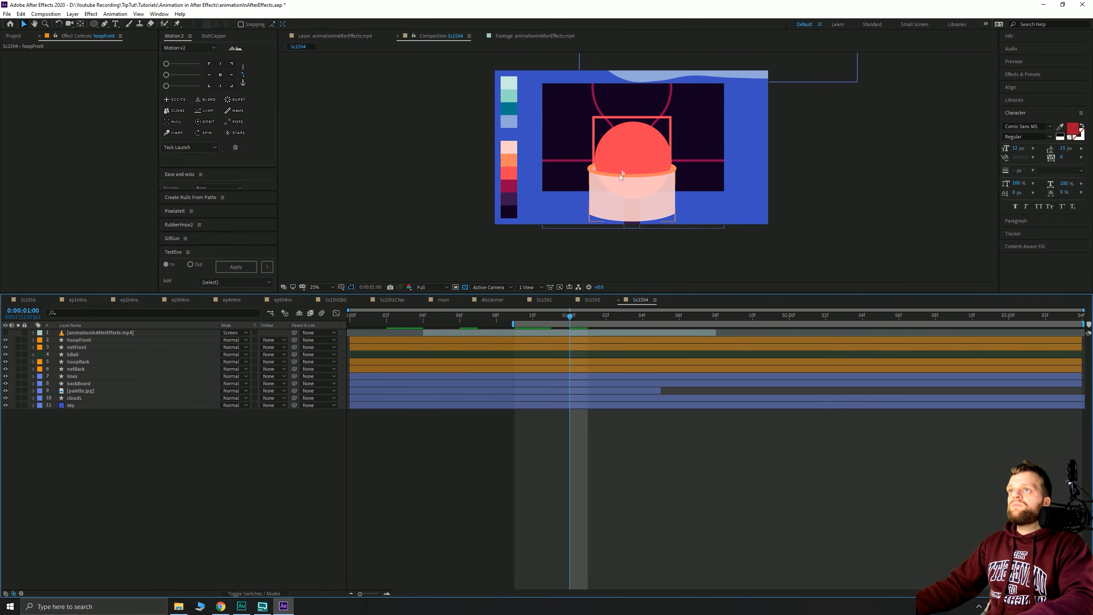
left_click_drag(626, 153, 637, 181)
left_click_drag(623, 134, 562, 128)
left_click(236, 419)
scroll(462, 102, "up", 3)
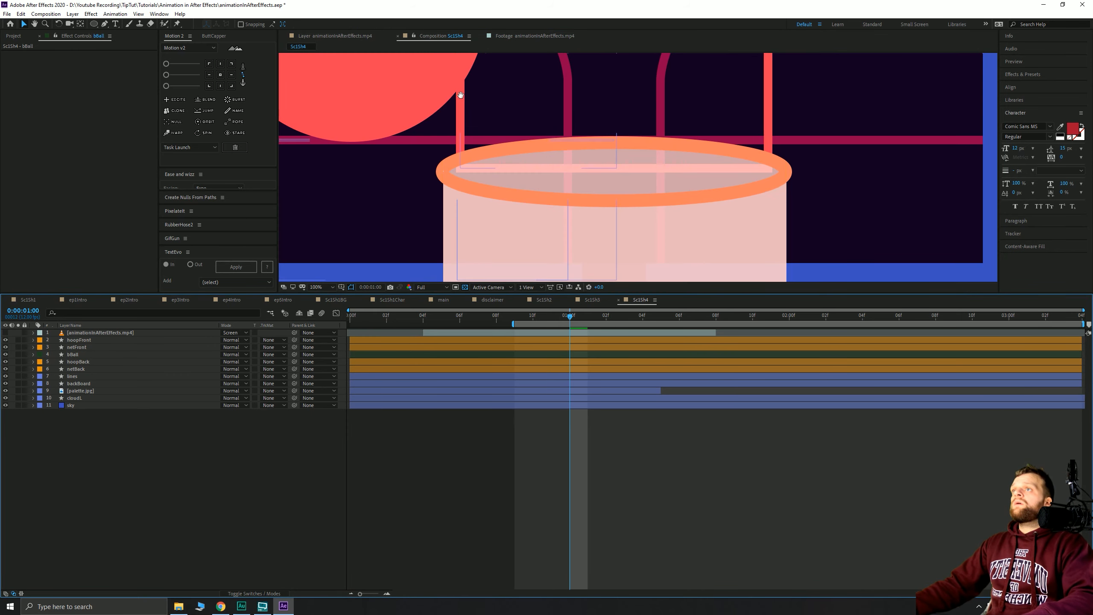
scroll(460, 95, "down", 2)
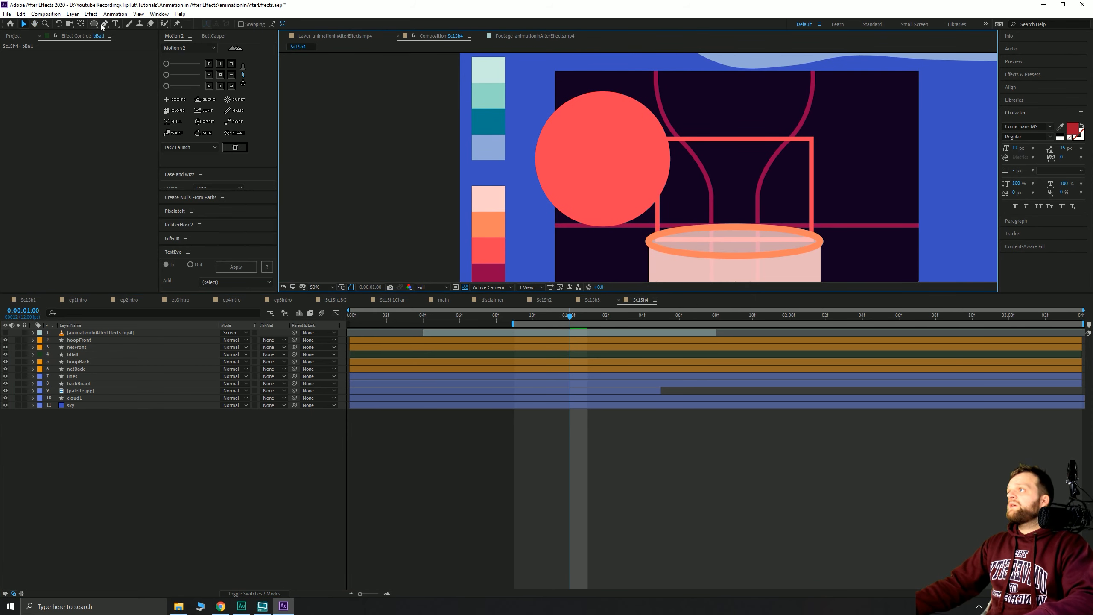
- Set up the Pen tool with no fill, a sampled dark stroke colour and 8 px width
left_click(104, 24)
left_click(244, 24, "alt")
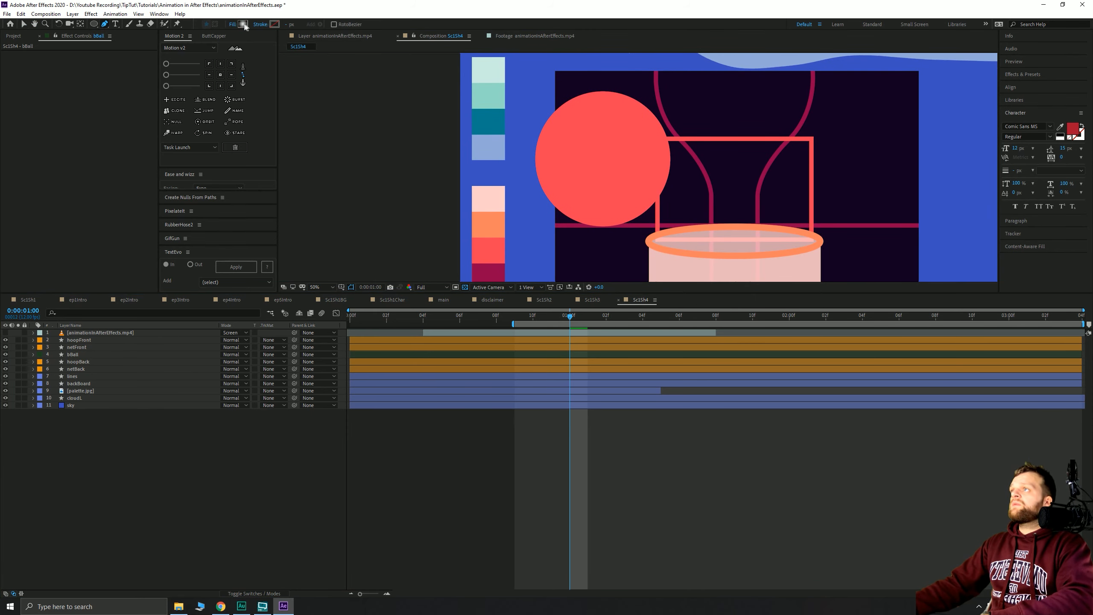
left_click(274, 24)
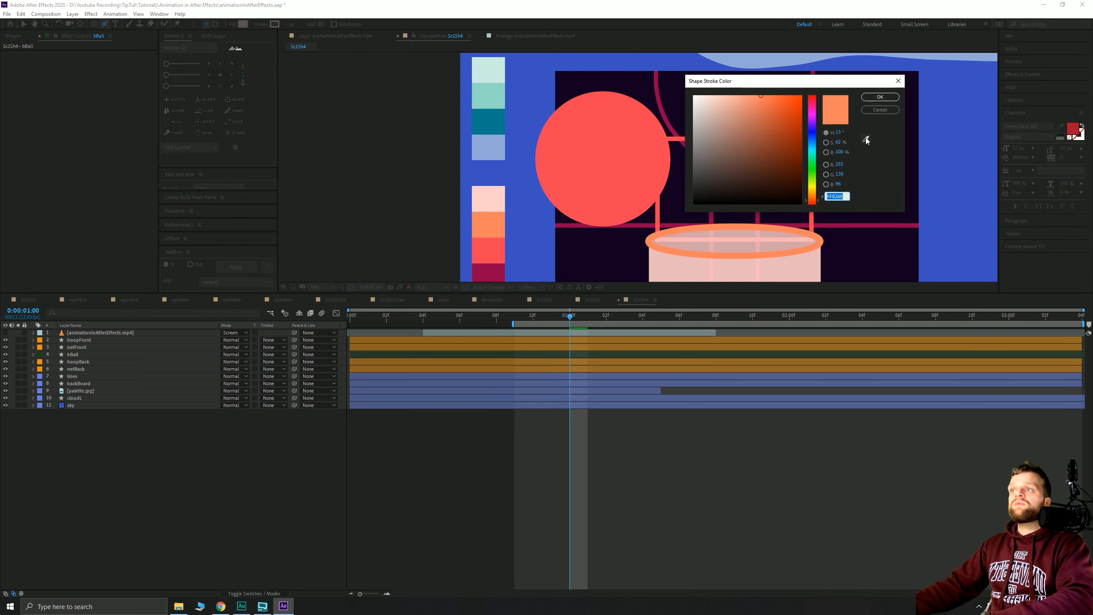
left_click(866, 141)
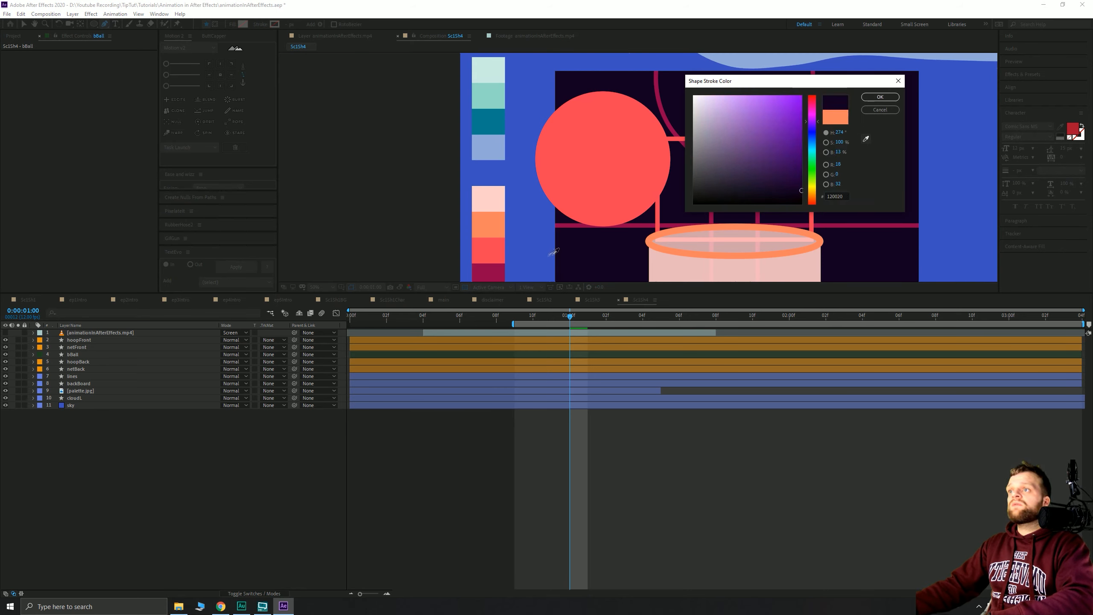
left_click(600, 89)
left_click(288, 24)
type("8")
key("Return")
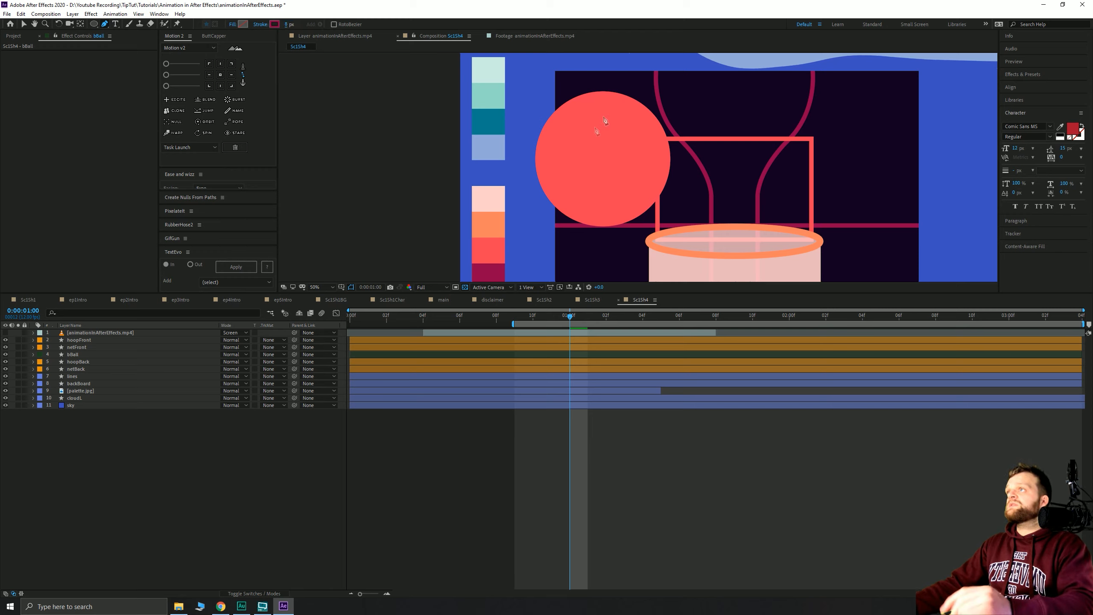
- Draw a vertical and a horizontal seam line crossing the ball
left_click(603, 88)
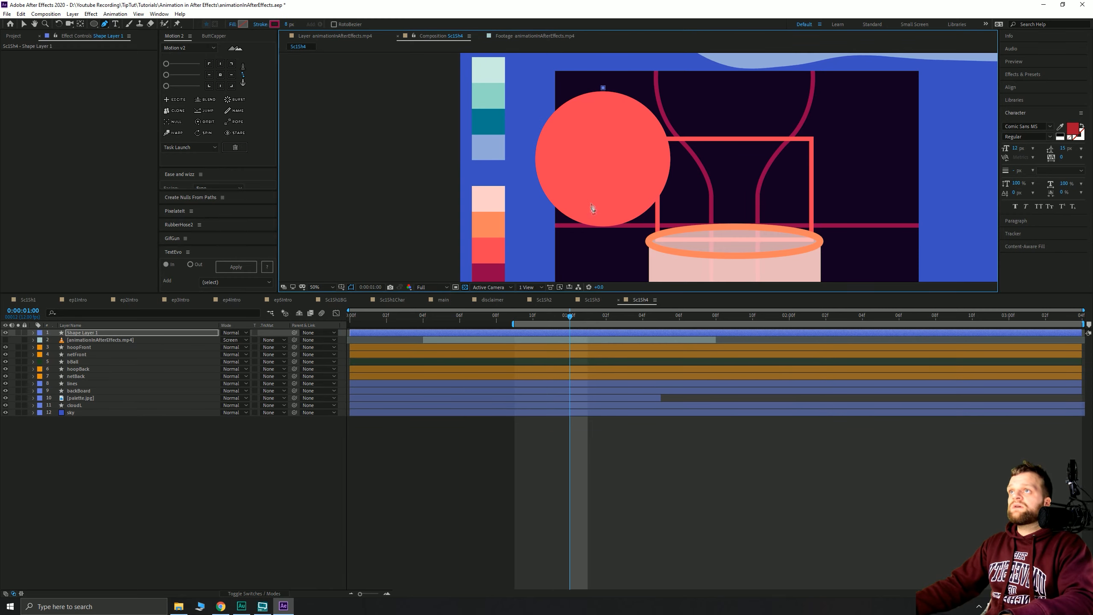
left_click(602, 230)
left_click(516, 428)
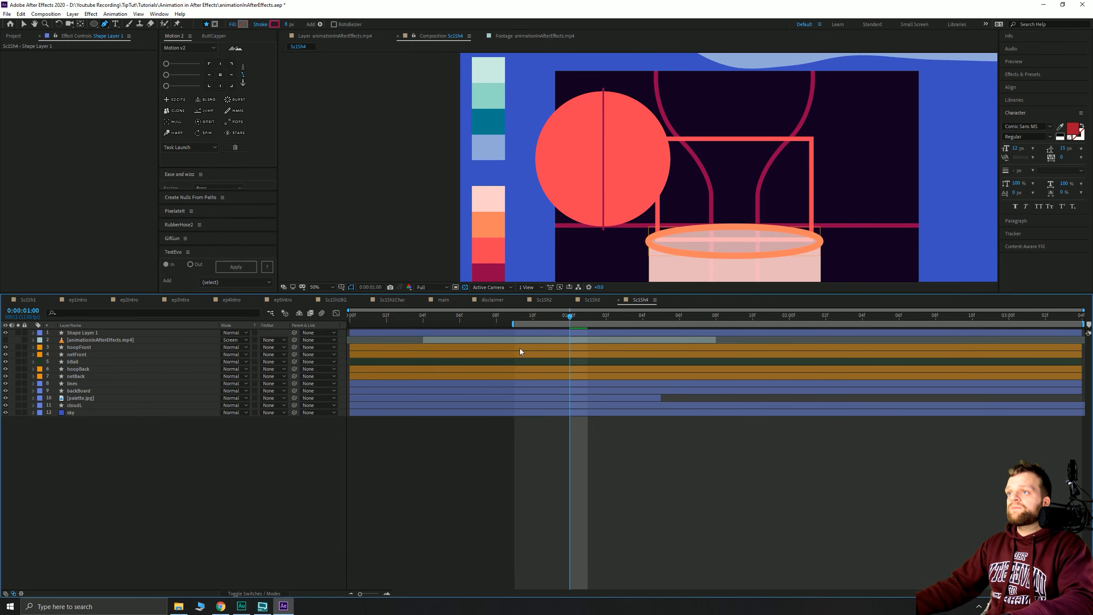
left_click(521, 332)
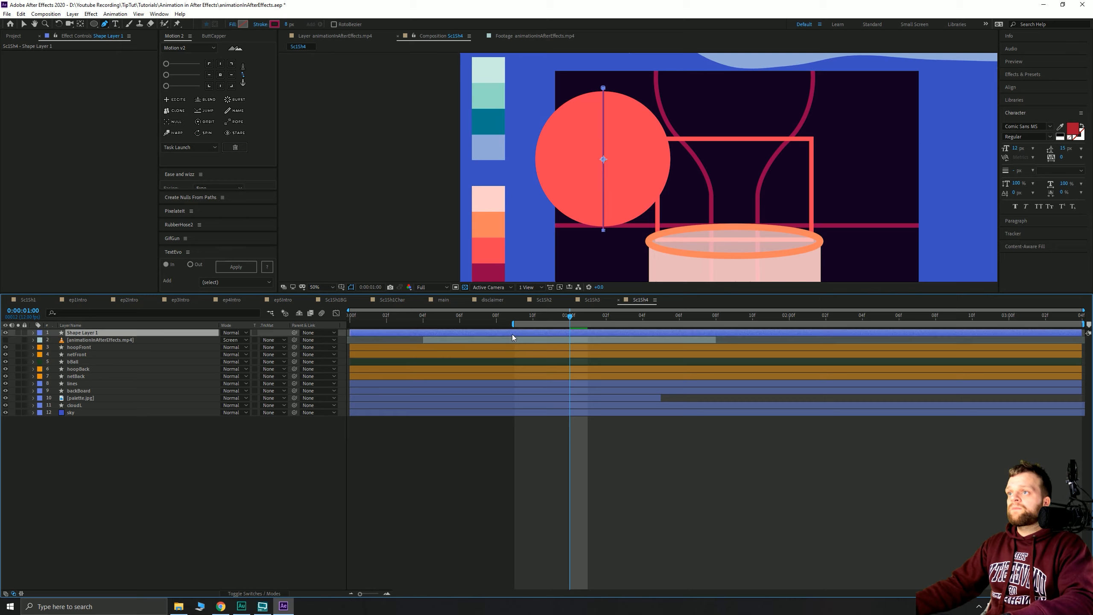
left_click(673, 159)
left_click(486, 451)
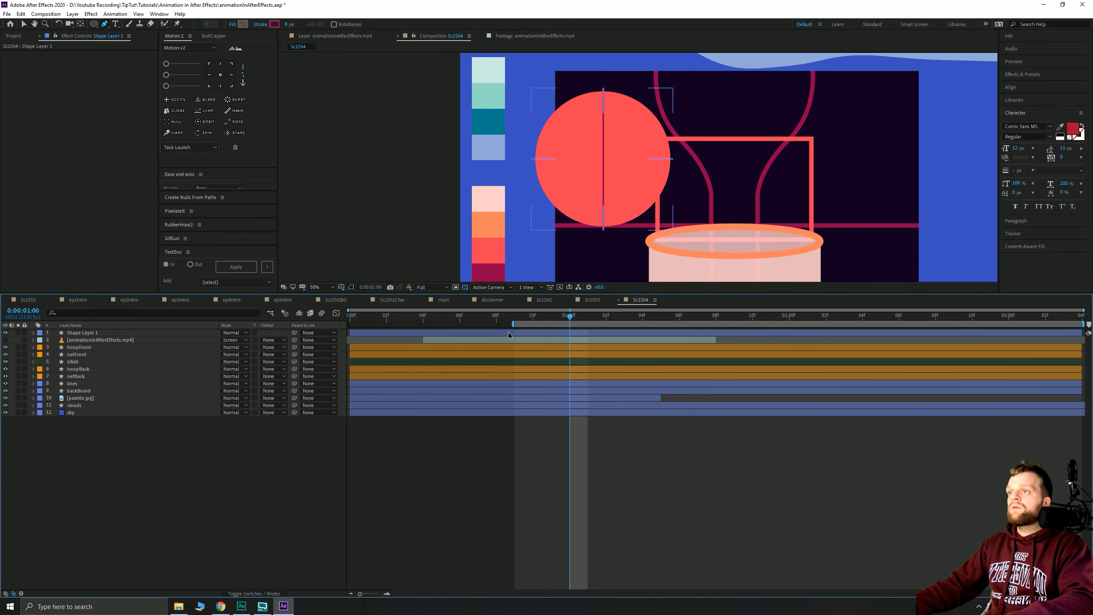
left_click(508, 331)
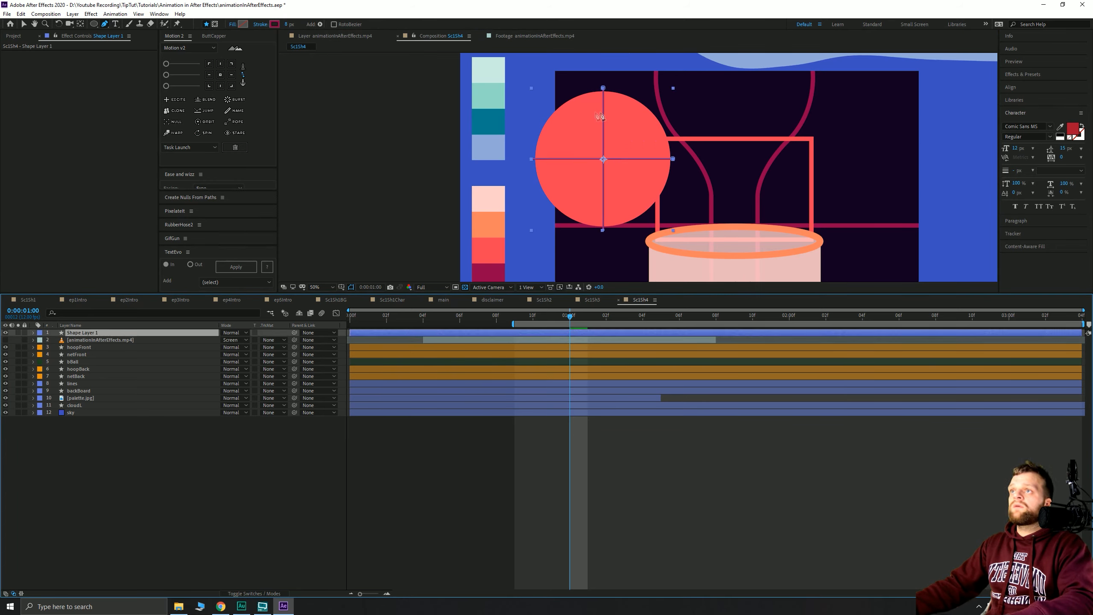
- Draw a curved seam across the ball's upper portion
left_click(539, 102)
left_click_drag(580, 134, 581, 136)
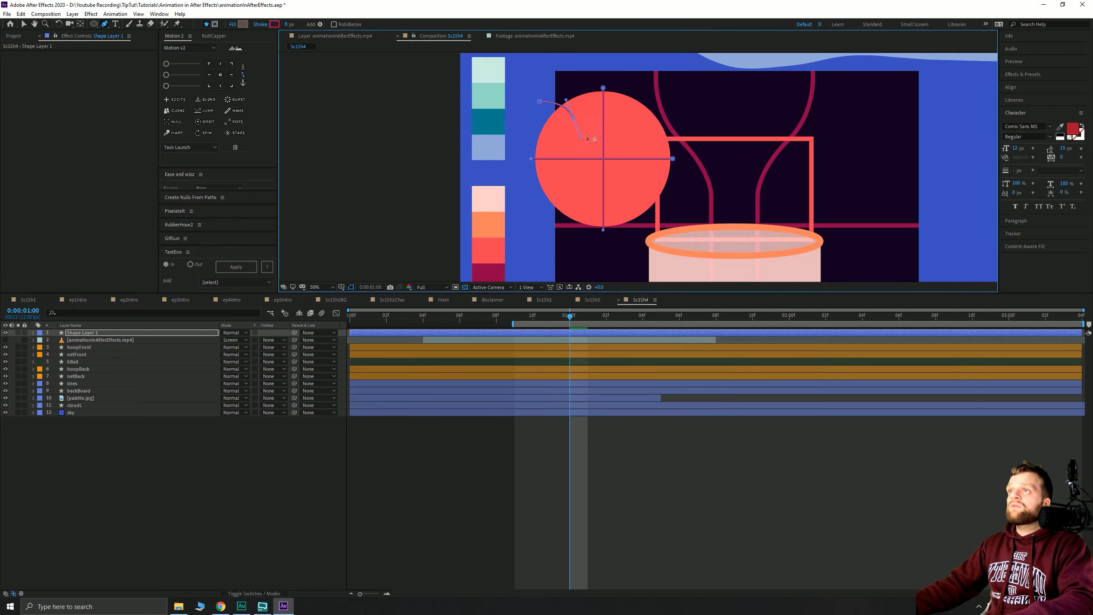
left_click(604, 137)
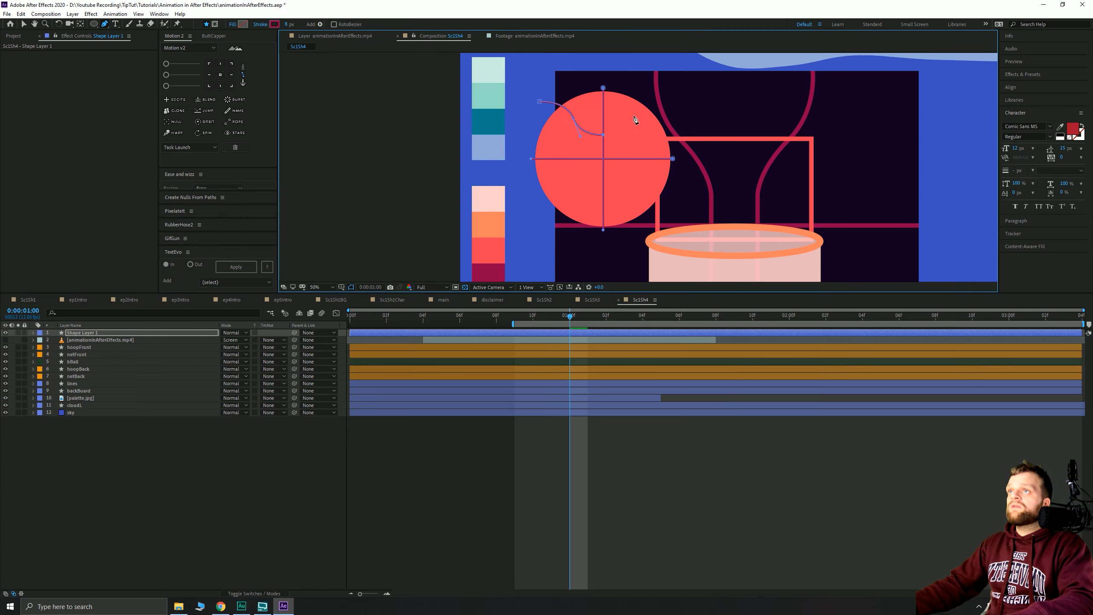
left_click(676, 103)
left_click(512, 444)
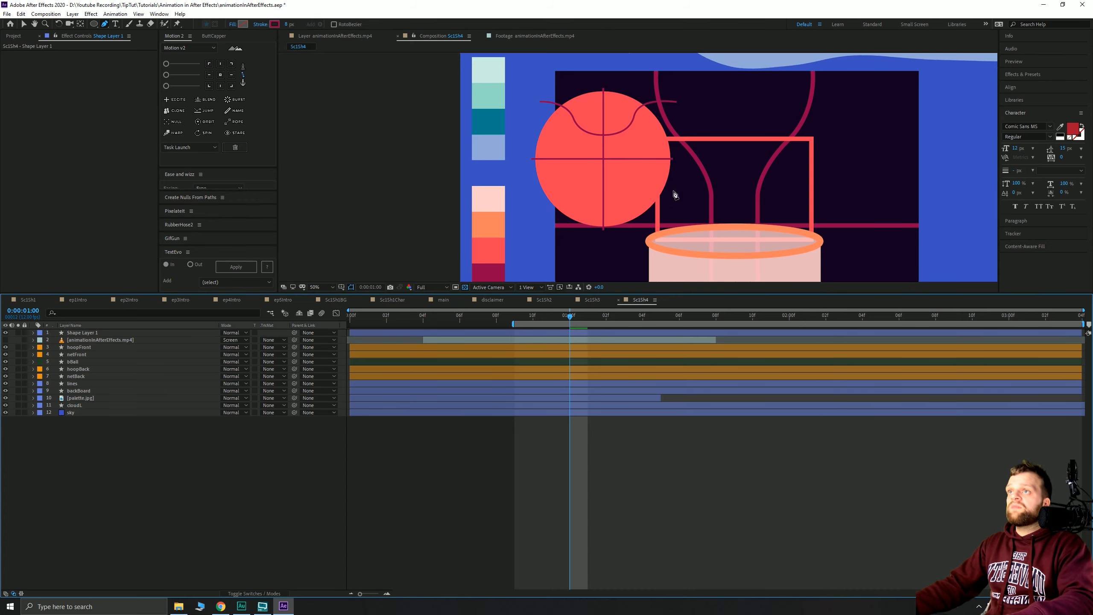
- Draw a curved lower seam on a new shape layer and deselect it
left_click(673, 210)
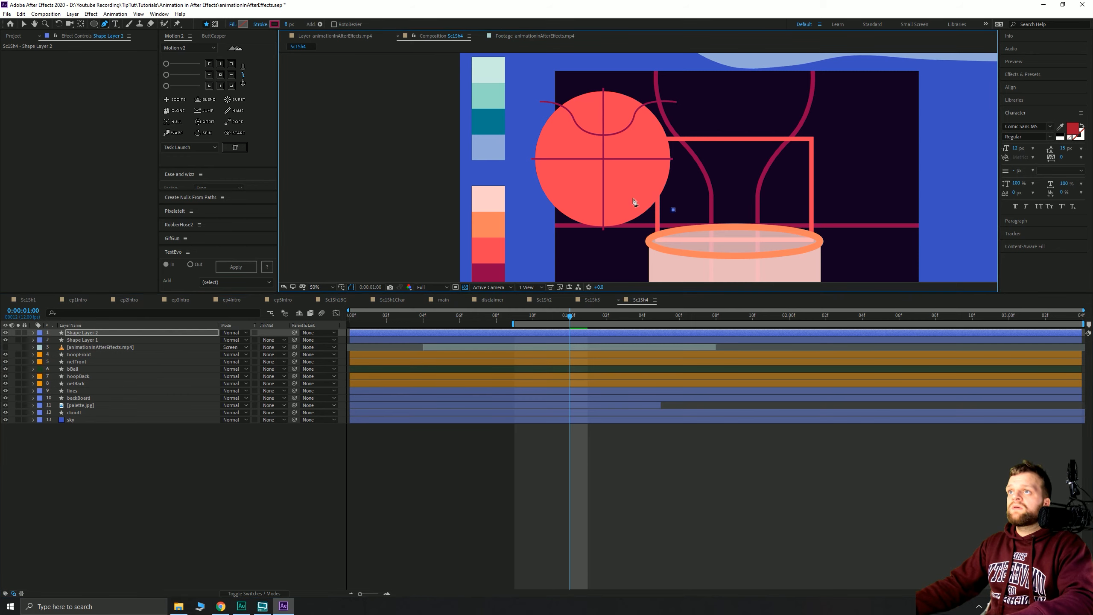
left_click_drag(630, 181, 628, 179)
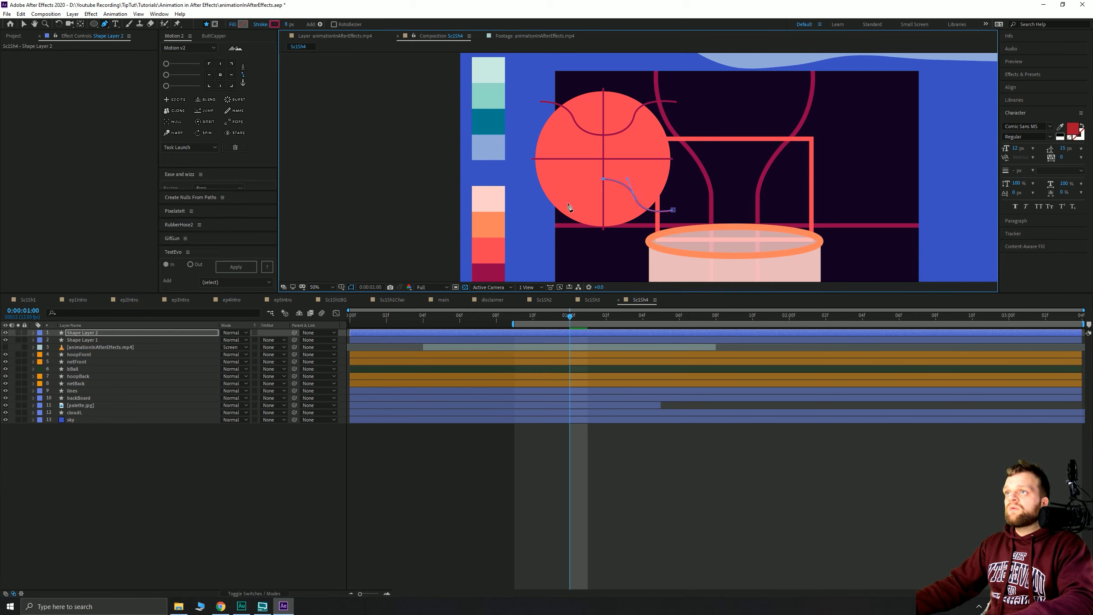
left_click_drag(569, 205, 567, 233)
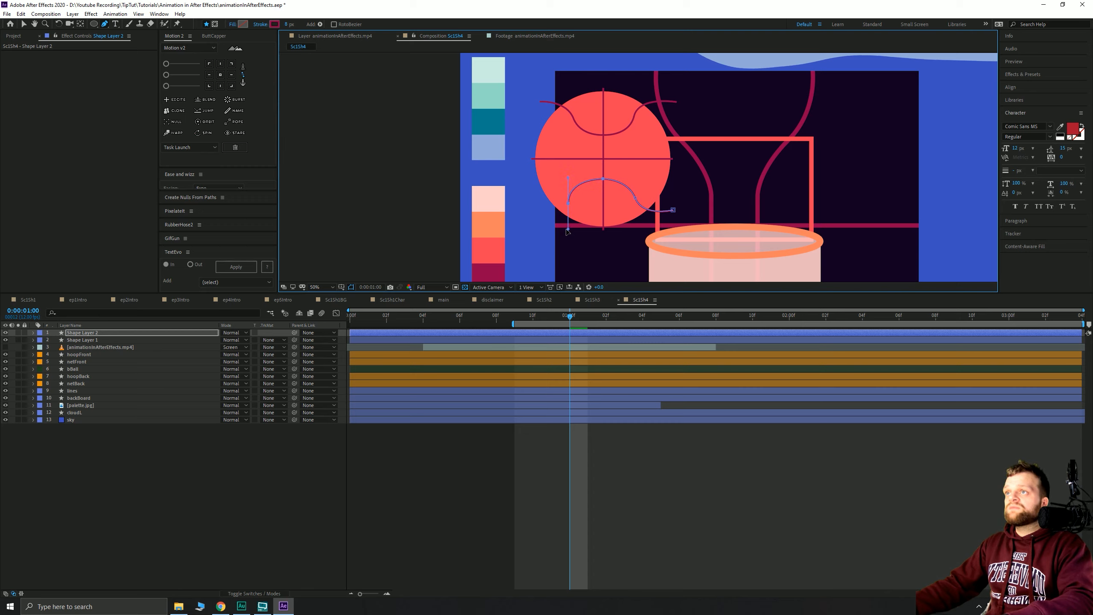
left_click(532, 214)
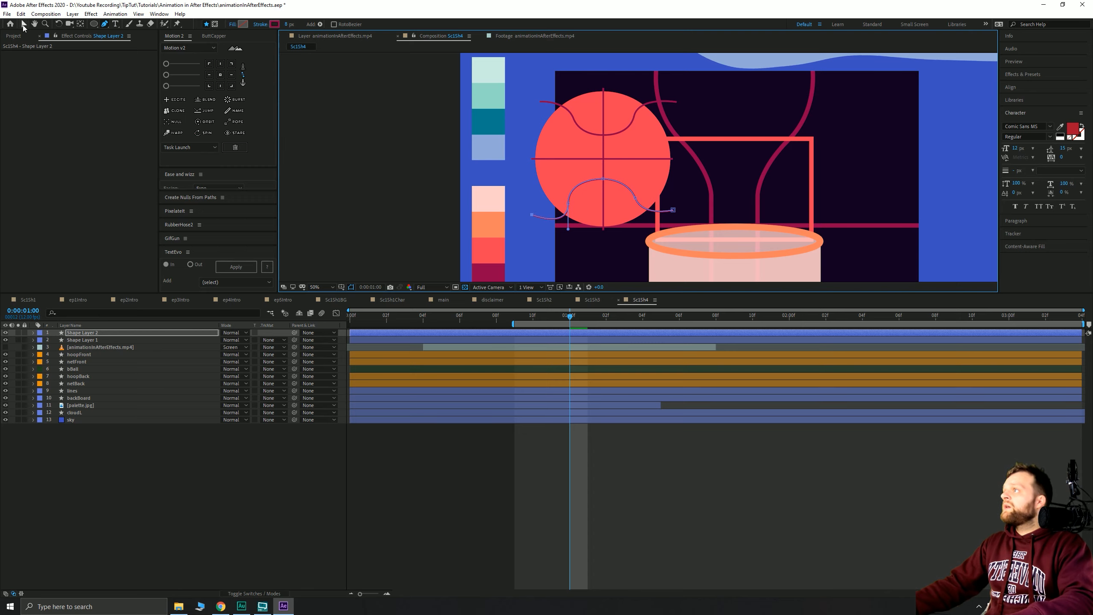
left_click(24, 24)
left_click(159, 440)
left_click(254, 593)
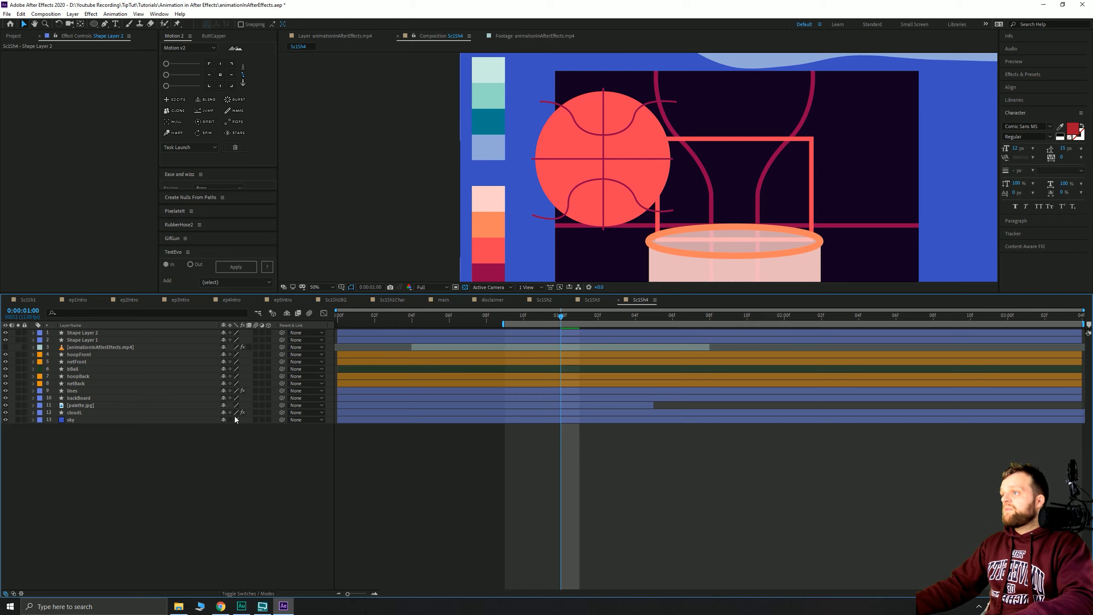
- Enable layer motion blur in Sc1Sh4 and Sc1Sh3, plus composition motion blur in Sc1Sh3
left_click_drag(256, 332, 256, 420)
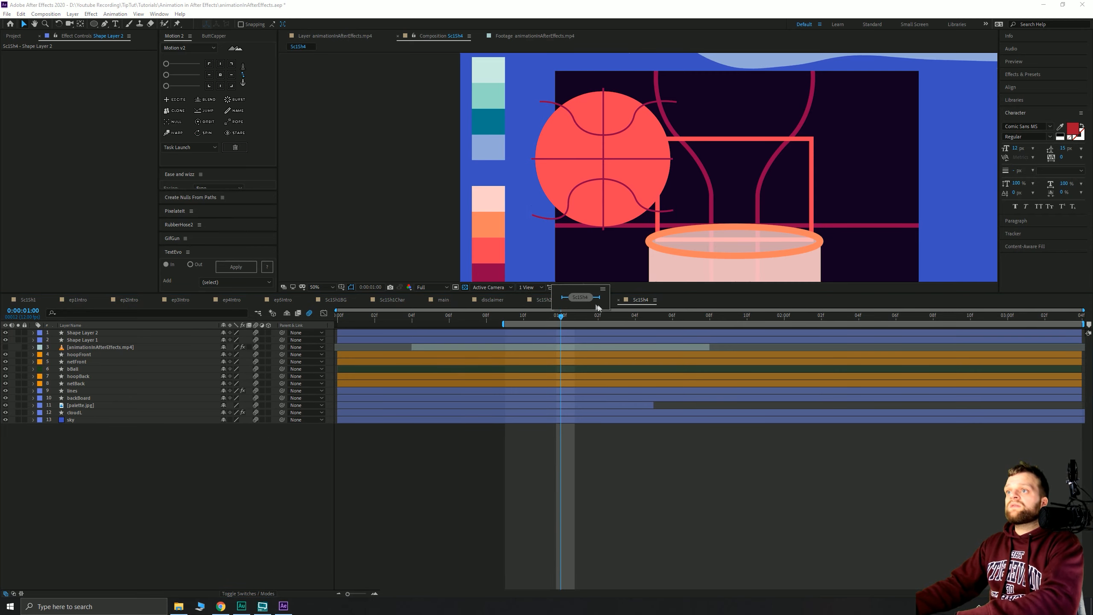
left_click(589, 298)
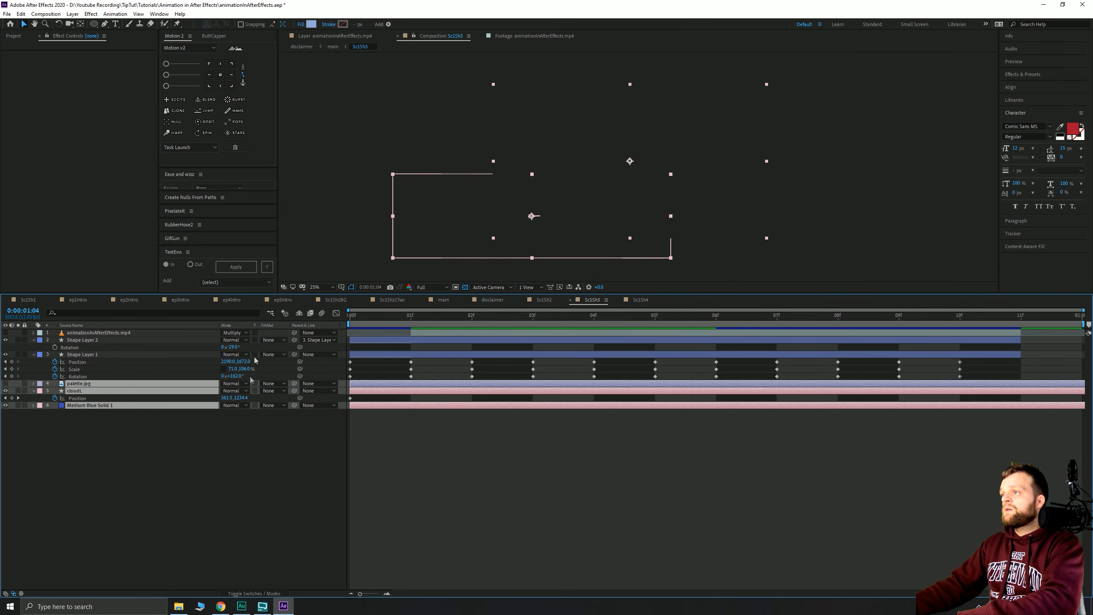
left_click(248, 592)
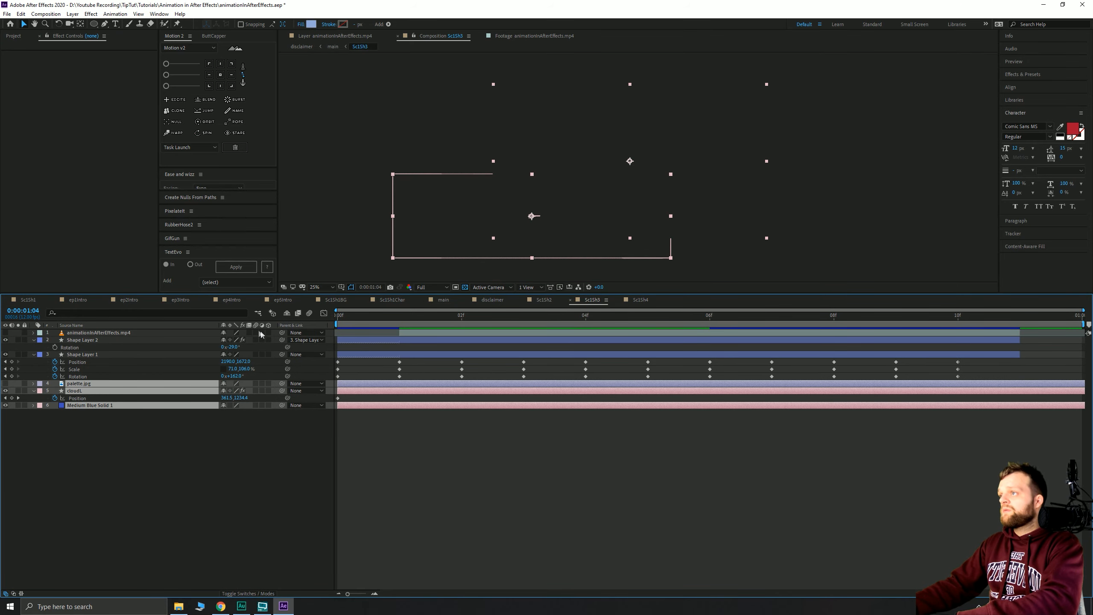
left_click_drag(257, 335, 254, 427)
left_click(309, 313)
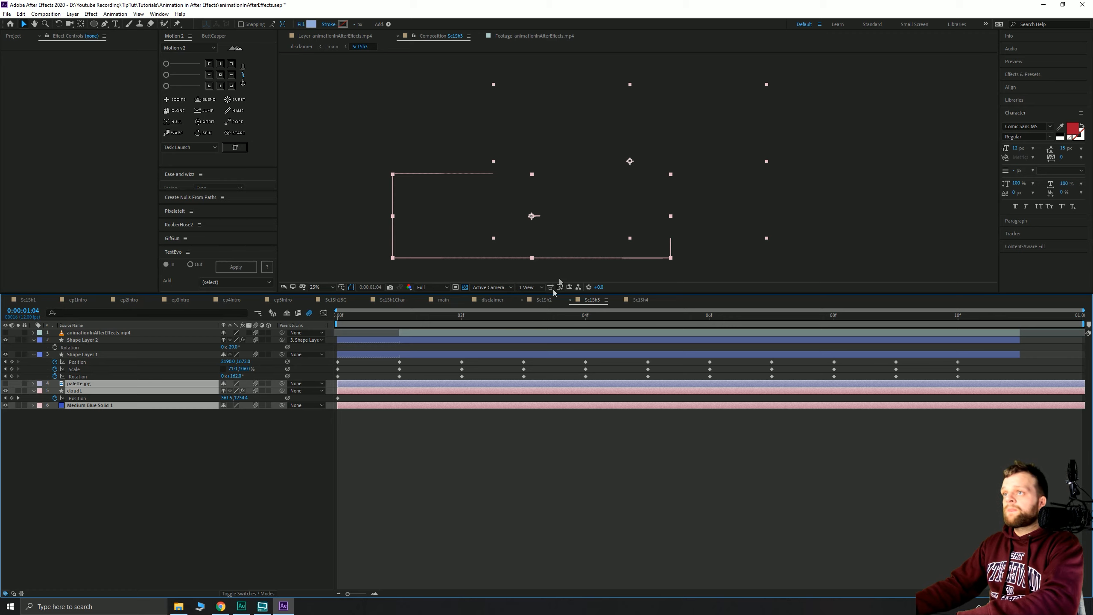
- Enable motion blur on all 11 Sc1Sh2 layers, then open Sc1Sh1BG from the flowchart
left_click(546, 300)
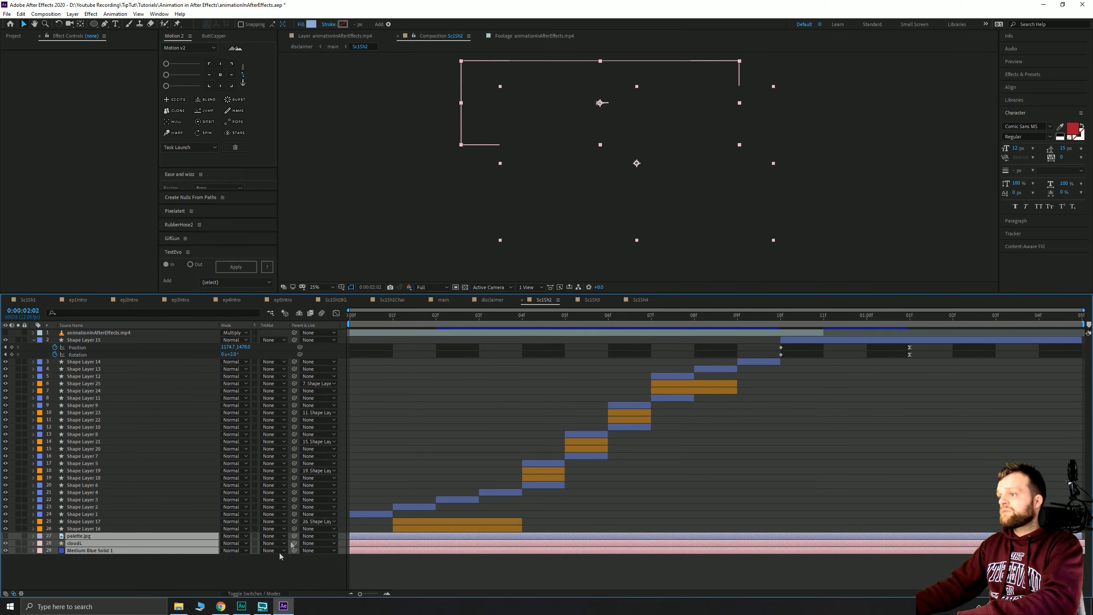
left_click(249, 594)
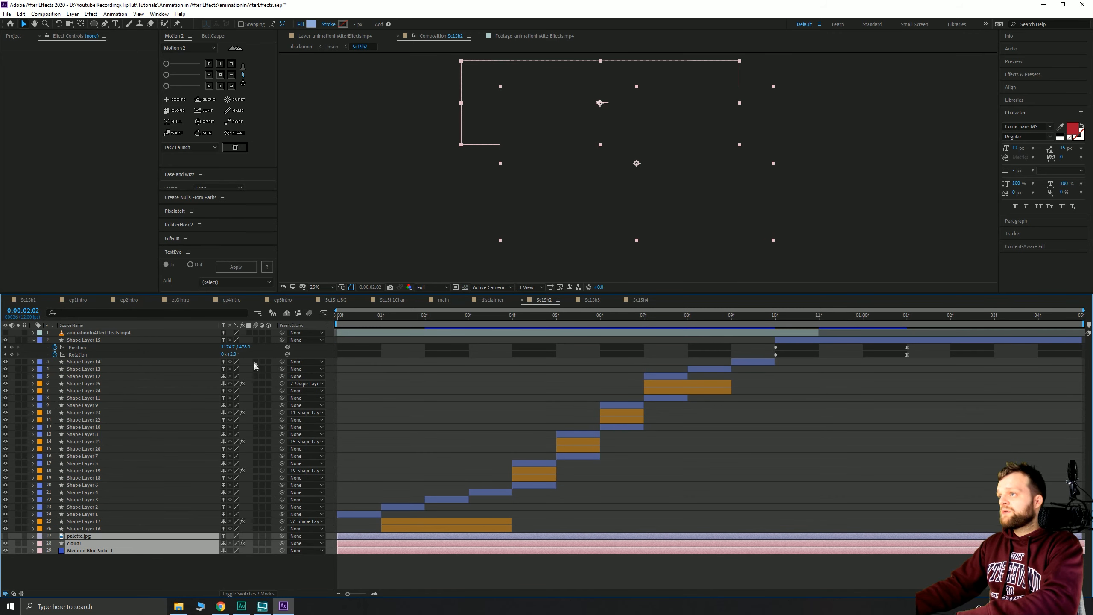
left_click_drag(256, 332, 256, 419)
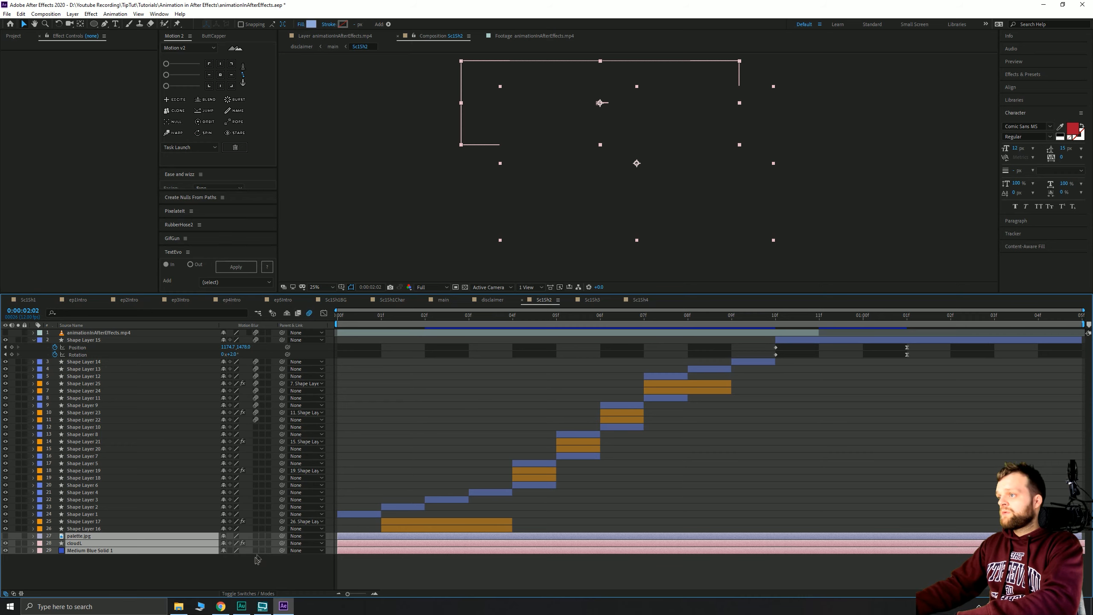
key("Tab")
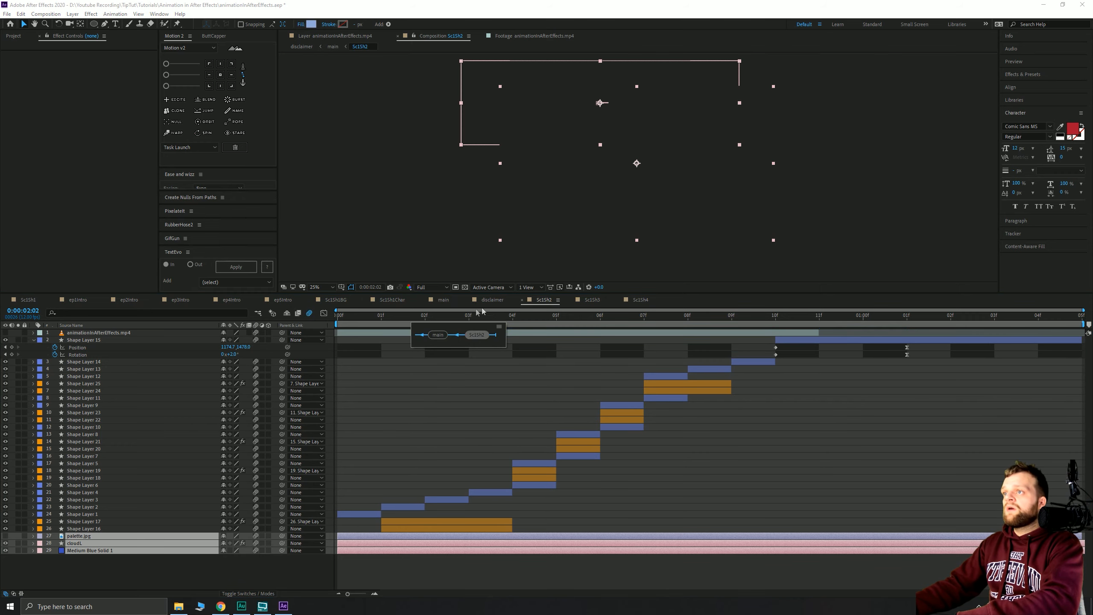
left_click(340, 300)
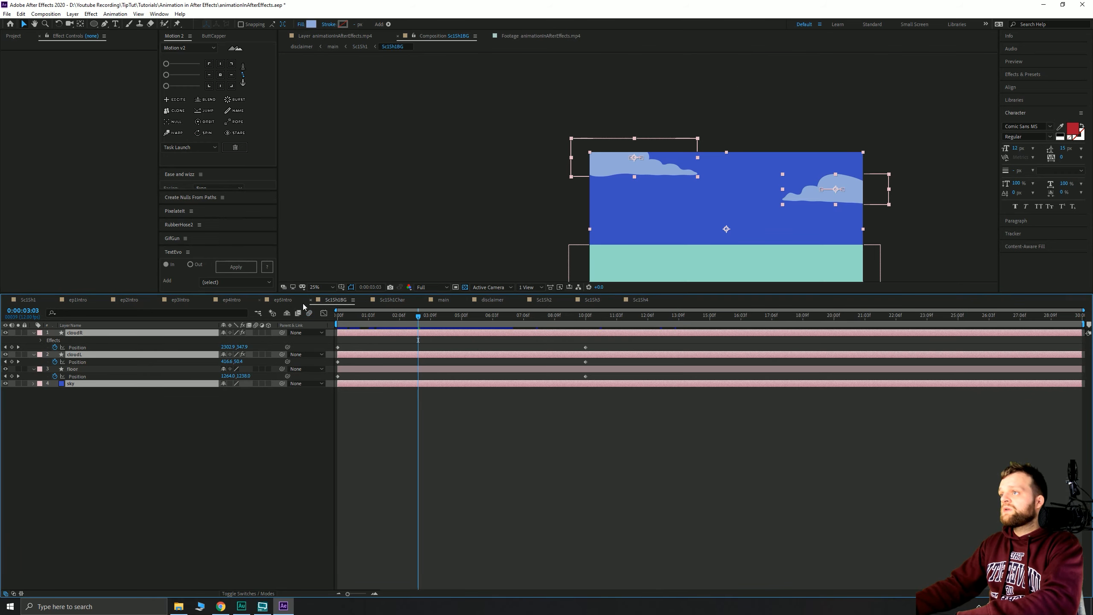
- Preview Sc1Sh1, turn on its composition motion blur, and open the Sc1Sh1Char precomp
left_click(16, 301)
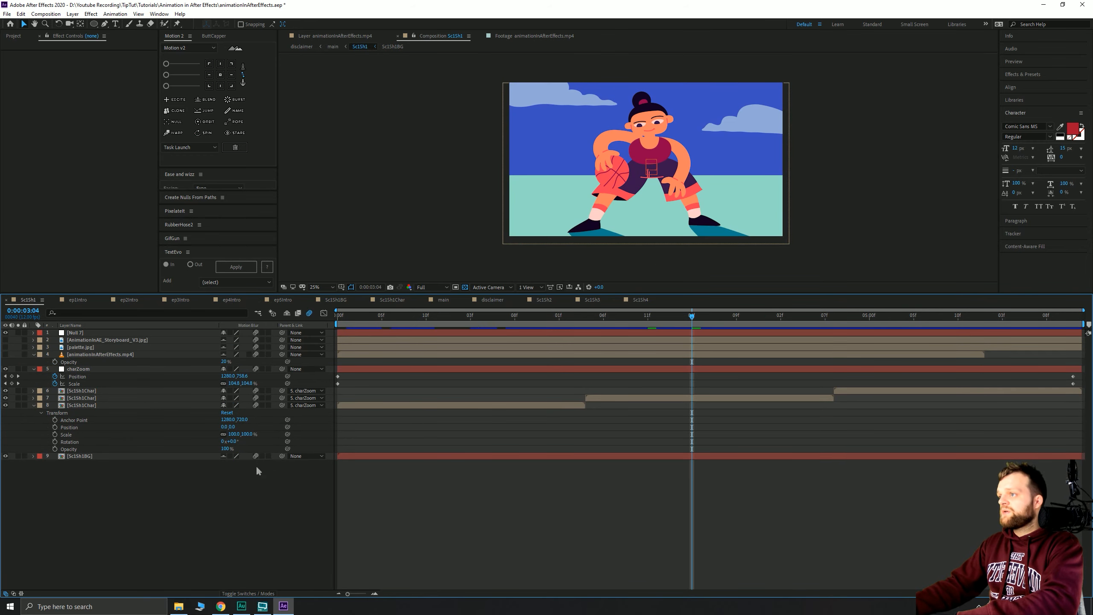
key("space")
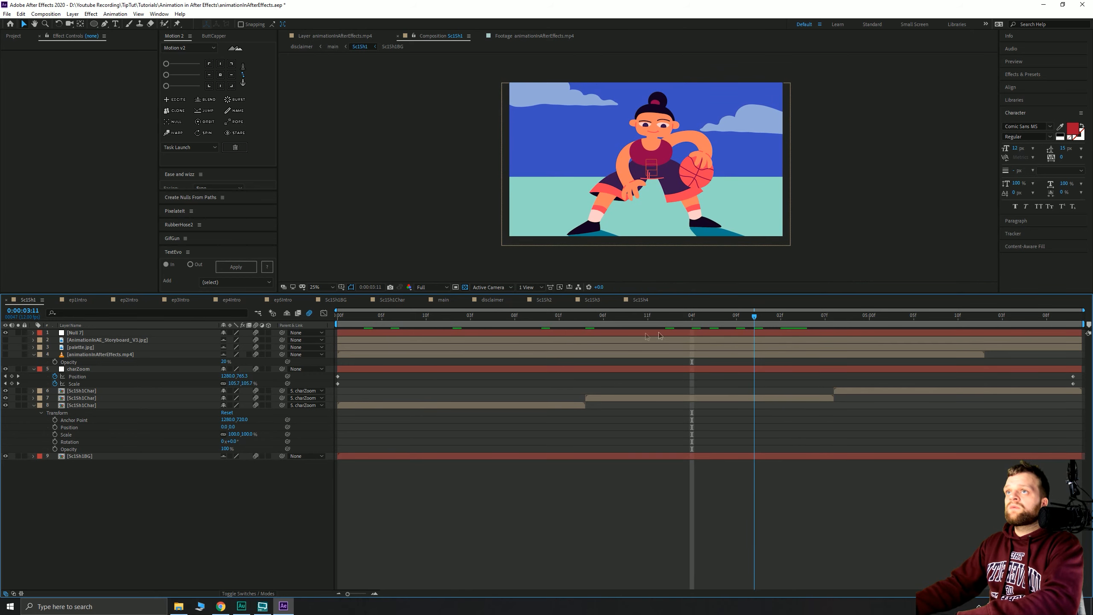
left_click(309, 313)
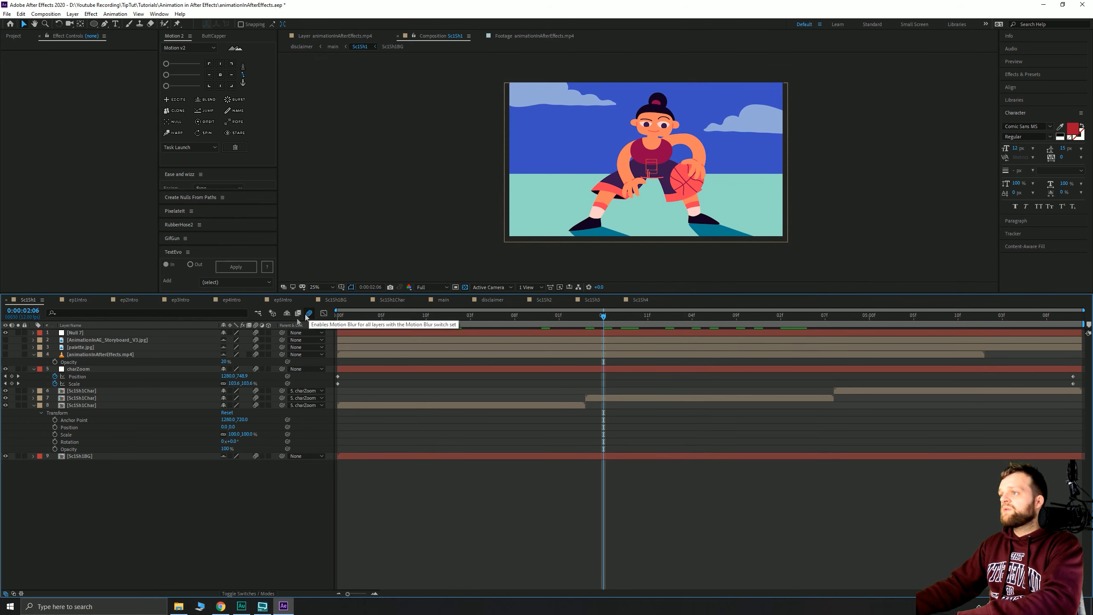
double_click(81, 406)
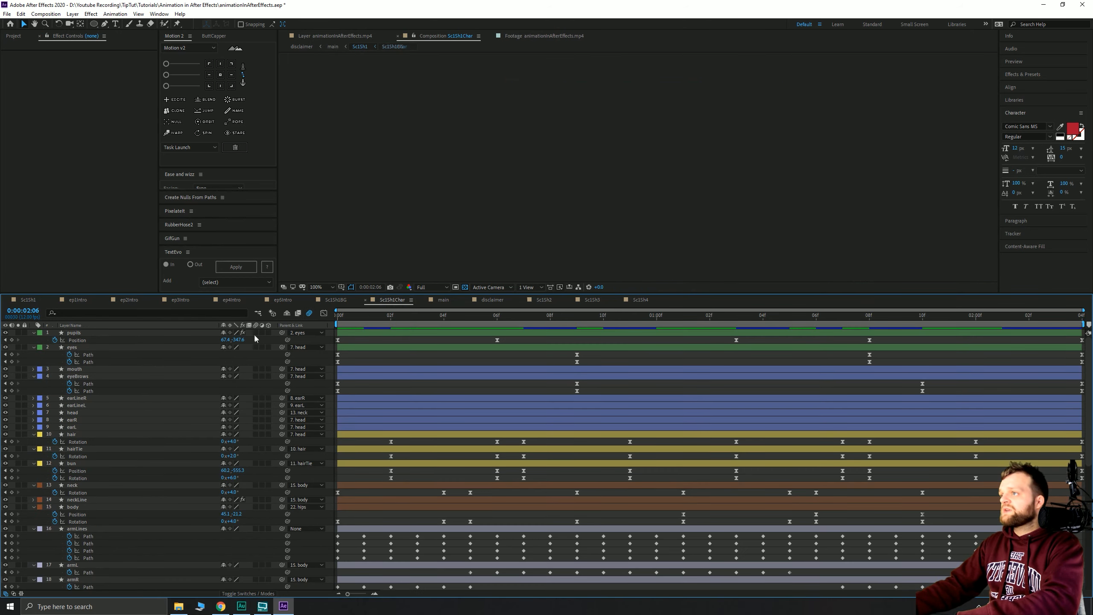
scroll(261, 588, "down", 12)
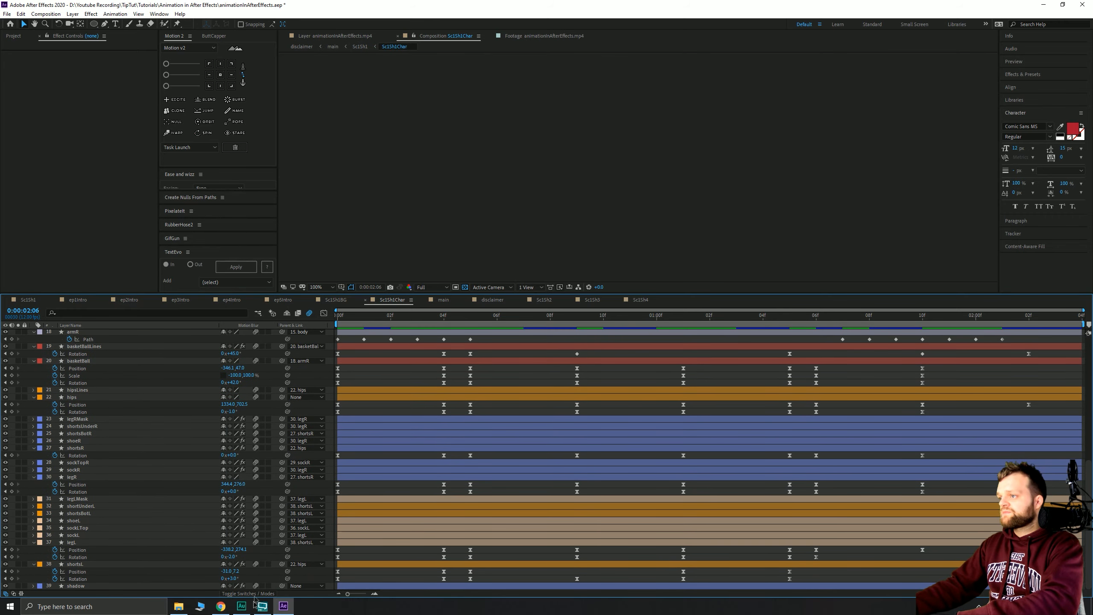
- Switch to Sc1Sh3 and preview it from frame 01 to check the blurred blob
left_click(334, 299)
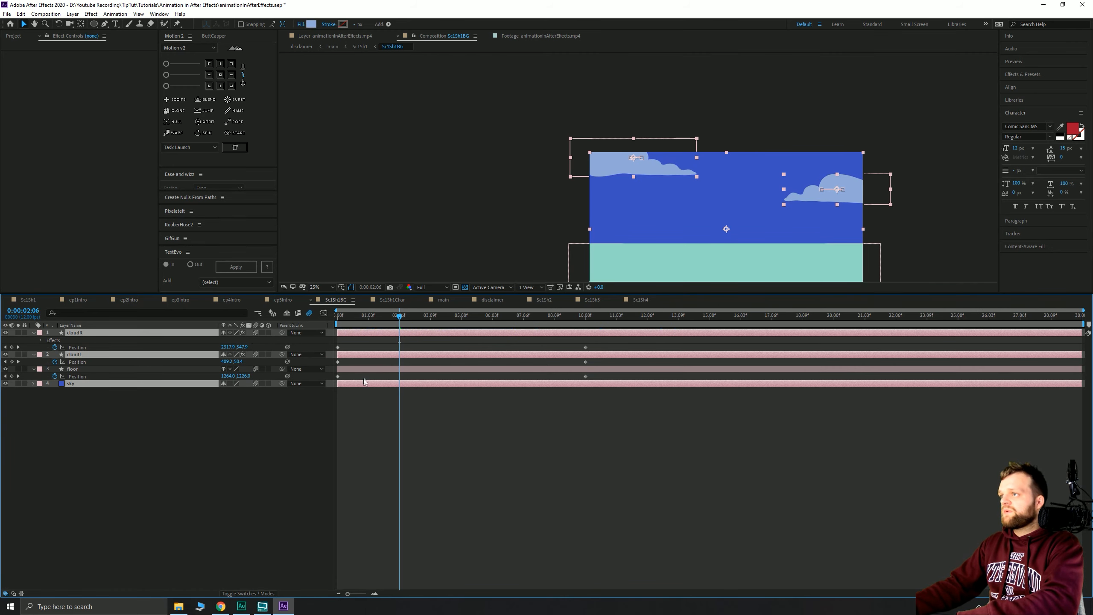
left_click(636, 299)
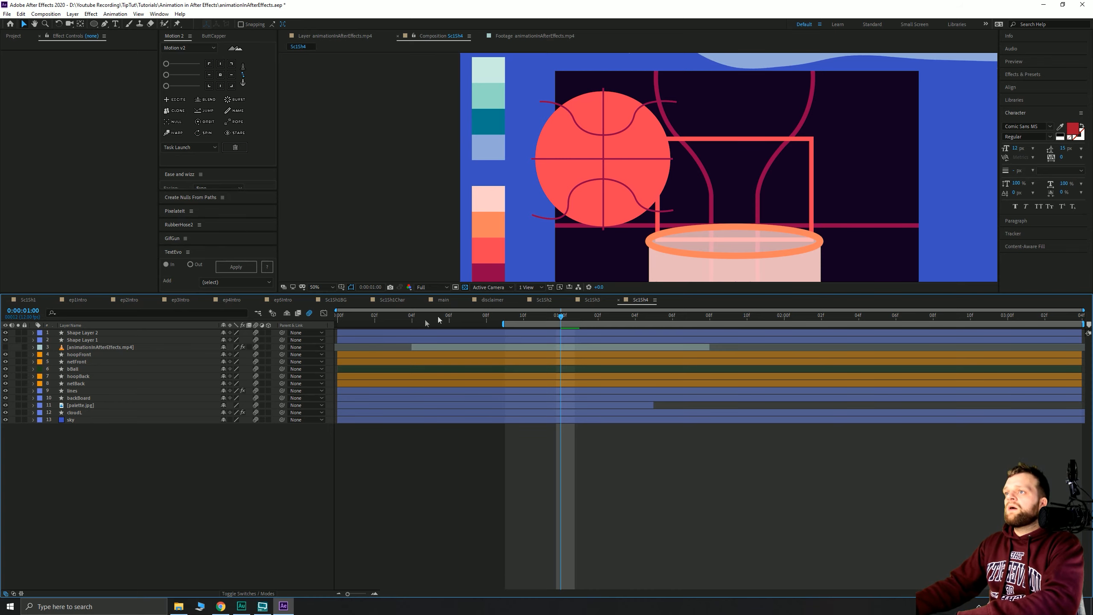
left_click(591, 300)
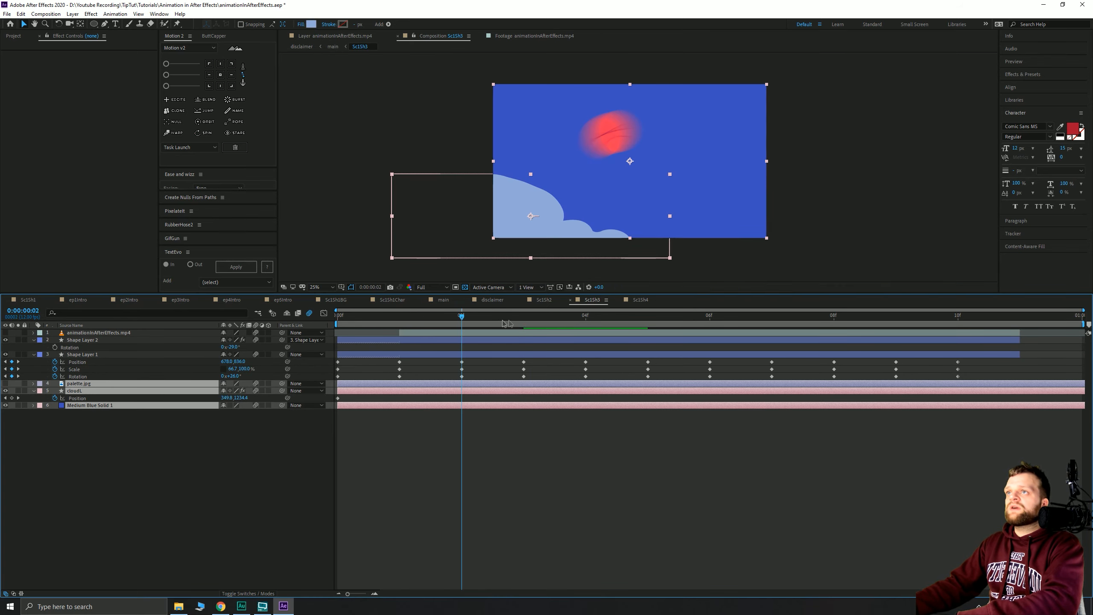
left_click_drag(593, 323, 379, 325)
key("space")
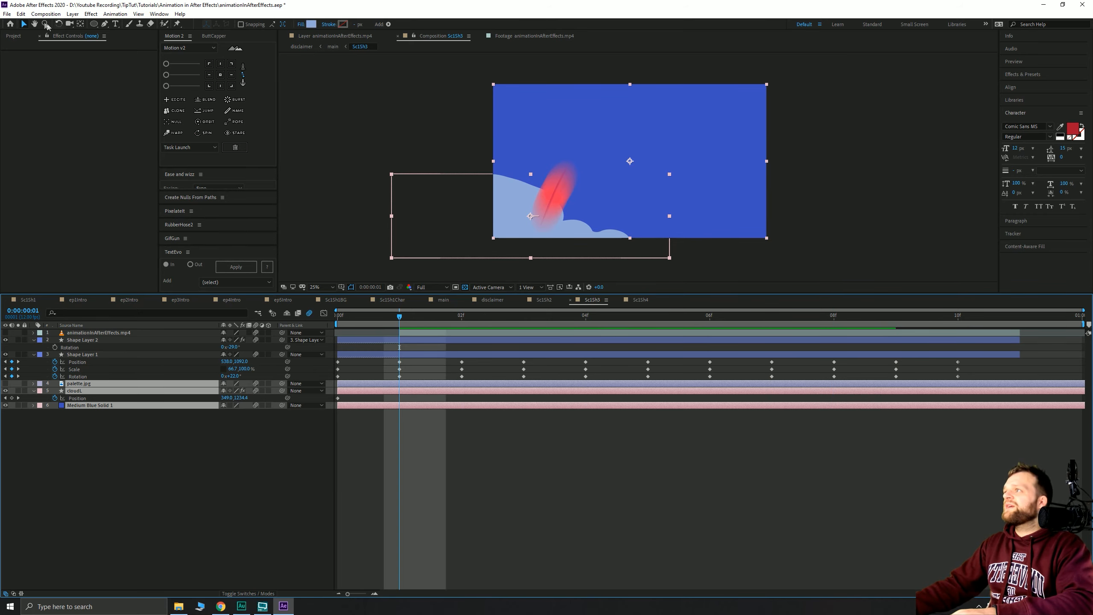
key("space")
right_click(404, 102)
- Set the Sc1Sh3 comp's motion blur shutter angle to 360°
left_click(425, 120)
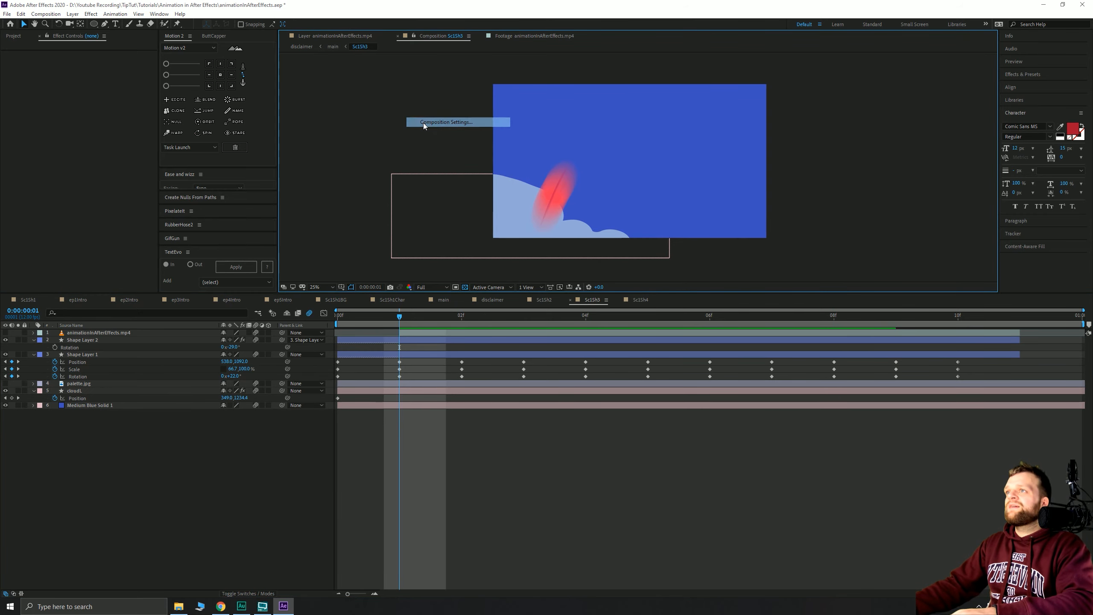
left_click(548, 131)
left_click_drag(550, 103, 251, 86)
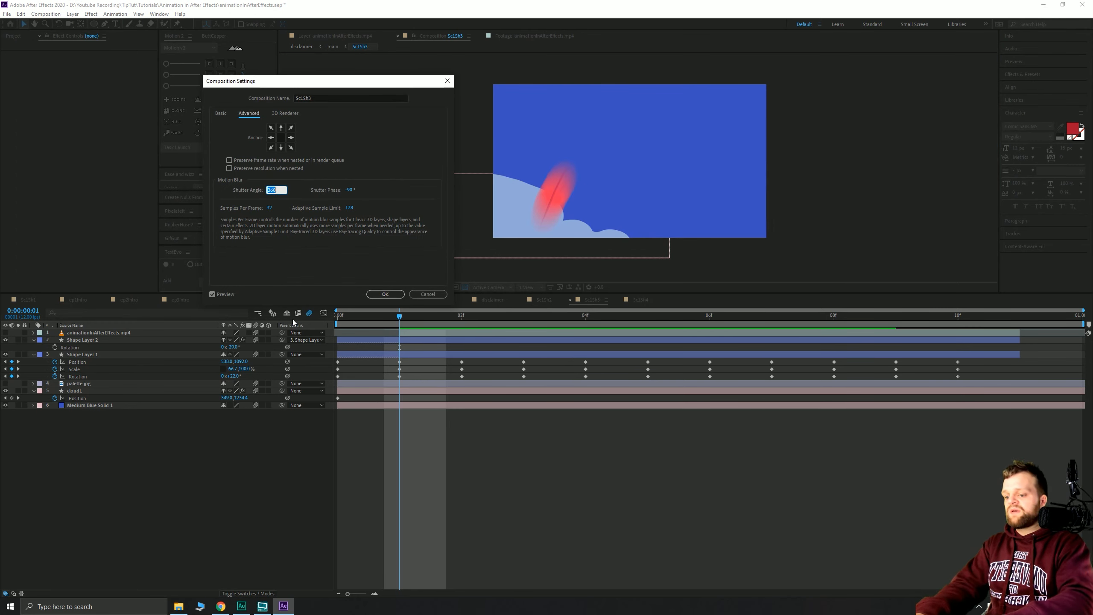
type("360")
key("Return")
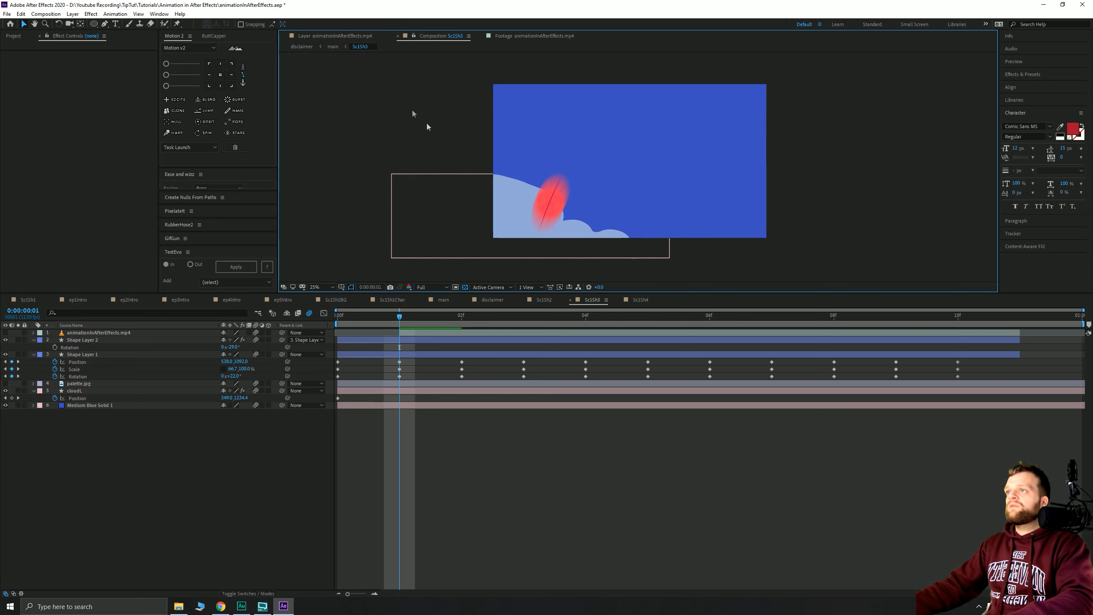
- Change Sc1Sh3's shutter angle to 100° with 16 samples per frame
right_click(396, 104)
left_click(426, 125)
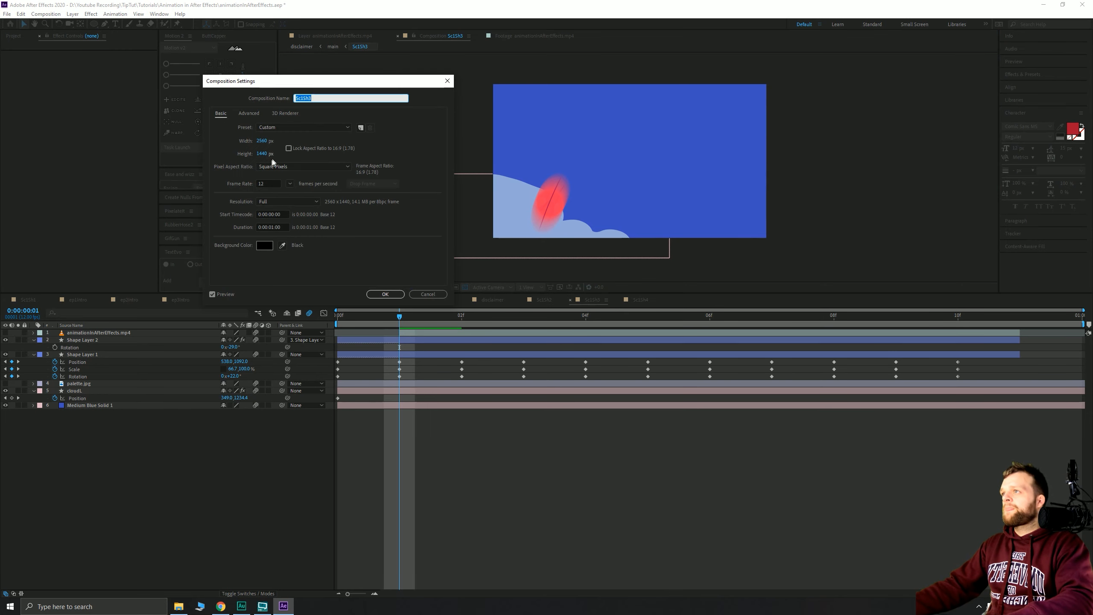
left_click(244, 117)
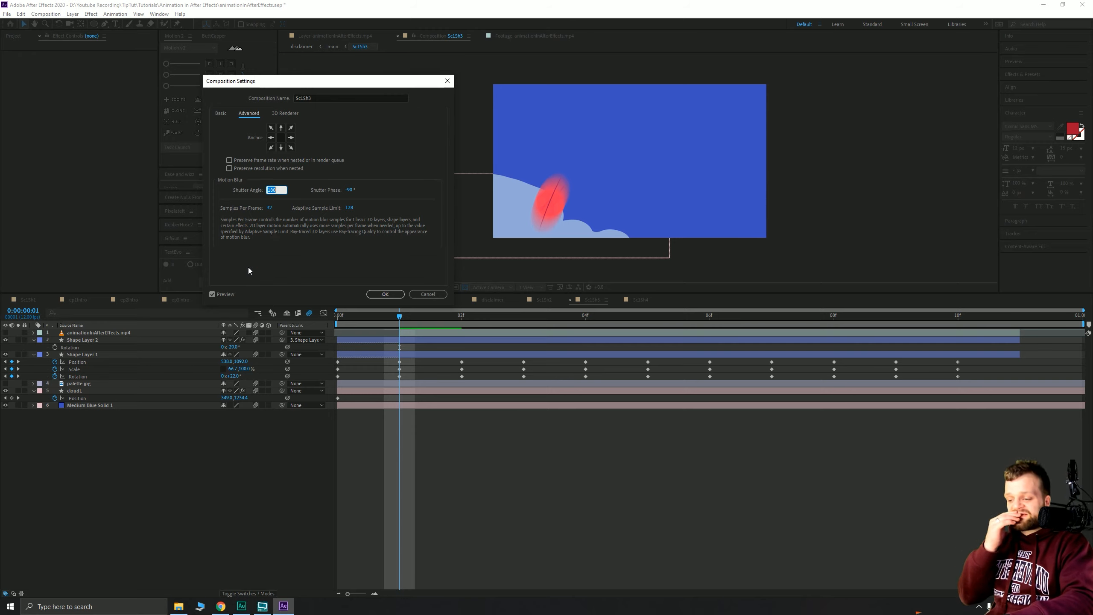
type("100")
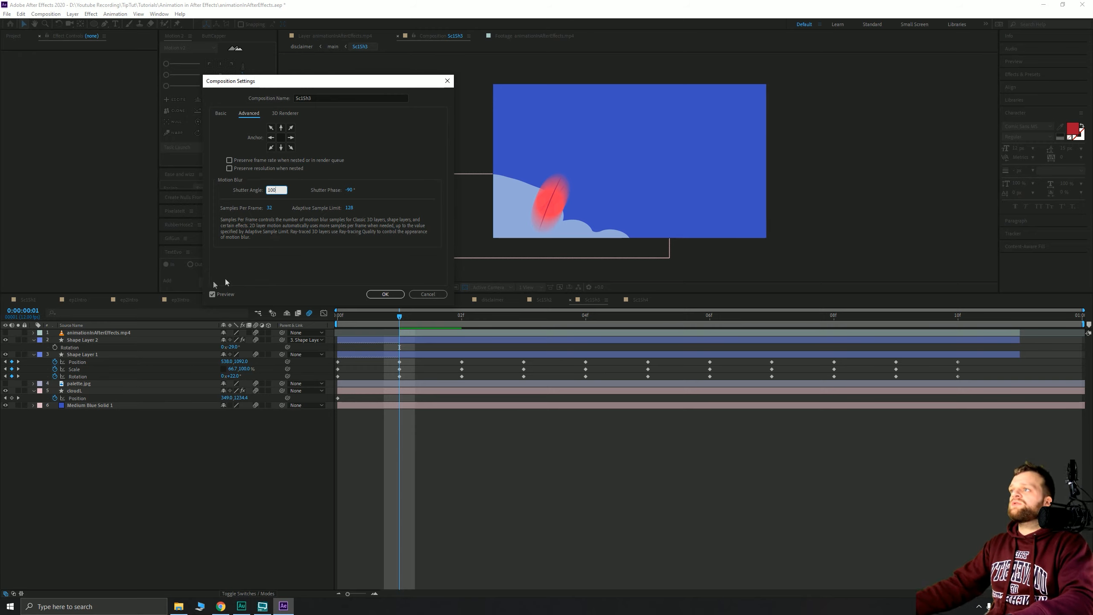
left_click(269, 208)
type("16")
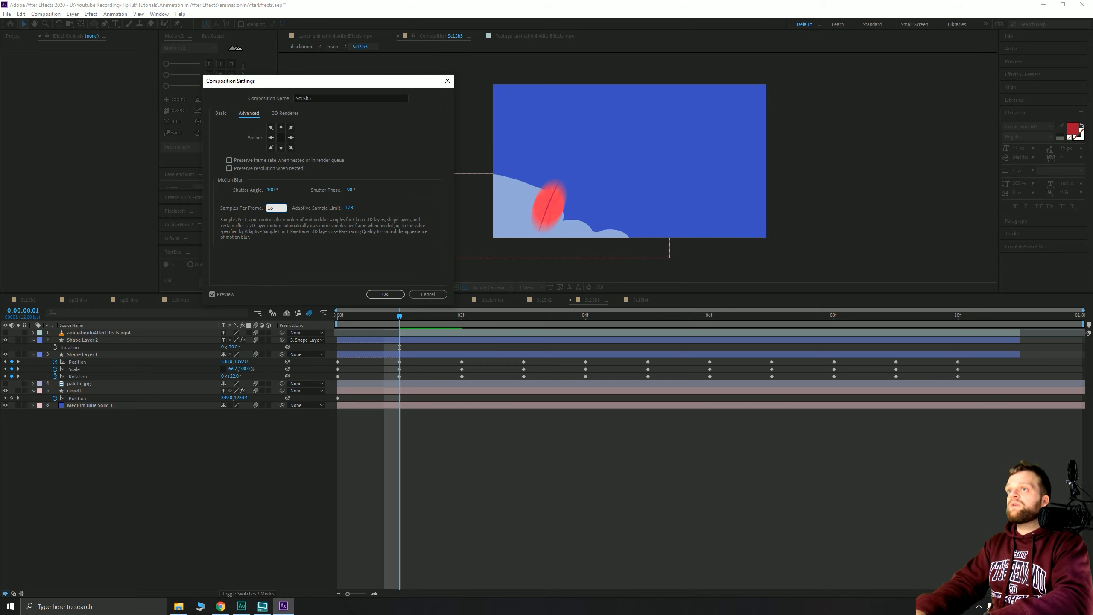
left_click(386, 293)
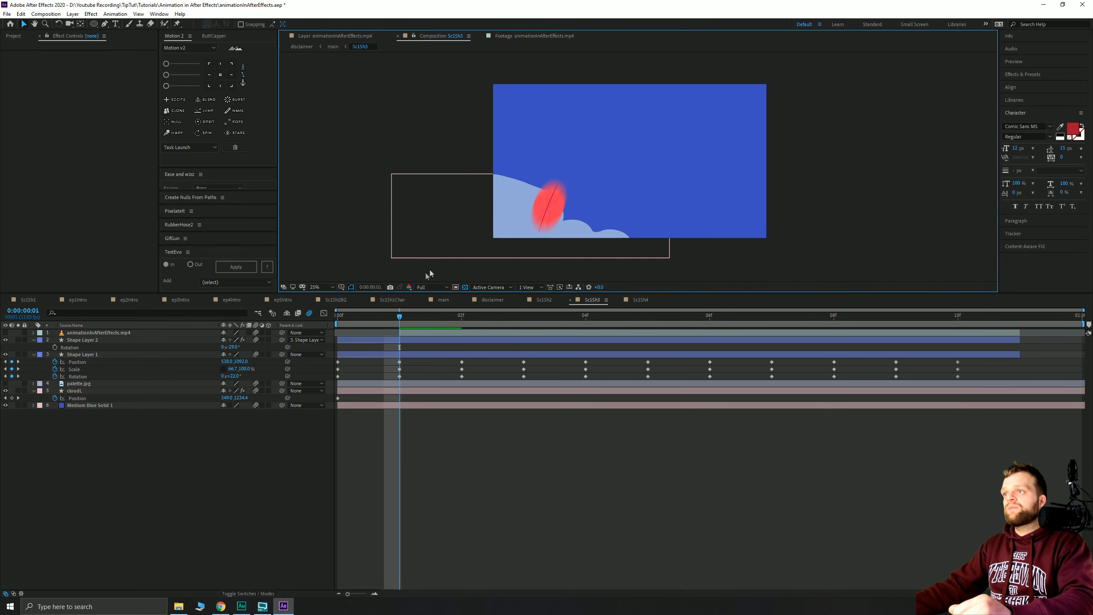
- Set Sc1Sh2's shutter angle to 100° with 64 samples per frame
left_click(545, 301)
right_click(446, 140)
left_click(471, 153)
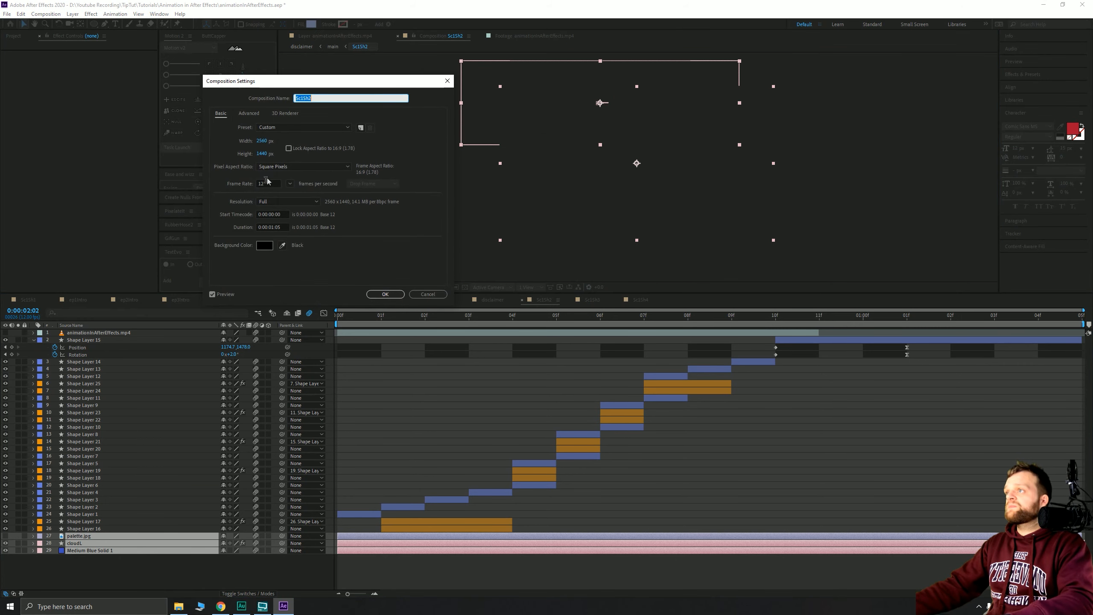
left_click(249, 113)
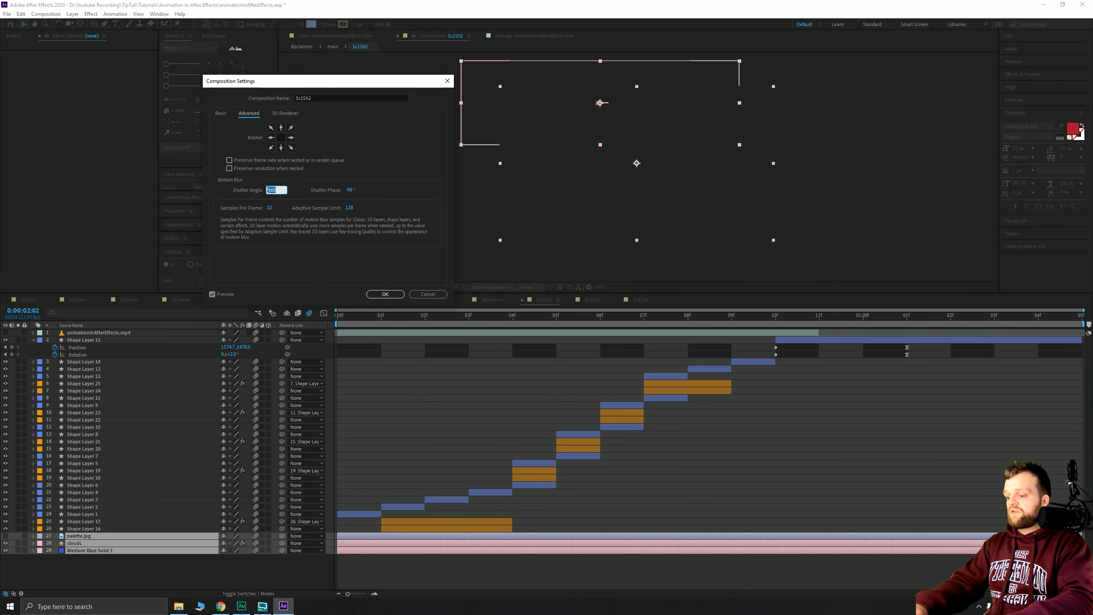
type("100")
left_click(271, 208)
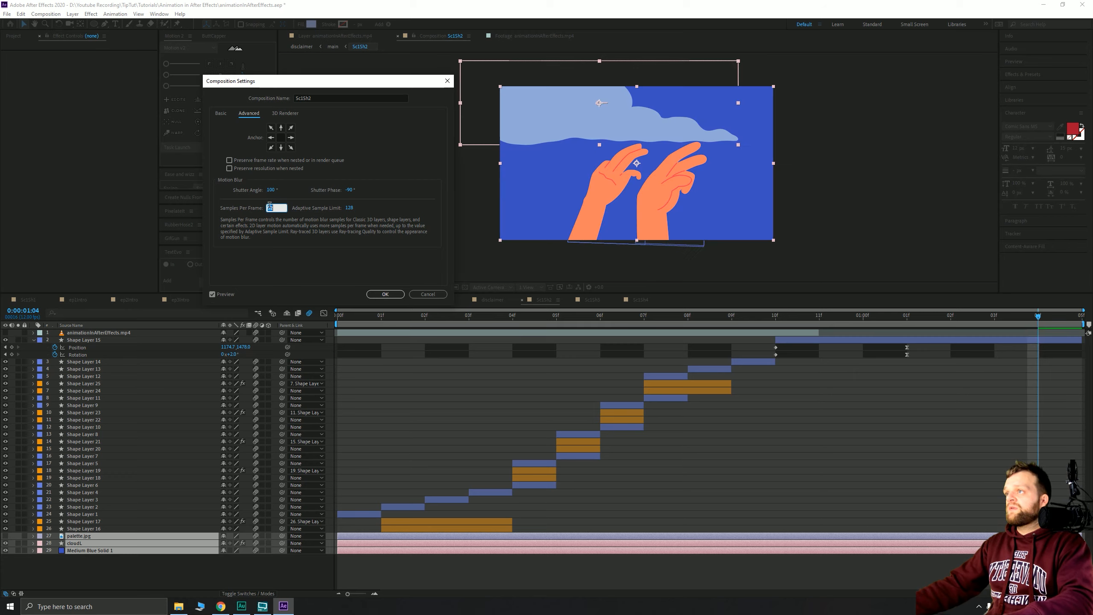
type("64")
key("Return")
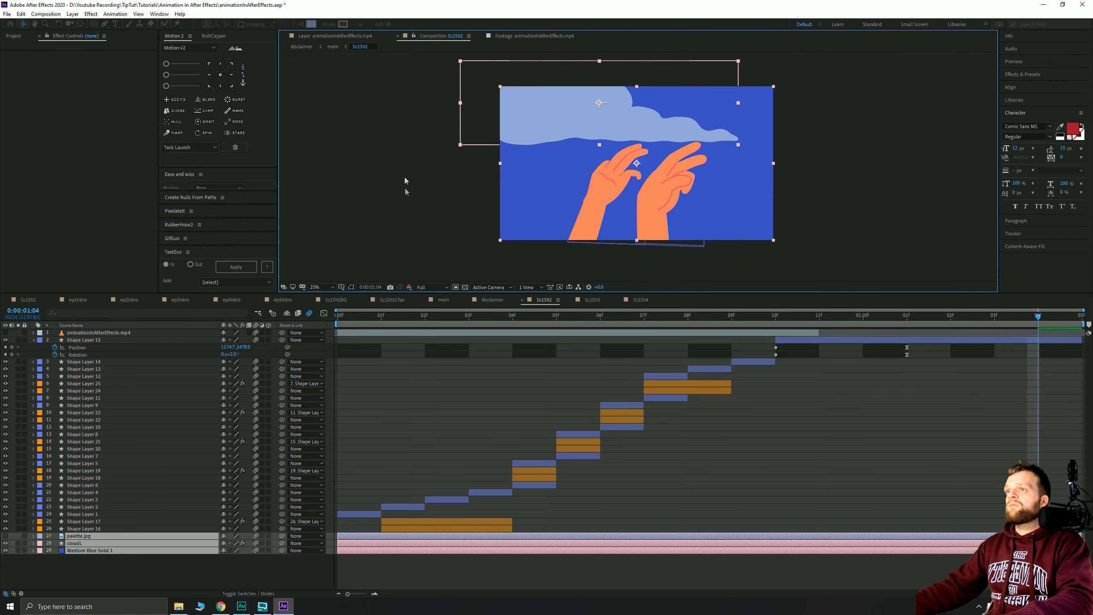
- Set the Sc1Sh4 comp's shutter angle to 100°
left_click(640, 299)
right_click(372, 136)
left_click(389, 154)
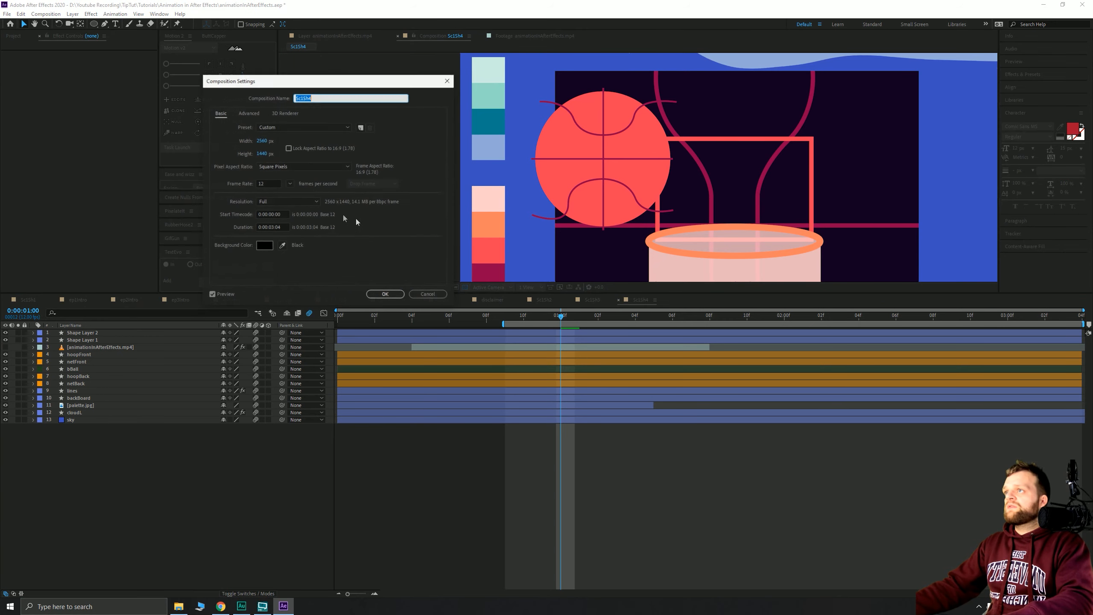
left_click(249, 113)
type("100")
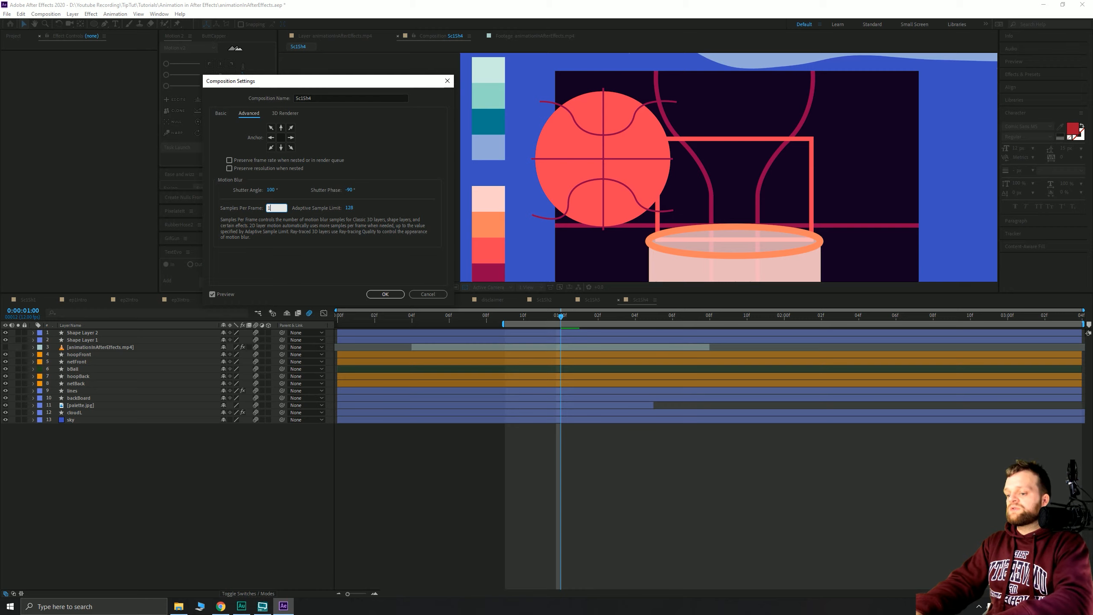
key("Return")
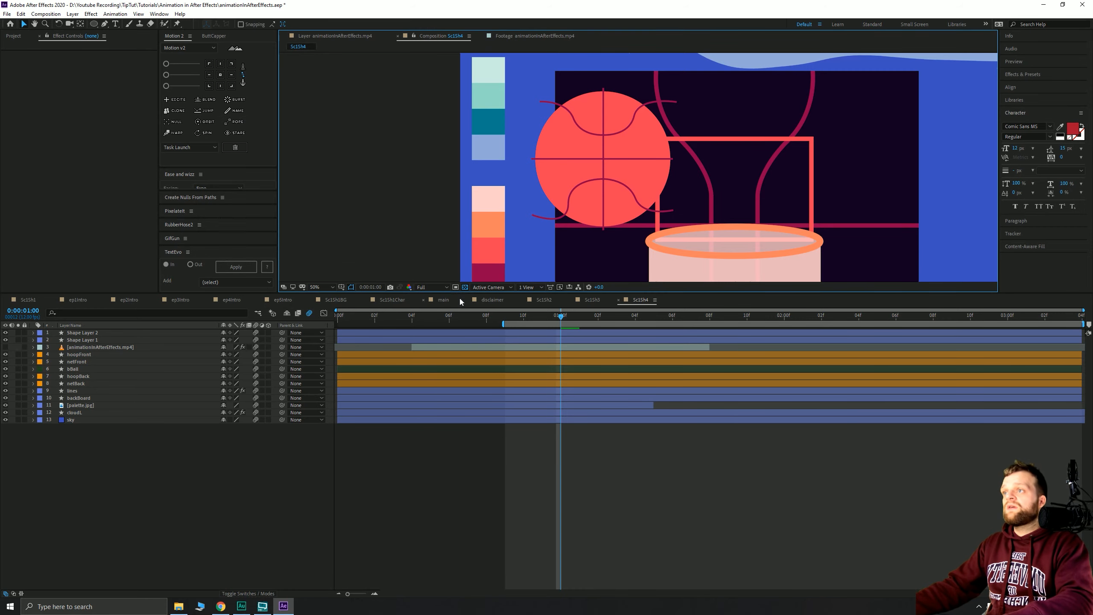
- Set the Sc1Sh1Char comp's shutter angle to 100°
left_click(385, 302)
right_click(344, 117)
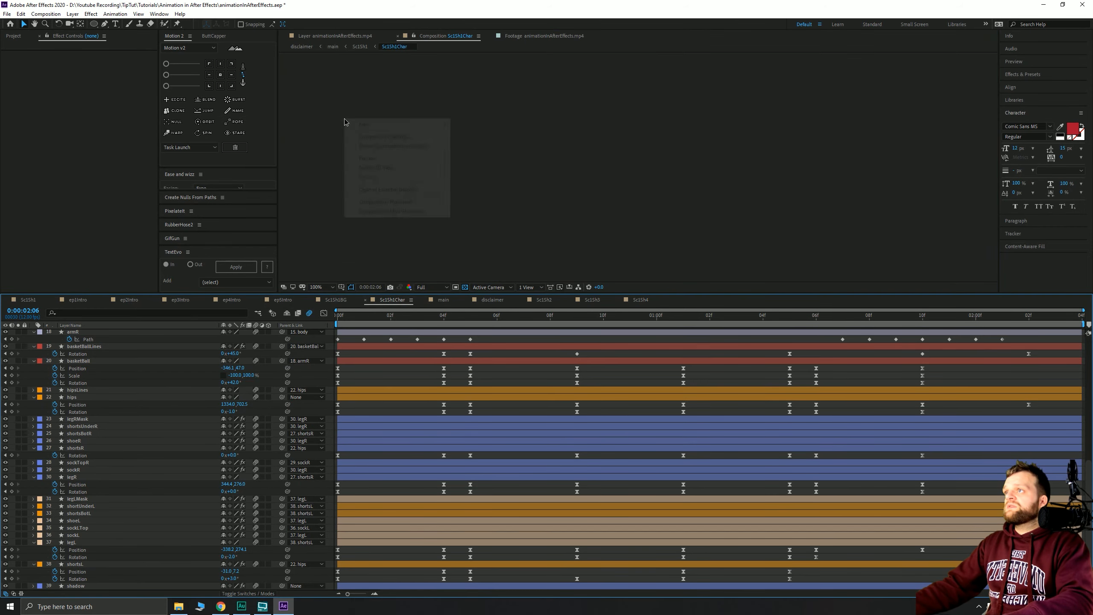
left_click(378, 135)
left_click(249, 112)
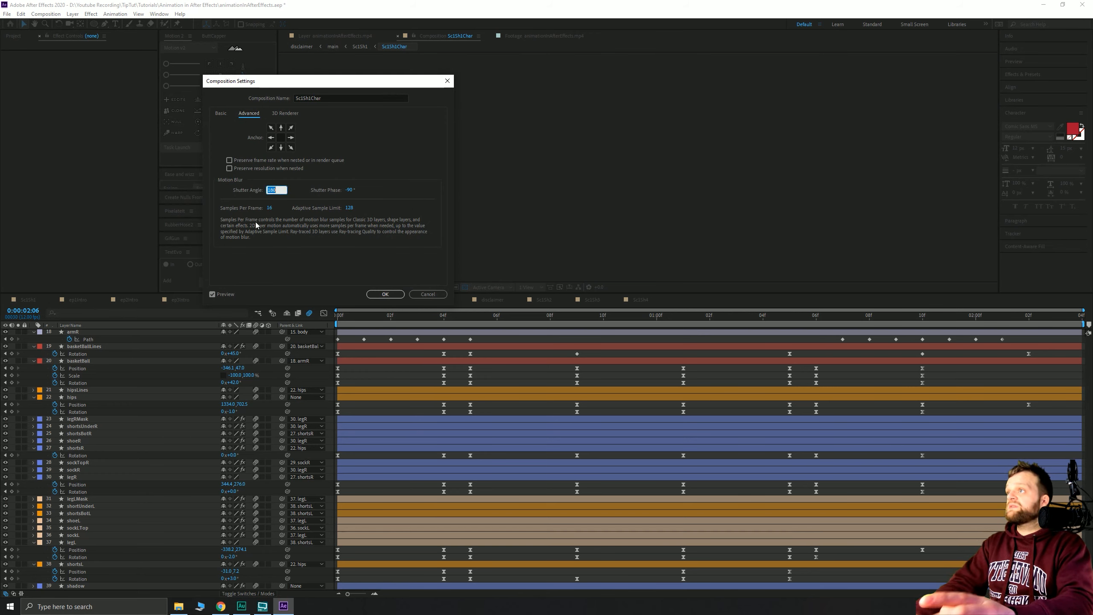
type("100")
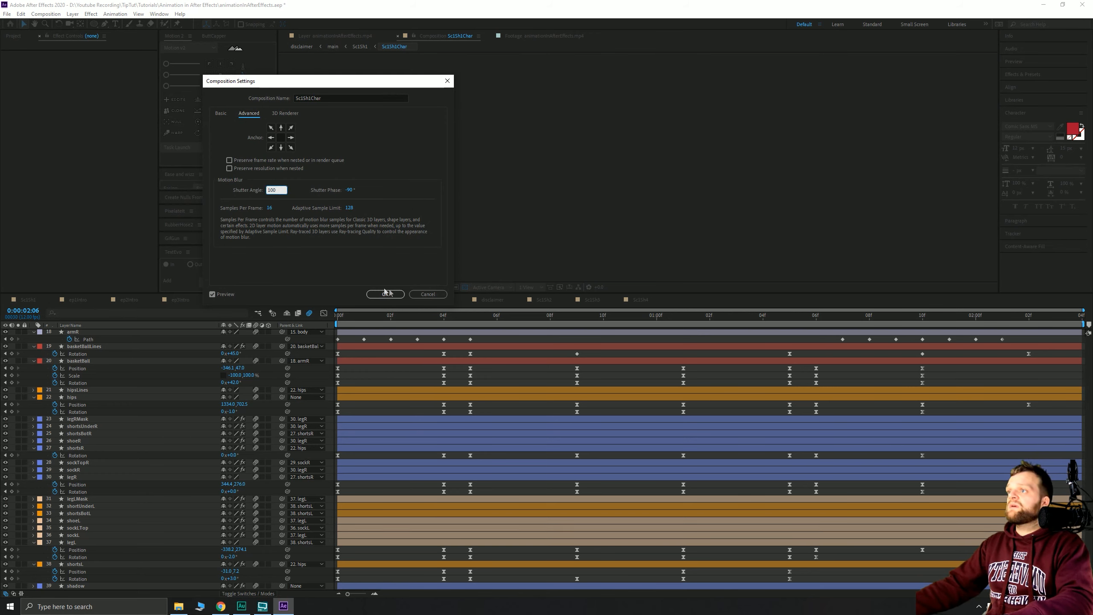
left_click(427, 295)
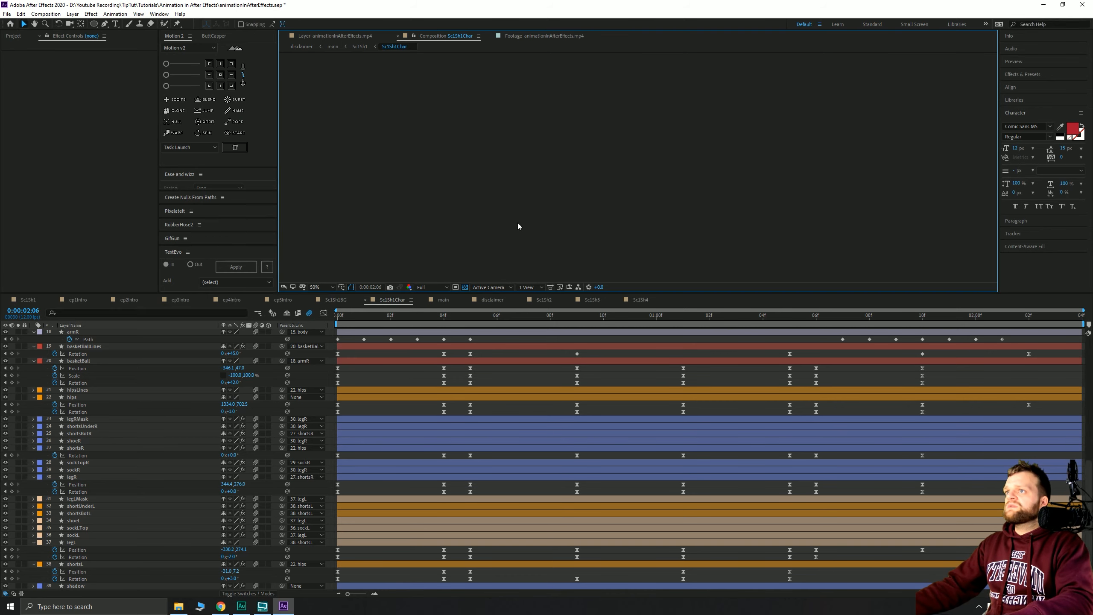
- Preview the Sc1Sh1Char dribble from frame 10, then zoom the viewer to 25%
left_click_drag(536, 317, 603, 317)
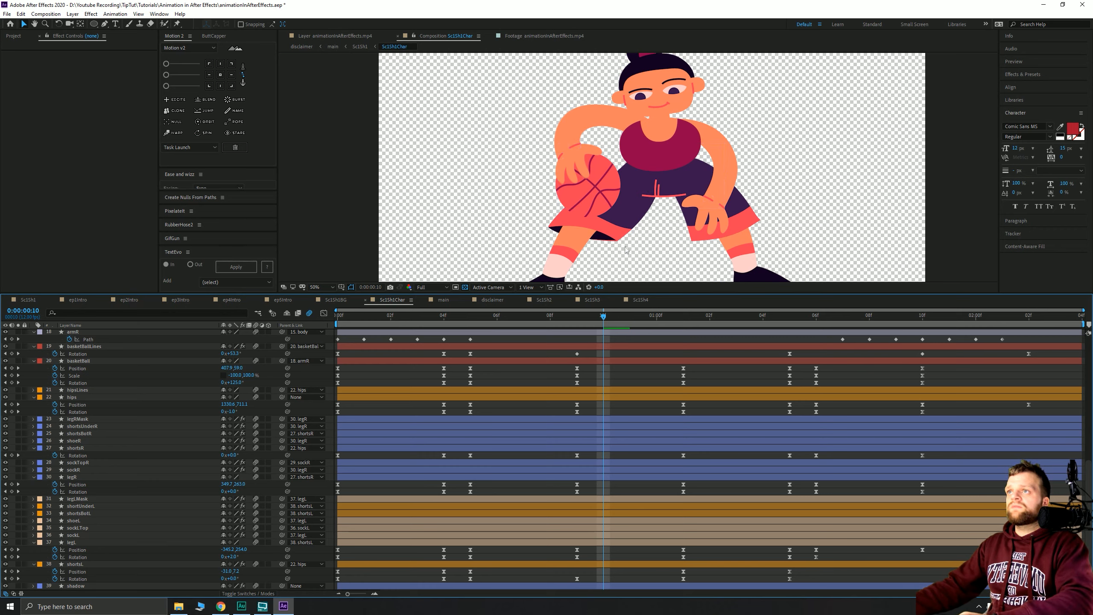
key("space")
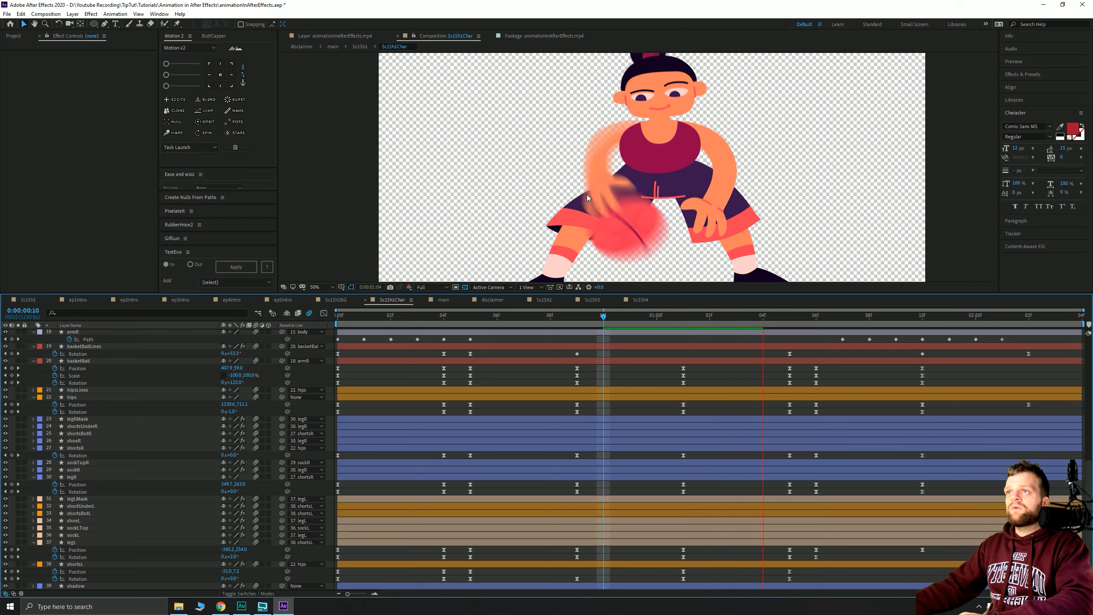
key("space")
key("comma")
right_click(488, 133)
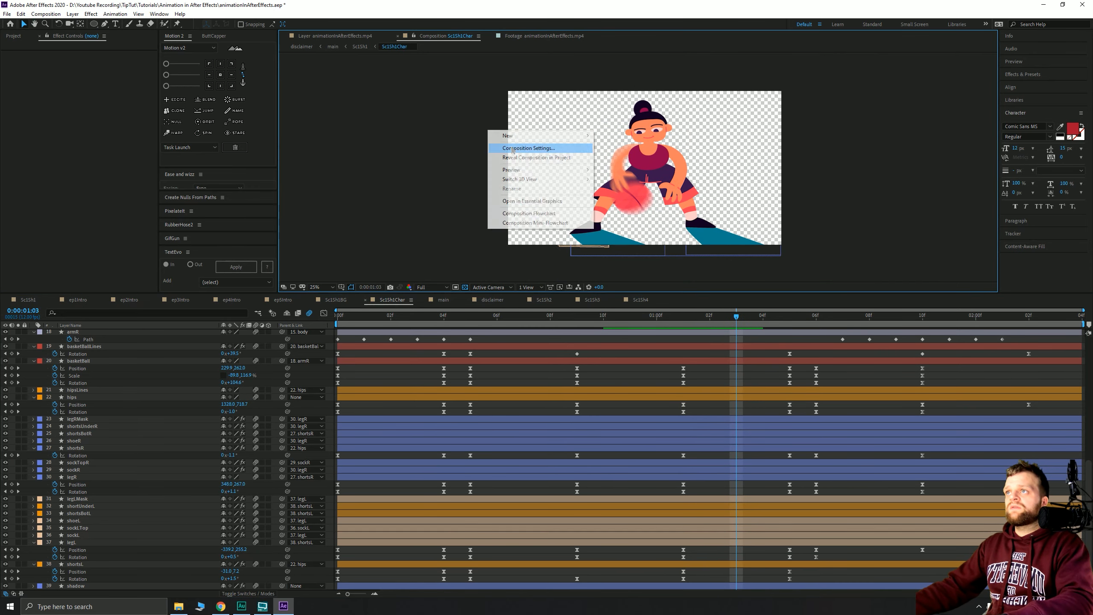
- Review the advanced settings of Sc1Sh1Char and Sc1Sh1BG, leaving them unchanged
left_click(512, 146)
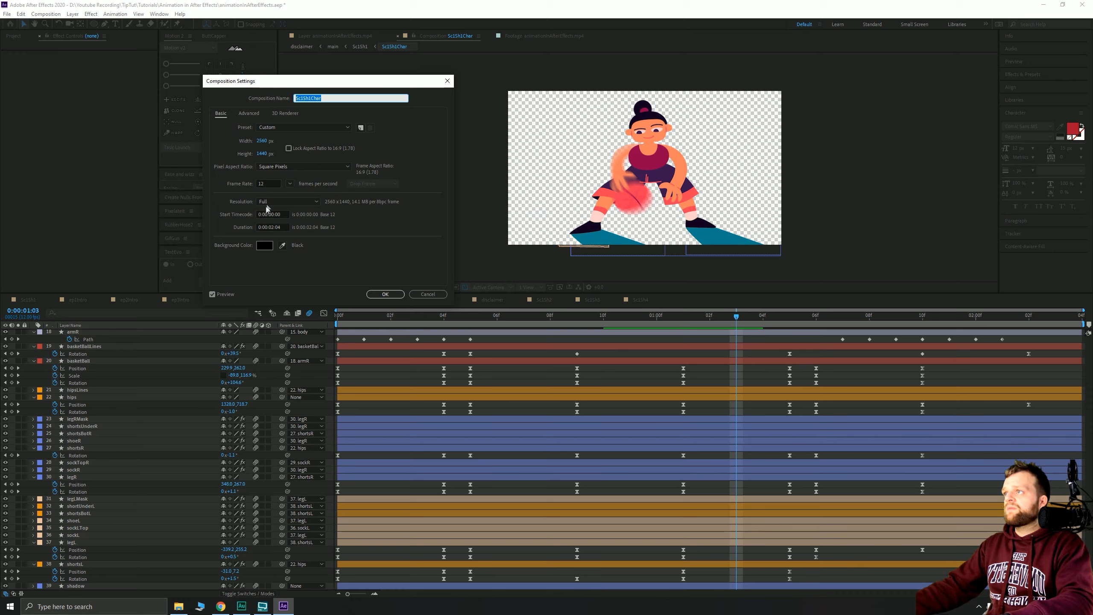
left_click(251, 114)
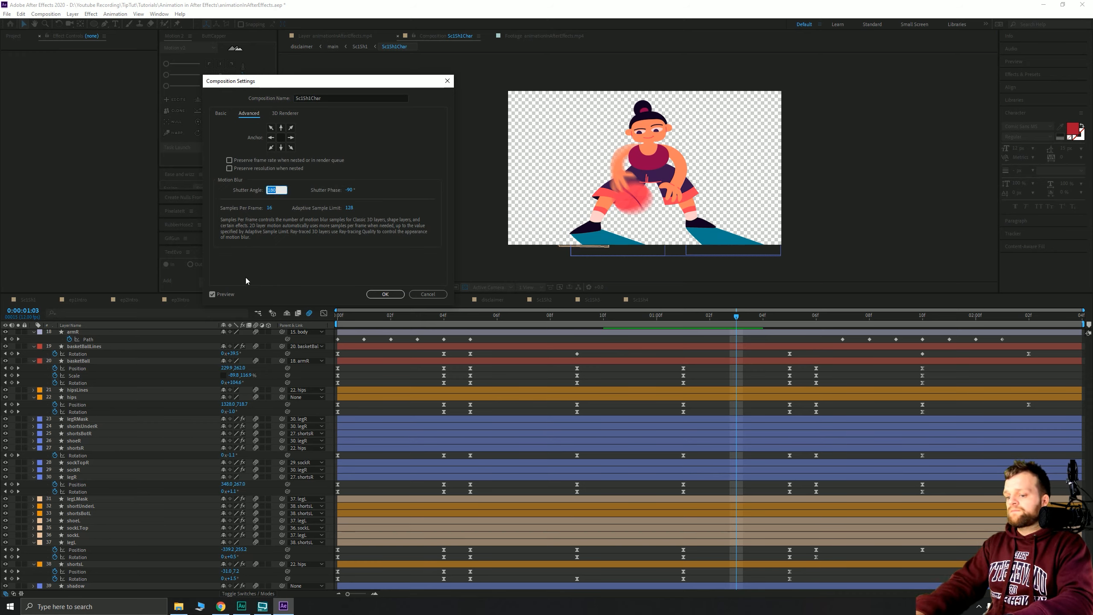
key("Return")
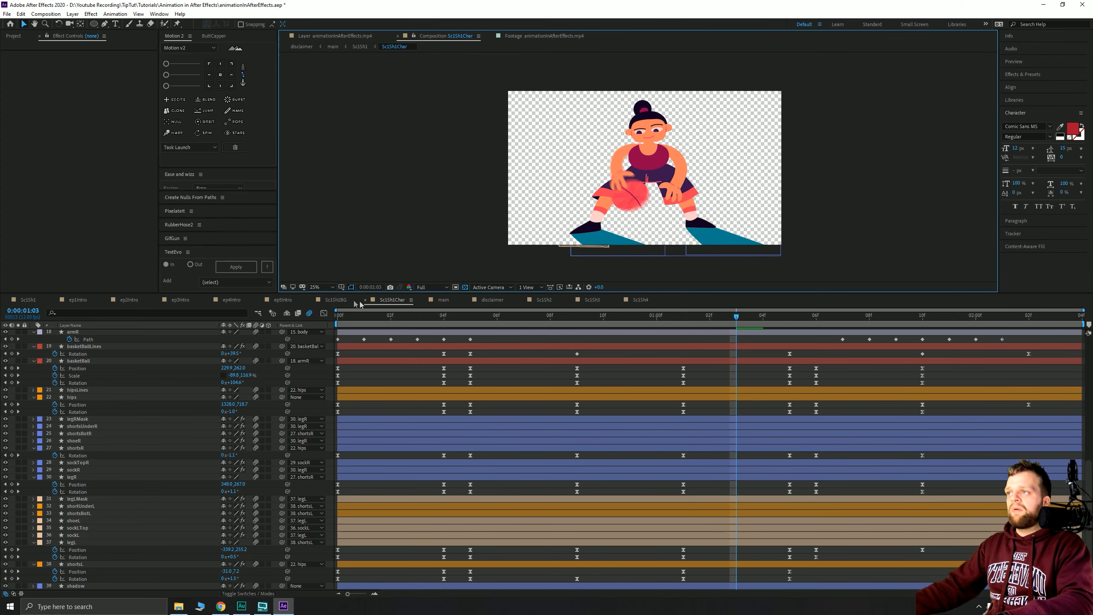
left_click(335, 300)
right_click(508, 151)
left_click(523, 164)
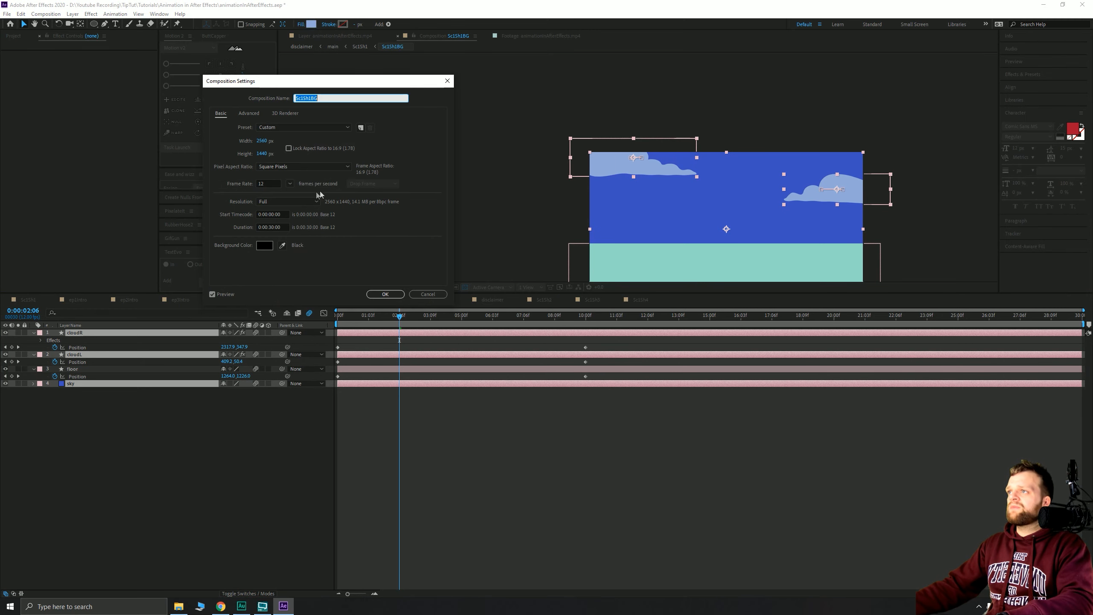
left_click(249, 113)
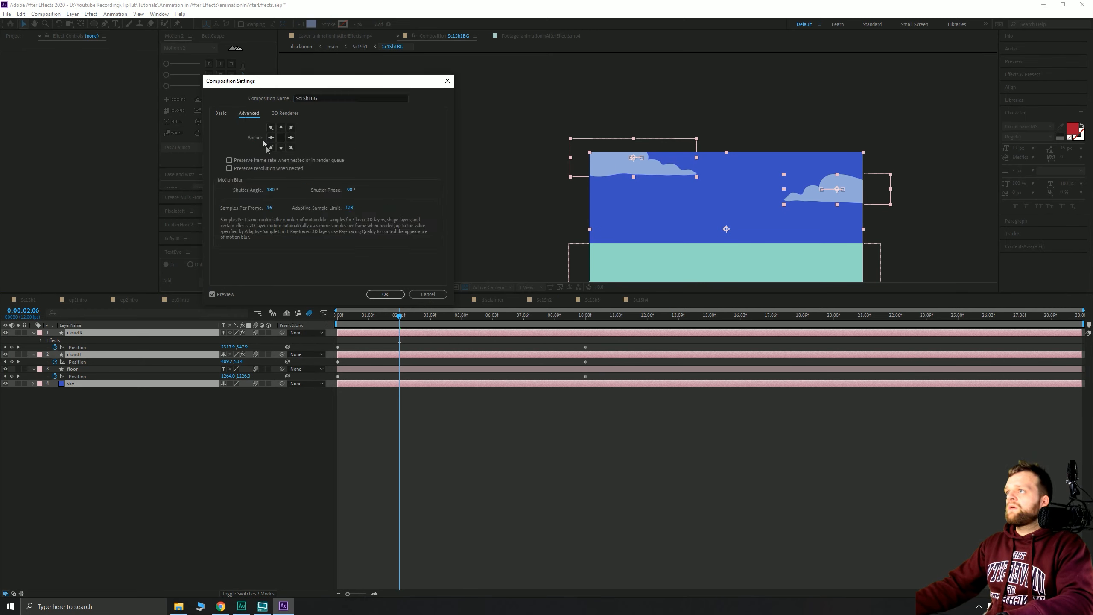
key("Return")
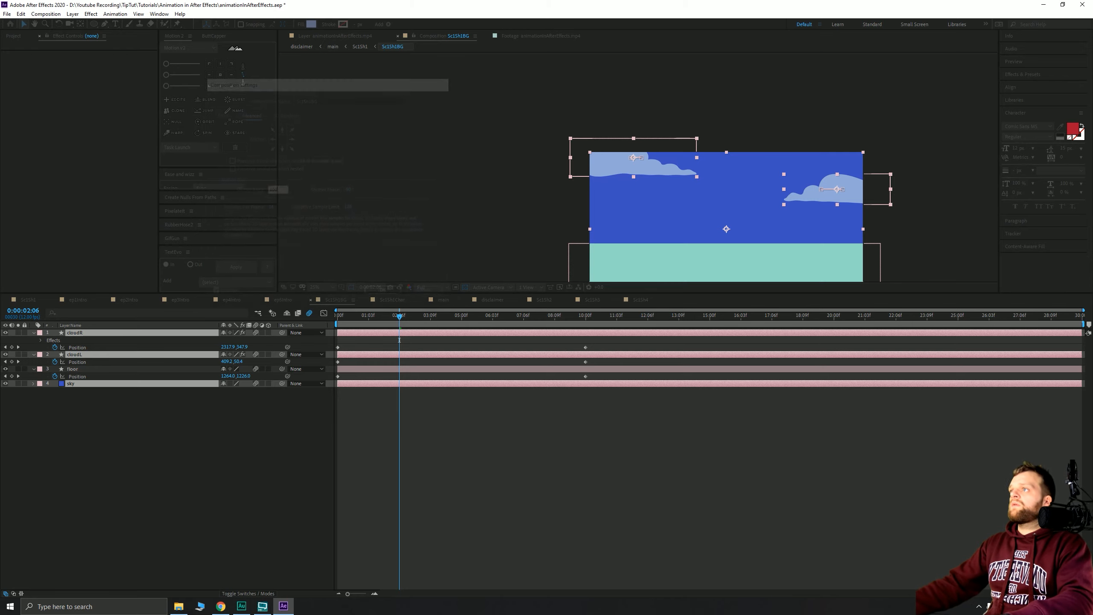
- Give the Sc1Sh1 comp a 360° shutter angle, then bring up Sc1Sh4
left_click(29, 299)
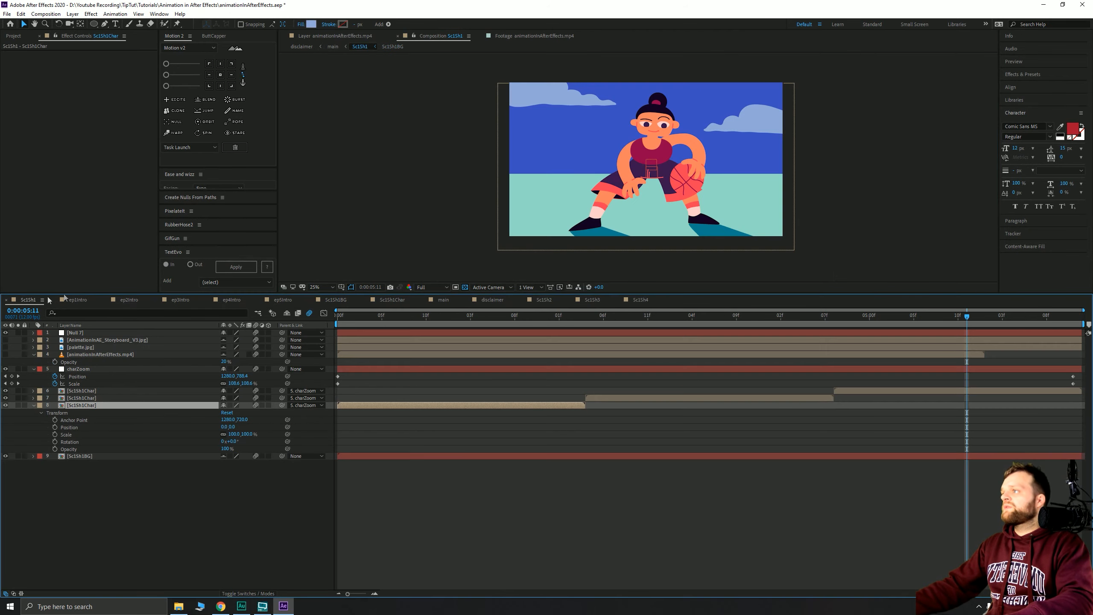
right_click(402, 133)
left_click(416, 145)
left_click(249, 113)
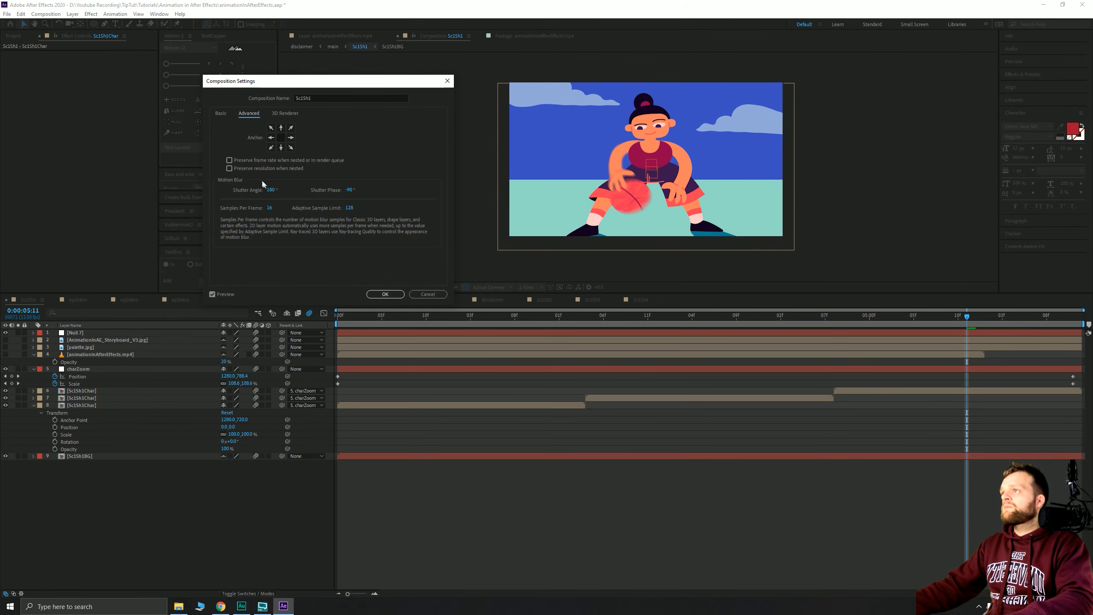
type("360")
key("Return")
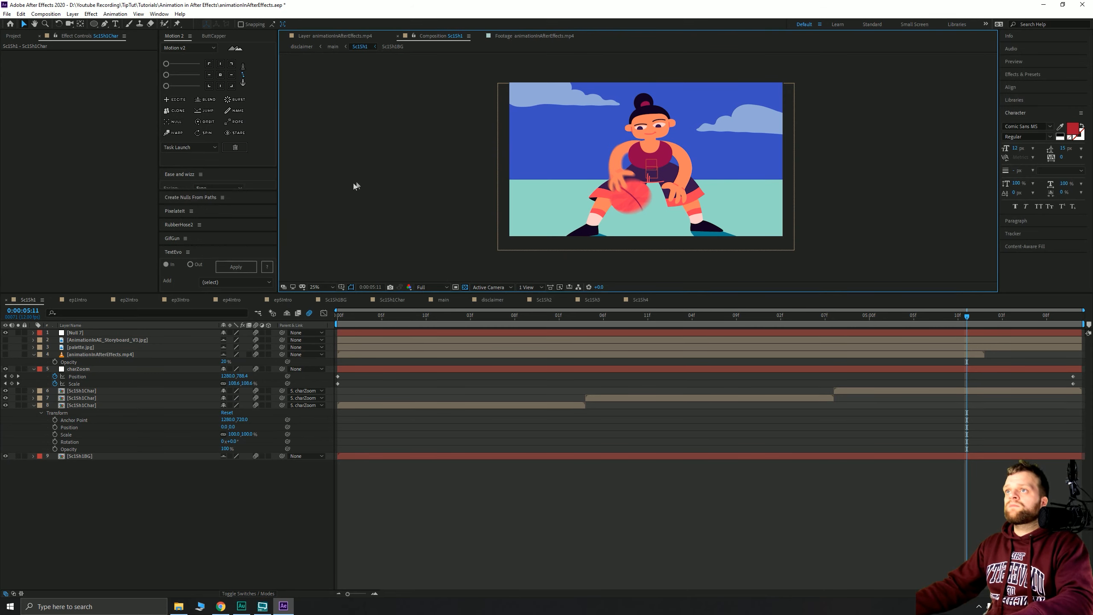
left_click(640, 300)
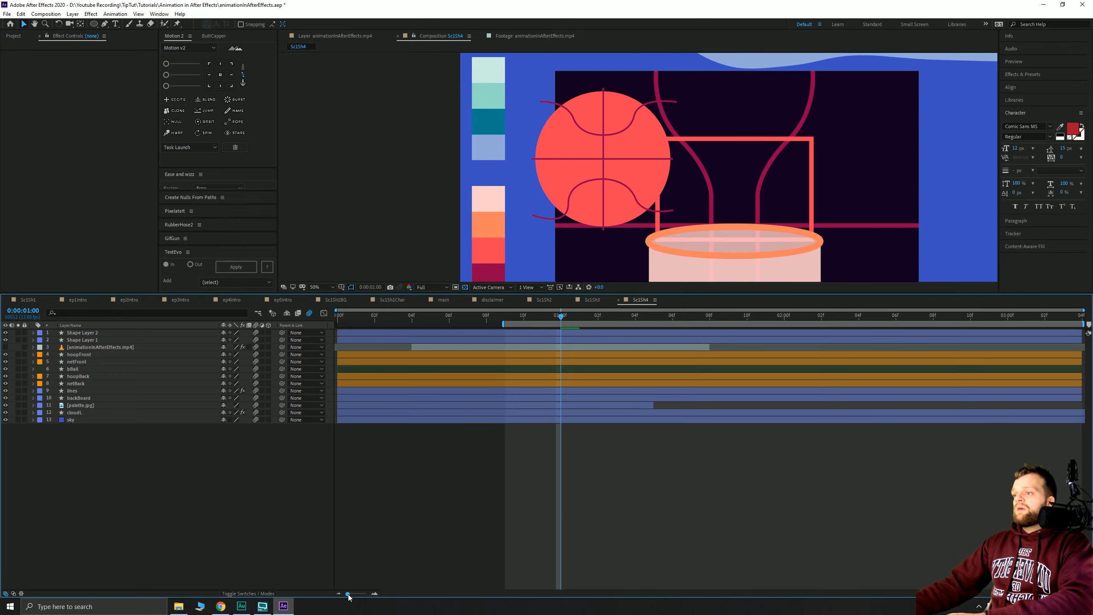
- Extend the work area to the comp start and parent Shape Layer 2 to Shape Layer 1
left_click_drag(503, 324, 336, 323)
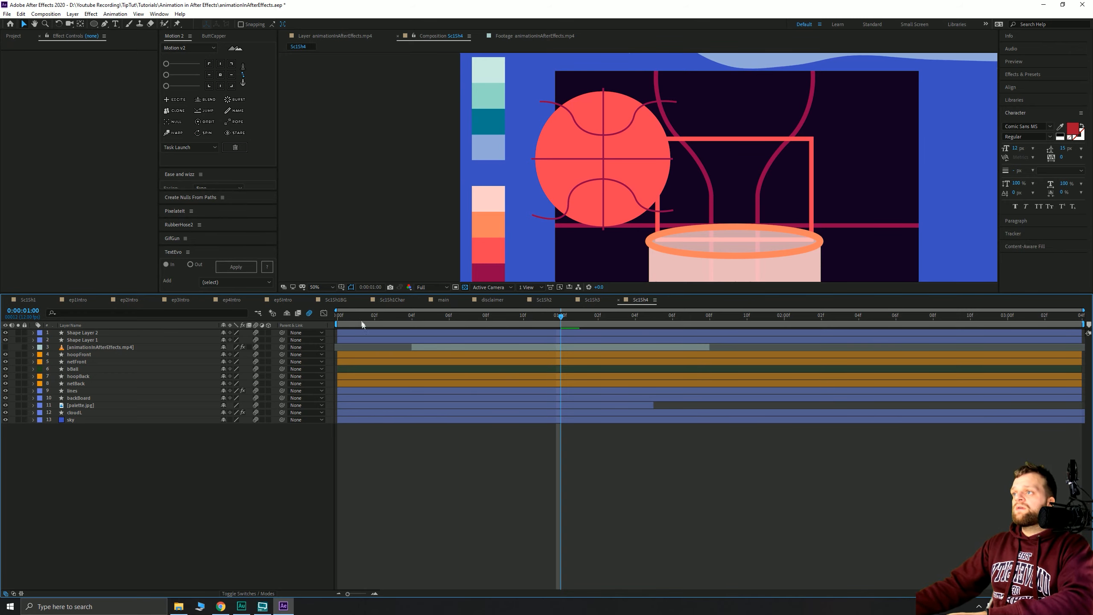
scroll(632, 182, "down", 2)
scroll(632, 182, "up", 2)
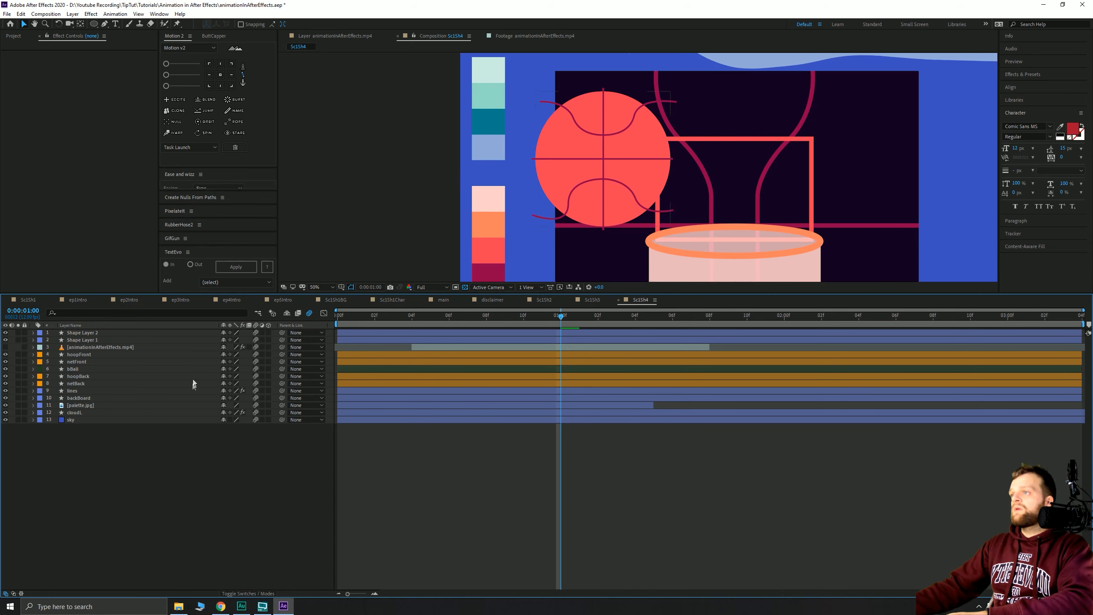
left_click(632, 202)
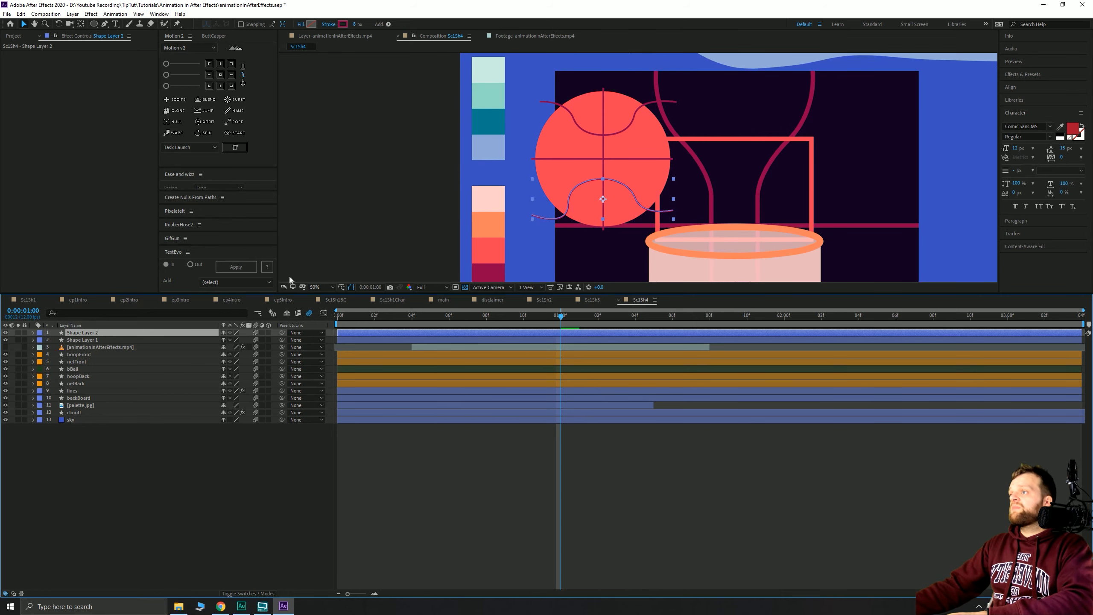
left_click_drag(282, 334, 100, 343)
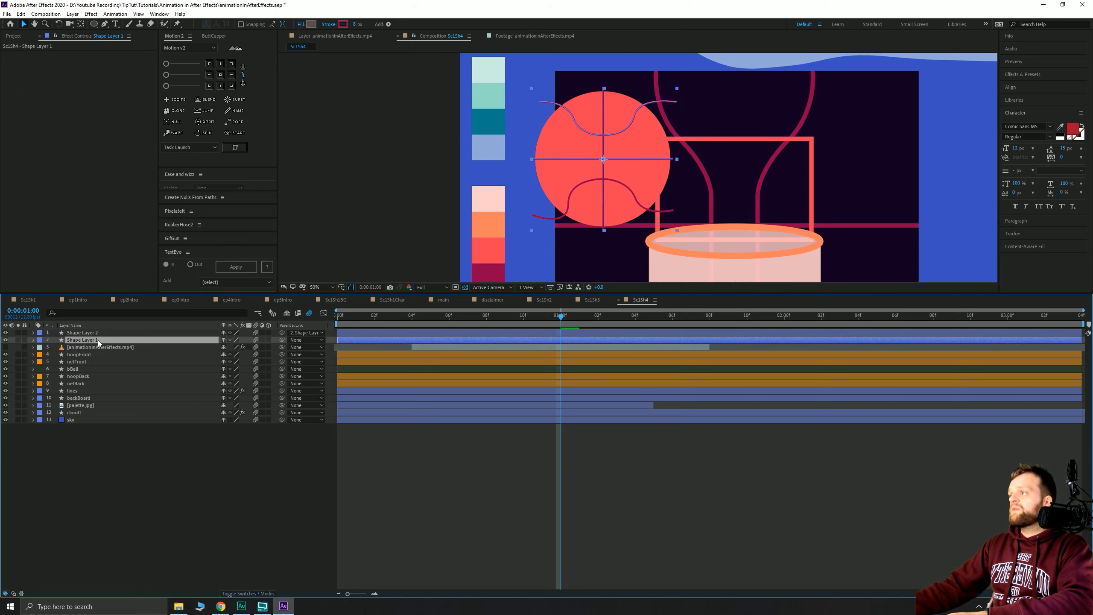
- Apply Set Matte to Shape Layer 2, taking the matte from Shape Layer 1
key("ctrl+space")
type("set")
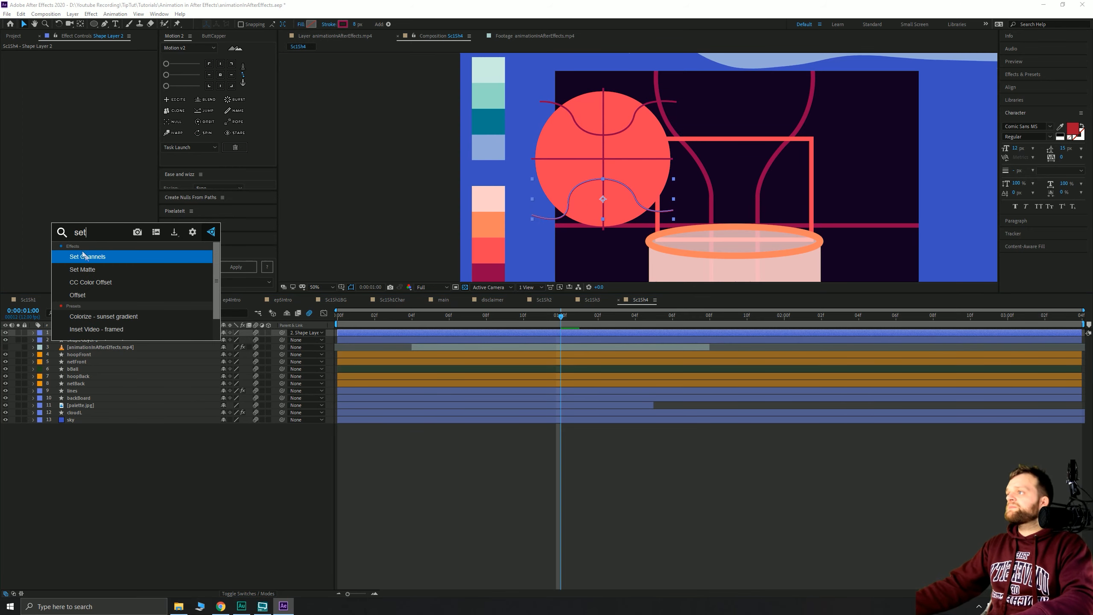
left_click(91, 281)
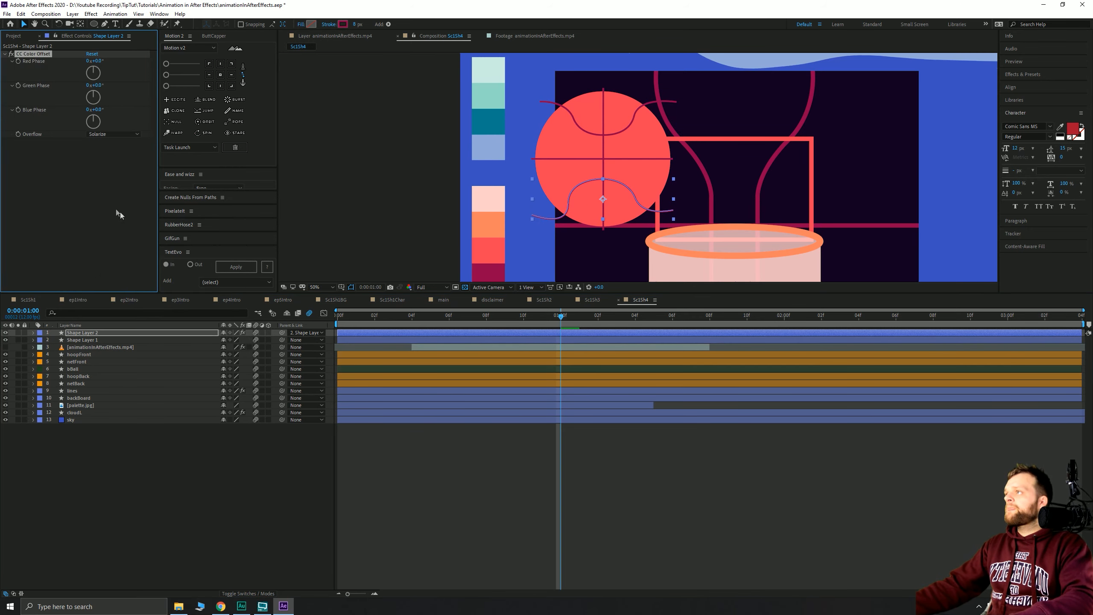
key("ctrl+z")
key("ctrl+space")
type("set")
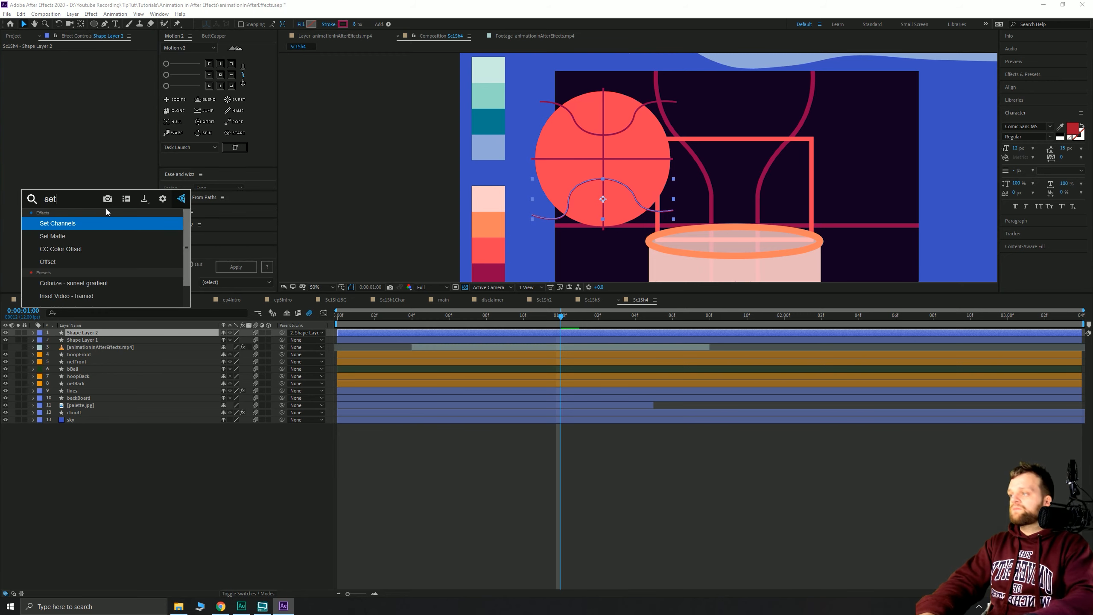
key("Down")
key("Return")
left_click(101, 61)
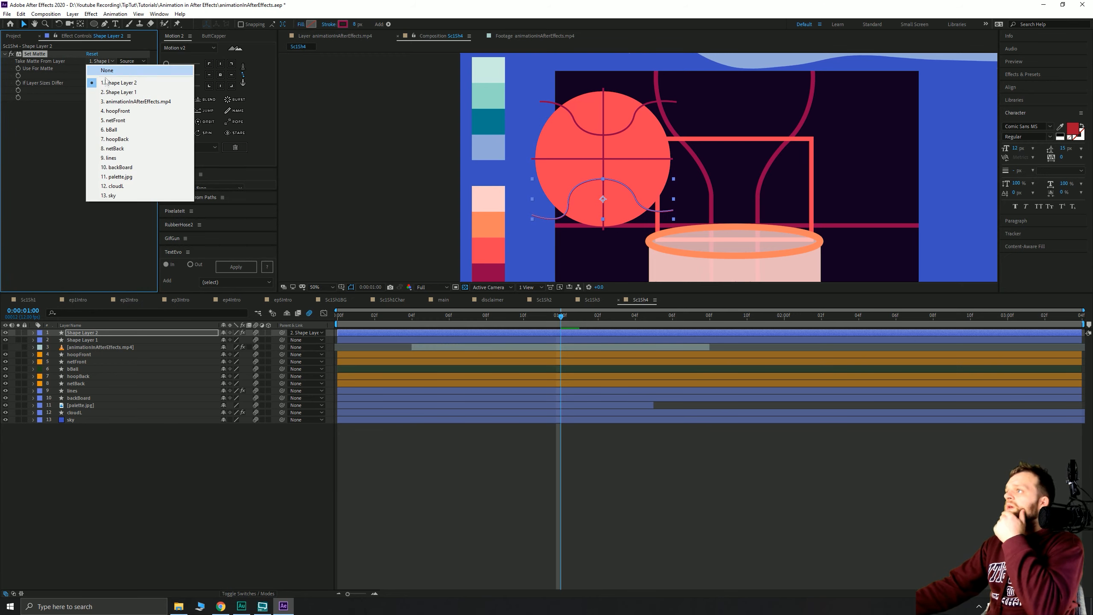
left_click(112, 92)
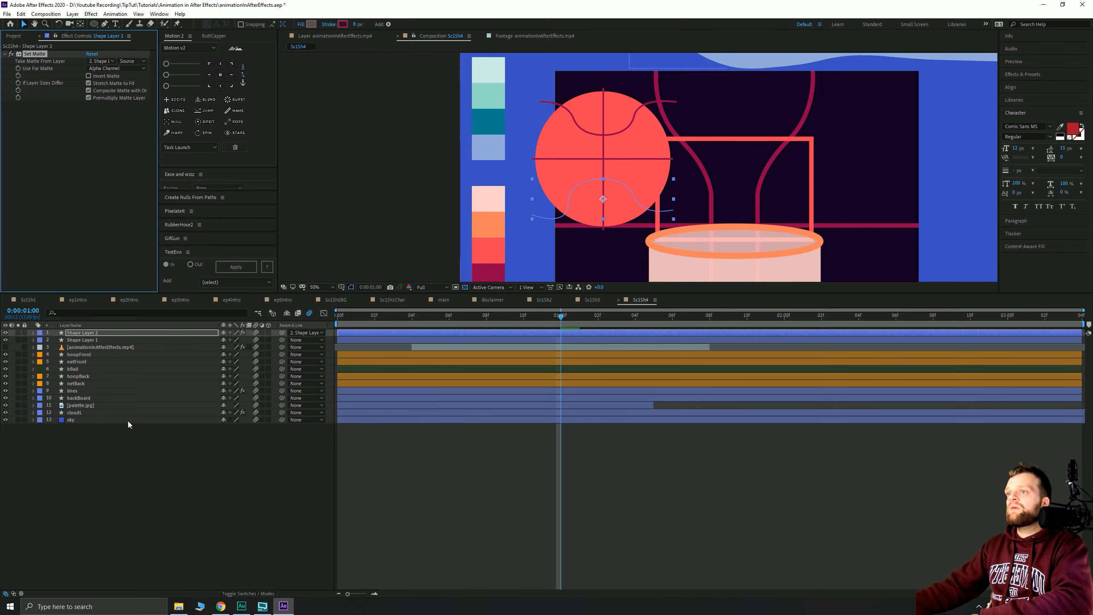
- Delete Shape 1 from Shape Layer 2's contents
left_click(128, 468)
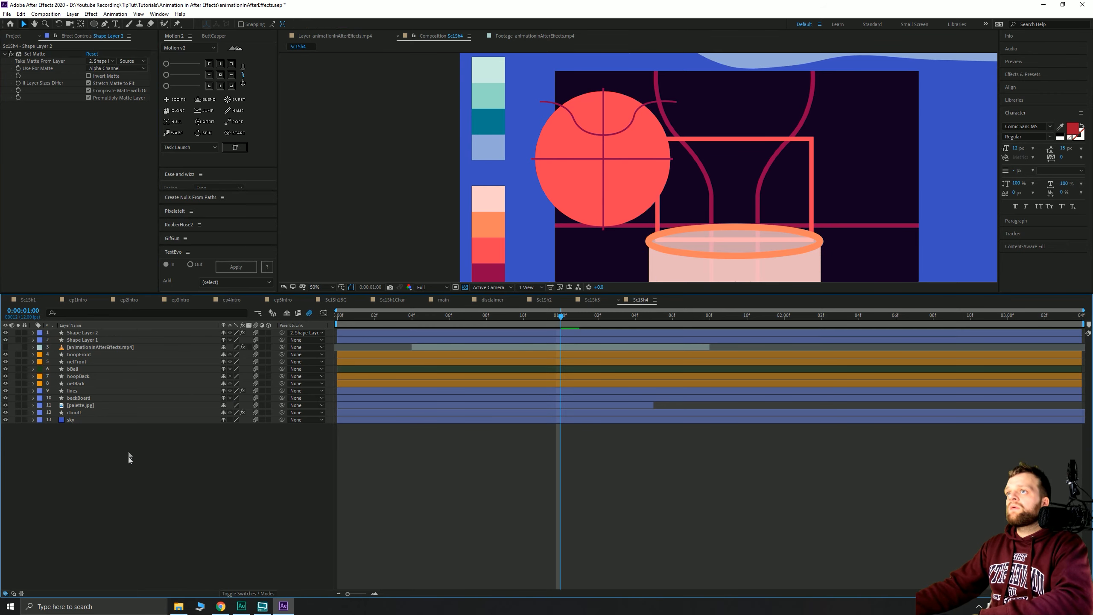
left_click(79, 334)
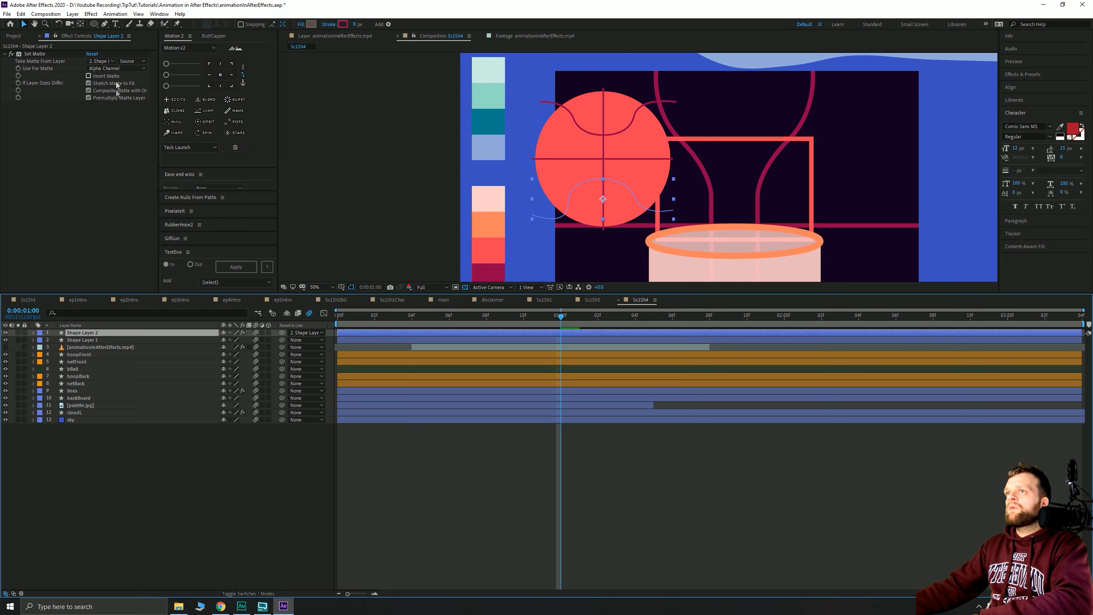
left_click(84, 341)
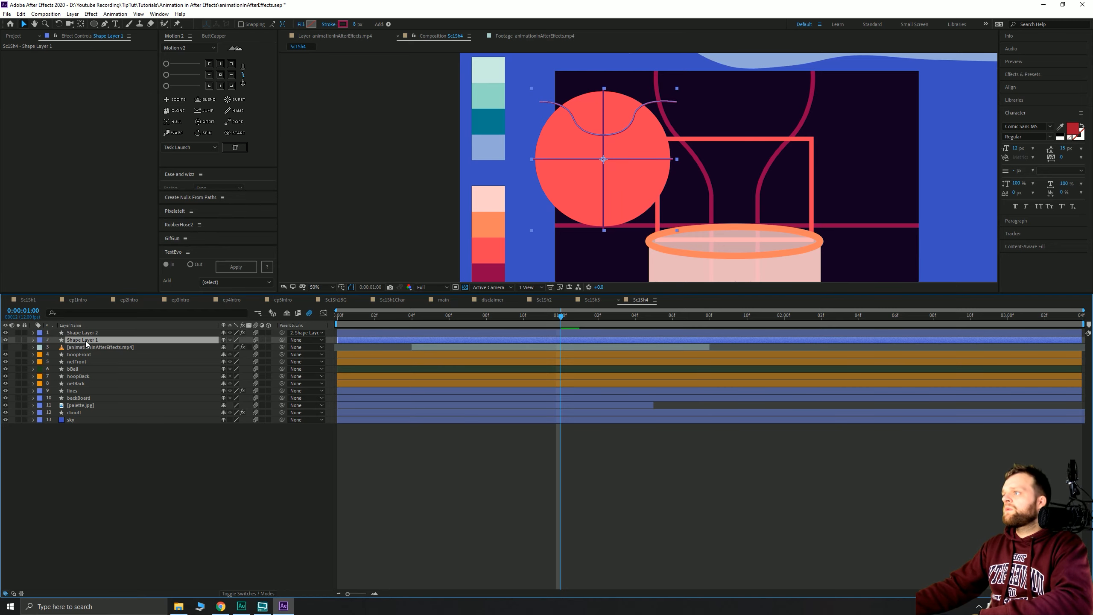
left_click(84, 334)
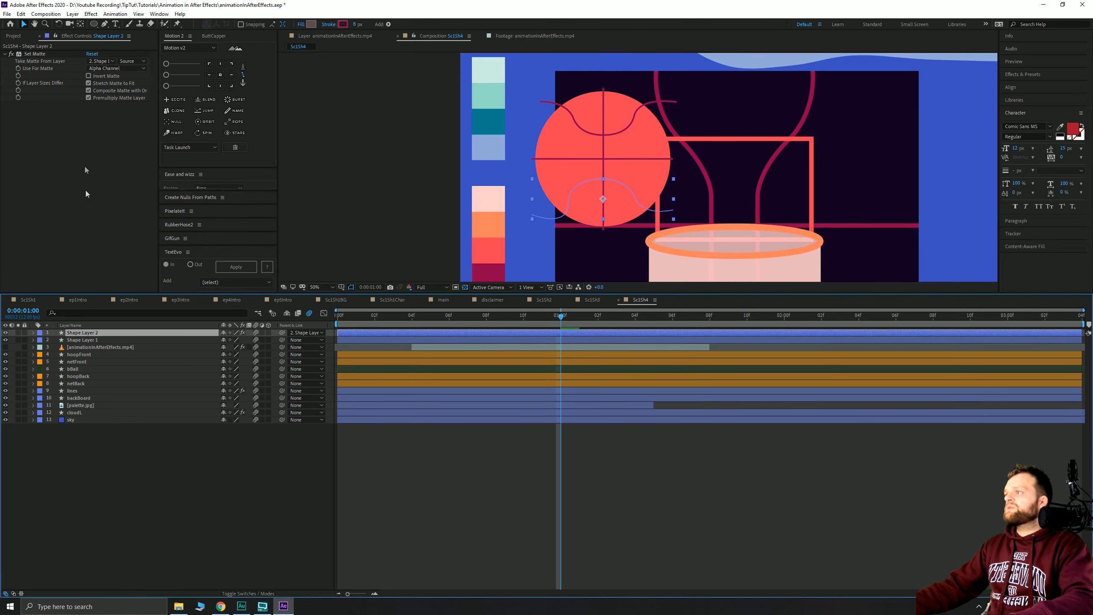
left_click(33, 333)
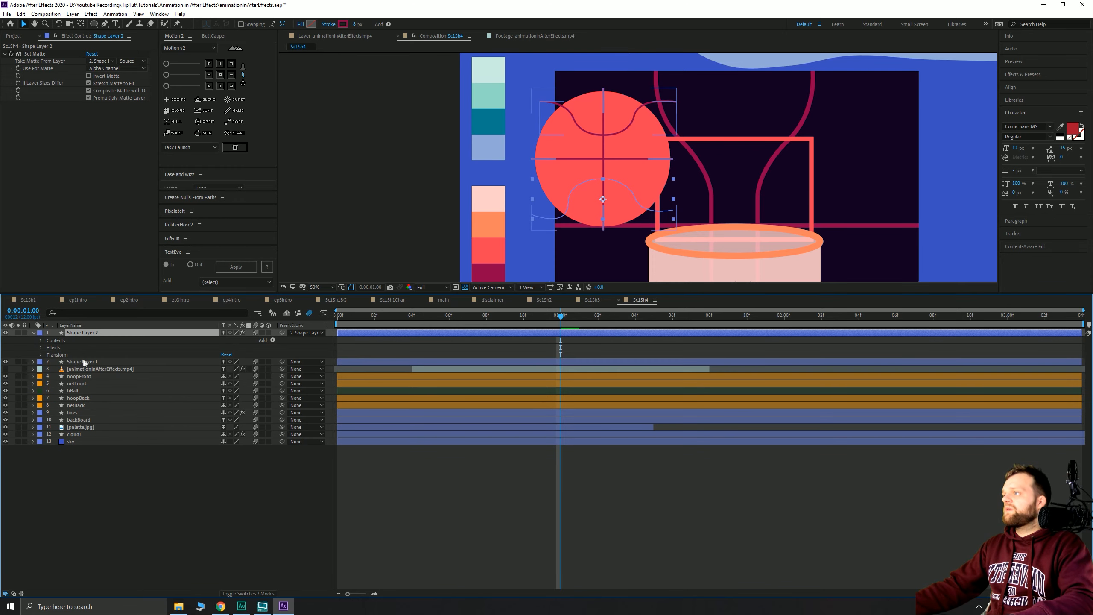
left_click(41, 341)
left_click(59, 348)
key("Delete")
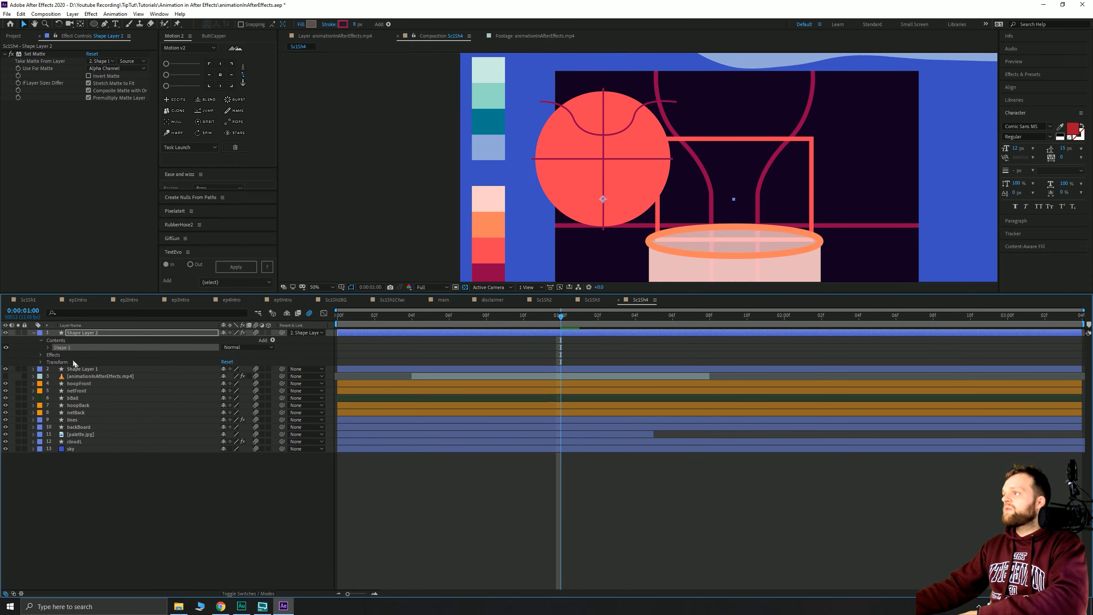
left_click(84, 362)
key("Return")
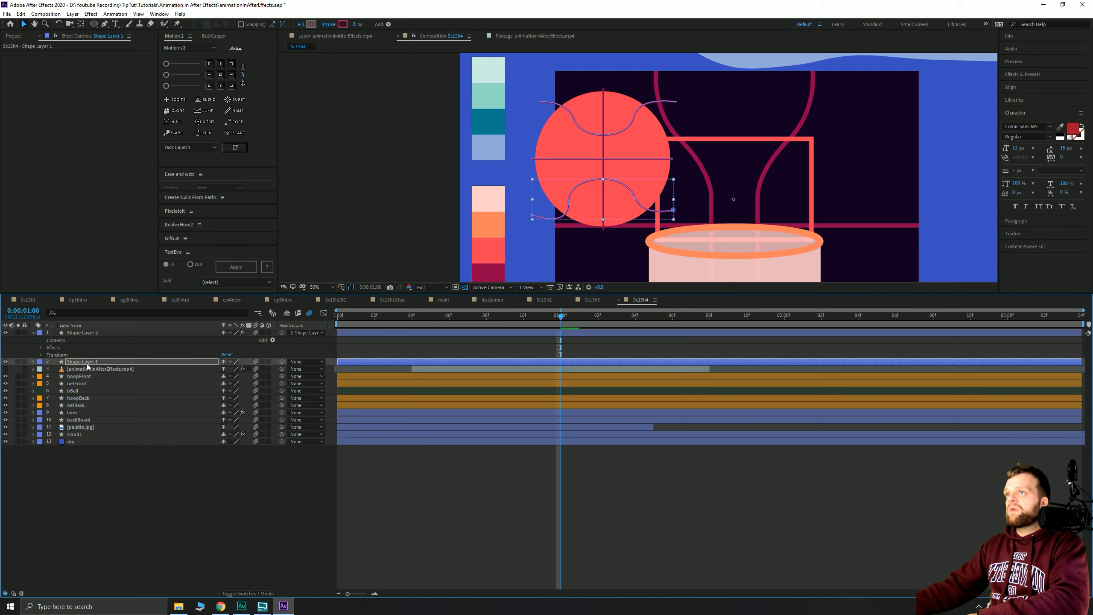
left_click(79, 333)
- Delete Shape Layer 2 and apply Set Matte to Shape Layer 1 using the bBall layer
key("Delete")
left_click(89, 333)
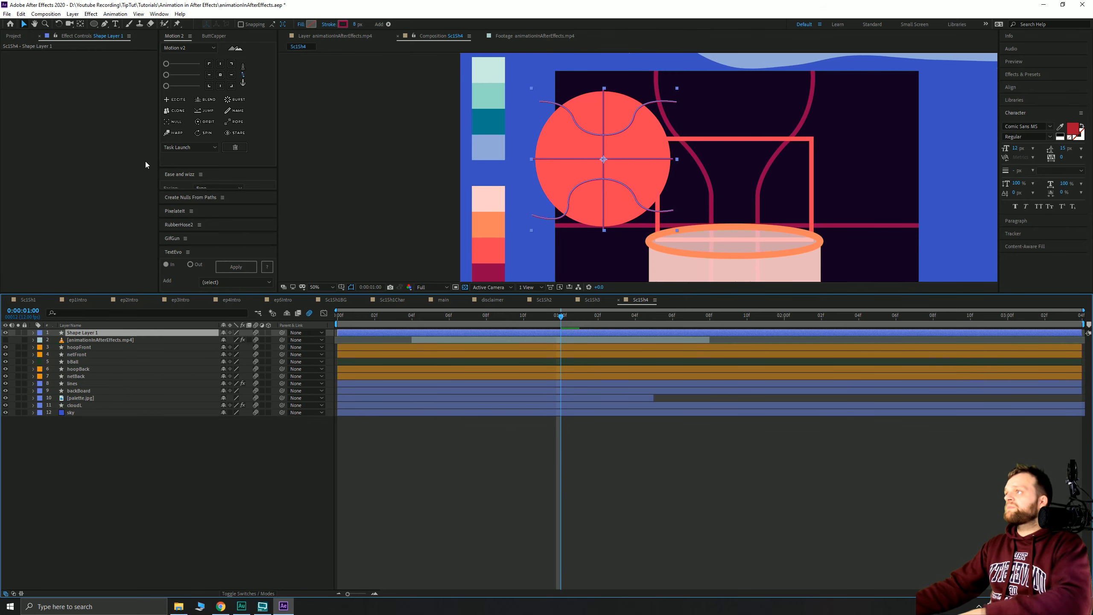
key("ctrl+space")
type("set")
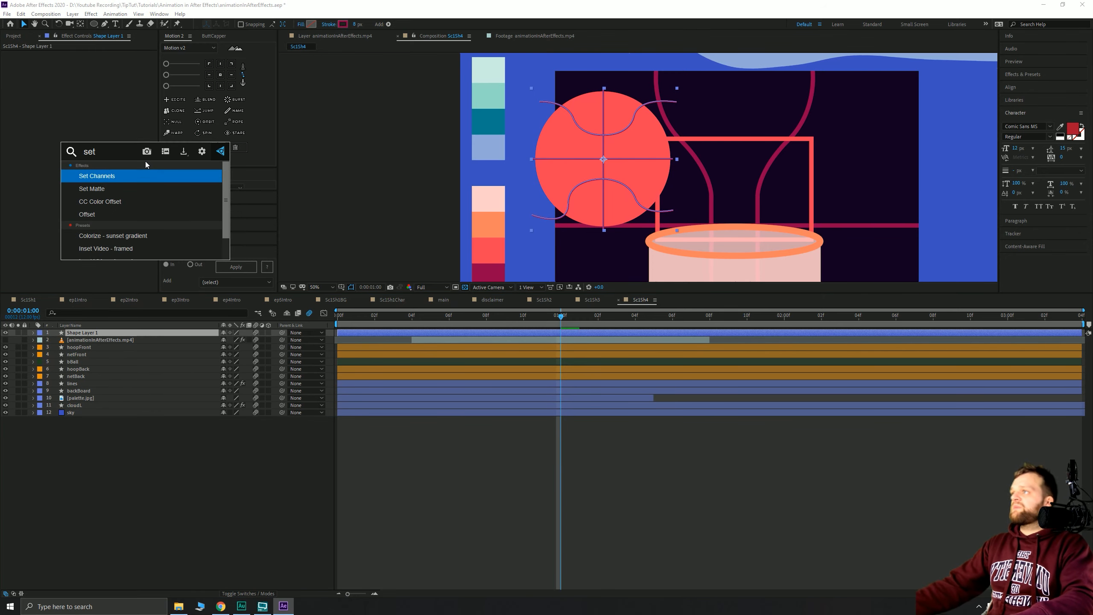
key("Down")
key("Return")
left_click(108, 61)
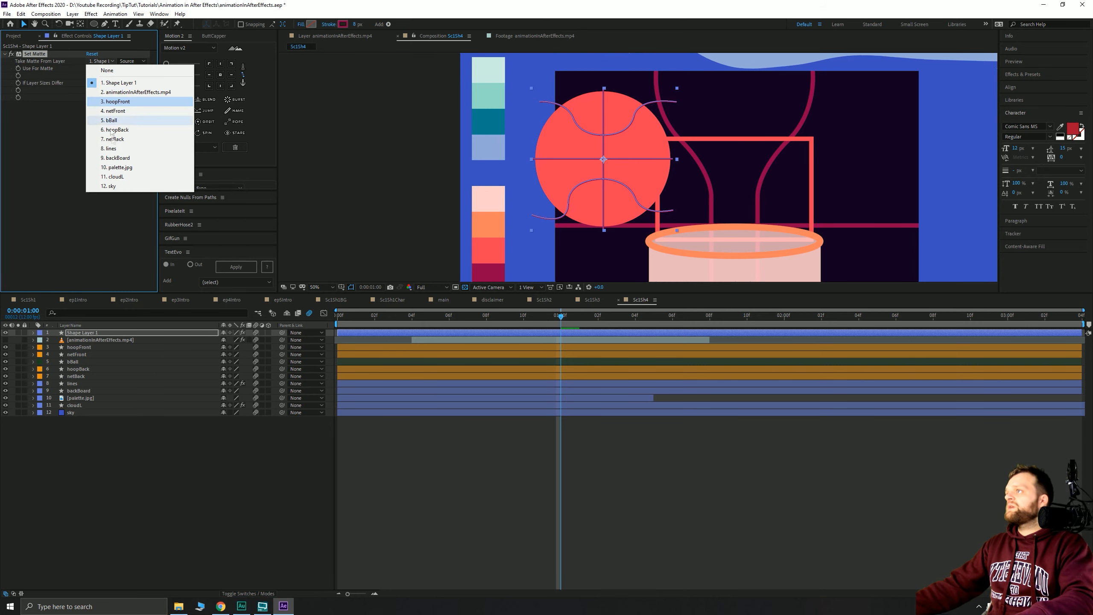
left_click(113, 120)
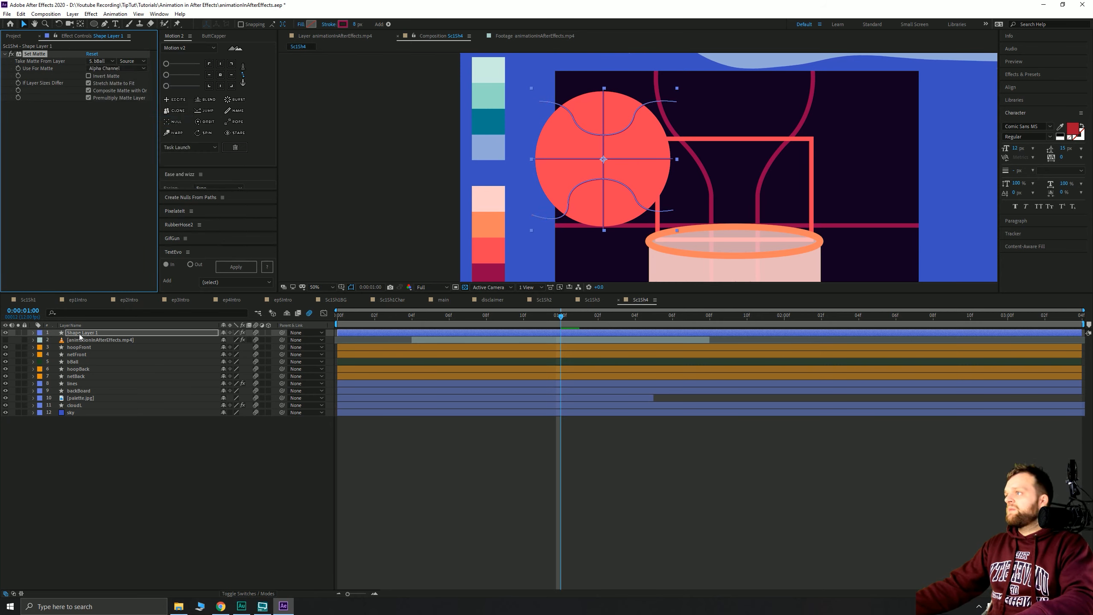
- Move the seam layer above bBall, rename it 'bBallLines' and parent it to bBall
left_click_drag(80, 337, 79, 359)
key("Return")
type("b")
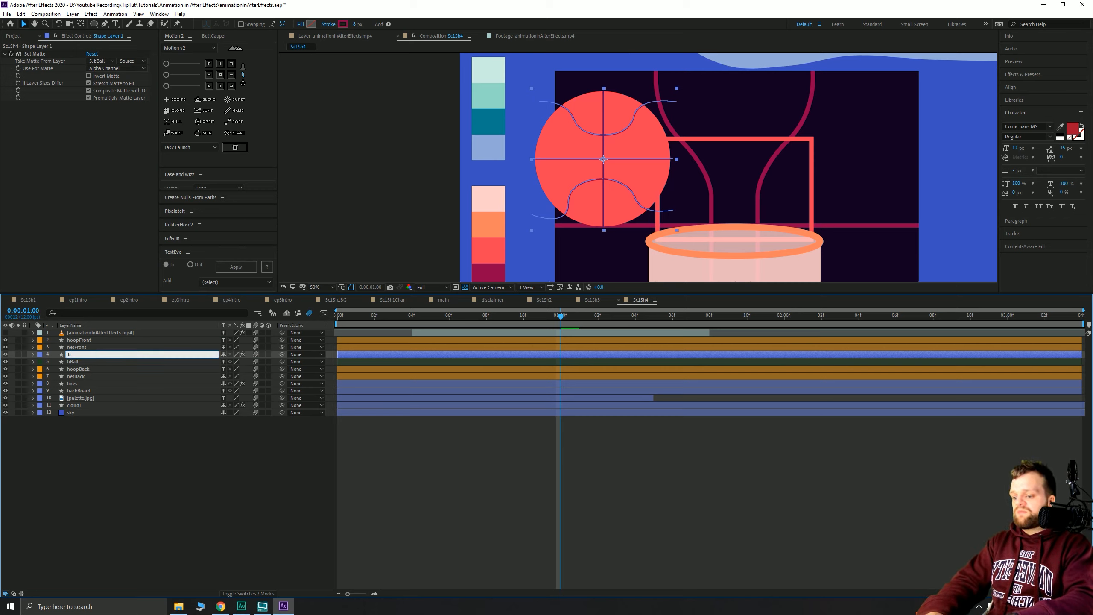
type("BallLines")
key("Return")
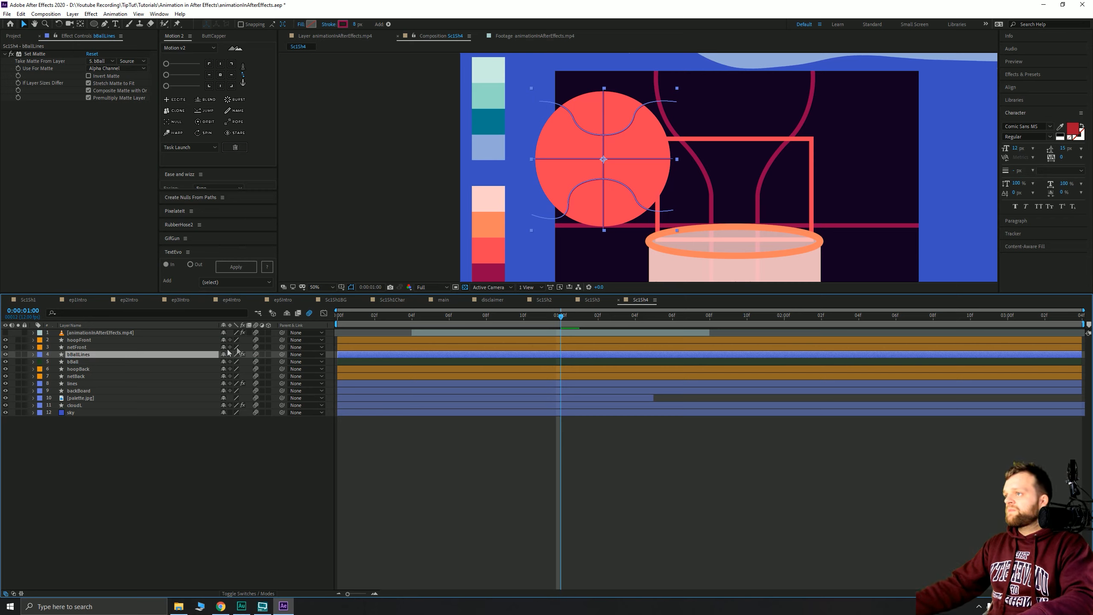
left_click_drag(89, 362, 88, 362)
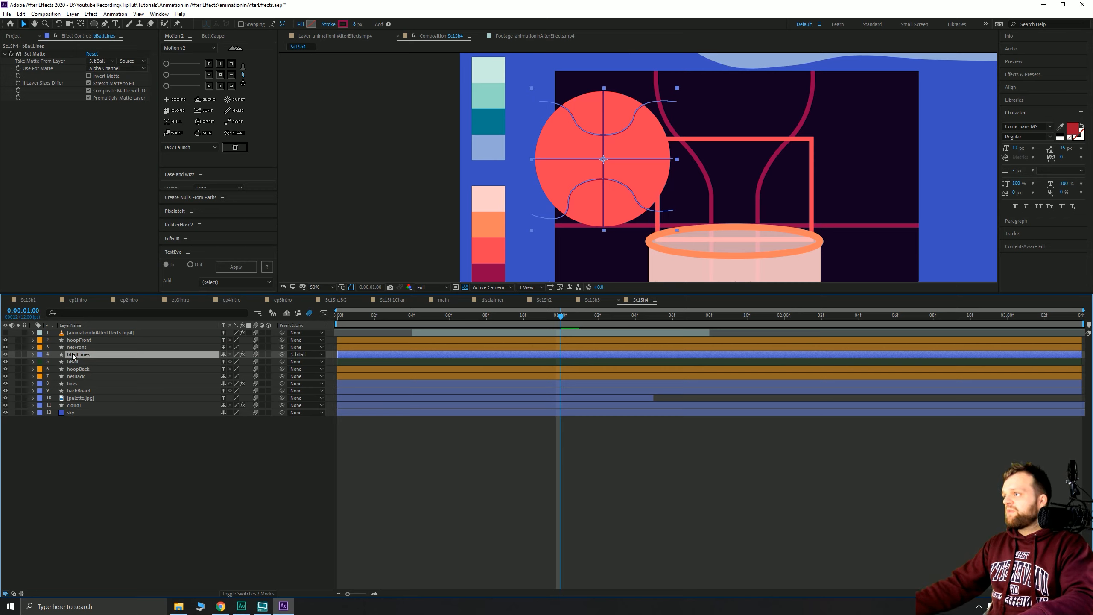
- Label bBallLines and bBall purple and return to frame 0
left_click(41, 354)
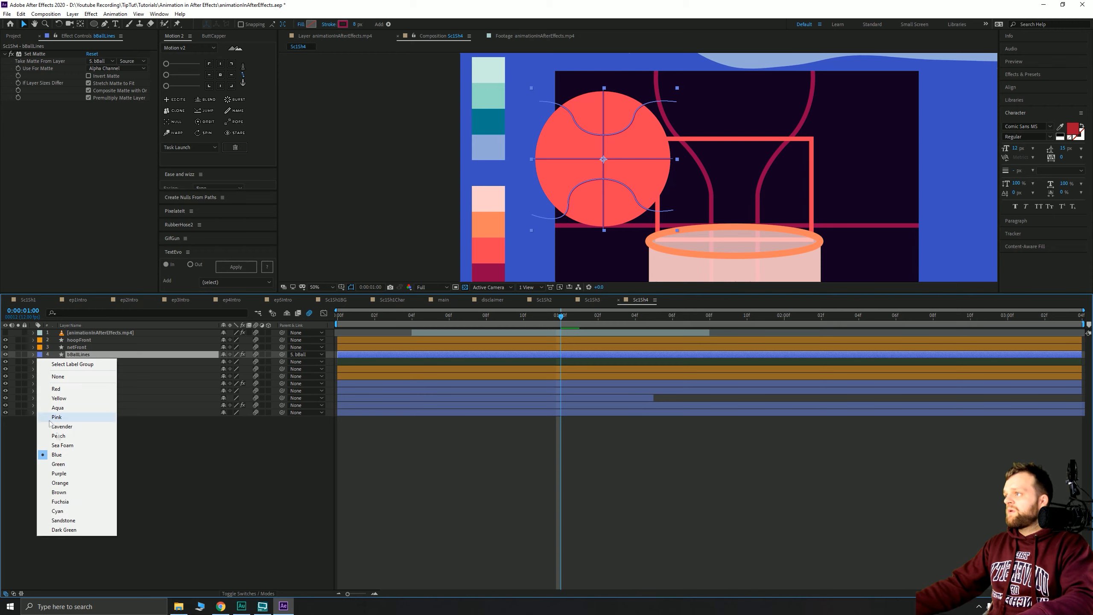
left_click(59, 473)
left_click(41, 361)
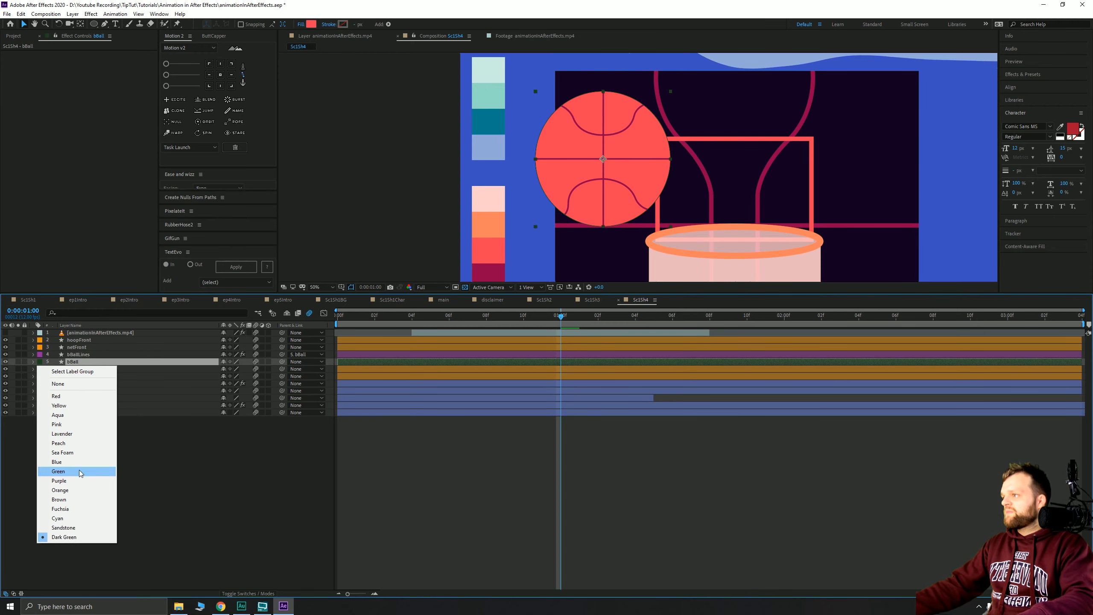
left_click(64, 480)
left_click(492, 456)
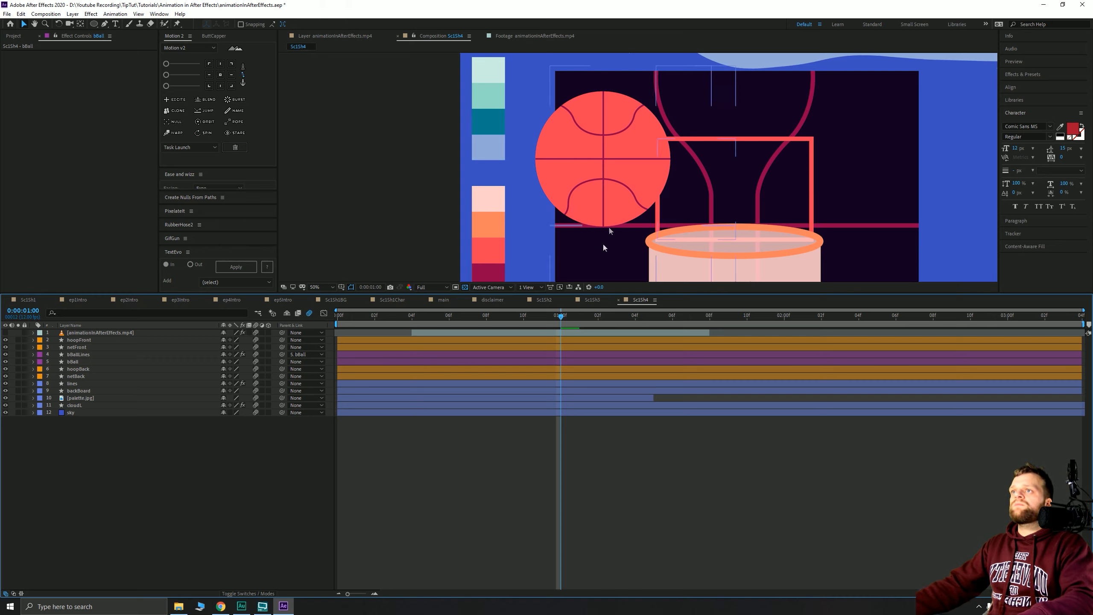
left_click_drag(520, 311, 324, 341)
scroll(527, 103, "down", 1)
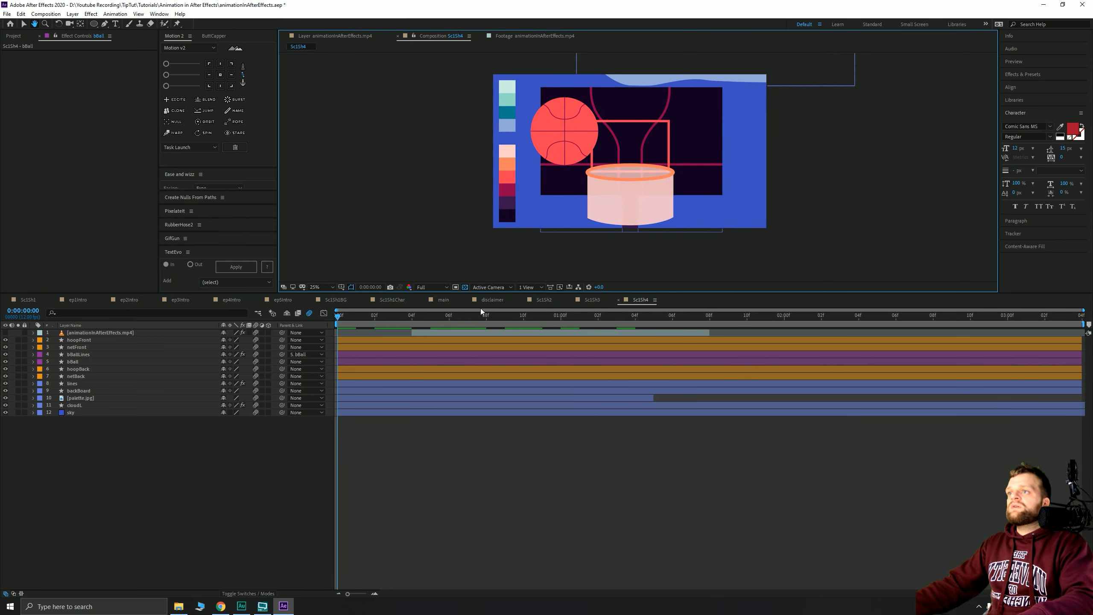
- Set the bBall layer's rotation to -10°
left_click(72, 361)
scroll(603, 144, "down", 1)
left_click_drag(602, 144, 561, 181)
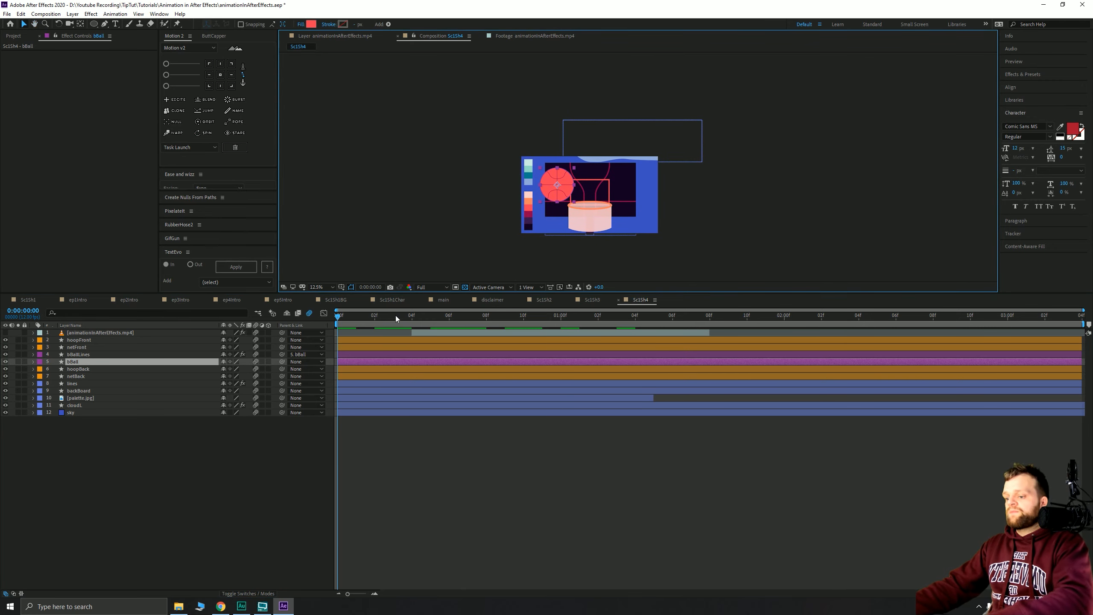
key("r")
left_click(232, 369)
type("-5")
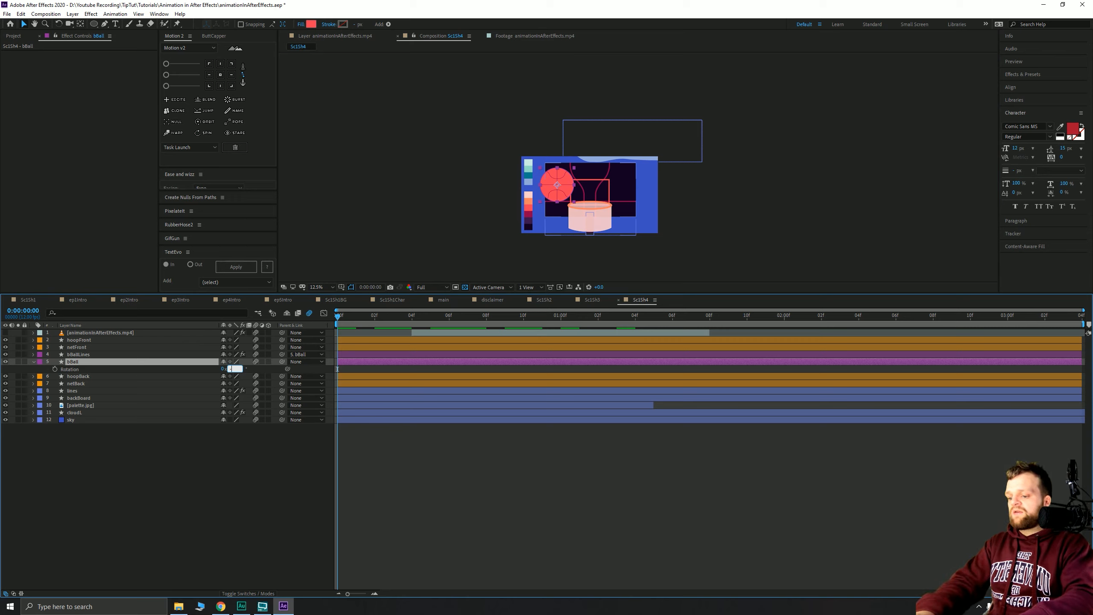
key("Return")
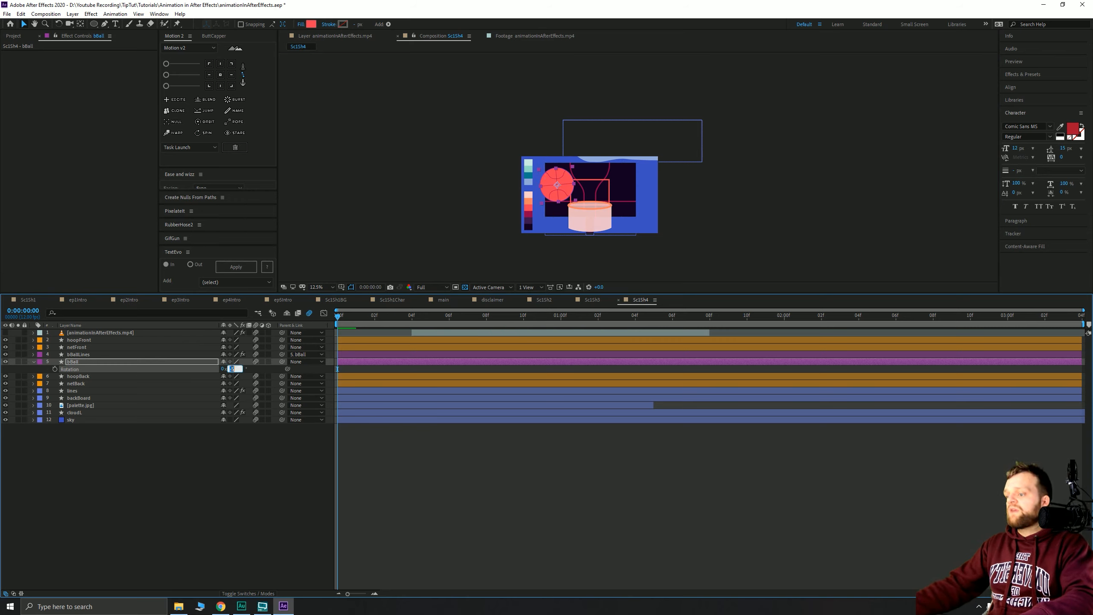
type("-10")
key("Return")
- Keyframe bBall's position, scale and rotation, placing the ball above the frame
key("p")
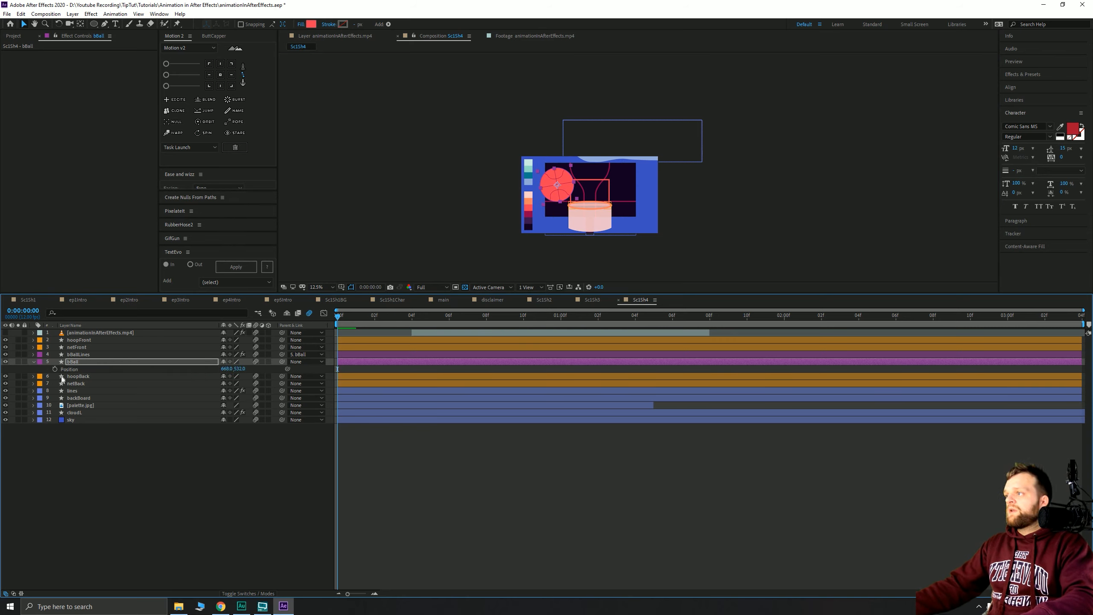
key("shift+s")
key("shift+r")
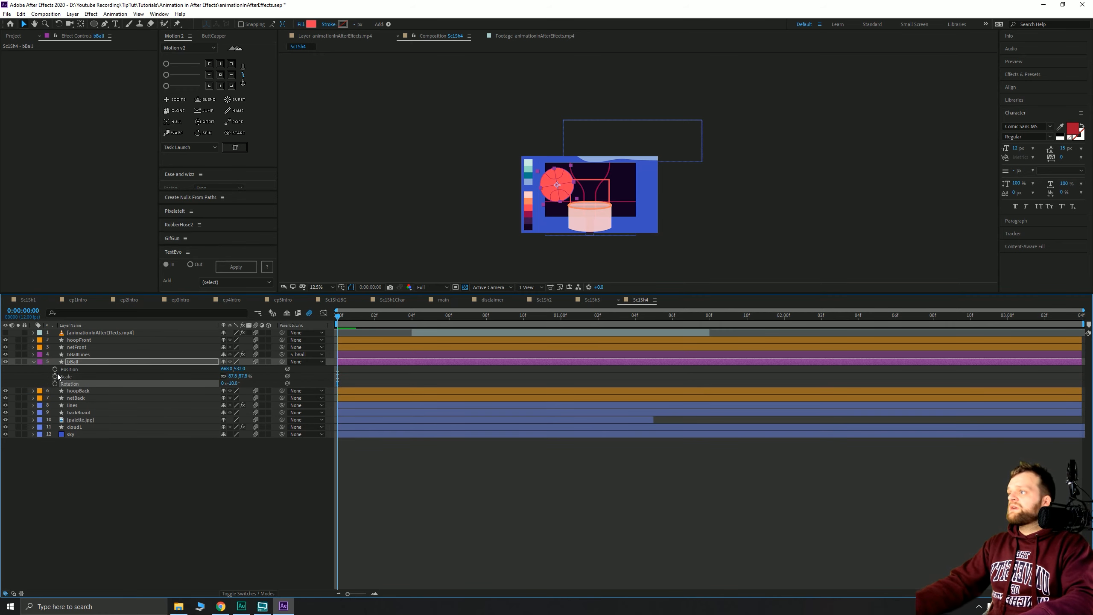
left_click(55, 383)
left_click(56, 376)
left_click(55, 369)
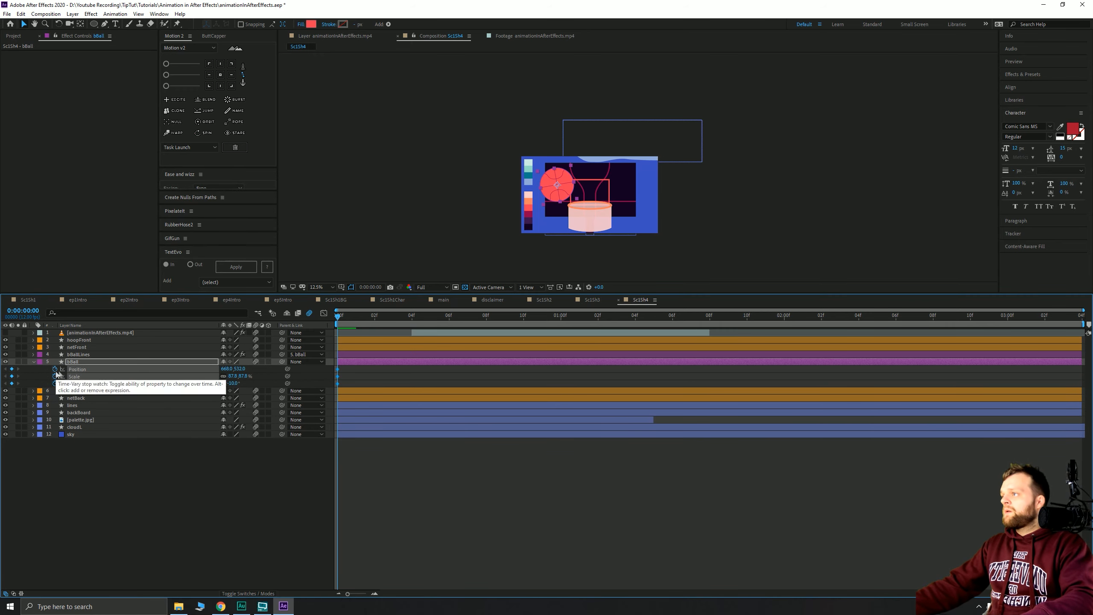
scroll(534, 204, "up", 1)
left_click_drag(469, 214, 502, 122)
mouse_move(498, 123)
left_mouse_down()
mouse_move(520, 119)
mouse_move(510, 123)
left_mouse_up()
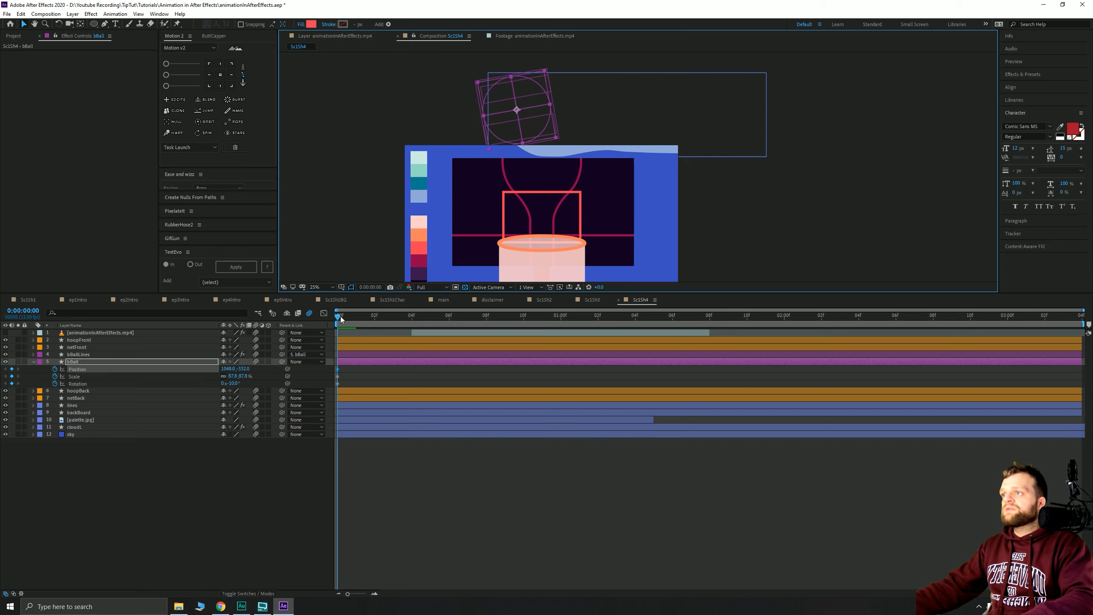
- At frame 8, drop the ball into the hoop and set its rotation to 0°
left_click_drag(340, 319, 487, 319)
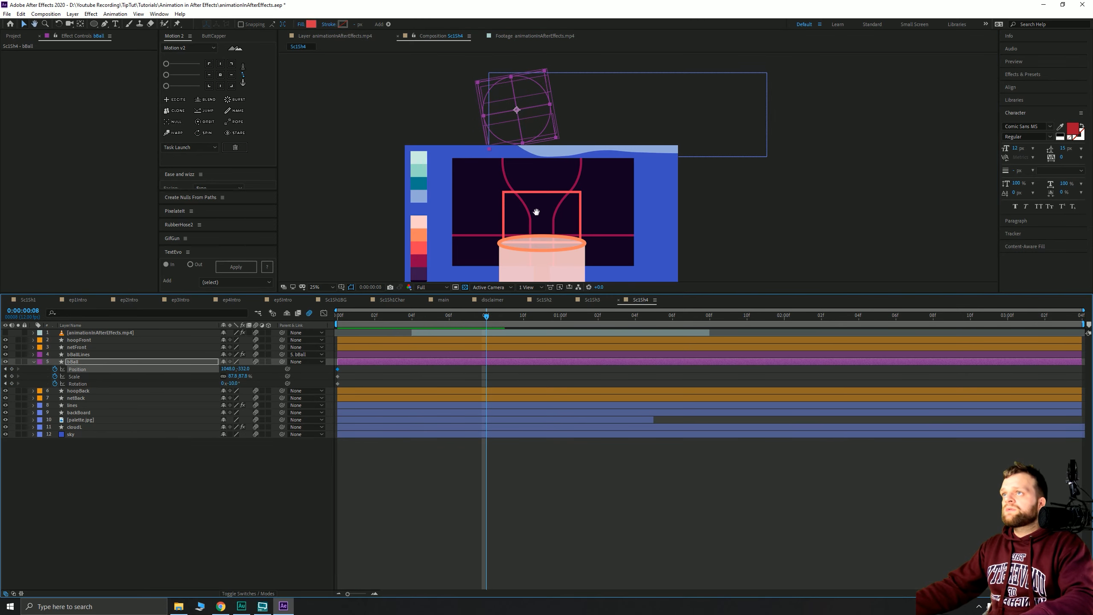
left_click_drag(536, 212, 526, 161)
left_click_drag(501, 90, 523, 221)
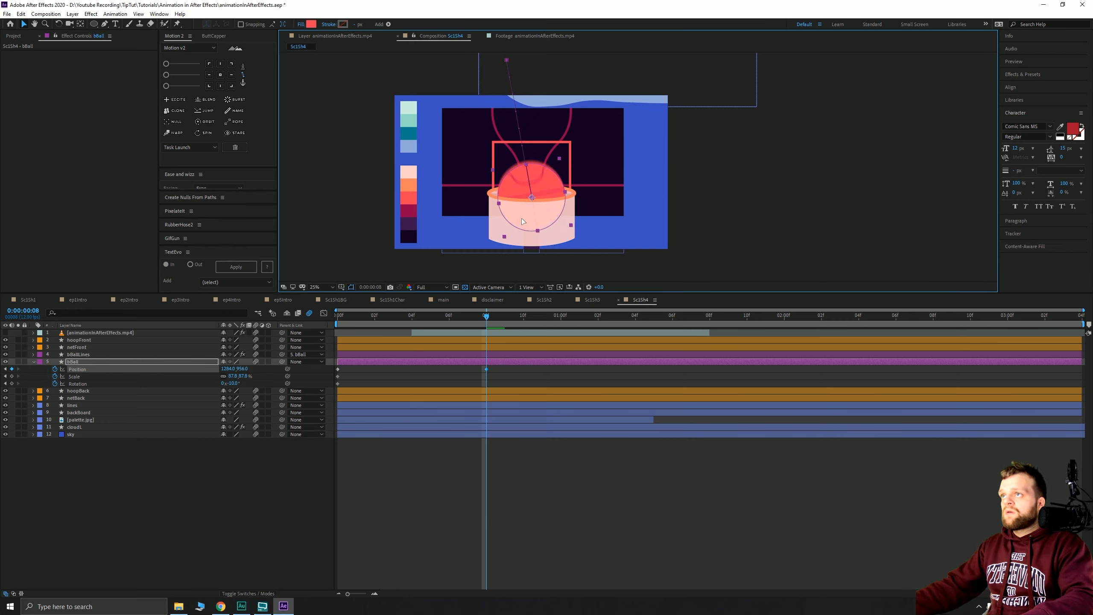
left_click(232, 384)
type("0")
key("Return")
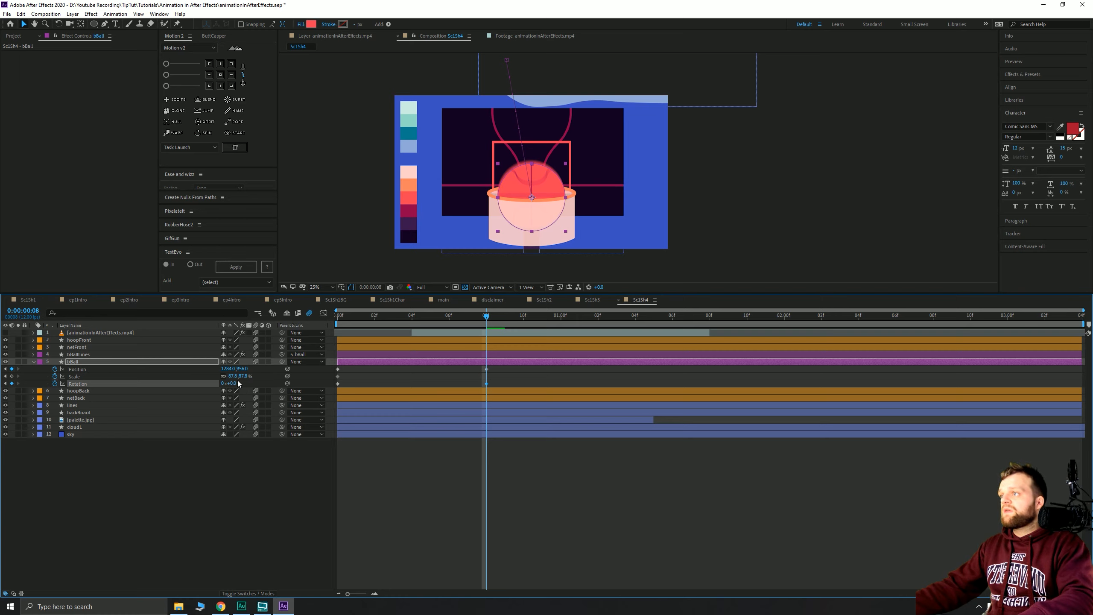
- Adjust the curve of the ball's motion path, then return to the first frame
left_click(506, 60)
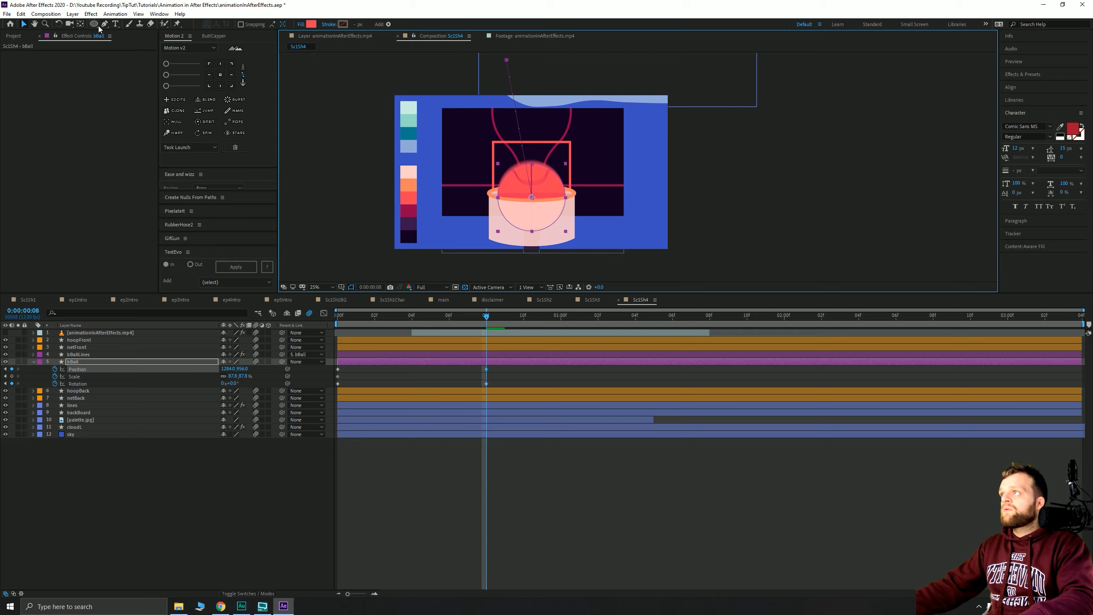
left_click(114, 24)
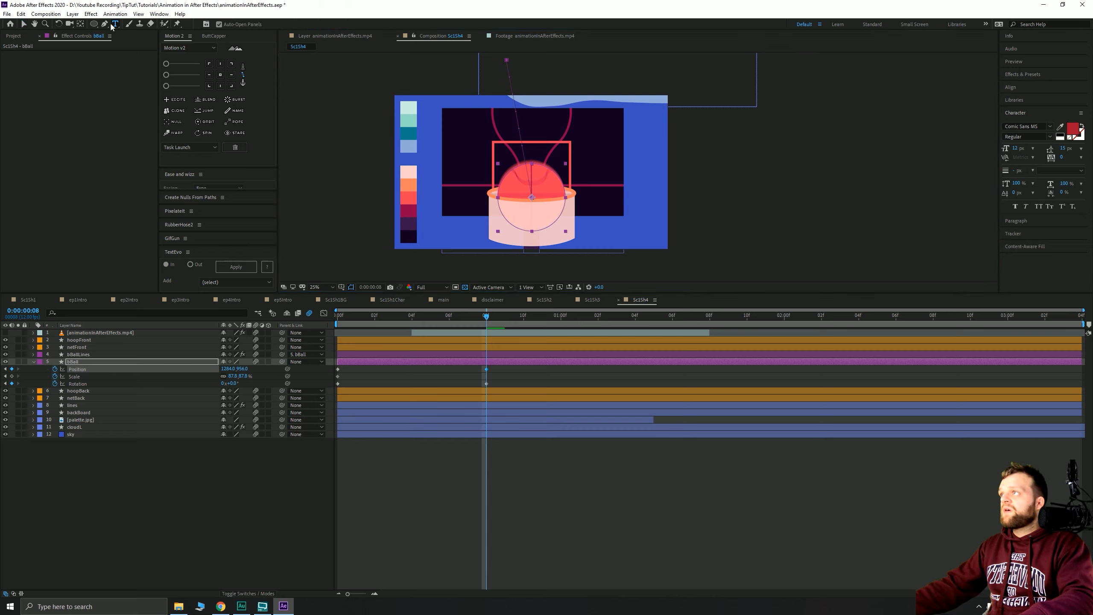
left_click(532, 198)
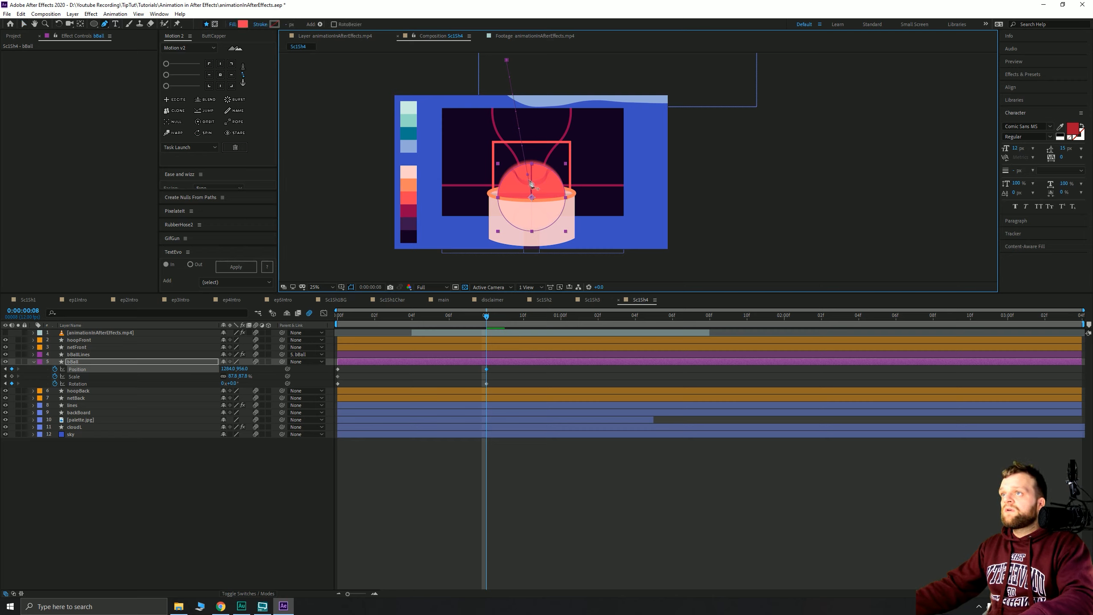
left_click_drag(532, 120, 535, 122)
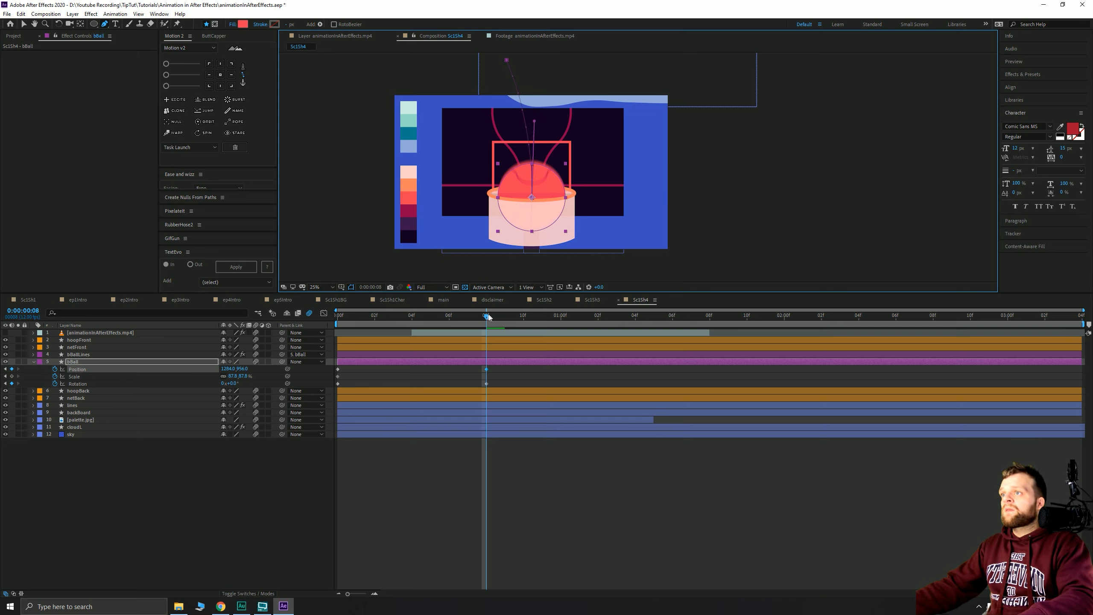
left_click_drag(488, 317, 337, 317)
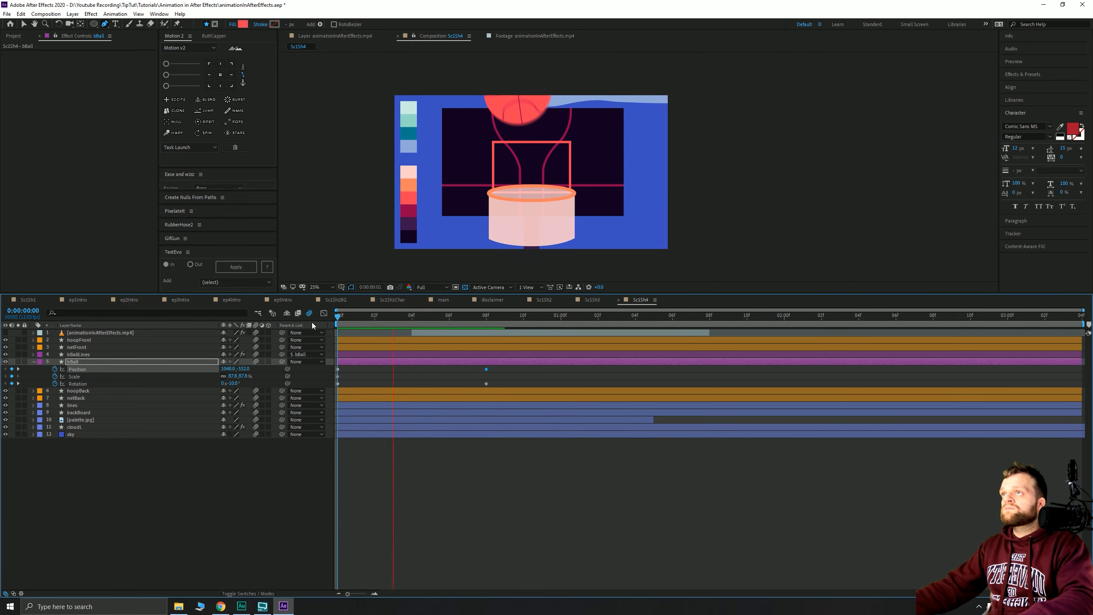
- Move the ball's Position and Rotation keyframes from frame 8 to frame 5, then preview the faster drop
key("space")
left_click(430, 316)
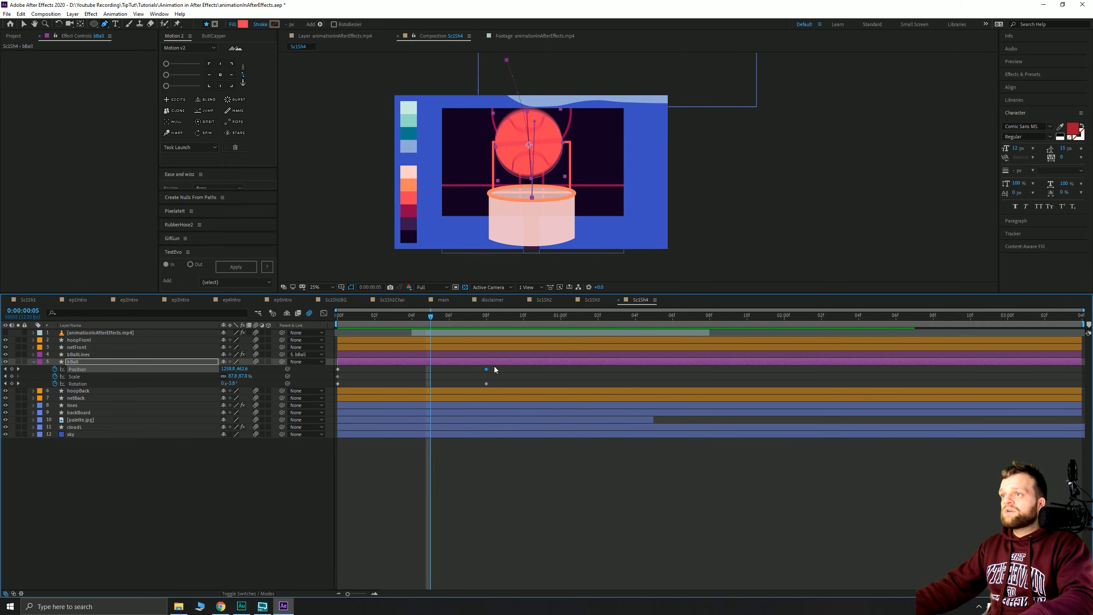
left_click(486, 384, "shift")
left_click_drag(485, 382, 429, 383)
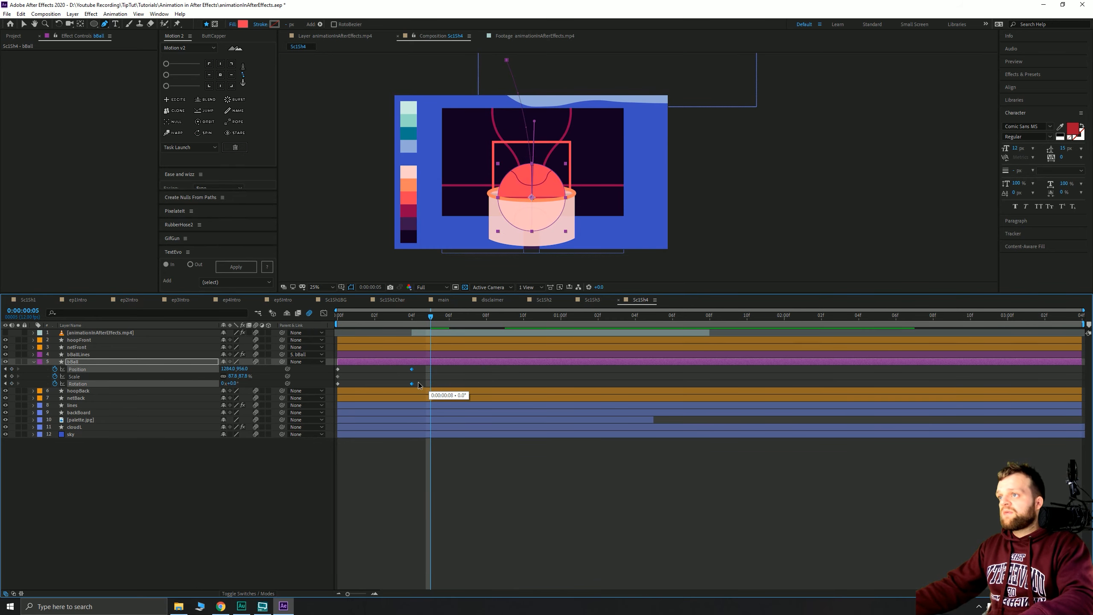
key("Home")
key("space")
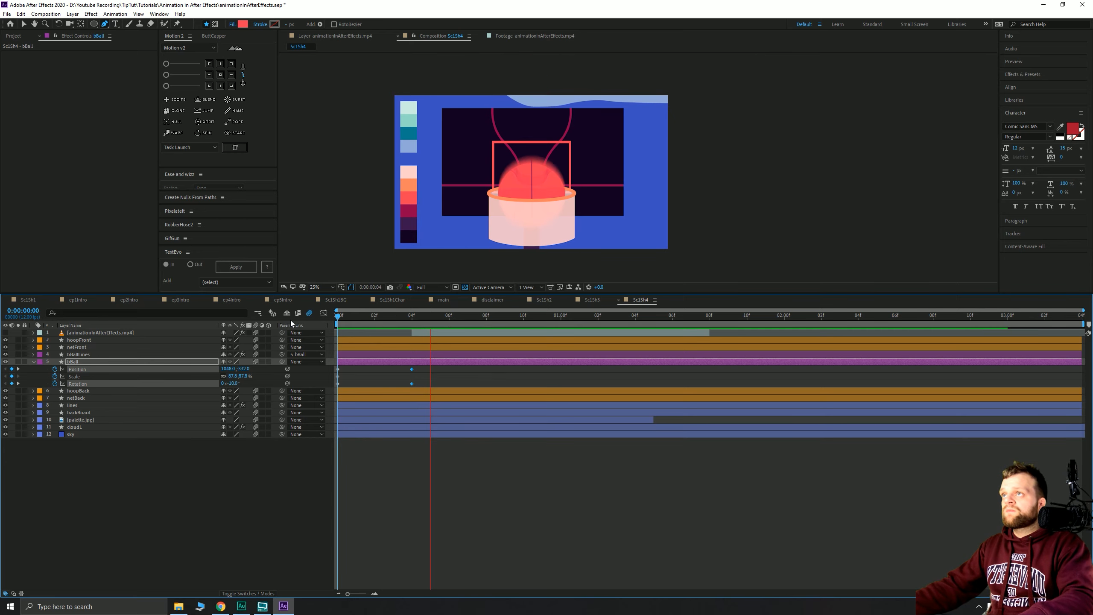
key("space")
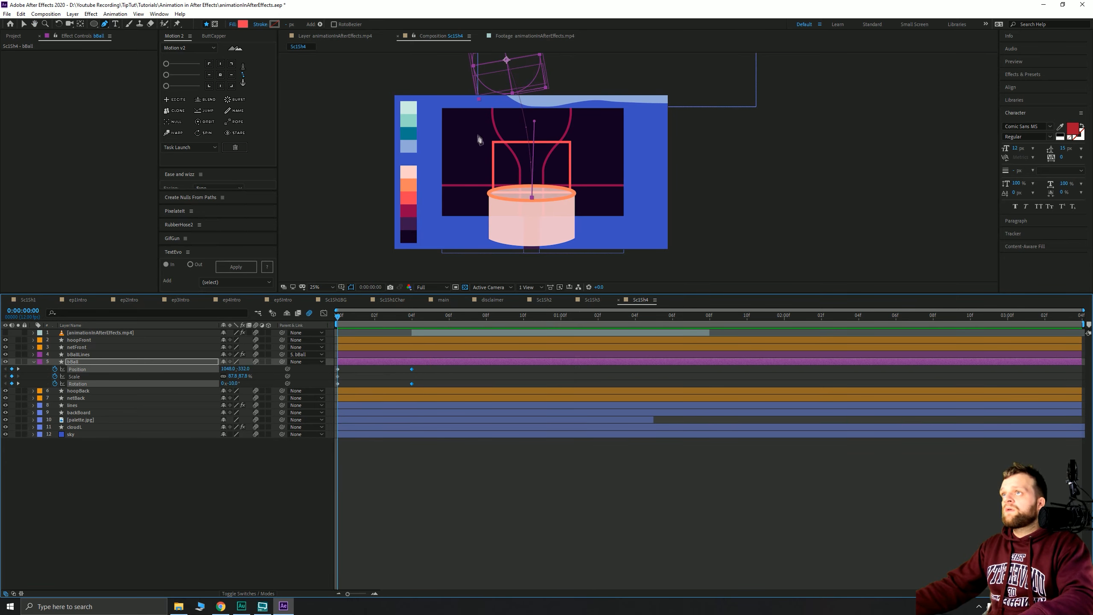
- Tilt the ball to -19° at frame 0 and nudge it lower into the net at 1 second
left_click_drag(481, 88, 491, 124)
key("g")
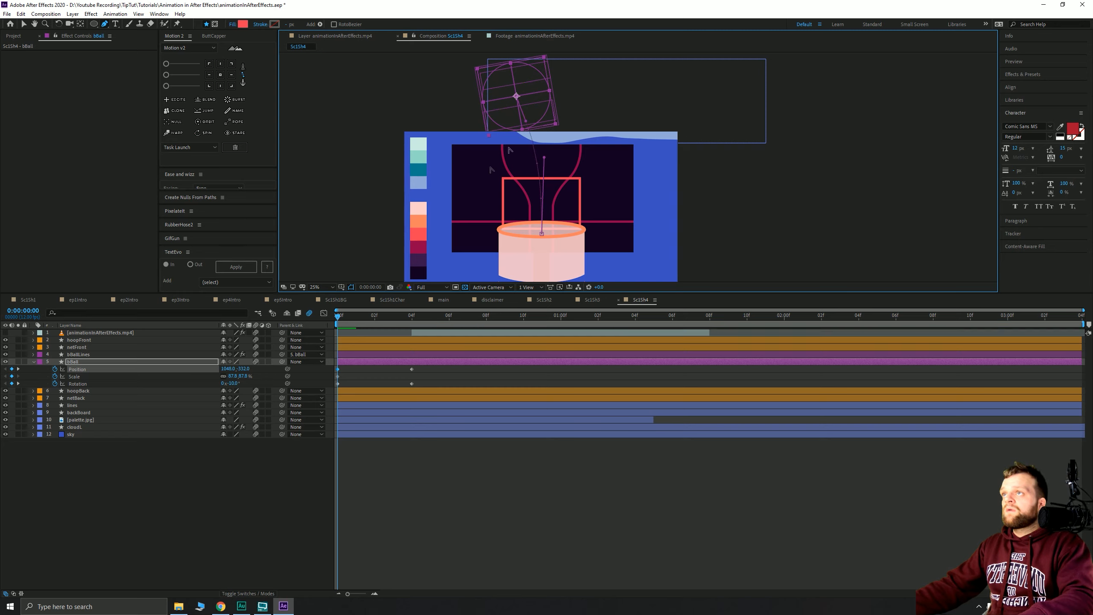
left_click_drag(232, 384, 229, 383)
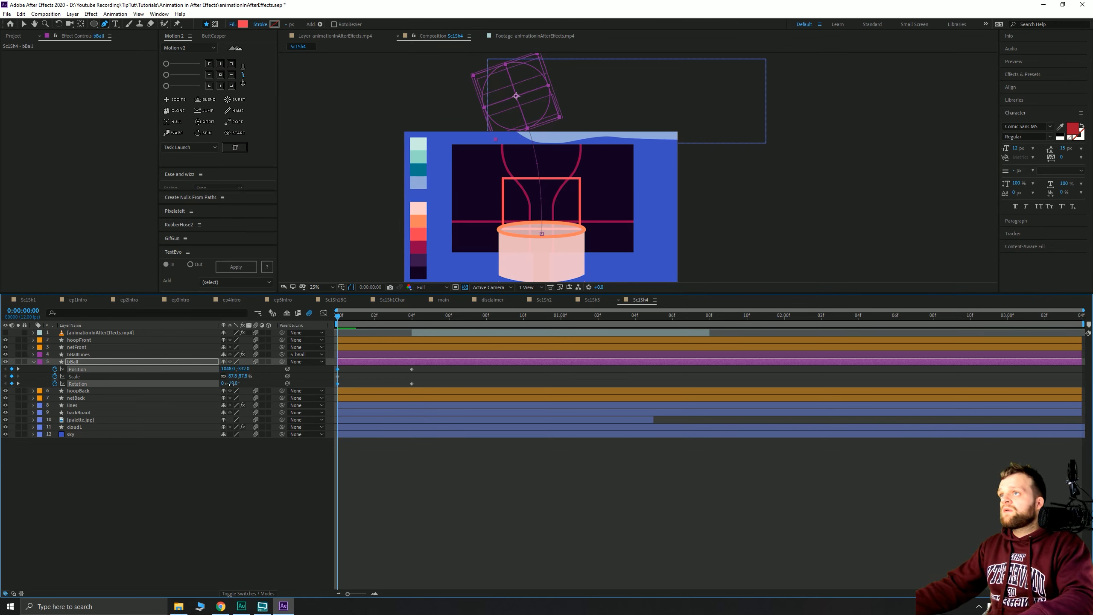
left_click_drag(345, 319, 412, 337)
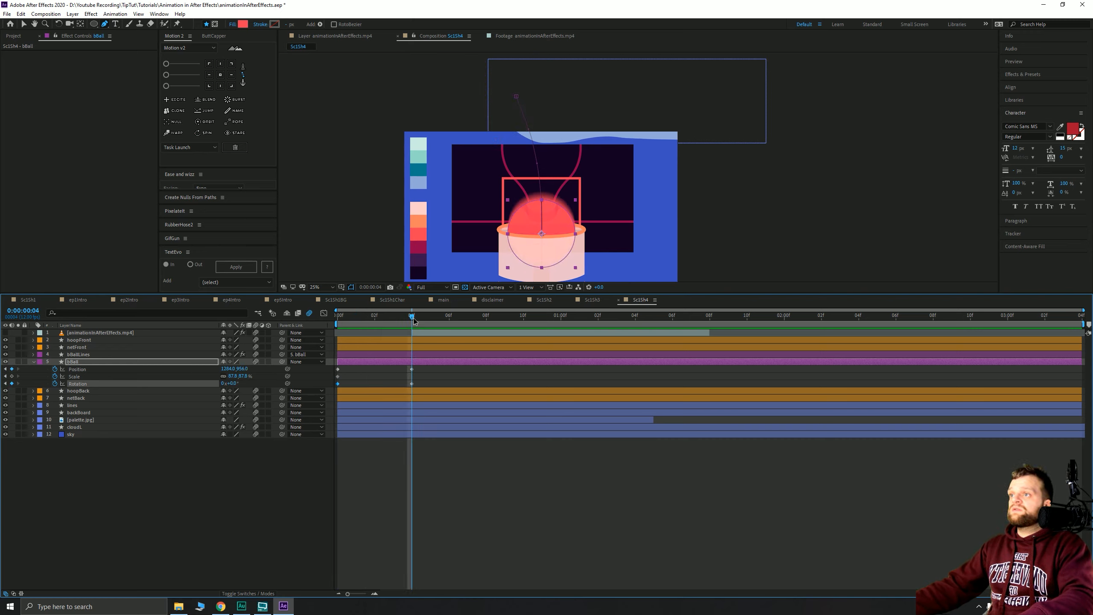
left_click_drag(414, 319, 563, 321)
left_click_drag(524, 224, 525, 190)
key("shift+Down")
key("shift+Down")
key("shift+Down")
key("shift+Down")
key("shift+Down")
key("shift+Down")
key("shift+Down")
key("shift+Down")
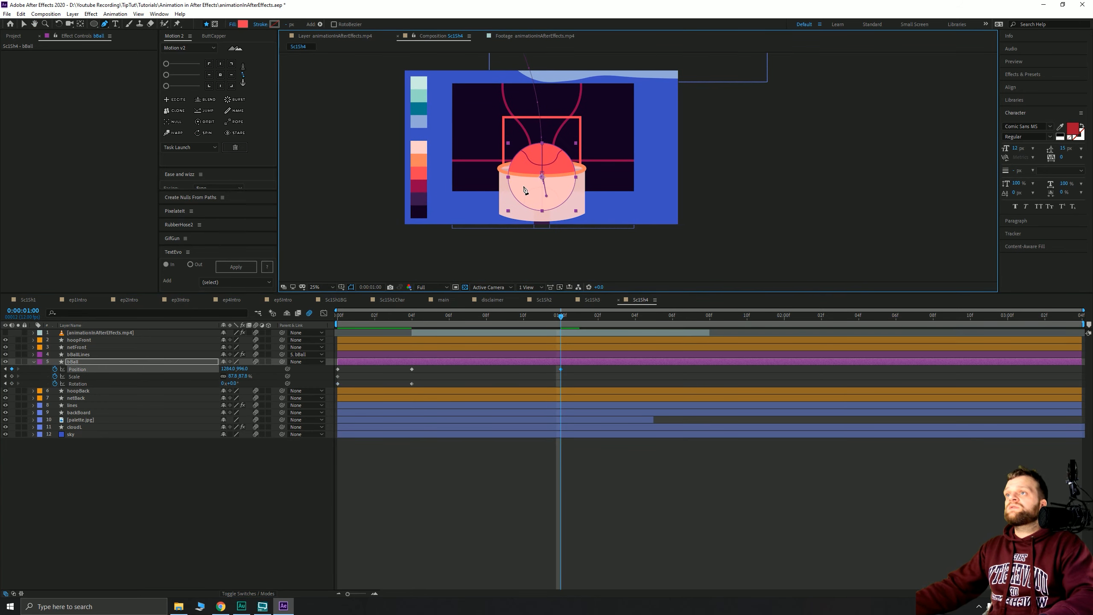
- Rotate the ball 22° around the 1-second mark
left_click_drag(555, 315, 431, 317)
scroll(541, 208, "up", 2)
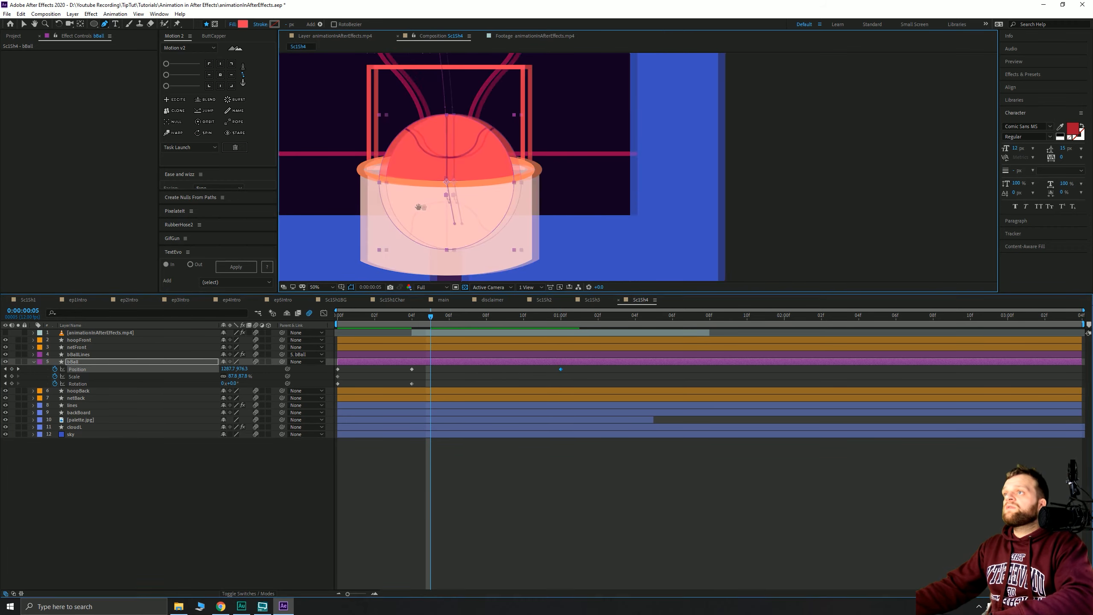
left_click_drag(426, 229, 494, 183)
scroll(542, 220, "up", 1)
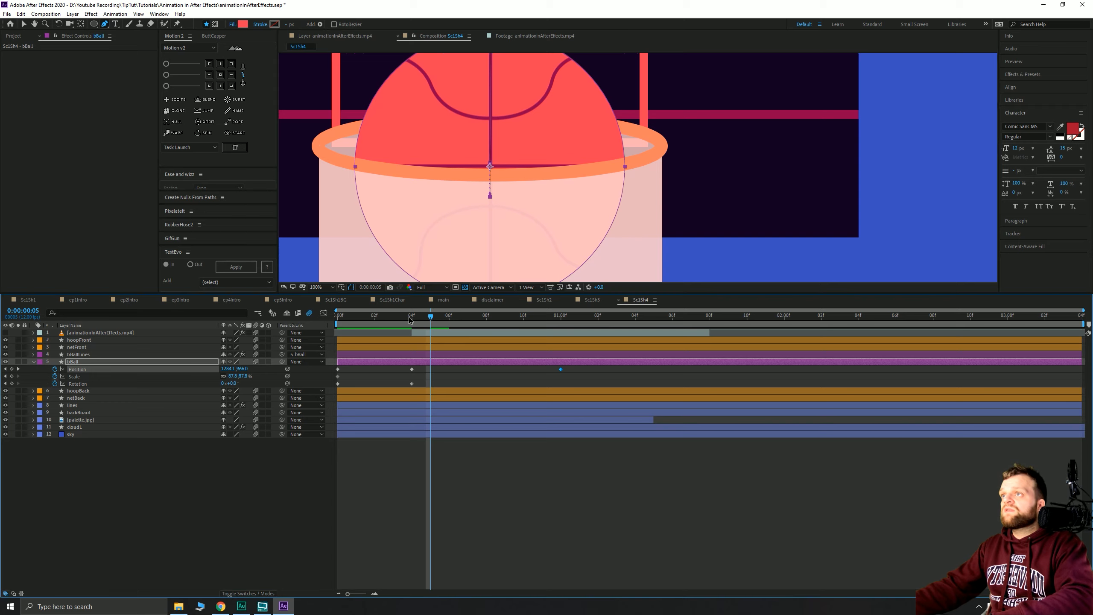
left_click_drag(431, 318, 555, 320)
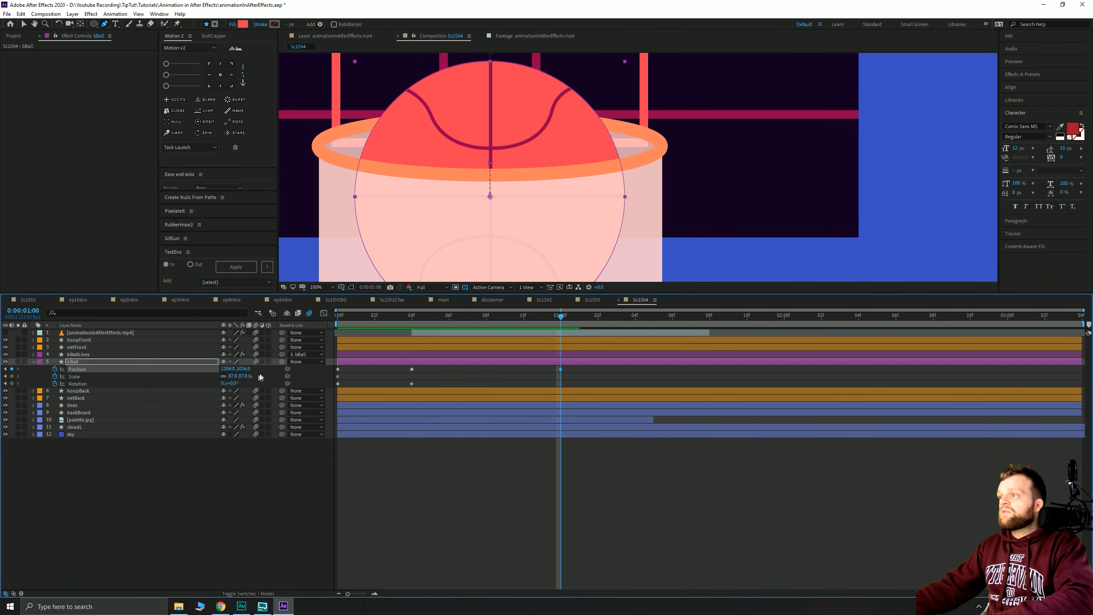
left_click_drag(238, 382, 248, 381)
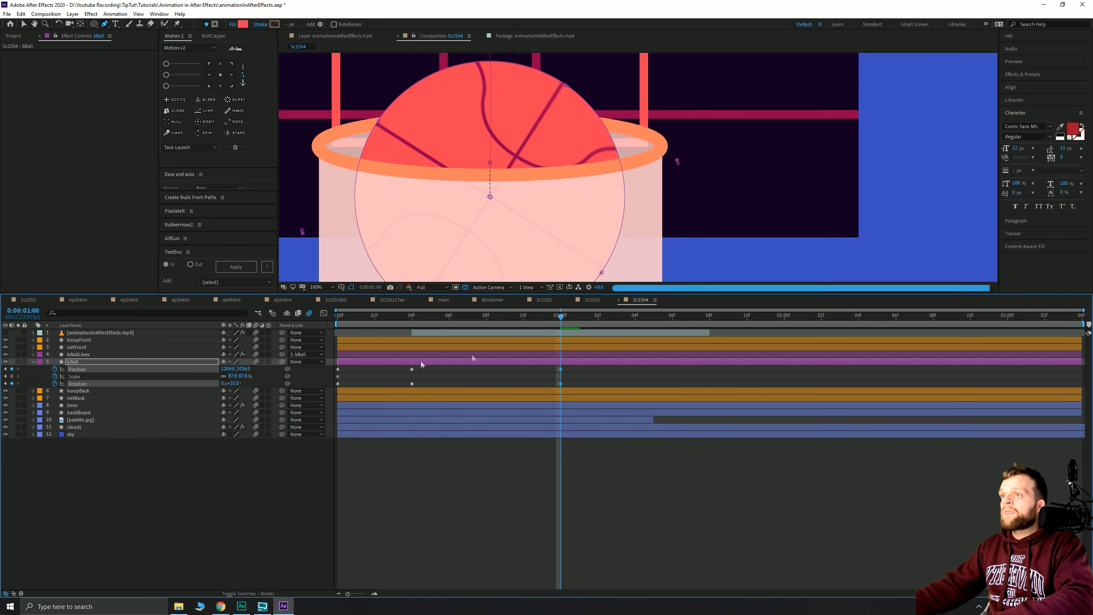
- At 1:06, key the ball lower and spun further, then return to frame 4
left_click_drag(632, 319, 667, 323)
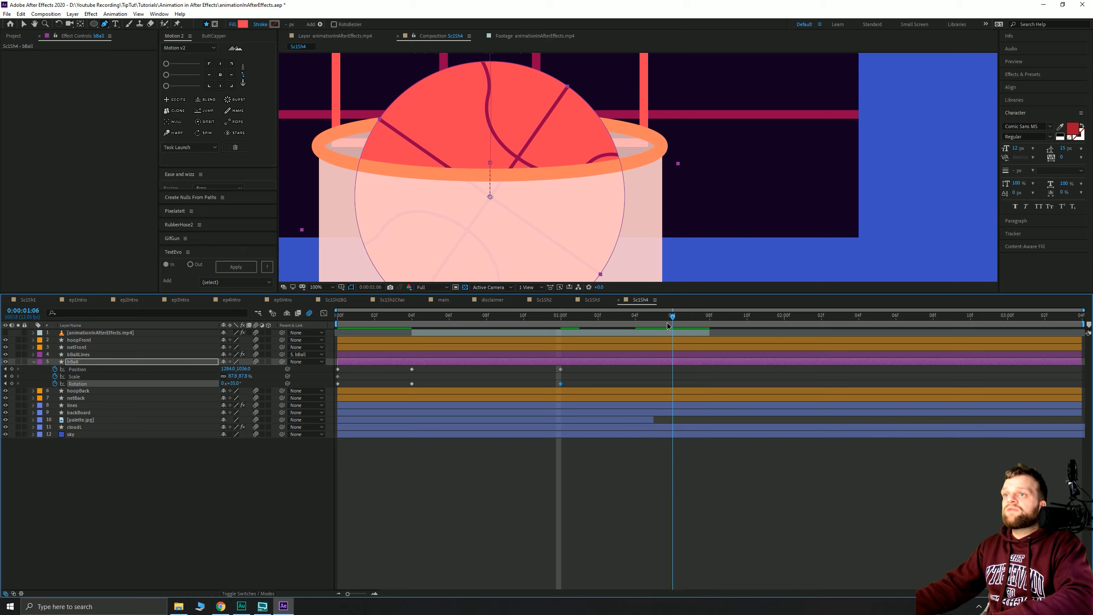
scroll(528, 198, "down", 1)
left_click_drag(493, 220, 466, 134)
scroll(523, 194, "down", 2)
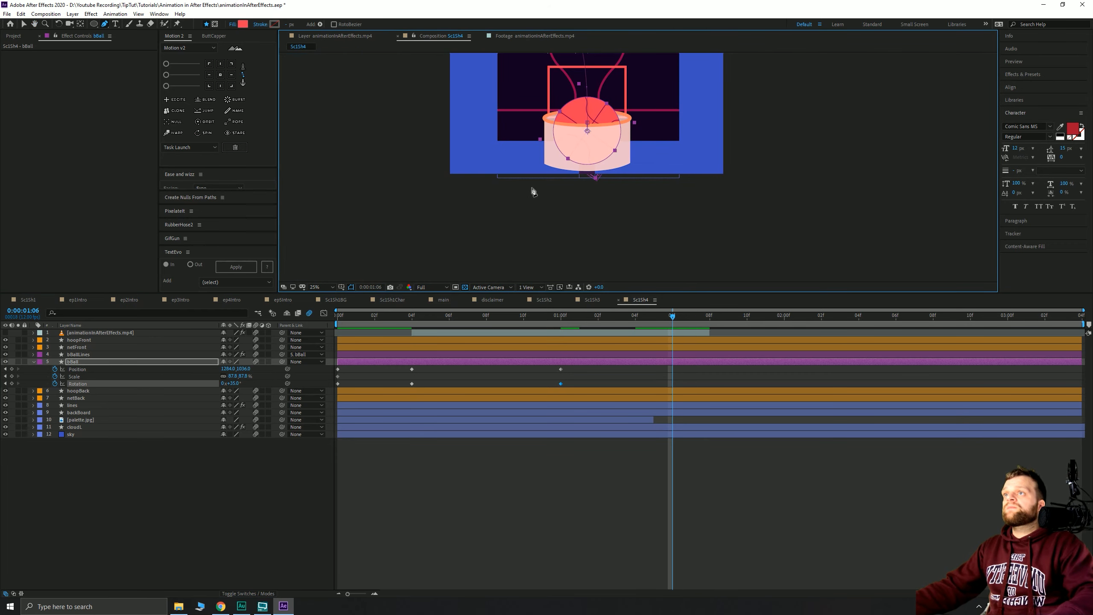
key("shift+Down")
key("shift+Down")
key("shift+Down")
key("shift+Down")
key("shift+Down")
key("shift+Down")
key("shift+Down")
key("shift+Down")
key("shift+Down")
key("shift+Down")
key("shift+Down")
key("shift+Down")
key("shift+Down")
key("shift+Down")
key("shift+Down")
key("shift+Down")
key("shift+Down")
key("shift+Down")
key("shift+Down")
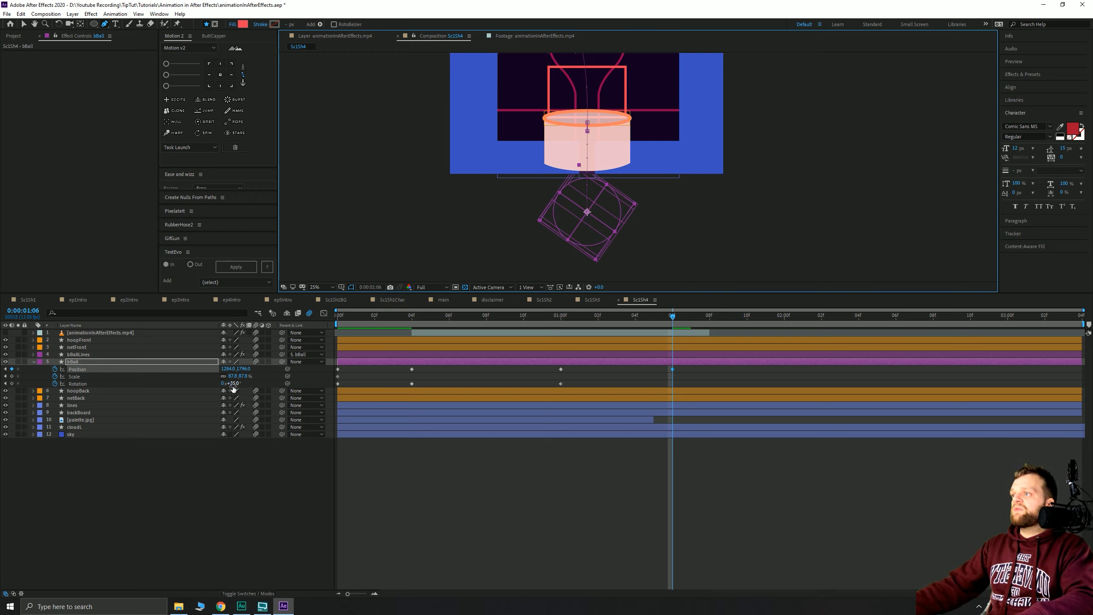
left_click_drag(236, 384, 242, 381)
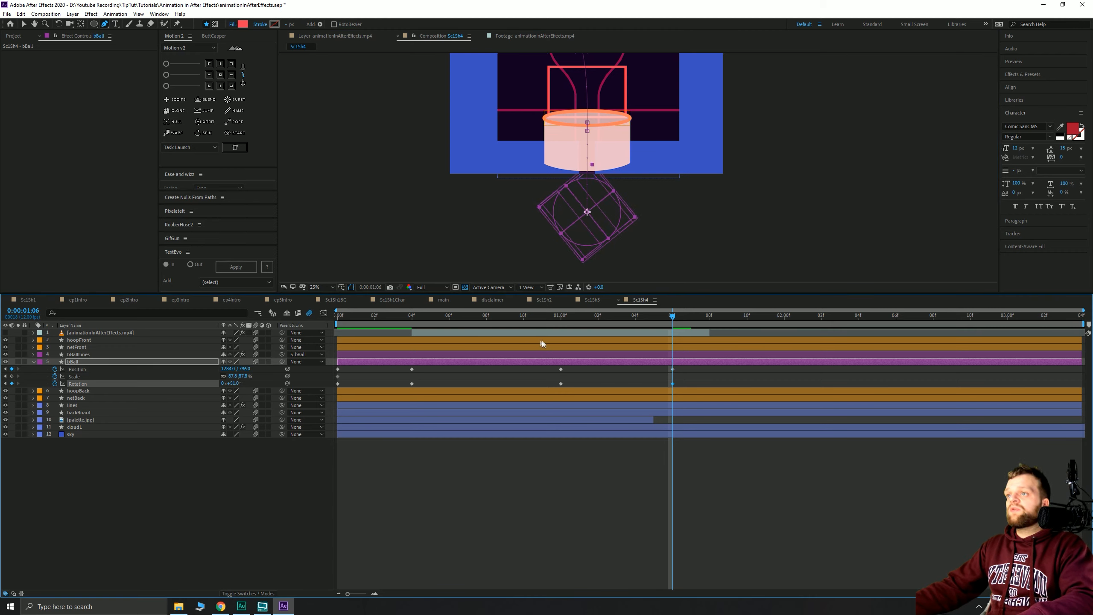
left_click_drag(352, 316, 412, 316)
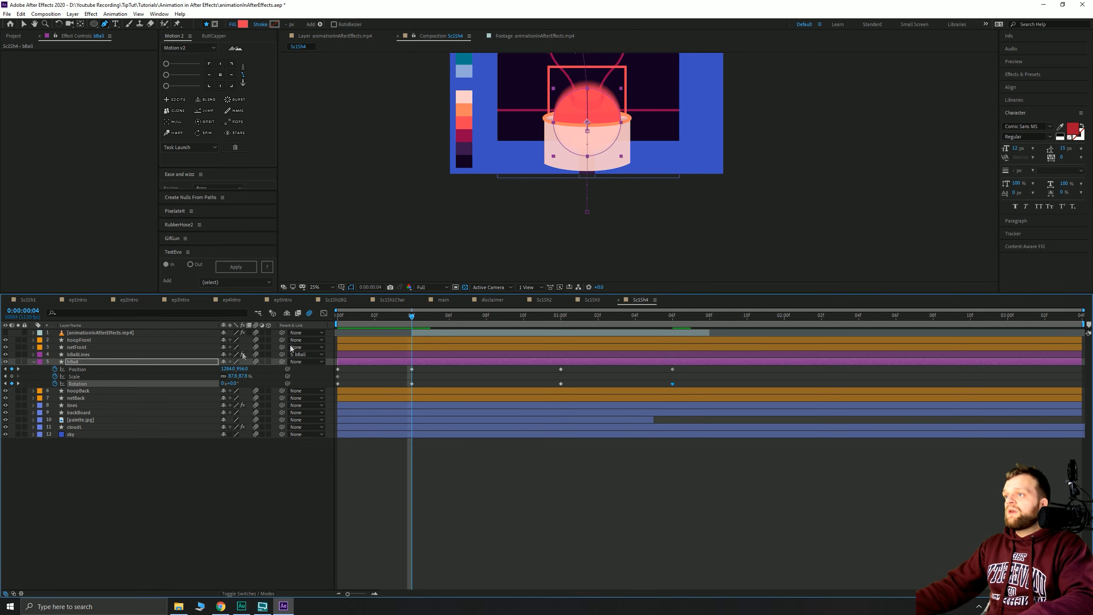
- Key the ball's Scale at frame 4, then stretch it to 87.8, 91.2 at frame 2
left_click(11, 376)
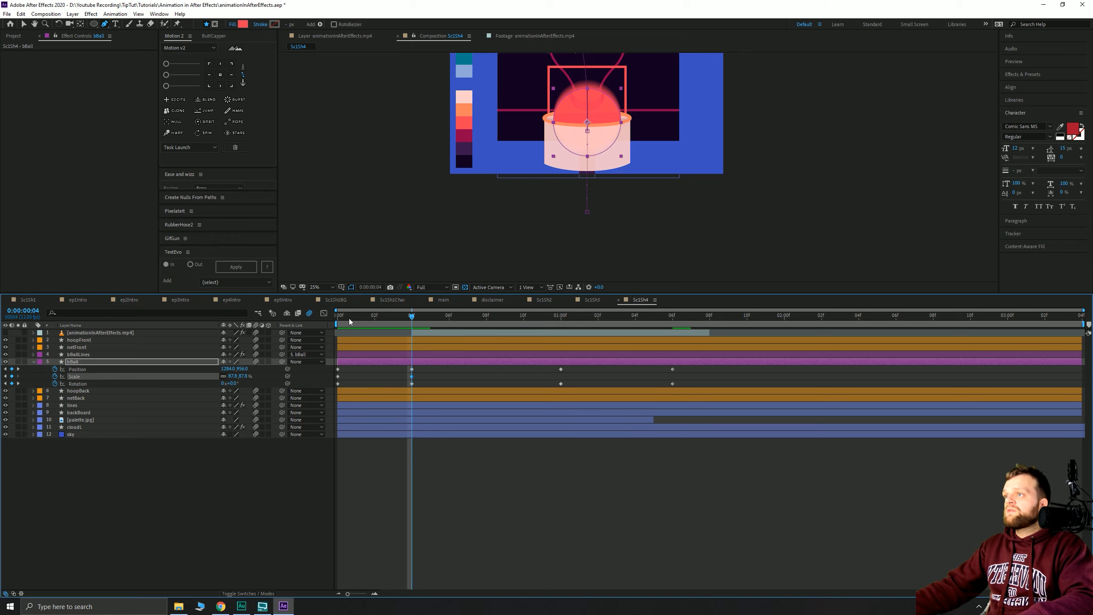
left_click_drag(339, 317, 375, 318)
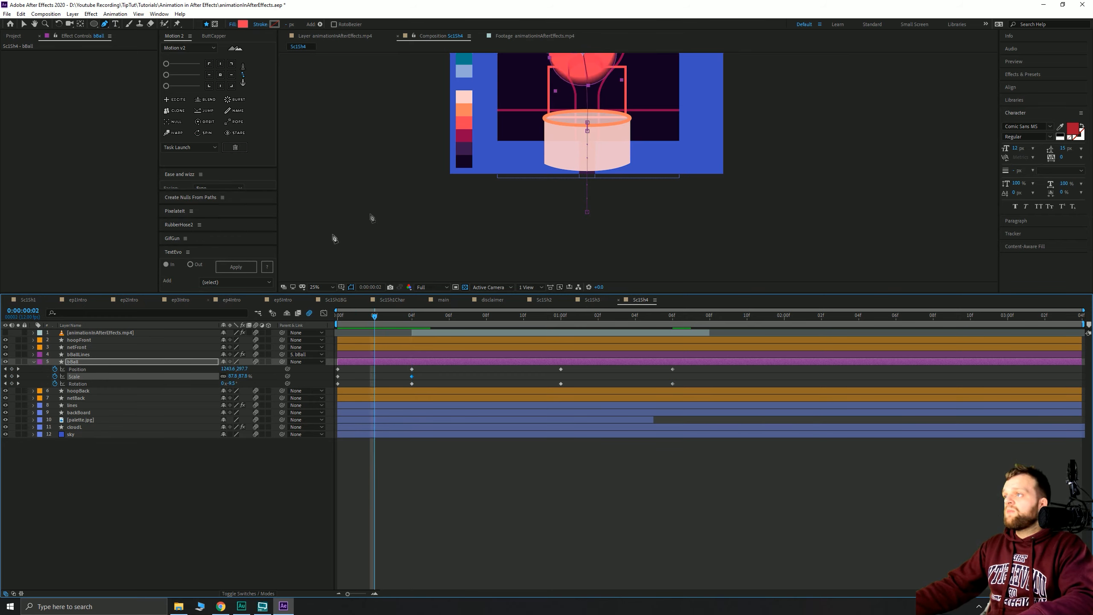
left_click_drag(372, 218, 358, 272)
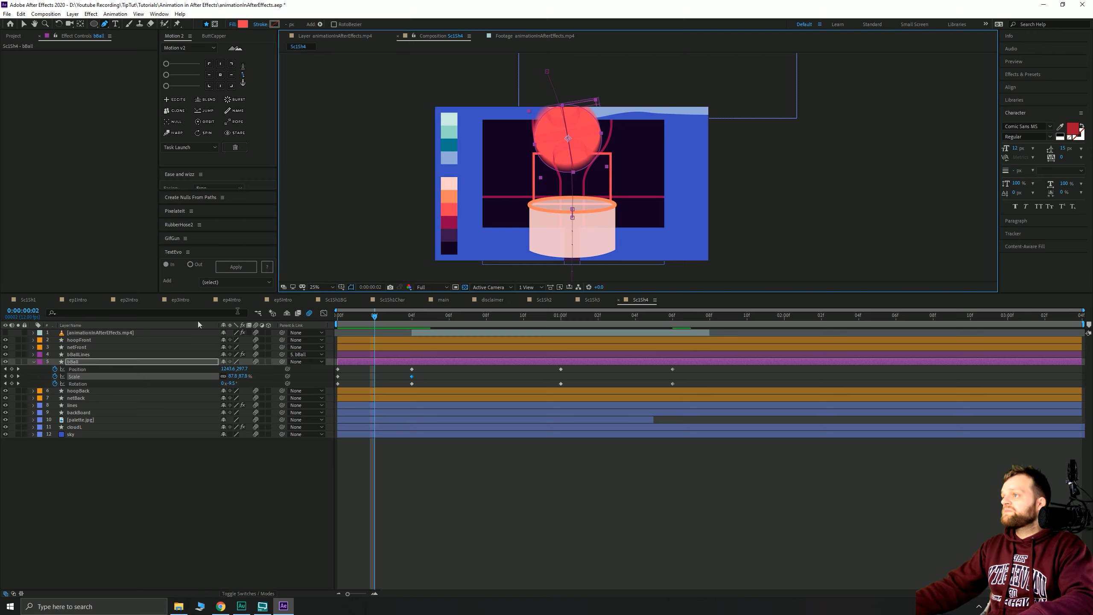
left_click(229, 379)
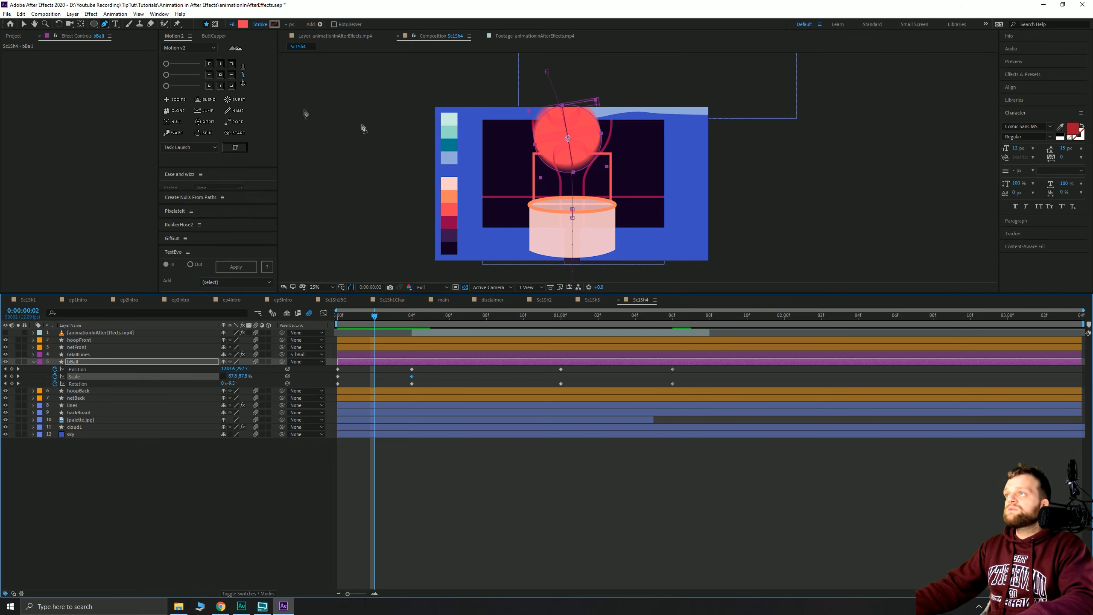
left_click(23, 23)
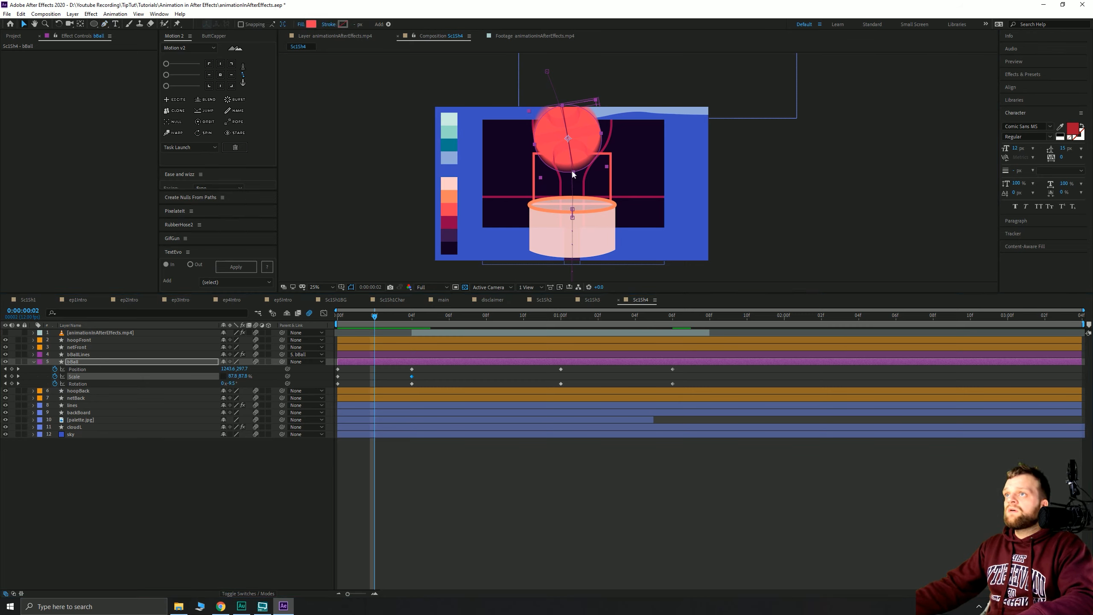
left_click_drag(572, 169, 574, 175)
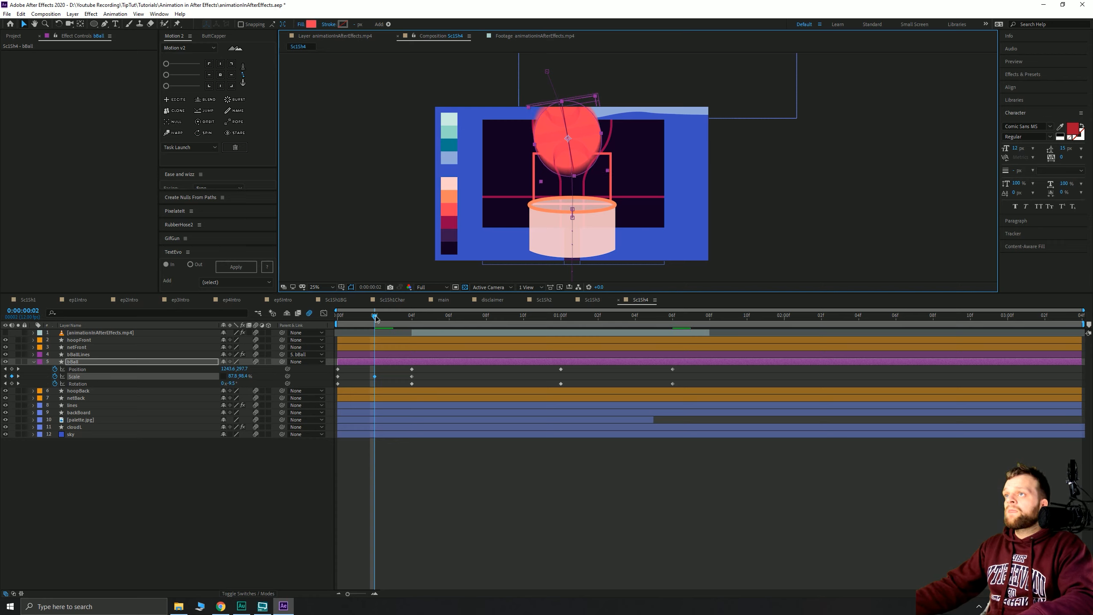
left_click_drag(376, 318, 340, 325)
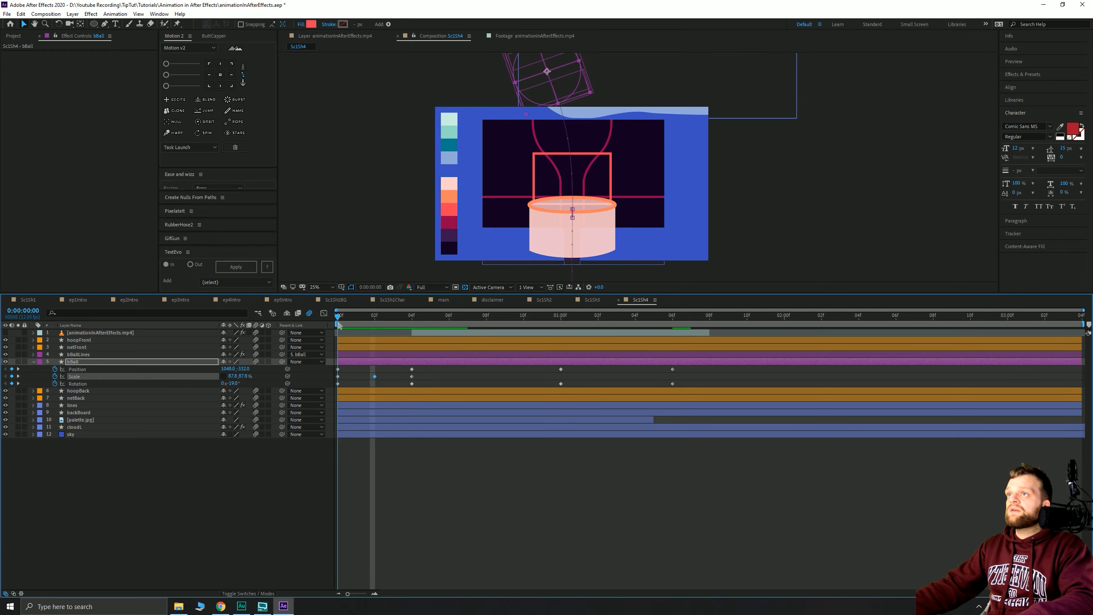
- Apply Easy Ease to all of the ball's Position keyframes and preview the eased drop
key("space")
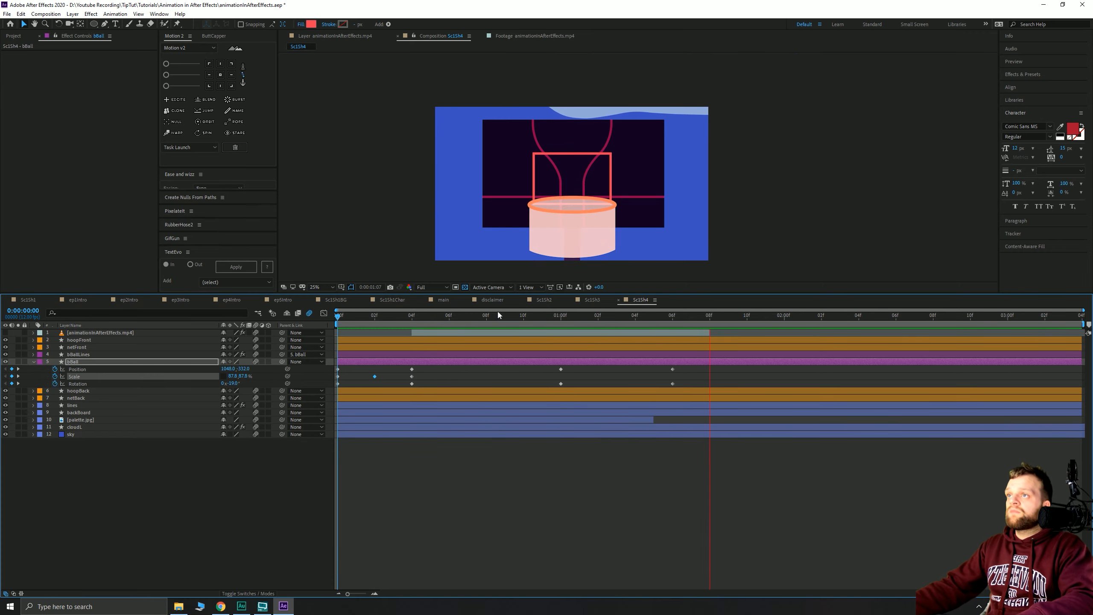
key("space")
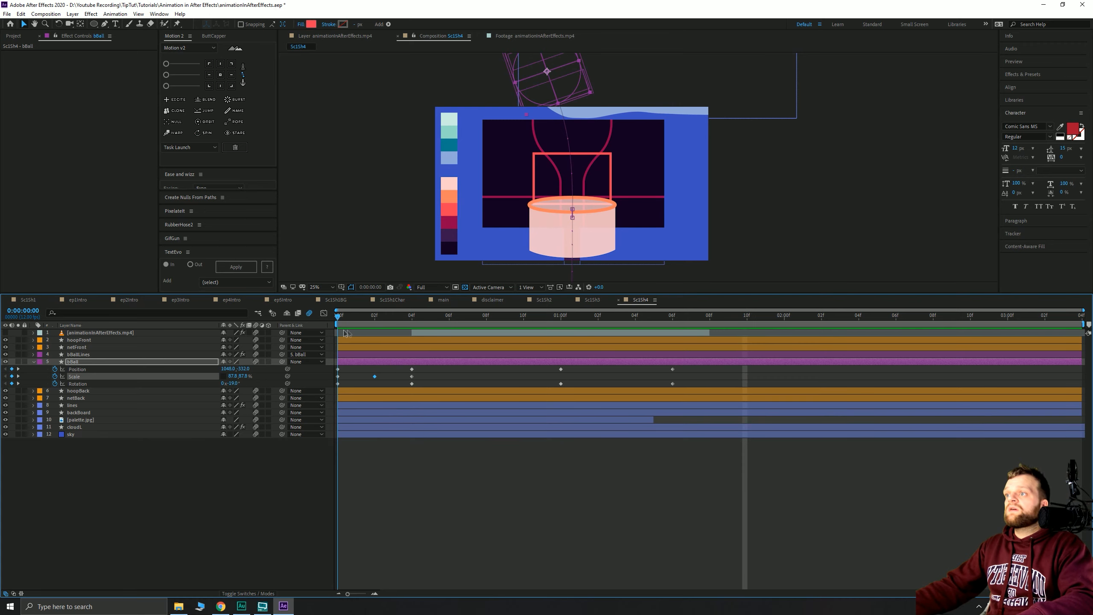
left_click_drag(346, 333, 560, 362)
left_click(181, 535)
left_click(90, 370)
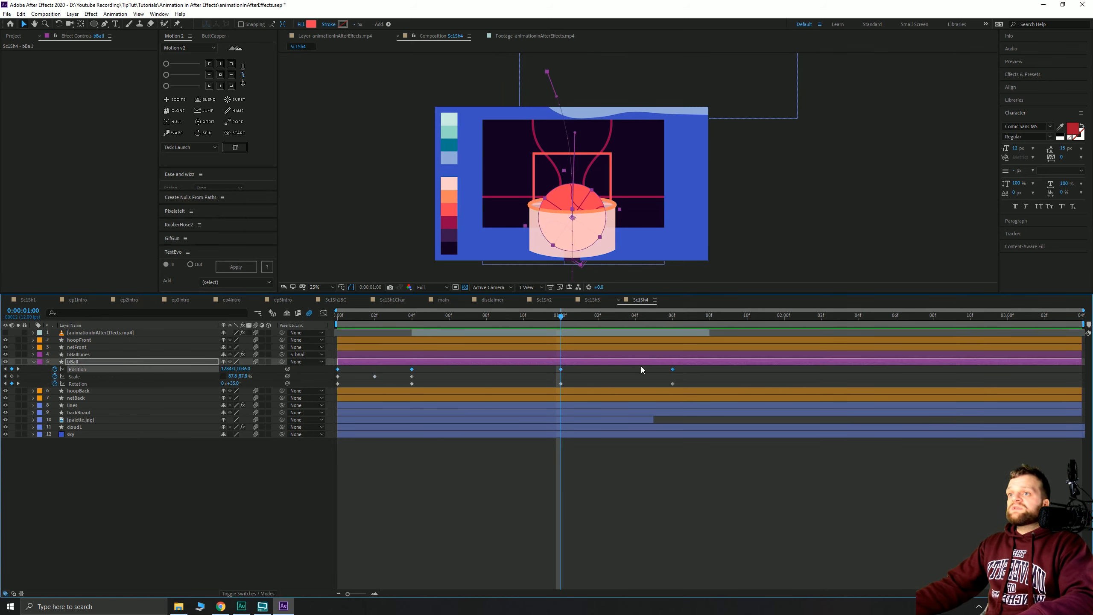
key("F9")
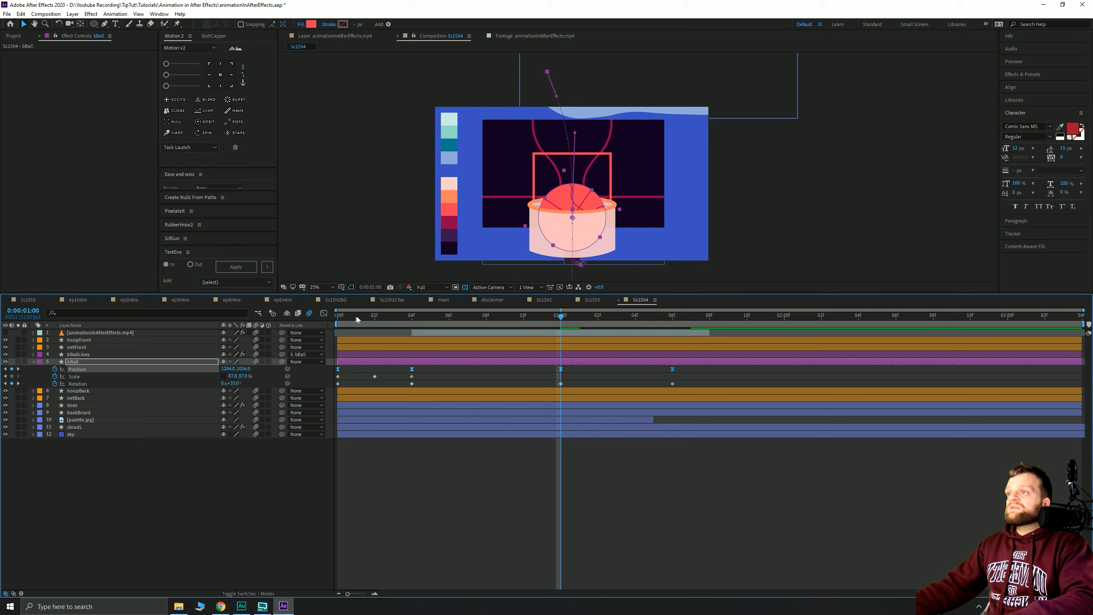
mouse_move(344, 318)
left_mouse_down()
mouse_move(357, 319)
mouse_move(338, 317)
left_mouse_up()
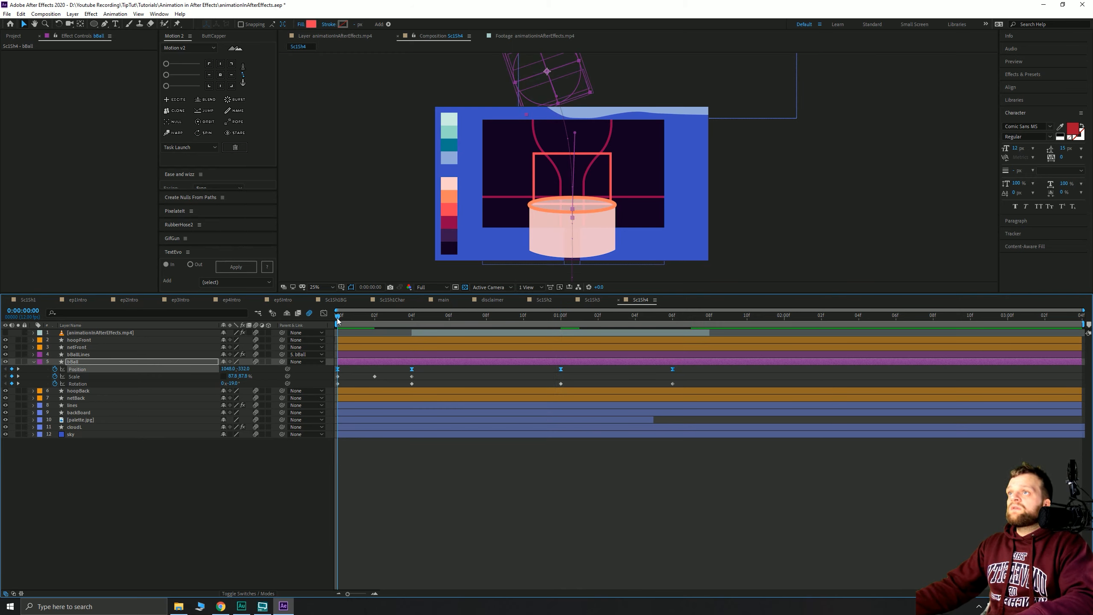
key("space")
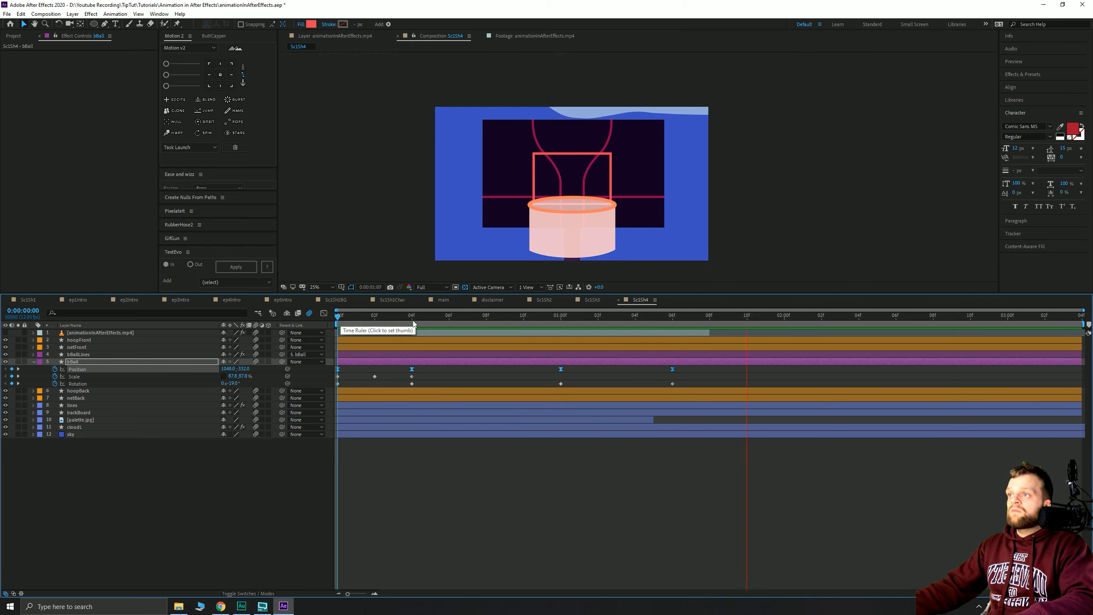
key("space")
key("Home")
key("space")
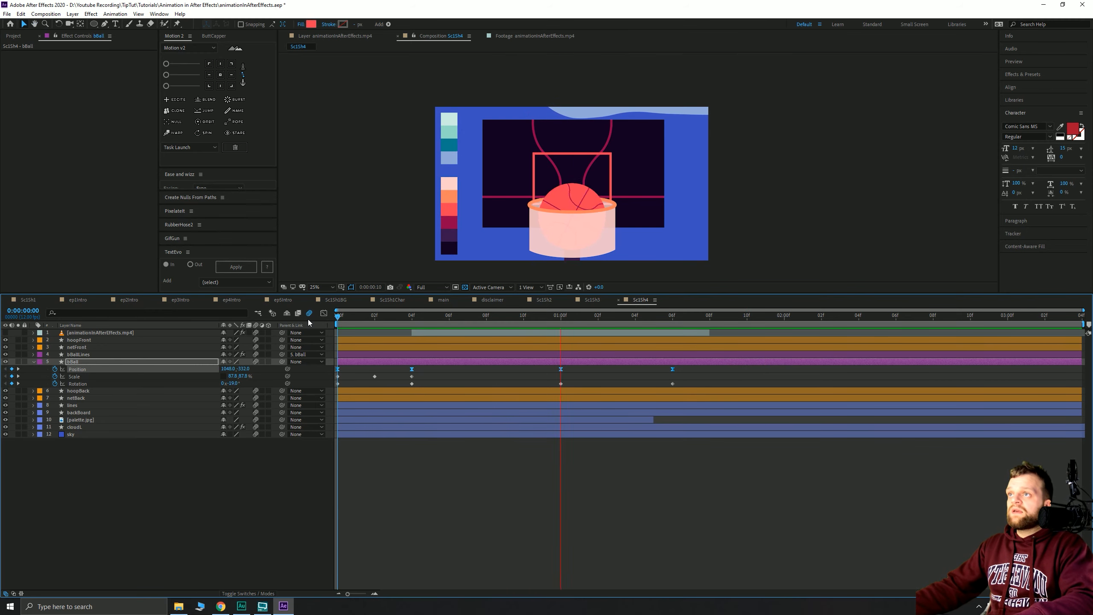
key("space")
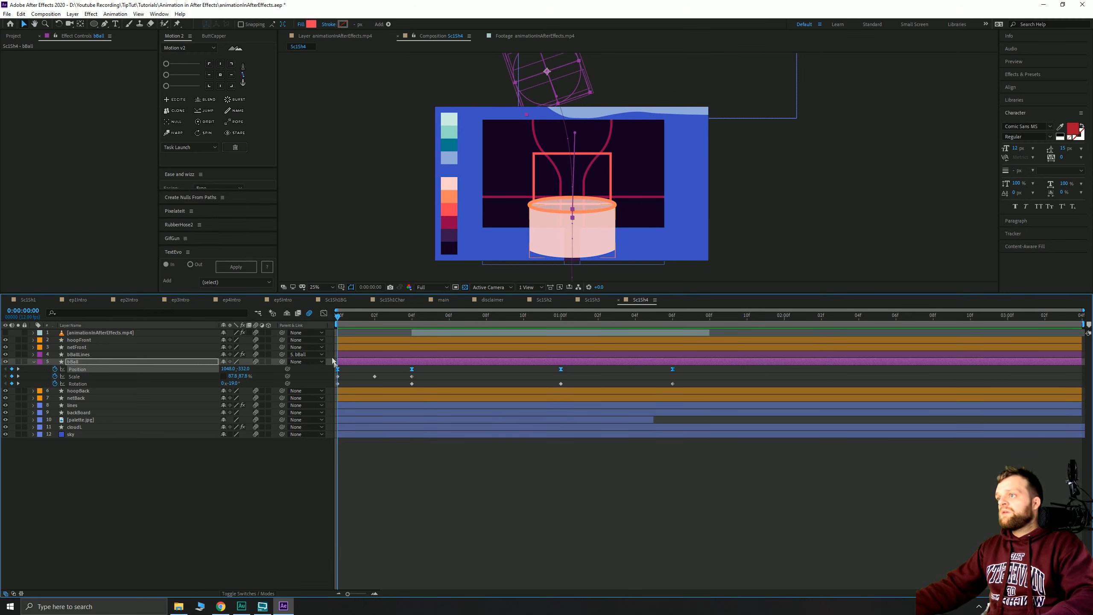
- Shift the ball's starting position right and retune its starting rotation, then preview
left_click(481, 374)
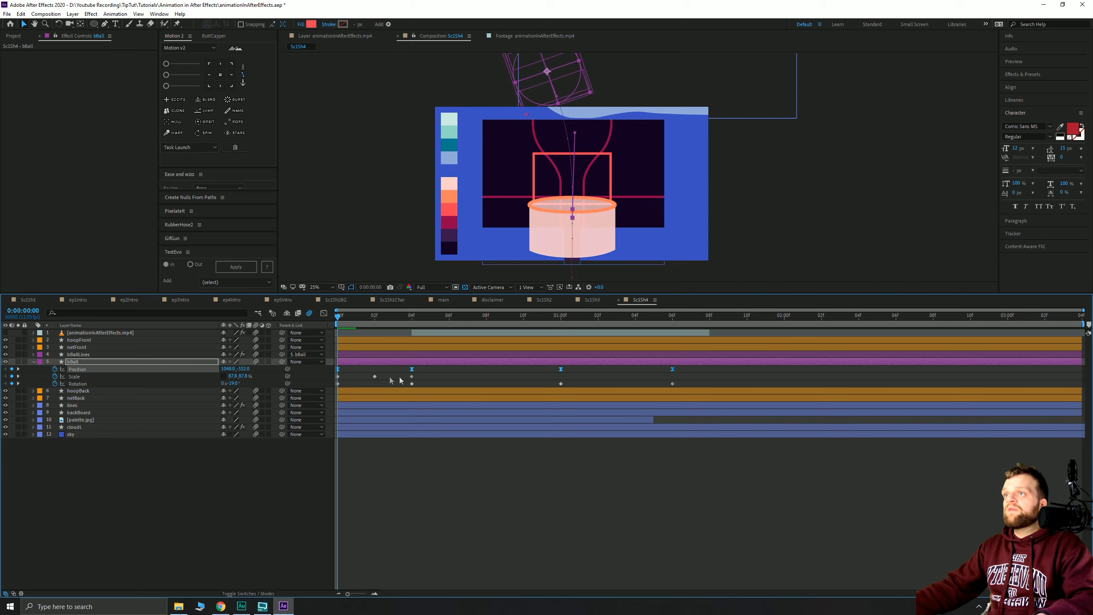
key("shift+Right")
key("shift+Right")
key("shift+Right")
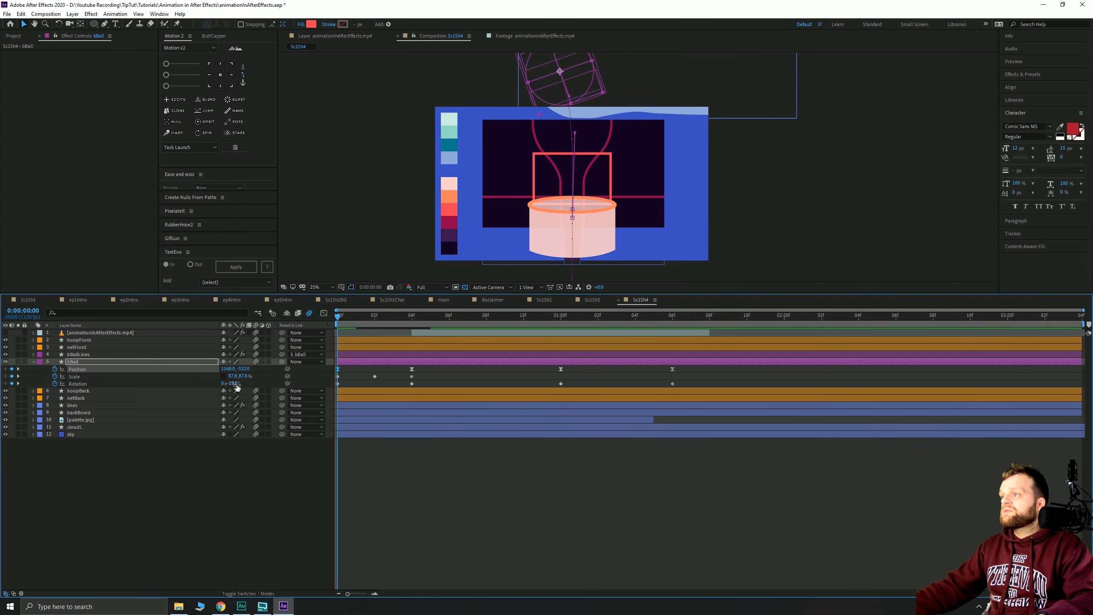
left_click_drag(236, 383, 233, 383)
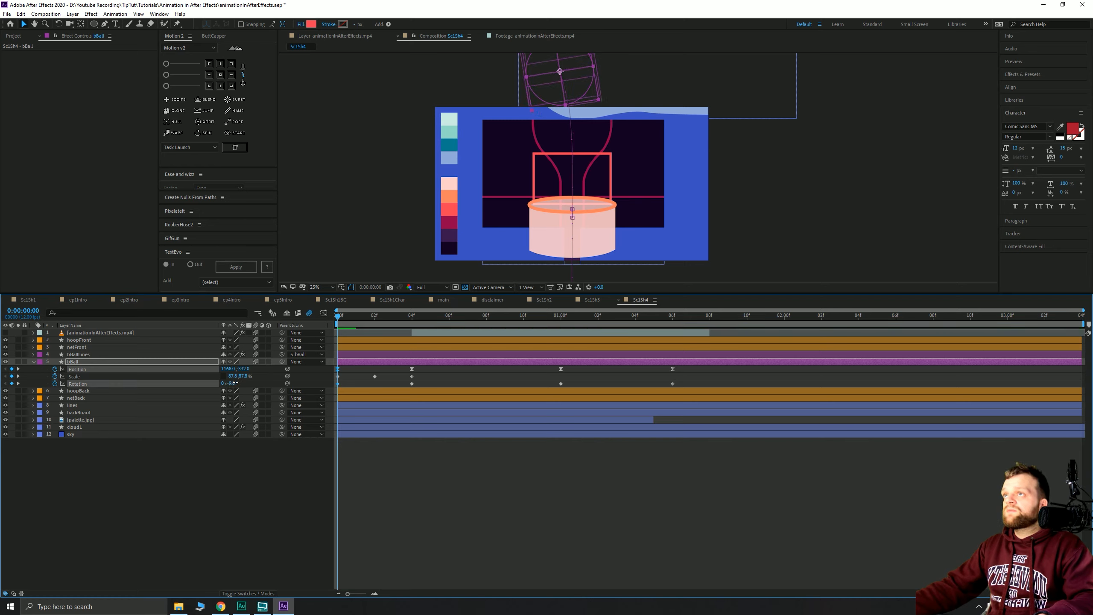
key("space")
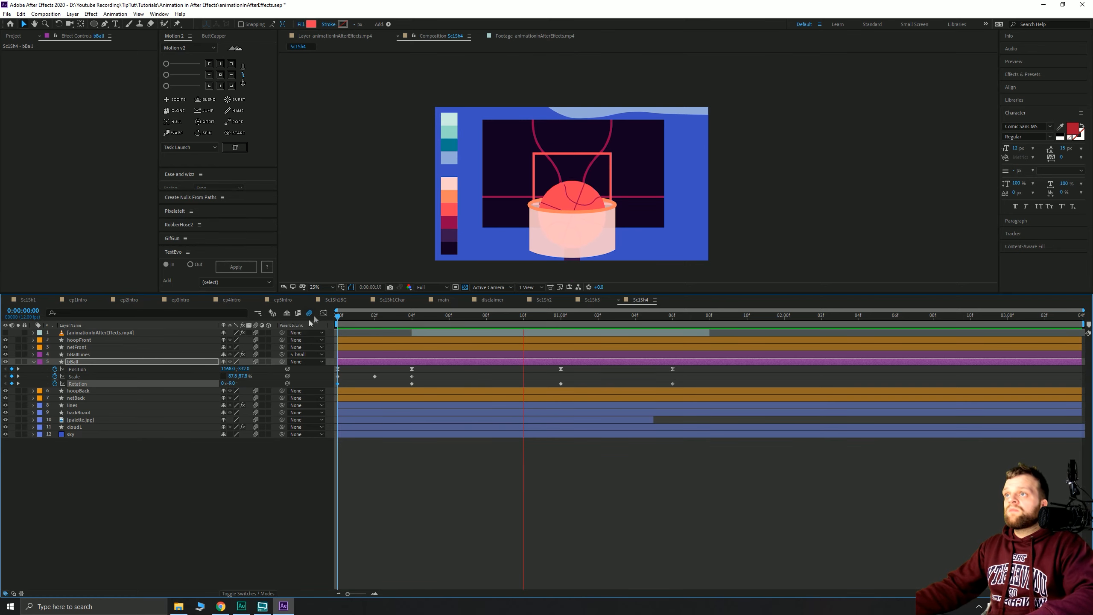
left_click_drag(398, 316, 561, 335)
key("Page_Down")
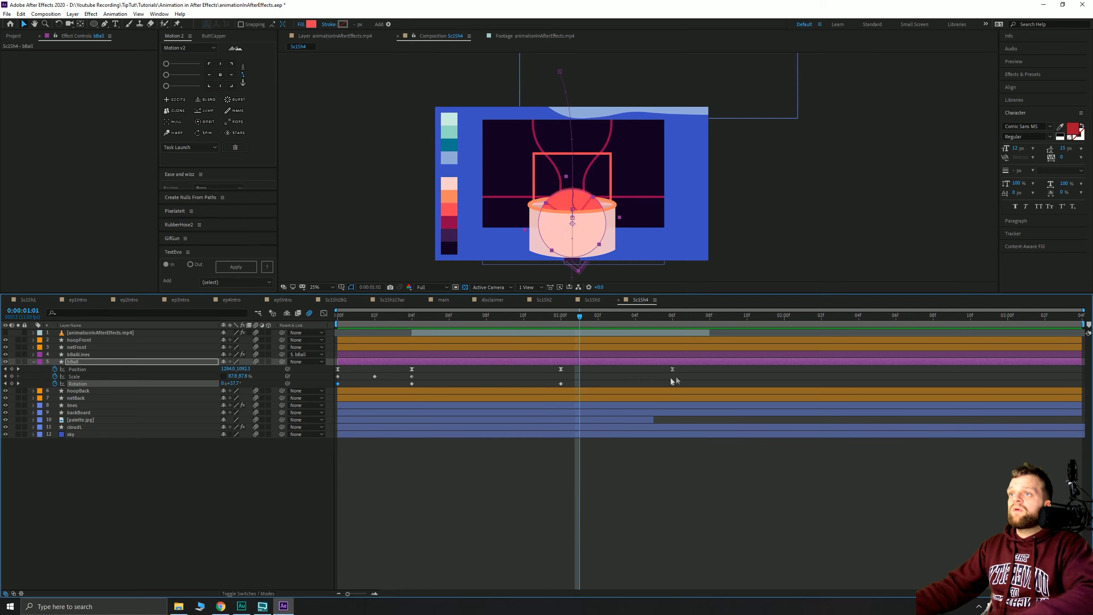
left_click(673, 369)
- Apply Easy Ease to the ball's Rotation keyframe at 1 second
left_click_drag(580, 314, 225, 329)
key("space")
key("space")
key("space")
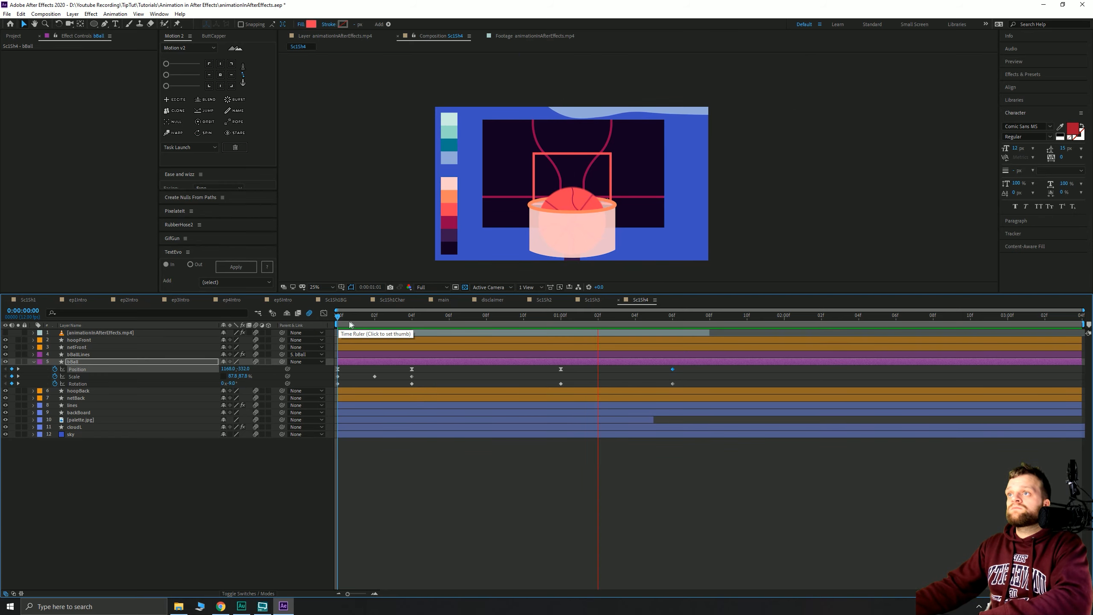
key("space")
left_click_drag(537, 323, 536, 351)
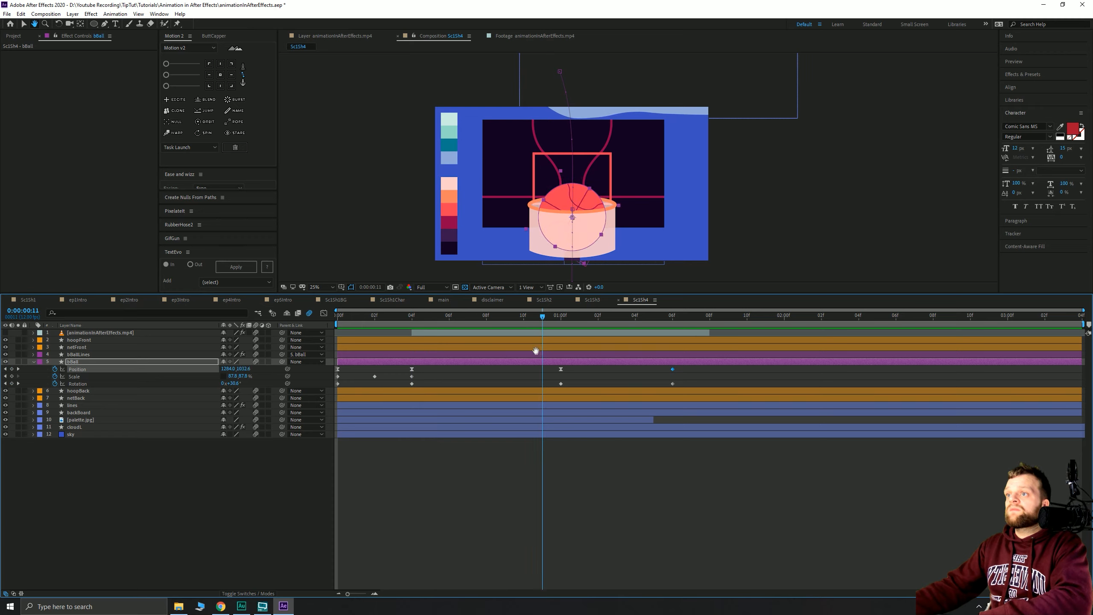
left_click(561, 383)
key("F9")
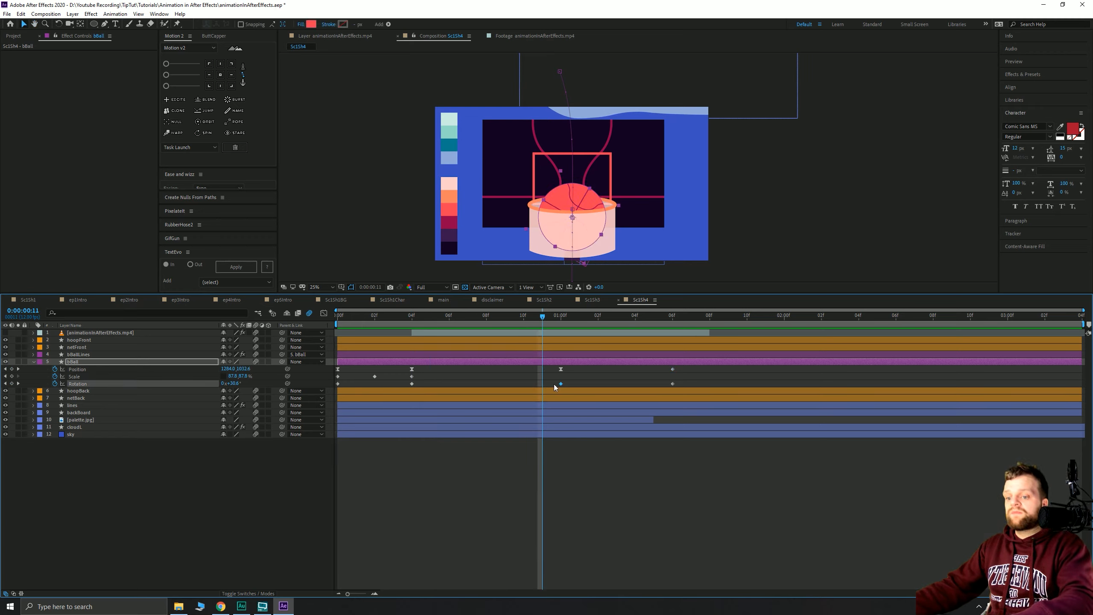
- Make the first Position keyframe linear and display the ball's Position speed graph
key("space")
left_click_drag(364, 327, 320, 324)
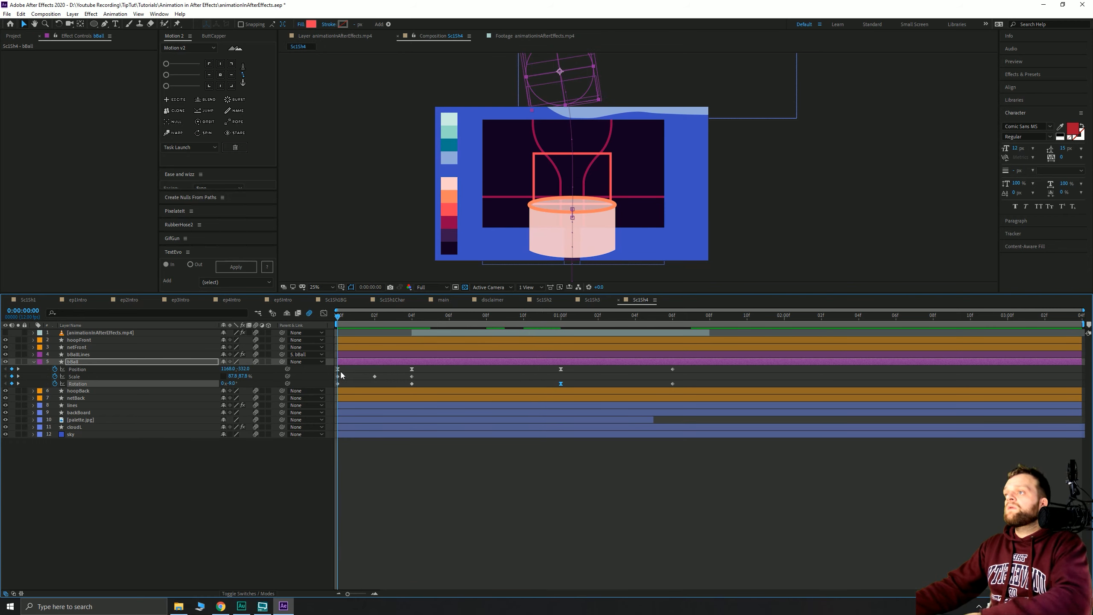
left_click(338, 369, "ctrl")
key("space")
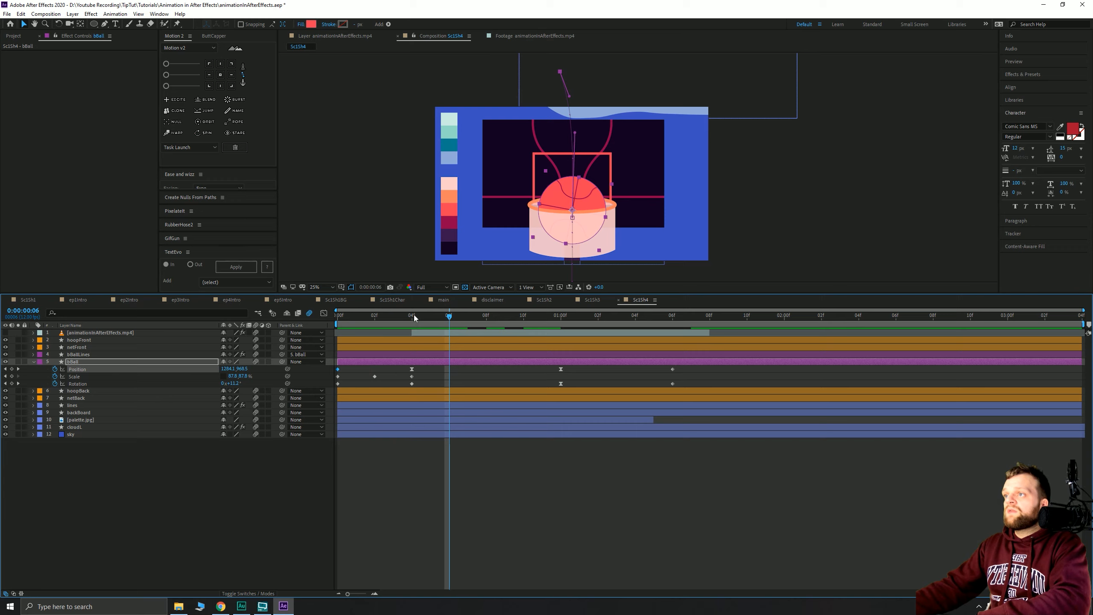
left_click(415, 317)
left_click(324, 313)
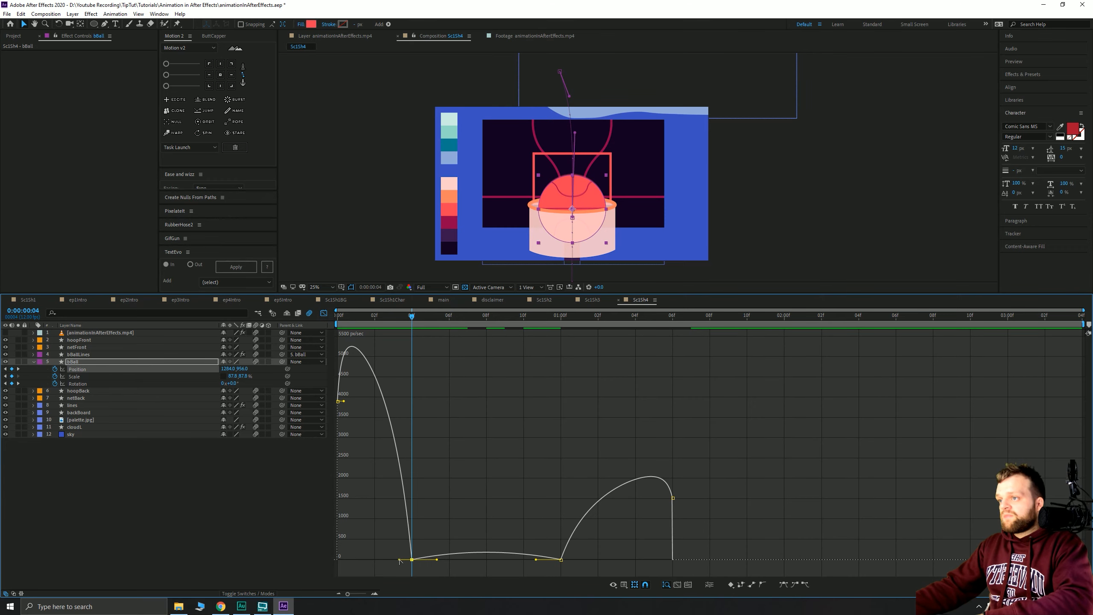
- Sharpen the speed curve and move the landing Position keyframe from 12f to 10f, then preview
left_click_drag(399, 561, 412, 564)
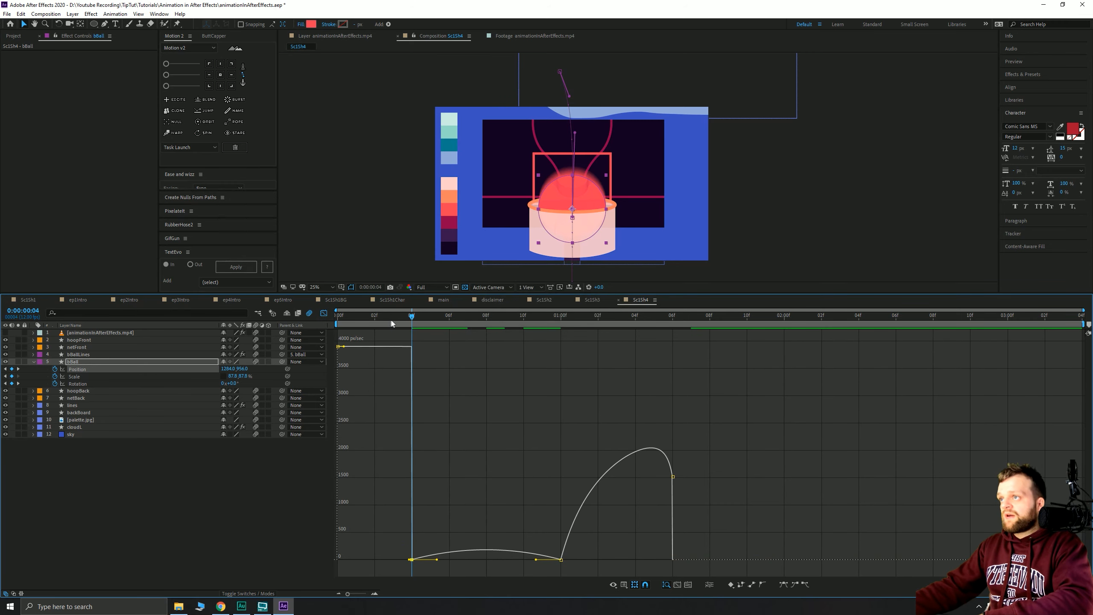
key("Page_Up")
key("space")
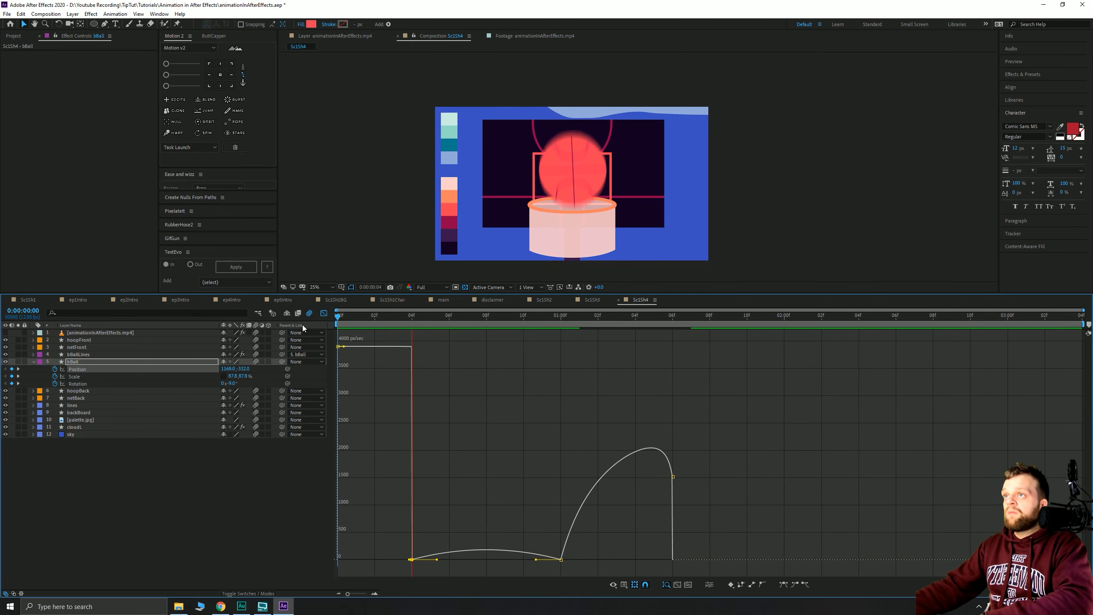
left_click_drag(383, 317, 560, 340)
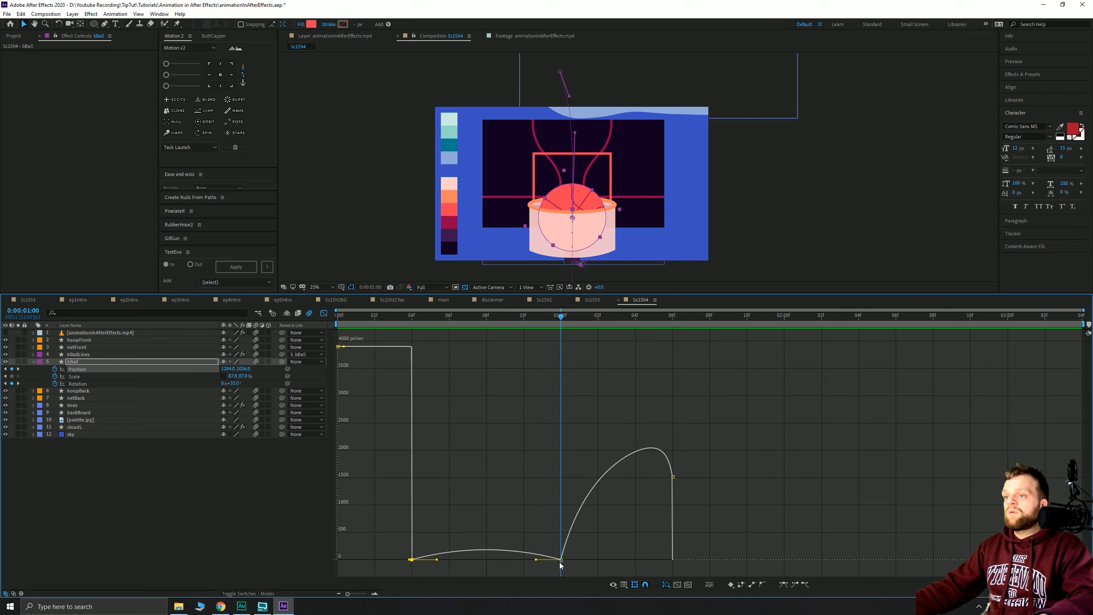
left_click_drag(561, 559, 523, 560)
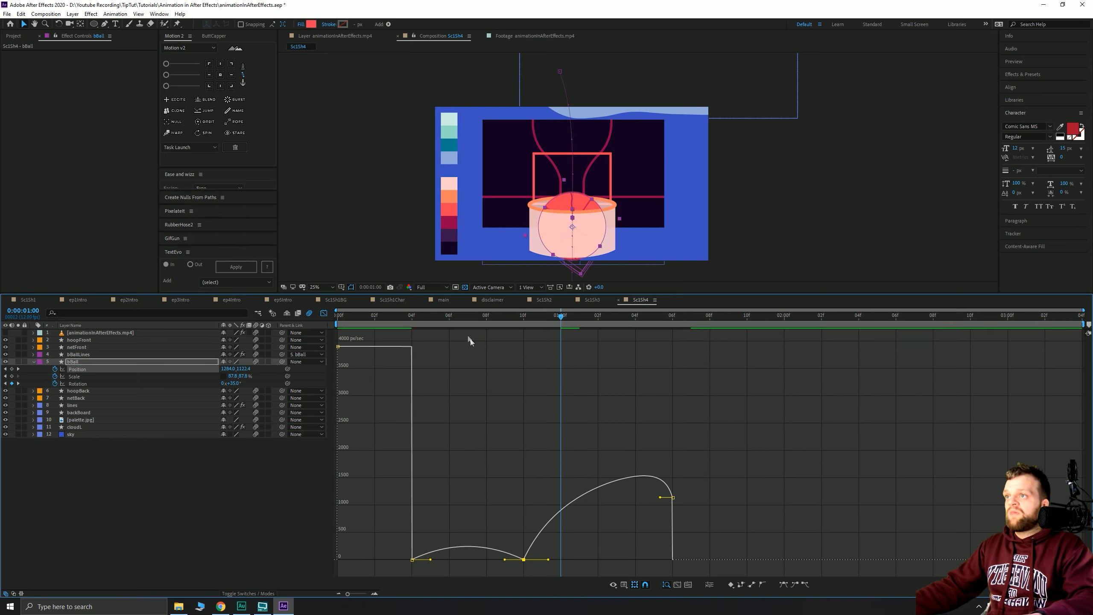
left_click_drag(457, 320, 293, 324)
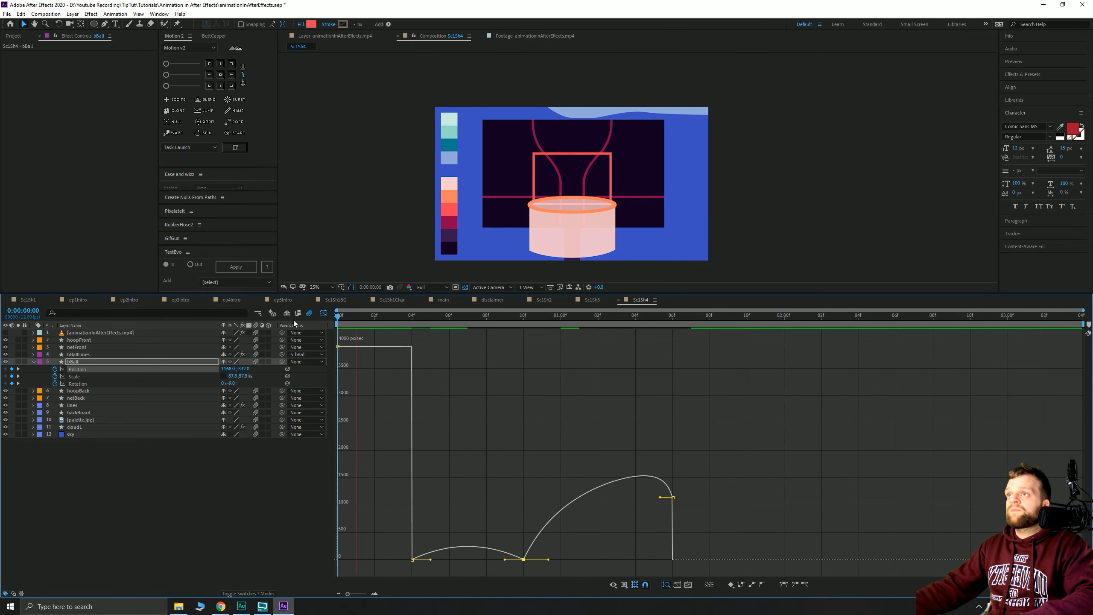
key("space")
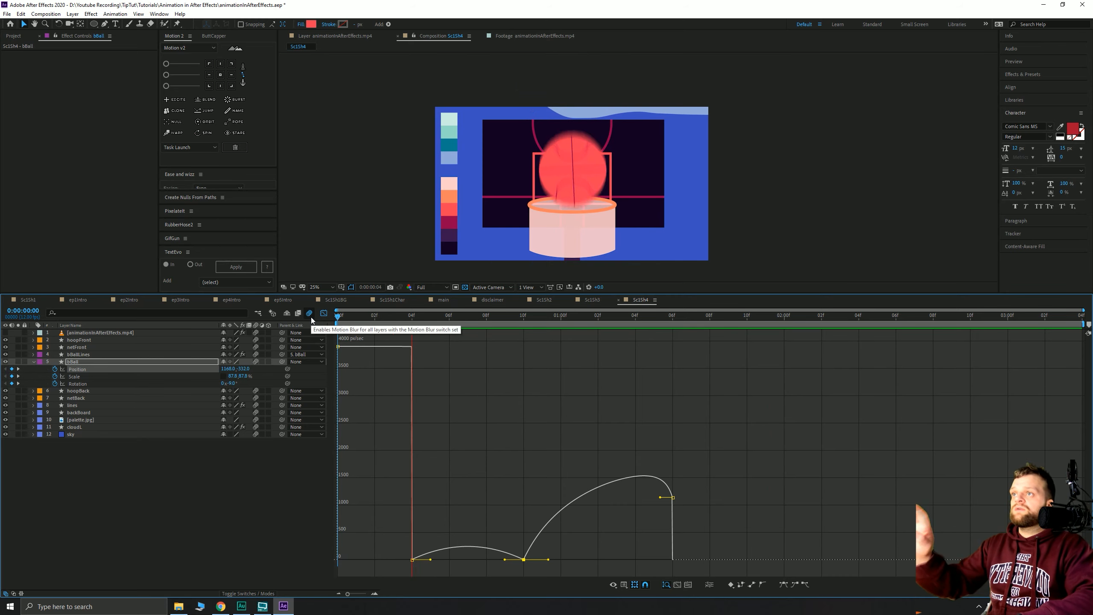
key("space")
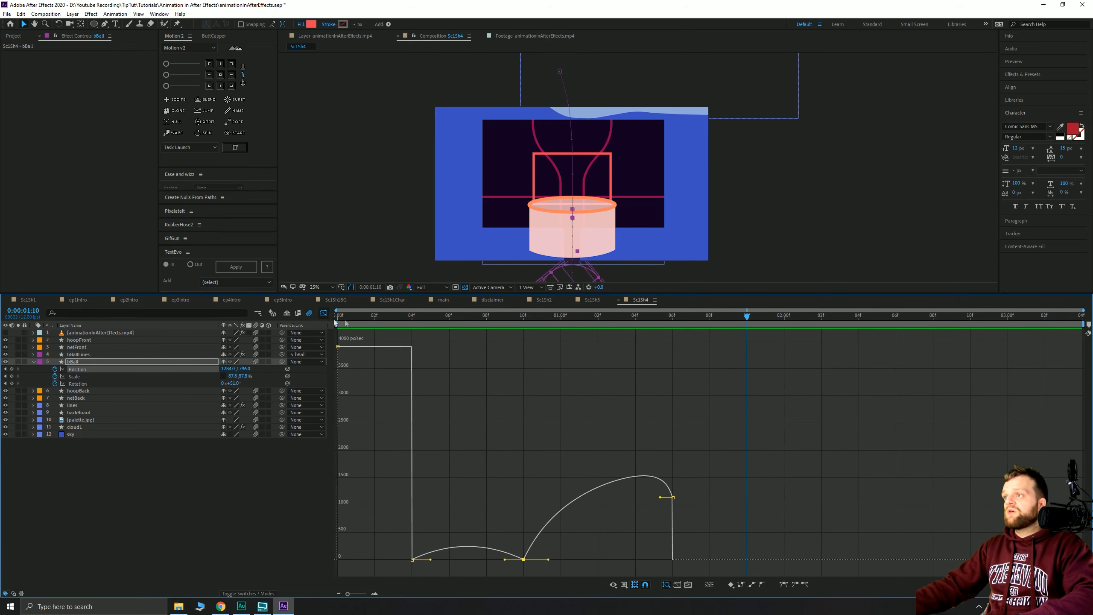
- Raise the final Position keyframe's incoming speed to about 1590 px/sec and leave the Graph Editor
left_click_drag(494, 322, 546, 323)
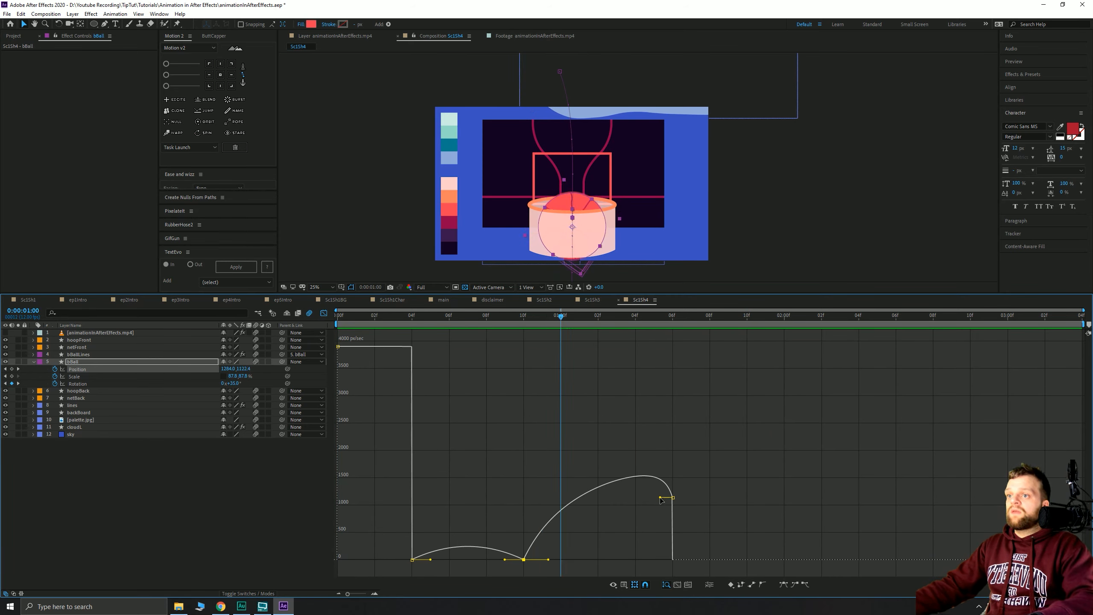
left_click_drag(661, 499, 661, 437)
left_click(523, 317)
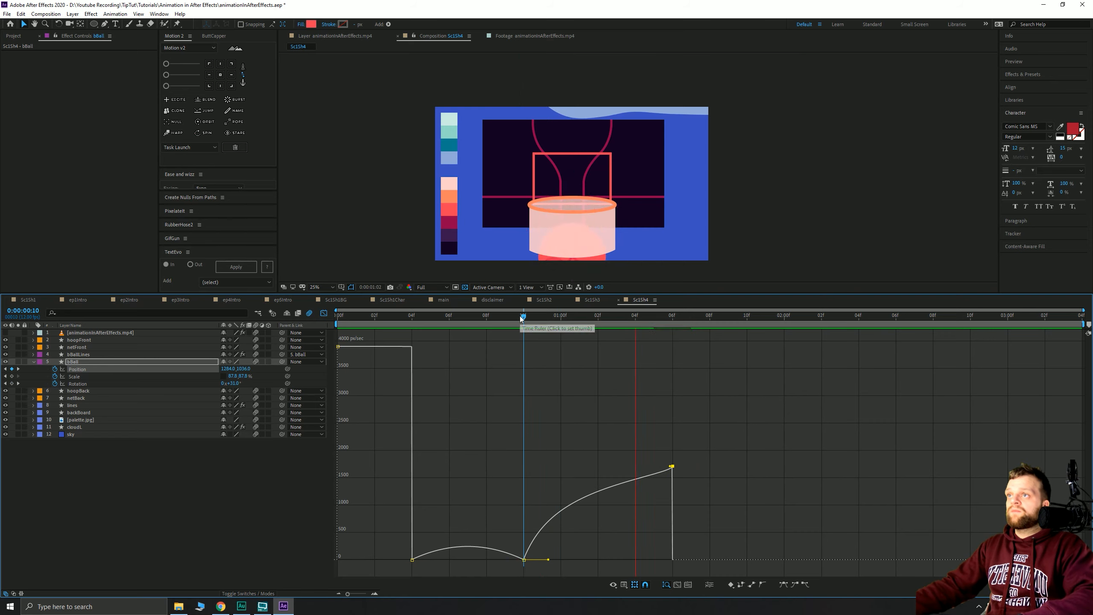
left_click(324, 313)
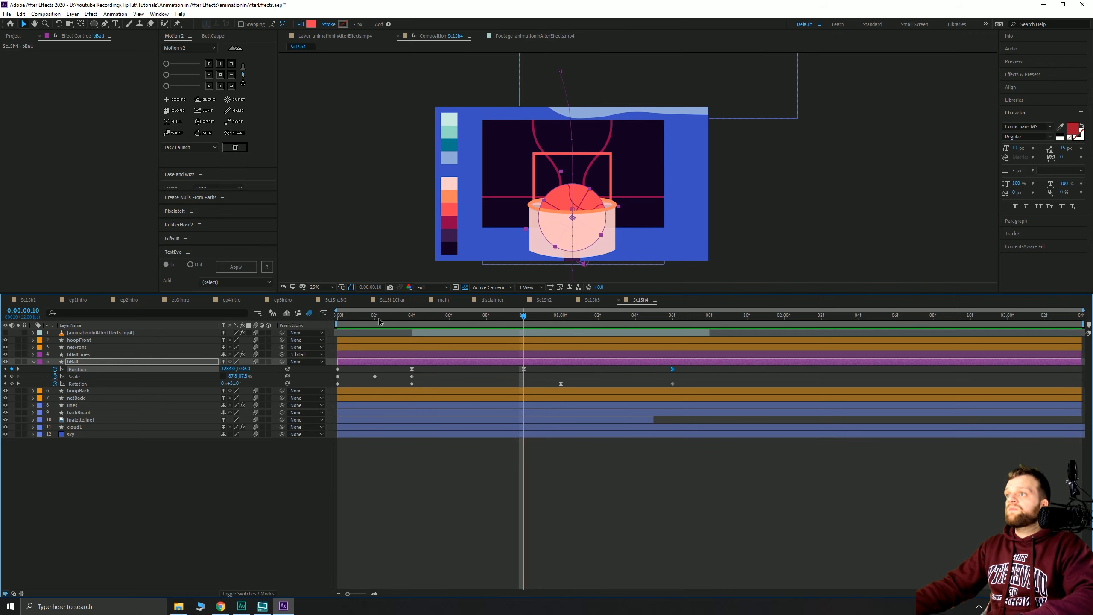
- Select both Rotation keyframes and reshape their speed curve with about 72% ease influence
key("Home")
key("space")
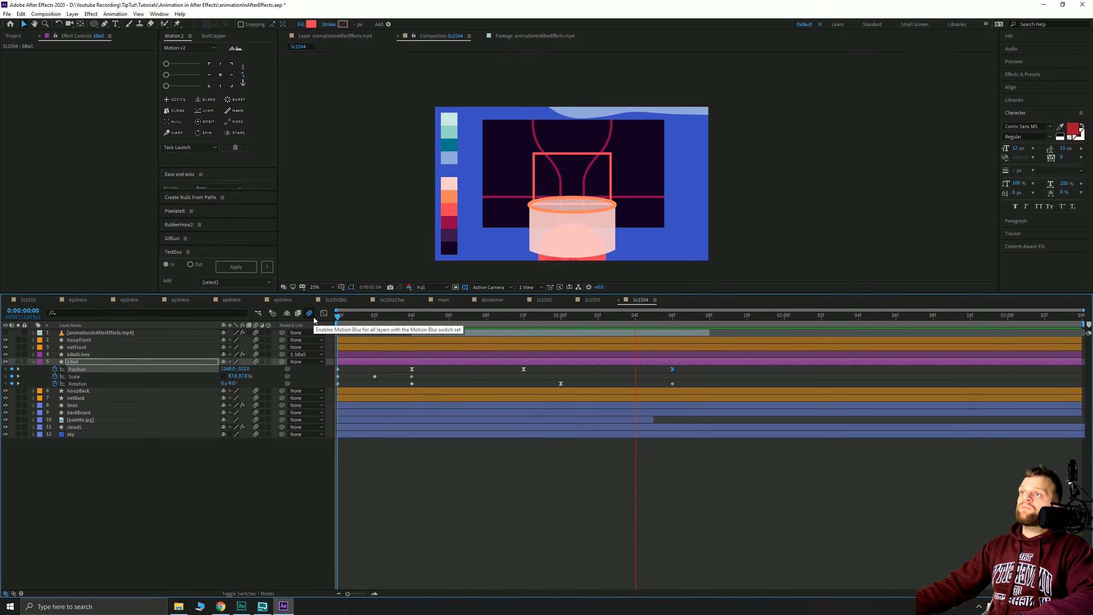
key("space")
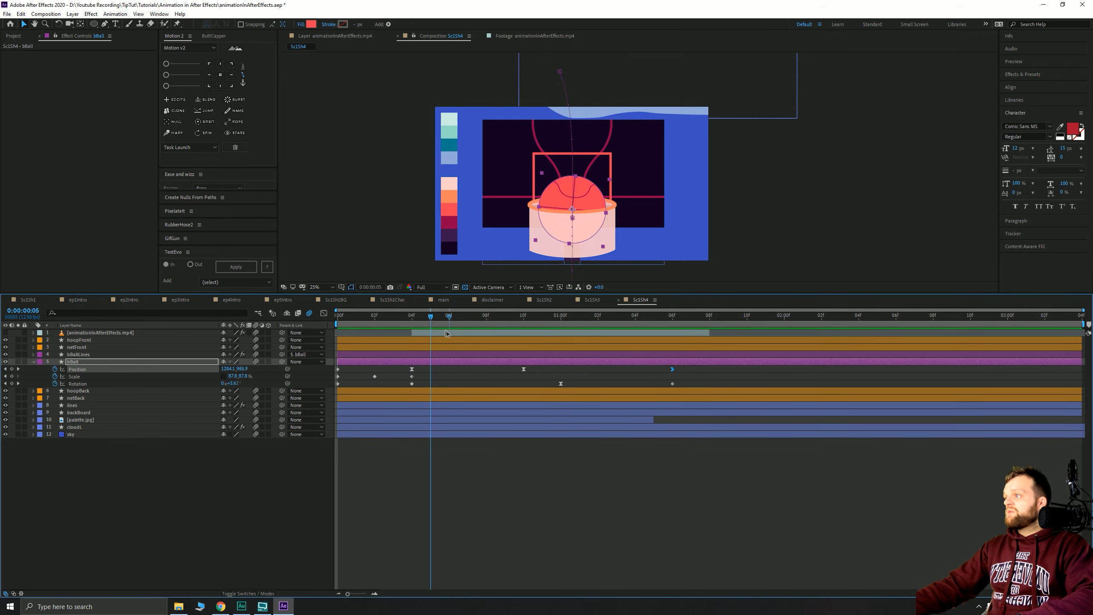
left_click_drag(358, 335, 549, 352)
left_click_drag(571, 392, 406, 381)
left_click(323, 314)
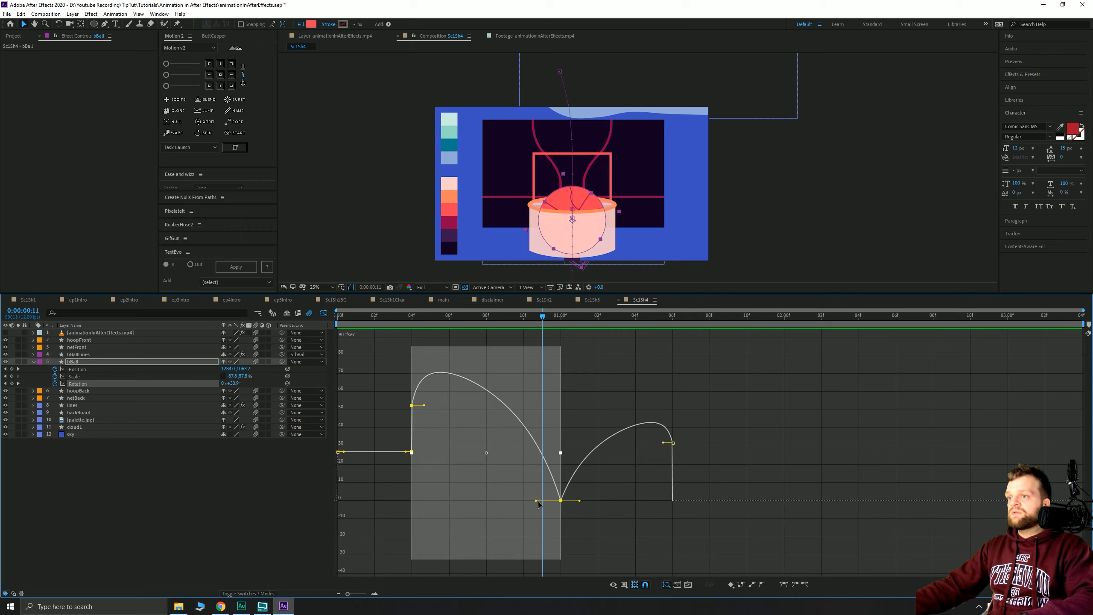
mouse_move(536, 501)
left_mouse_down()
mouse_move(534, 556)
mouse_move(533, 502)
mouse_move(518, 504)
mouse_move(530, 508)
left_mouse_up()
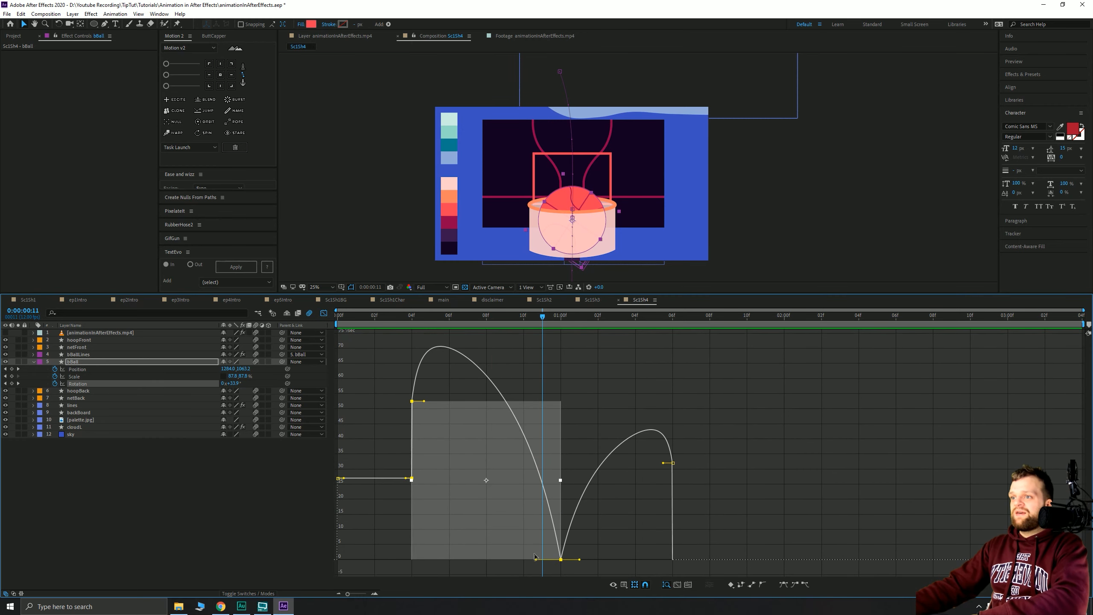
left_click_drag(534, 559, 486, 562)
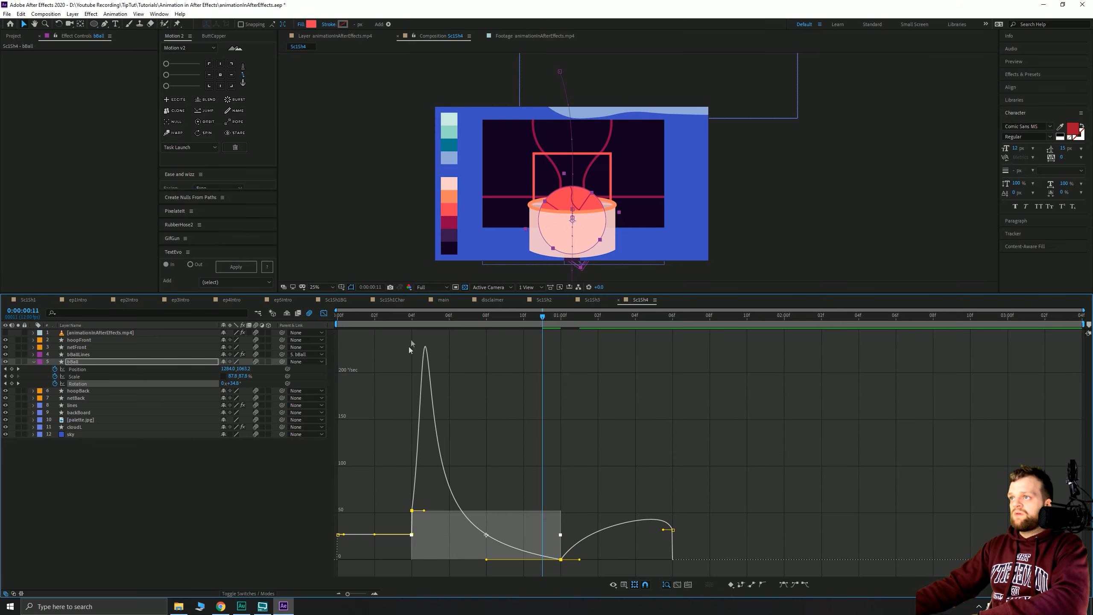
- Refine the rotation eases, lengthening the influence into the last Rotation keyframe while previewing
left_click(412, 323)
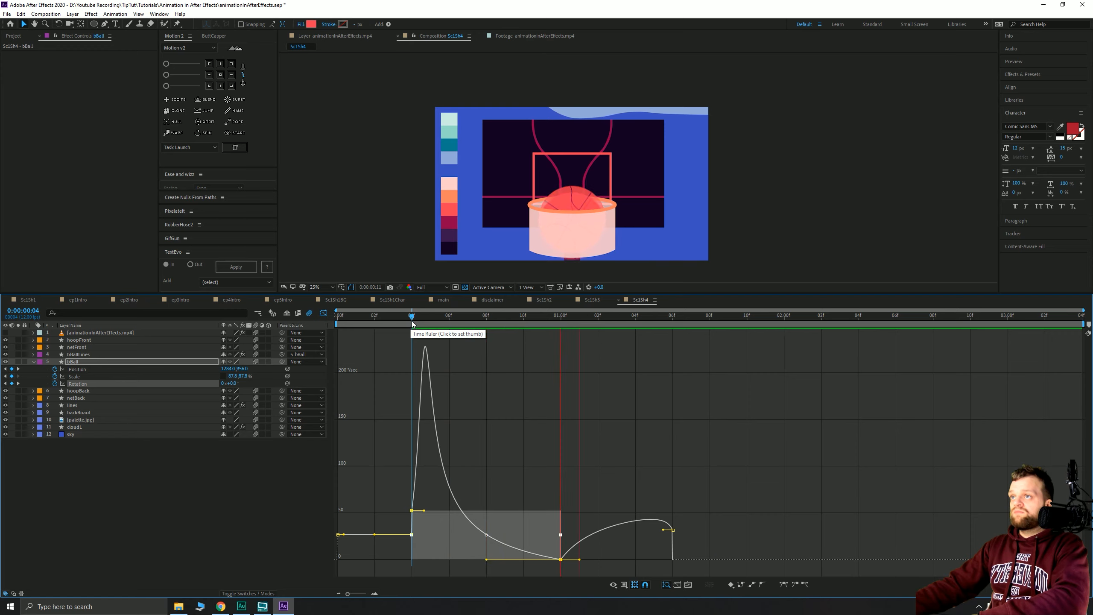
key("space")
left_click(394, 323)
key("space")
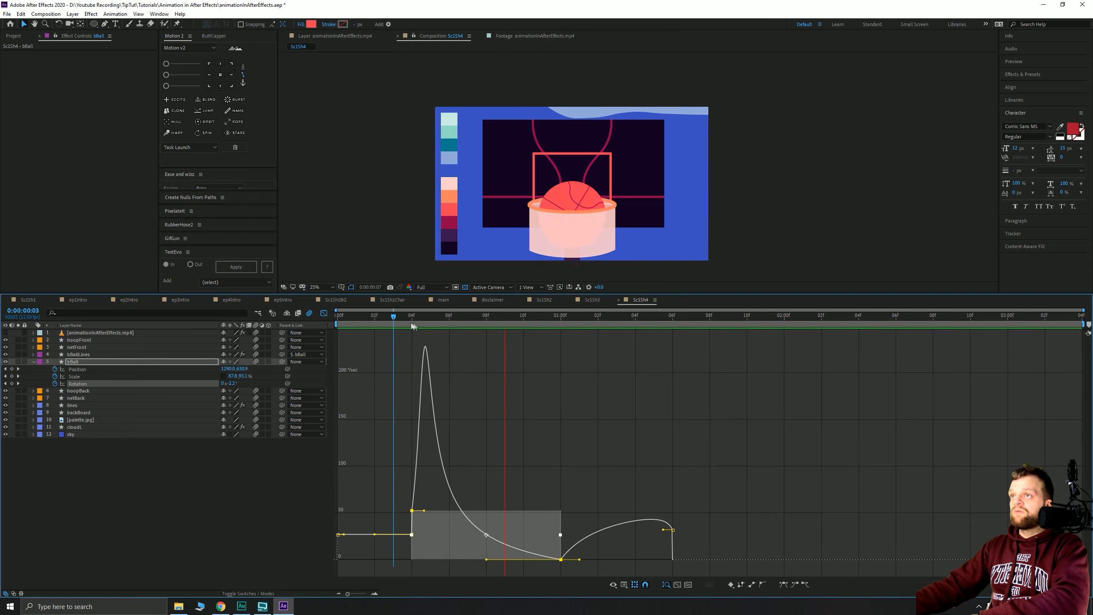
key("space")
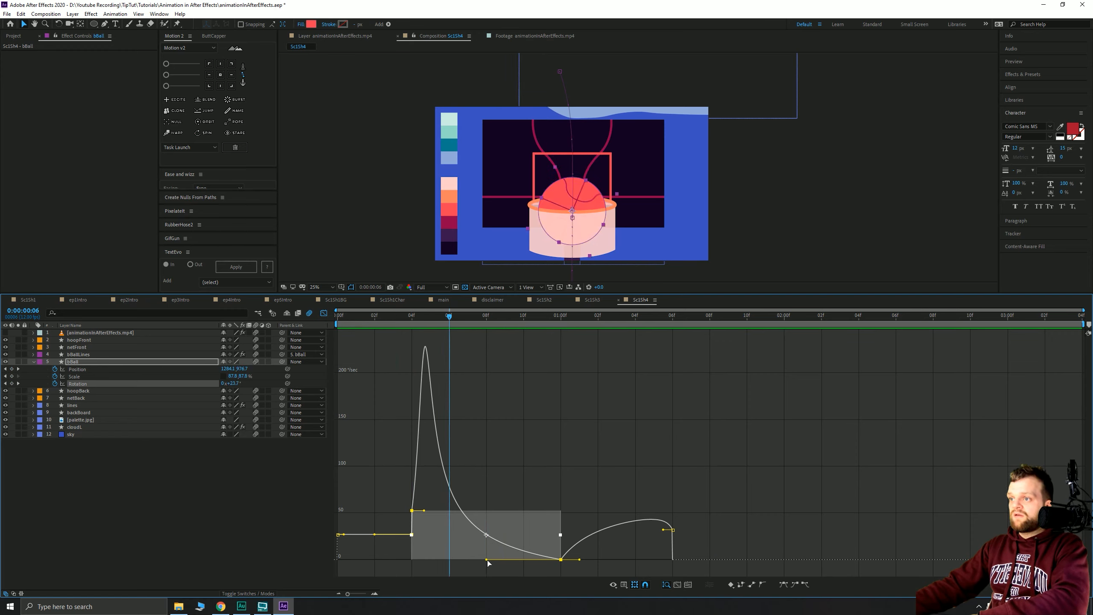
left_click_drag(487, 560, 502, 560)
left_click(412, 317)
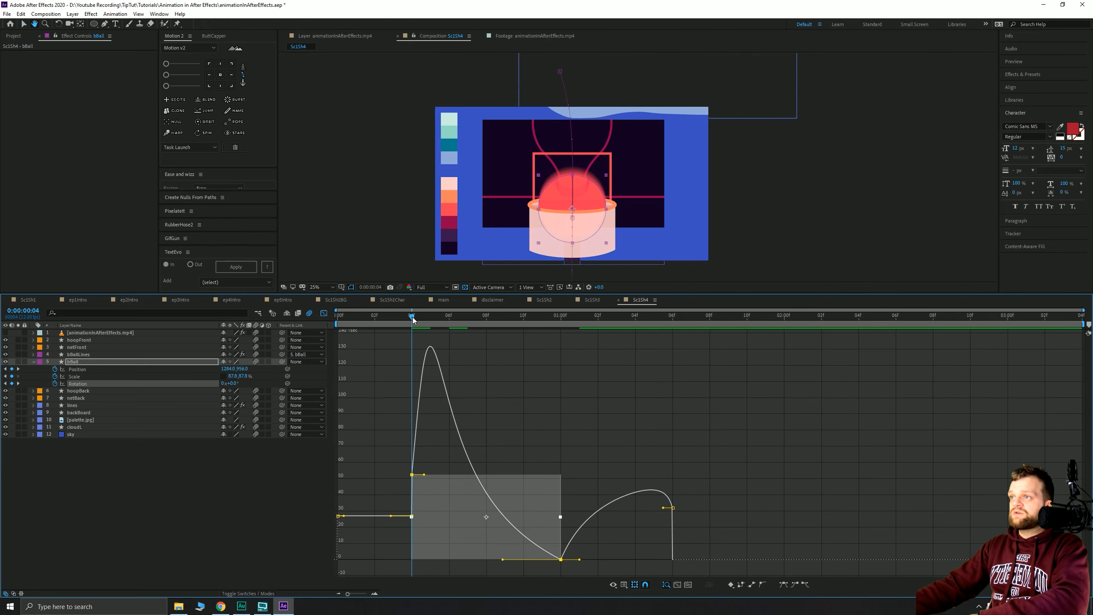
key("space")
key("space")
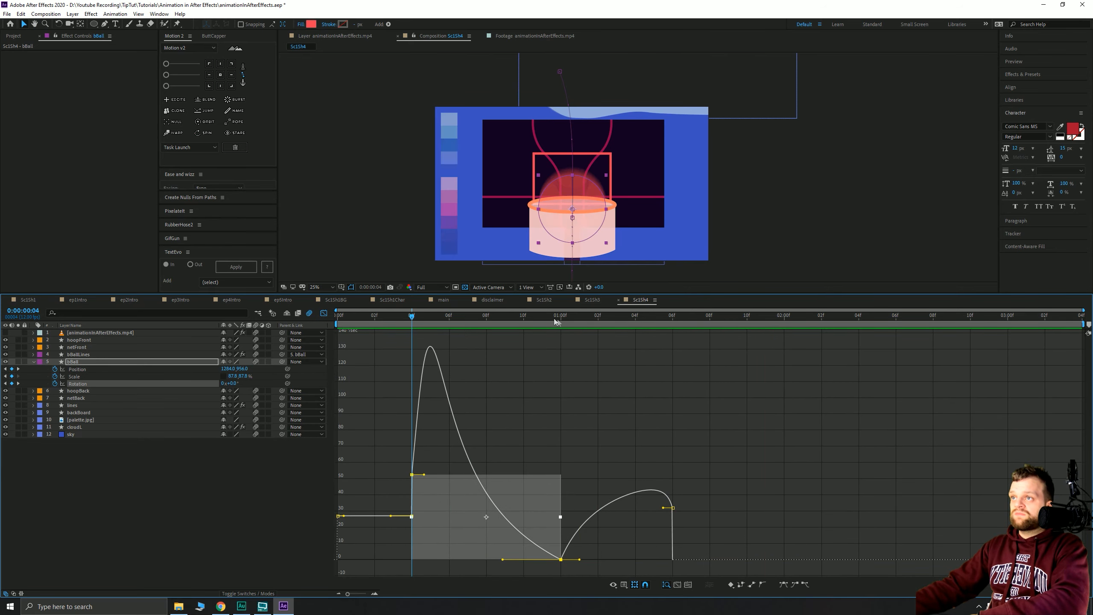
left_click_drag(663, 510, 648, 510)
left_click_drag(533, 324, 651, 346)
left_click_drag(648, 510, 627, 510)
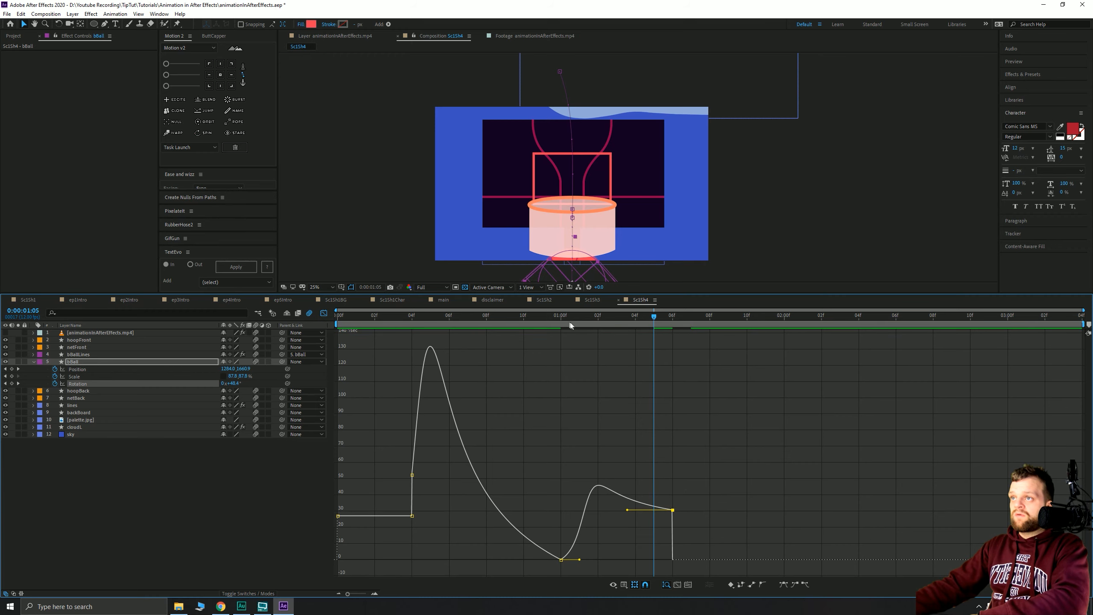
left_click_drag(567, 324, 672, 323)
- Preview the ball's drop, compare it against the layer 1 reference footage, then hide the footage
left_click(323, 314)
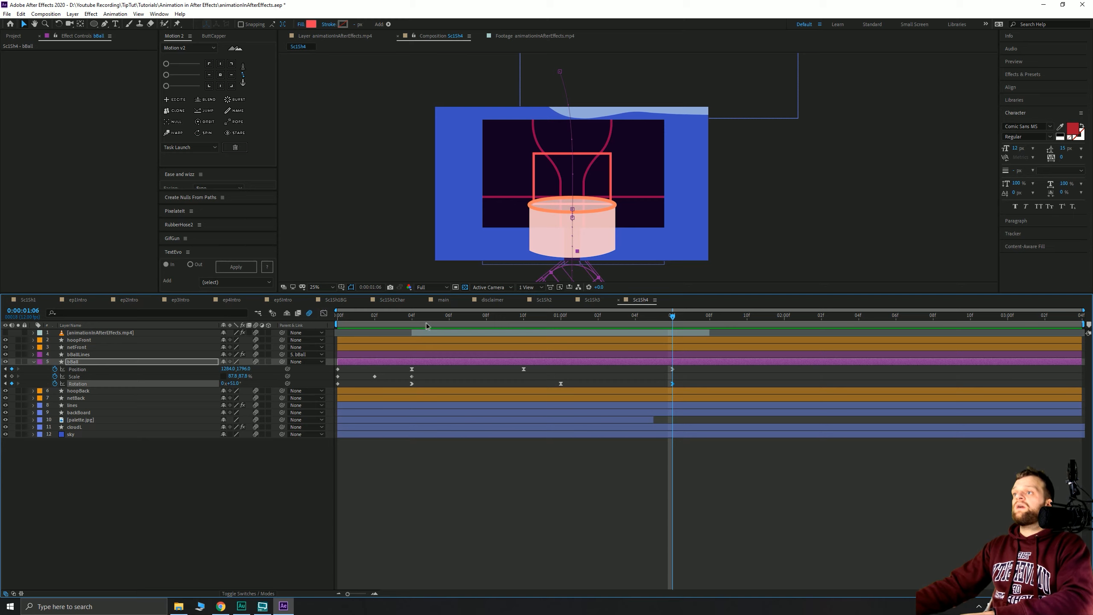
key("Home")
key("space")
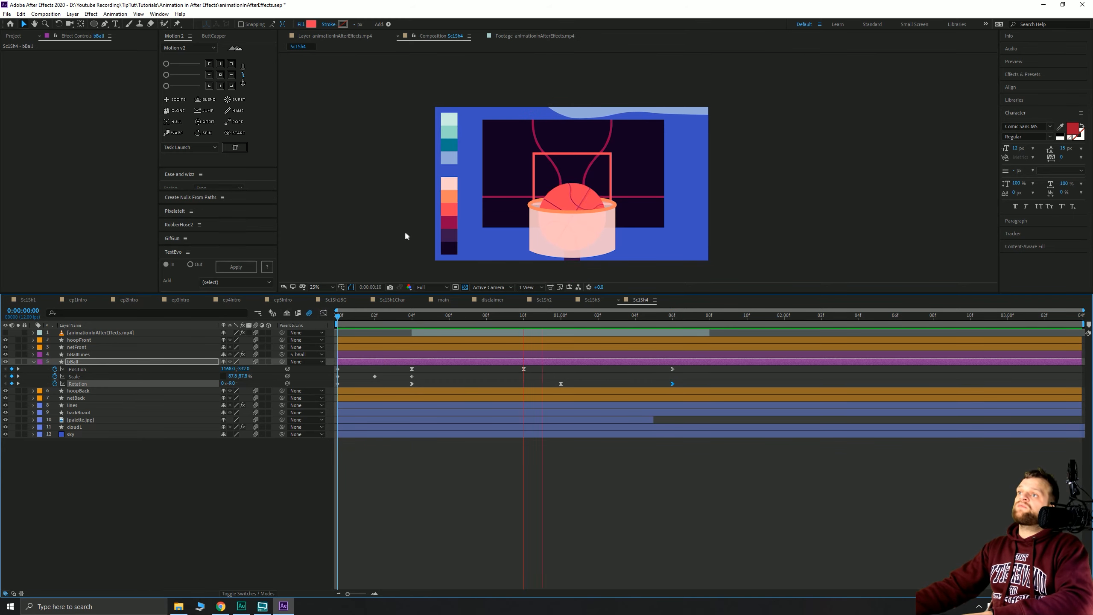
key("space")
left_click_drag(371, 317, 411, 340)
left_click(5, 333)
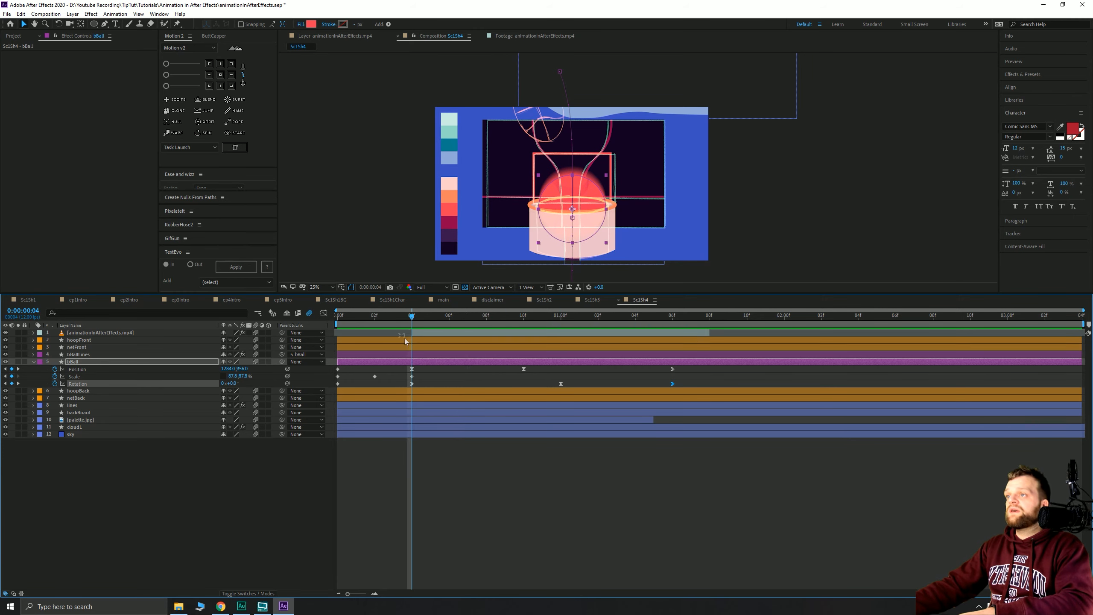
left_click(6, 332)
left_click(117, 510)
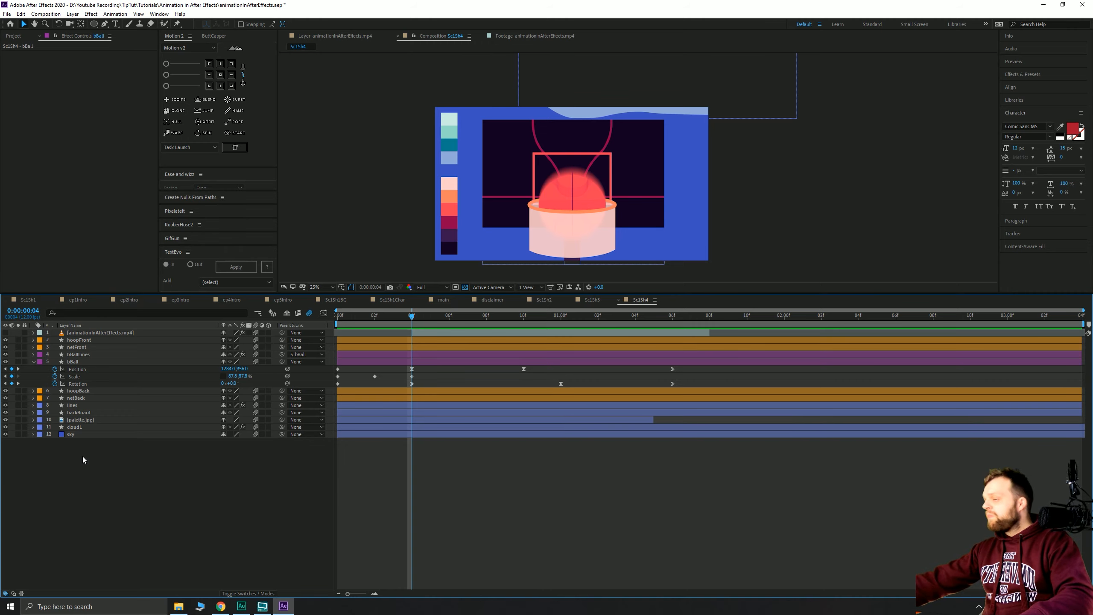
- Reveal netBack's Shape 1 Path property and add a Path keyframe at frame 3
left_click(77, 399)
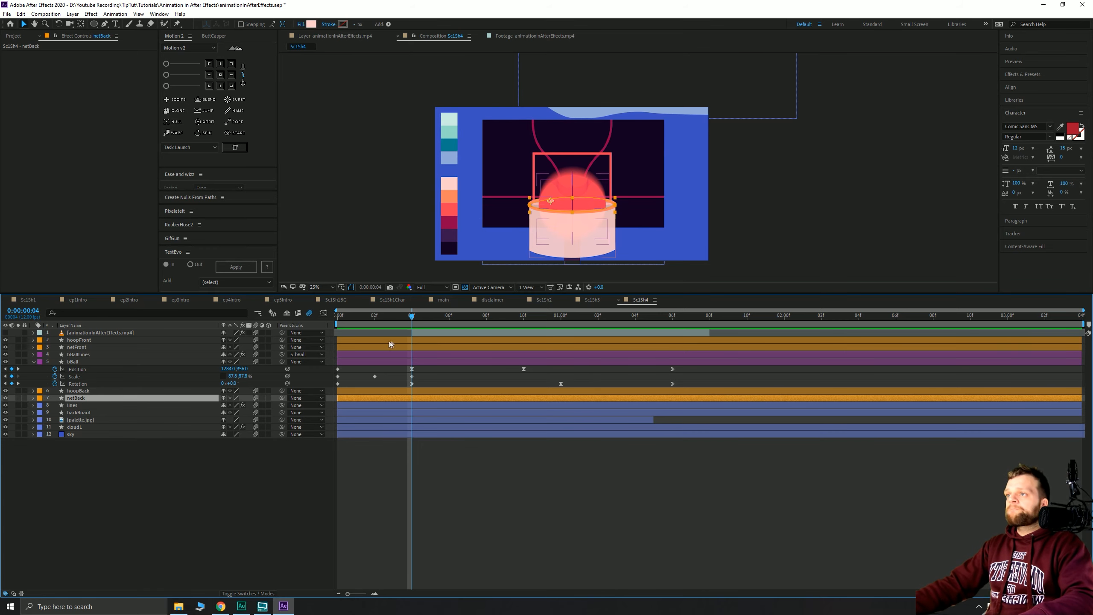
left_click_drag(390, 323, 416, 332)
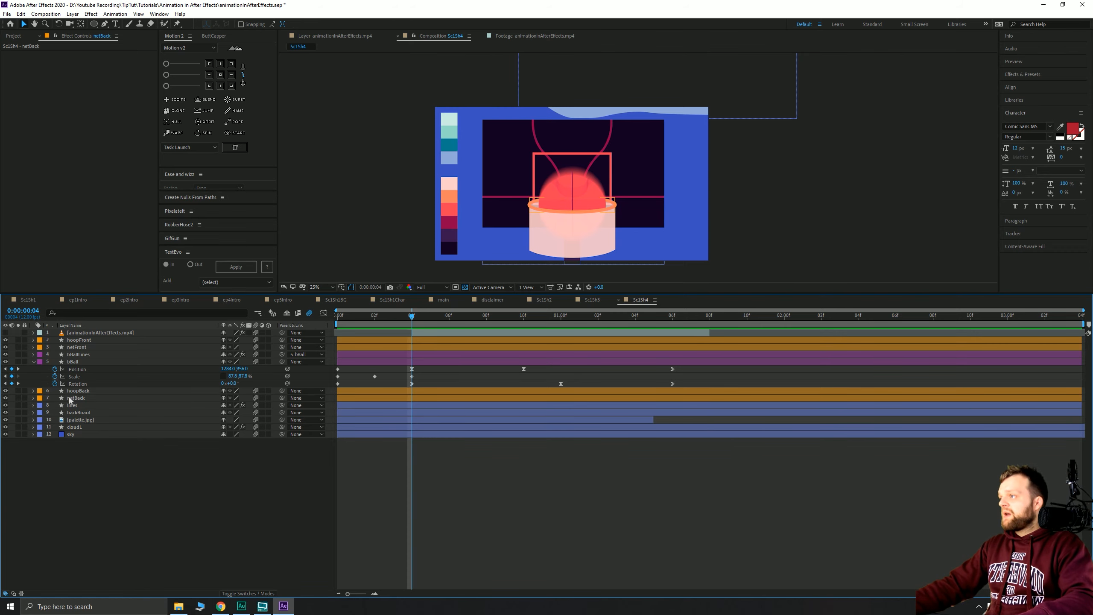
left_click(34, 398)
scroll(541, 241, "up", 2)
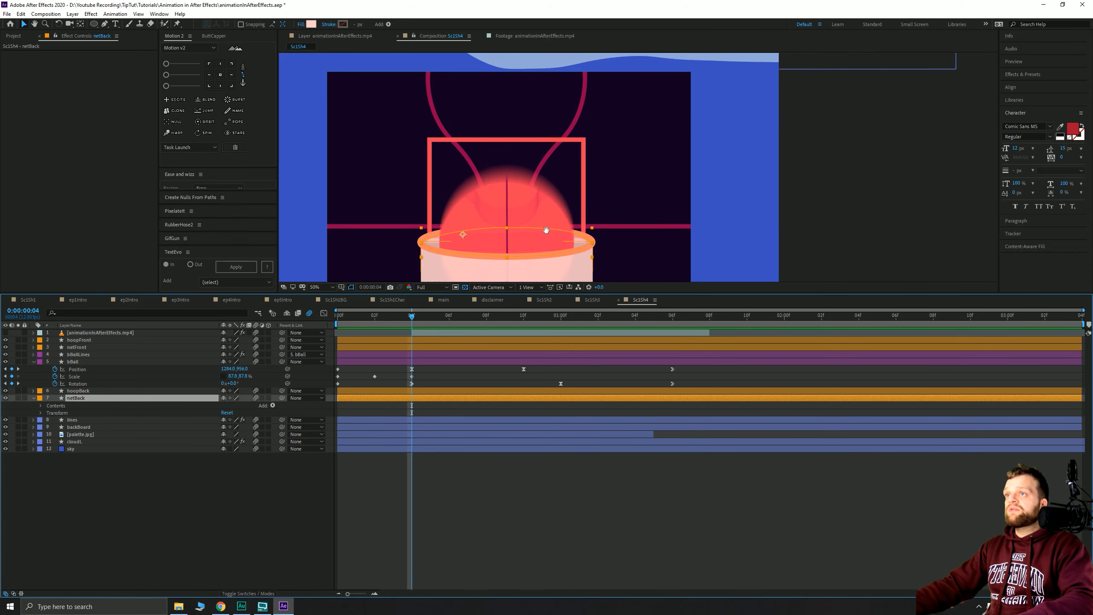
left_click_drag(544, 229, 607, 96)
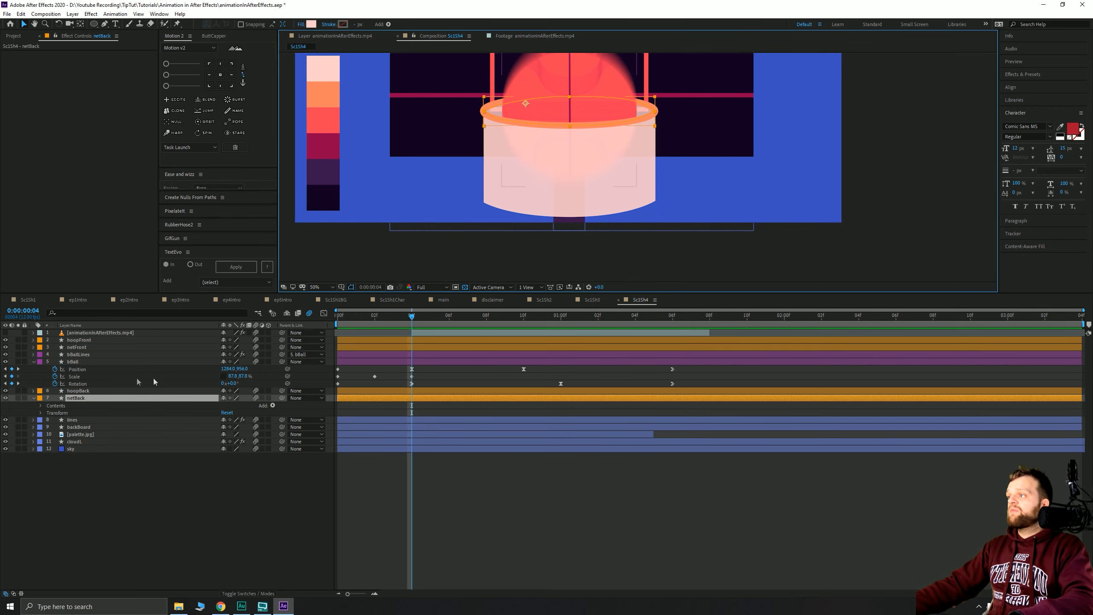
left_click(41, 406)
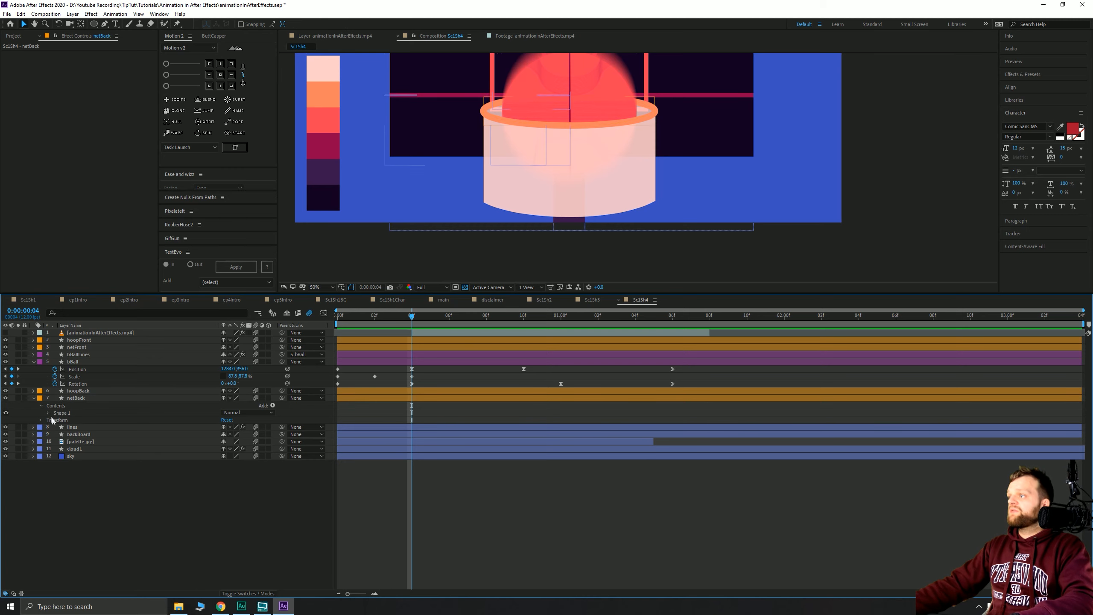
left_click(47, 412)
left_click(55, 421)
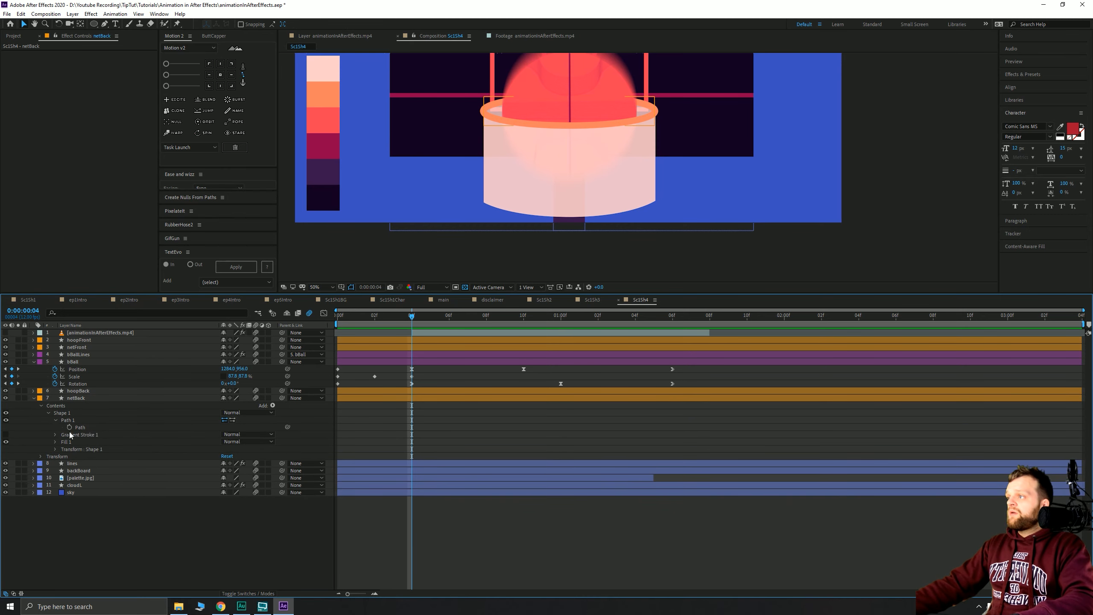
left_click(88, 427)
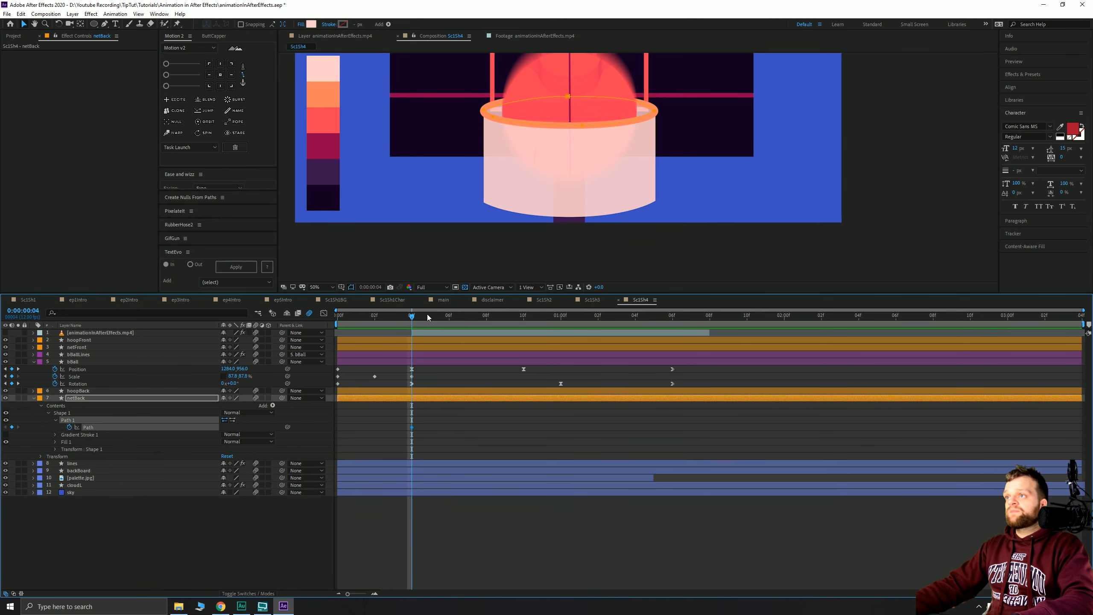
mouse_move(412, 318)
left_mouse_down()
mouse_move(376, 319)
mouse_move(403, 327)
left_mouse_up()
left_click(12, 427)
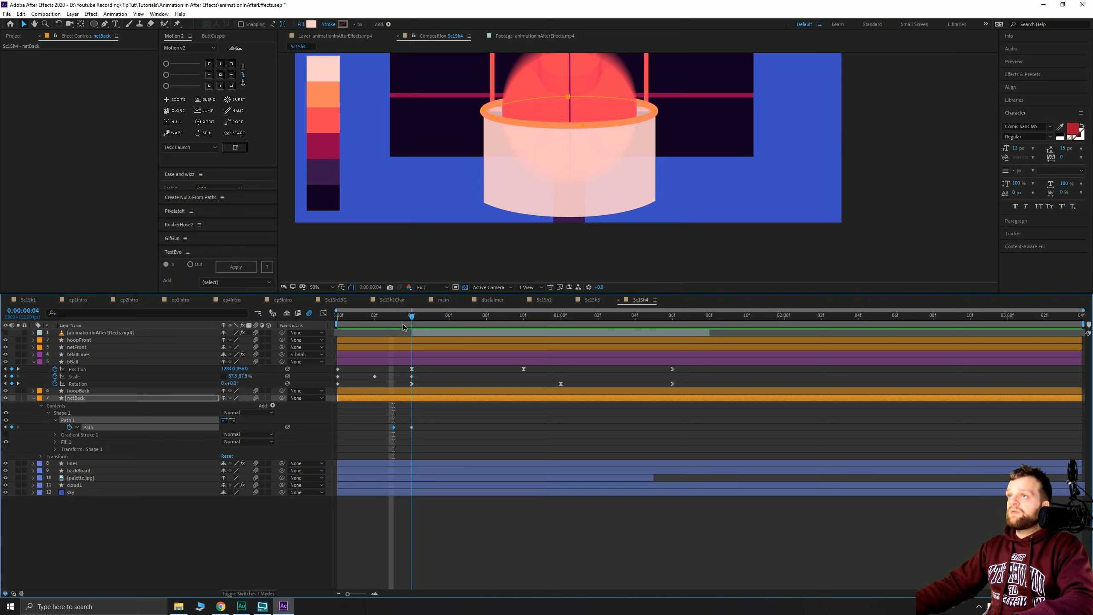
- Select both of netBack's Path keyframes and delete them
left_click(105, 24)
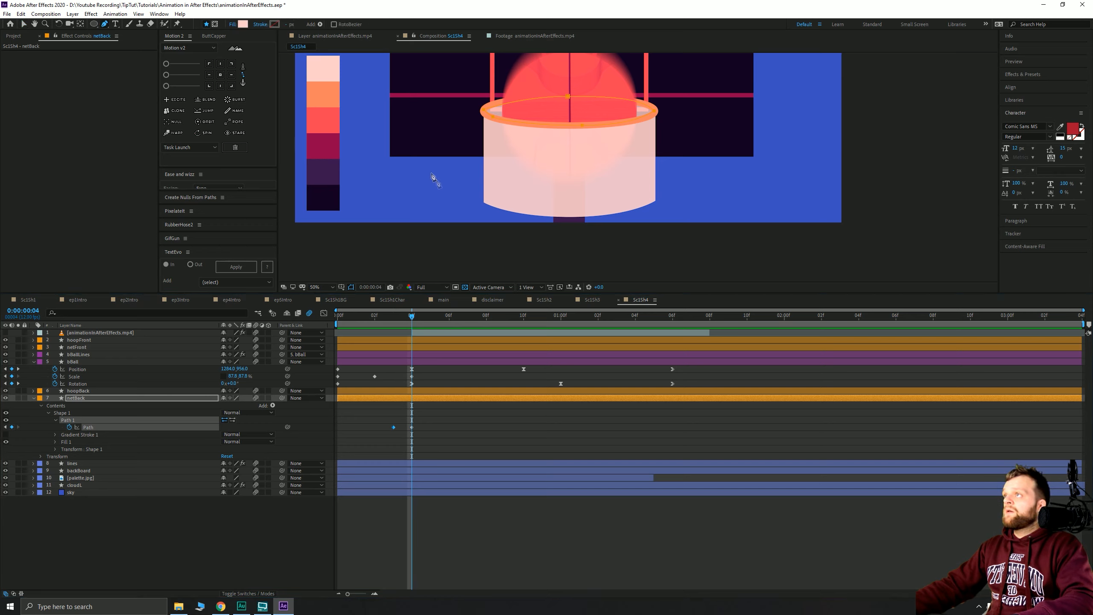
left_click(424, 398)
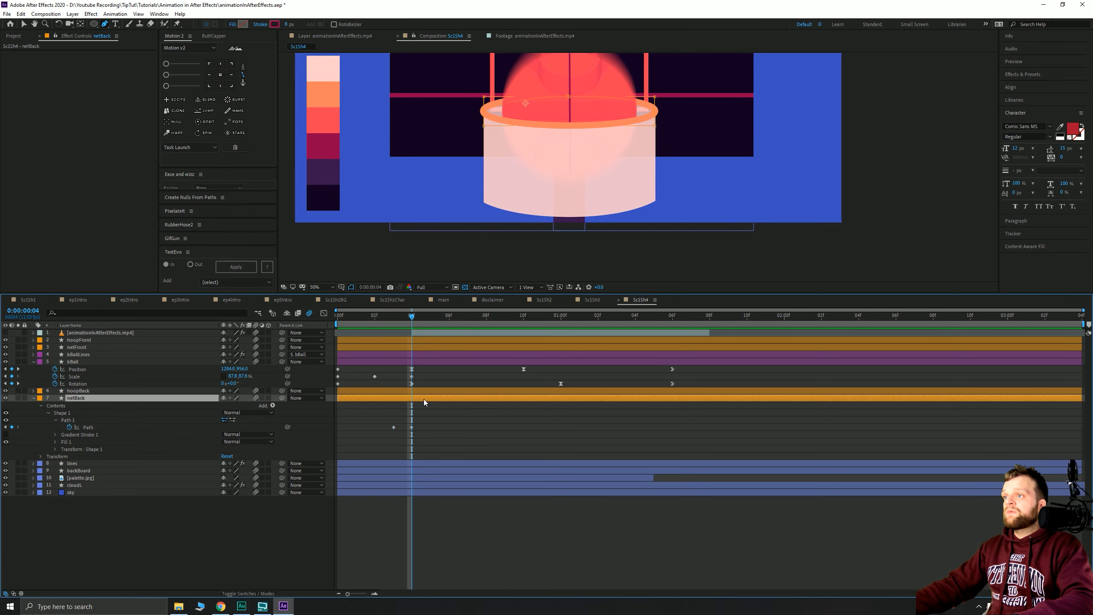
left_click_drag(451, 420, 360, 449)
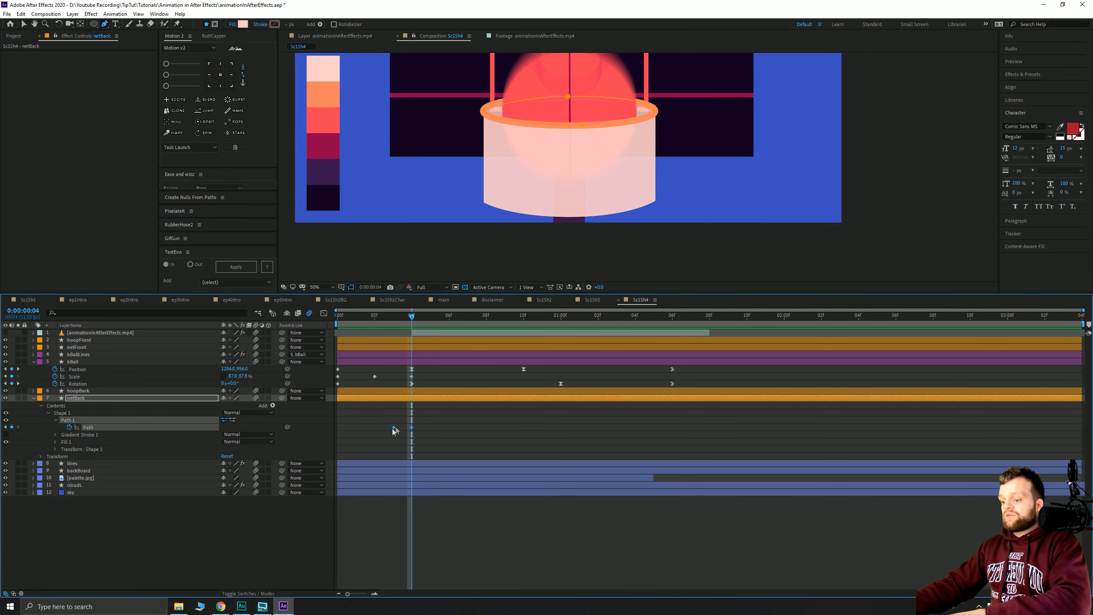
left_click(398, 316)
key("Delete")
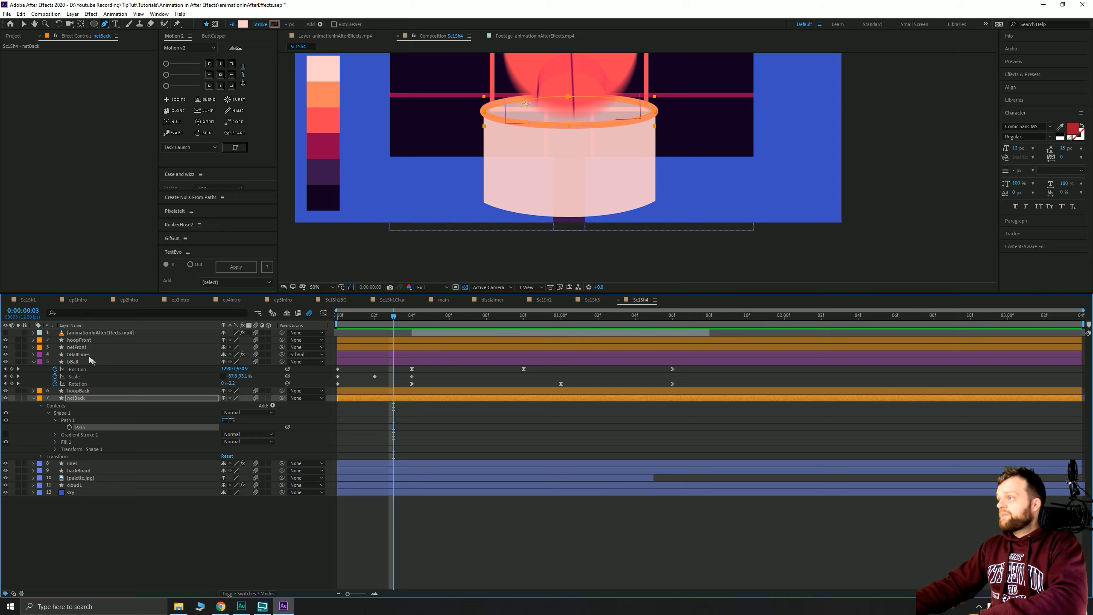
- At frame 4, adjust netFront's lower-left, lower-right and bottom path points
left_click(77, 347)
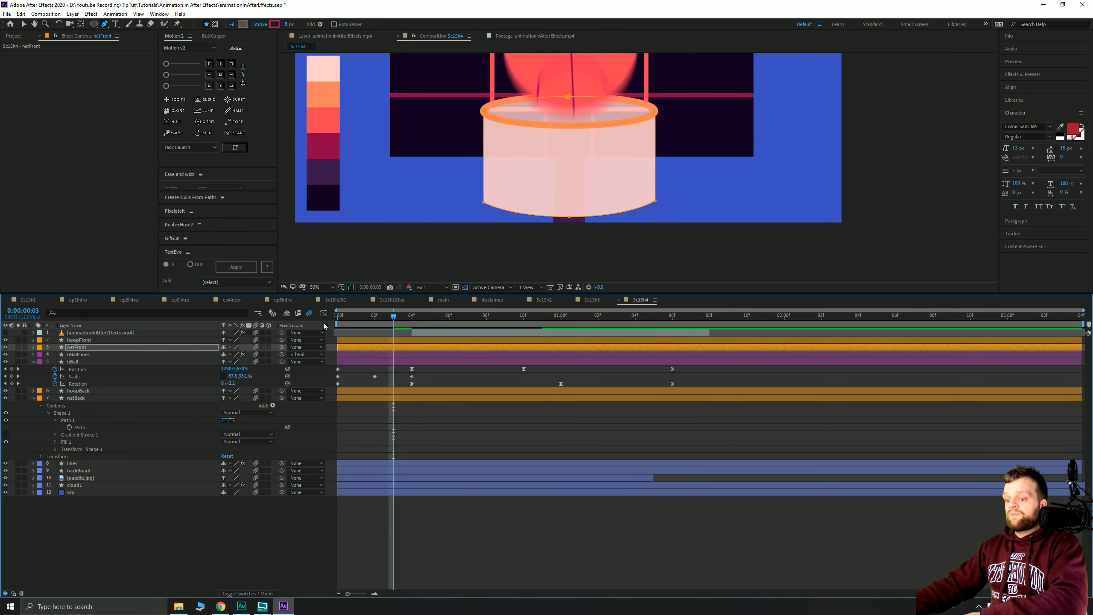
key("ctrl+v")
left_click_drag(394, 318, 410, 318)
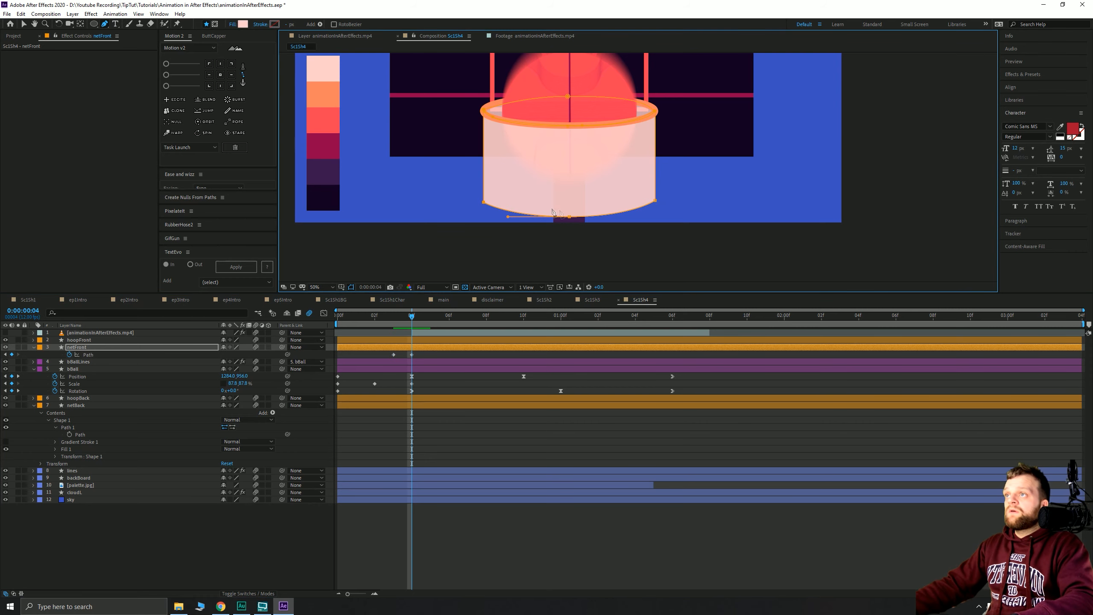
scroll(483, 205, "up", 2)
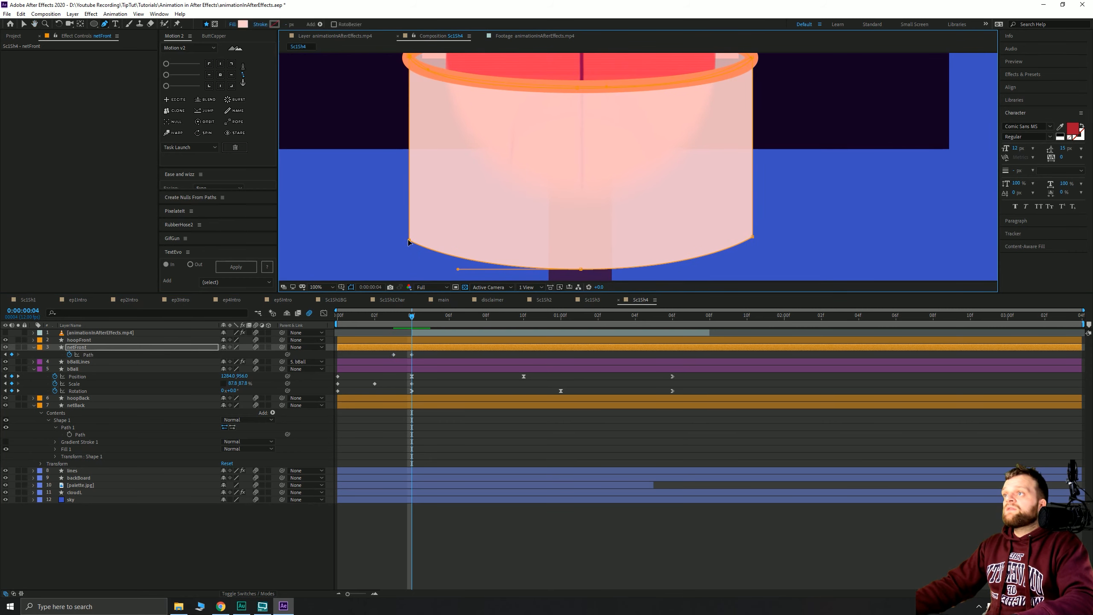
left_click_drag(408, 243, 404, 240)
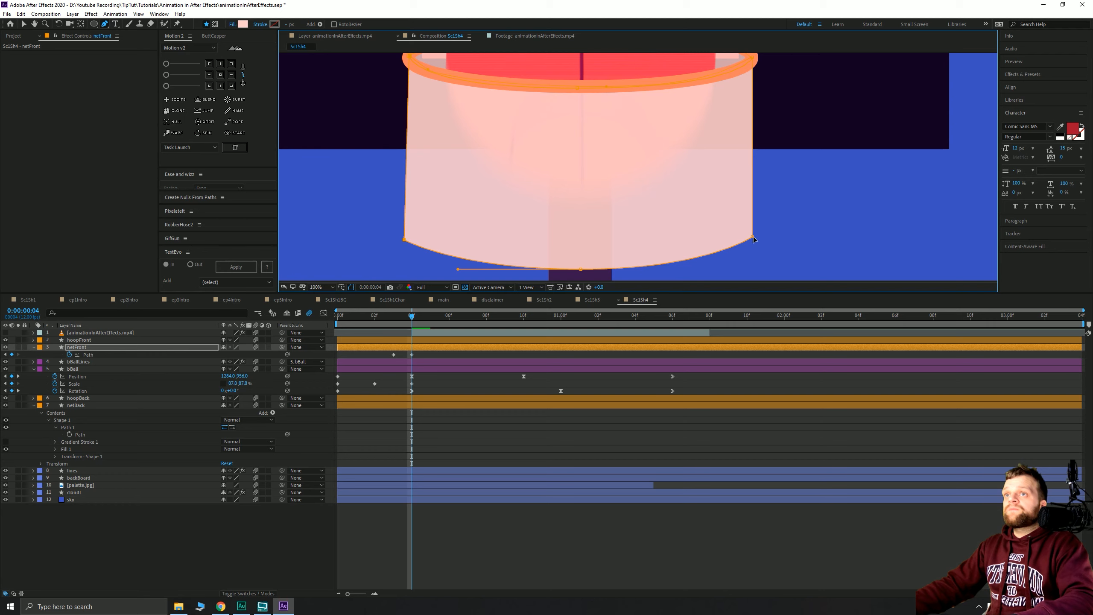
left_click_drag(754, 240, 748, 240)
left_click_drag(580, 269, 576, 271)
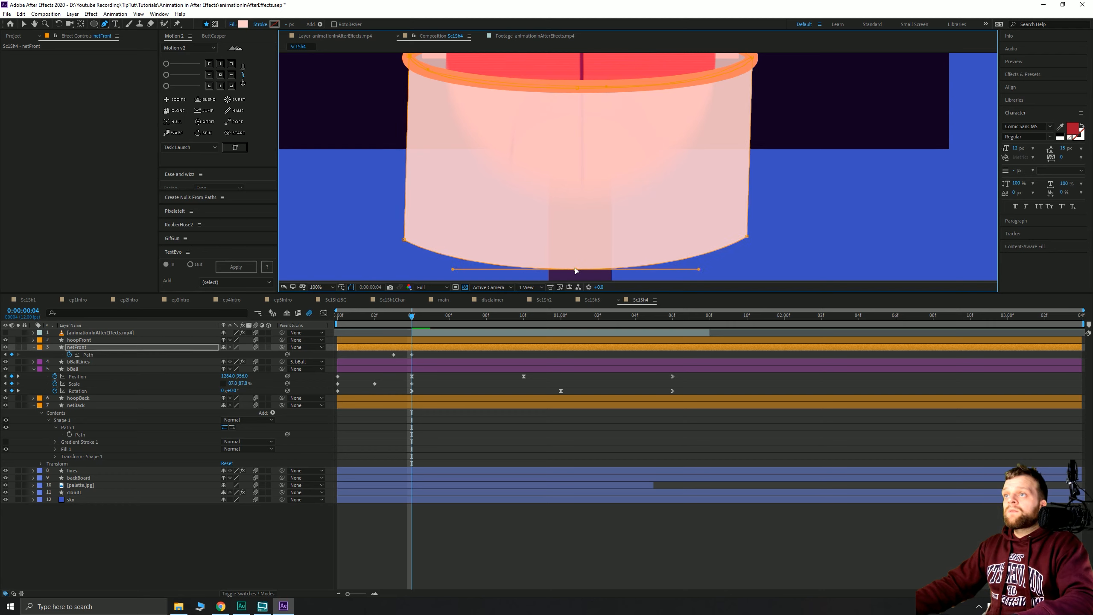
- Add a netFront Path keyframe at frame 5 and convert the bottom-left corner to smooth
left_click(431, 318)
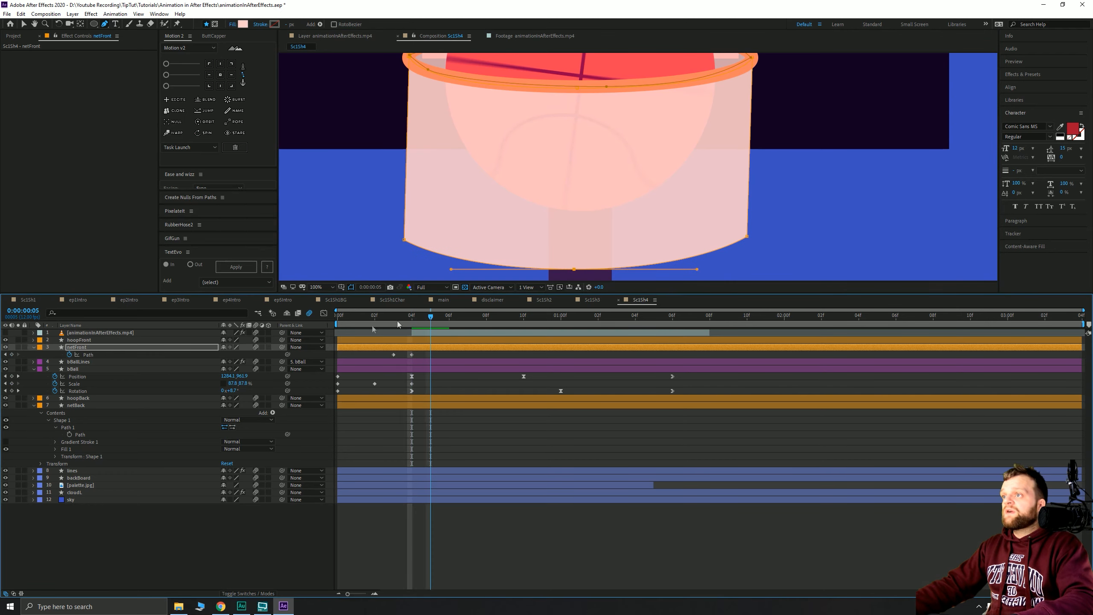
left_click(11, 354)
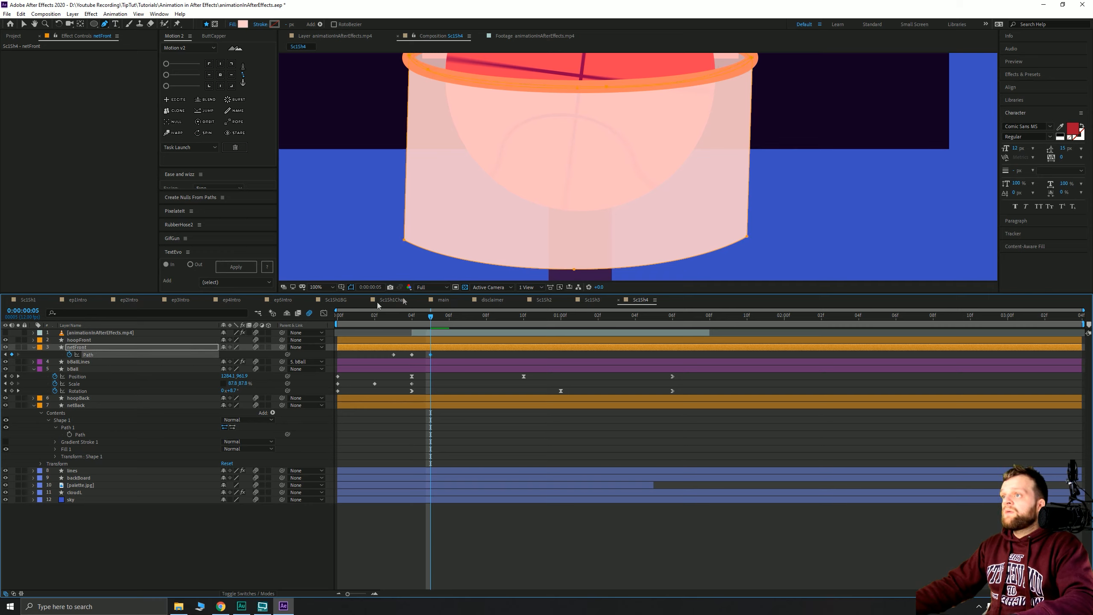
left_click(406, 240)
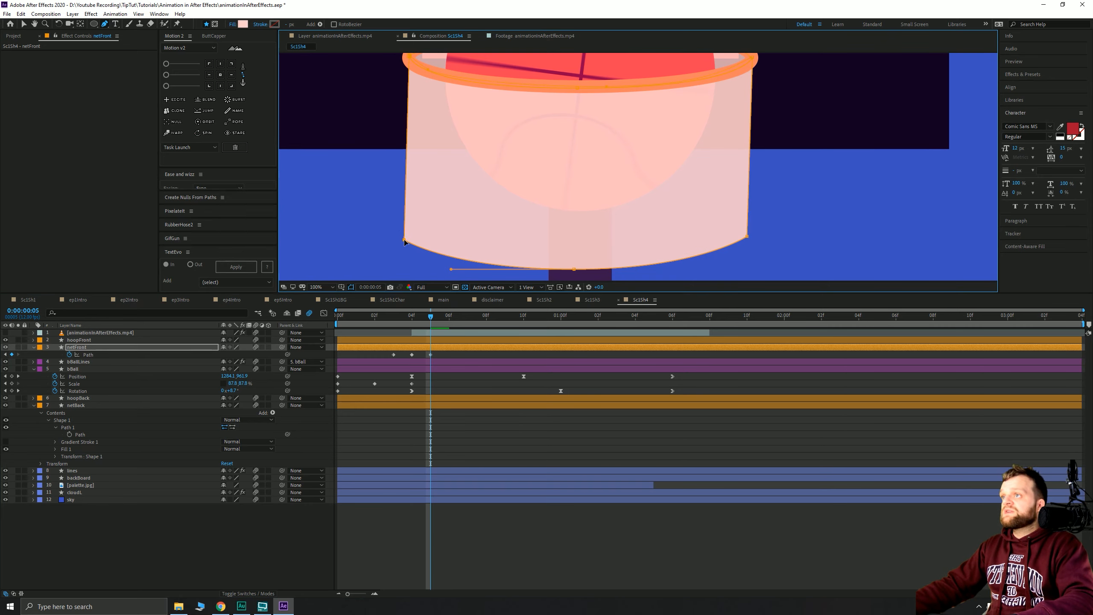
right_click(404, 243)
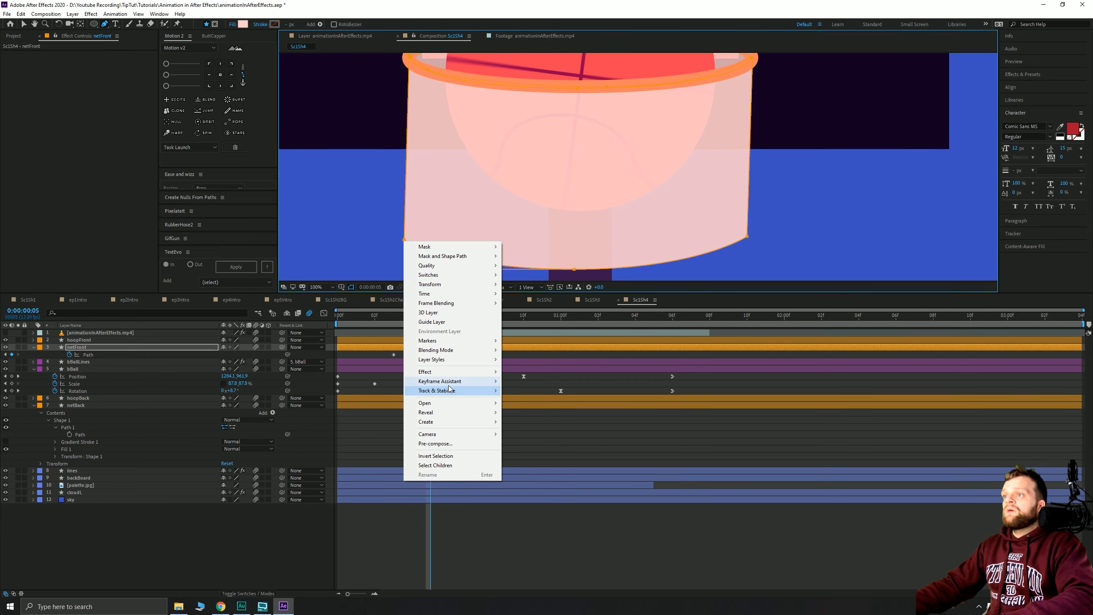
mouse_move(448, 382)
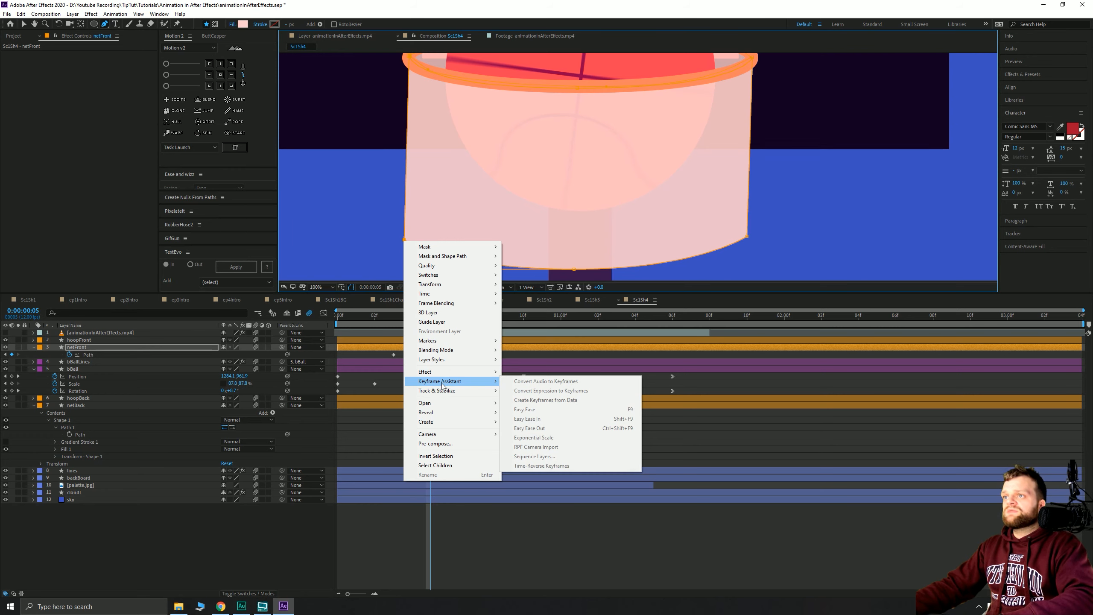
left_click(402, 222)
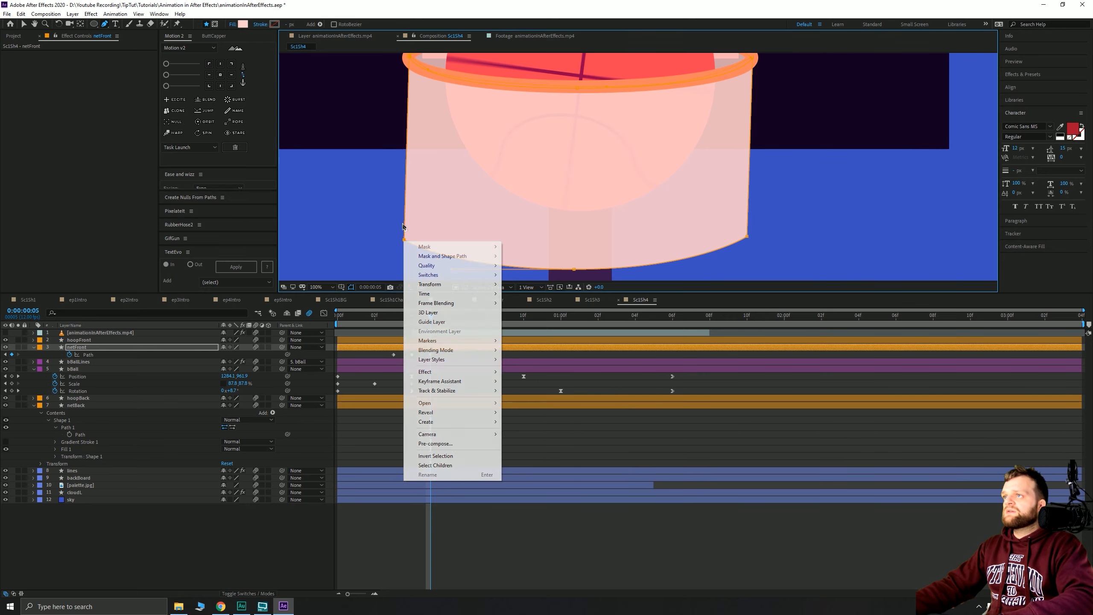
key("ctrl+z")
left_click(404, 240, "alt")
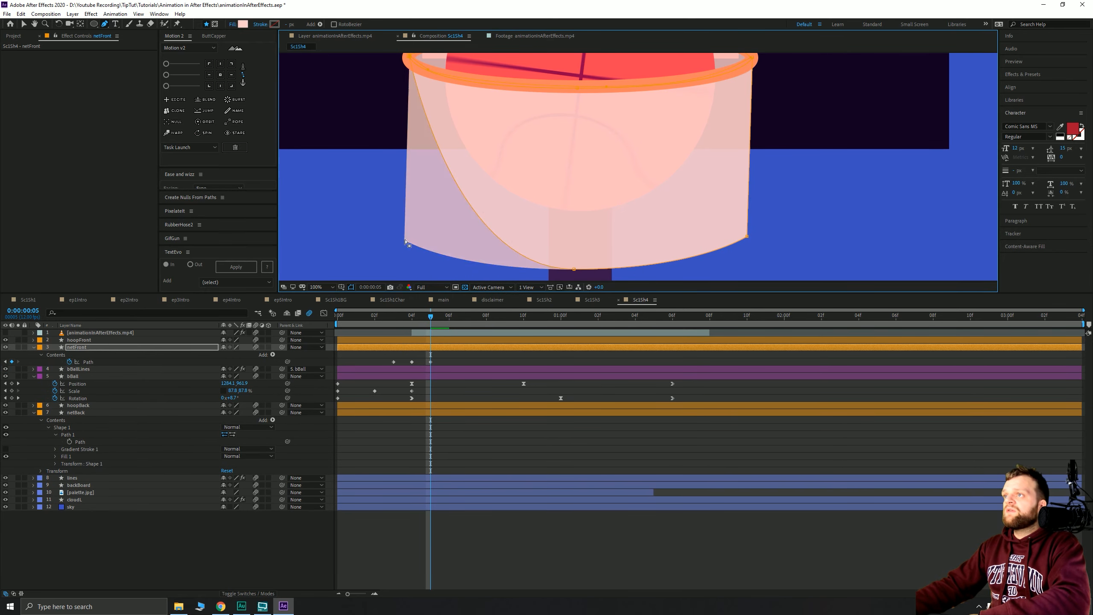
- Make the front net's bottom-left vertex smooth and reshape the net's left side and bottom-left curve
key("ctrl+z")
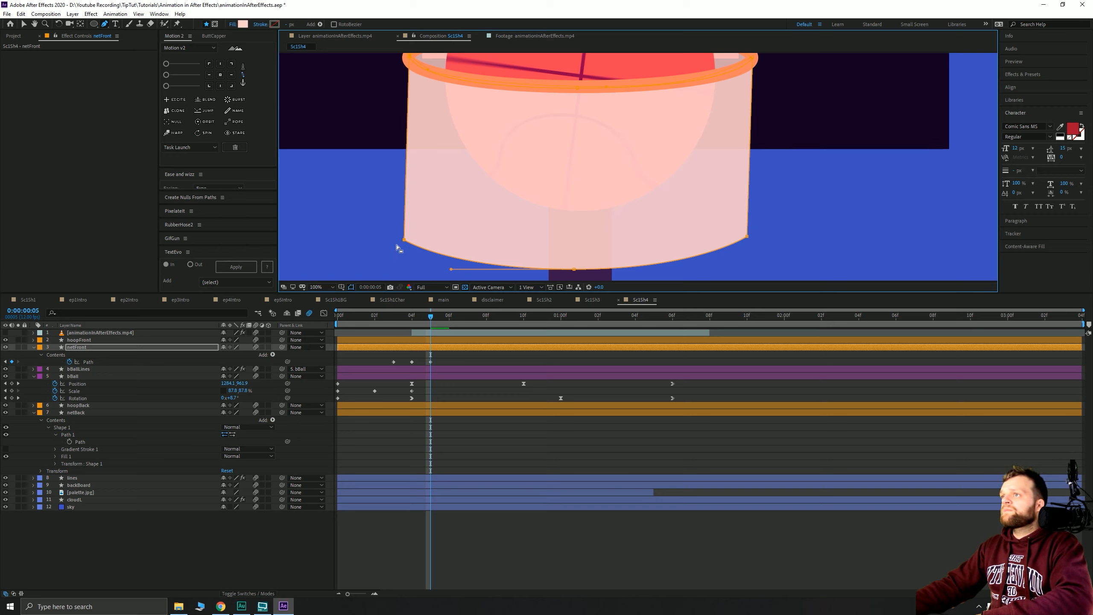
left_click(404, 240, "alt")
key("ctrl+z")
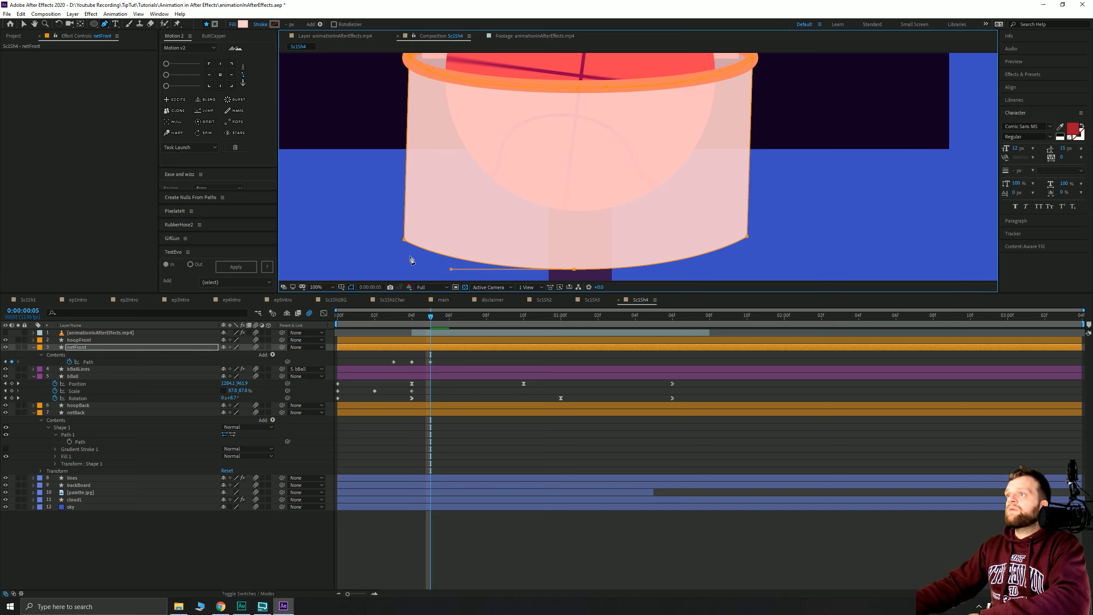
left_click(404, 240, "alt")
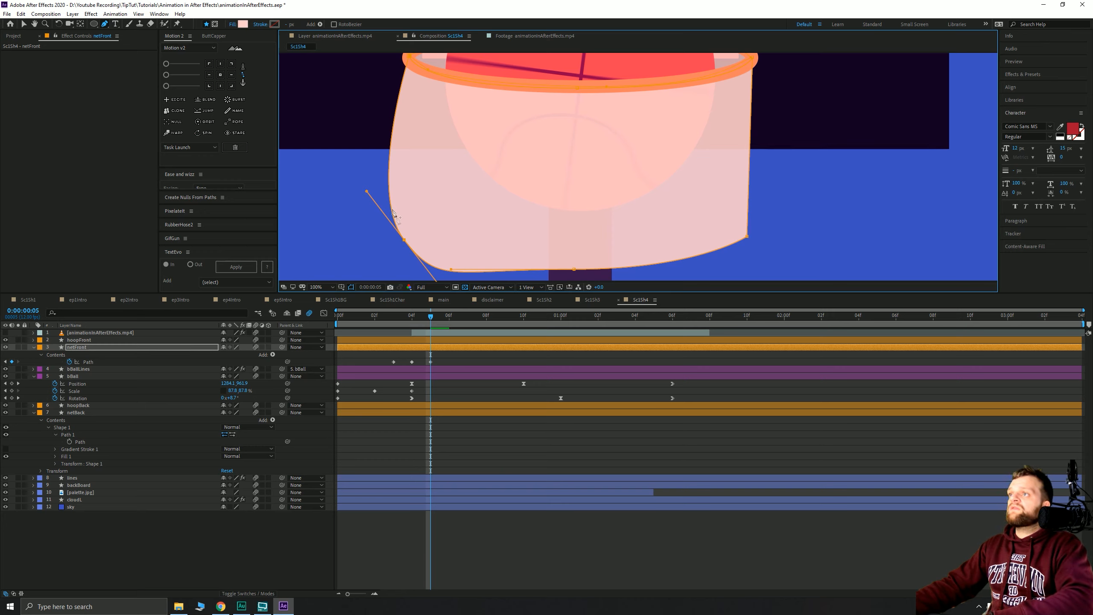
left_click_drag(375, 238, 379, 209)
left_click_drag(372, 163, 417, 162)
left_click_drag(441, 253, 395, 213)
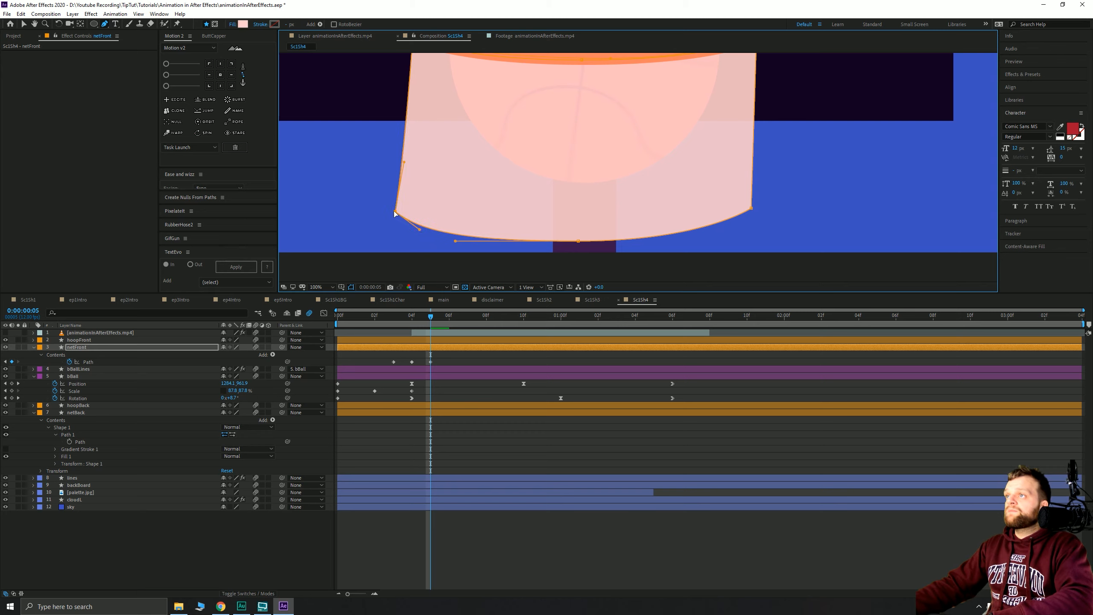
- Narrow the net's right side, then lower and round its bottom curve and bottom-right corner
left_click_drag(751, 211, 735, 210)
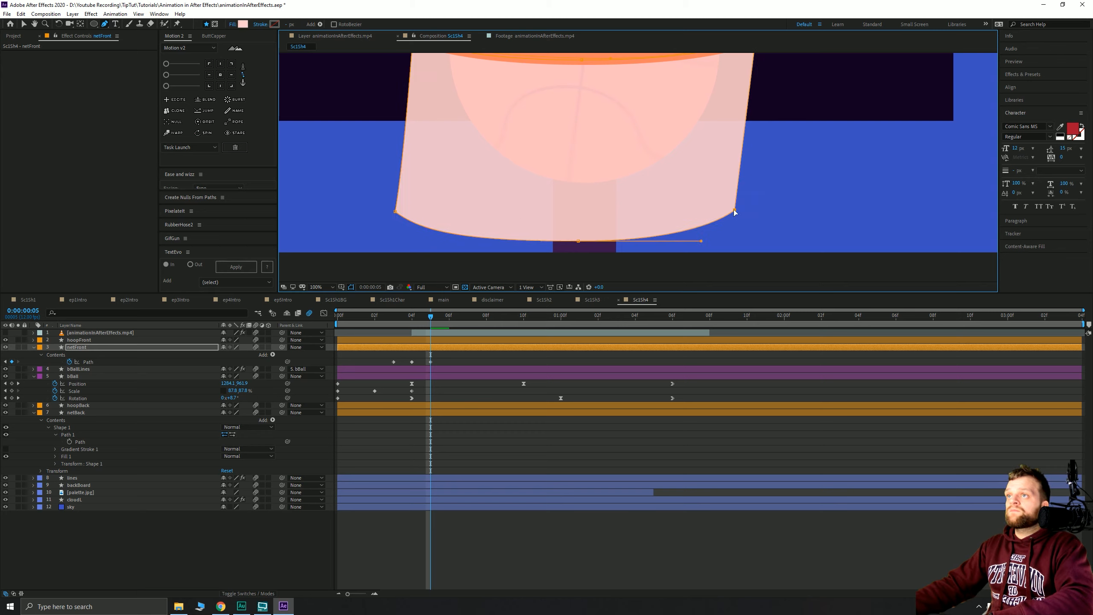
left_click_drag(577, 241, 550, 240)
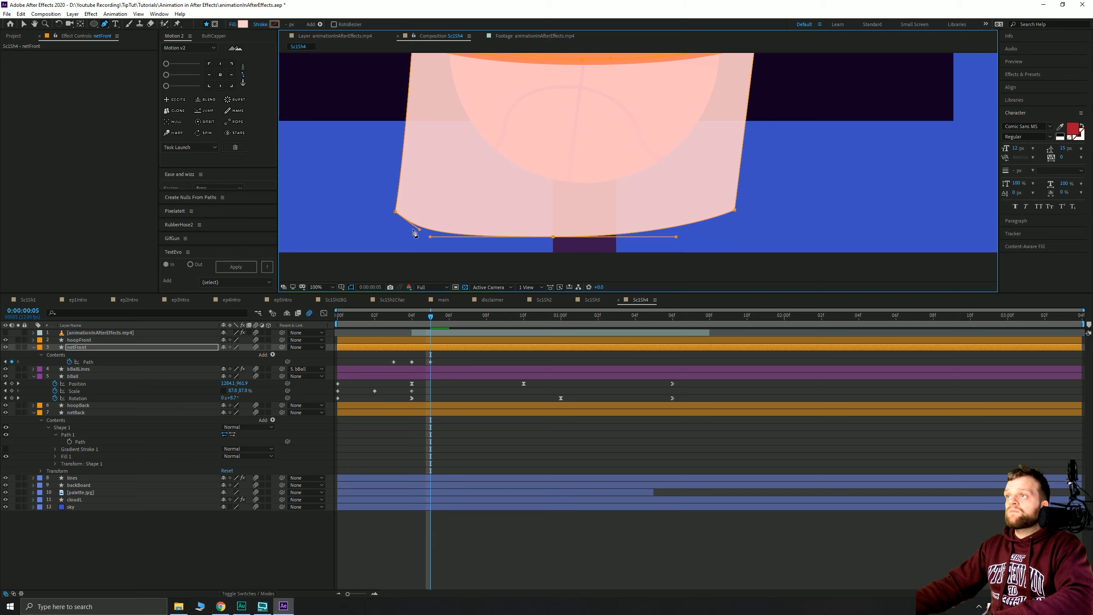
left_click_drag(421, 230, 428, 225)
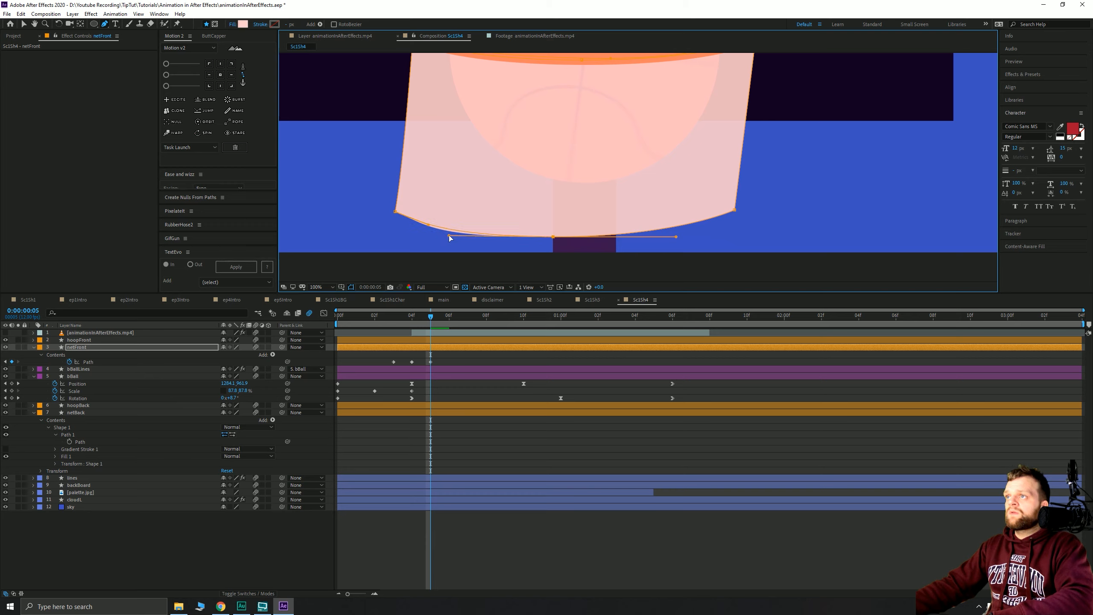
scroll(588, 178, "down", 1)
left_click_drag(561, 132, 511, 194)
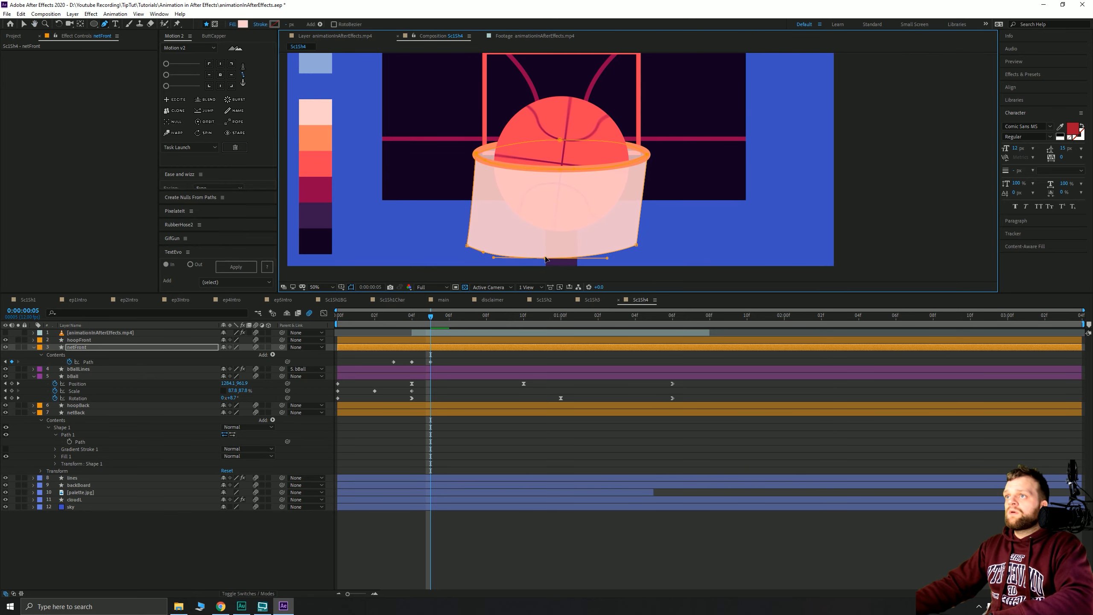
left_click_drag(546, 258, 549, 262)
left_click_drag(638, 246, 657, 234)
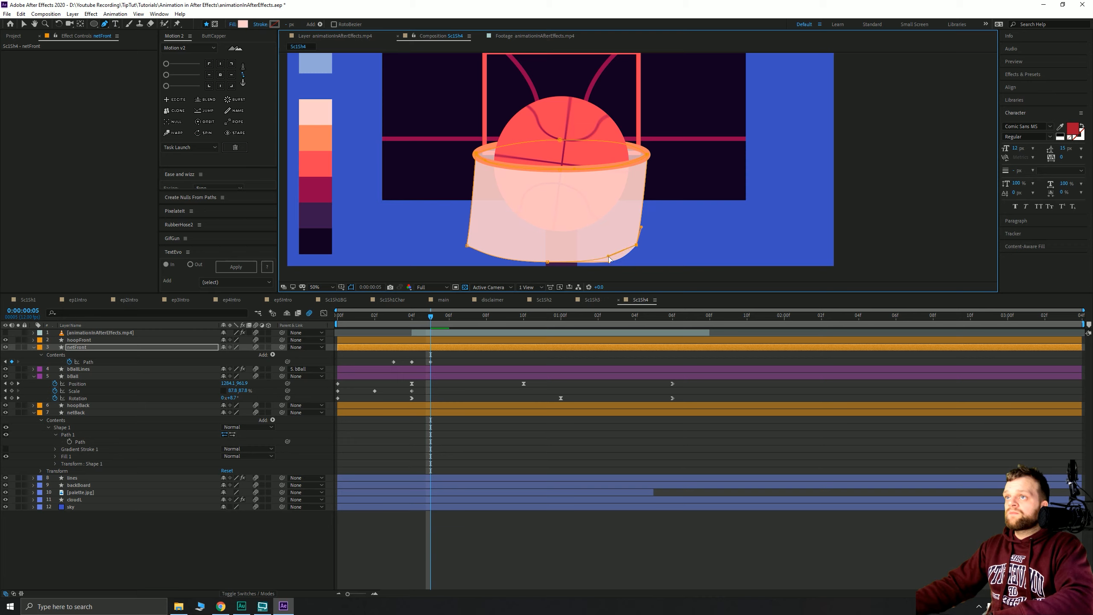
left_click_drag(609, 258, 586, 262)
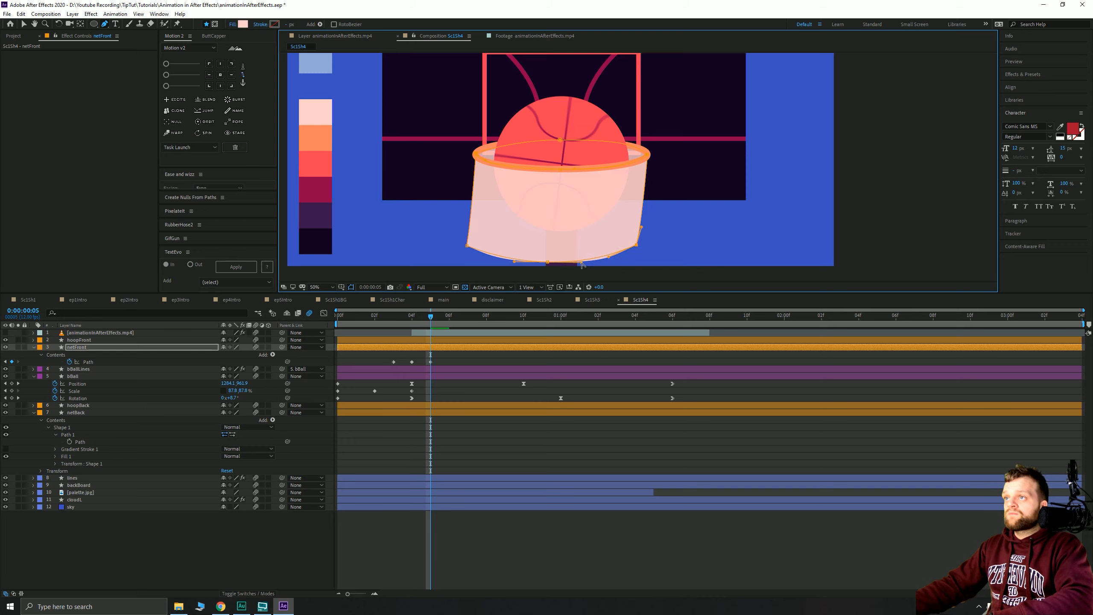
- Go back to frame 3, select netFront, and preview the ball dropping
mouse_move(431, 317)
left_mouse_down()
mouse_move(389, 321)
mouse_move(433, 317)
left_mouse_up()
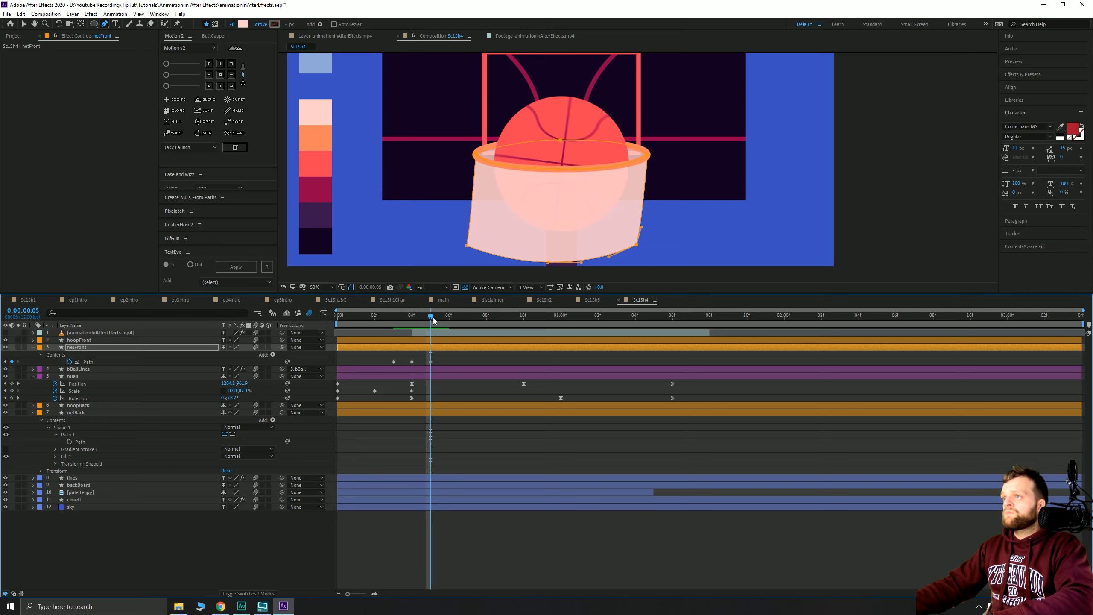
left_click(441, 347)
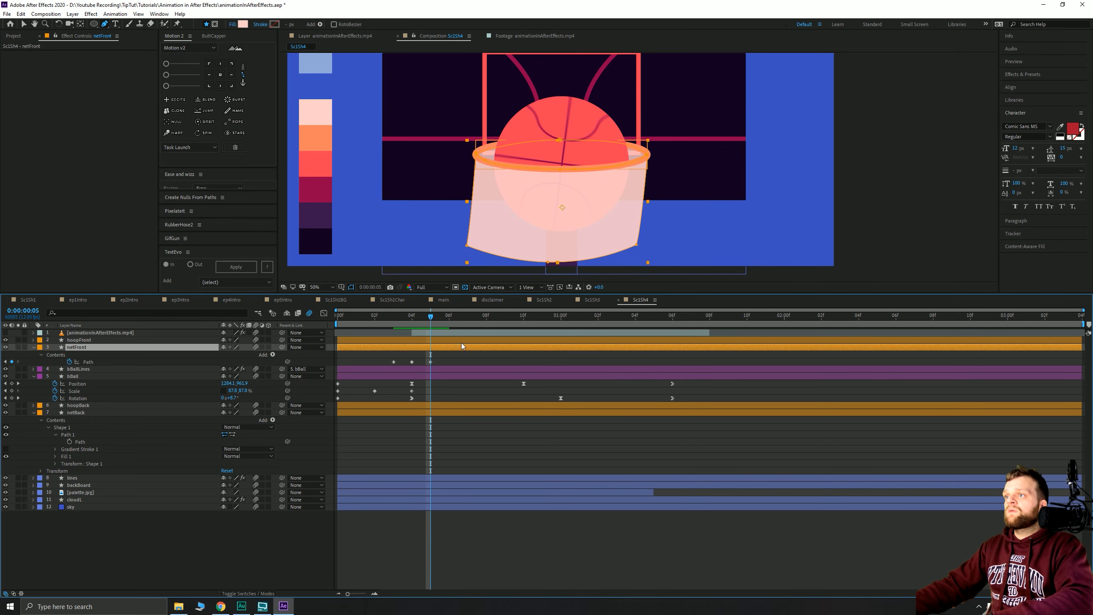
key("space")
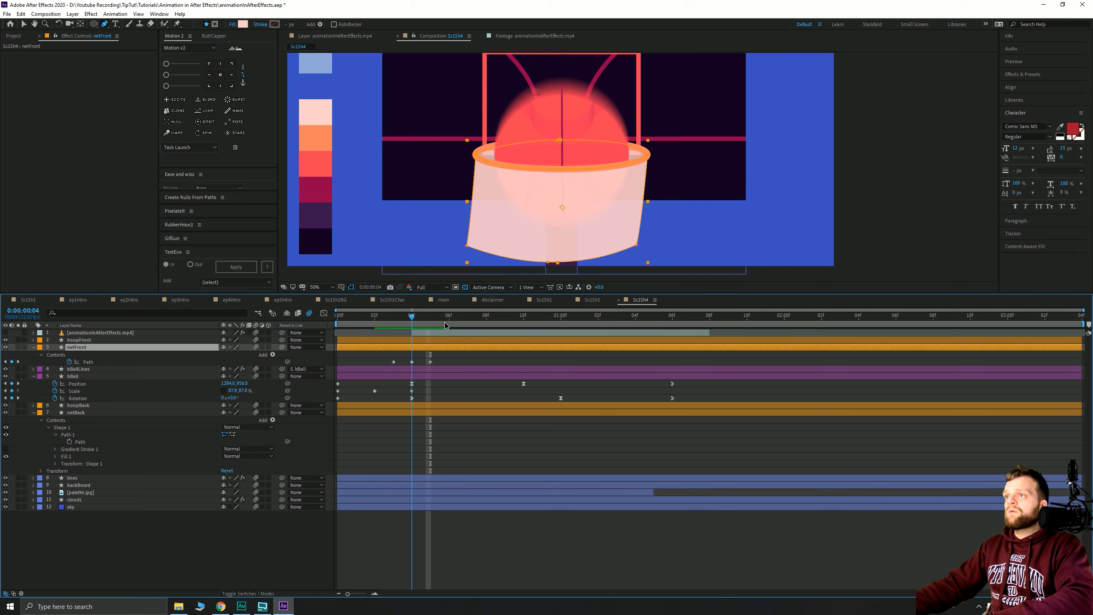
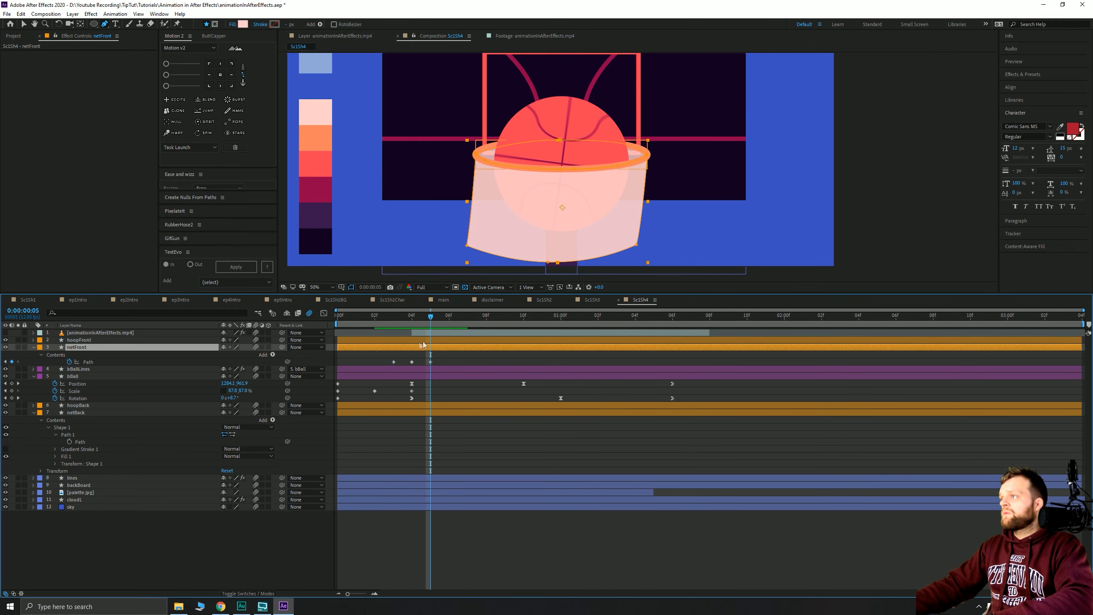
- Undo the last two netFront path edits and delete all its Path keyframes from frame 3
left_click(252, 352)
left_click(130, 346)
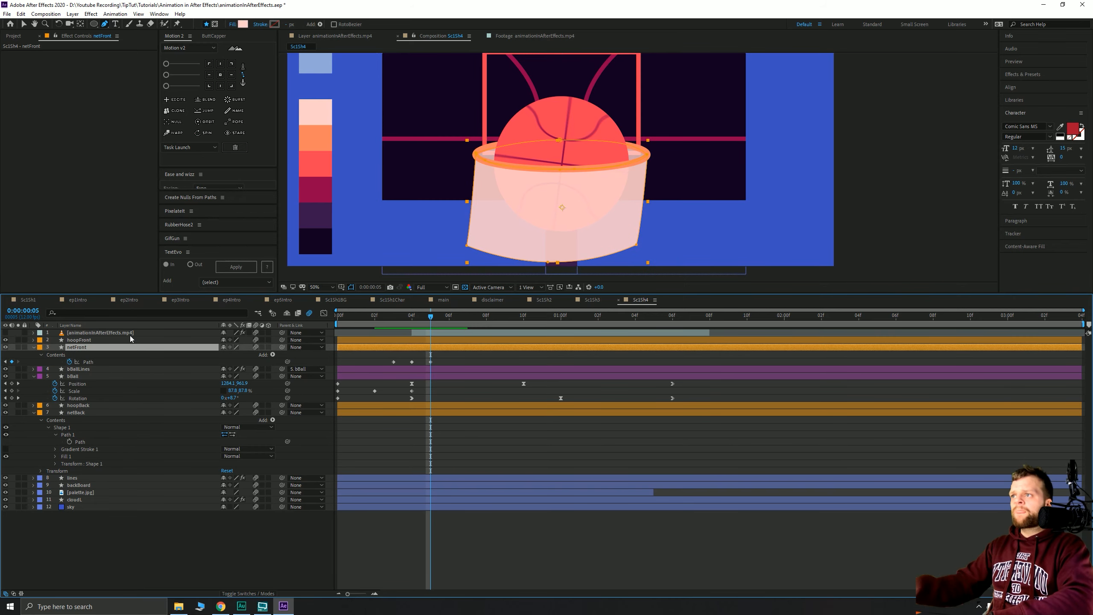
key("ctrl+z")
key("ctrl+z")
key("ctrl+z")
key("ctrl+z")
key("ctrl+z")
key("ctrl+z")
key("ctrl+z")
key("ctrl+z")
key("ctrl+z")
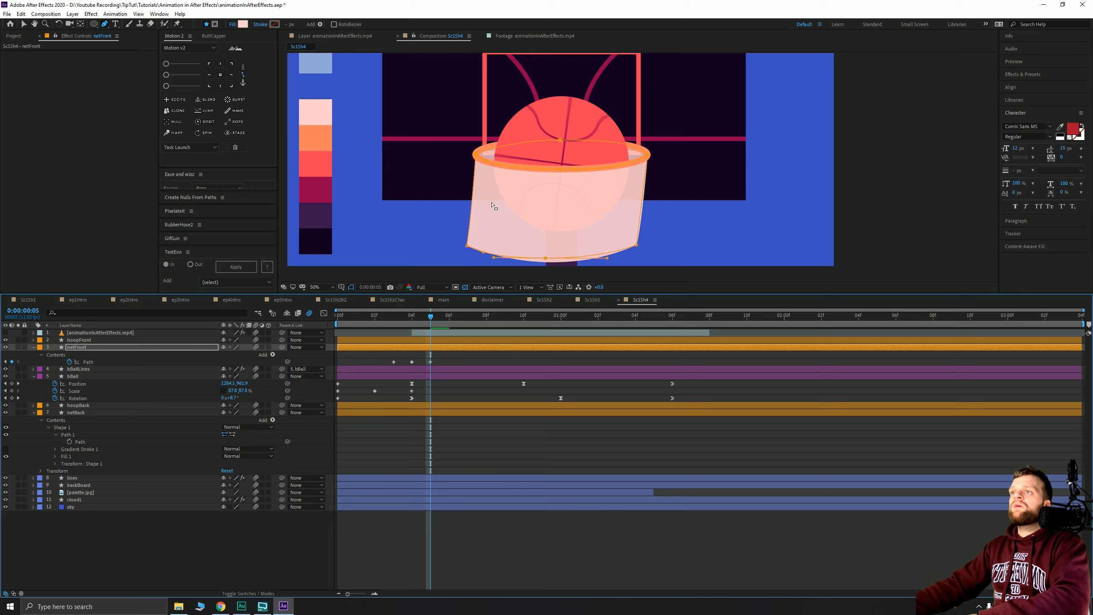
key("ctrl+z")
key("ctrl+z")
key("ctrl+z")
key("ctrl+z")
key("ctrl+z")
key("ctrl+z")
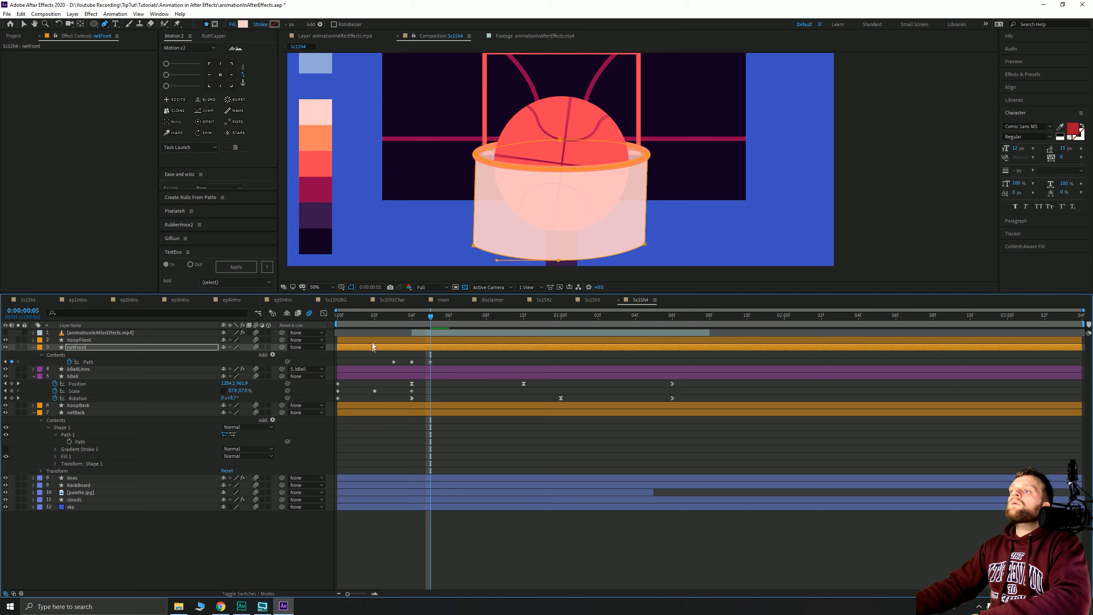
left_click(392, 316)
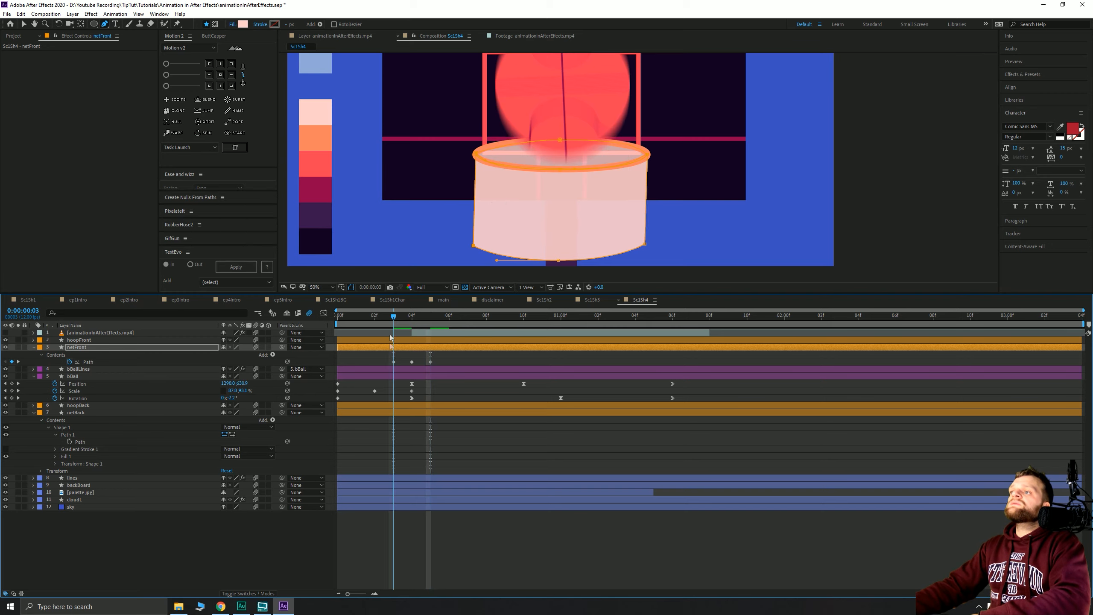
left_click_drag(388, 358, 450, 371)
key("Delete")
- Zoom the timeline and slide the sketch video two frames earlier
mouse_move(401, 319)
left_mouse_down()
mouse_move(411, 319)
mouse_move(395, 320)
left_mouse_up()
left_click(382, 363)
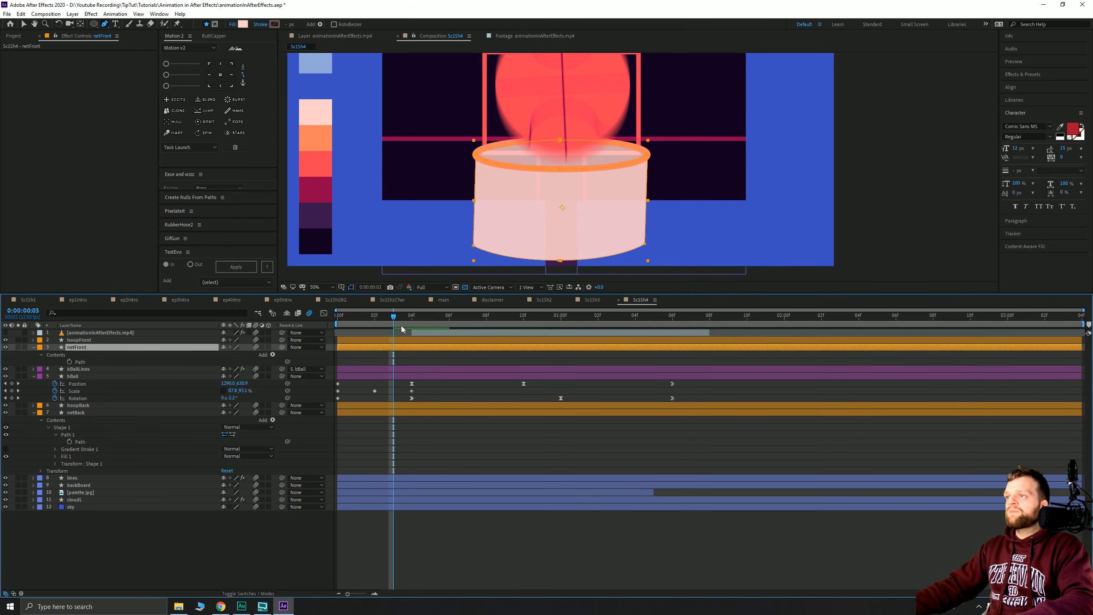
left_click_drag(348, 594, 374, 601)
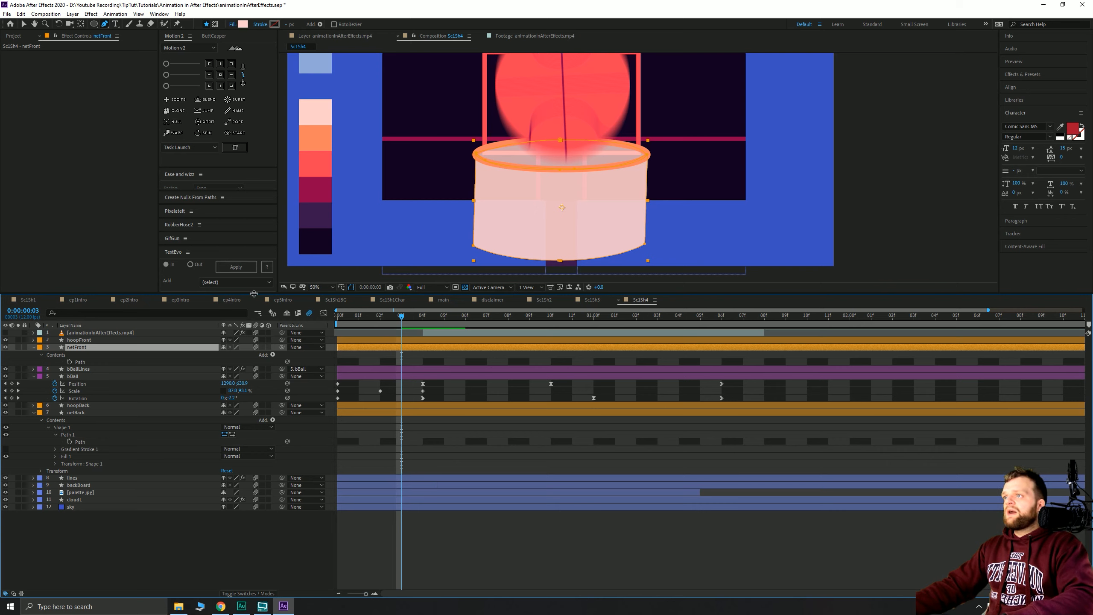
left_click_drag(448, 332, 404, 332)
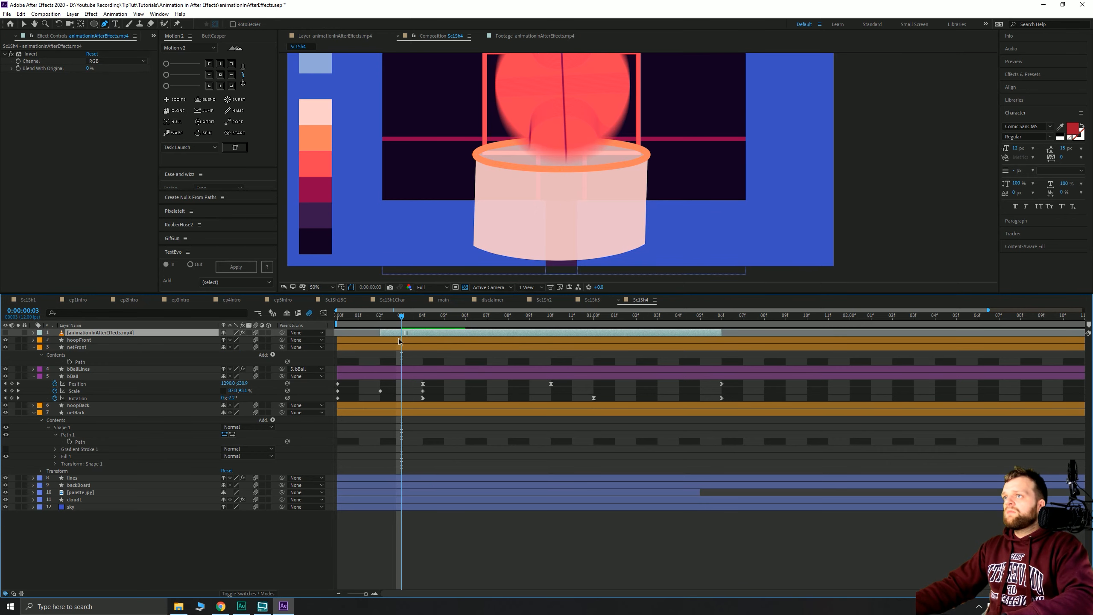
- Show the sketch video layer and shift it one more frame earlier
left_click(5, 332)
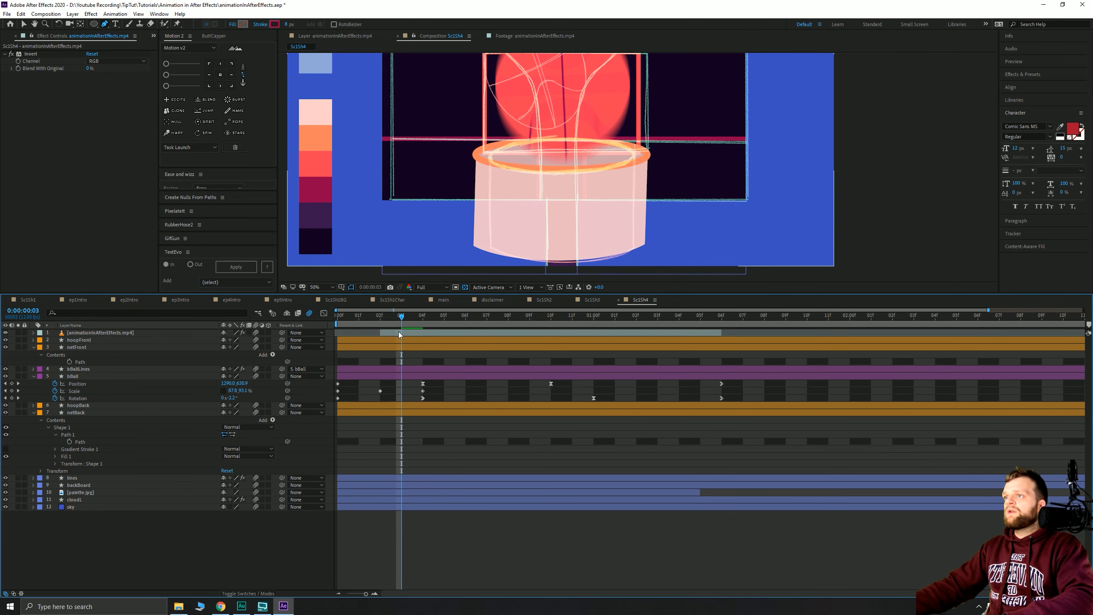
left_click(414, 334)
mouse_move(414, 337)
left_mouse_down()
mouse_move(456, 340)
mouse_move(362, 342)
mouse_move(376, 343)
left_mouse_up()
- Scale the sketch video to 124% and nudge it into line with the hoop and net
key("s")
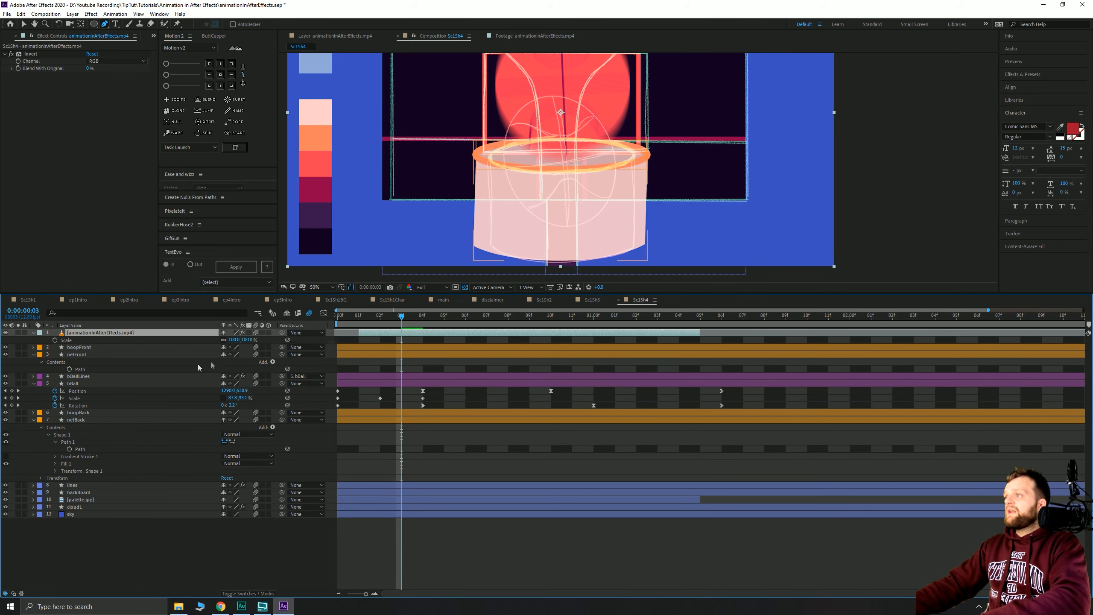
left_click_drag(234, 340, 237, 338)
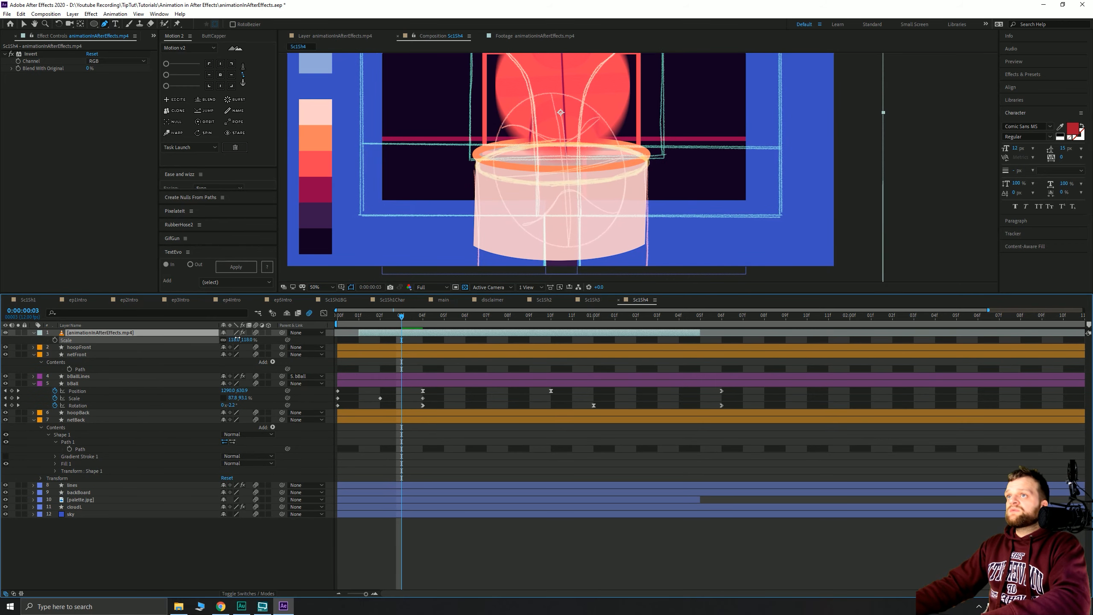
key("shift+Up")
key("shift+Up")
key("shift+Up")
key("shift+Up")
key("shift+Up")
key("shift+Up")
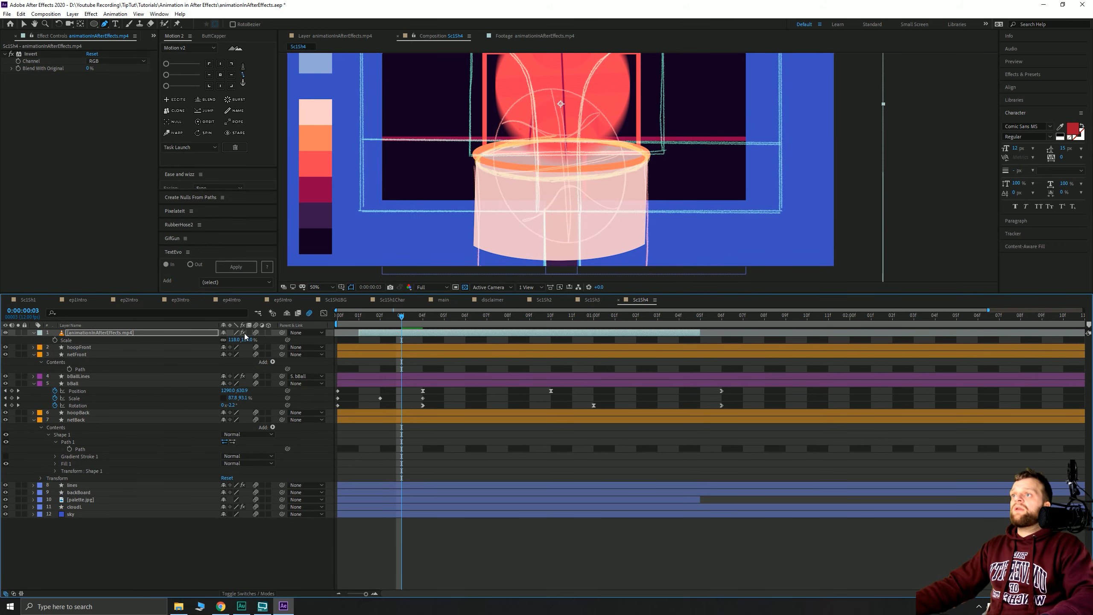
key("shift+Up")
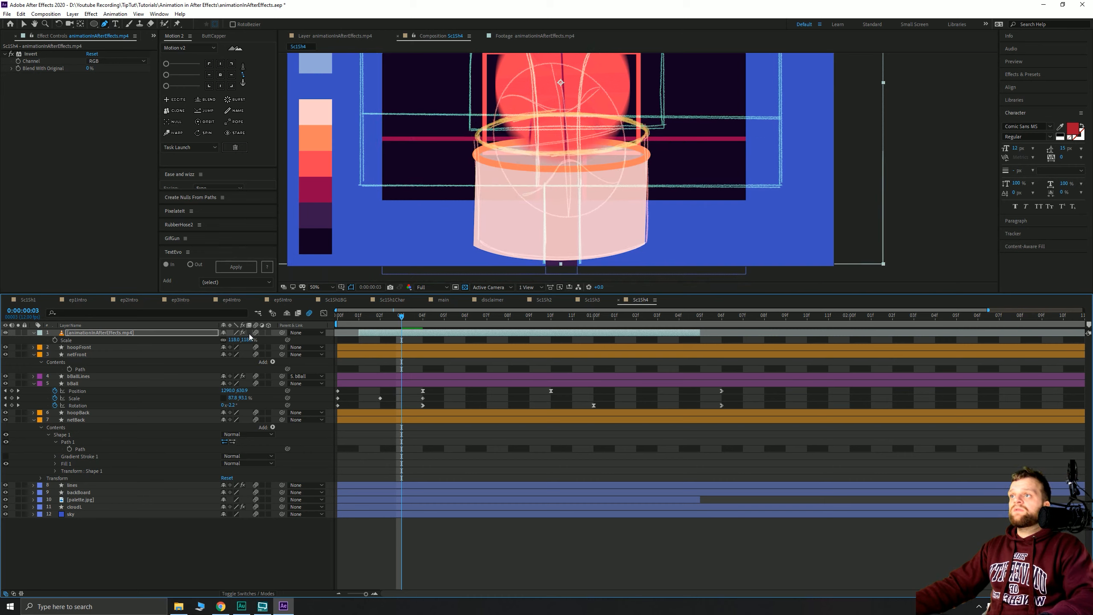
key("shift+Left")
key("shift+Right")
key("shift+Down")
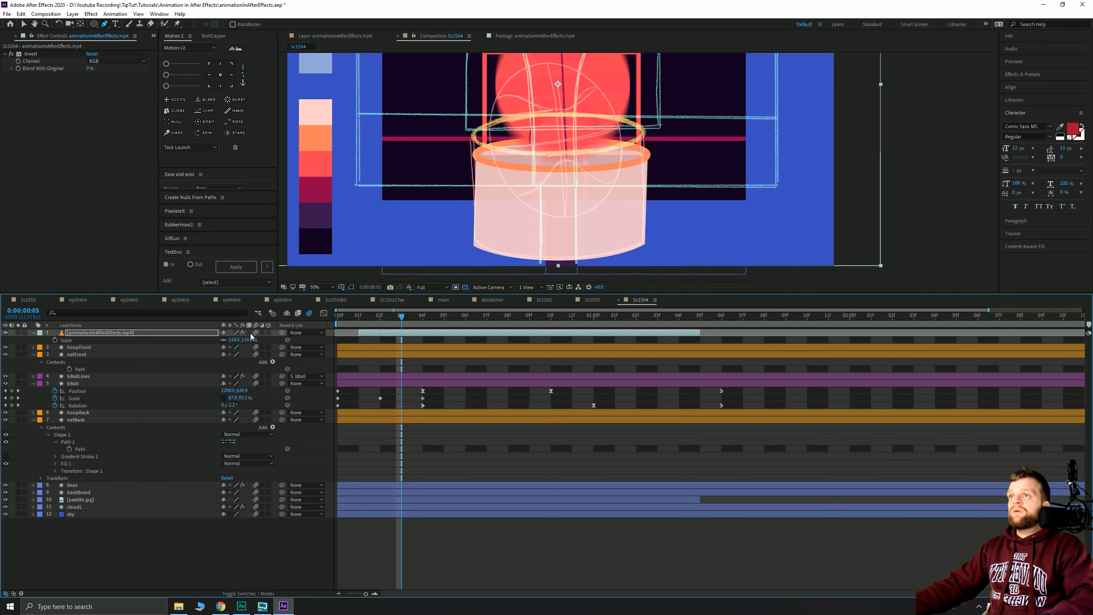
- Turn off motion blur on the sketch video, then select the netFront layer
left_click(255, 333)
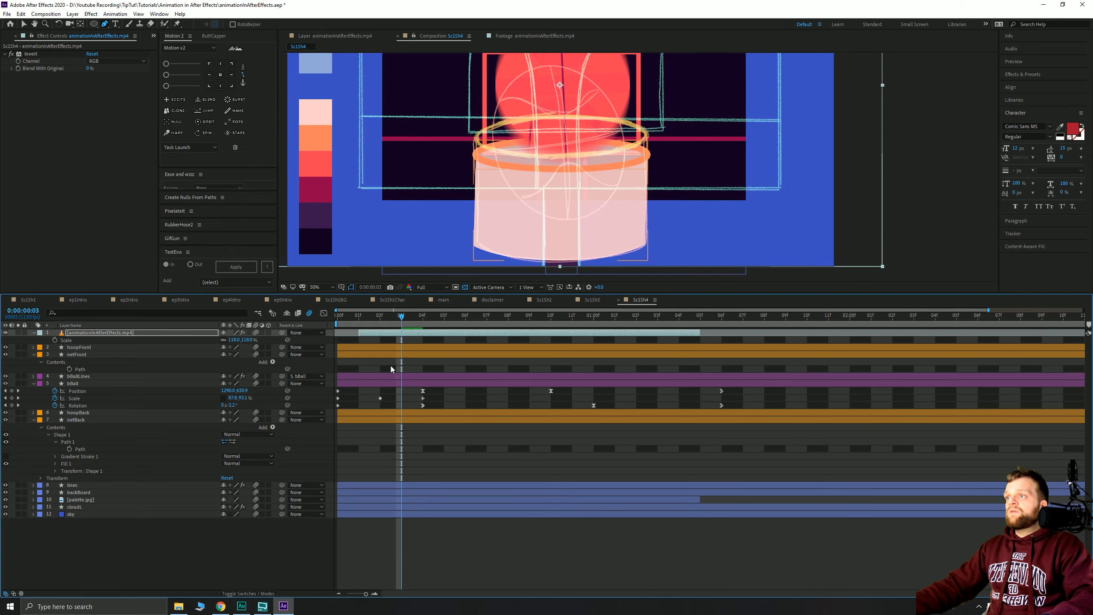
left_click(131, 361)
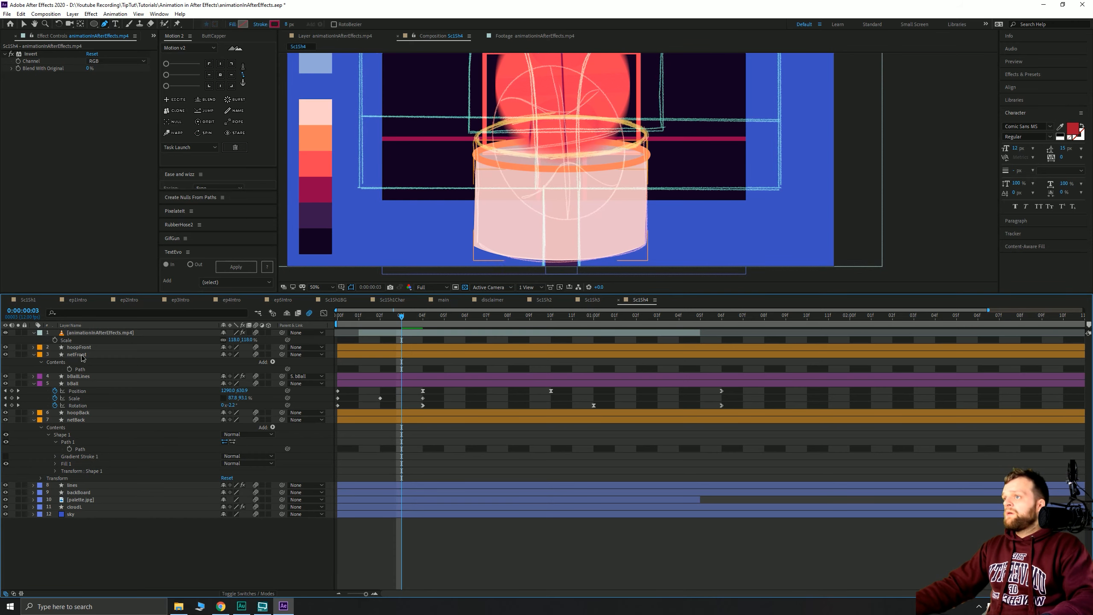
left_click(84, 355)
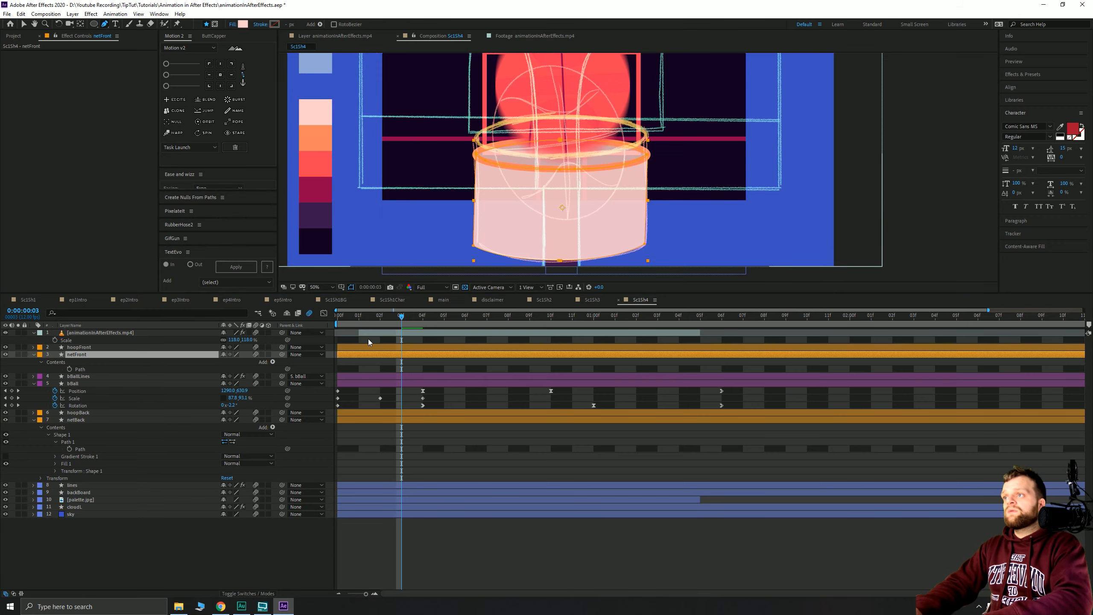
- Split the net layer at frames 3 and 4, then select netFront 2
key("ctrl+shift+d")
key("Page_Down")
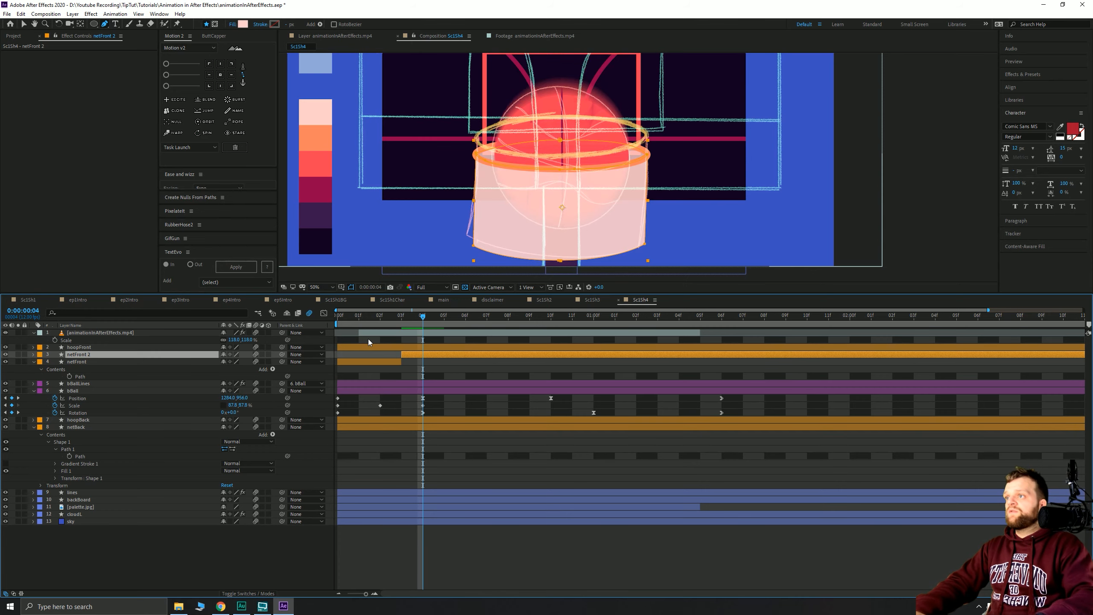
key("ctrl+shift+d")
key("Page_Up")
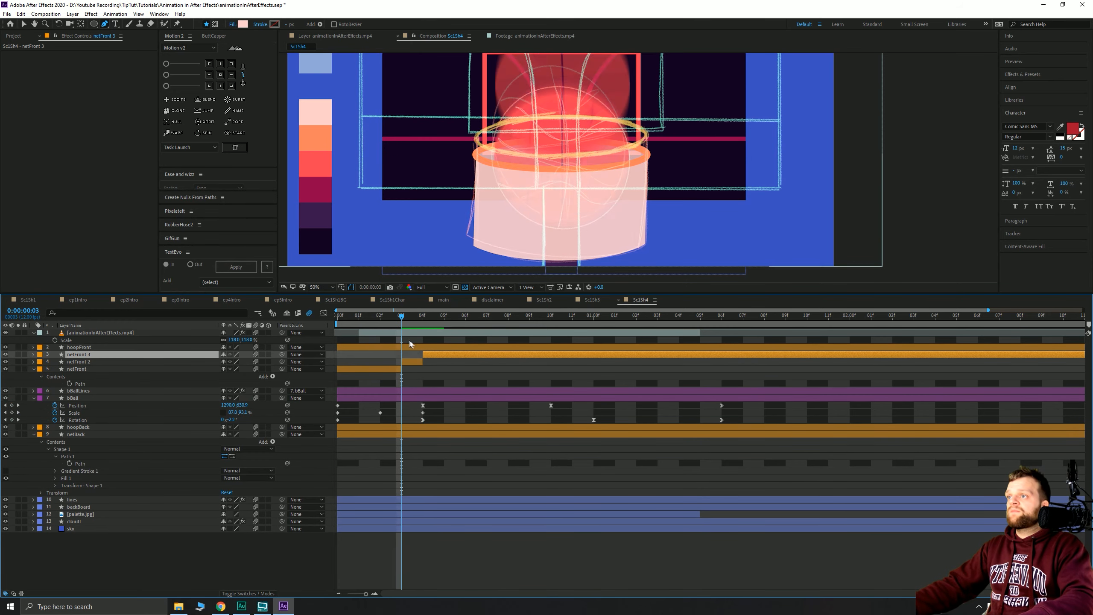
left_click(415, 361)
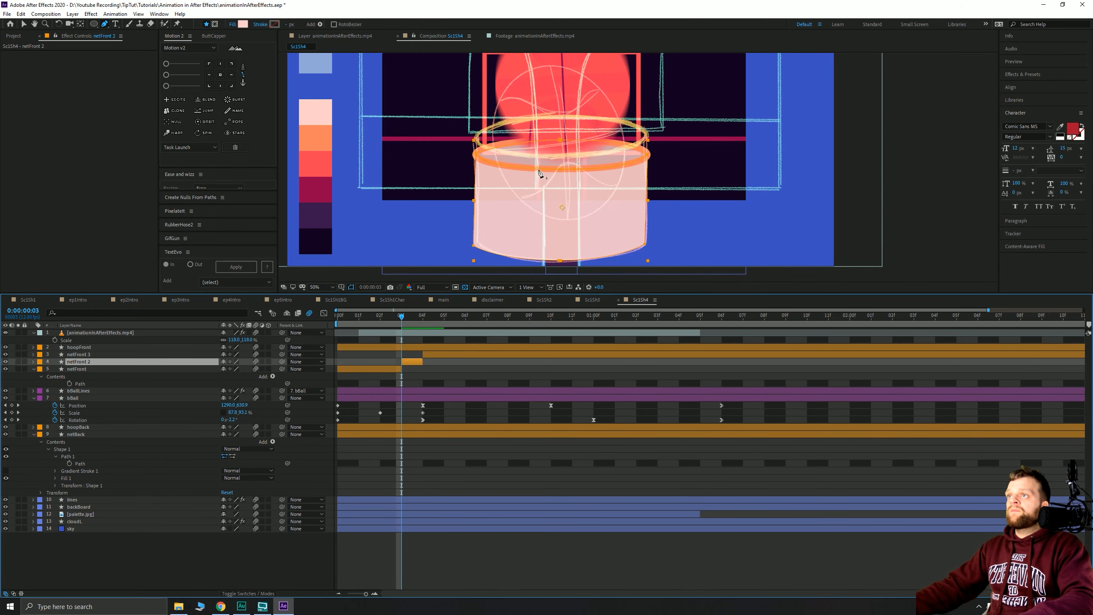
- Reshape netFront 2's bottom-left, bottom-centre and bottom-right points to match the sketch at frame 3
left_click(474, 249)
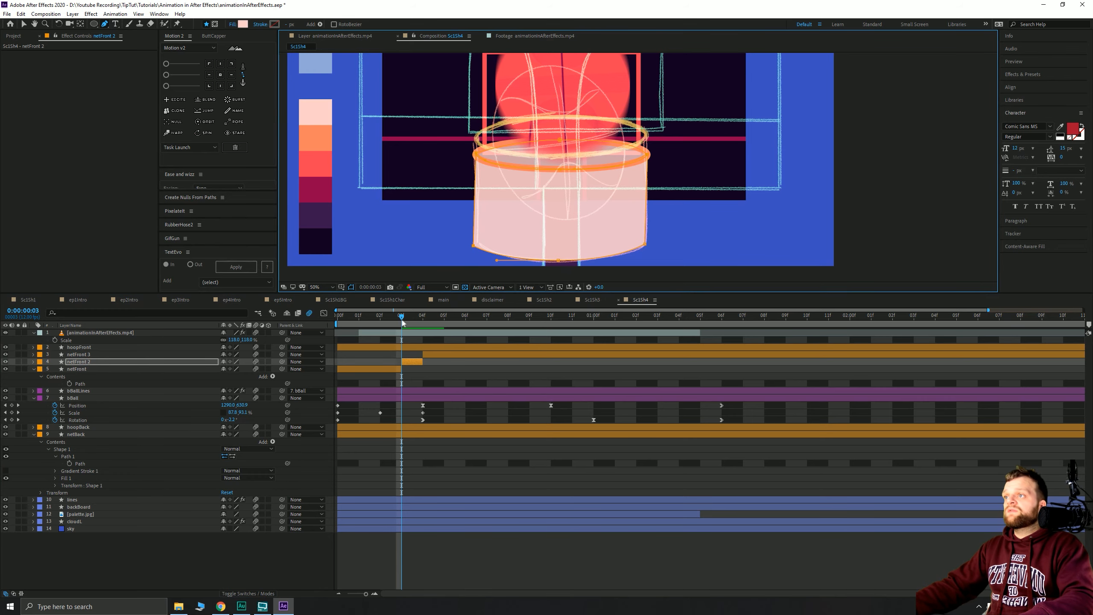
mouse_move(402, 320)
left_mouse_down()
mouse_move(426, 321)
mouse_move(383, 321)
mouse_move(400, 321)
left_mouse_up()
scroll(490, 240, "up", 1)
left_click_drag(493, 237, 565, 132)
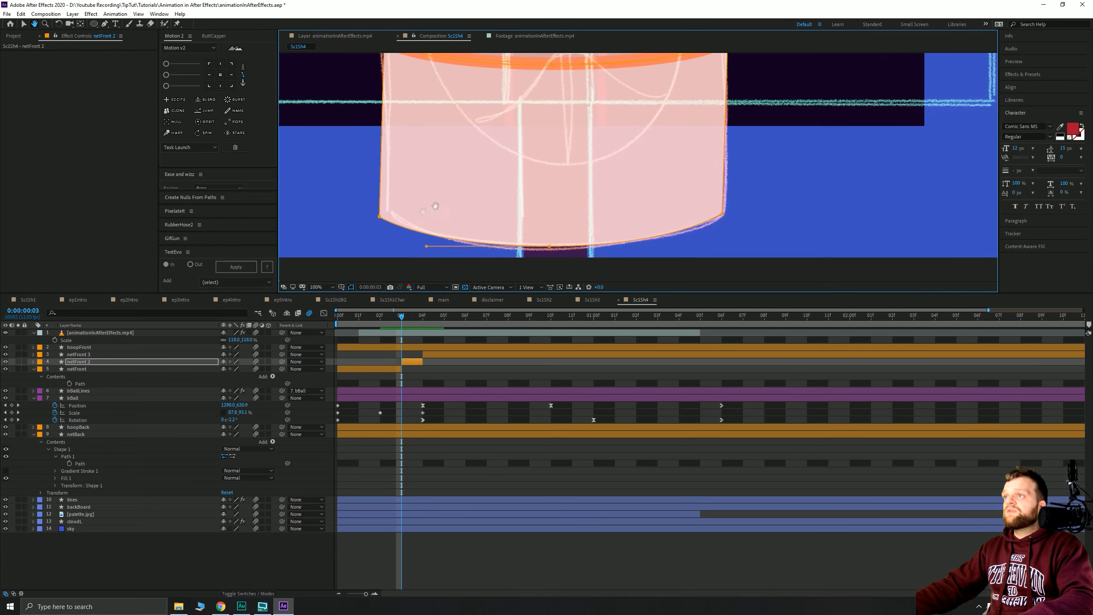
left_click_drag(437, 203, 510, 215)
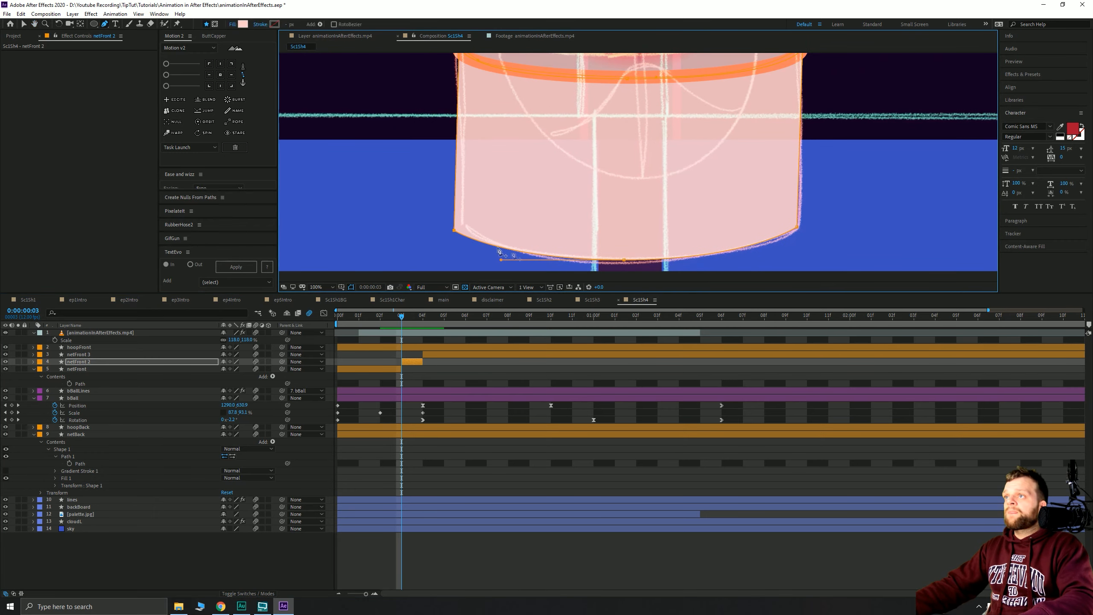
left_click(625, 260)
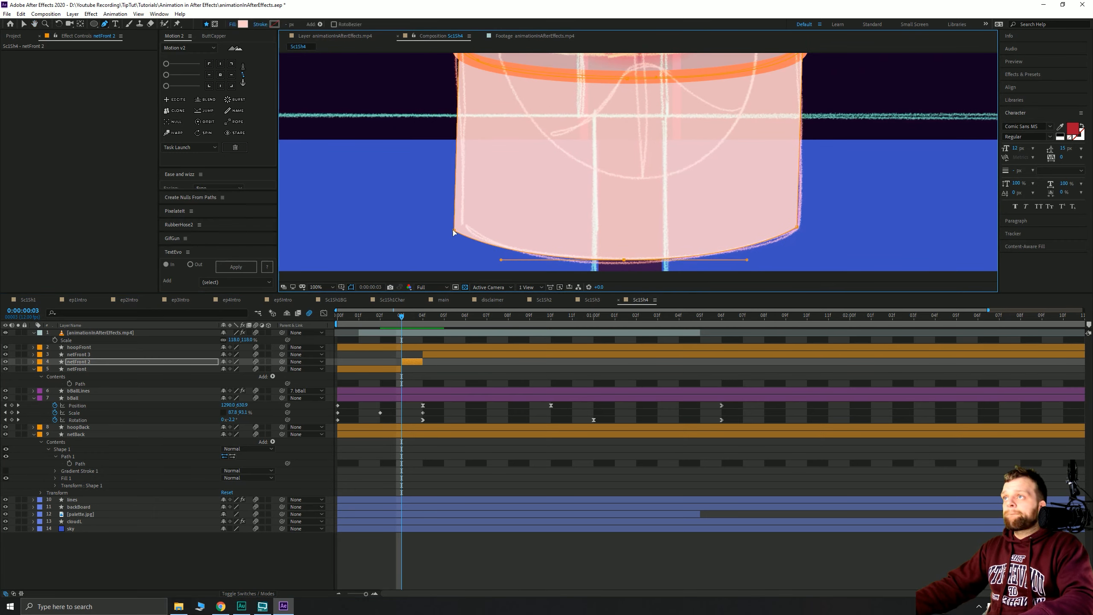
left_click_drag(453, 230, 450, 229)
left_click_drag(624, 260, 619, 262)
left_click_drag(797, 228, 793, 229)
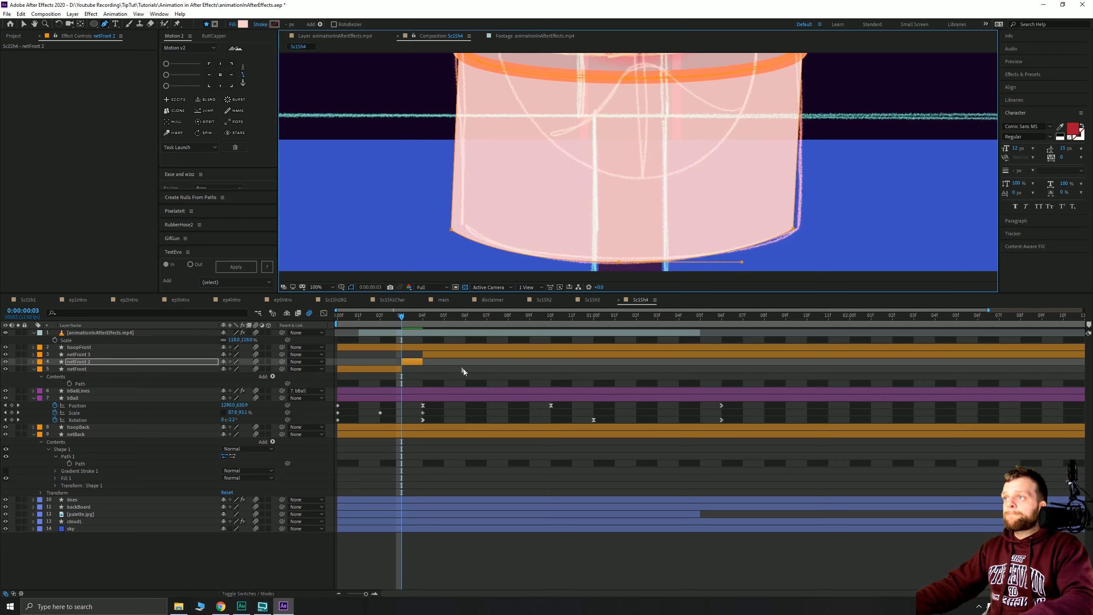
- At frame 4, split netFront 3 one frame later and select it
key("Page_Down")
left_click(437, 352)
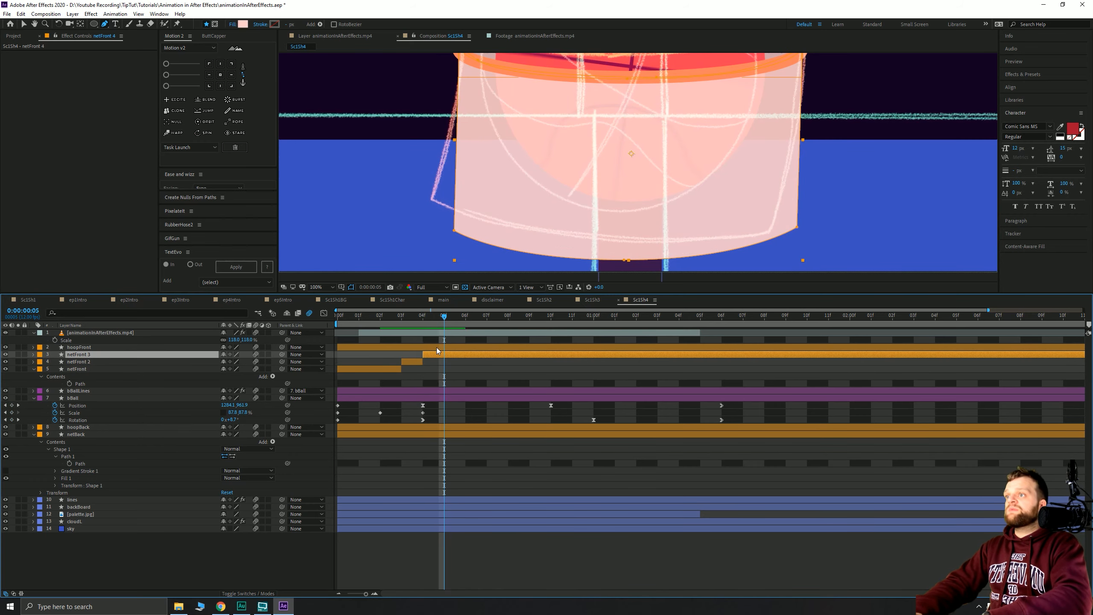
key("ctrl+shift+d")
key("ctrl+Down")
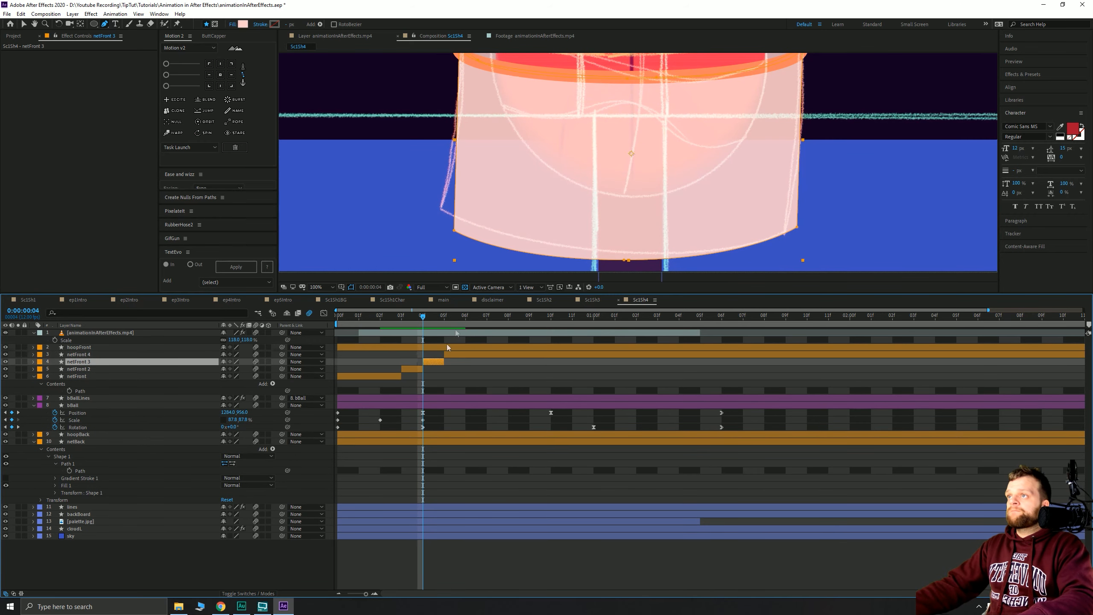
- Reshape netFront 3: raise the bottom-left corner, slant the right side inward, reshape the bottom curves
left_click(458, 233)
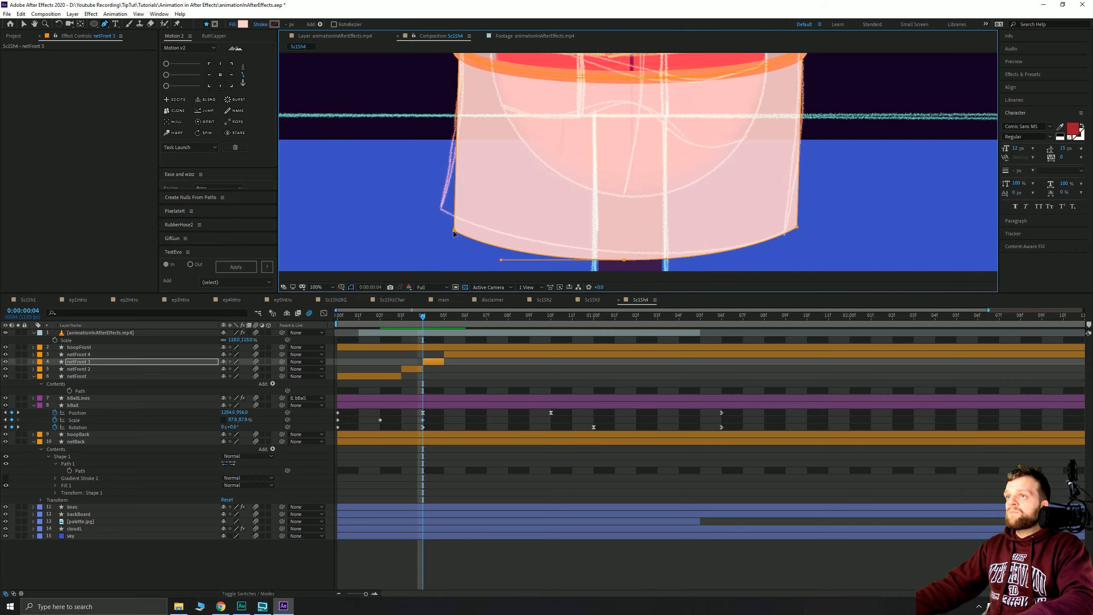
left_click_drag(454, 233, 459, 171)
left_click_drag(476, 264, 483, 240)
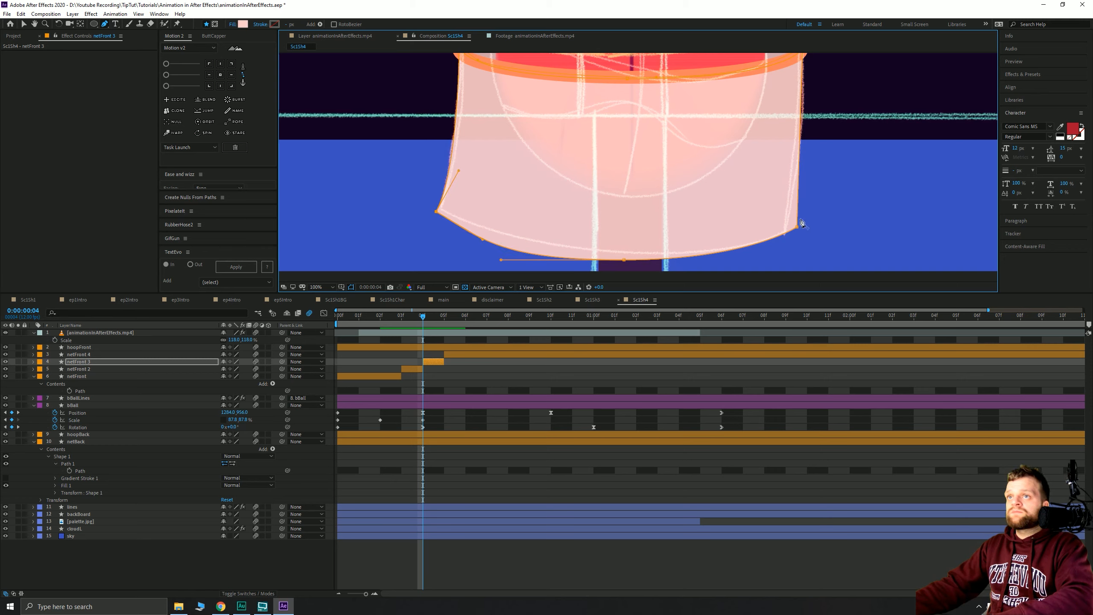
left_click_drag(798, 230, 798, 182)
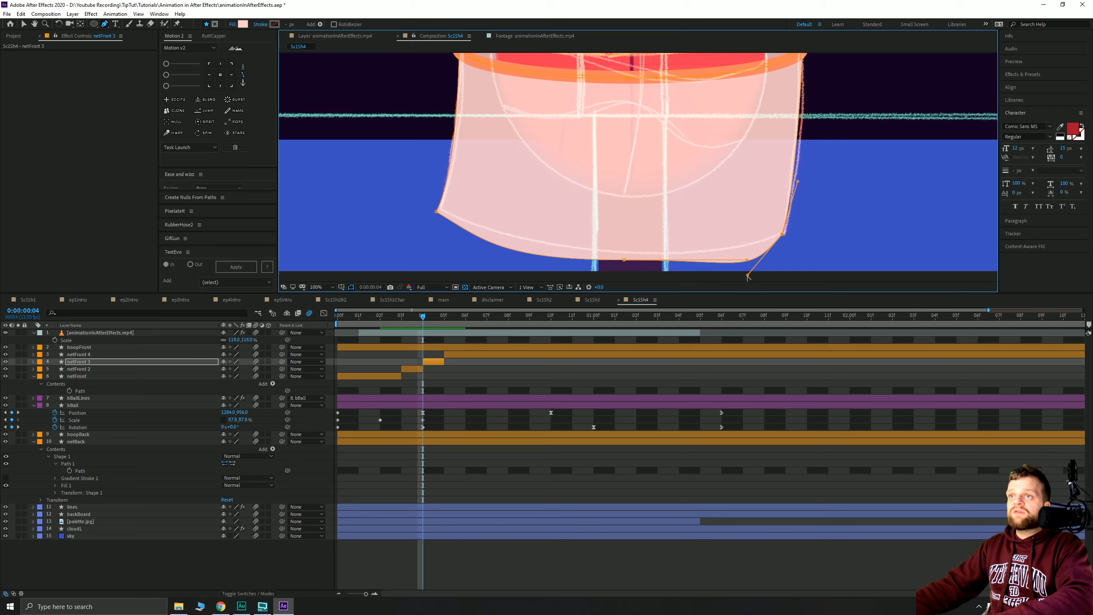
left_click_drag(747, 276, 603, 261)
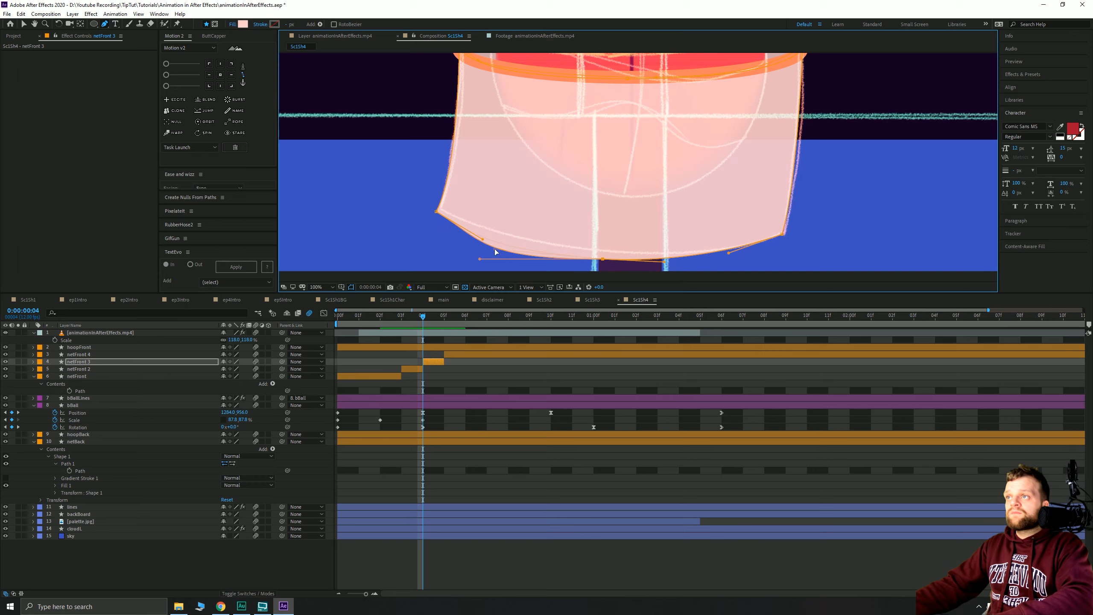
left_click_drag(495, 252, 500, 248)
scroll(585, 198, "down", 2)
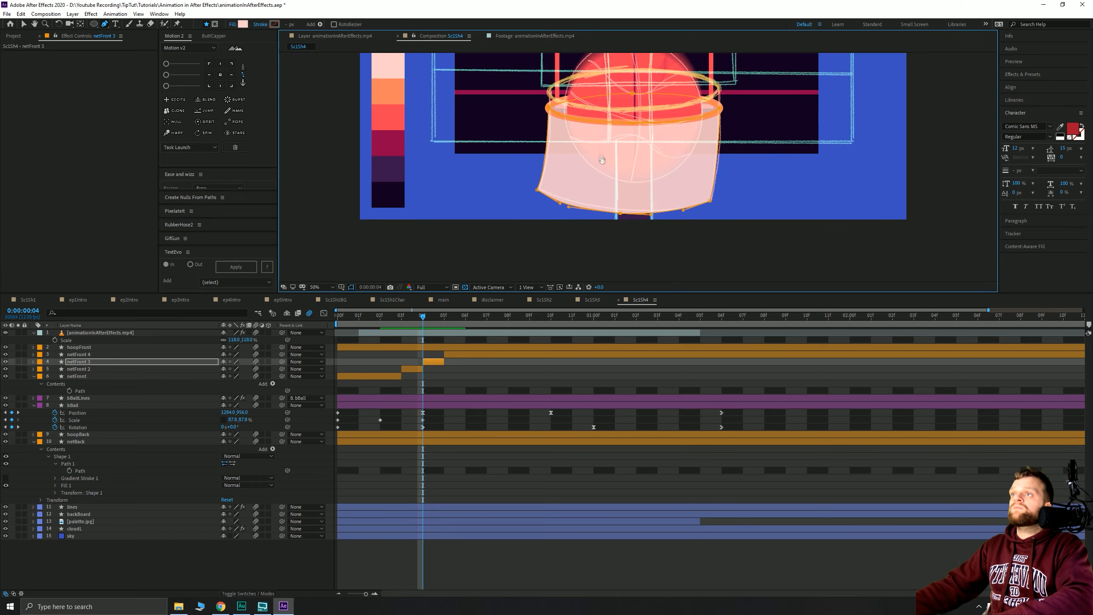
- Delete the netFront 4 layer, select netFront 3, and reframe the view on the net
left_click(454, 356)
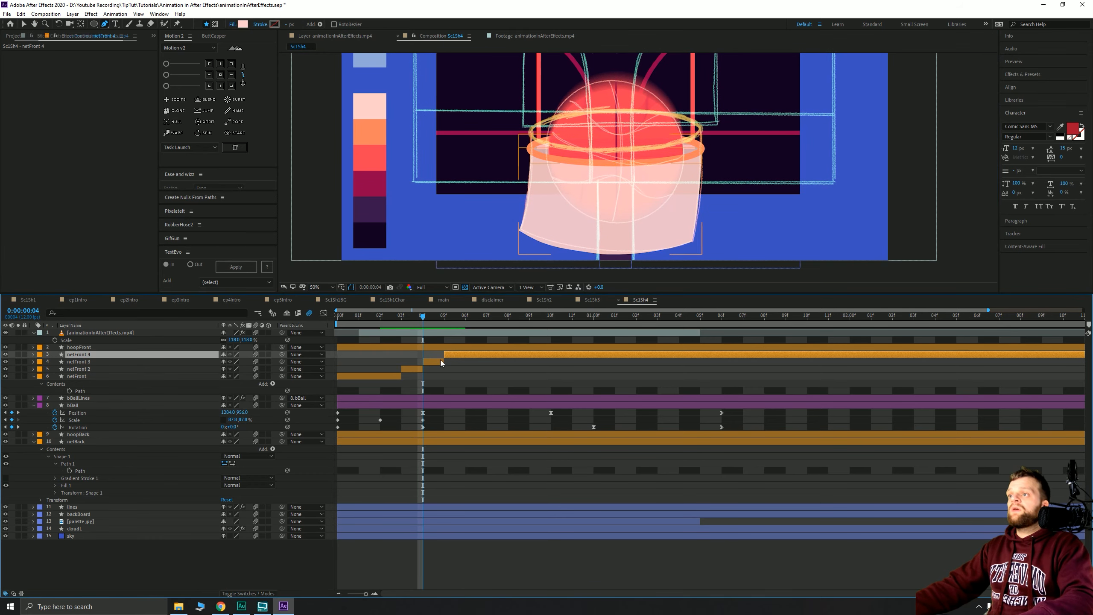
key("Delete")
left_click(432, 355)
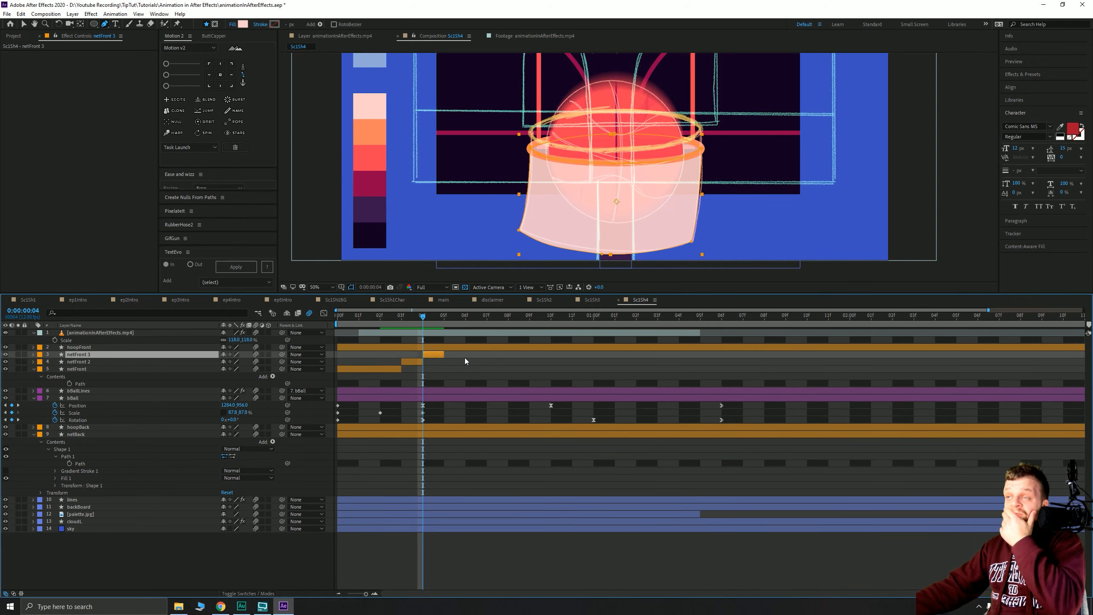
mouse_move(428, 316)
left_mouse_down()
mouse_move(444, 319)
mouse_move(359, 325)
mouse_move(438, 329)
left_mouse_up()
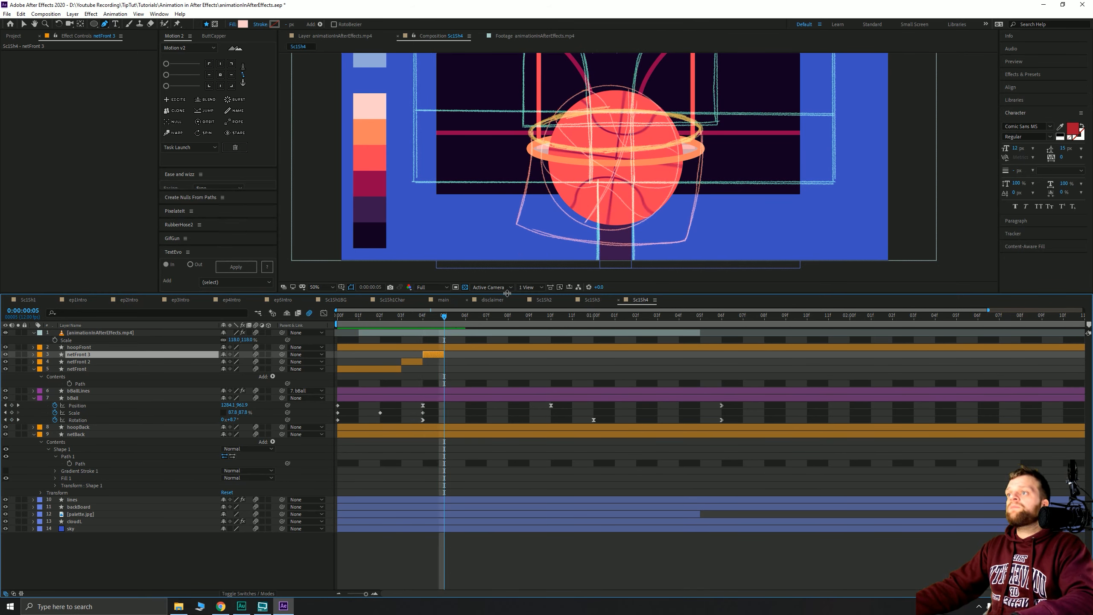
left_click_drag(531, 180, 513, 137)
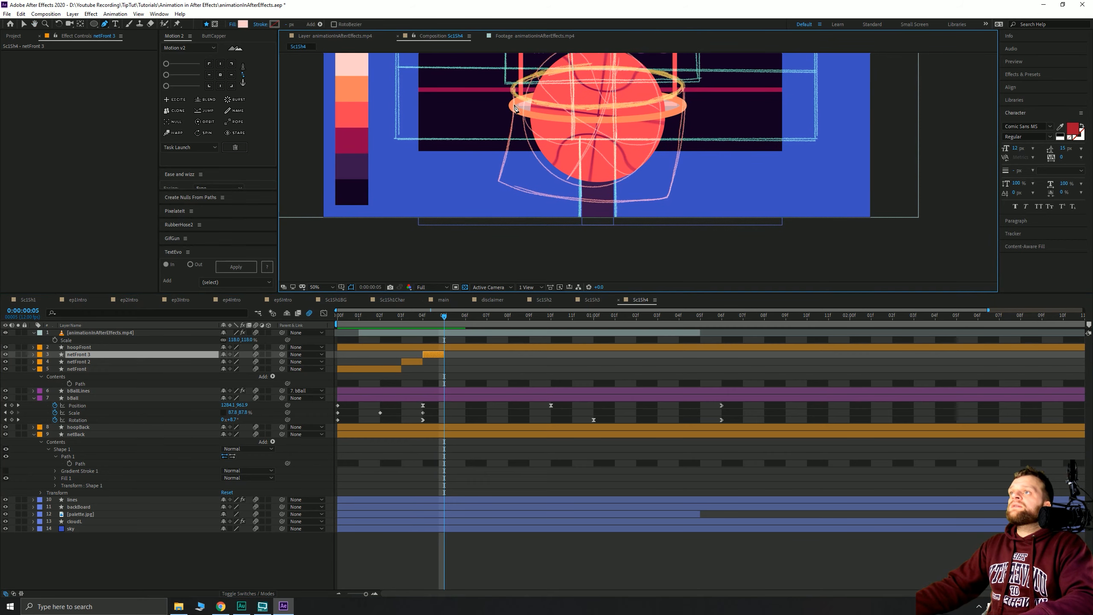
- Draw a closed filled net shape hanging from the hoop's left rim to its right rim
left_click(513, 106)
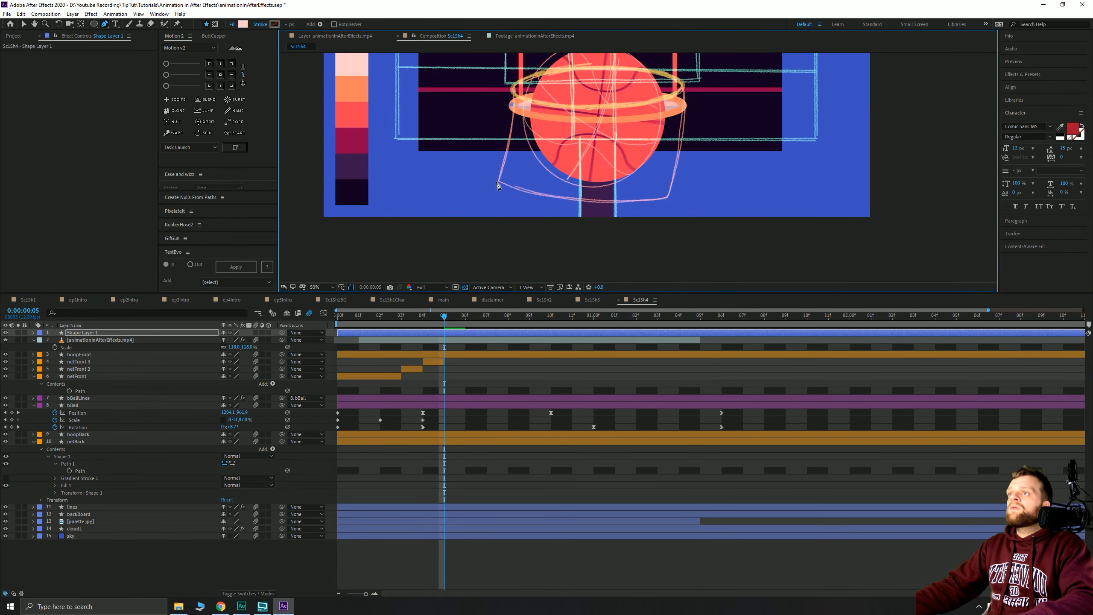
left_click_drag(491, 195, 478, 207)
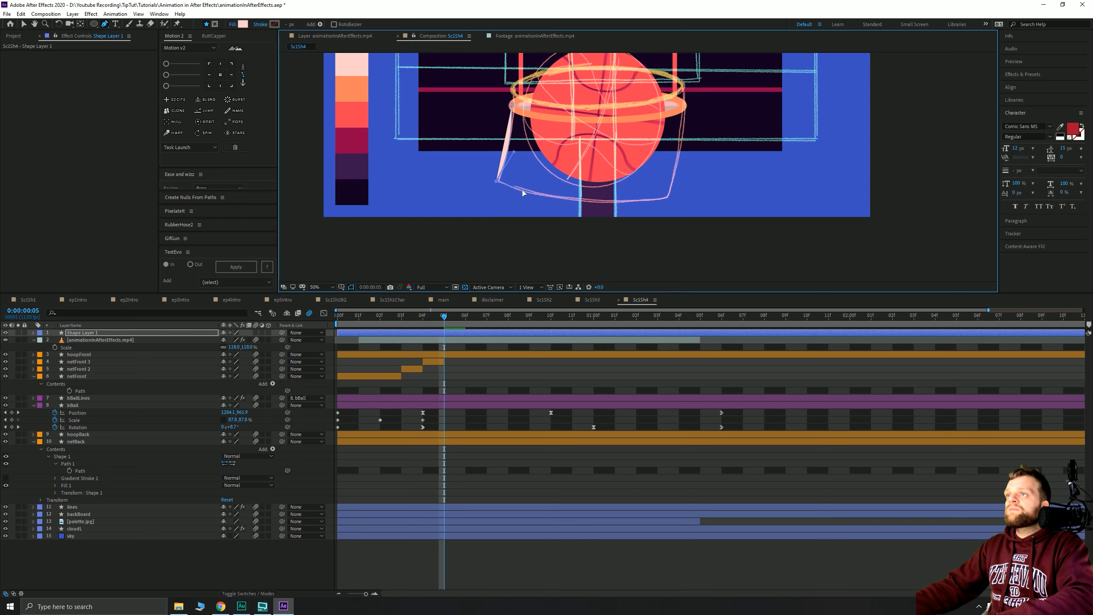
left_click_drag(667, 200, 694, 190)
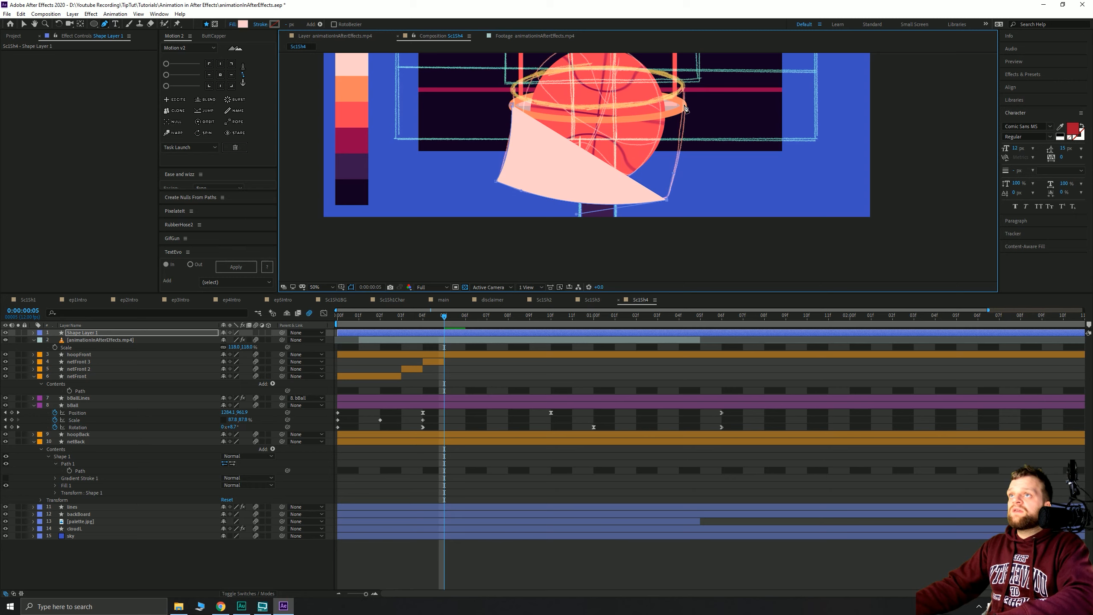
left_click_drag(686, 106, 688, 70)
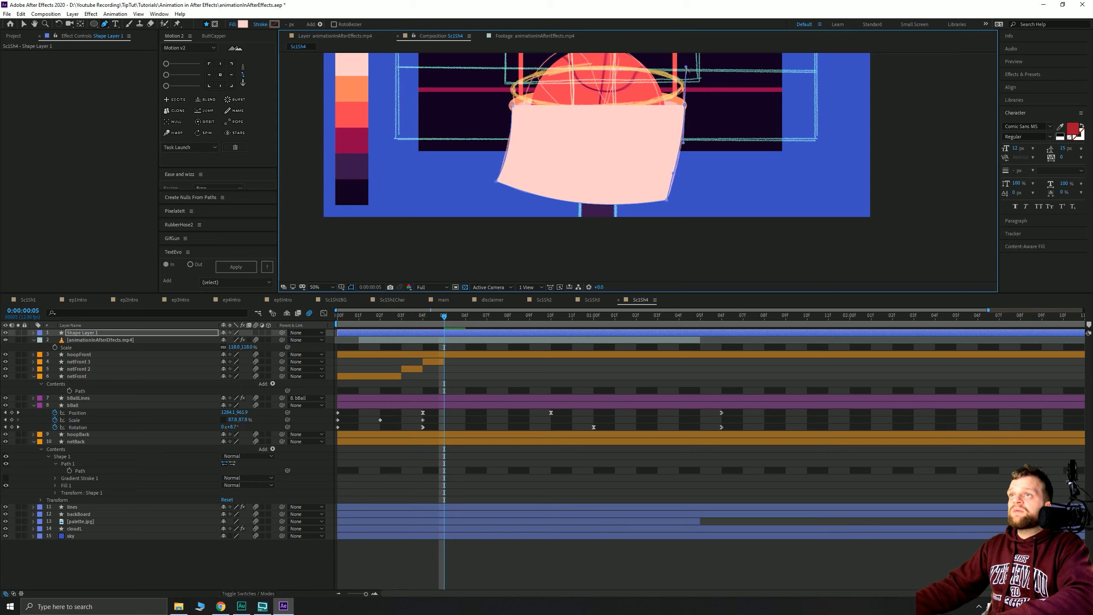
left_click(600, 127)
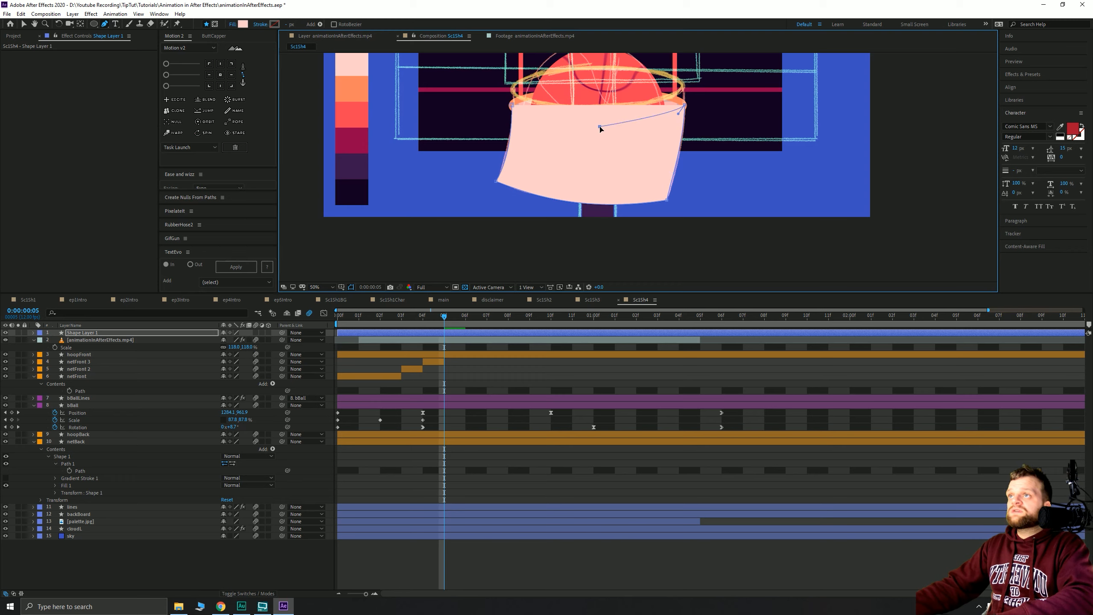
left_click_drag(599, 121, 562, 122)
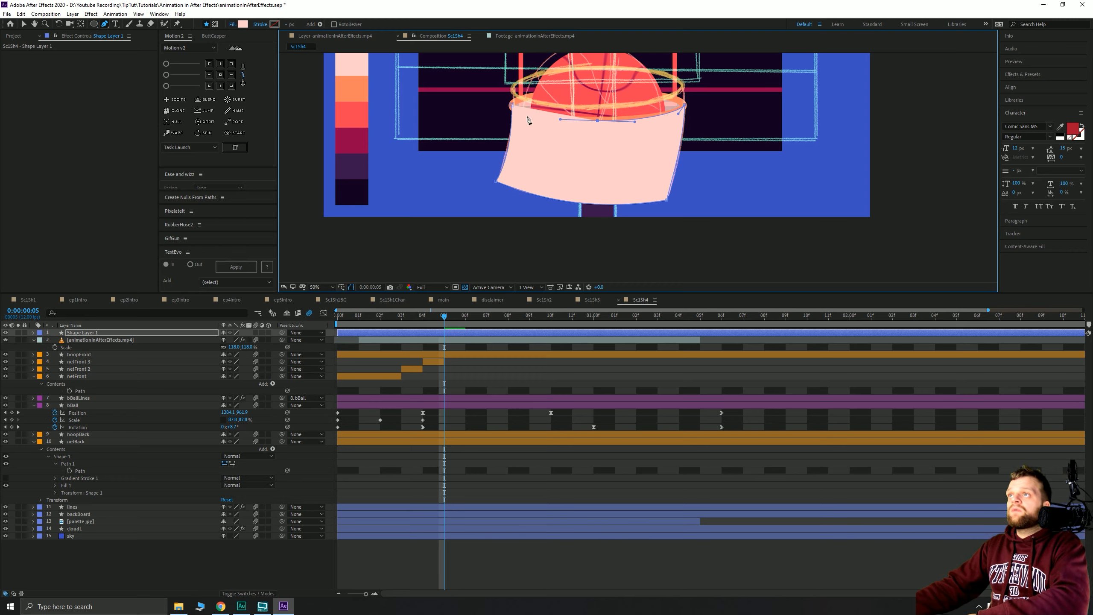
left_click(512, 105)
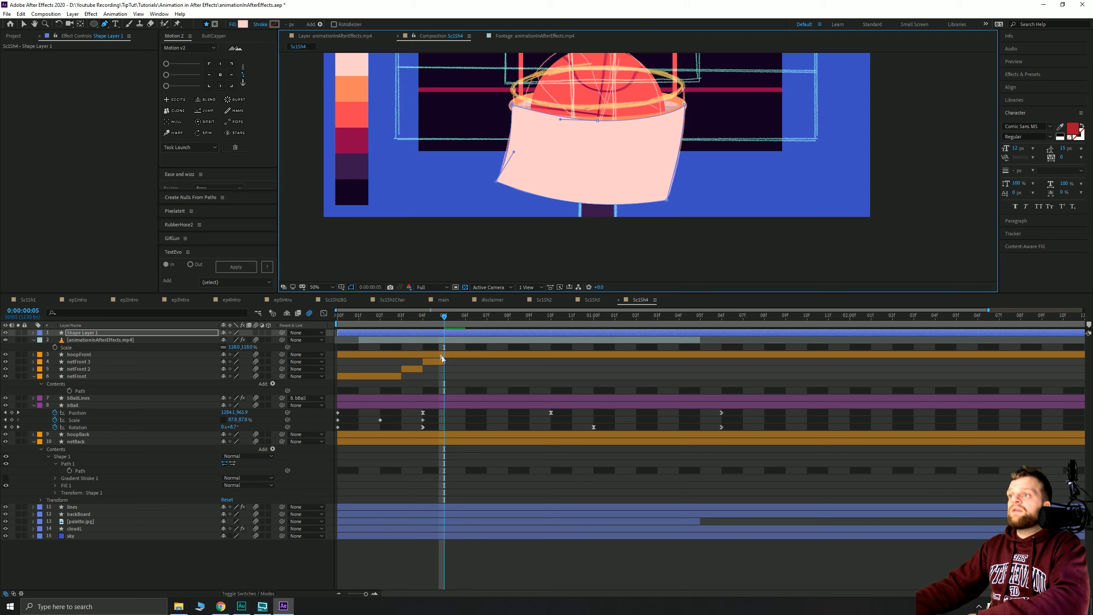
- Trim the new shape layer to one frame, move it under hoopFront, and set Opacity to 80%
key("alt+[")
key("alt+]")
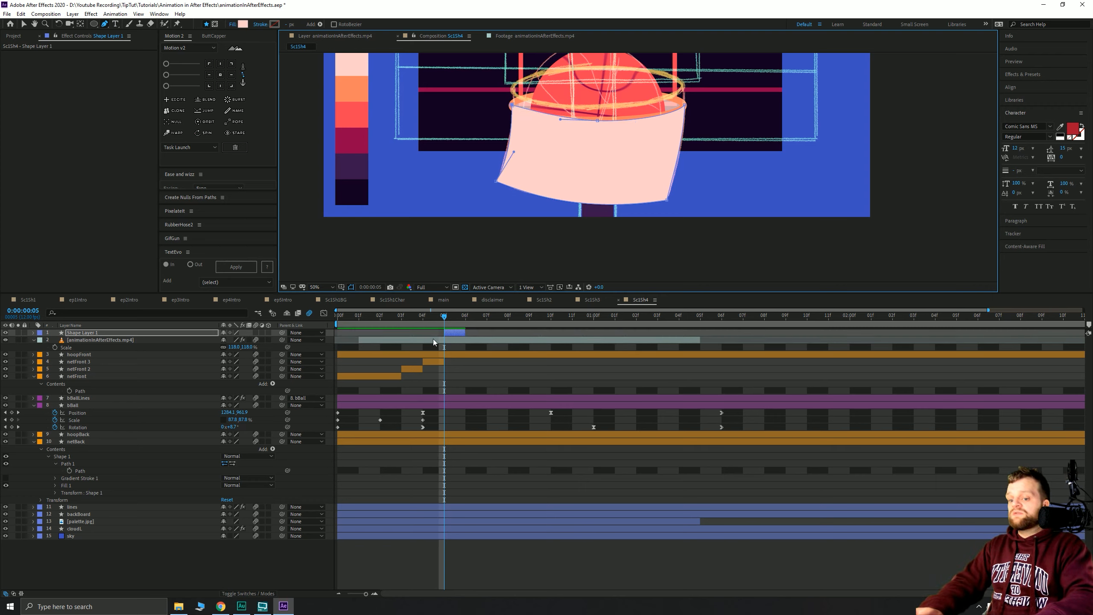
key("ctrl+[")
key("ctrl+[")
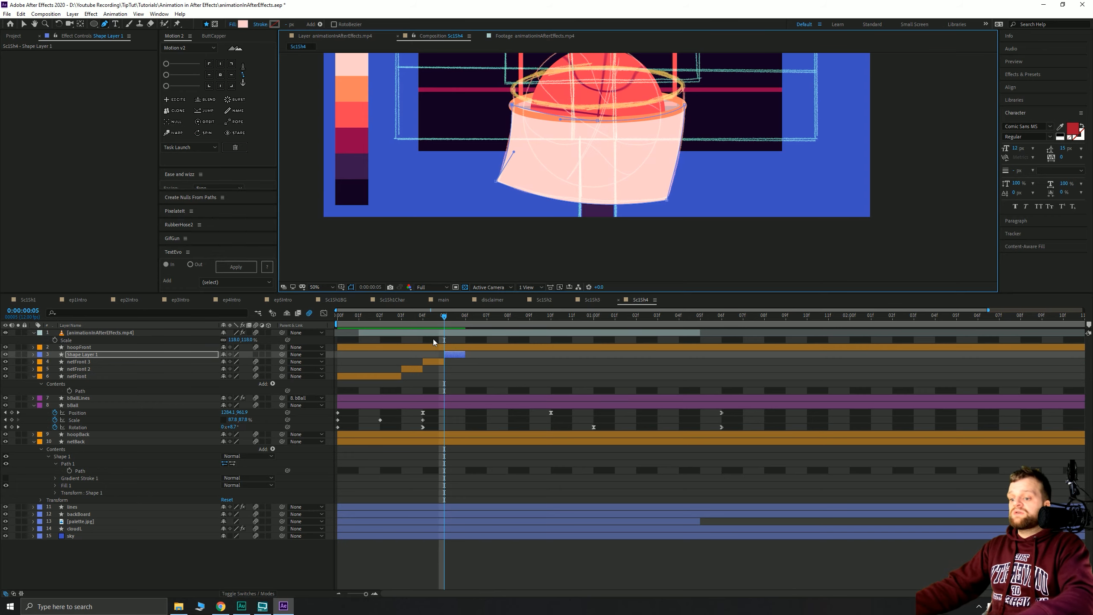
key("t")
left_click(225, 362)
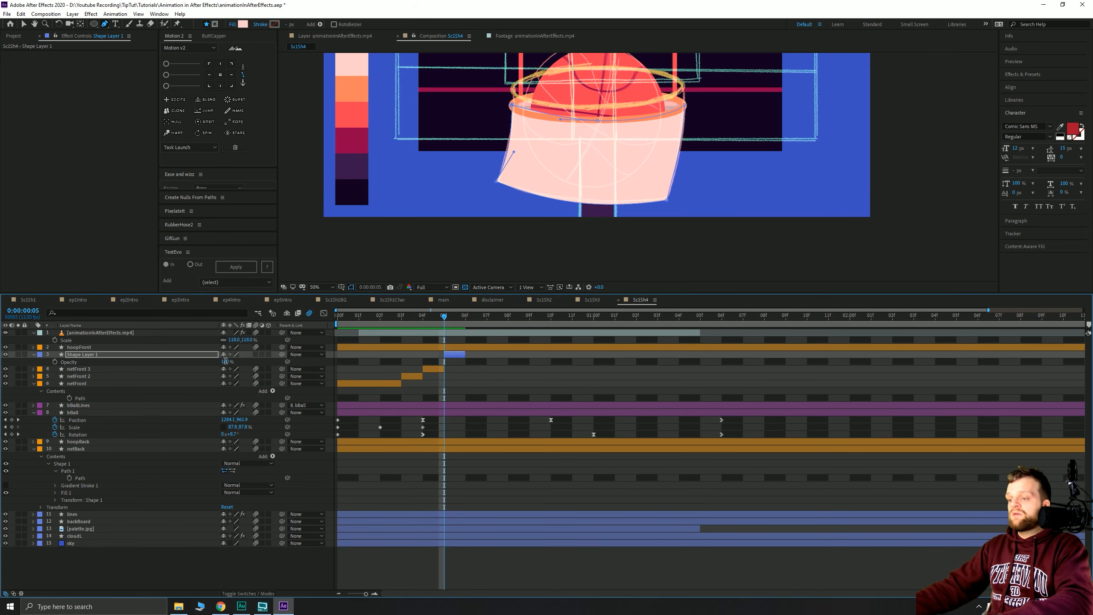
type("80")
key("Return")
- Compare with netFront 3 and raise the new net's Opacity to 90%
left_click(426, 318)
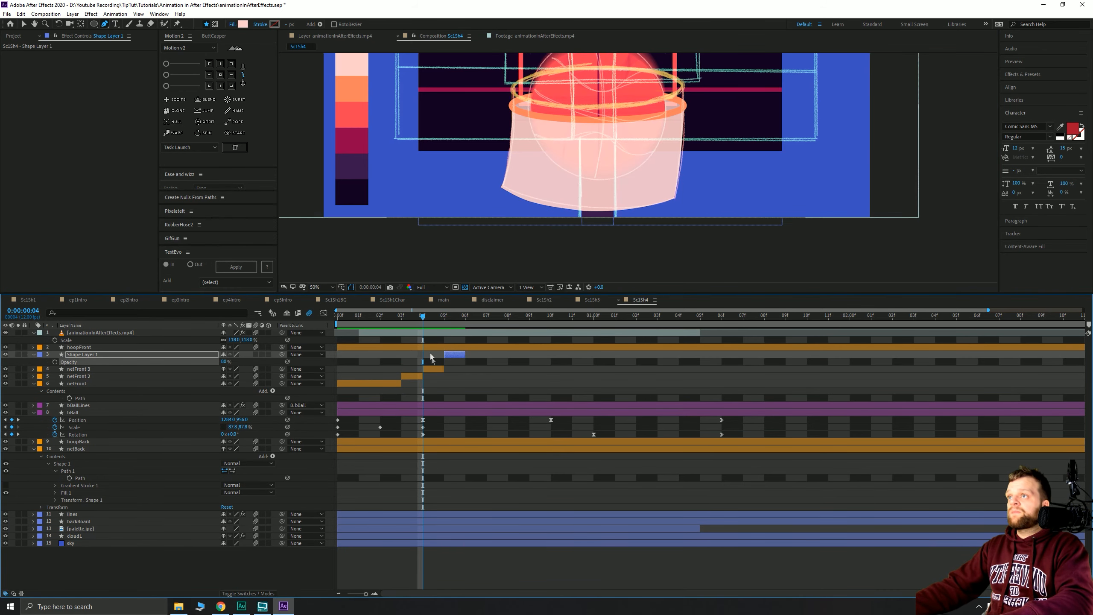
left_click(432, 369)
key("t")
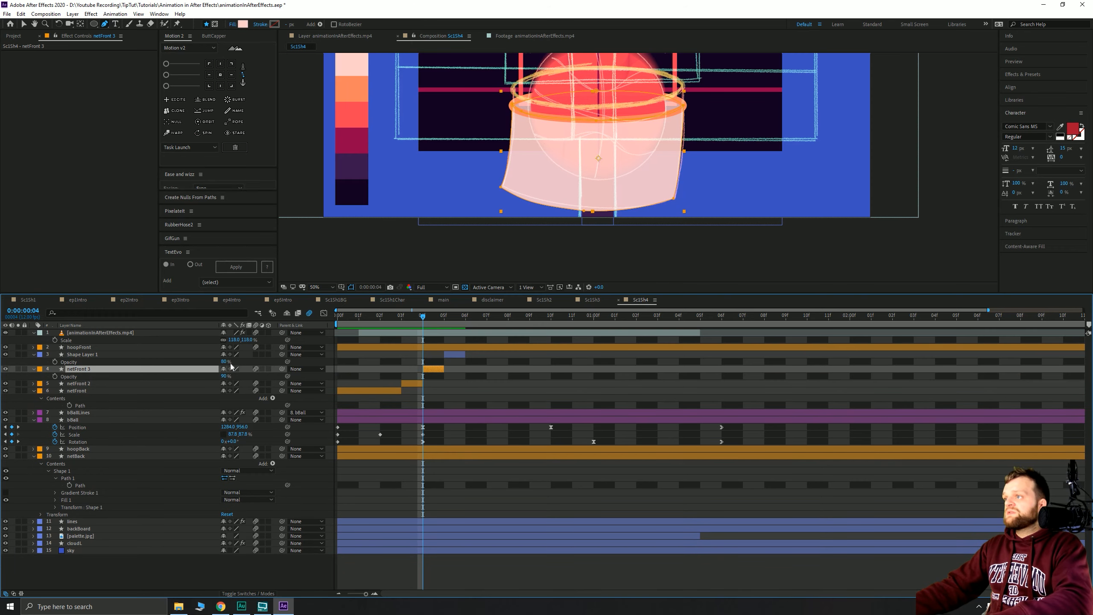
left_click(225, 360)
type("90")
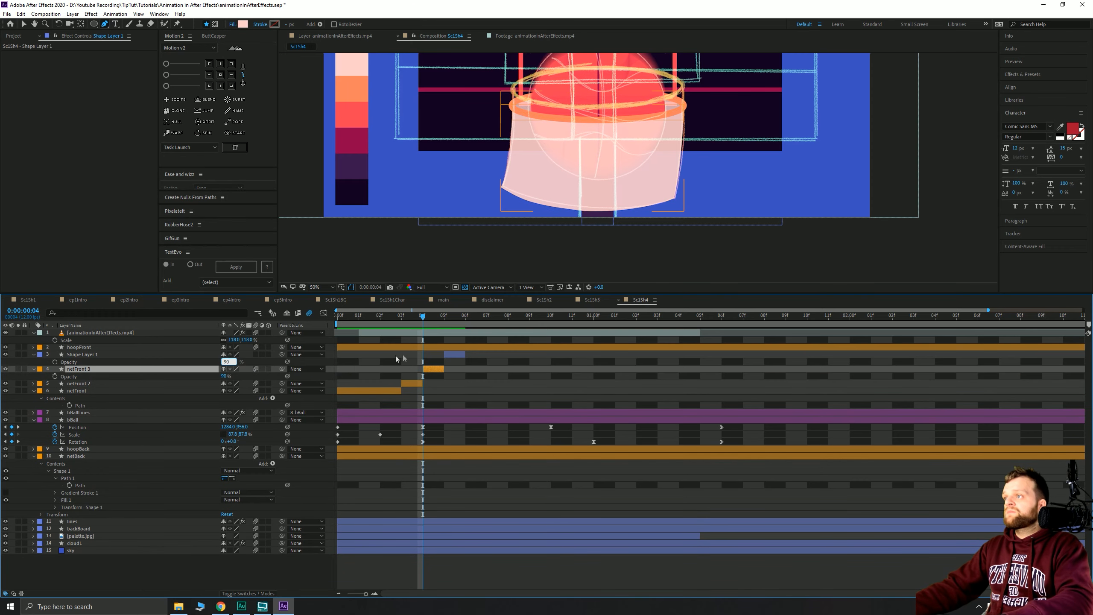
key("Return")
left_click_drag(439, 319, 471, 319)
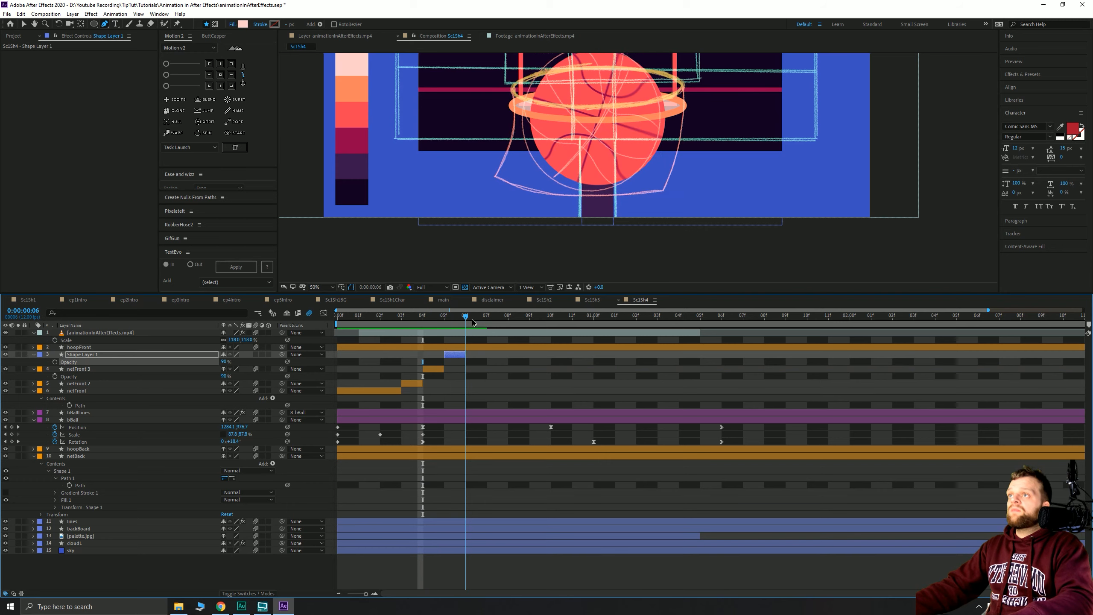
- Draw a second closed net shape from the hoop's left rim to its right rim at frame 06
left_click(512, 105)
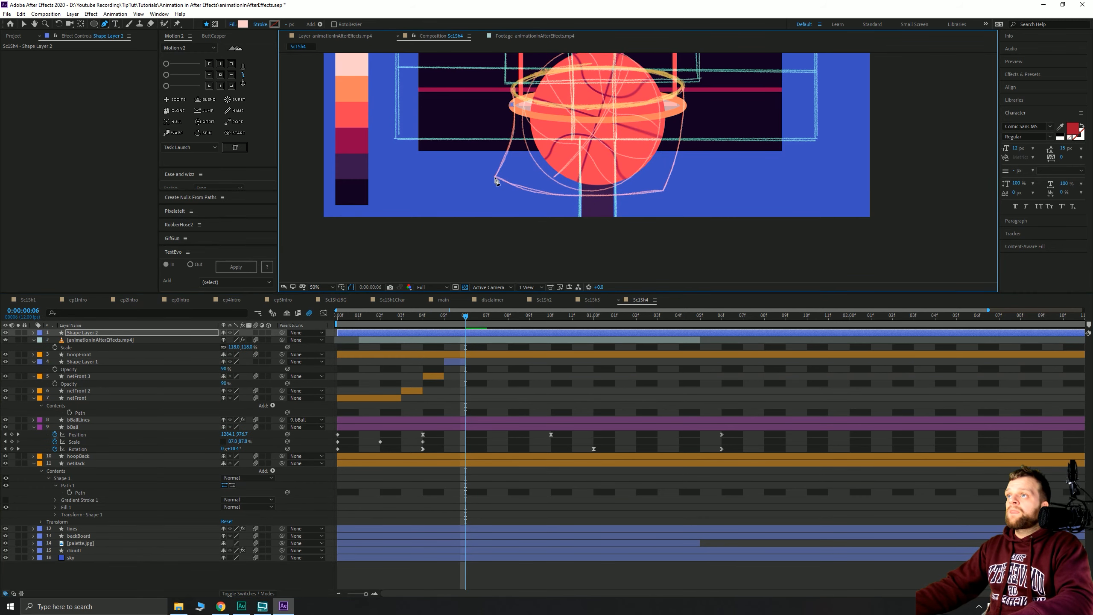
mouse_move(495, 180)
left_mouse_down()
mouse_move(466, 202)
mouse_move(468, 223)
mouse_move(514, 189)
left_mouse_up()
left_click_drag(660, 191, 678, 167)
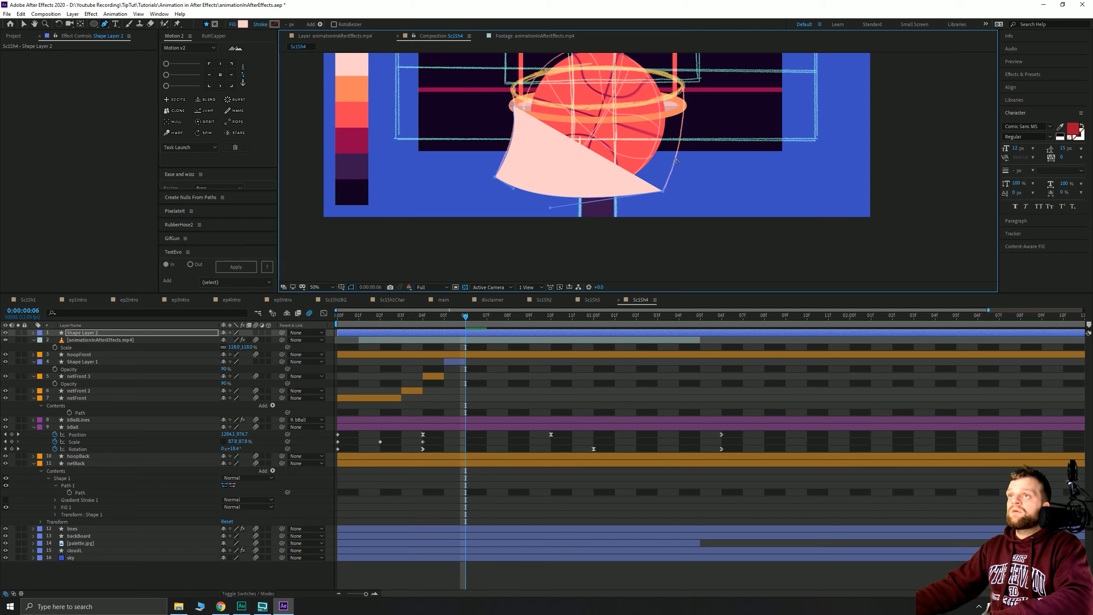
left_click(684, 106)
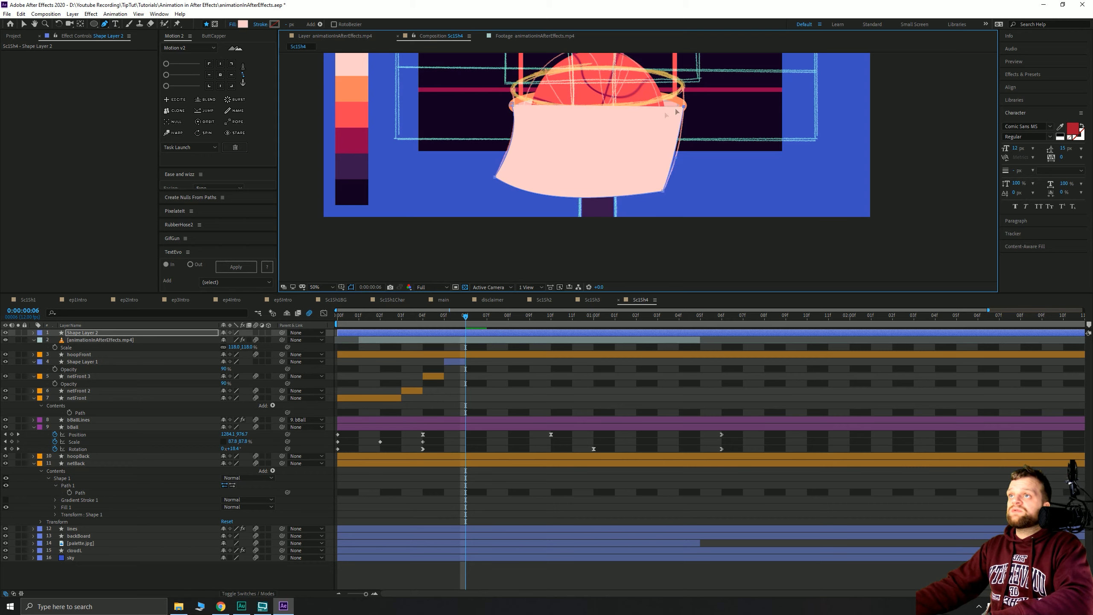
left_click_drag(600, 125, 539, 125)
key("shift+Up")
key("shift+Up")
key("shift+Down")
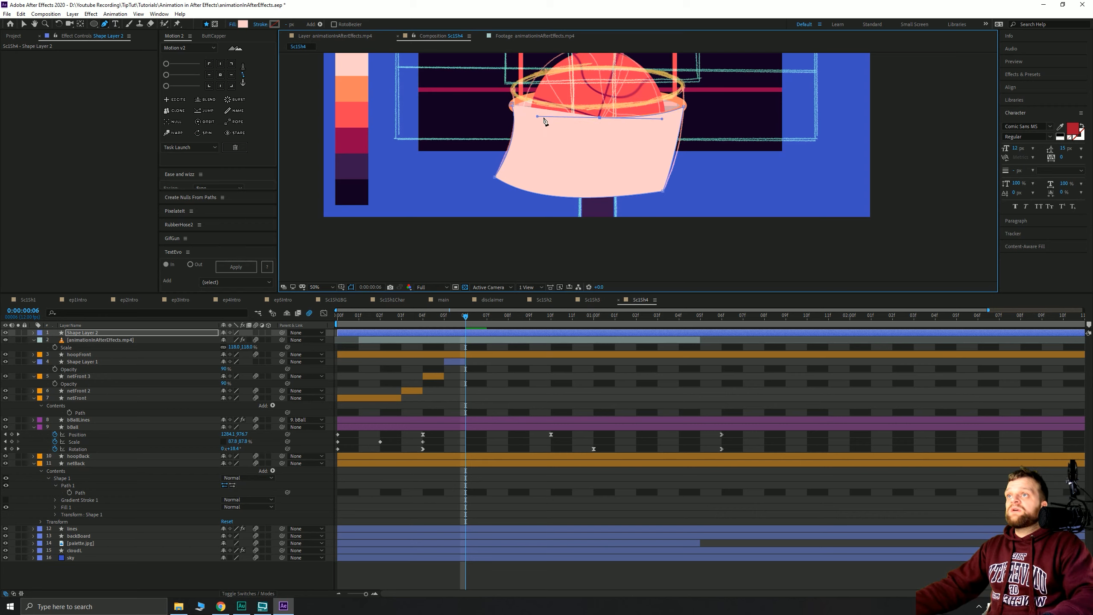
left_click(511, 105)
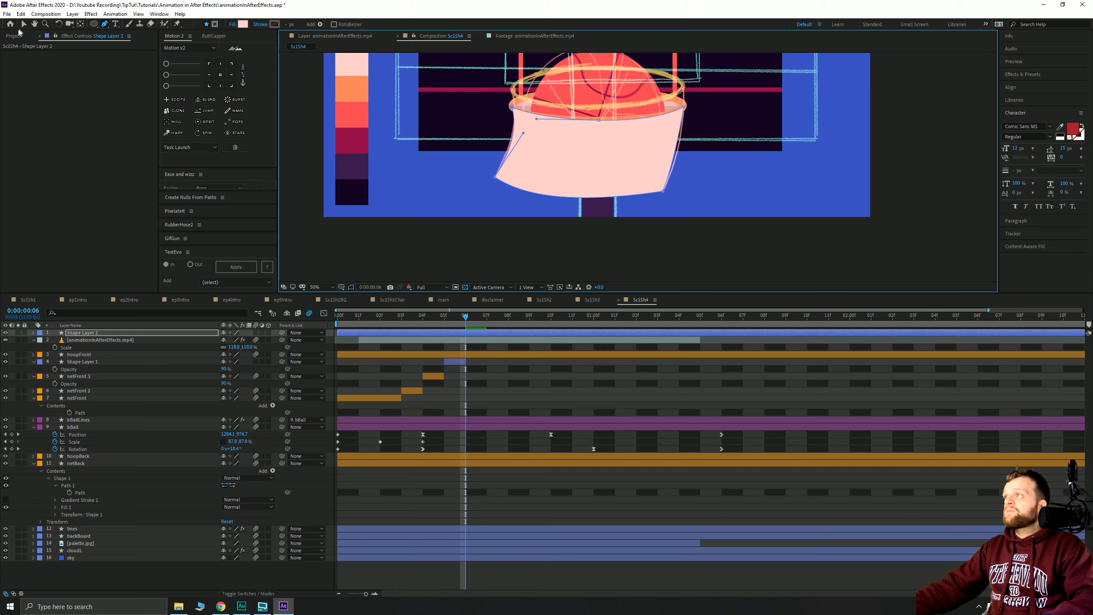
- Trim Shape Layer 2 to one frame, place it below hoopFront, and set Opacity to 90%
key("v")
key("alt+bracketleft")
key("alt+bracketright")
key("ctrl+bracketright")
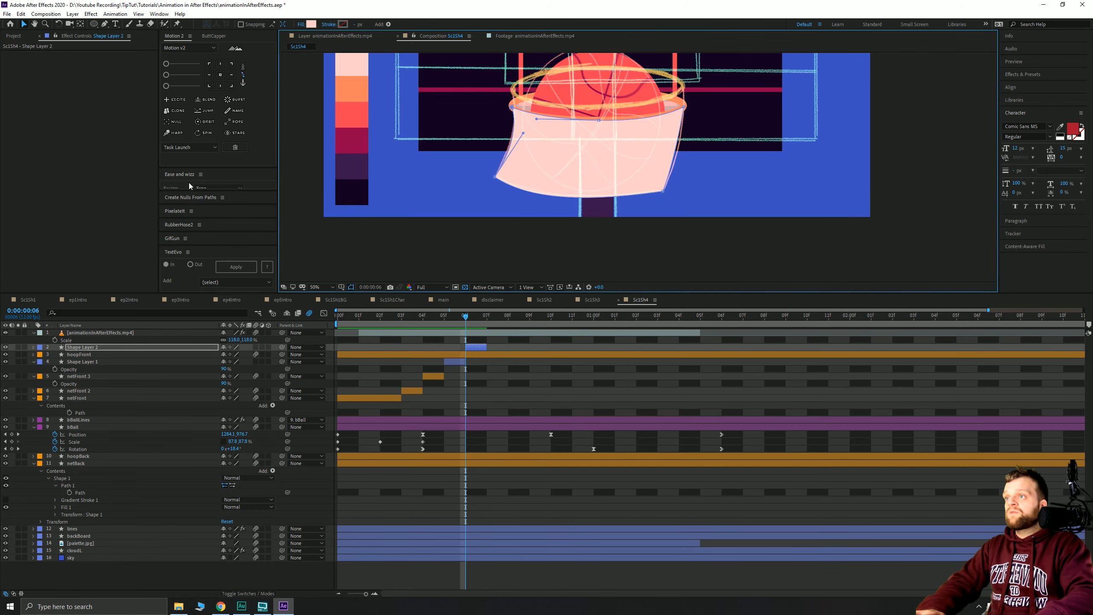
key("ctrl+bracketleft")
key("t")
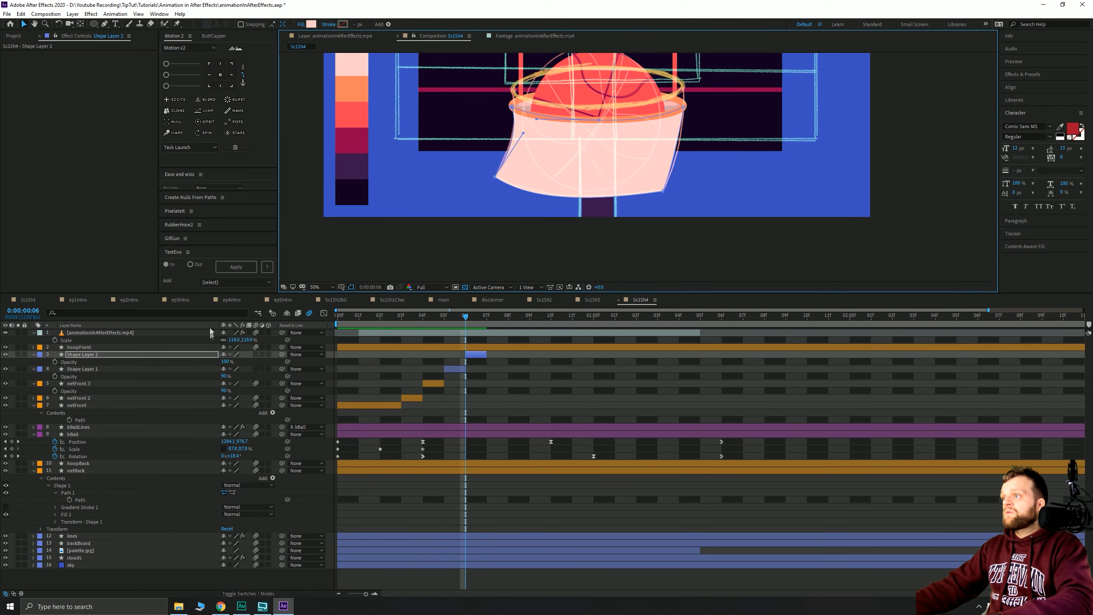
left_click(225, 362)
type("90")
key("Return")
left_click_drag(467, 318, 356, 320)
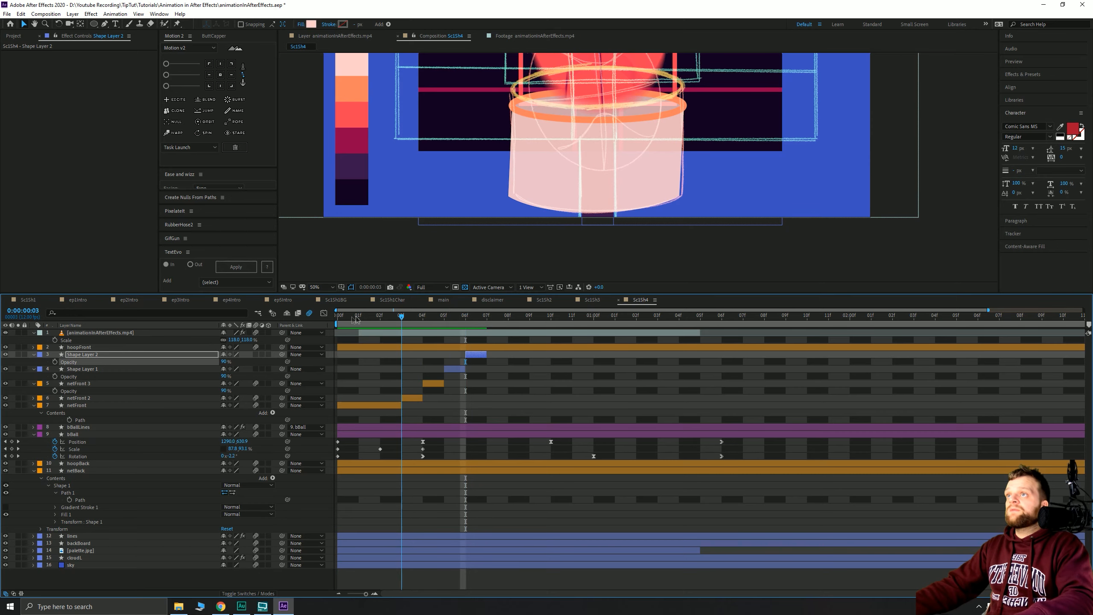
- Preview the animation from frame 01 and step through frames 03 to 07
key("space")
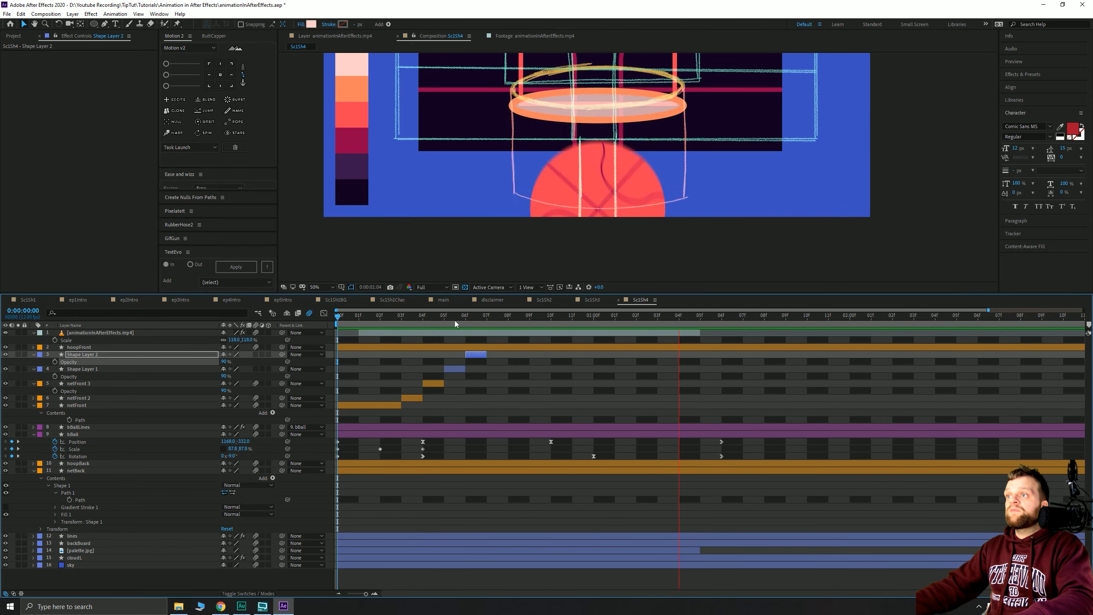
left_click(365, 321)
key("space")
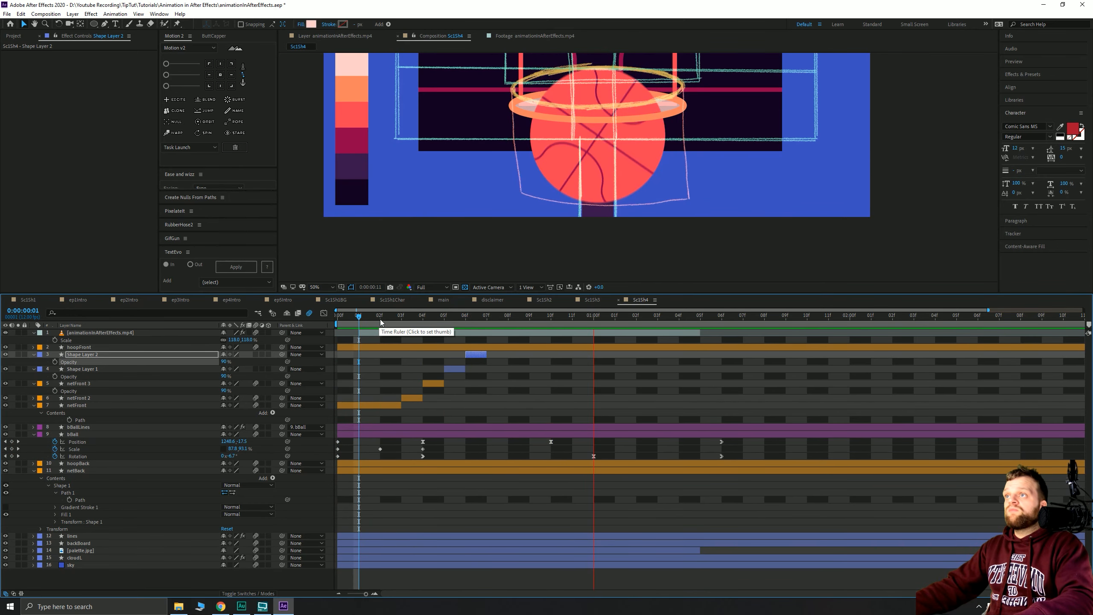
left_click_drag(445, 321, 488, 322)
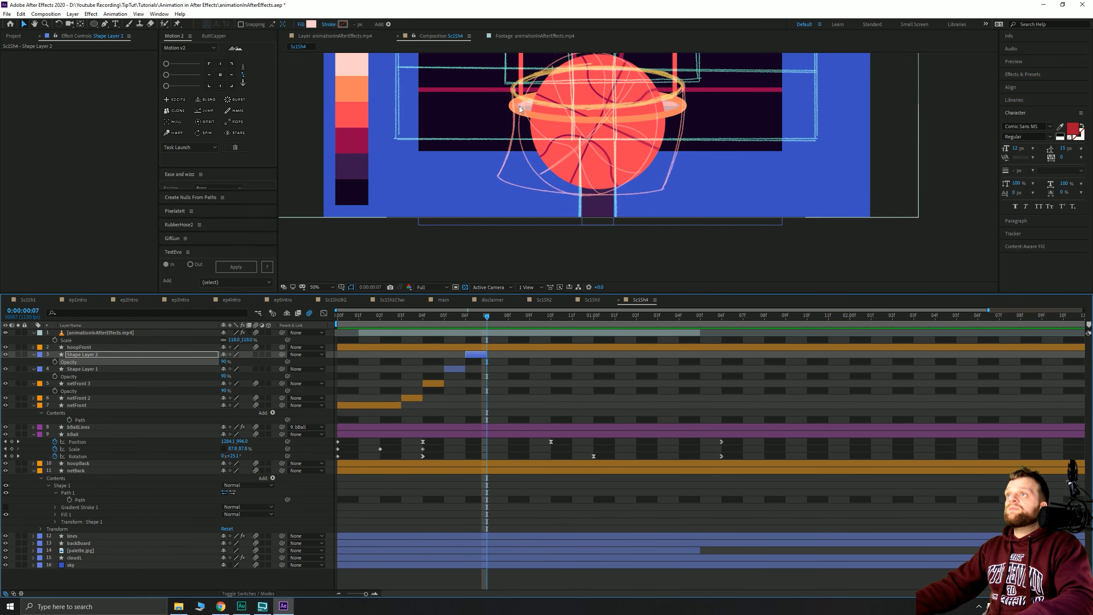
- Draw a third net shape with the Pen tool, curving down from the hoop at frame 07
left_click(106, 24)
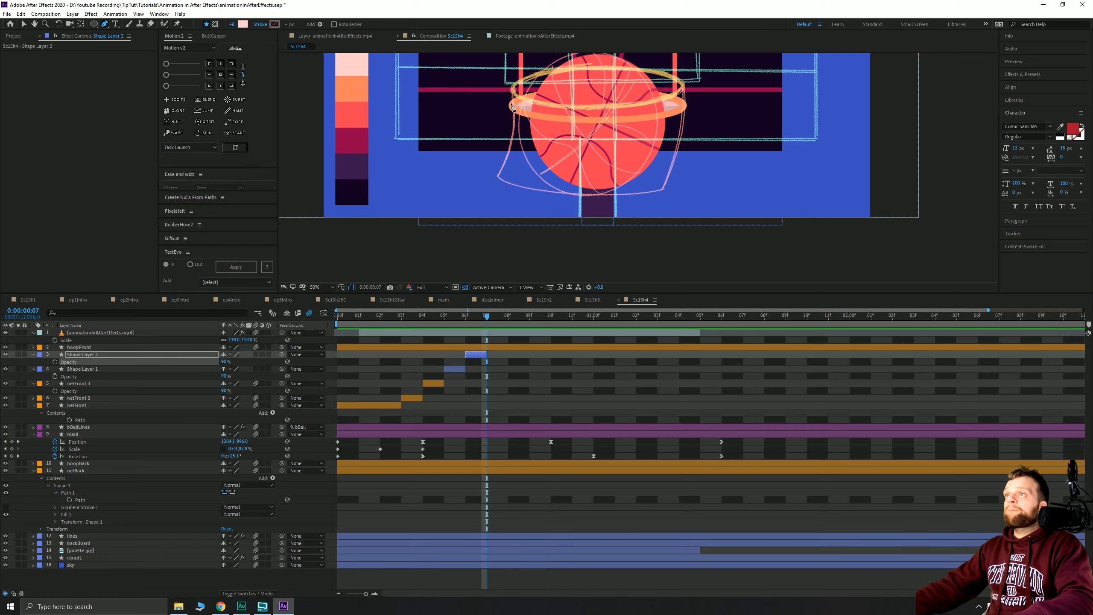
left_click(512, 109)
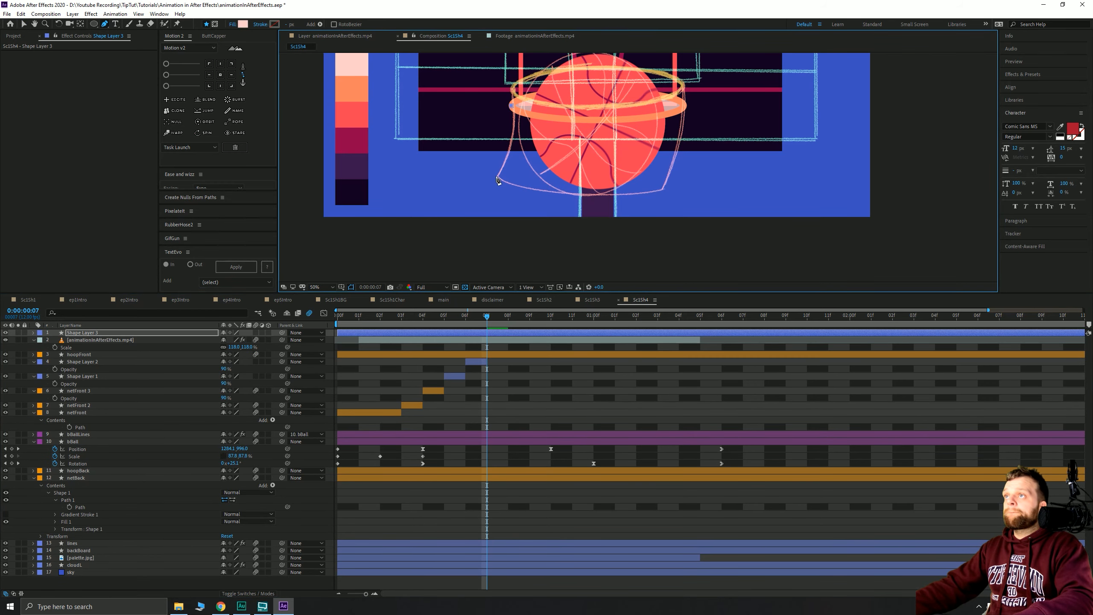
left_click_drag(497, 175, 523, 191)
left_click_drag(663, 191, 688, 181)
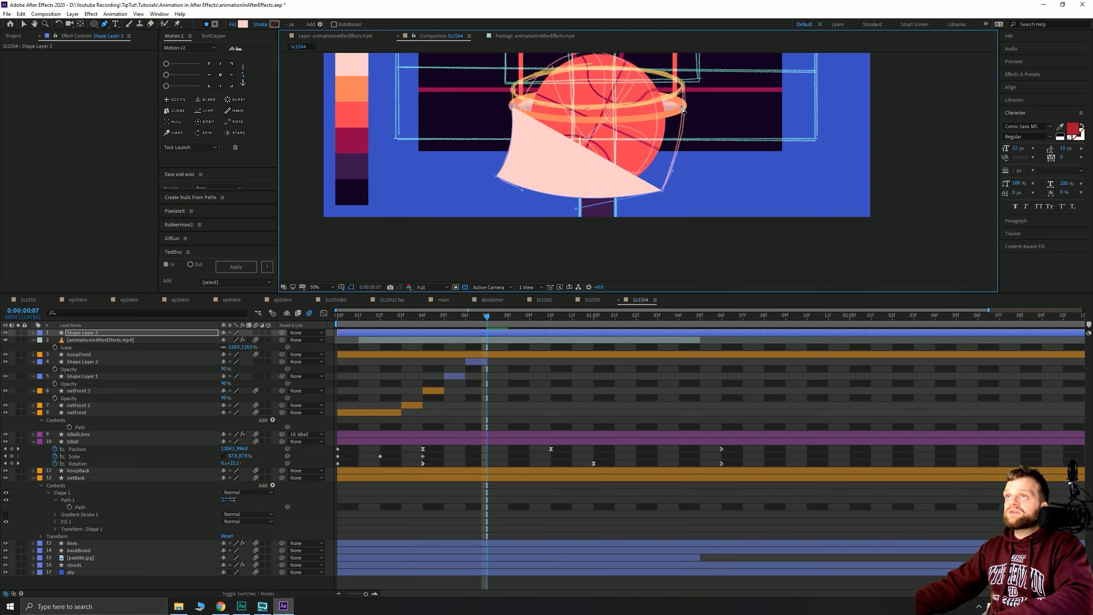
left_click_drag(684, 106, 684, 108)
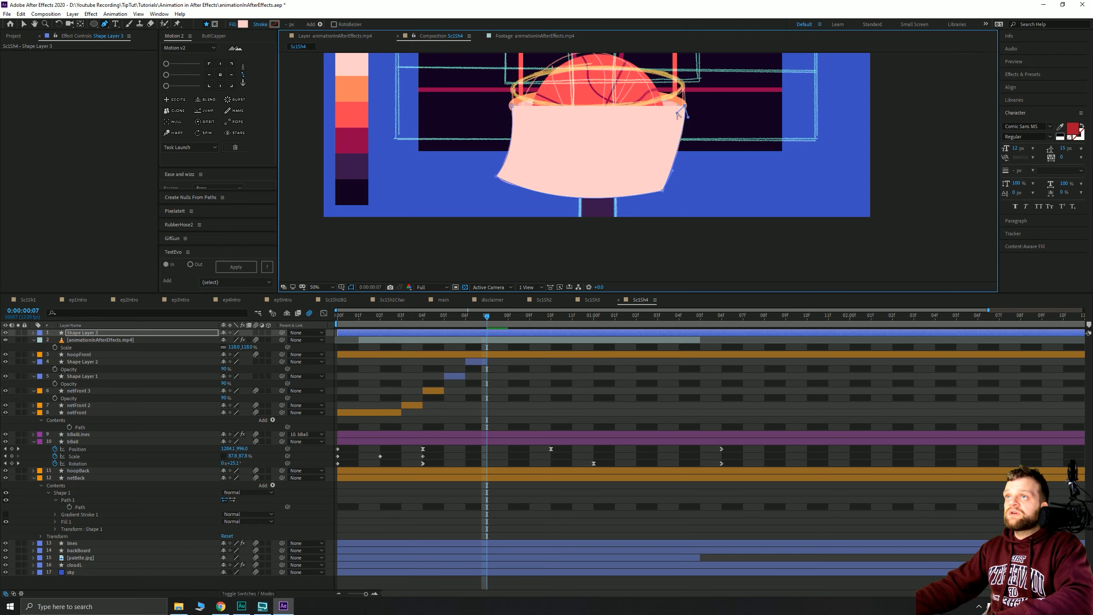
left_click_drag(593, 130, 529, 123)
left_click(512, 106)
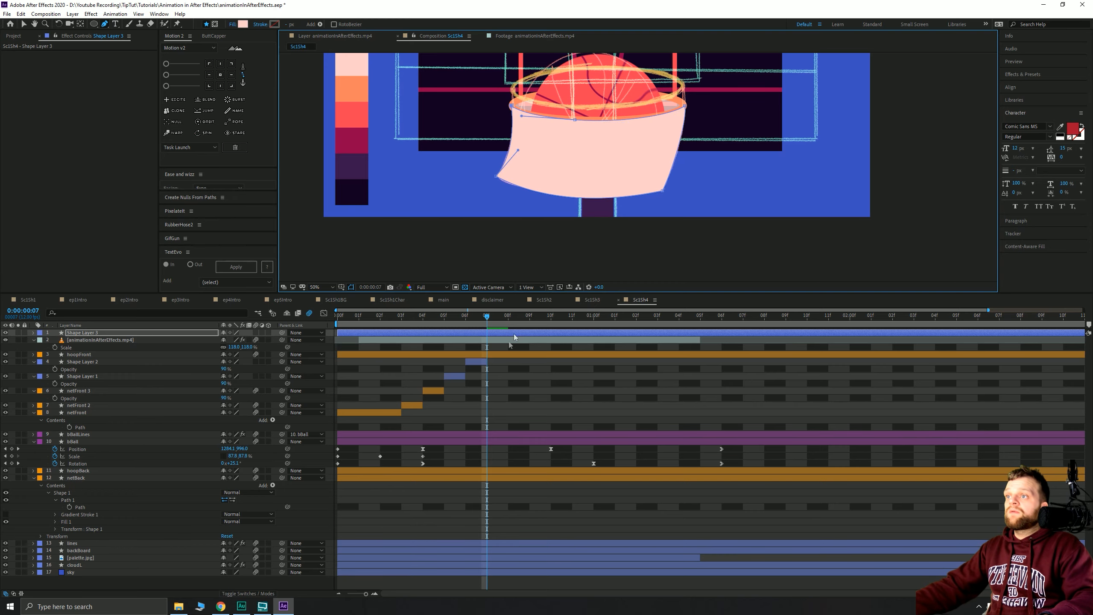
- Trim Shape Layer 3 to frame 07, move it down the stack, and set Opacity to 90%
key("alt+bracketleft")
key("alt+bracketright")
key("ctrl+bracketleft")
key("ctrl+bracketleft")
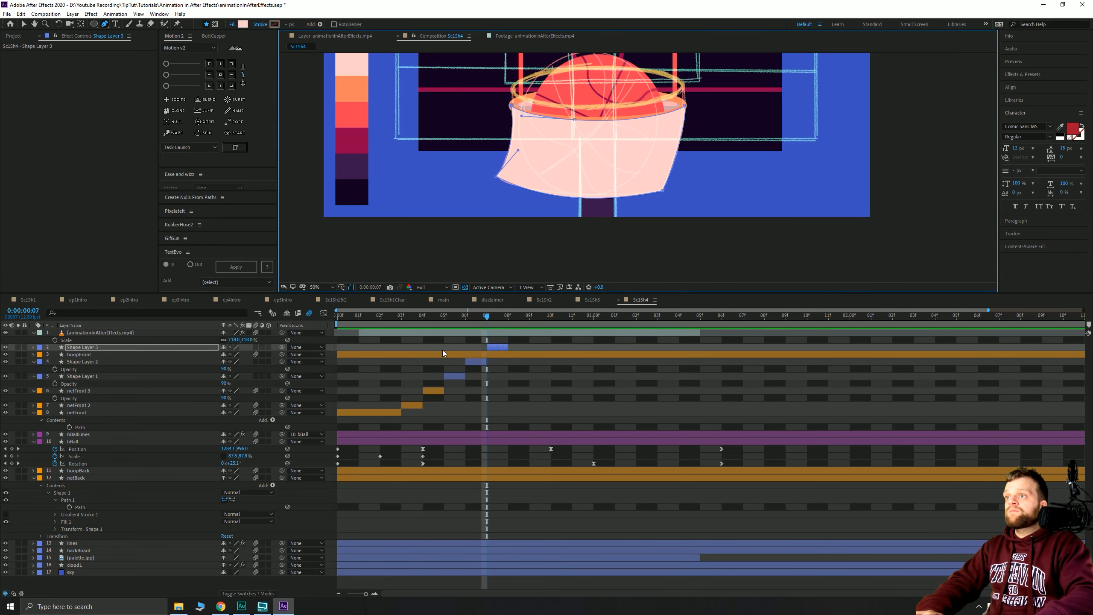
key("t")
left_click(226, 362)
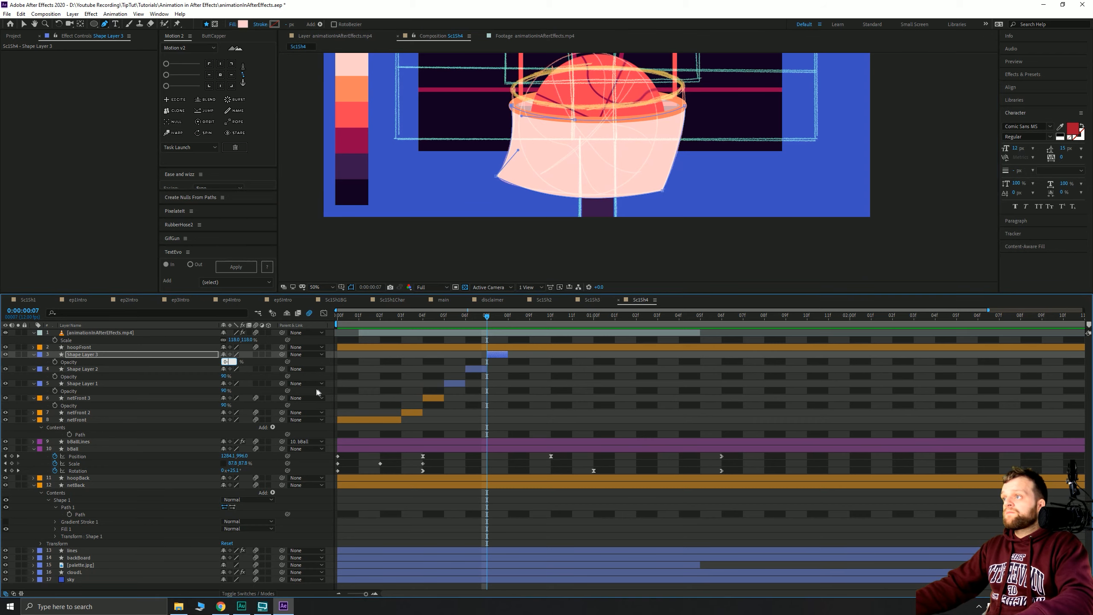
type("0")
key("Return")
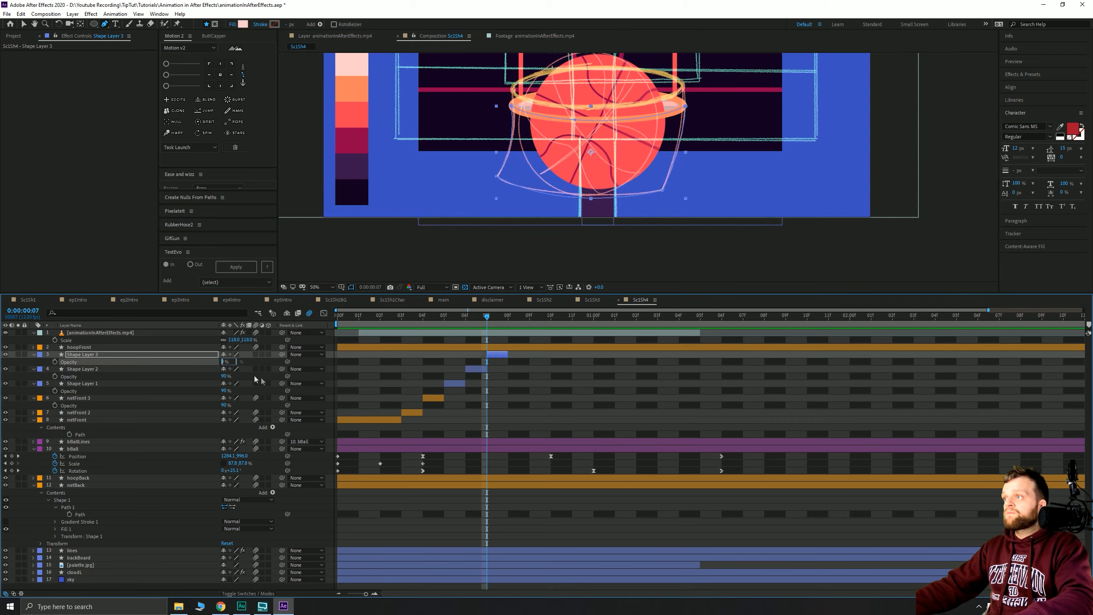
type("90")
key("Return")
- Scrub between frames 07 and 08 to compare, ending on frame 08
left_click(508, 319)
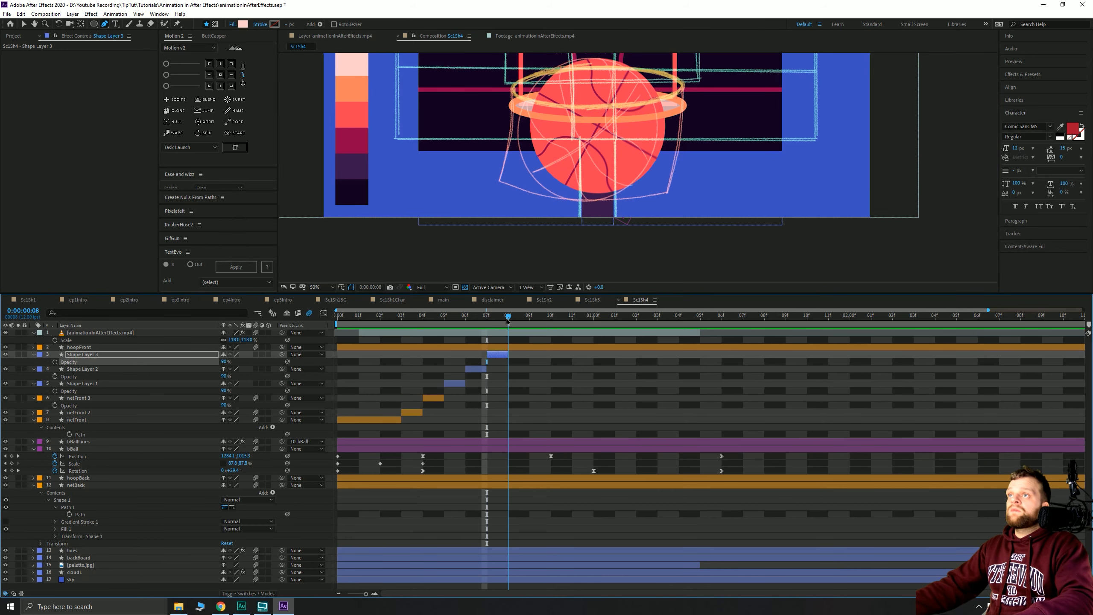
left_click_drag(507, 319, 486, 340)
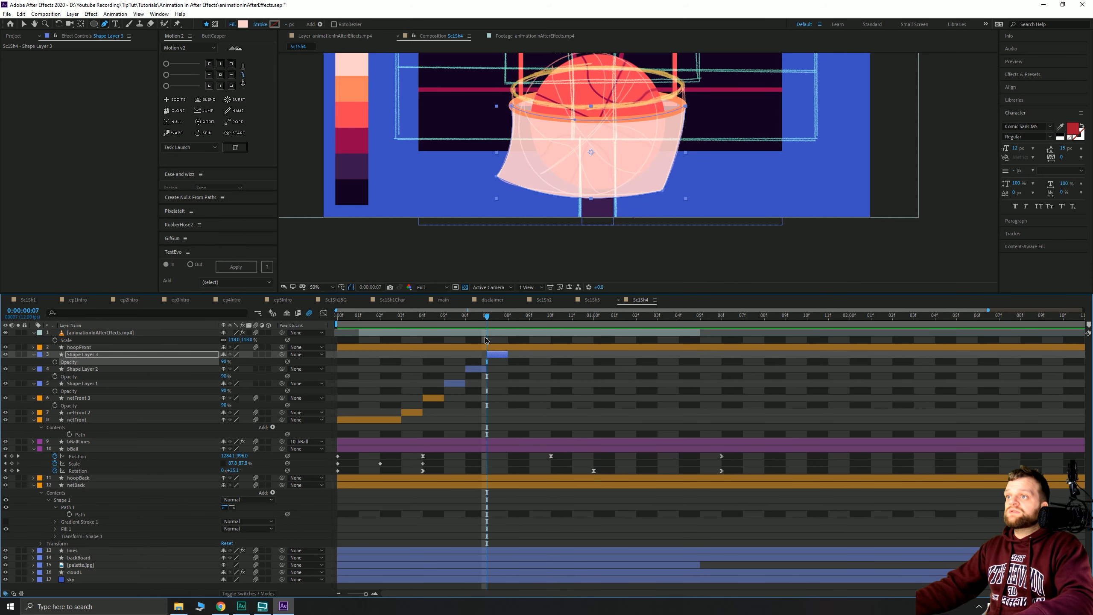
key("Page_Down")
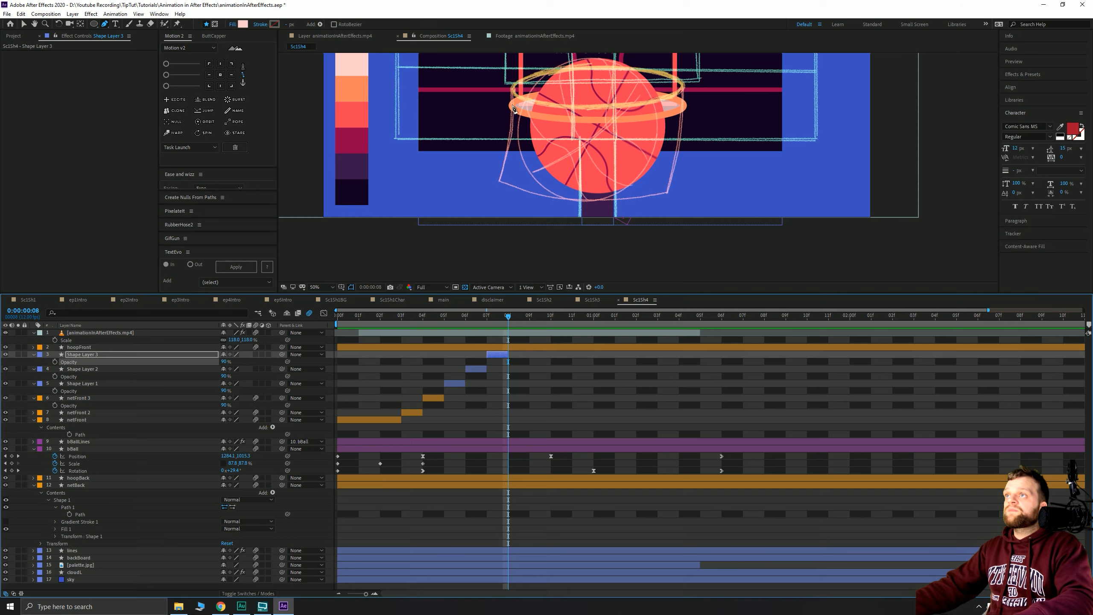
- Draw the frame 08 net shape, curving from the hoop's left edge to its right end
left_click(512, 106)
left_click(498, 181)
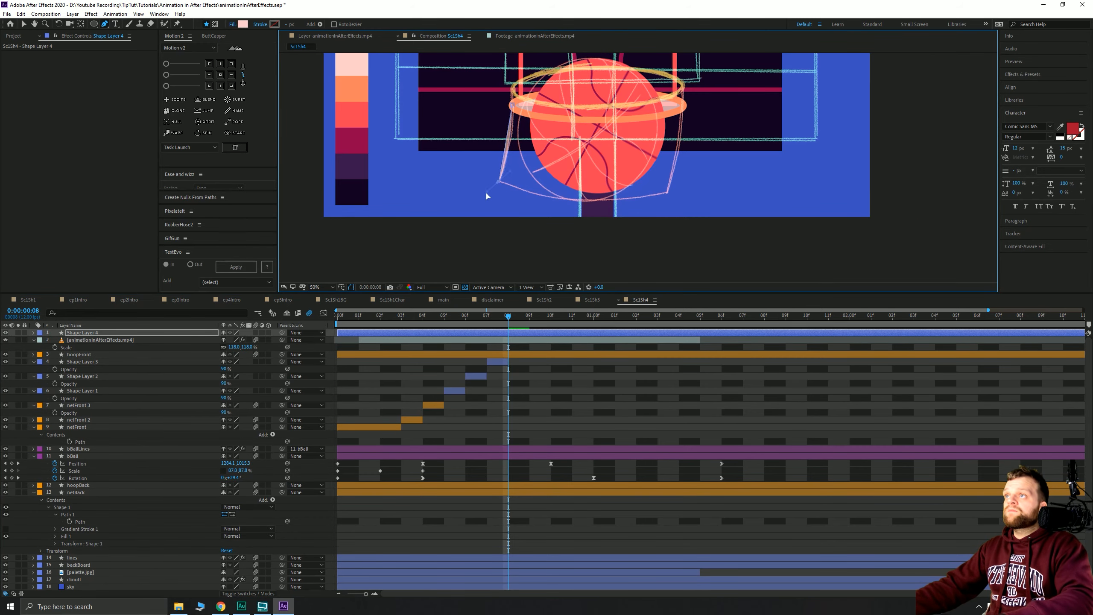
left_click_drag(486, 193, 483, 221)
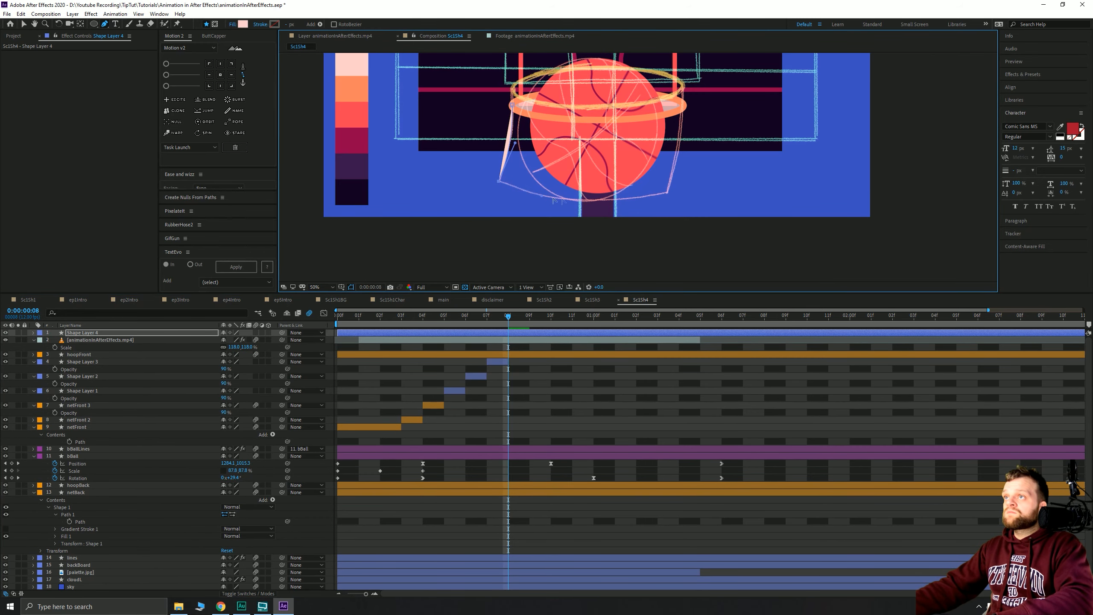
left_click_drag(596, 202, 634, 204)
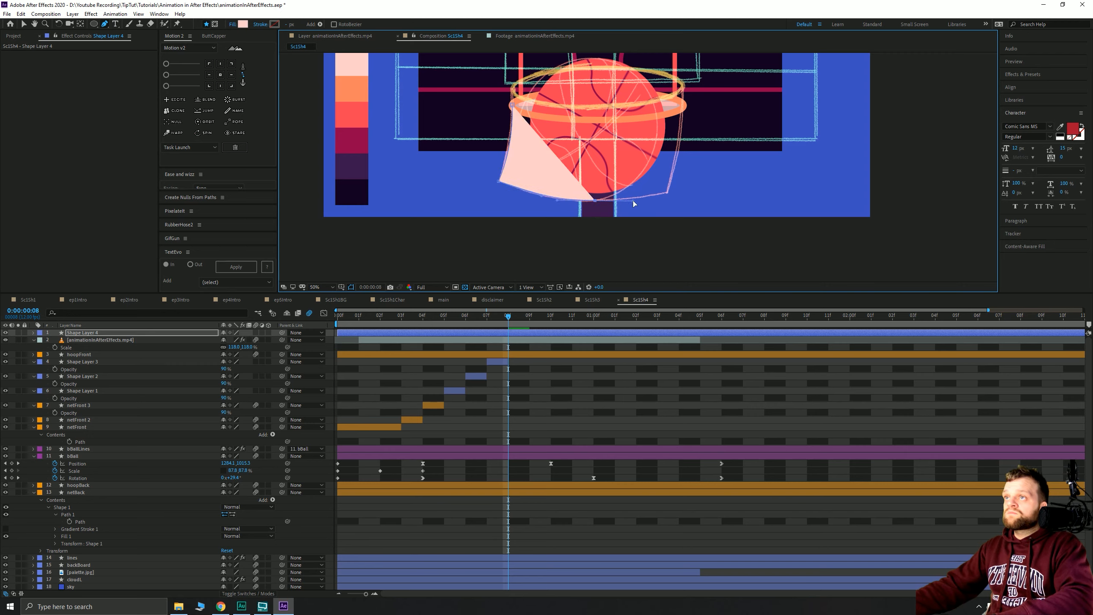
left_click(667, 192)
left_click_drag(684, 106, 684, 71)
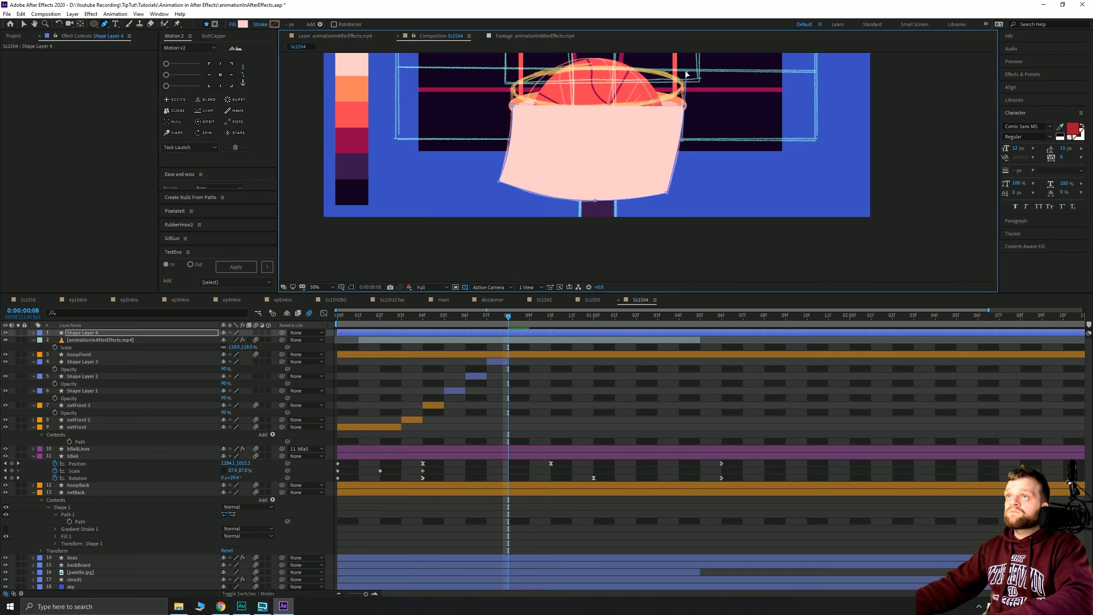
left_click_drag(599, 126, 560, 122)
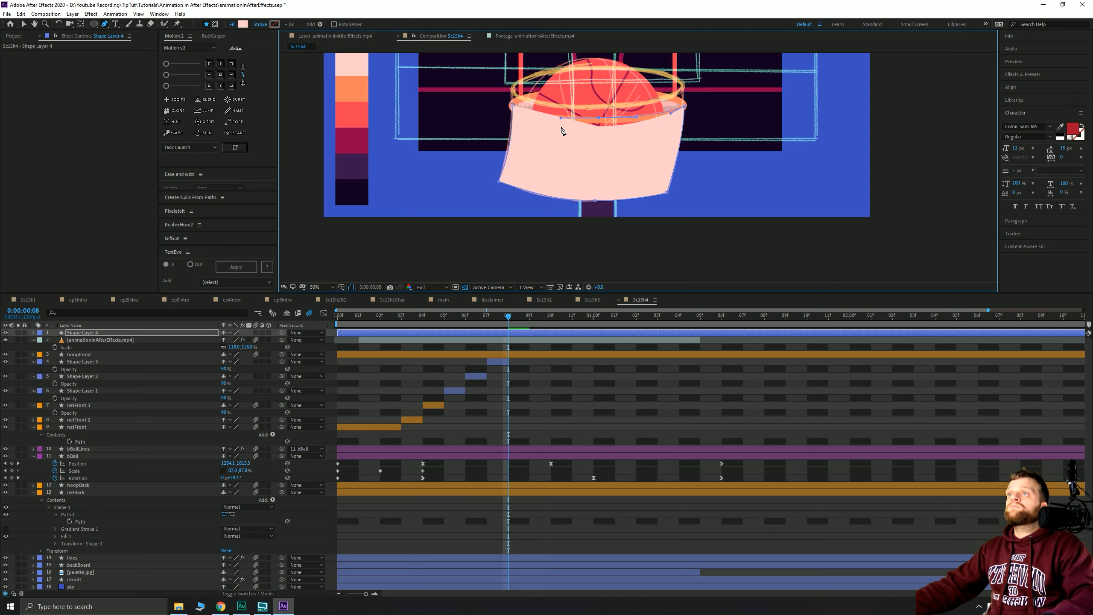
left_click(512, 105)
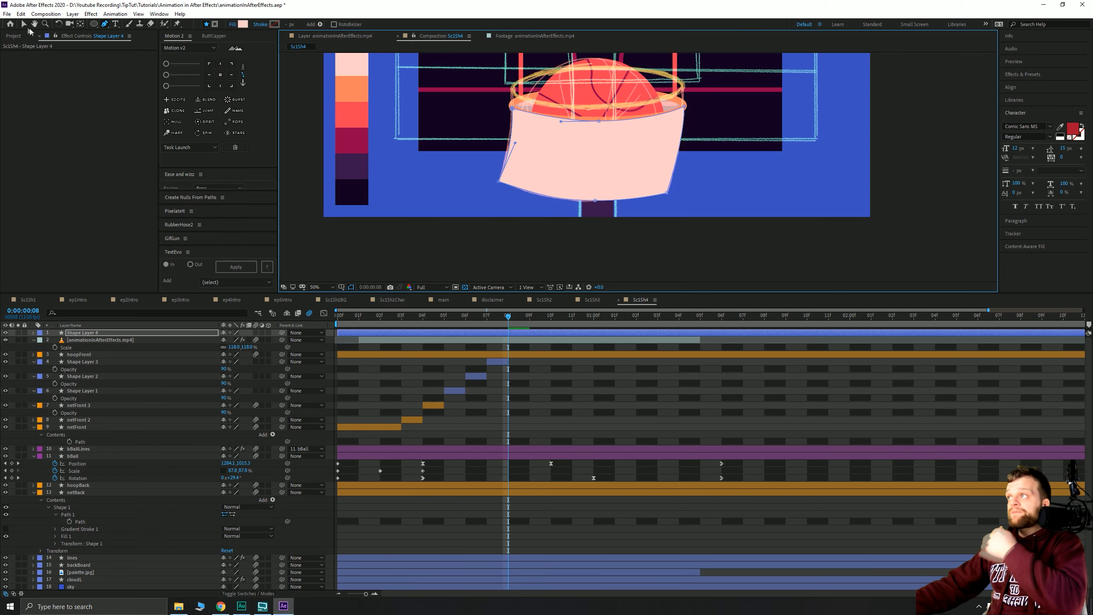
- Trim Shape Layer 4 to frame 08, move it below hoopFront, and set Opacity to 90%
key("v")
key("alt+bracketleft")
key("alt+bracketright")
key("ctrl+bracketleft")
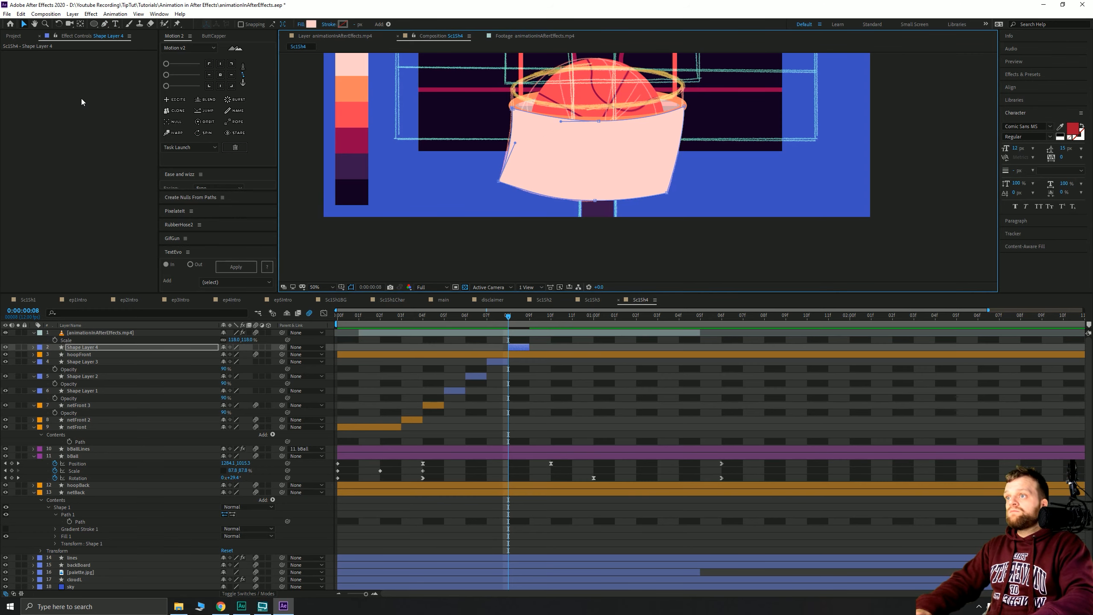
key("ctrl+bracketleft")
key("t")
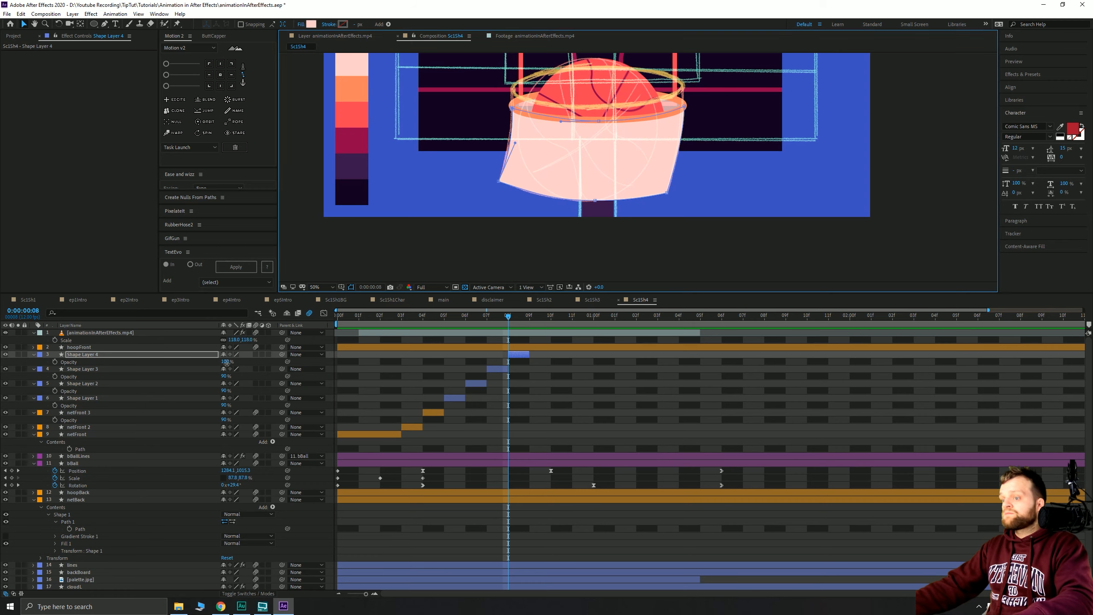
left_click(226, 363)
type("90")
key("Return")
left_click_drag(510, 320, 530, 319)
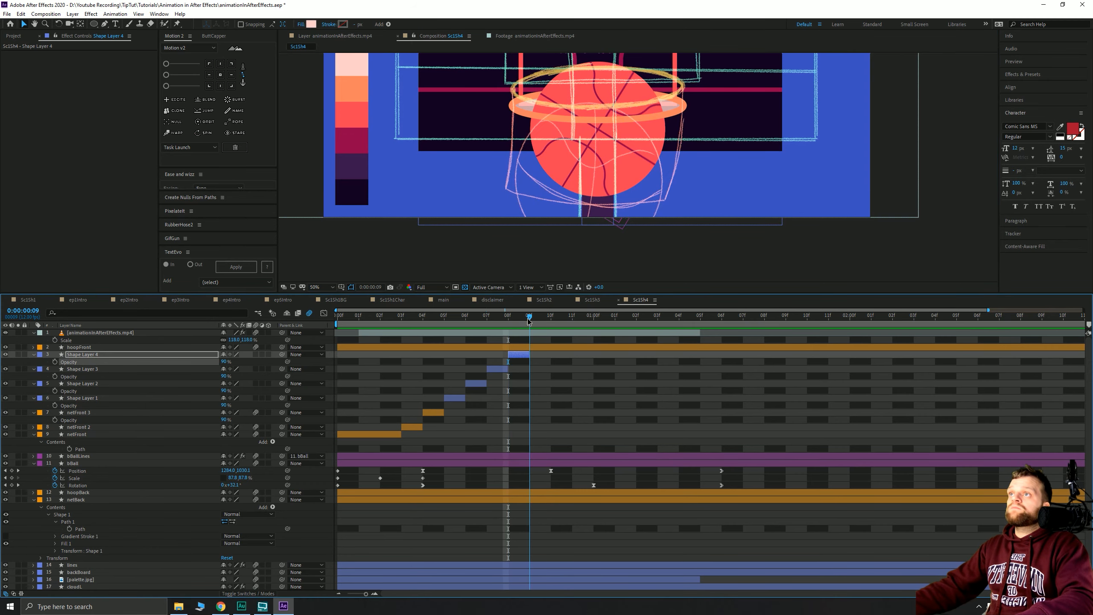
- At frame 09, draw a curved net shape over the hoop with the Pen tool
left_click(104, 24)
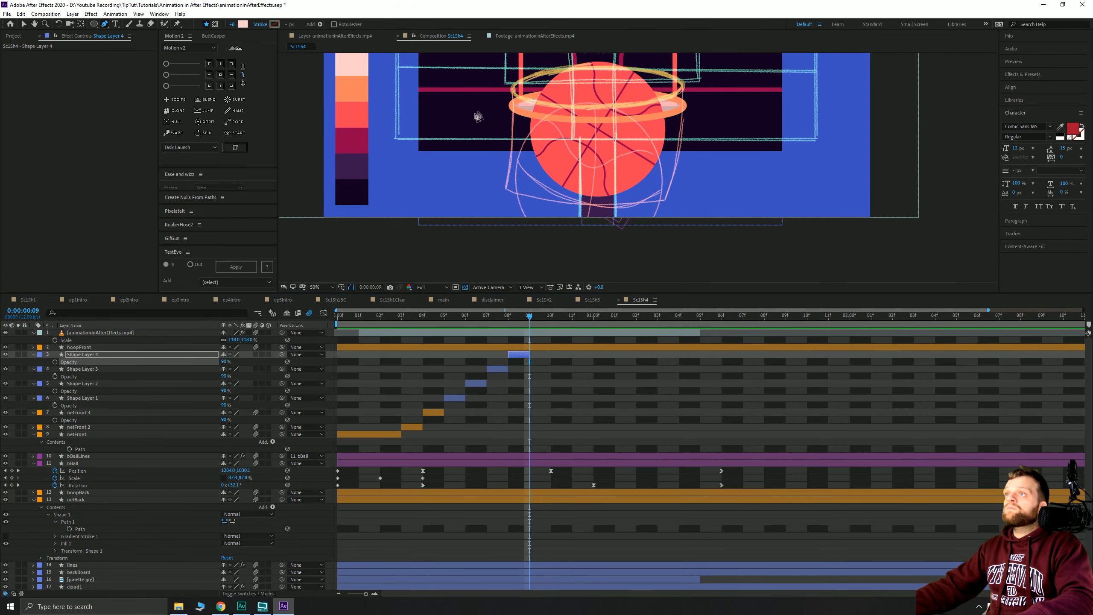
left_click(512, 105)
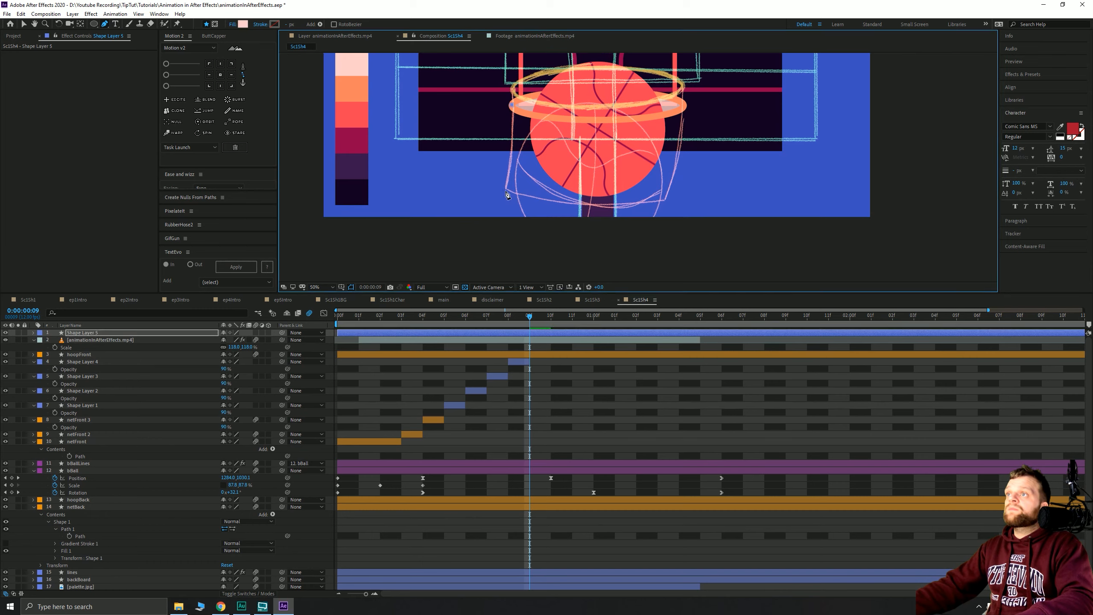
left_click_drag(521, 212, 527, 200)
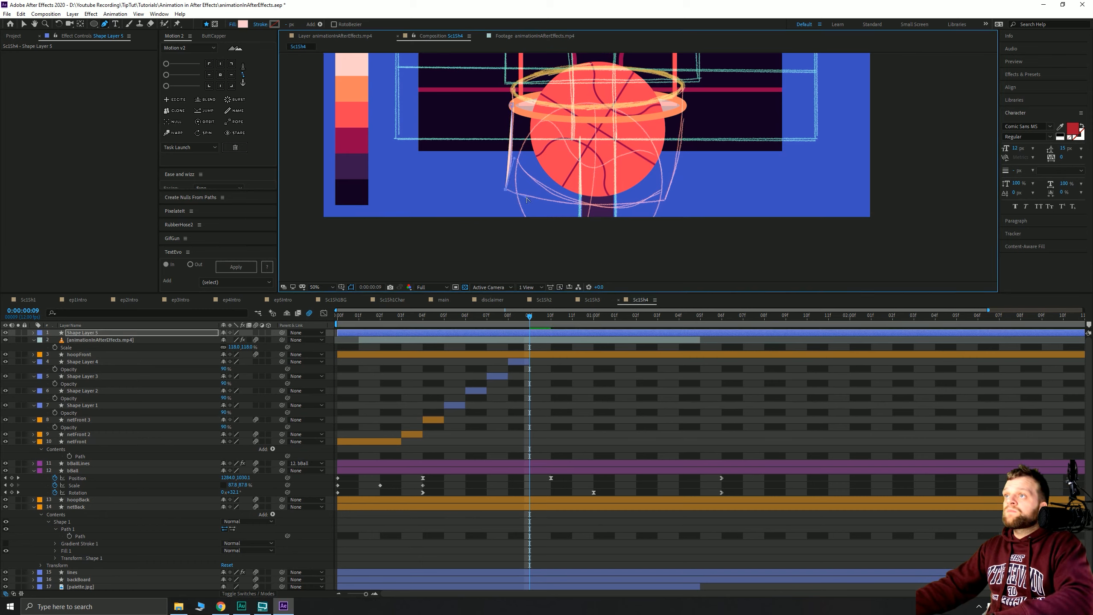
left_click(666, 202)
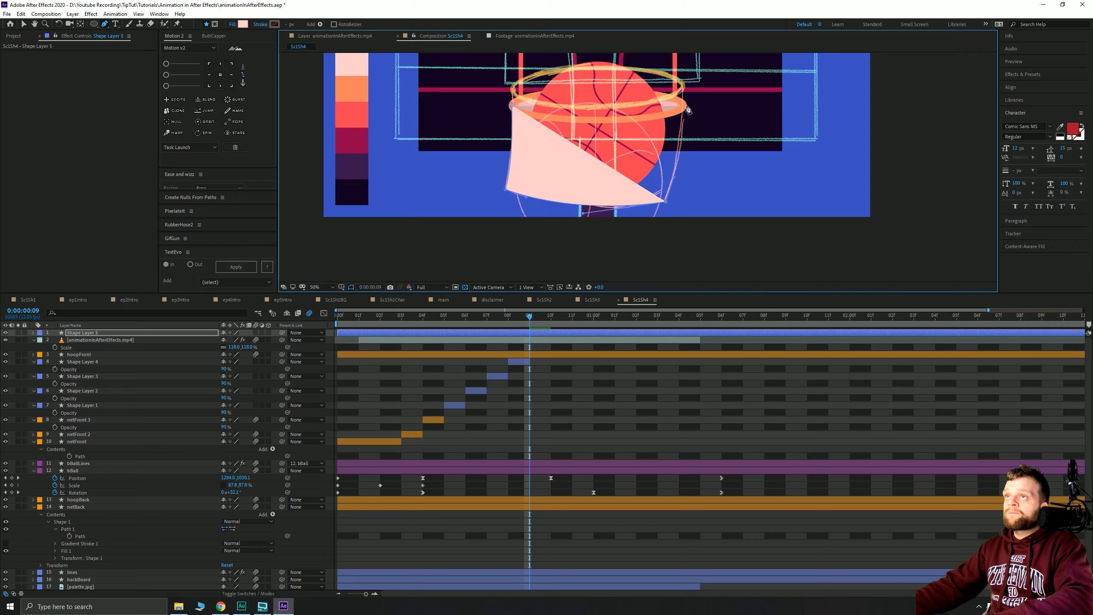
left_click_drag(685, 105, 685, 96)
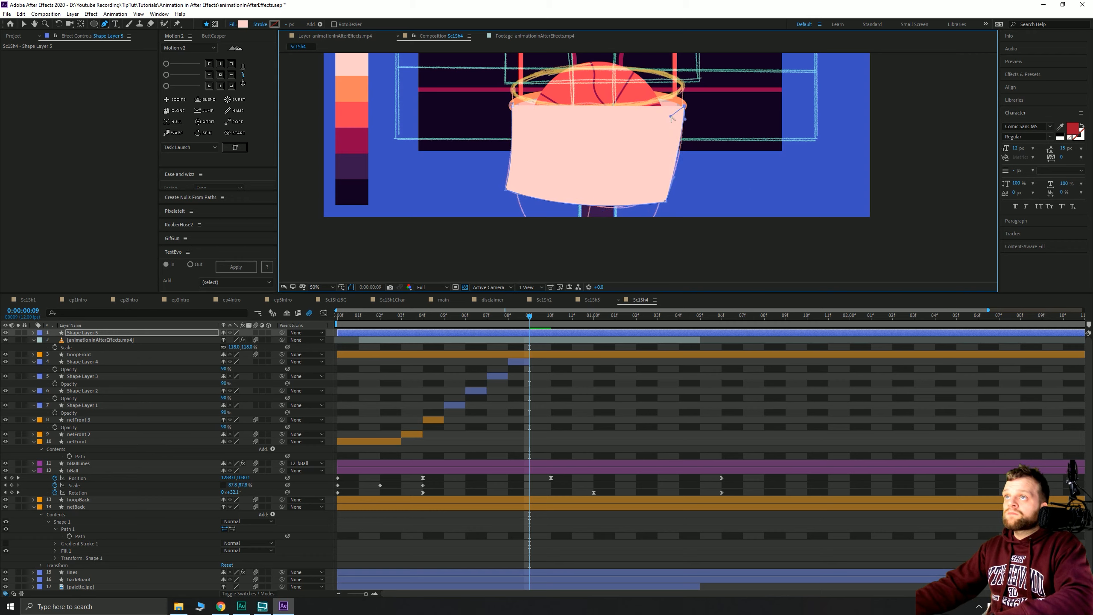
left_click_drag(597, 125, 515, 158)
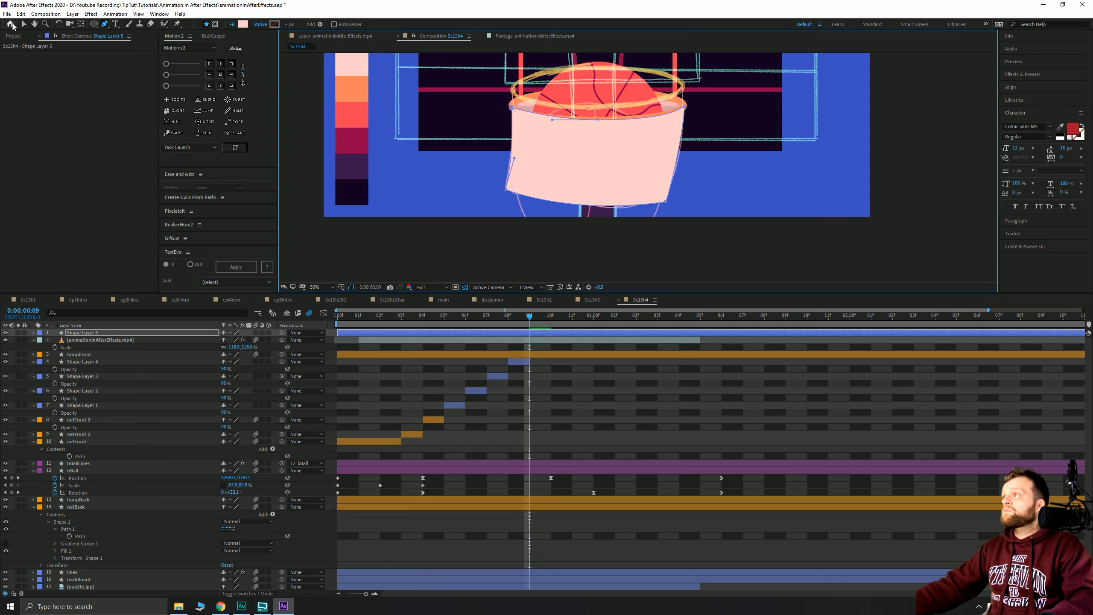
- Trim Shape Layer 5 to frame 09, move it below hoopFront, and set Opacity to 90%
left_click(24, 25)
key("alt+[")
key("alt+]")
key("ctrl+[")
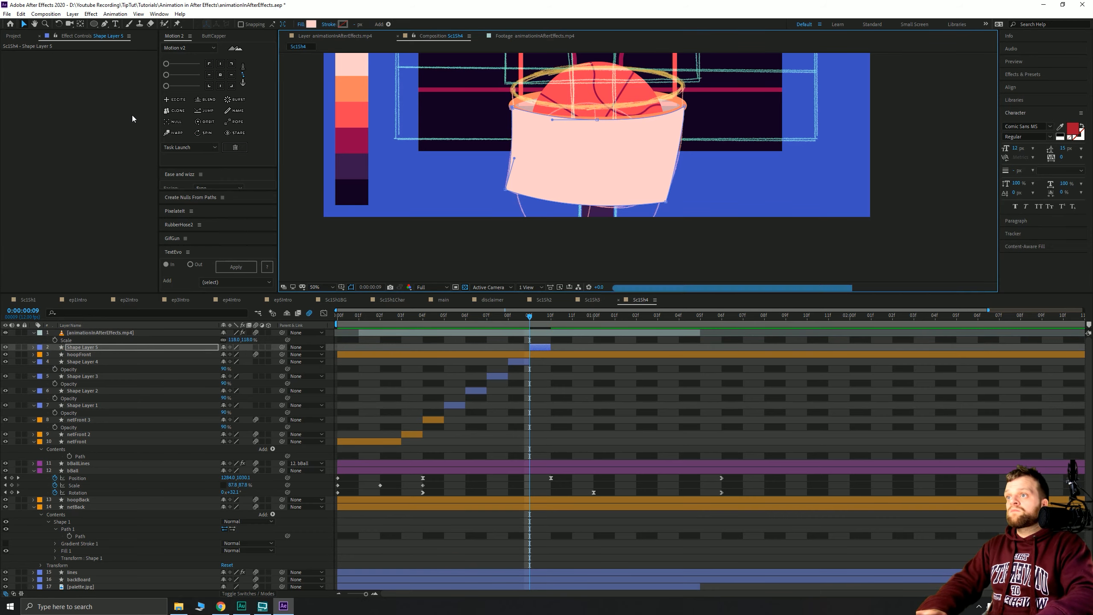
key("ctrl+[")
key("t")
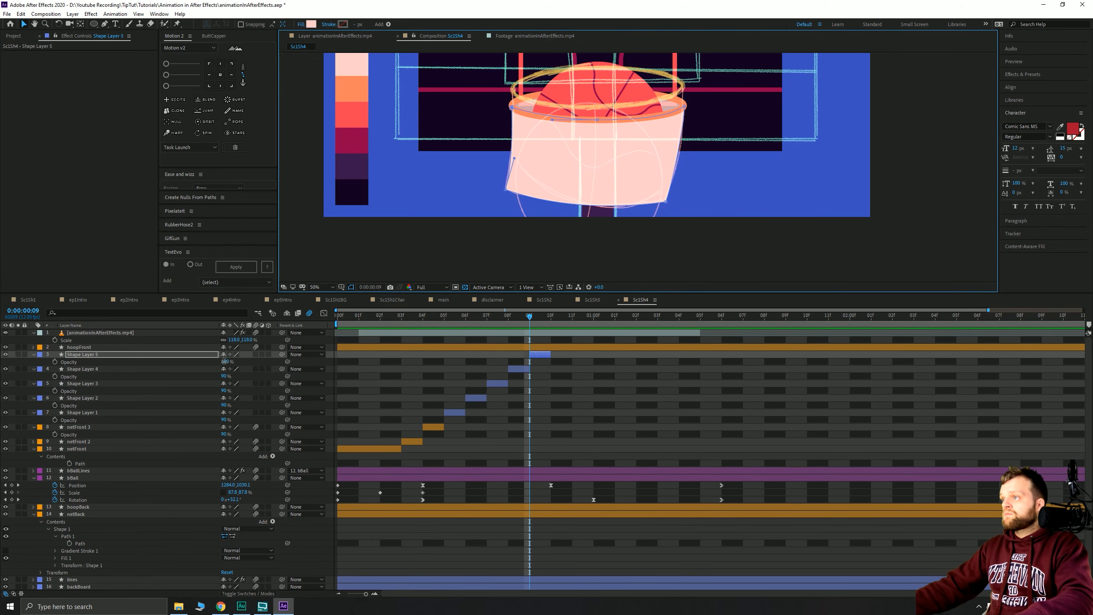
left_click(224, 361)
type("90")
key("Return")
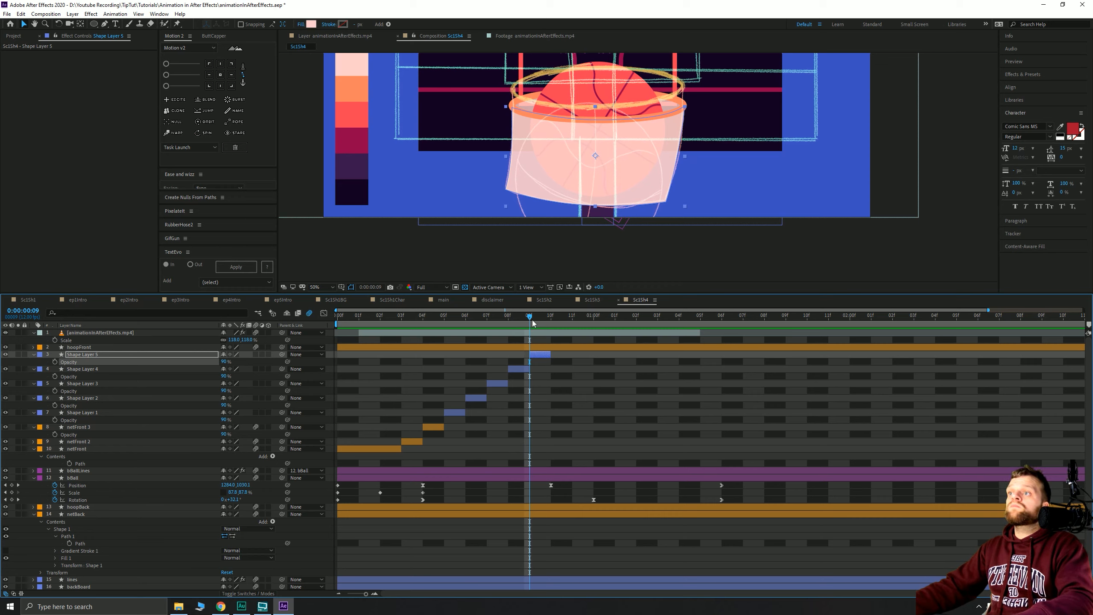
- Play the animation from the start, then go to frame 03 to inspect the net
left_click_drag(532, 320, 350, 340)
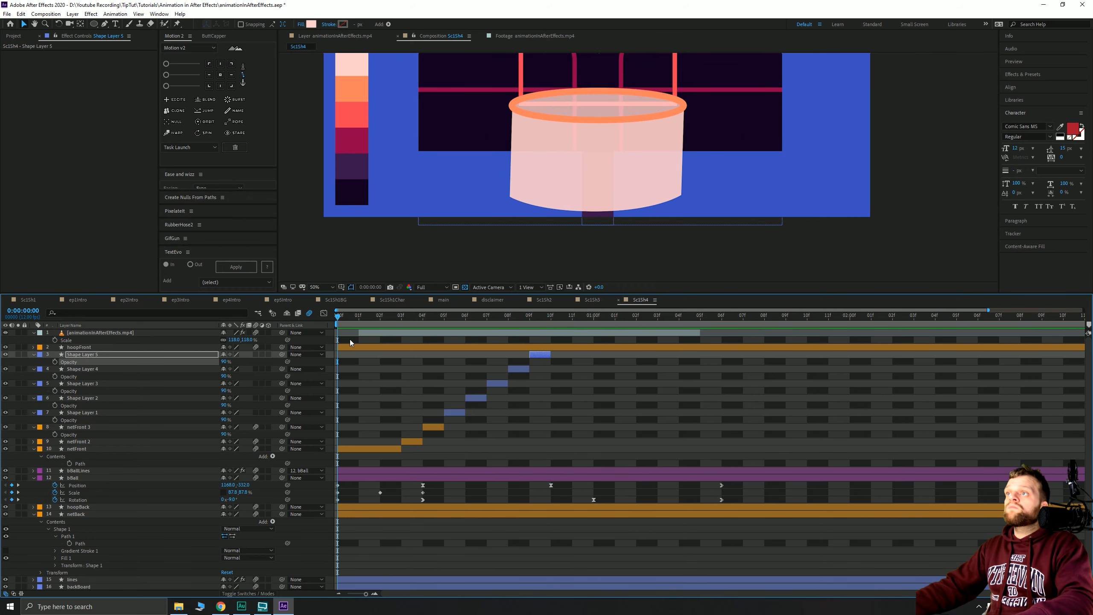
key("space")
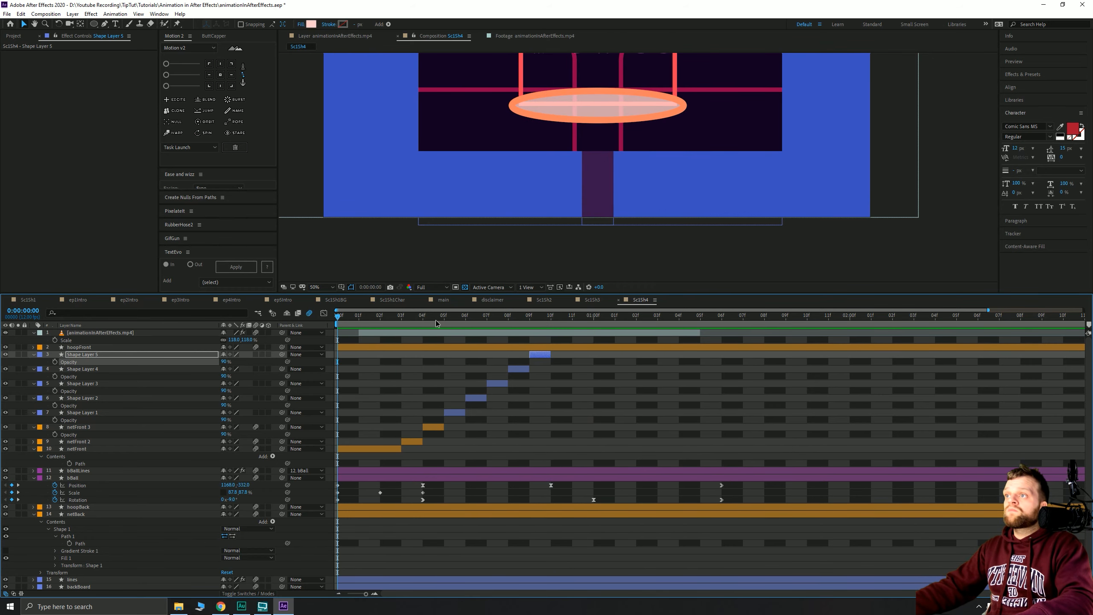
left_click_drag(435, 319, 431, 325)
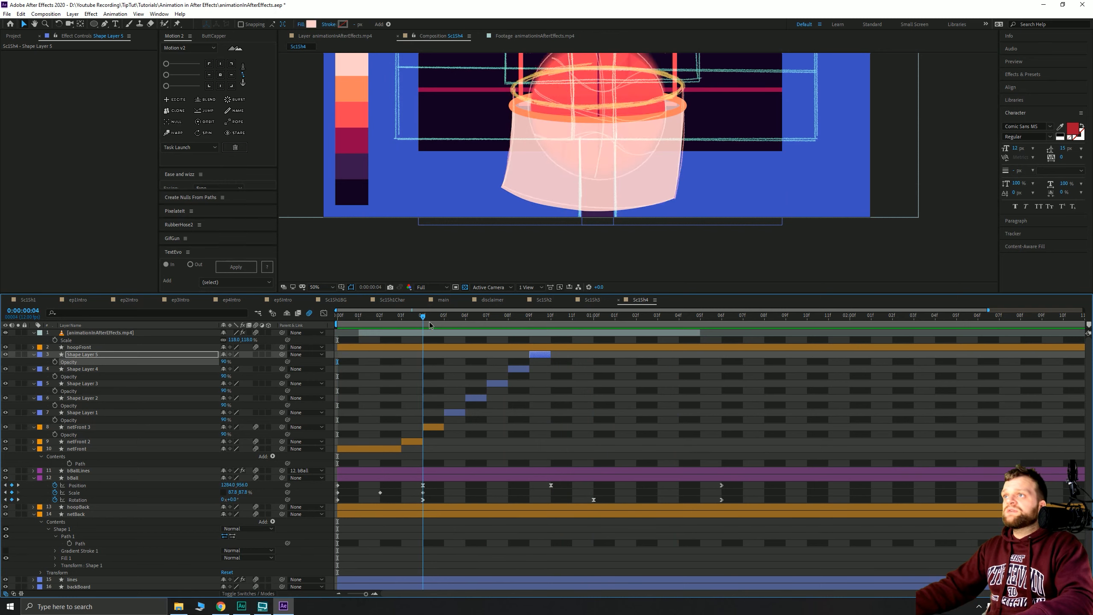
key("Page_Up")
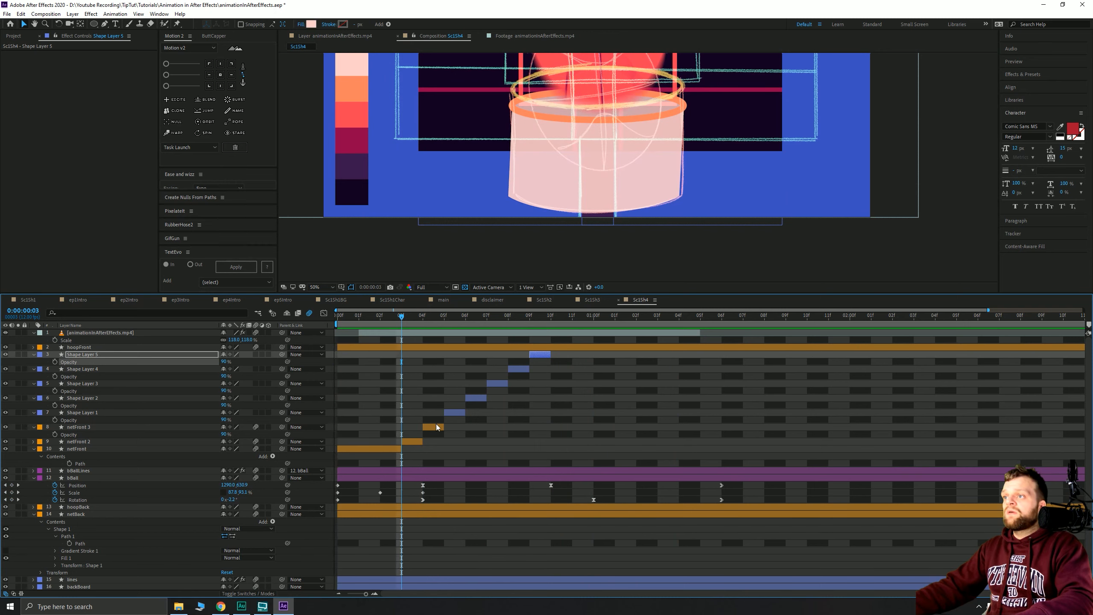
- Delete netFront 3, extend netFront 2 by one frame, and extend netFront to frame 4
left_click(438, 426)
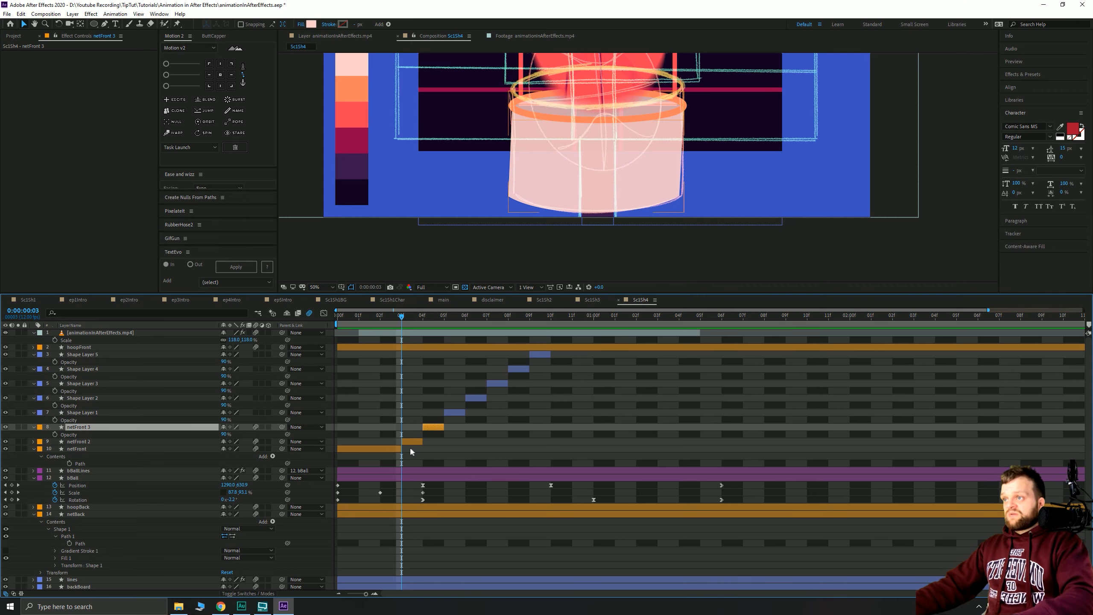
key("Delete")
left_click_drag(422, 428, 433, 426)
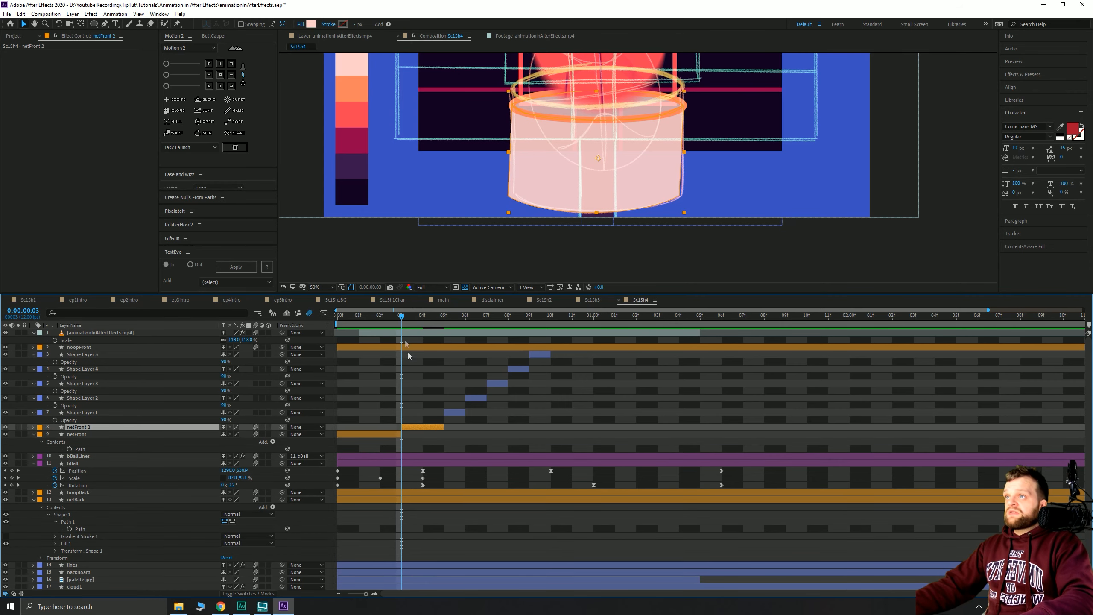
left_click_drag(404, 318, 380, 319)
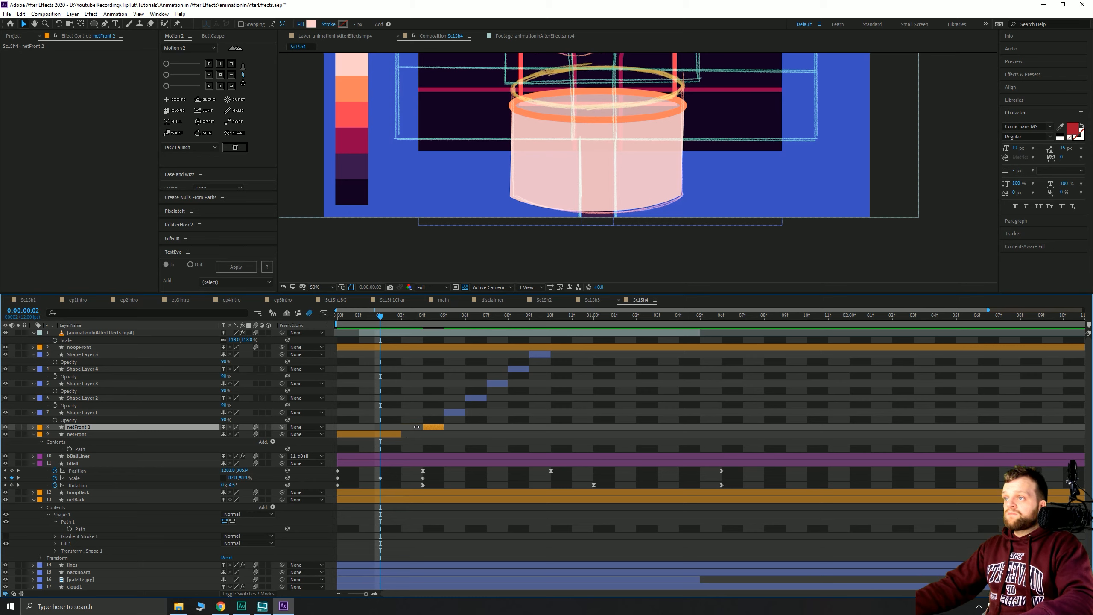
left_click_drag(401, 434, 416, 434)
- Preview the early frames, then move to frame 10, where no net is drawn
mouse_move(382, 320)
left_mouse_down()
mouse_move(480, 322)
mouse_move(367, 331)
left_mouse_up()
key("space")
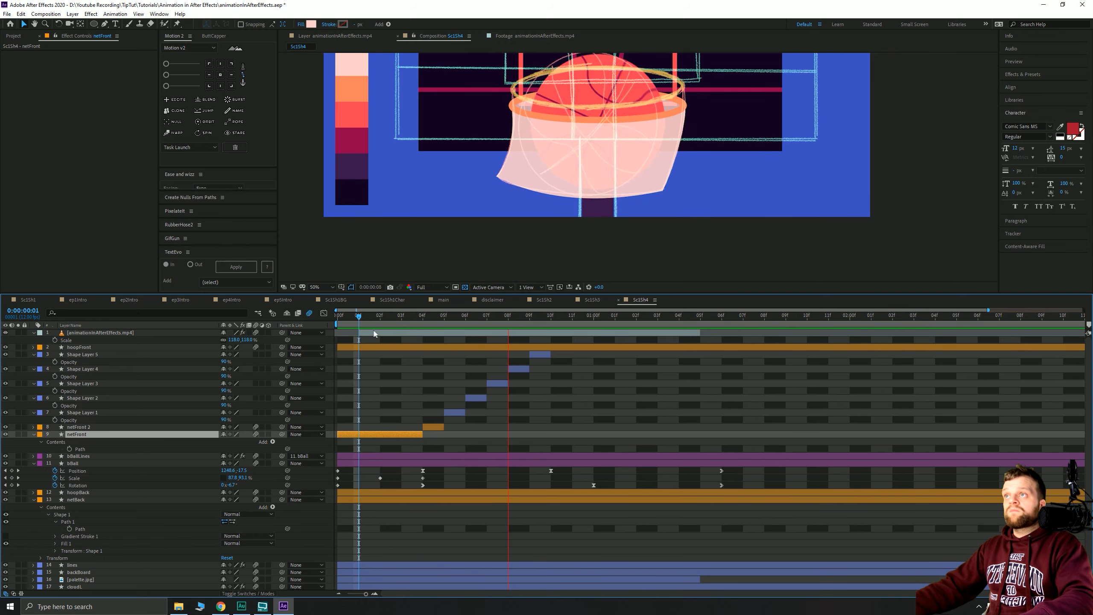
left_click_drag(538, 325, 549, 325)
left_click(106, 24)
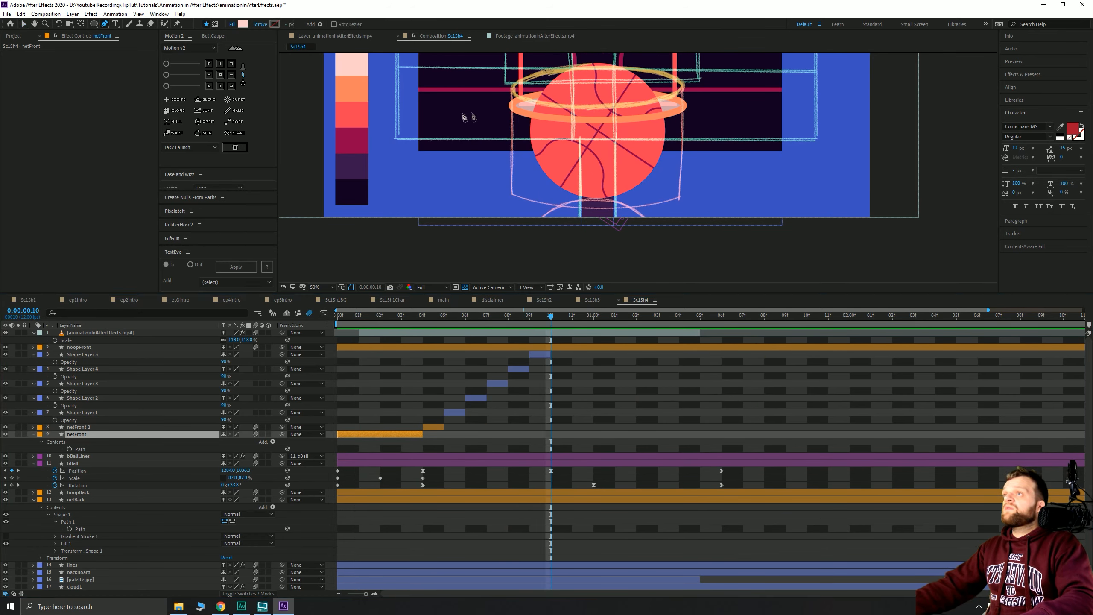
- Trace a closed net outline from the hoop's left edge, curving the bottom and rim centre
left_click(512, 105)
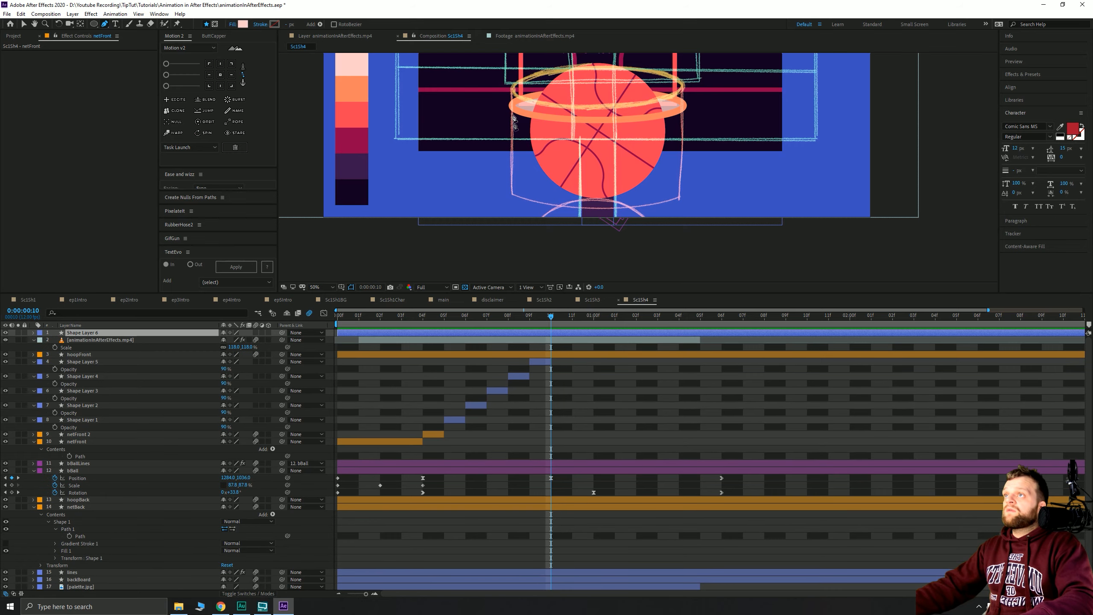
left_click(512, 198)
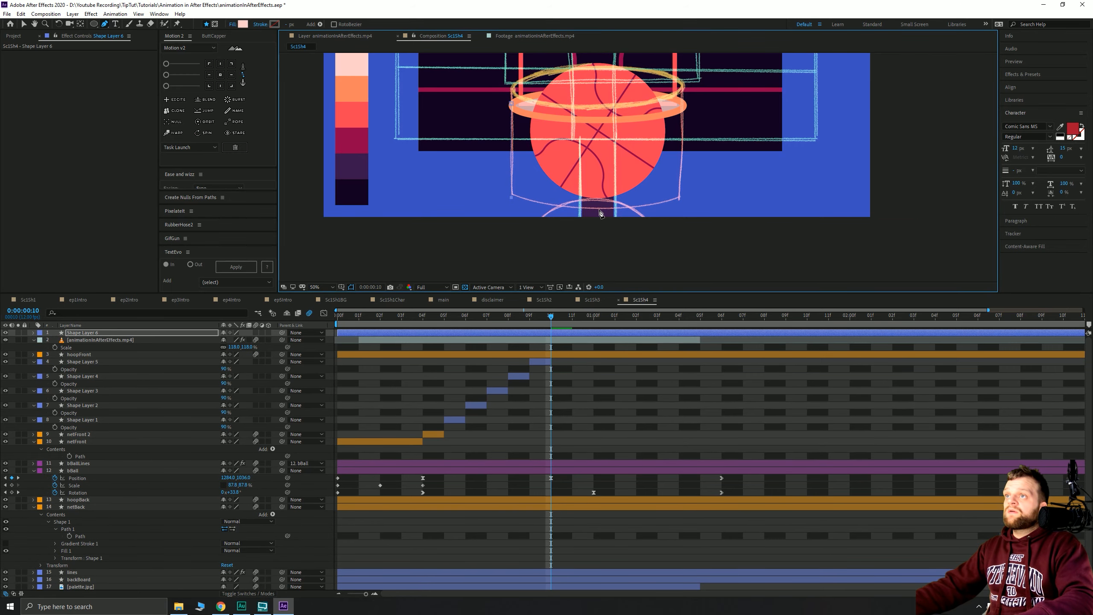
left_click(600, 210)
left_click_drag(623, 214, 651, 207)
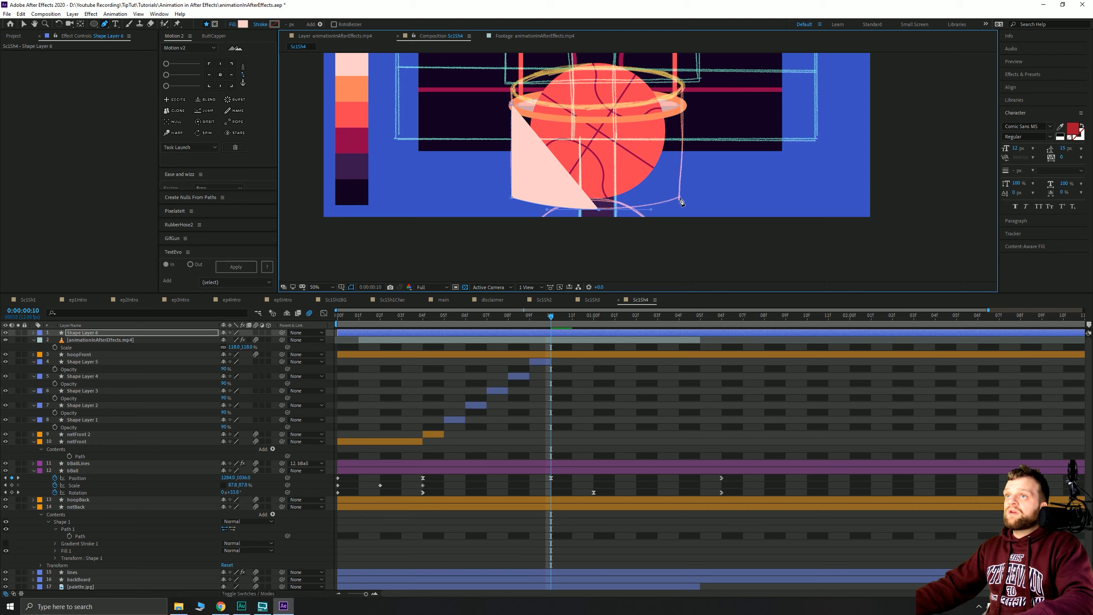
left_click(680, 105)
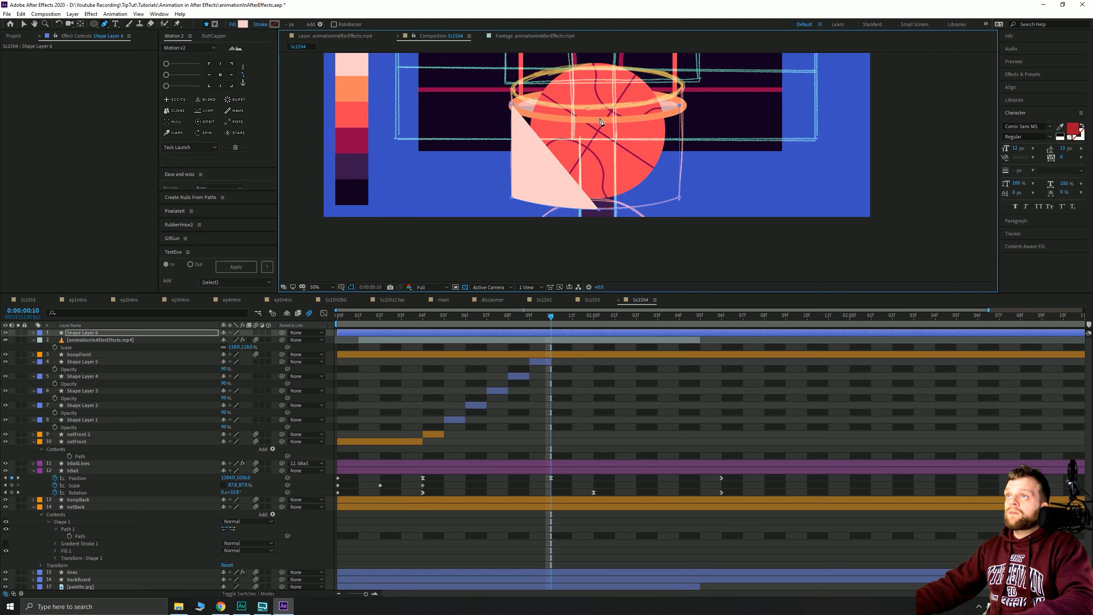
left_click_drag(598, 120, 511, 124)
left_click(511, 104)
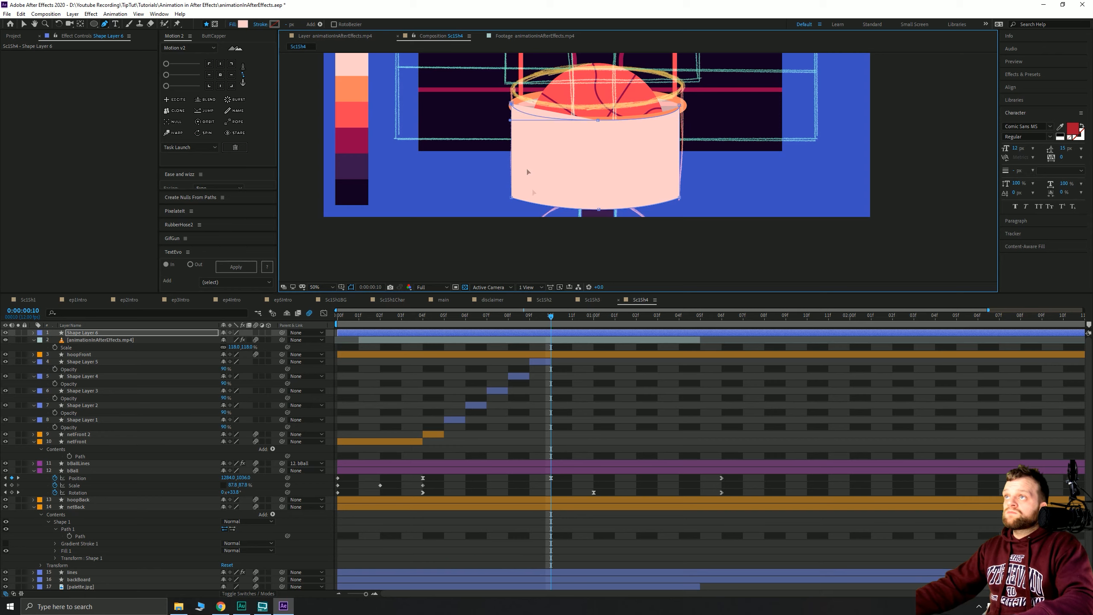
- Trim Shape Layer 6 to frame 10, place it below hoopFront at 90% opacity, then go to frame 11
key("alt+bracketleft")
key("alt+bracketright")
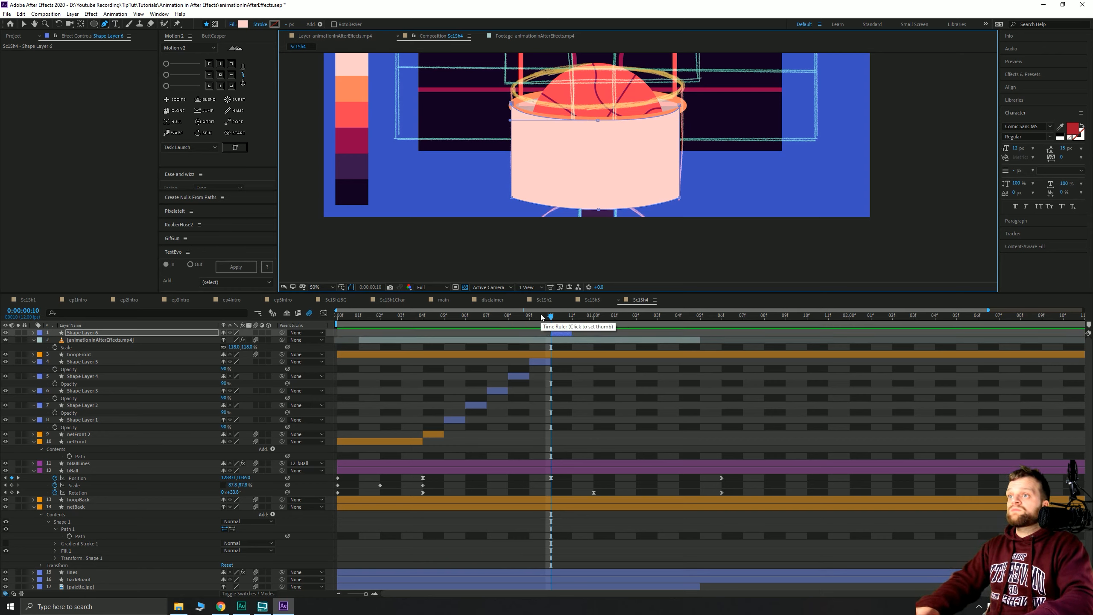
key("ctrl+bracketleft")
key("ctrl+bracketleft")
key("t")
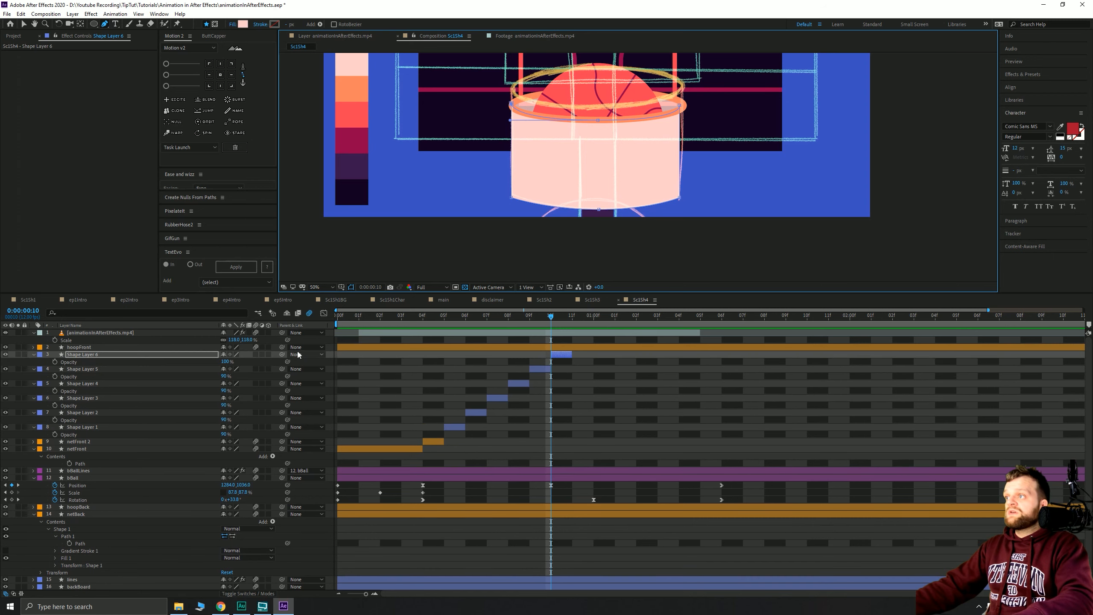
left_click(226, 362)
type("90")
key("Return")
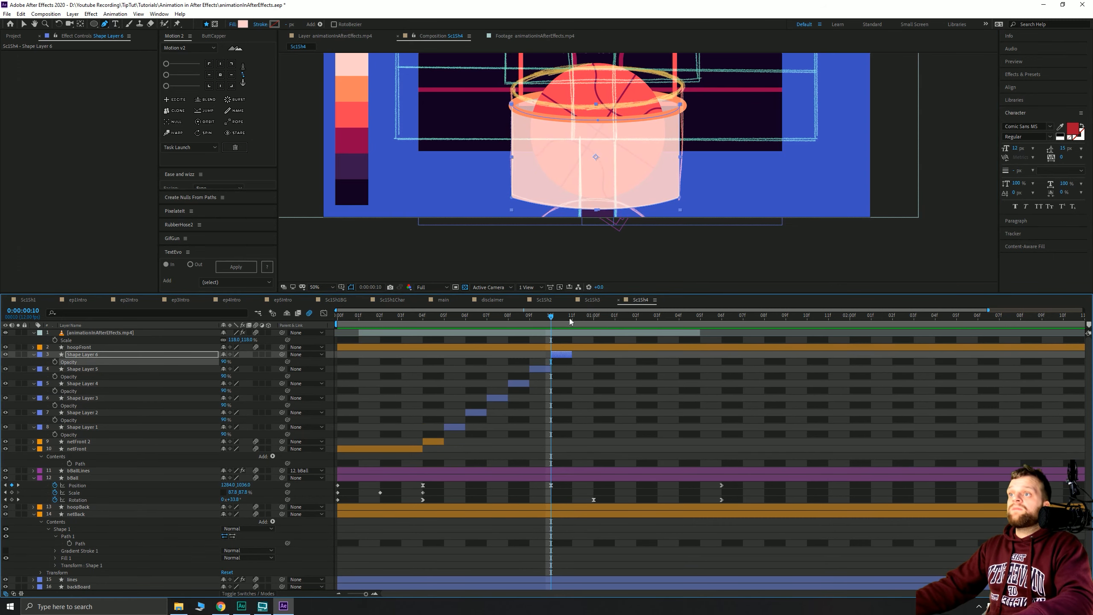
left_click(571, 318)
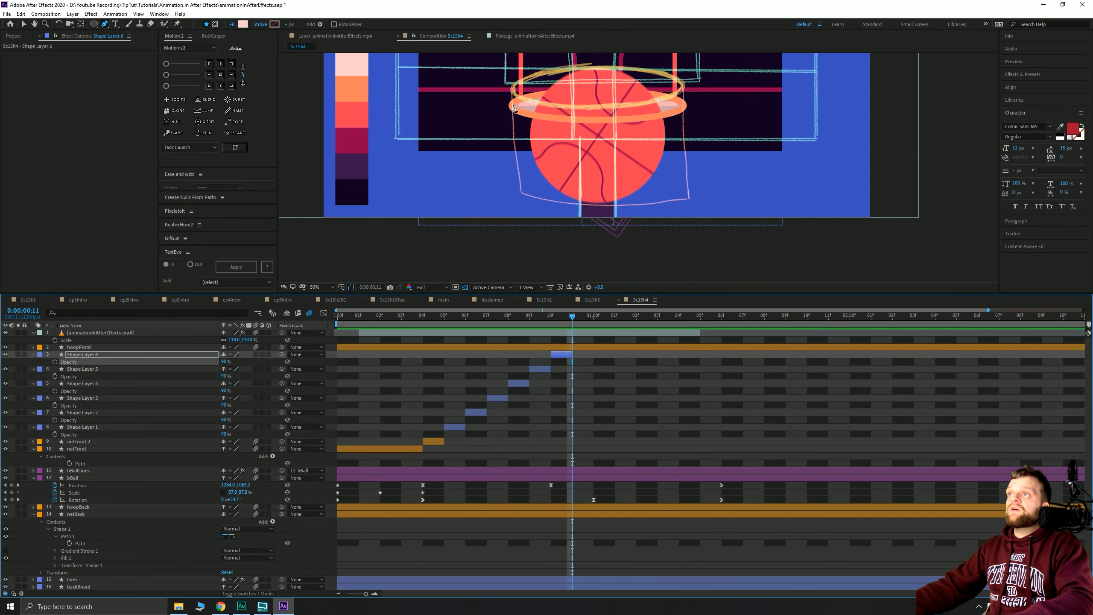
- Trace the frame 11 net outline with curved lower corners and rim centre
left_click(512, 105)
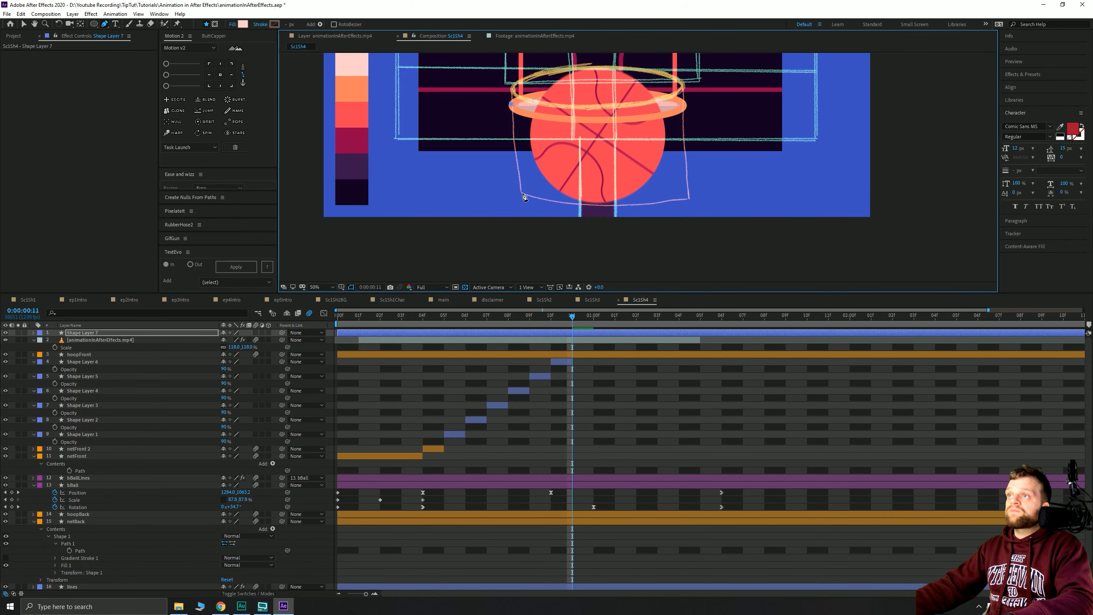
mouse_move(522, 193)
left_mouse_down()
mouse_move(530, 216)
mouse_move(541, 199)
left_mouse_up()
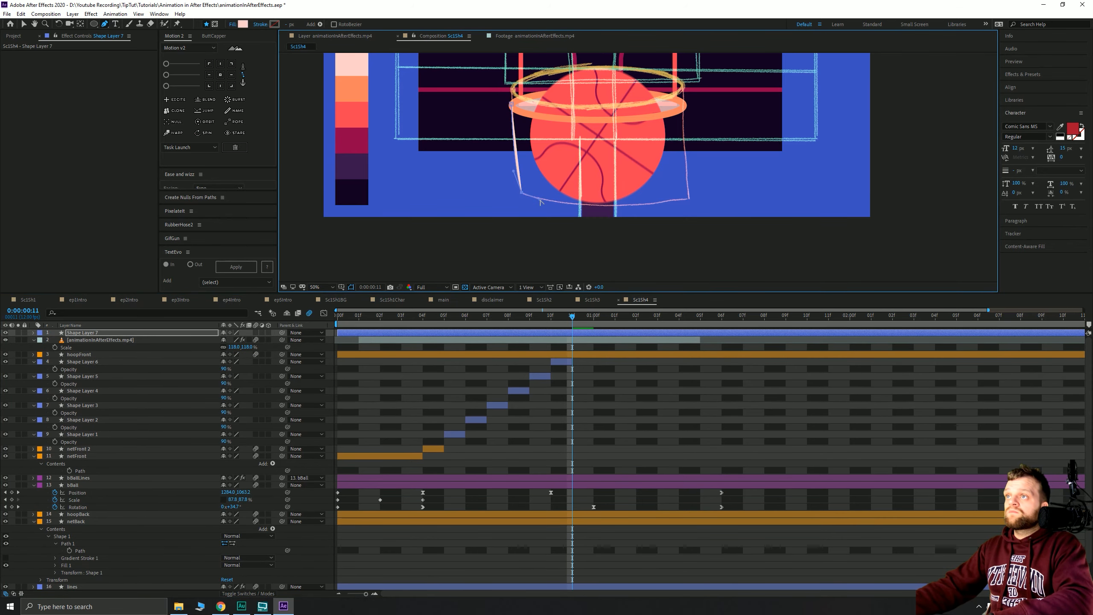
mouse_move(689, 198)
left_mouse_down()
mouse_move(786, 178)
mouse_move(689, 181)
left_mouse_up()
left_click(685, 106)
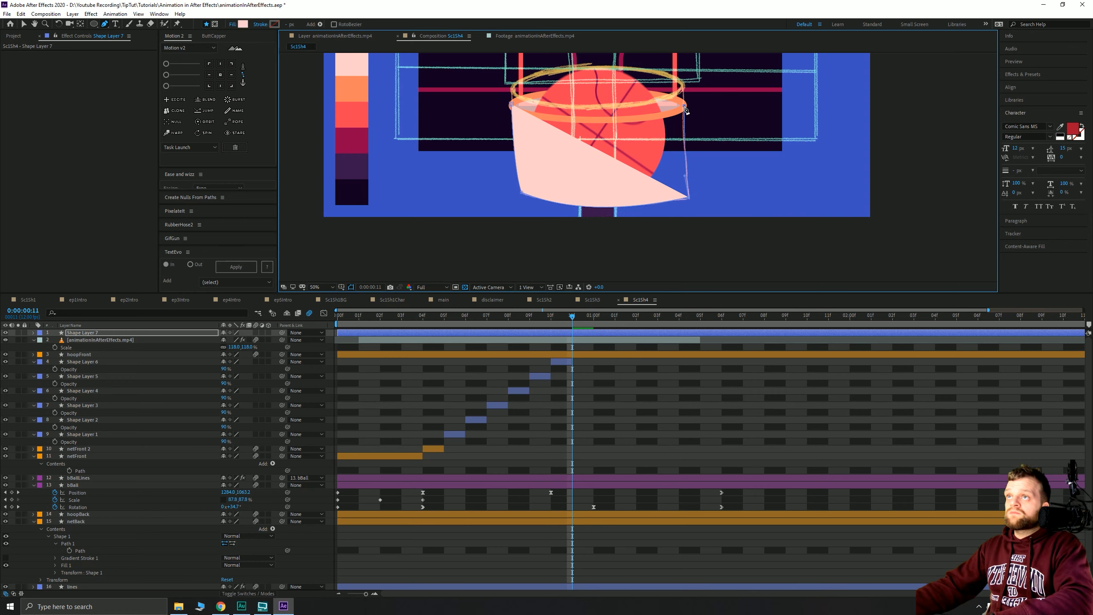
left_click_drag(596, 121, 527, 121)
left_click(512, 104)
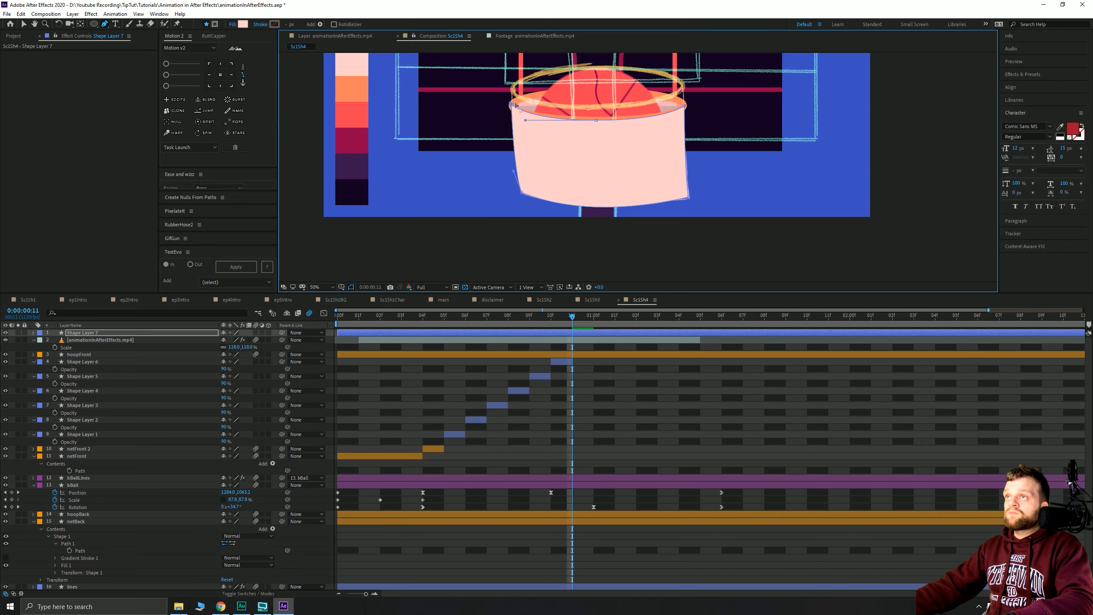
- Trim Shape Layer 7 to frame 11, place it below hoopFront at 90% opacity, then go to 1:00
key("alt+bracketleft")
key("alt+bracketright")
key("ctrl+bracketleft")
key("ctrl+bracketleft")
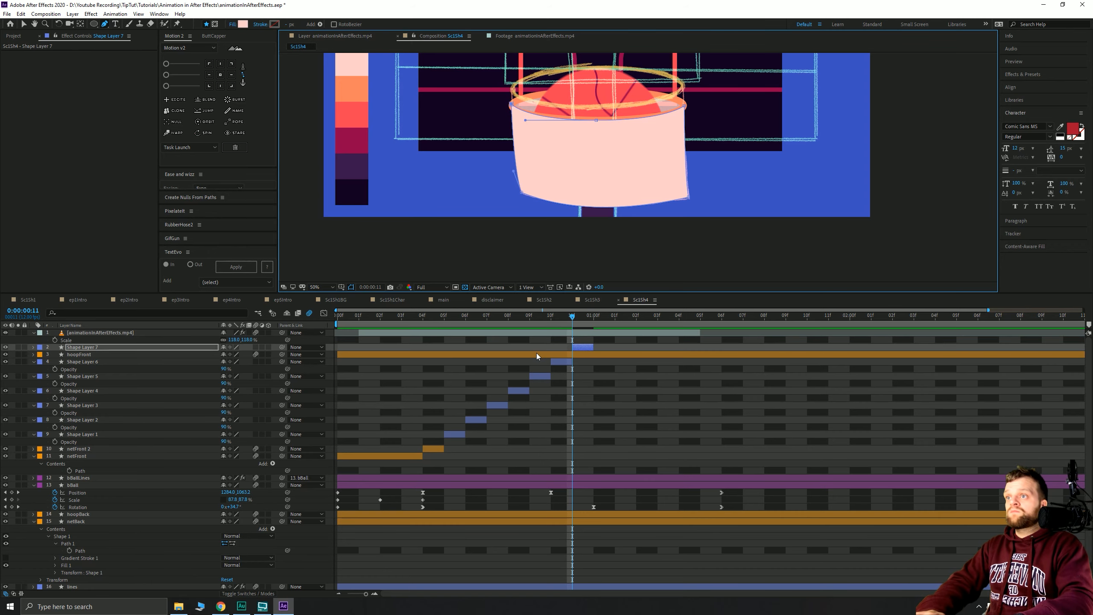
key("t")
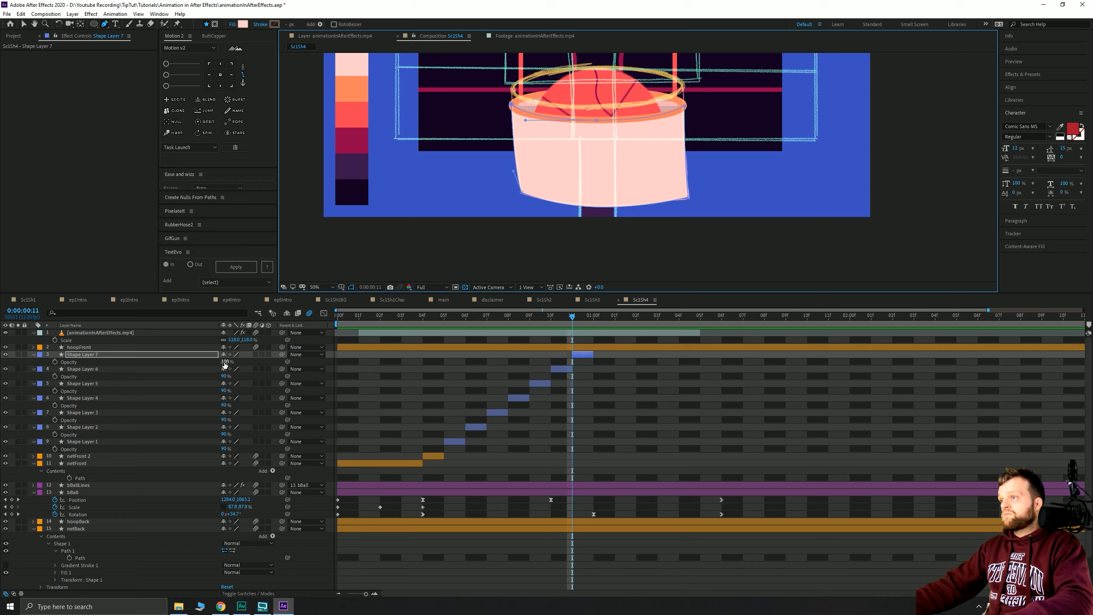
left_click(228, 362)
key("Return")
left_click(589, 319)
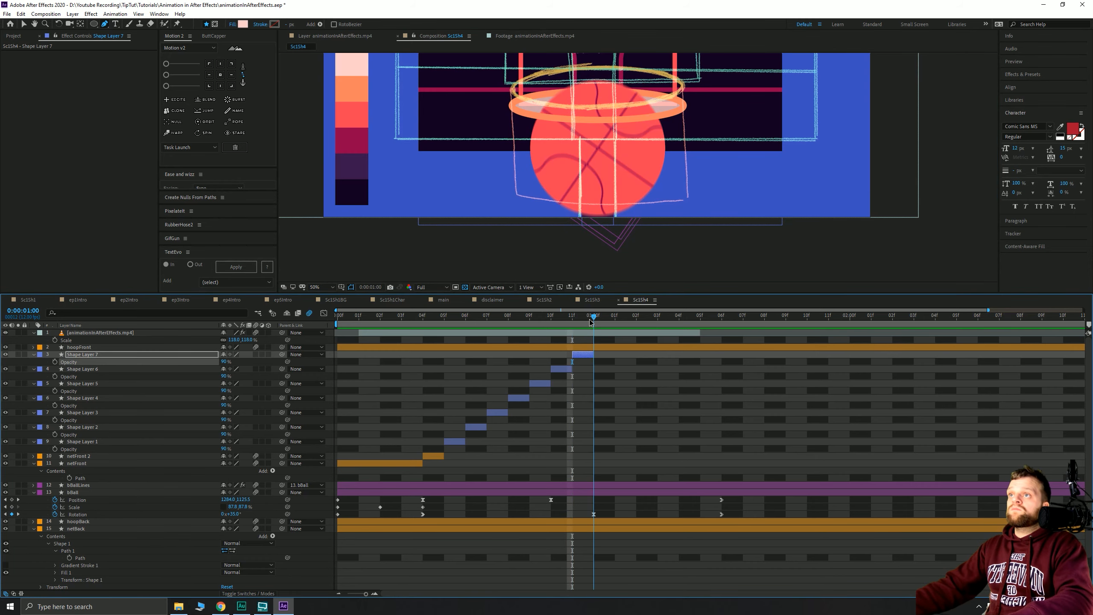
- Trace the one-second frame's net outline with curved lower corners and top centre
left_click(512, 105)
left_click_drag(516, 194, 521, 202)
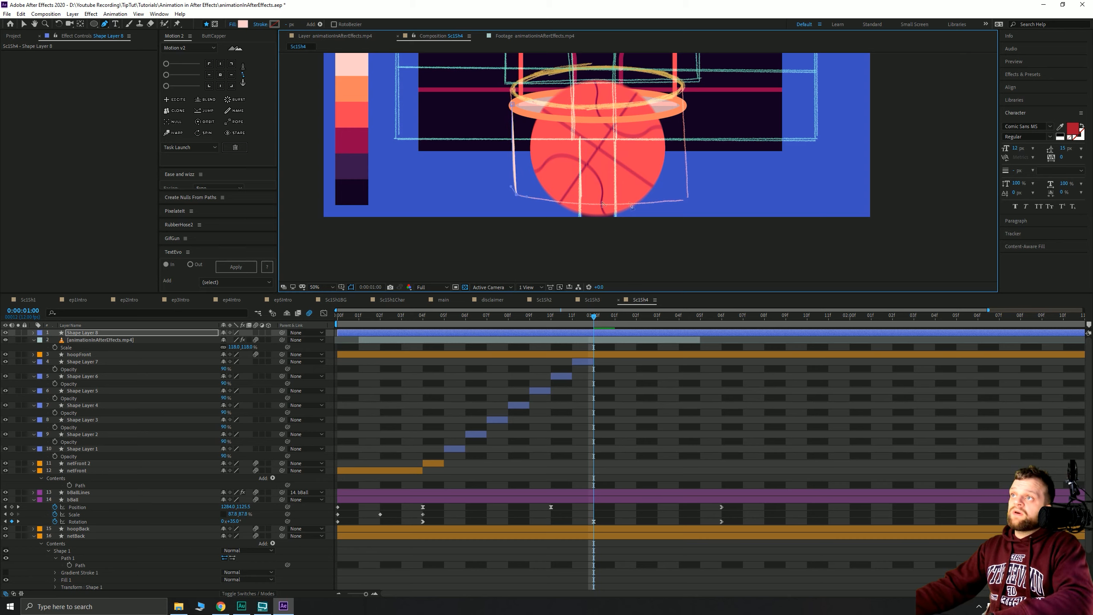
mouse_move(687, 199)
left_mouse_down()
mouse_move(771, 178)
mouse_move(689, 183)
left_mouse_up()
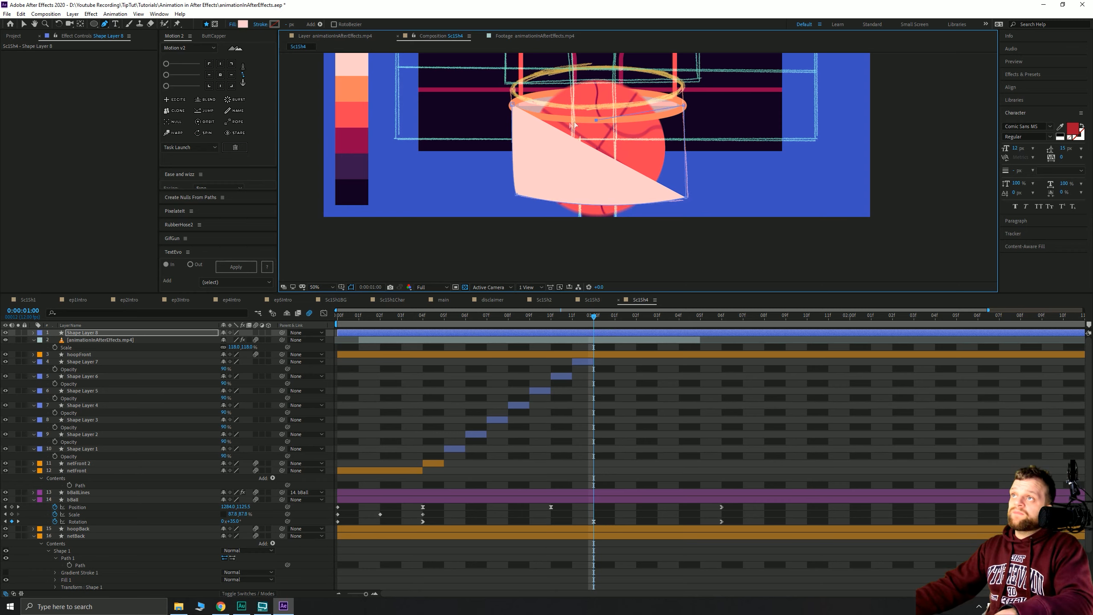
left_click_drag(597, 120, 528, 124)
left_click(512, 105)
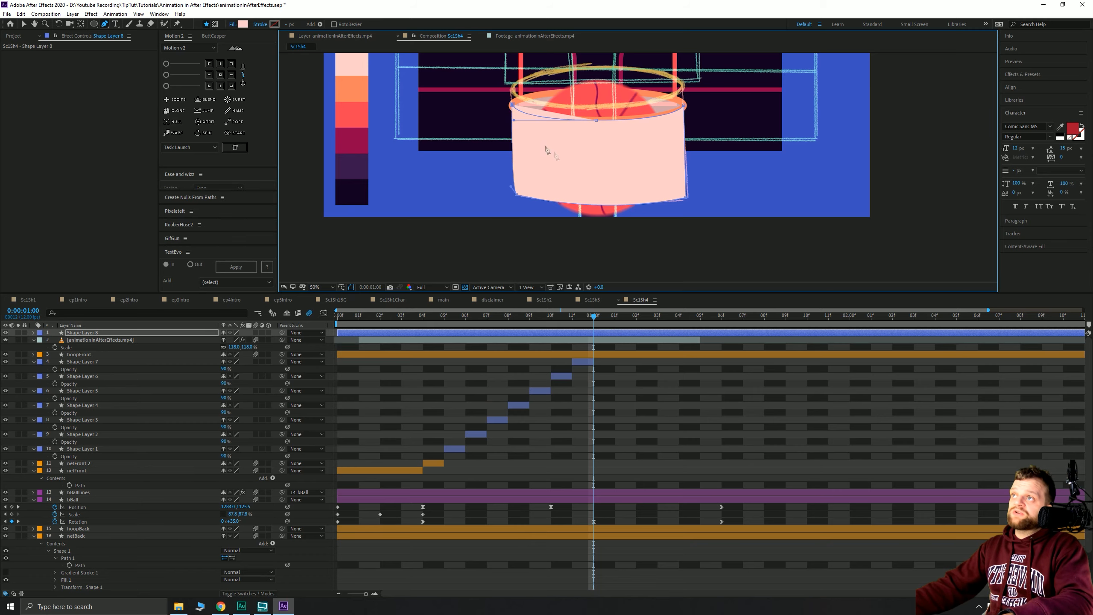
- Trim Shape Layer 8 to this frame, move it below hoopFront at 90% opacity, then go to 1:01
key("alt+bracketleft")
key("alt+bracketright")
key("ctrl+bracketleft")
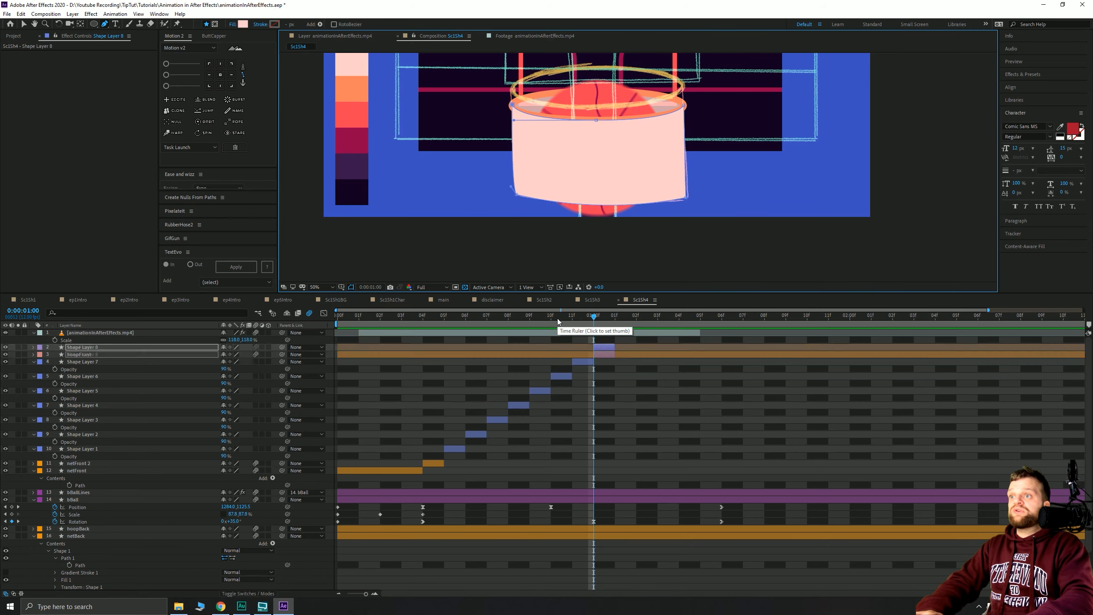
key("ctrl+bracketleft")
key("t")
left_click(228, 362)
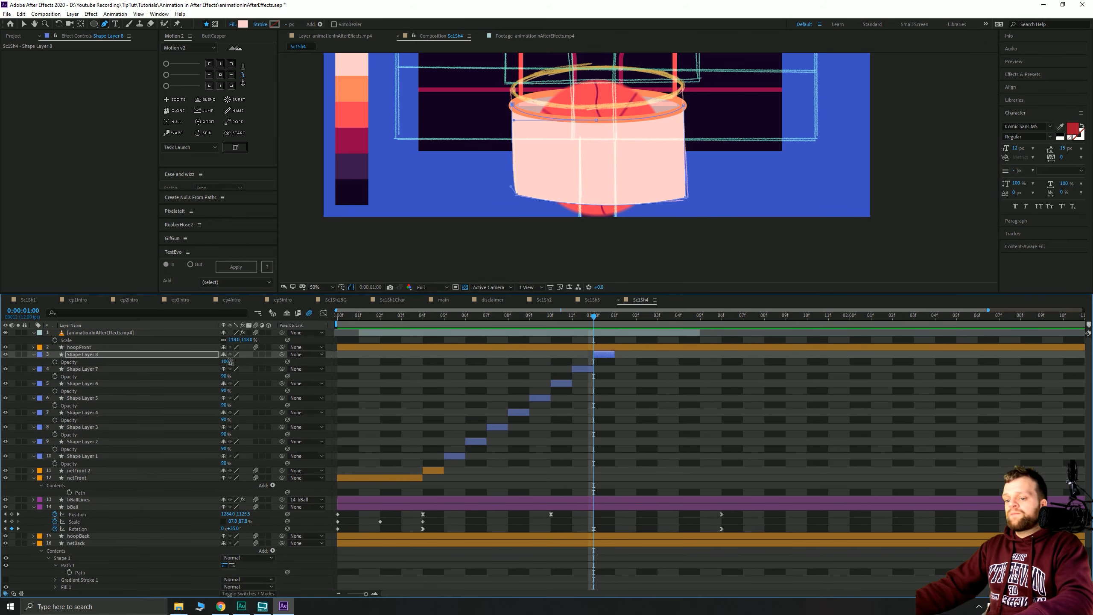
key("Return")
left_click_drag(595, 317, 611, 318)
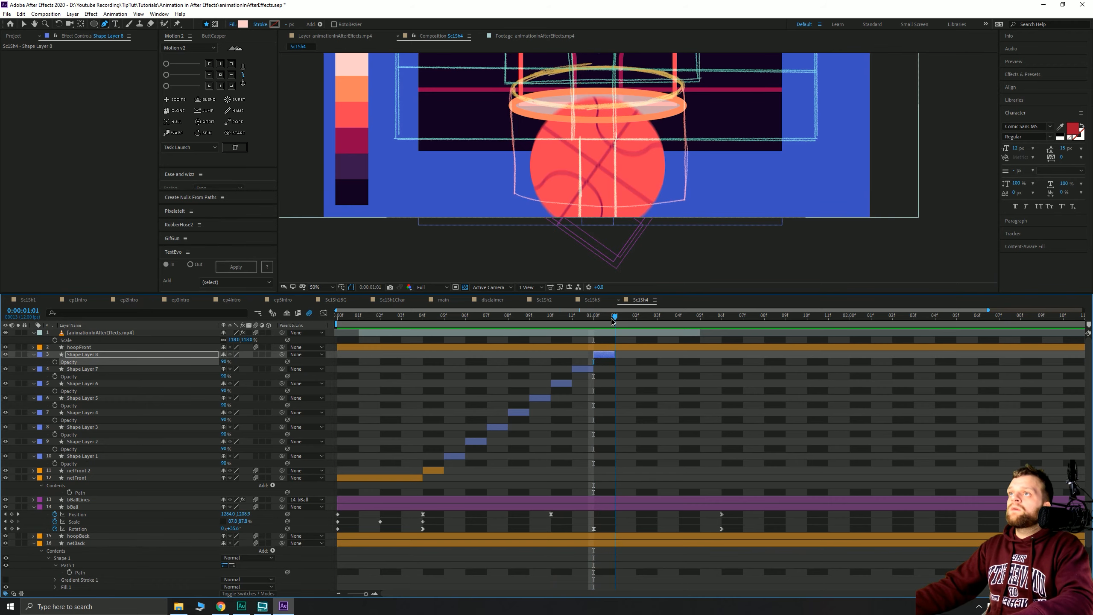
- Trace the frame 1:01 net outline, bulging its left side and lower-right corner
left_click(511, 105)
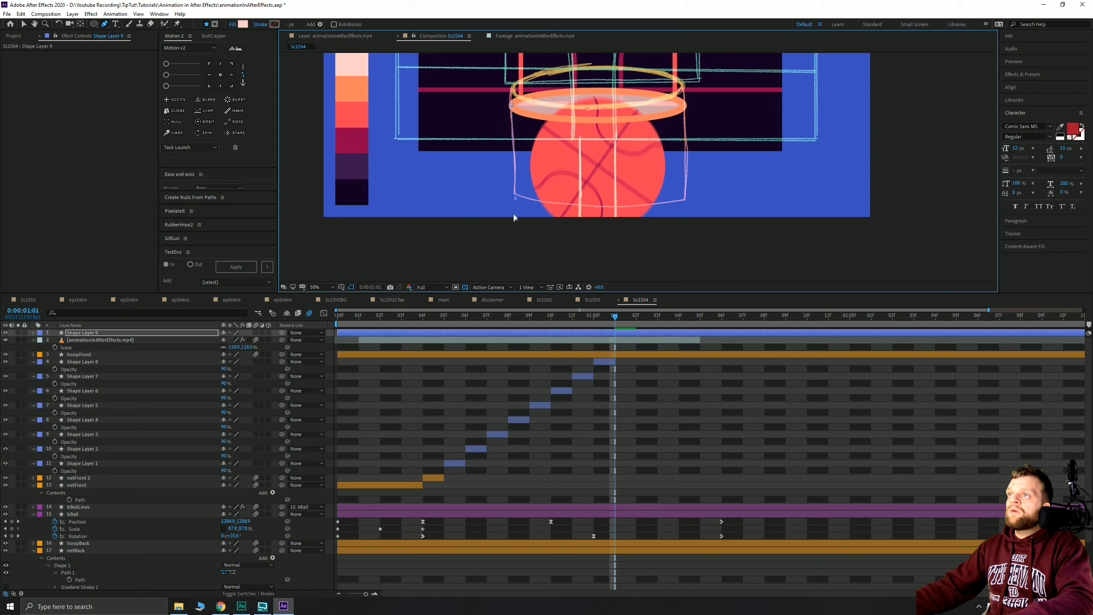
left_click_drag(514, 218, 513, 239)
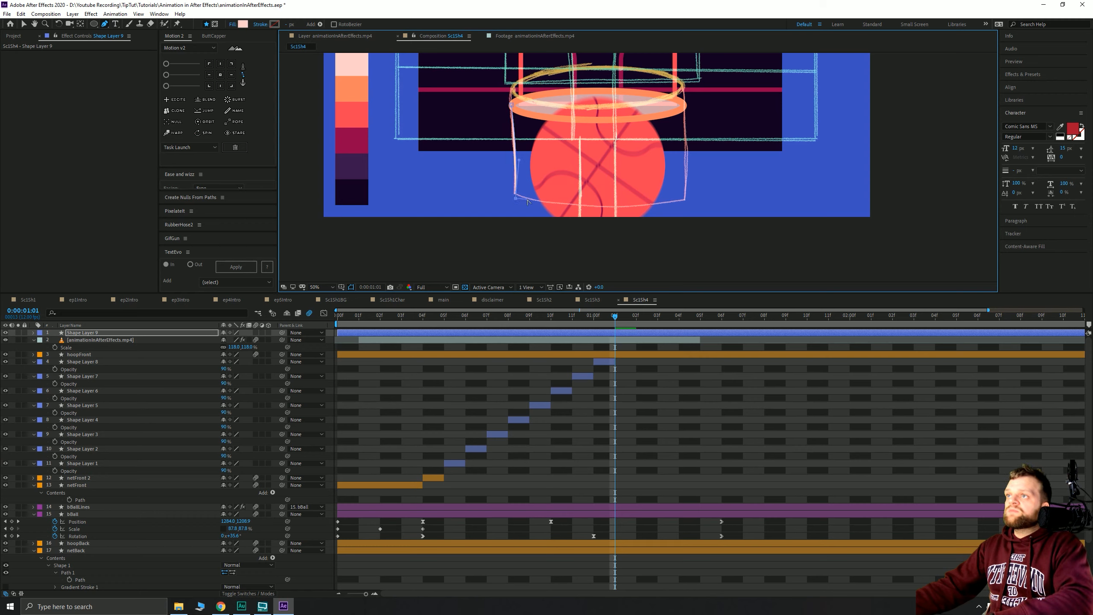
left_click_drag(685, 199, 791, 175)
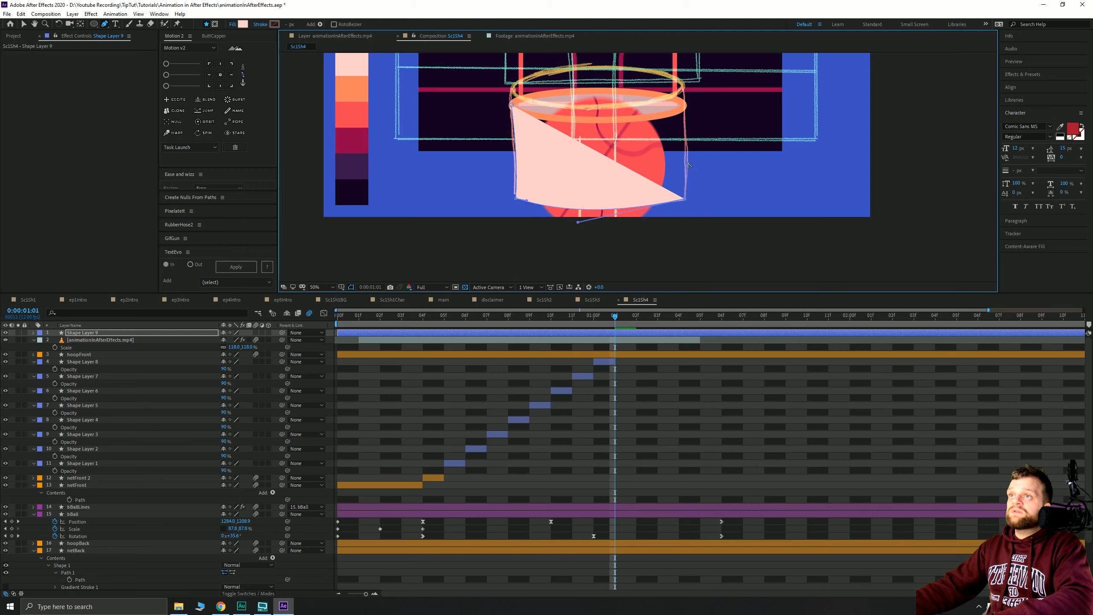
left_click_drag(684, 105, 678, 82)
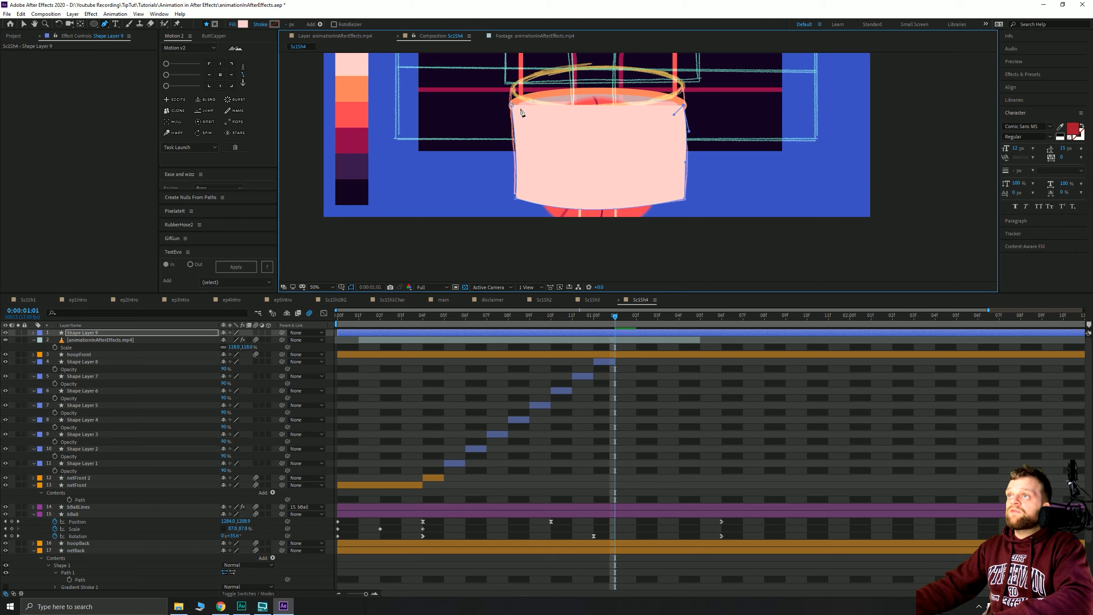
mouse_move(511, 105)
left_mouse_down()
mouse_move(457, 72)
mouse_move(441, 79)
mouse_move(506, 121)
left_mouse_up()
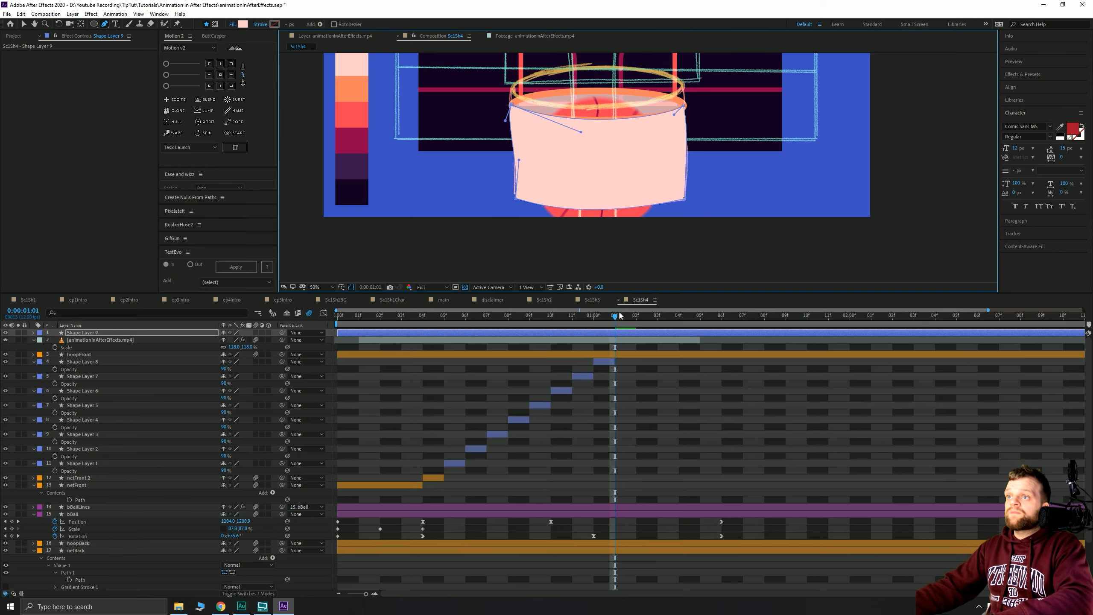
- Trim Shape Layer 9 to frame 1:01, move it below hoopFront, and set Opacity to 90%
key("alt+bracketleft")
key("alt+bracketright")
key("ctrl+bracketleft")
key("ctrl+bracketleft")
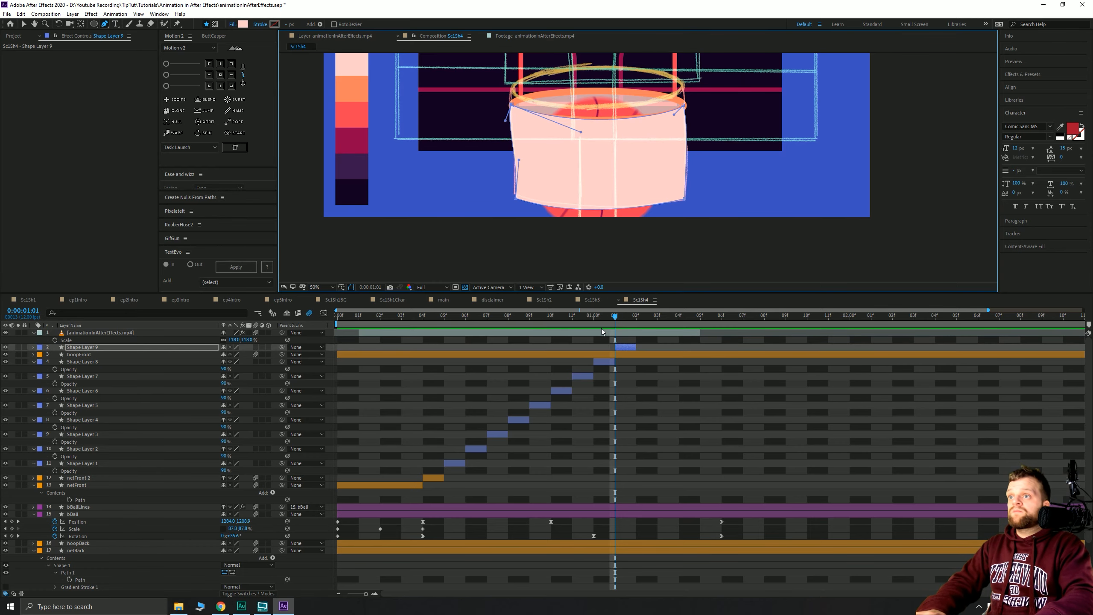
key("t")
left_click(226, 363)
type("90")
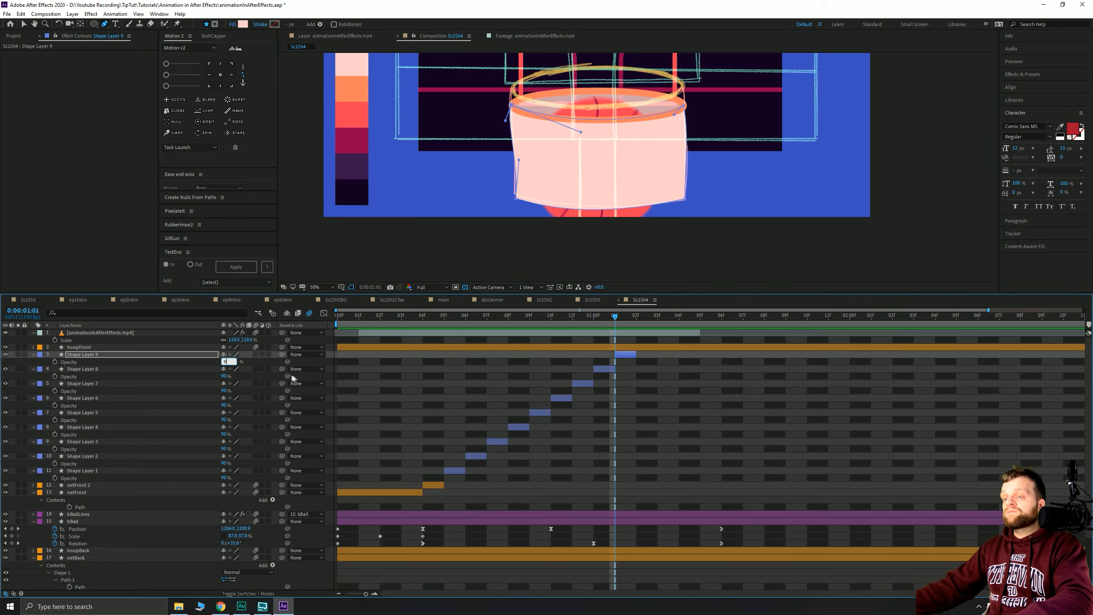
key("Return")
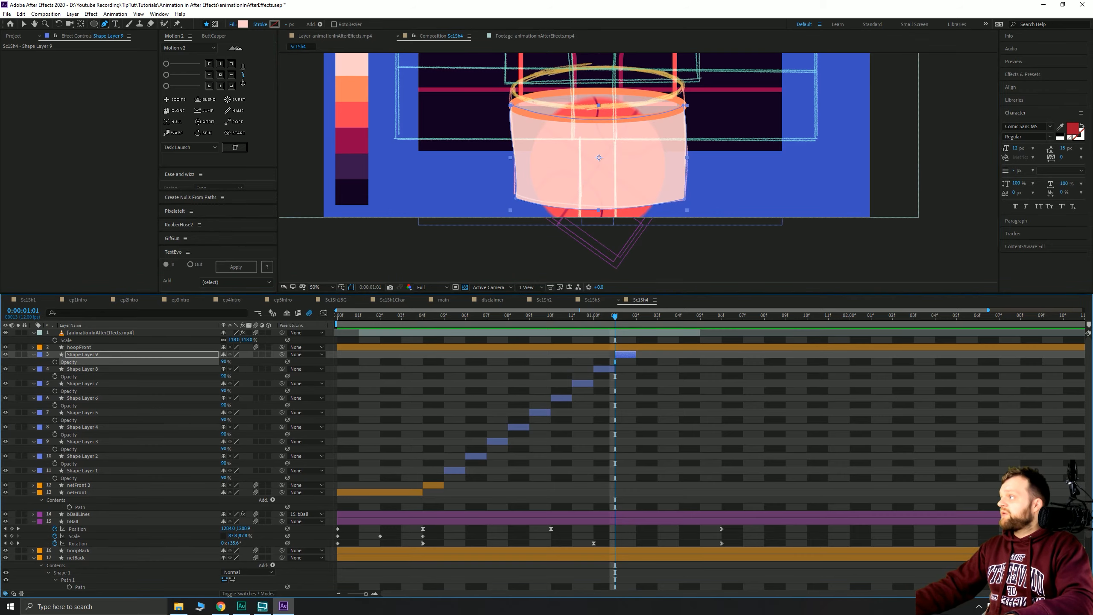
- Switch briefly to Audition and back, then scrub ahead to frame 1:02
key("alt+Tab")
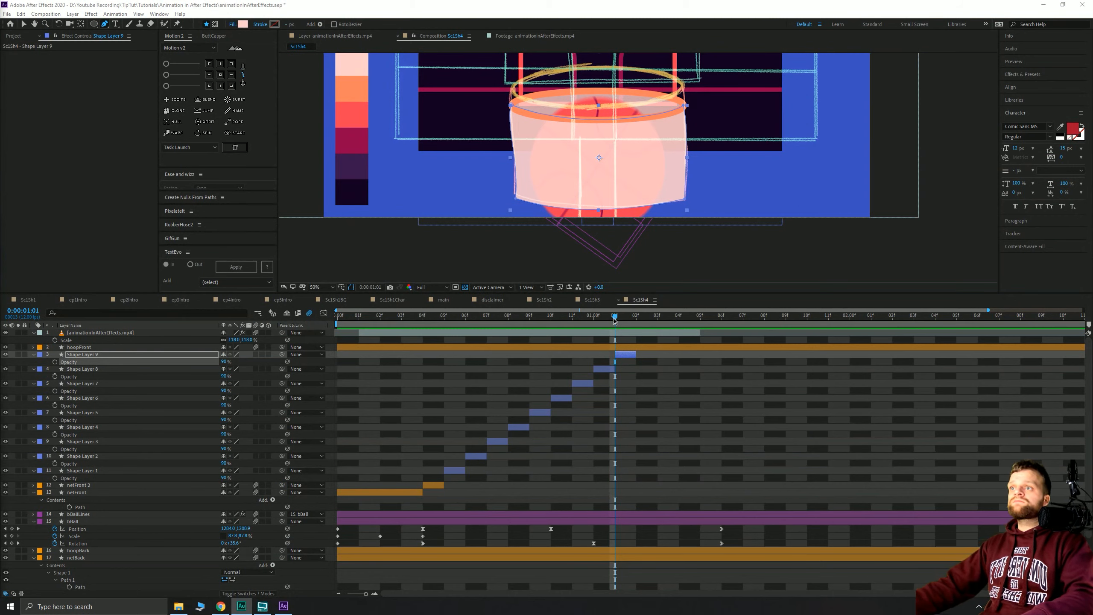
key("alt+Tab")
left_click_drag(593, 319, 631, 332)
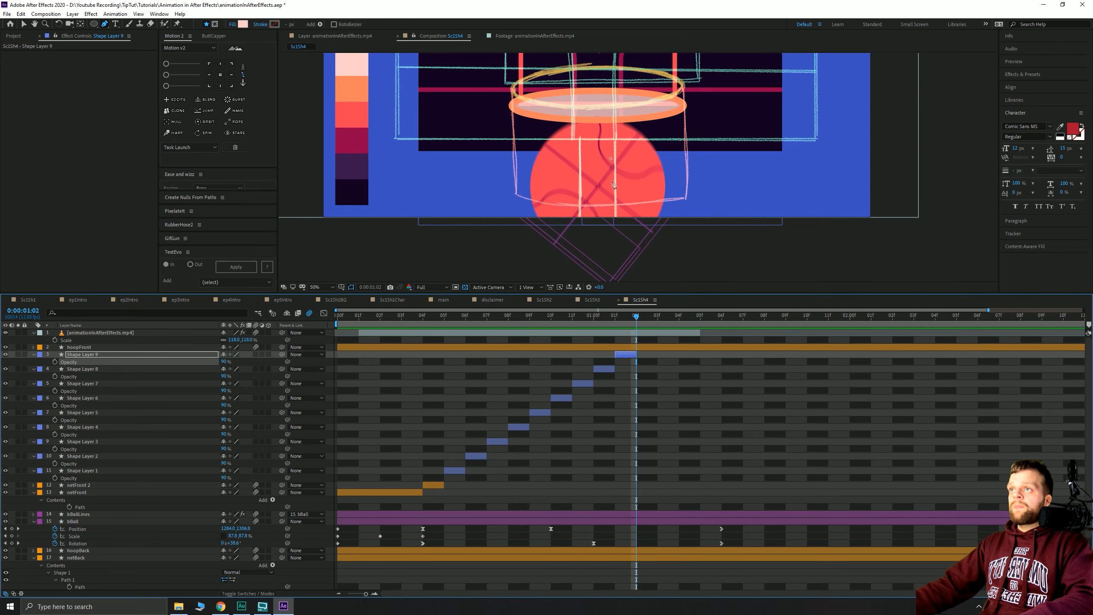
- Trace a closed net outline from the hoop rim with a curved bottom edge
left_click(512, 105)
left_click(514, 198)
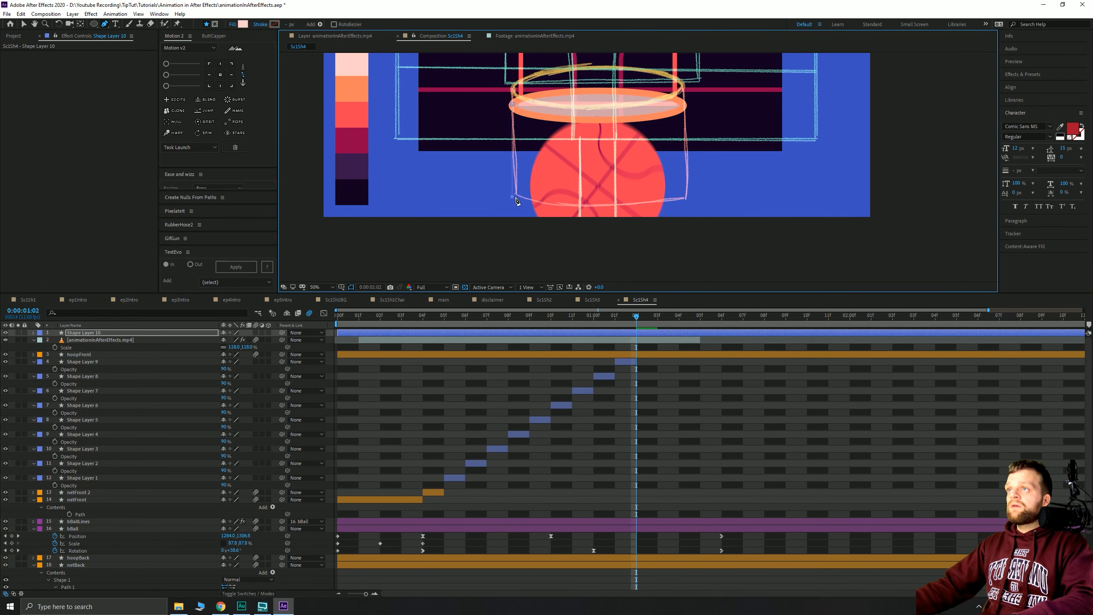
left_click_drag(639, 210, 679, 209)
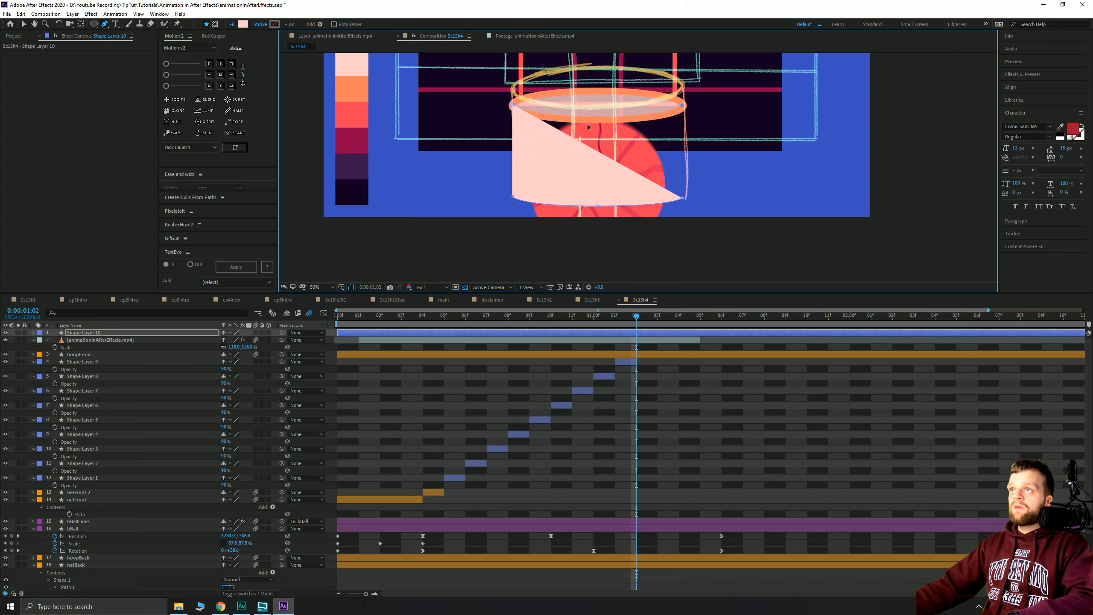
left_click_drag(598, 119, 512, 119)
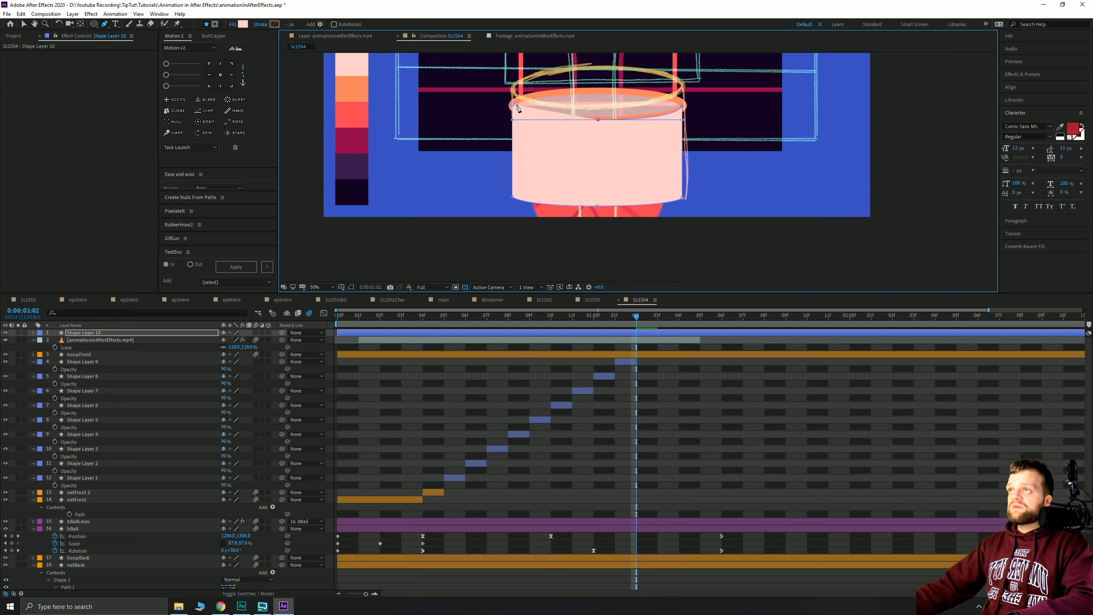
left_click(514, 105)
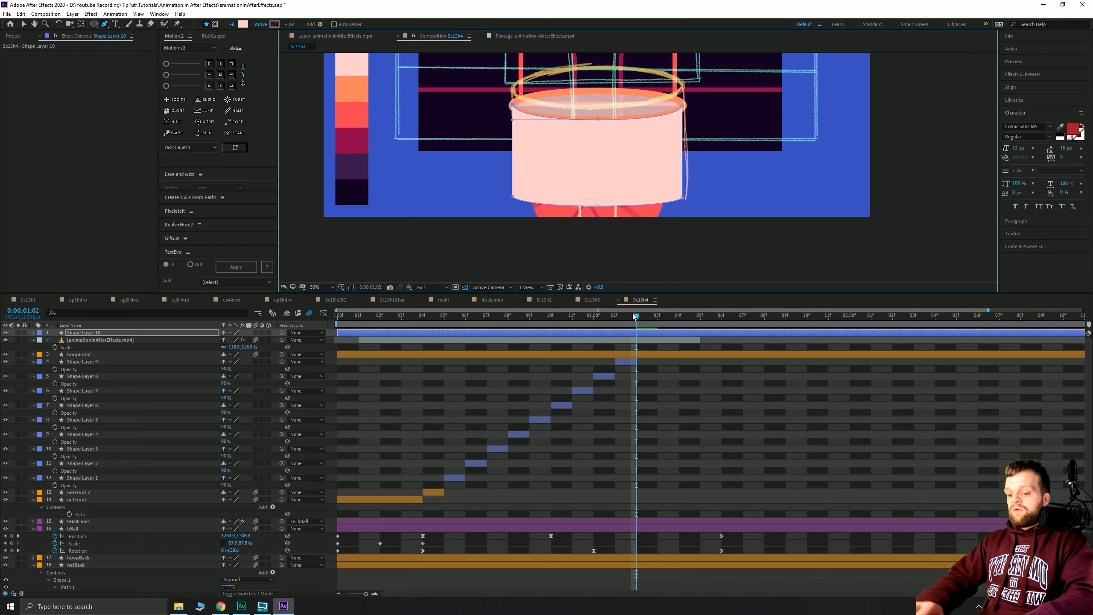
- Trim Shape Layer 10 to frame 1:02, move it below hoopFront at 90% opacity, then advance a frame
key("alt+bracketleft")
key("alt+bracketright")
key("ctrl+bracketleft")
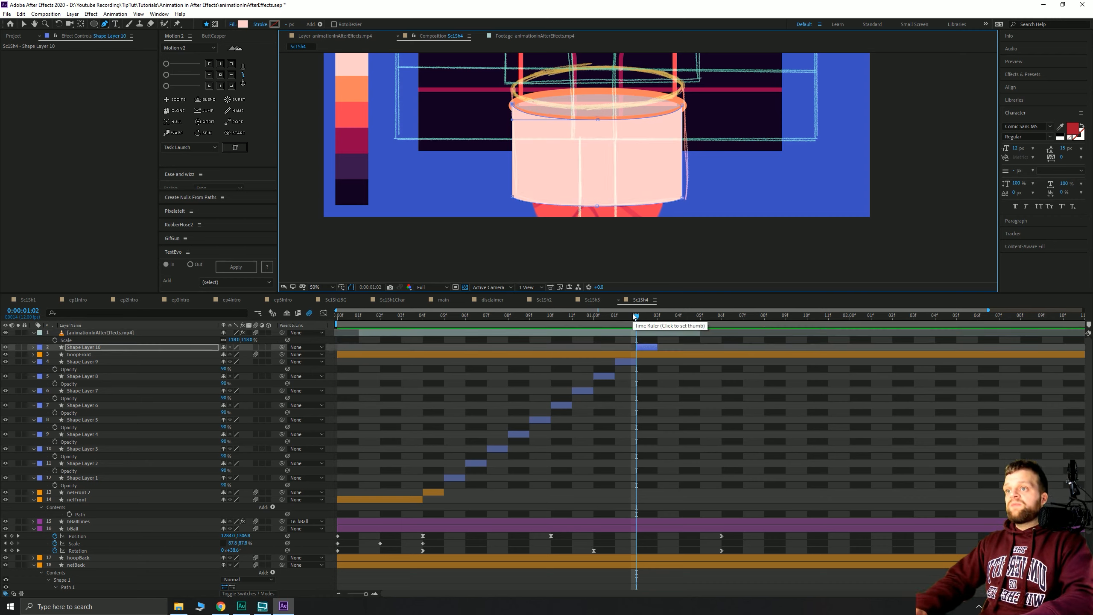
key("ctrl+bracketleft")
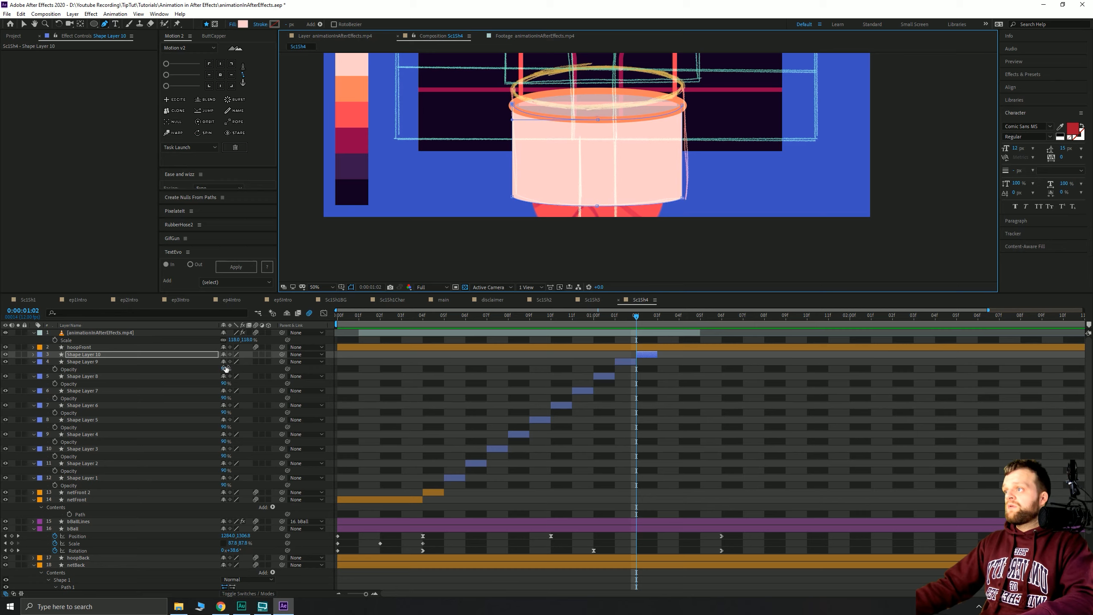
key("ctrl+v")
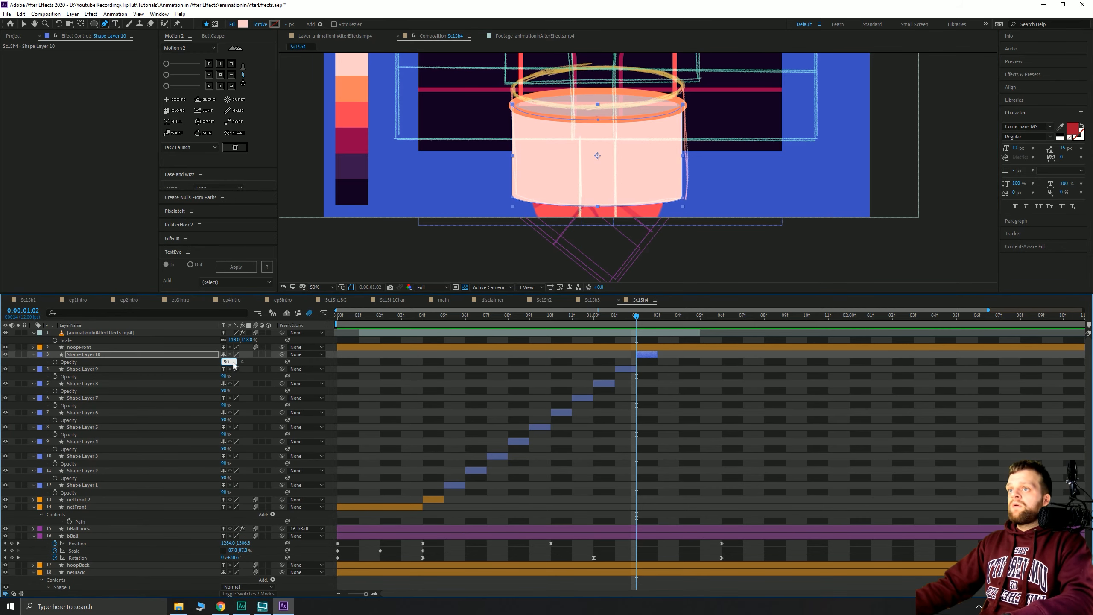
key("Page_Down")
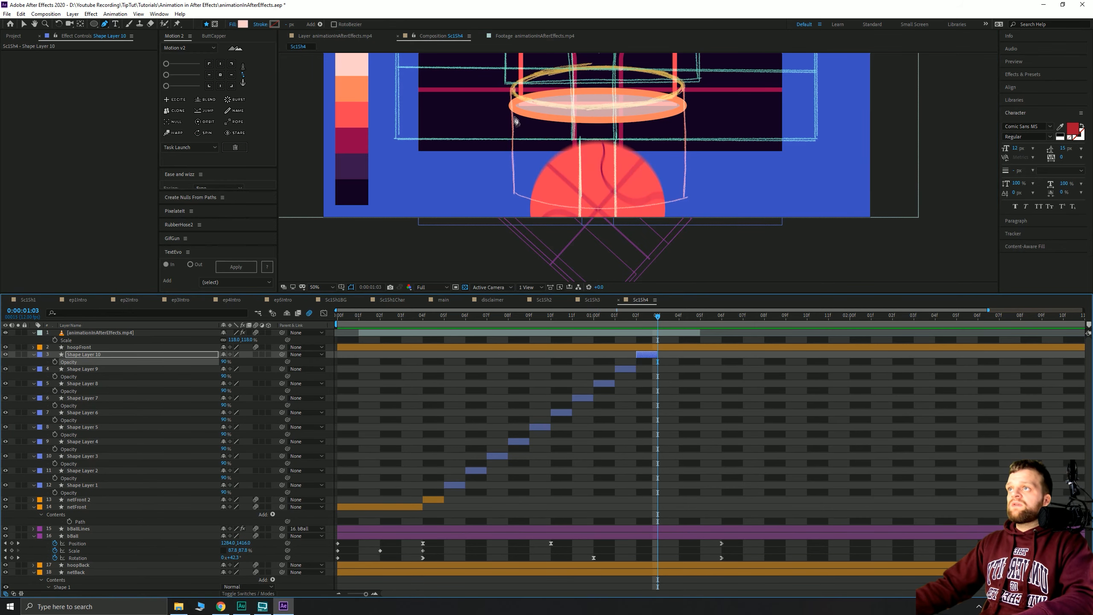
- Trace the frame 1:03 net outline across the hoop and under the ball
left_click(512, 104)
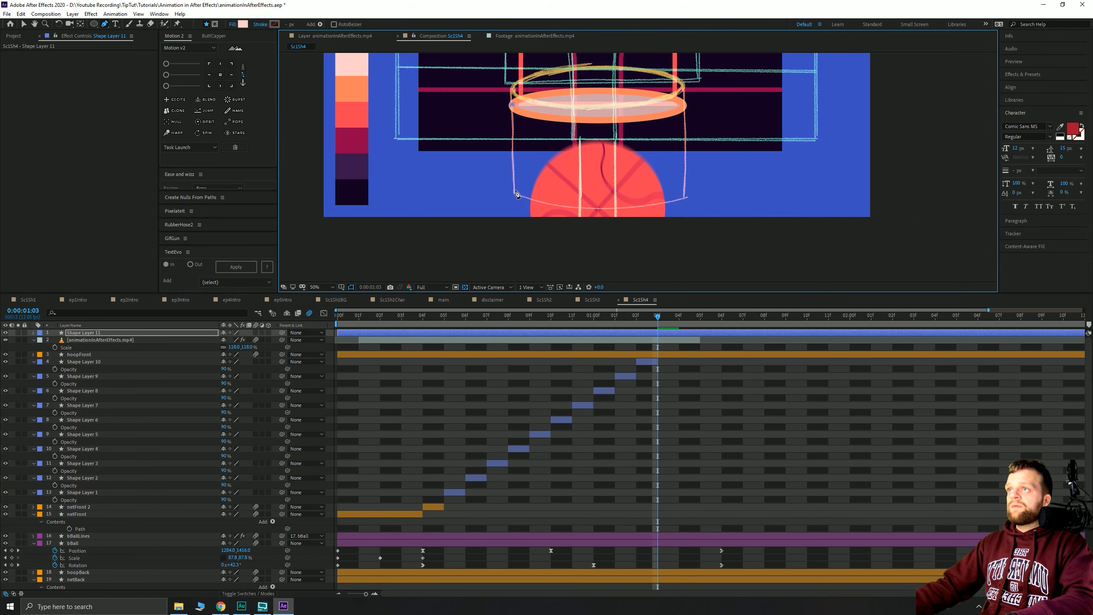
left_click_drag(598, 209, 642, 209)
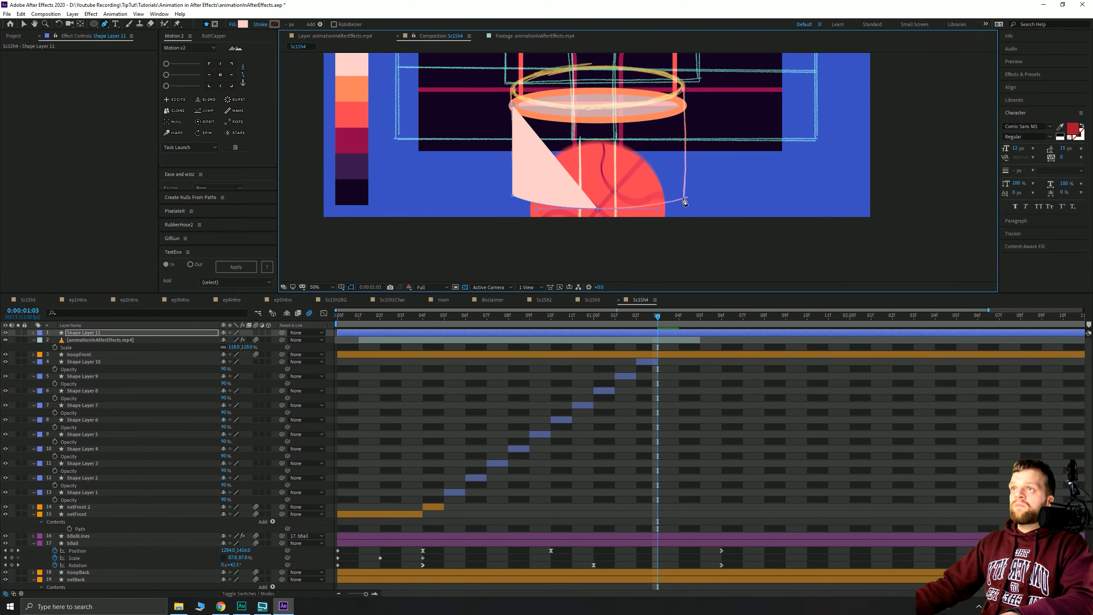
left_click(684, 105)
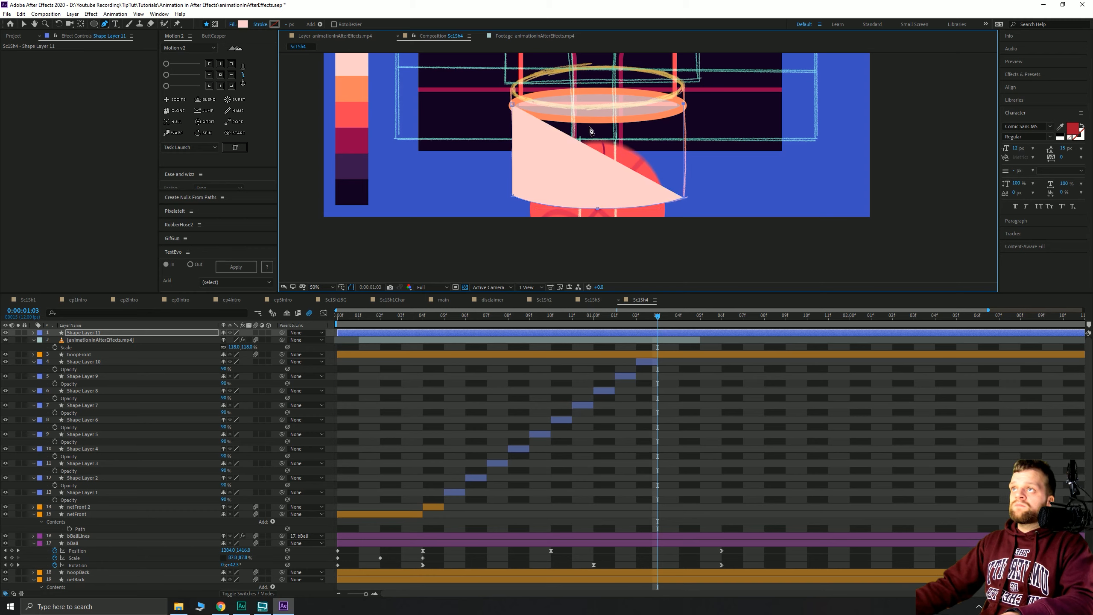
left_click_drag(599, 120, 501, 120)
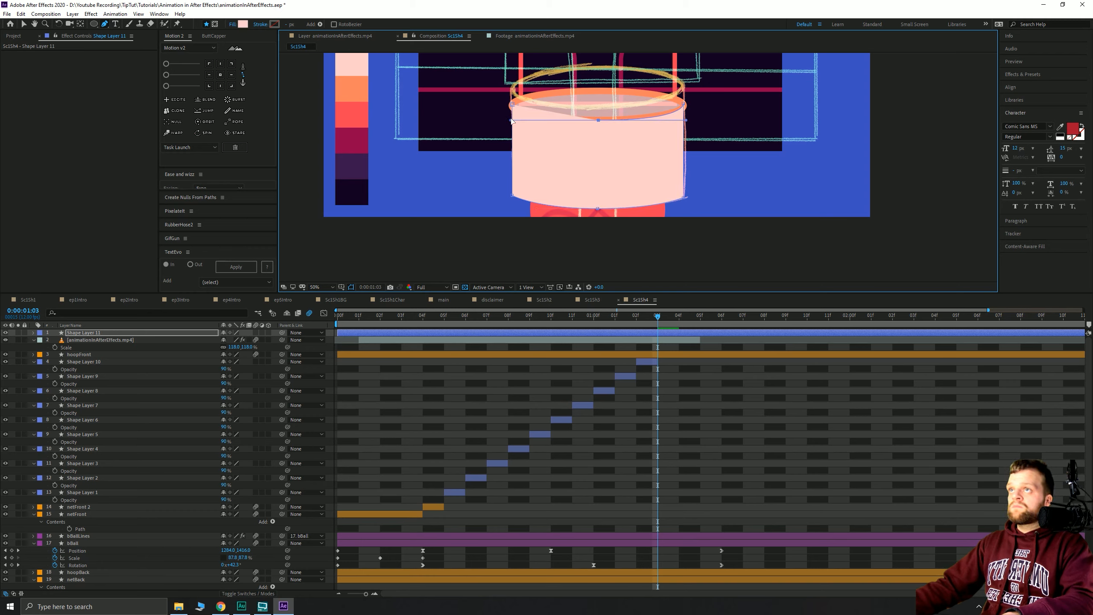
left_click(512, 106)
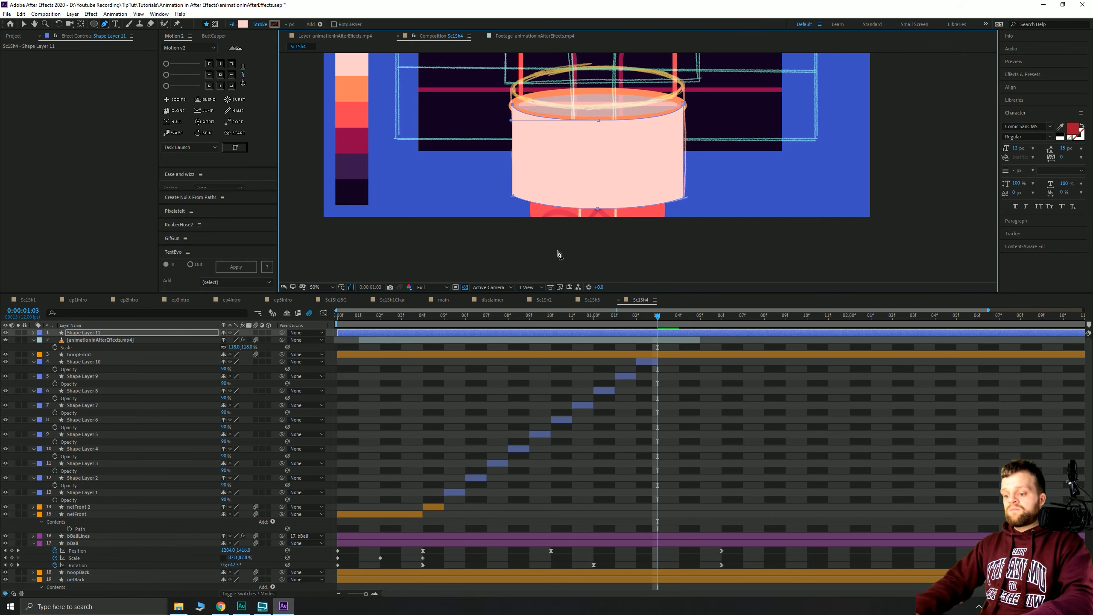
- Trim Shape Layer 11 to frame 1:03, move it below hoopFront, and set 90% opacity
key("alt+bracketleft")
key("alt+bracketright")
key("ctrl+bracketleft")
key("ctrl+bracketleft")
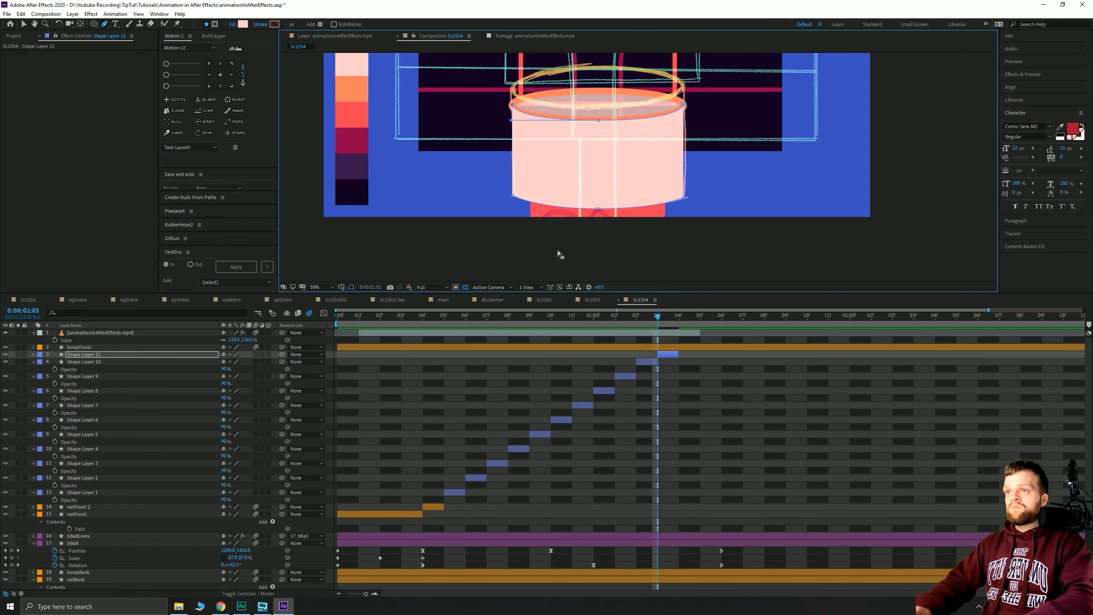
key("t")
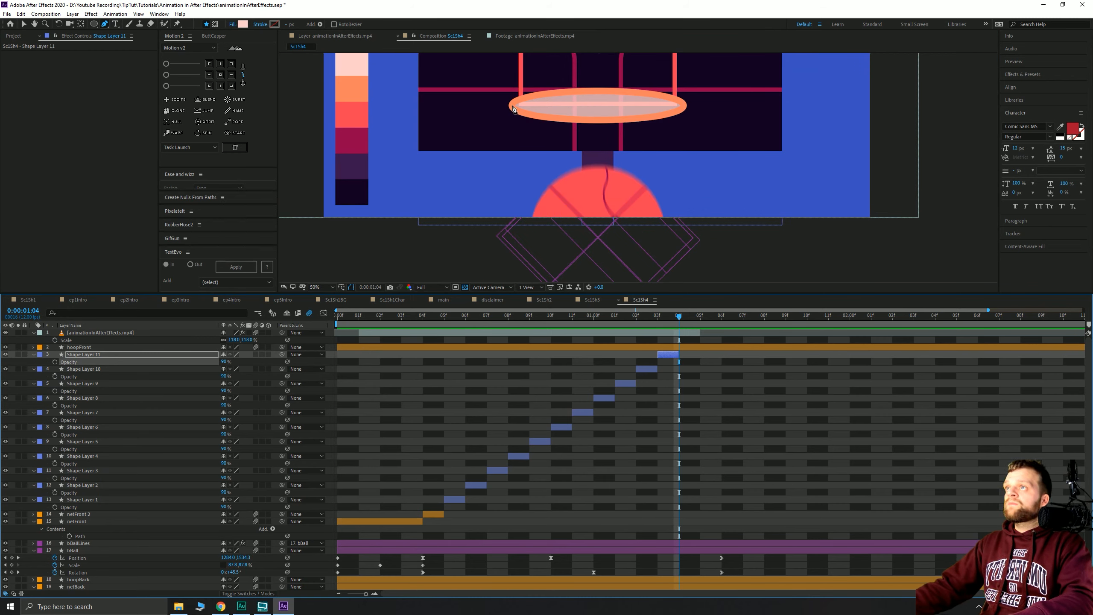
- Extend the net a frame, split off Shape Layer 12, and reshape its bottom points
left_click_drag(679, 354, 700, 354)
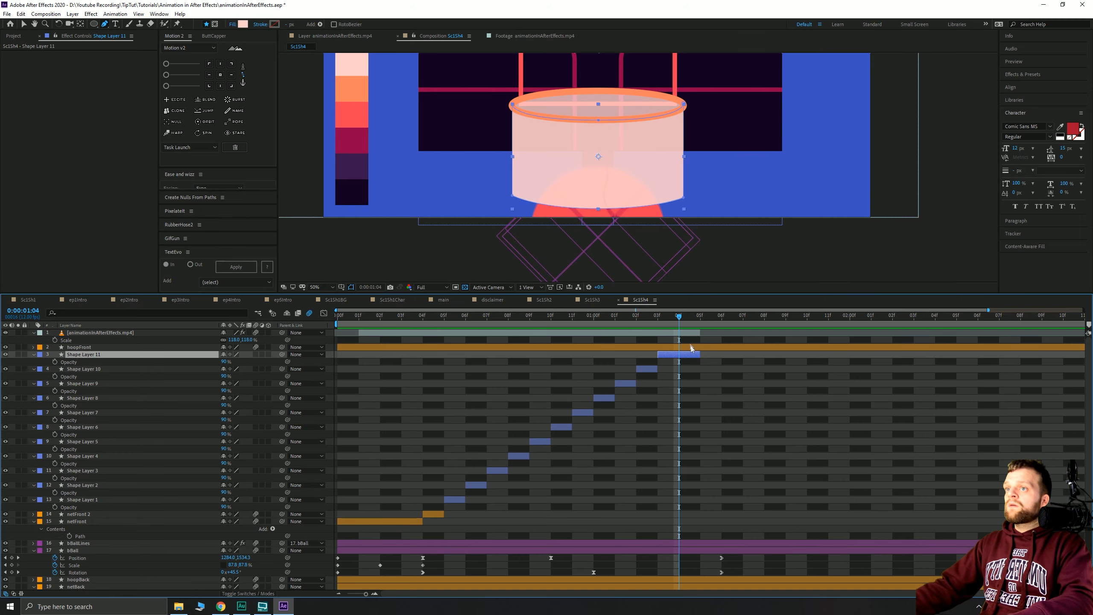
key("ctrl+shift+d")
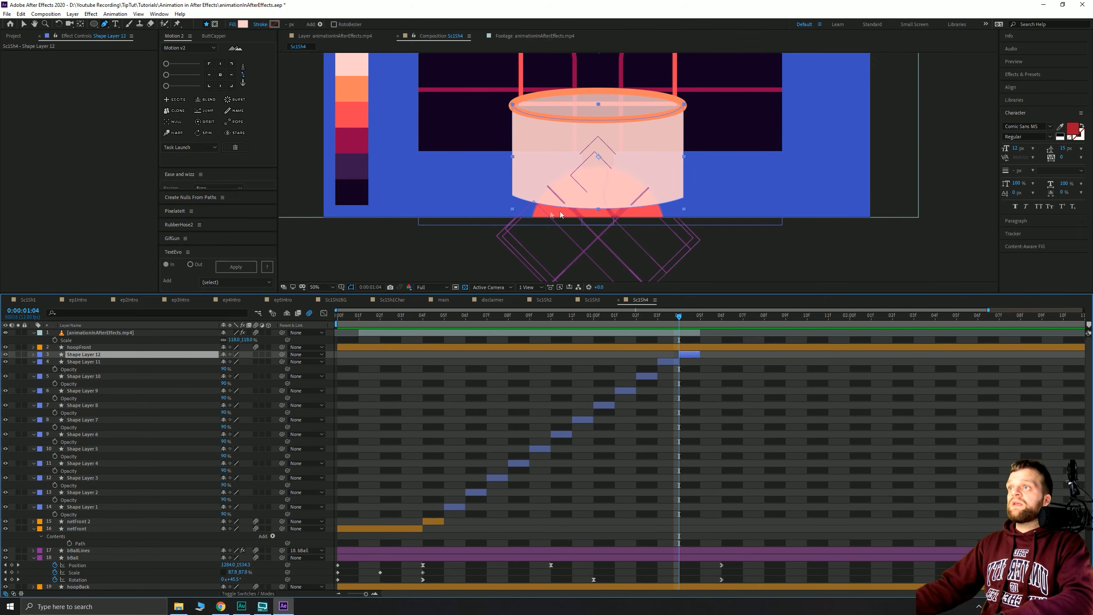
key("v")
key("g")
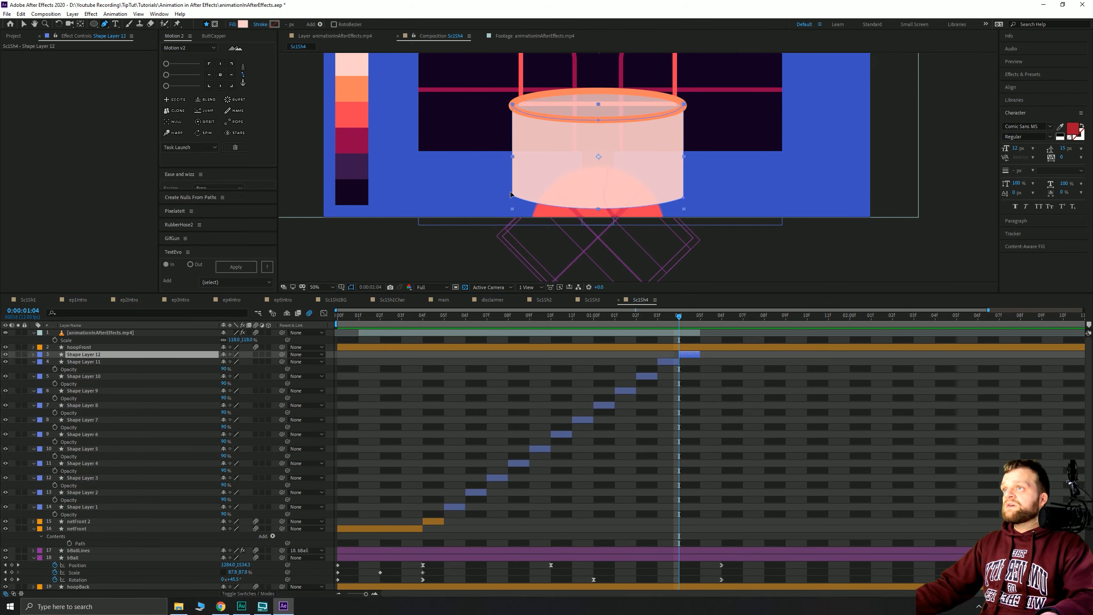
left_click(511, 195)
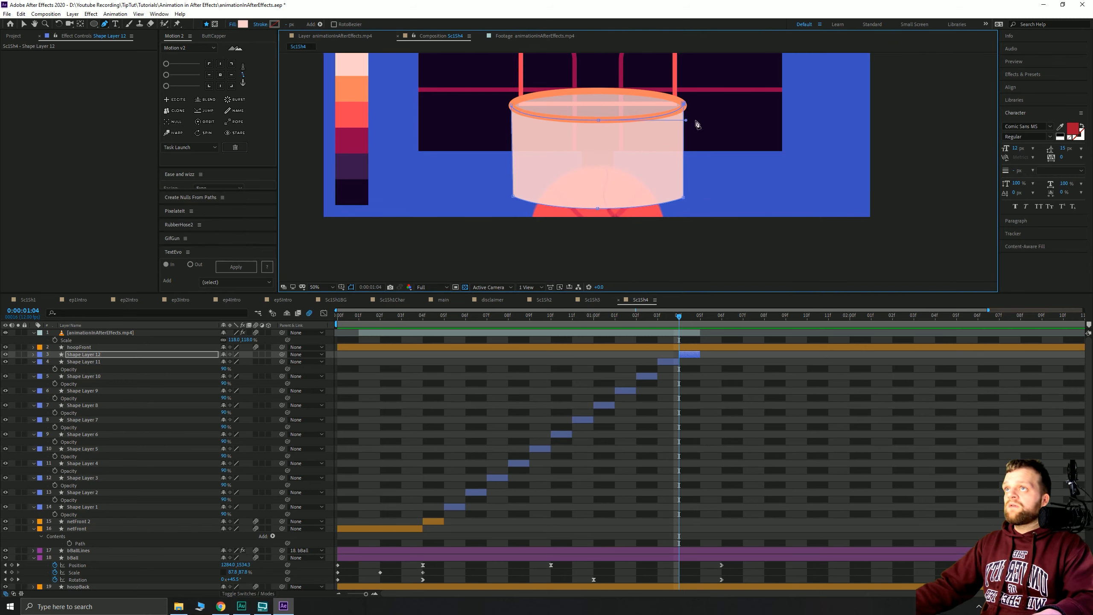
left_click(682, 199)
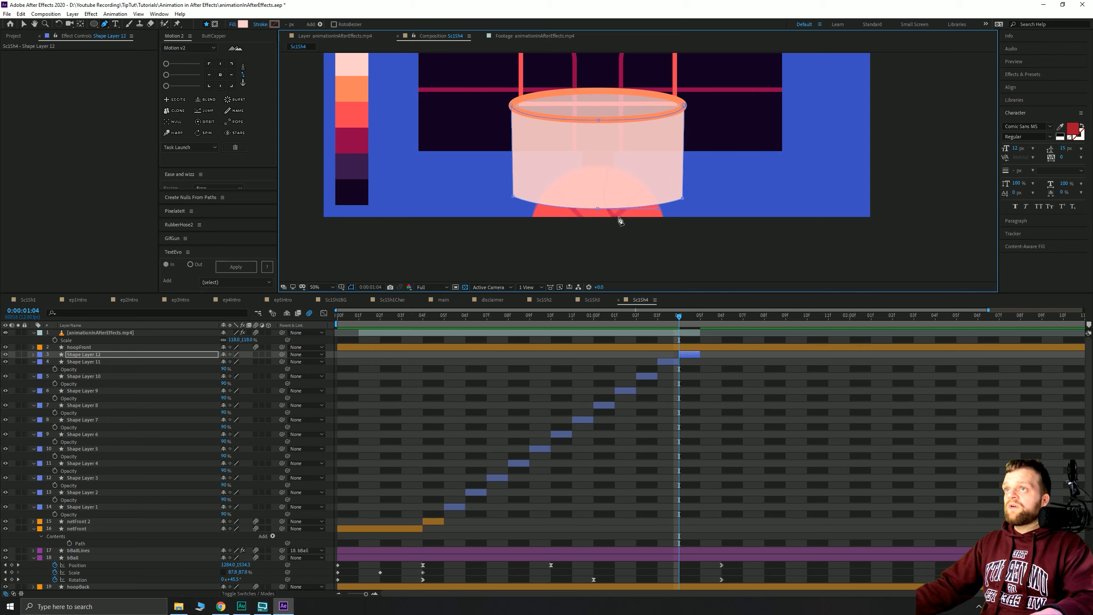
left_click(598, 209)
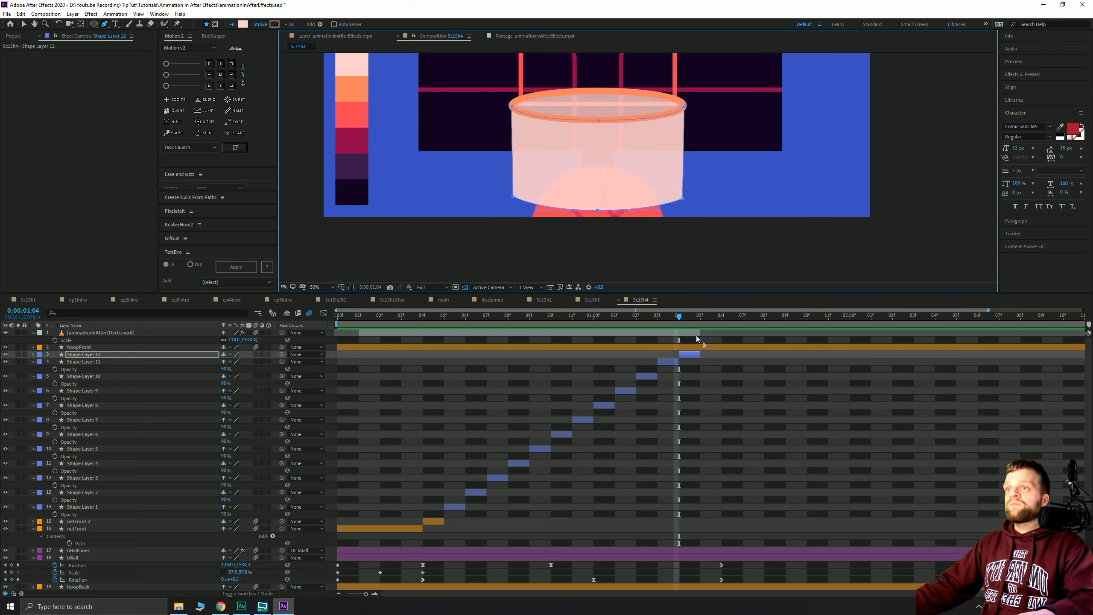
- Extend Shape Layer 12 toward the shot's end and zoom the timeline out
left_click_drag(701, 356, 1020, 356)
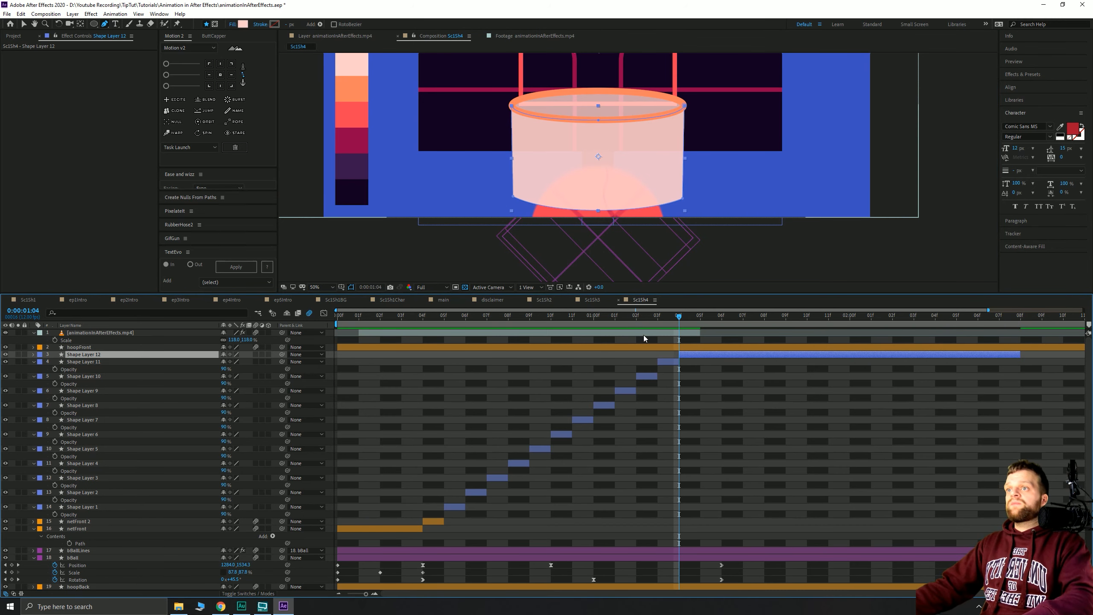
key("minus")
left_click(73, 334)
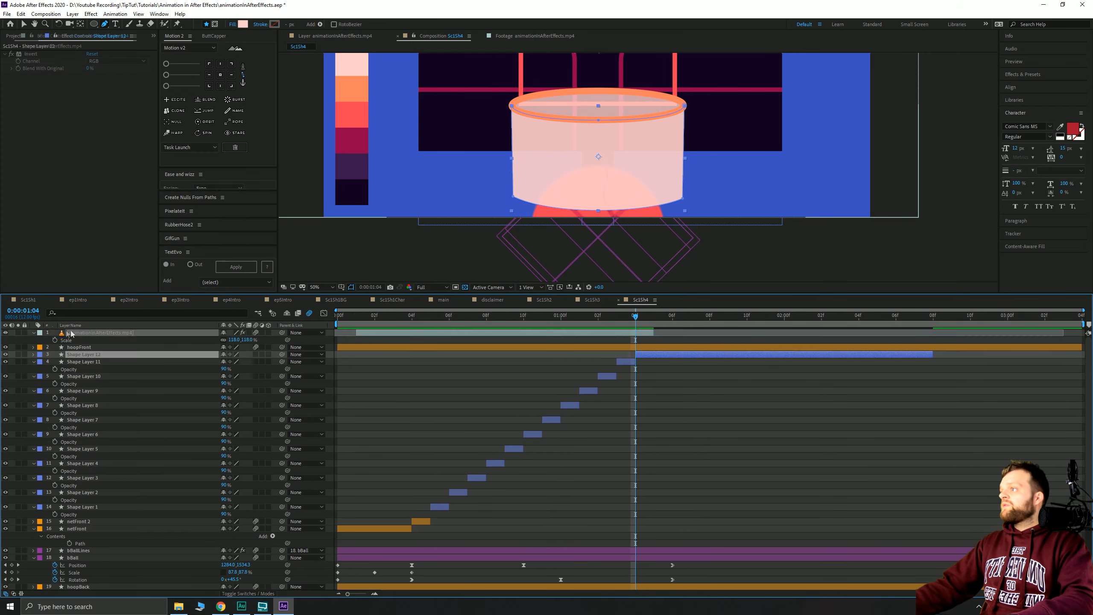
- Hide the animation video layer and preview the shot from the first frame at 25% zoom
left_click(6, 332)
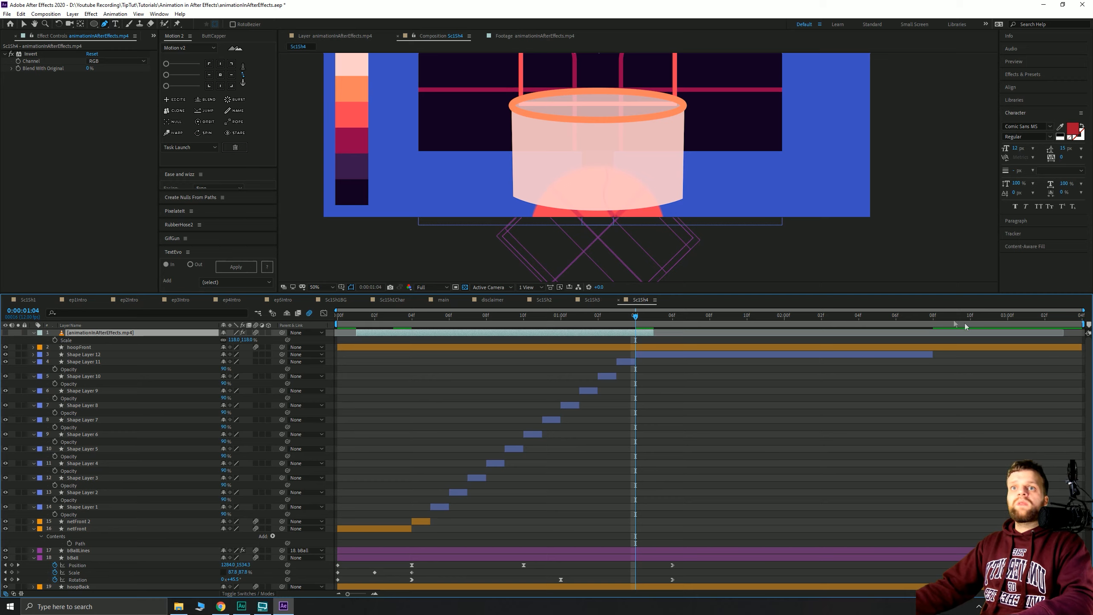
key("Home")
key("comma")
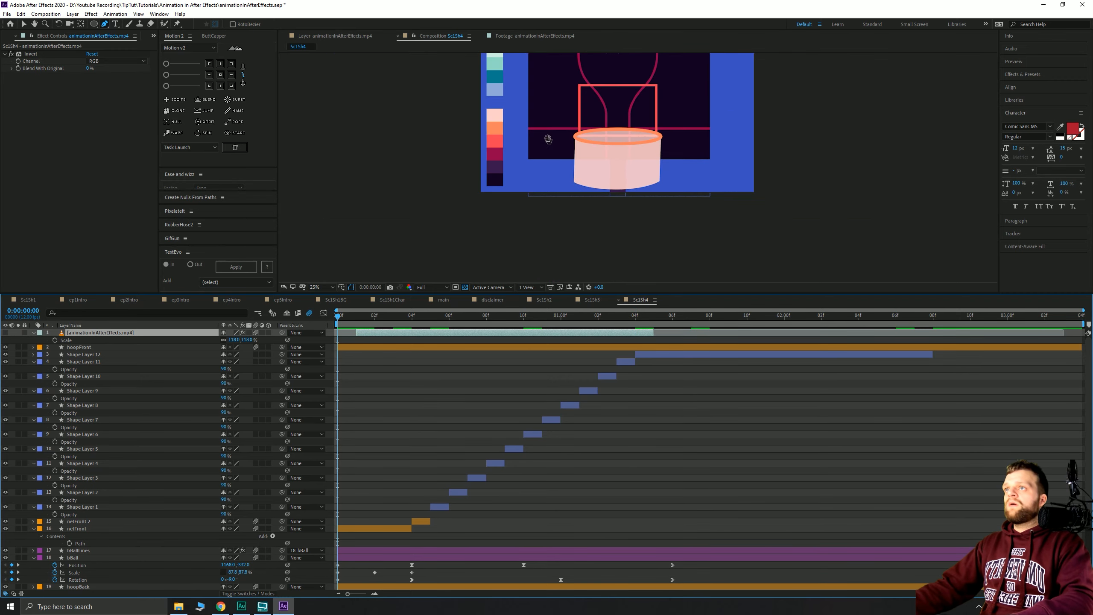
left_click_drag(548, 148, 555, 184)
left_click(24, 24)
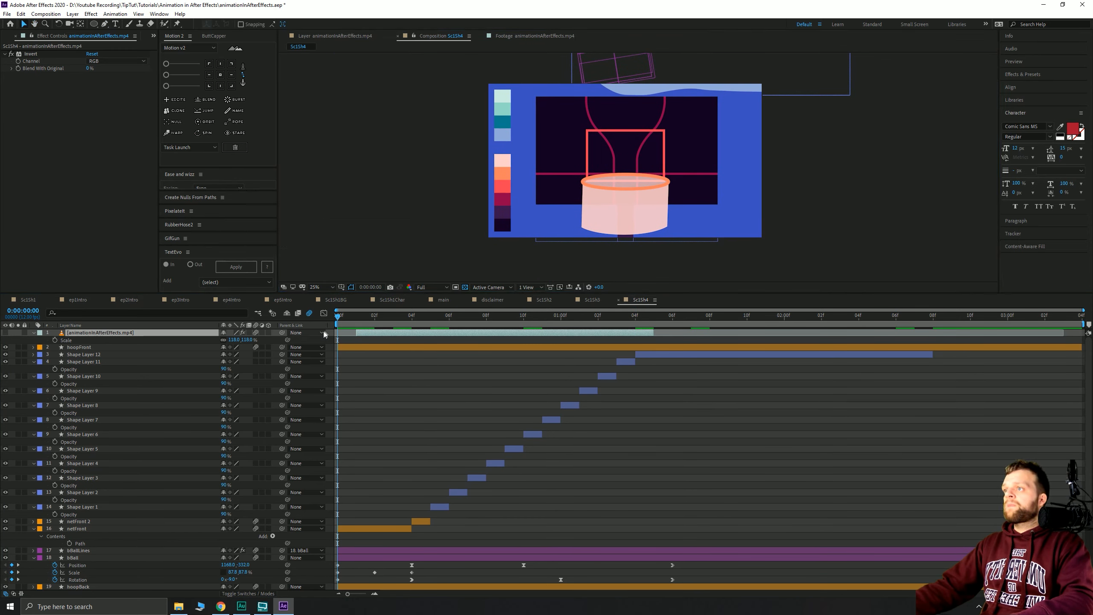
key("space")
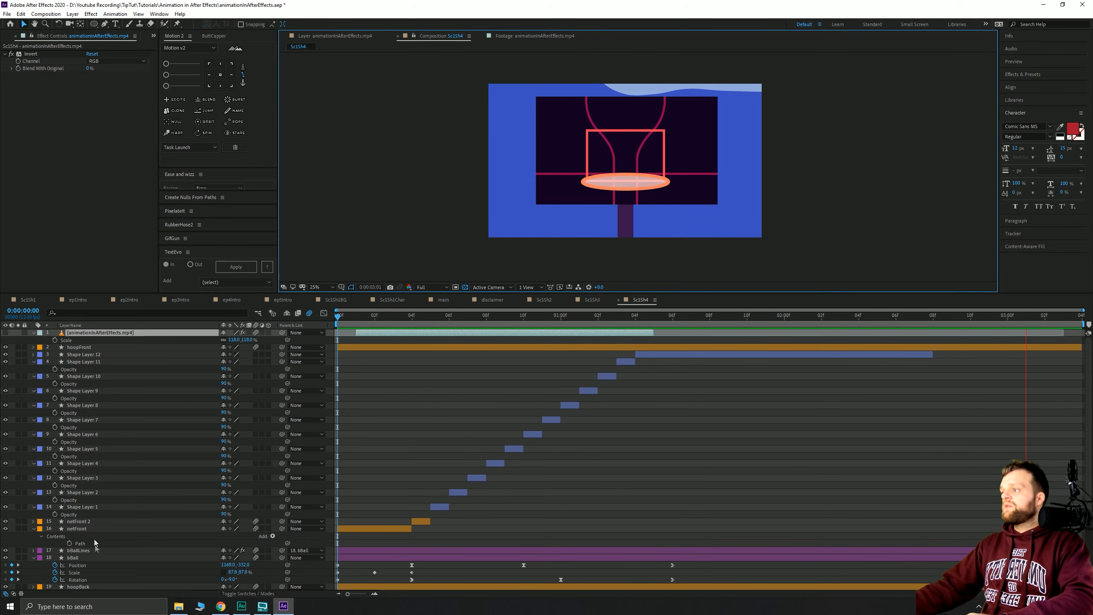
scroll(95, 544, "down", 4)
left_click(317, 461)
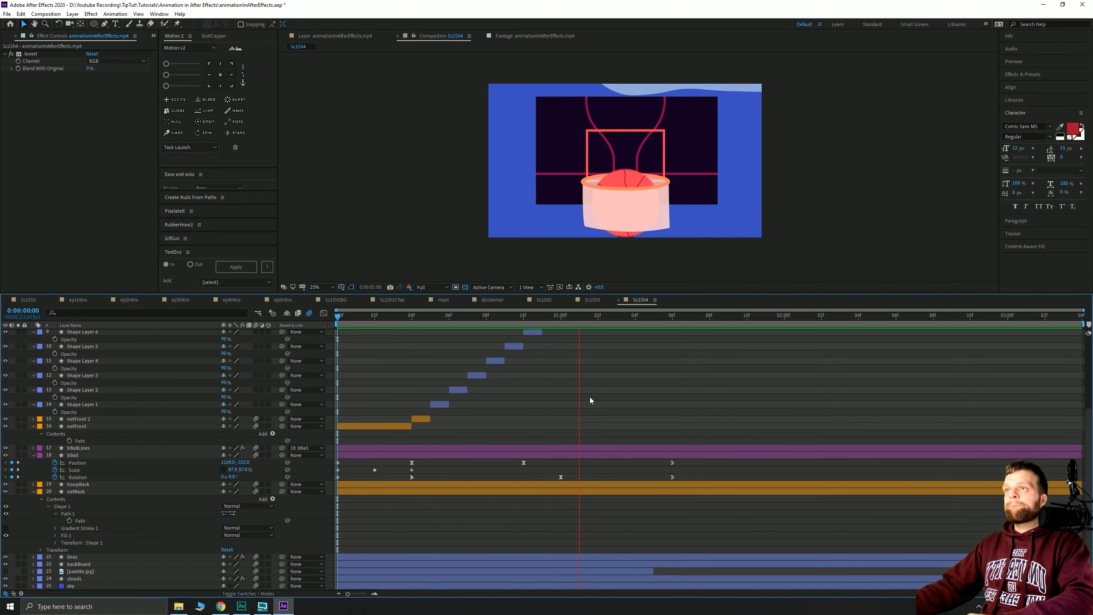
scroll(717, 398, "up", 5)
key("space")
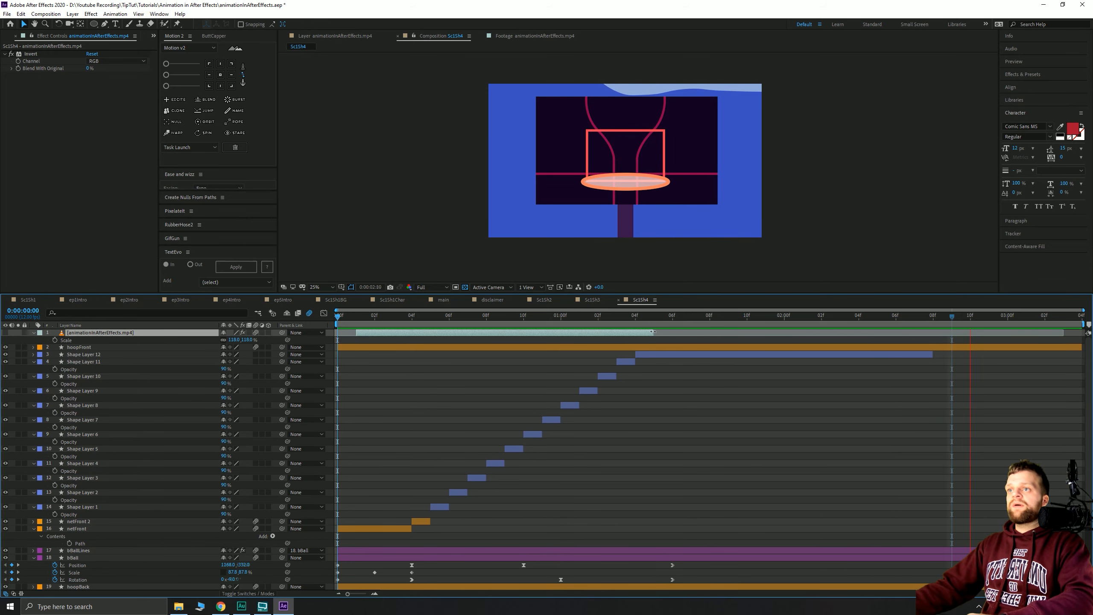
- Extend Shape Layer 12 to the comp end, check it, and switch to the main composition
left_click_drag(934, 353, 1083, 353)
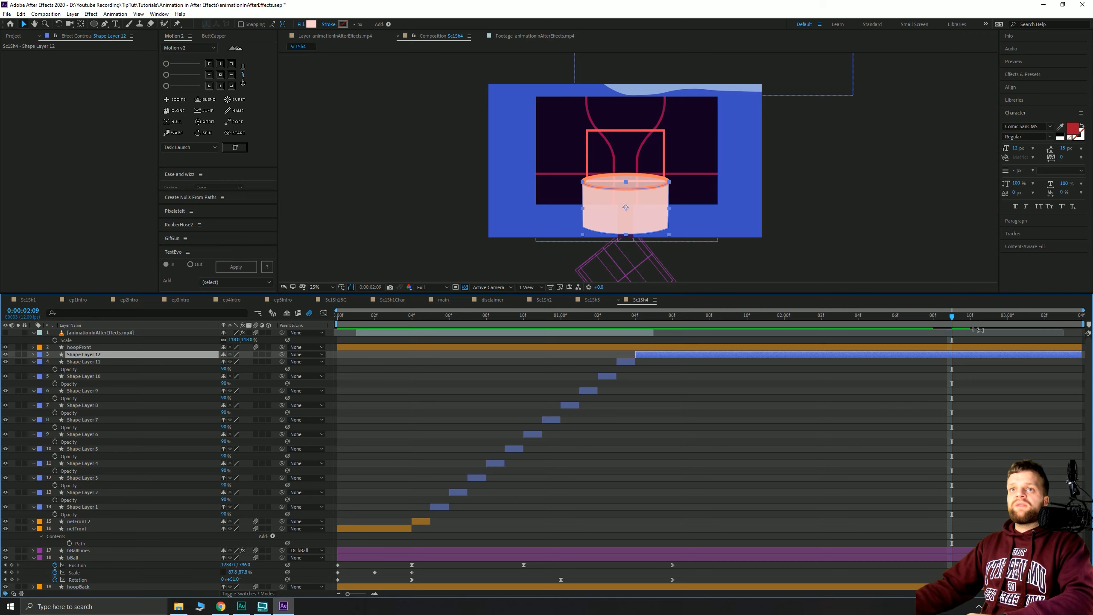
left_click_drag(952, 317, 950, 345)
key("Tab")
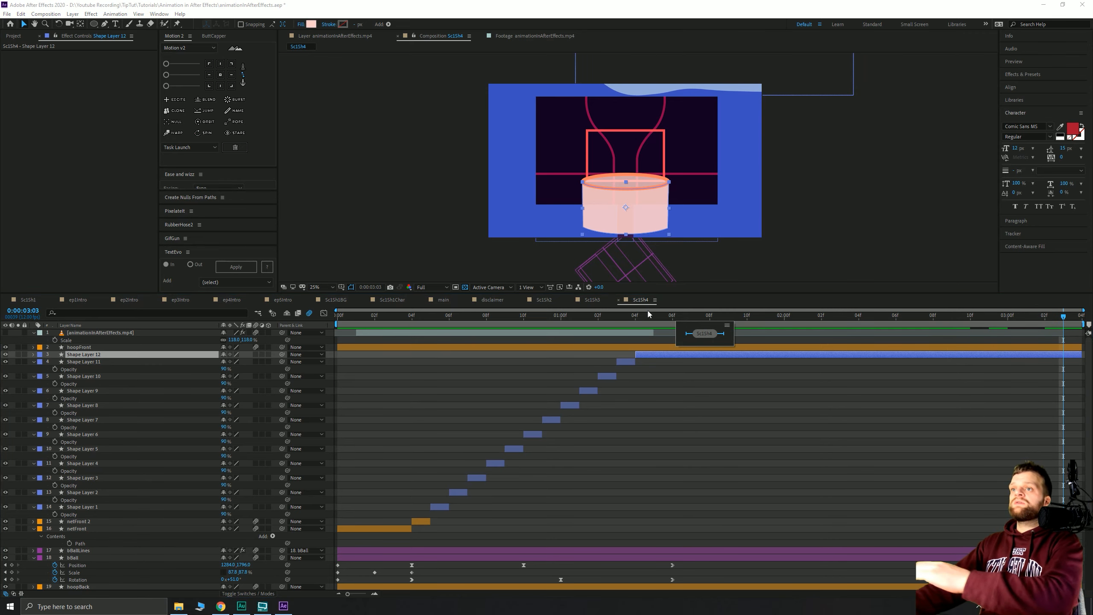
left_click(436, 301)
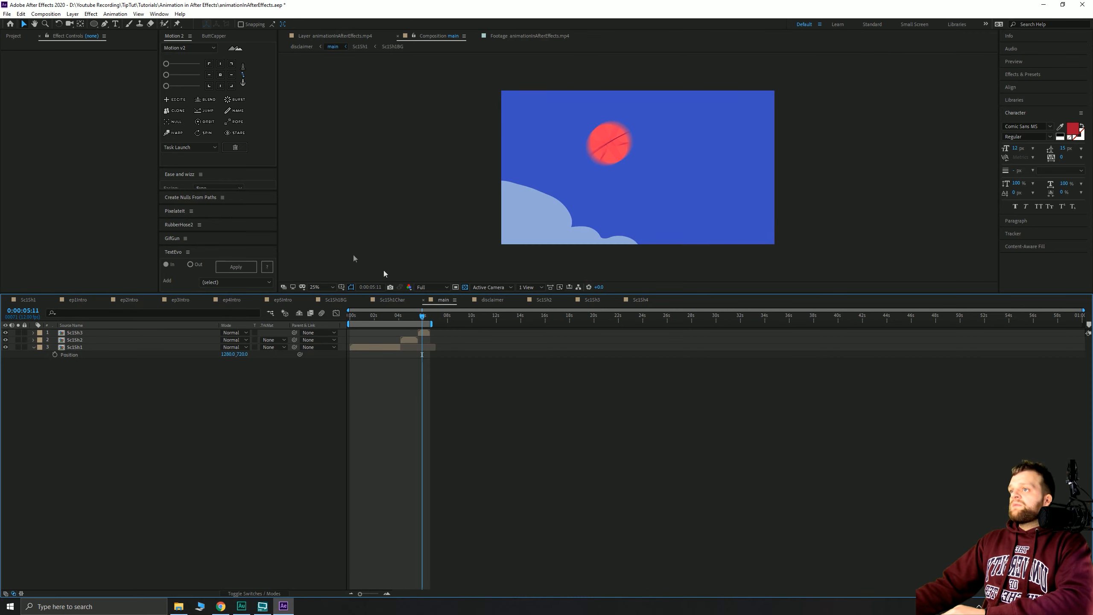
- Drag Sc1Sh4 from the Project panel into main, starting it at 6:06 after Sc1Sh3
left_click(22, 36)
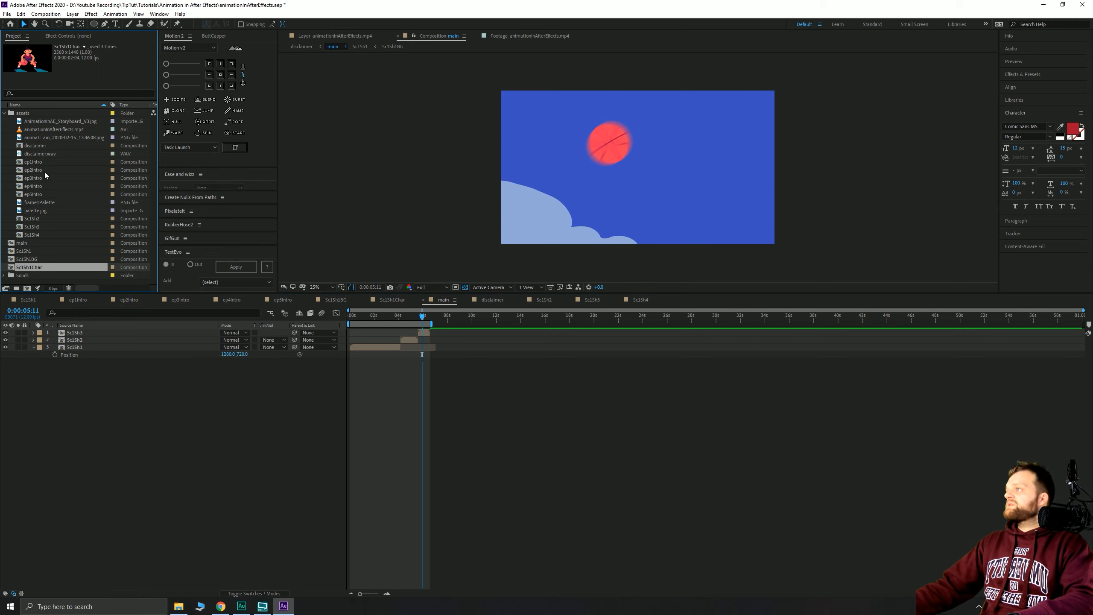
left_click_drag(33, 235, 357, 338)
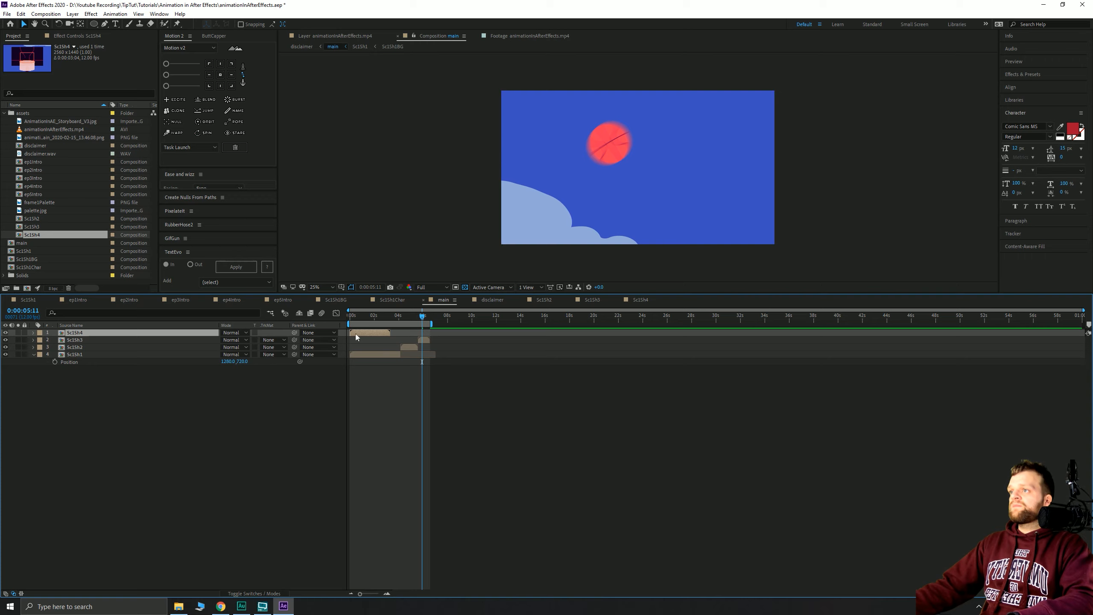
left_click(425, 343)
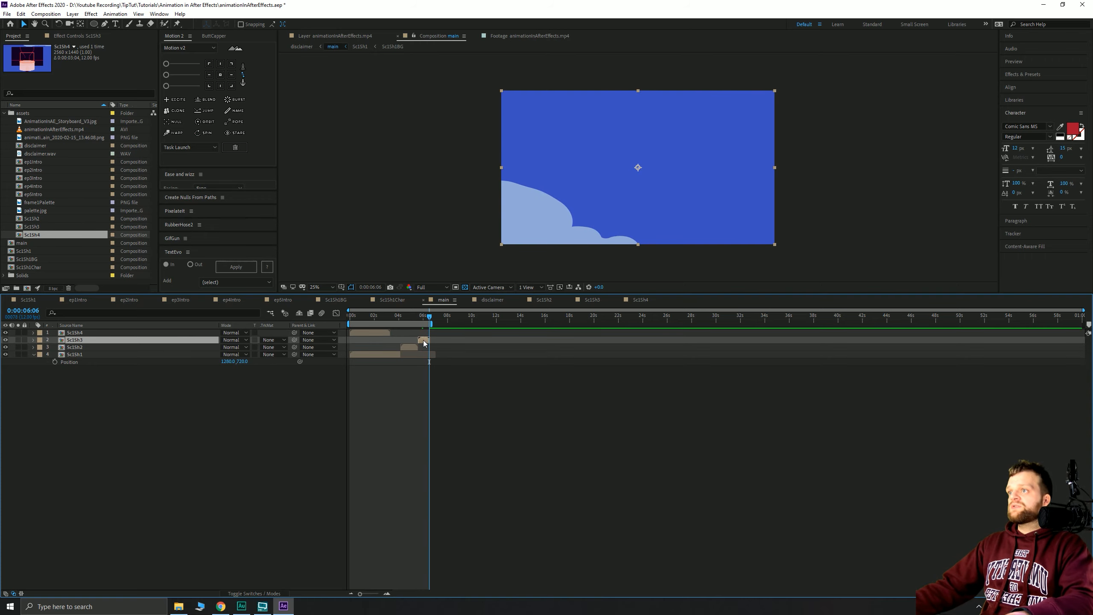
left_click(384, 335)
key("[")
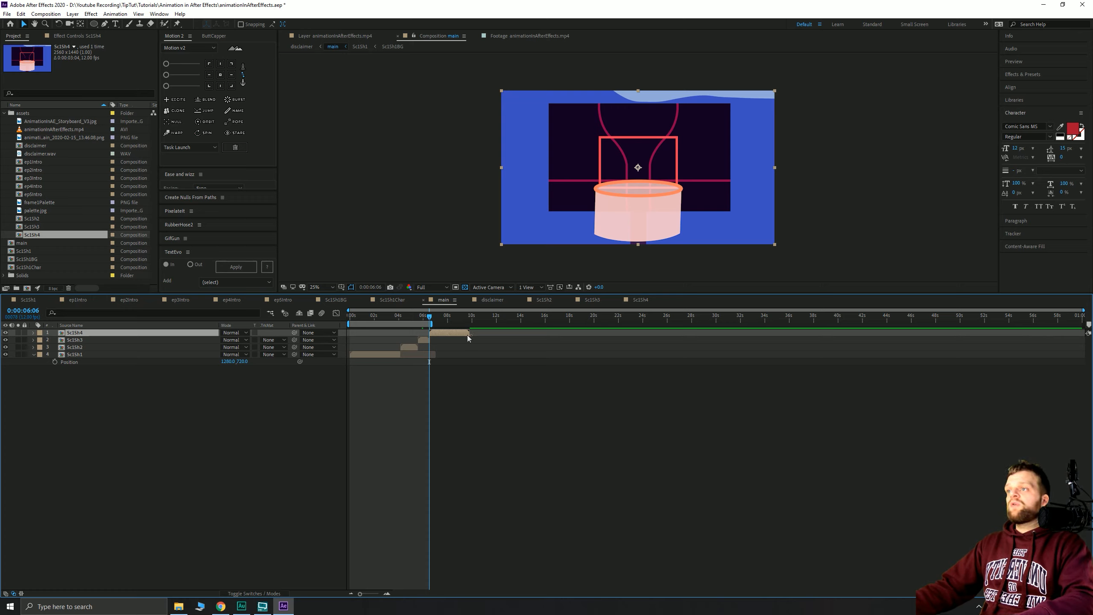
- Set the work area to end at Sc1Sh4's out-point and trim the composition to it
key("o")
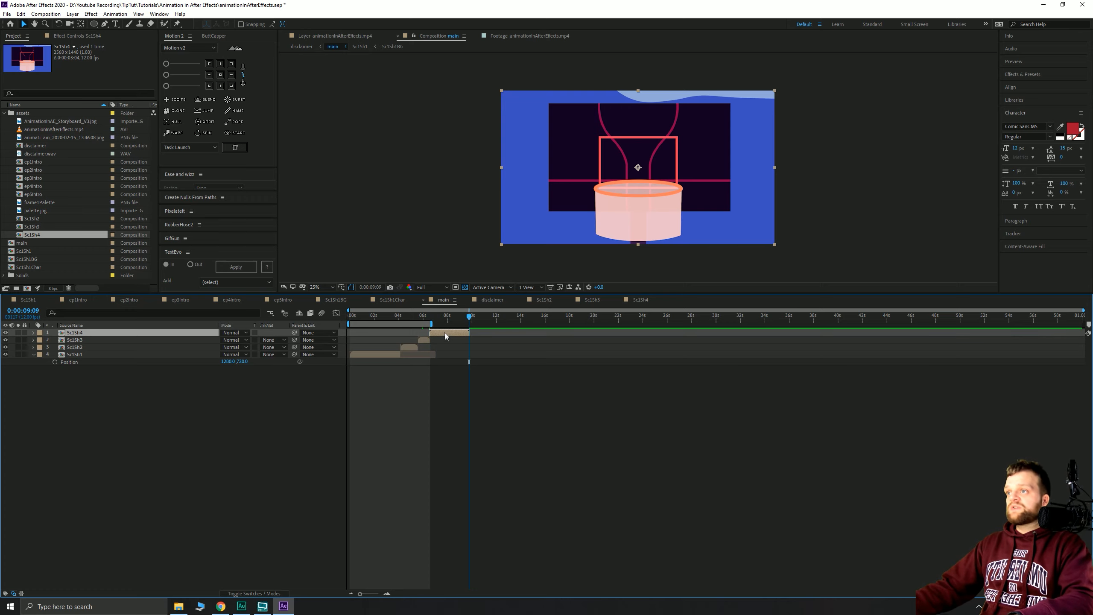
key("n")
right_click(446, 323)
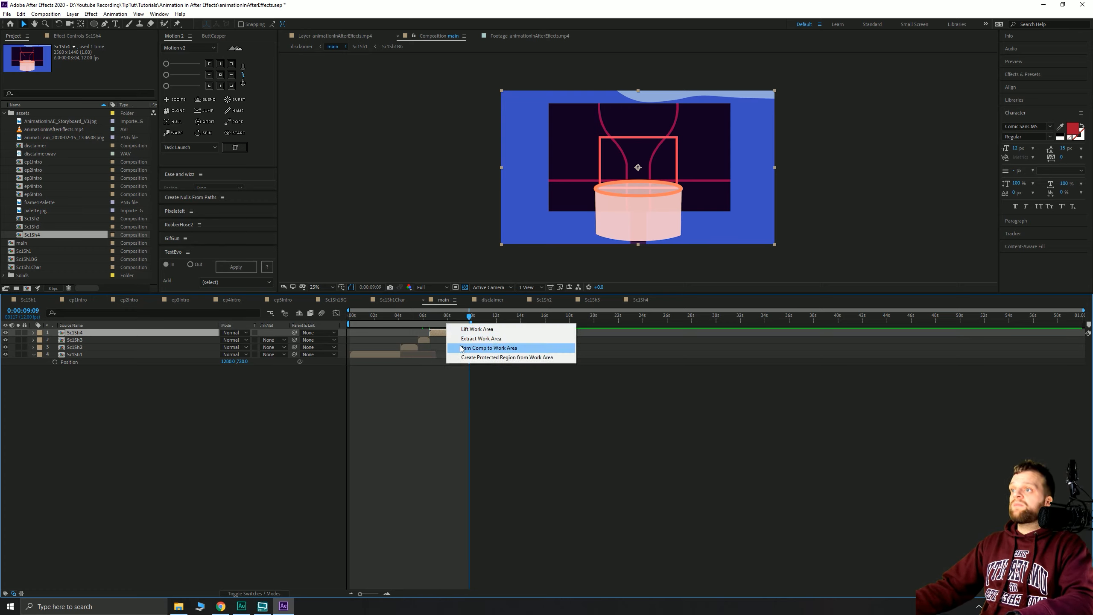
left_click(495, 350)
left_click_drag(1072, 319, 266, 343)
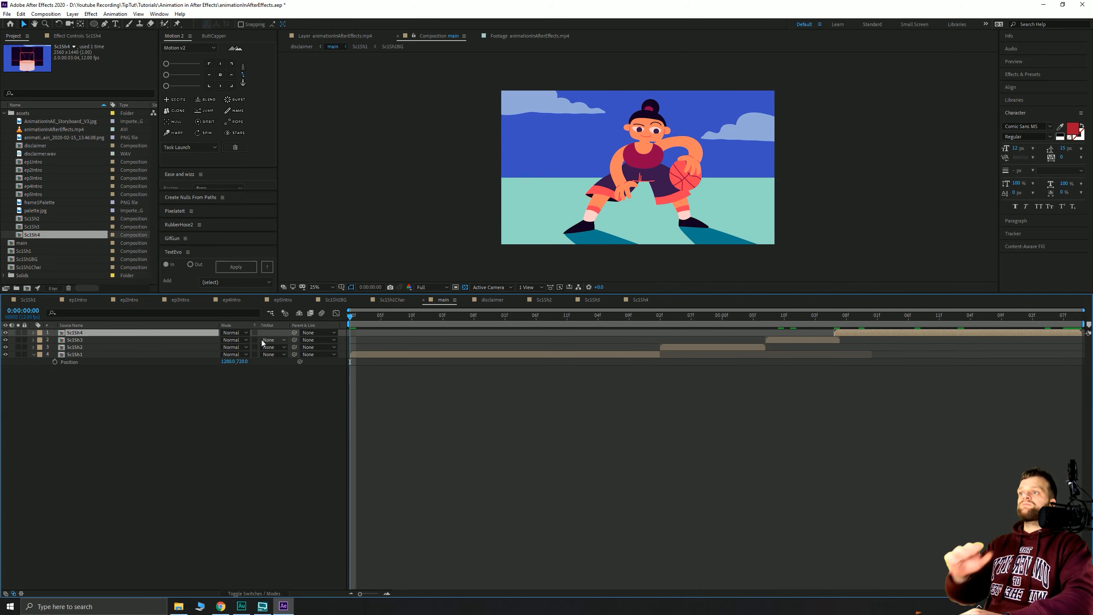
key("space")
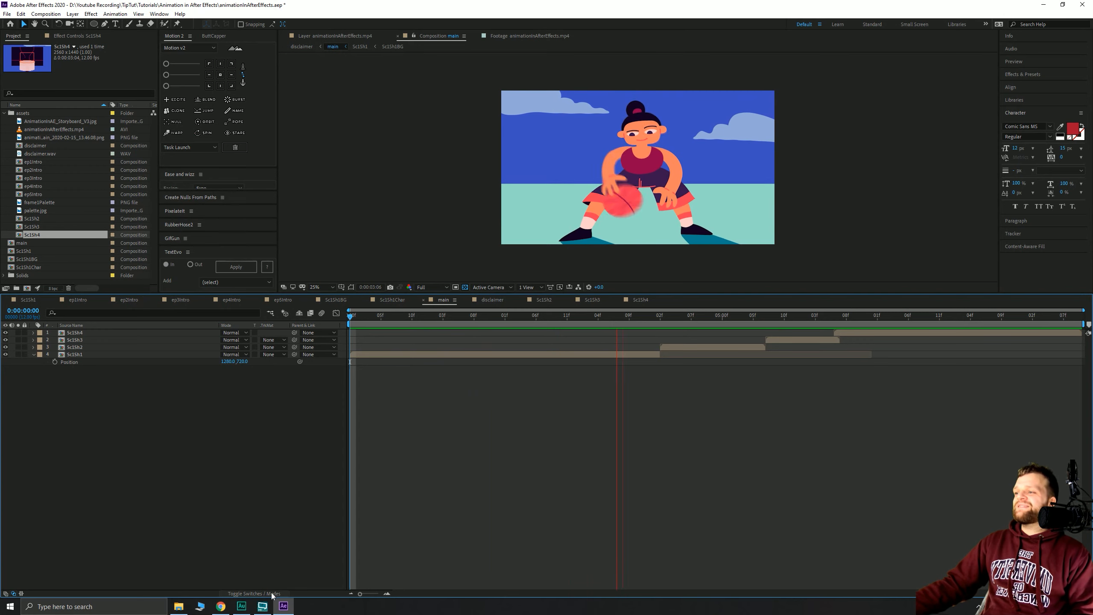
left_click(254, 593)
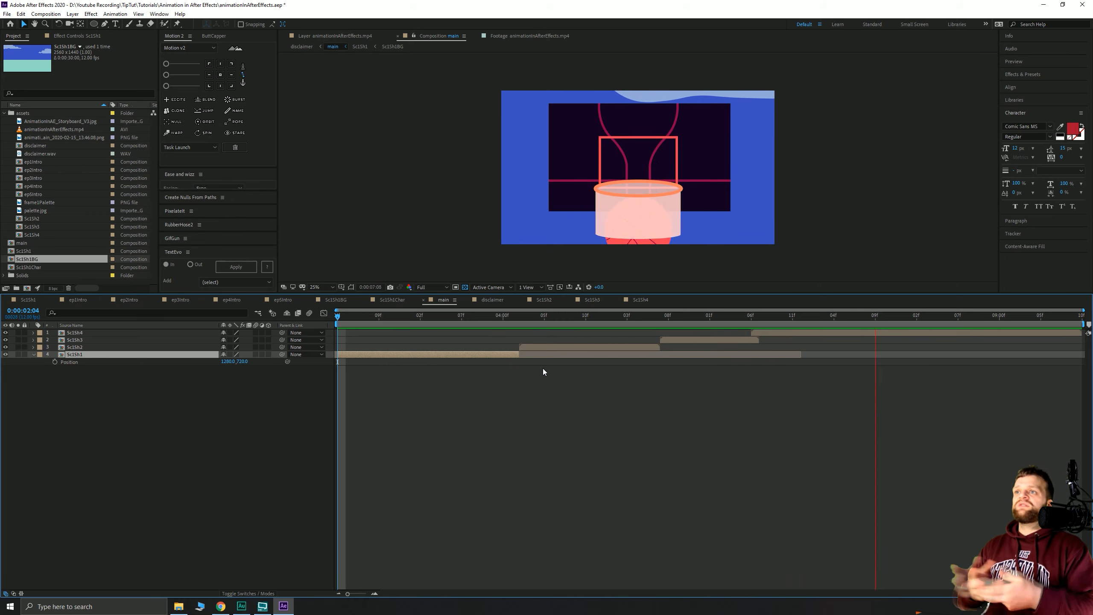
left_click(999, 318)
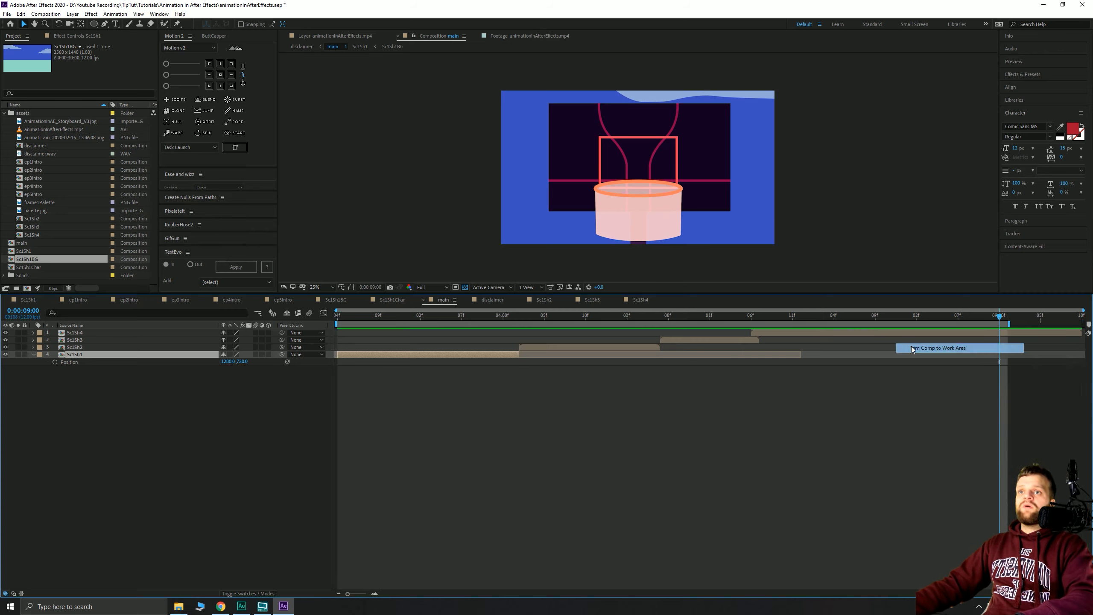
double_click(895, 323)
key("space")
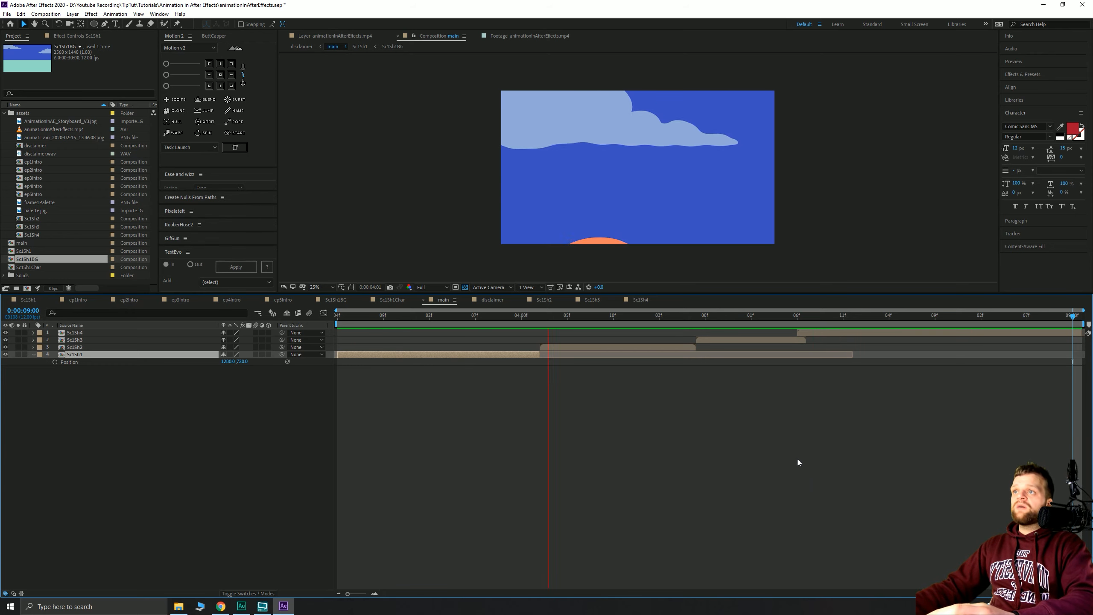
key("space")
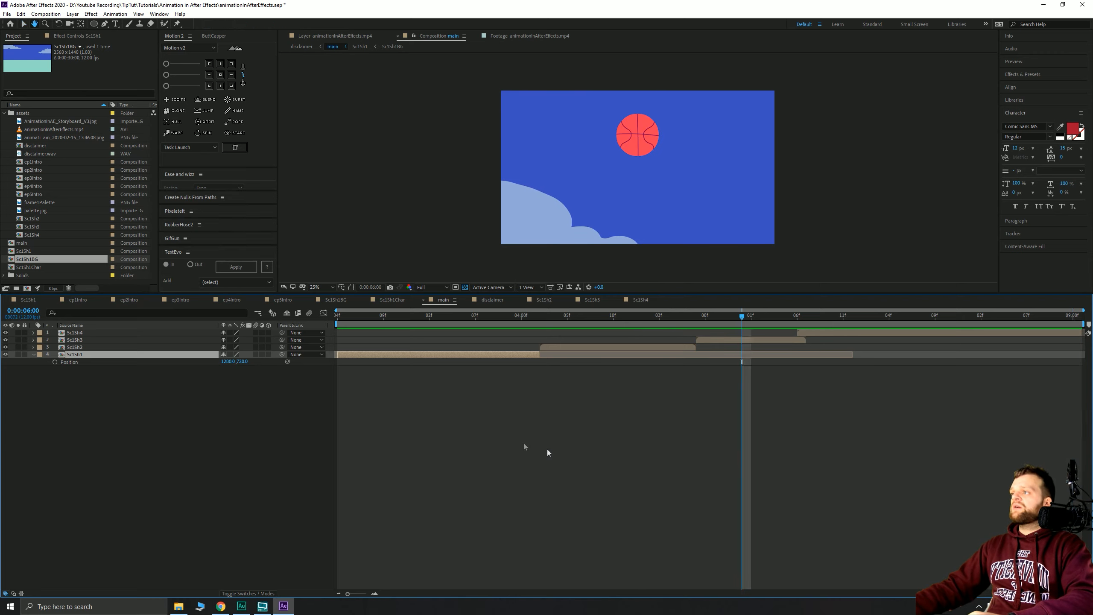
left_click(203, 432)
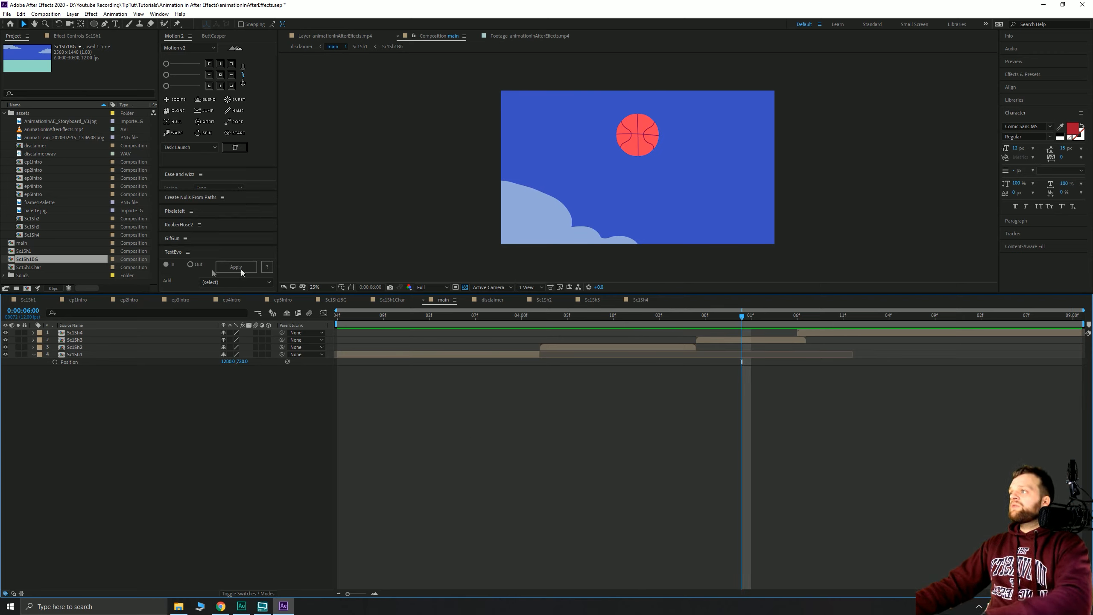
left_click(18, 244)
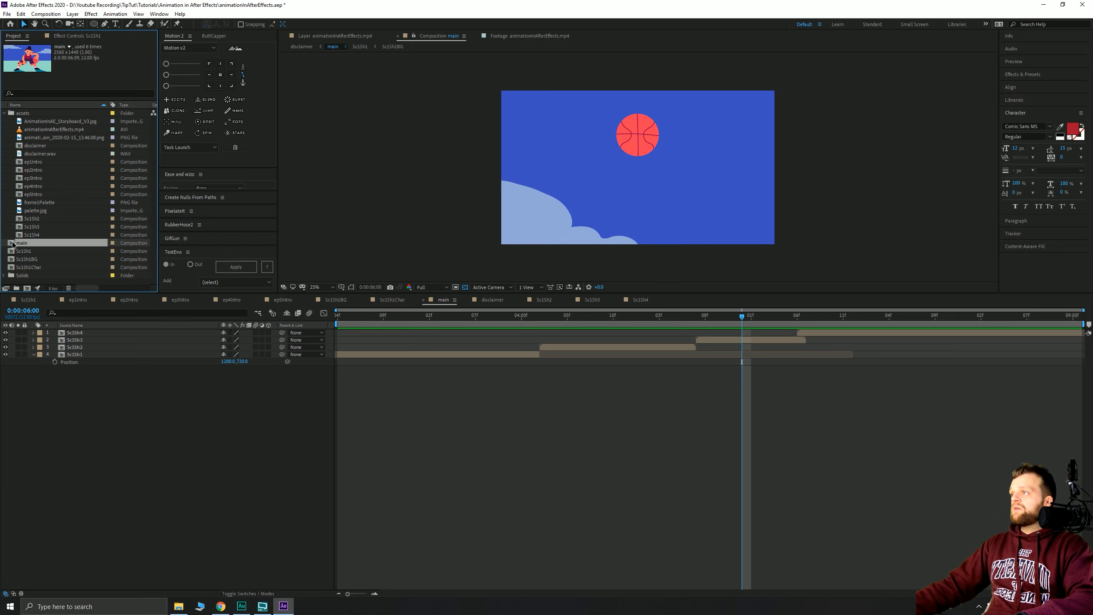
- Duplicate the main composition and rename the copy 'mainInner'
right_click(12, 244)
left_click(23, 219)
left_click(22, 244)
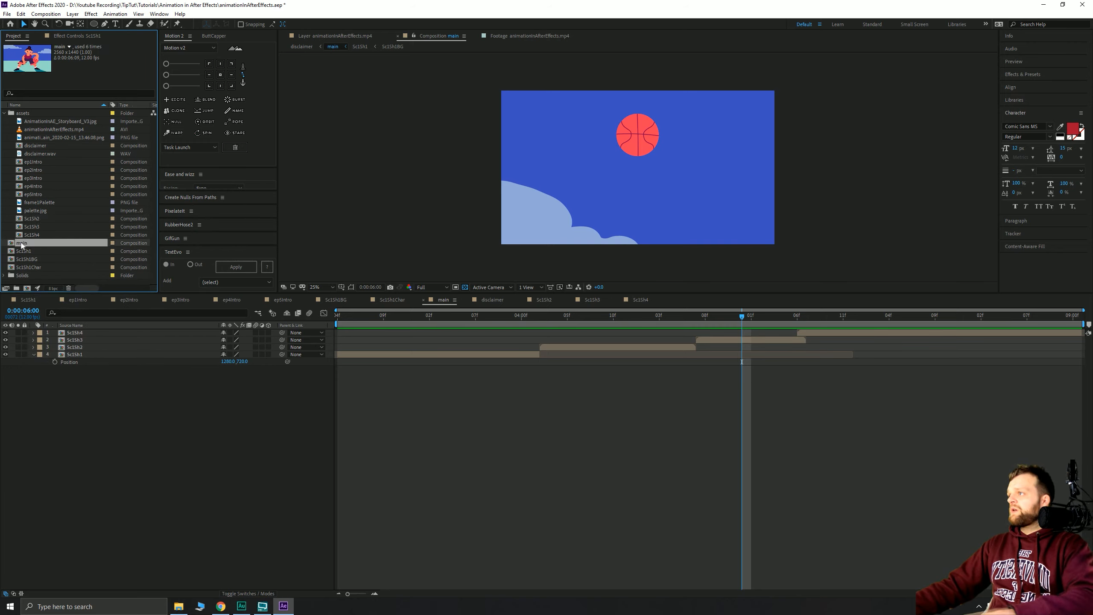
key("ctrl+d")
scroll(38, 267, "down", 1)
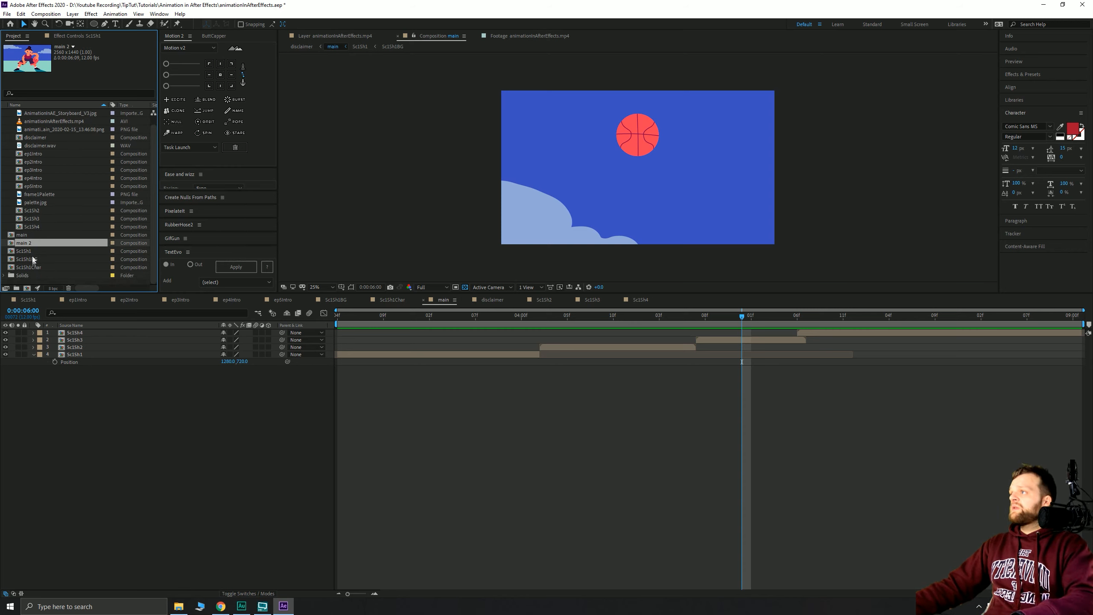
left_click(32, 260)
left_click(23, 246)
key("Return")
type("main")
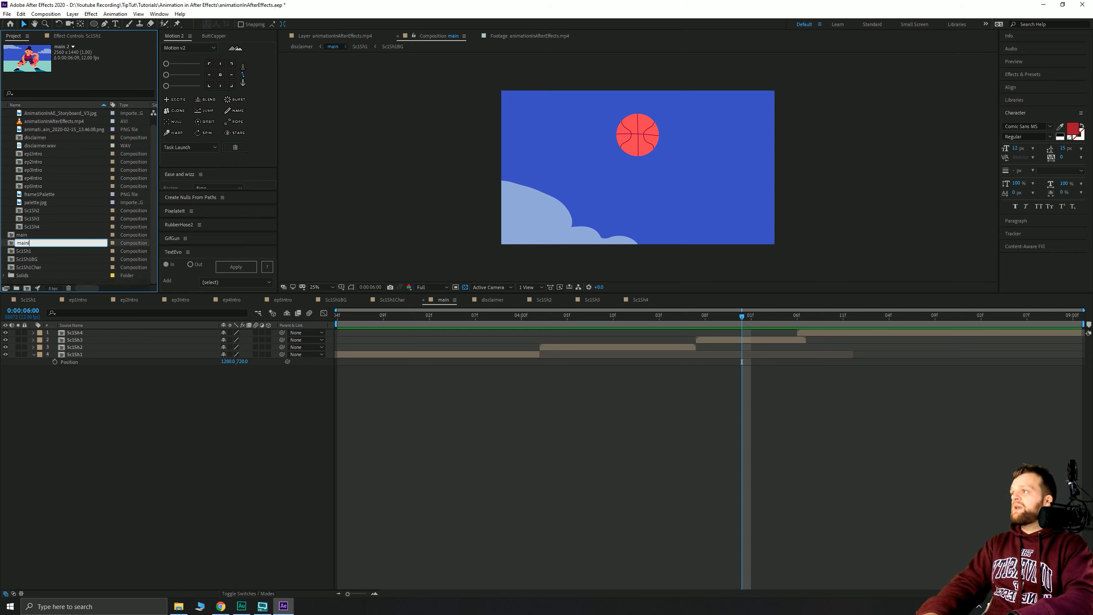
type("Inner")
key("Return")
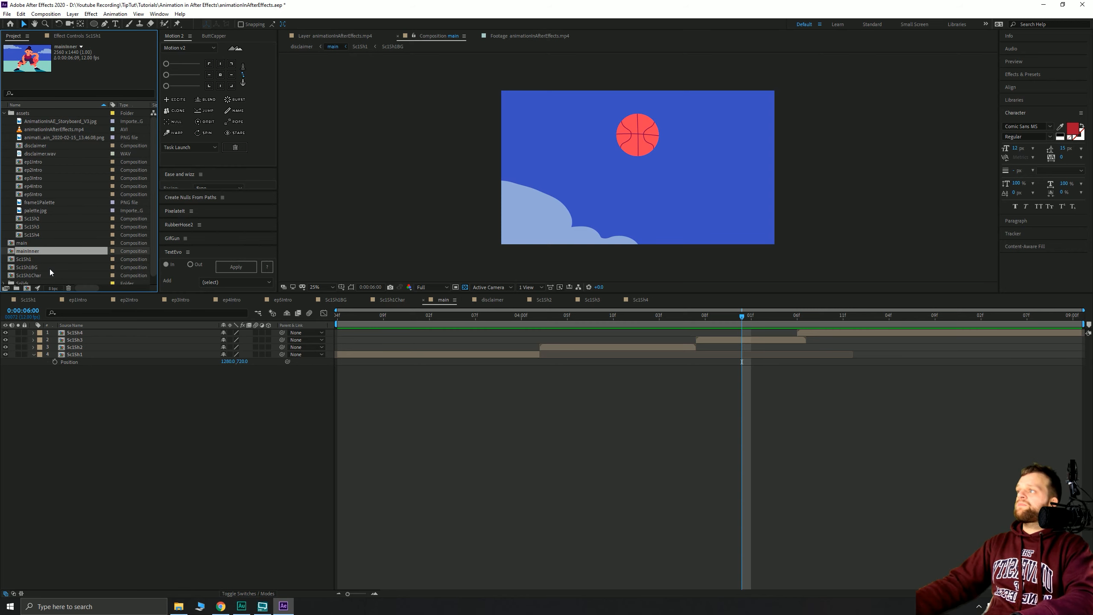
- Empty main, place mainInner in it, and duplicate that layer to make three copies
double_click(21, 243)
key("ctrl+a")
key("Delete")
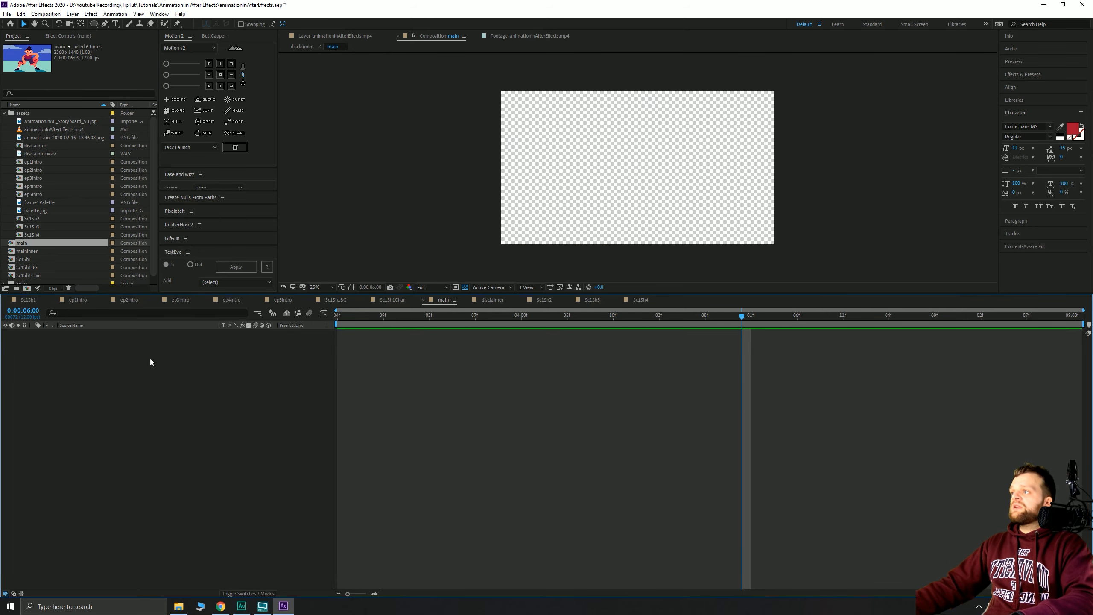
left_click_drag(33, 254, 110, 371)
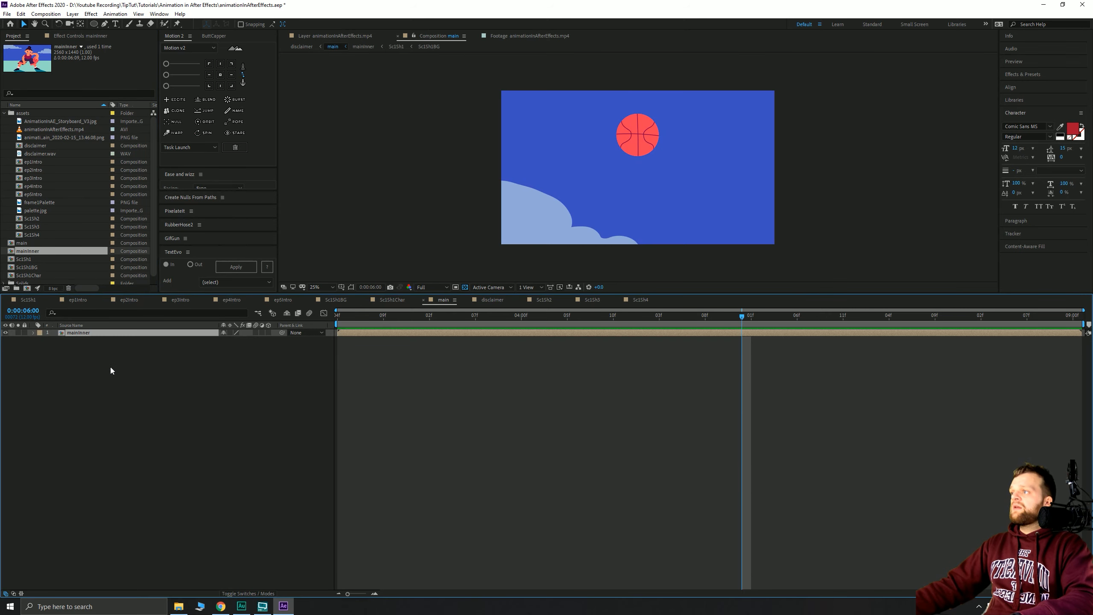
mouse_move(350, 320)
left_mouse_down()
mouse_move(677, 316)
mouse_move(467, 316)
mouse_move(734, 289)
mouse_move(715, 301)
mouse_move(336, 317)
left_mouse_up()
left_click(102, 381)
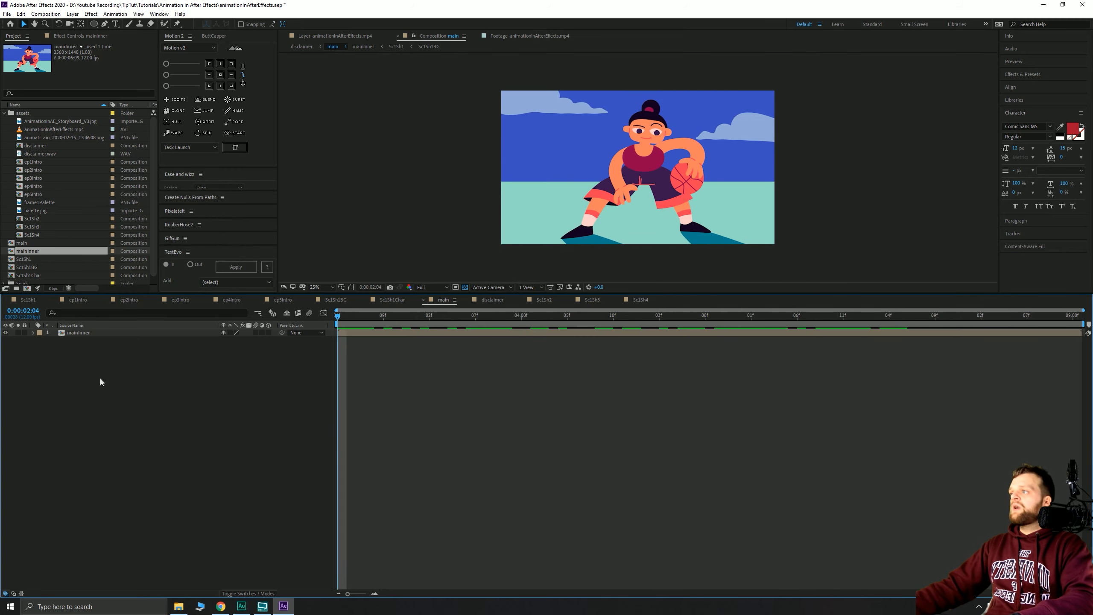
left_click(74, 334)
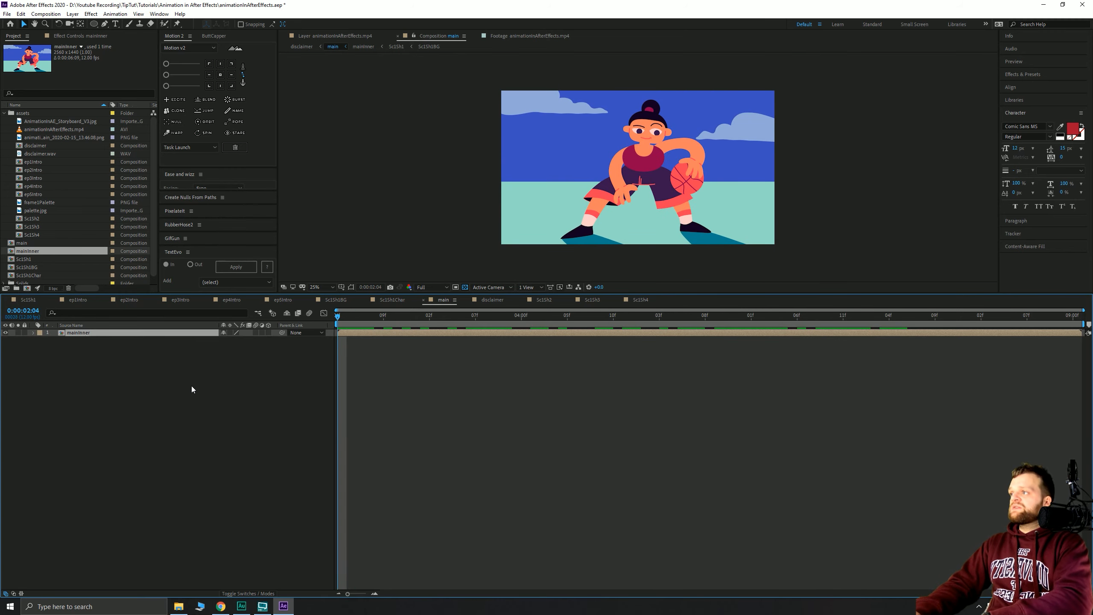
key("ctrl+d")
key("ctrl+d")
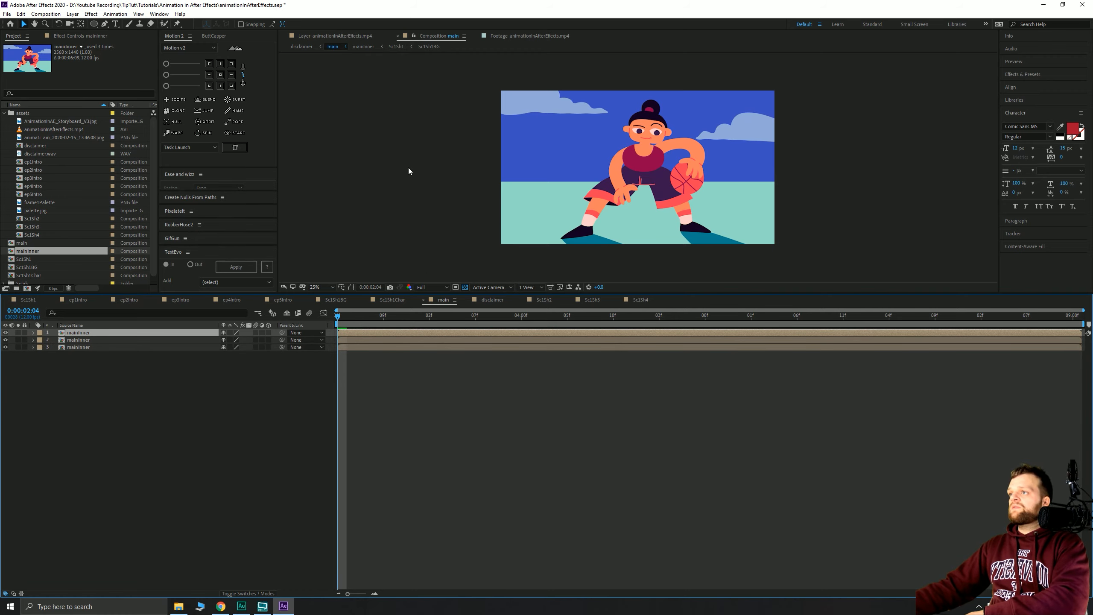
- Apply Find Edges to the top mainInner layer and inspect the resulting outlines
key("ctrl+space")
type("find edges")
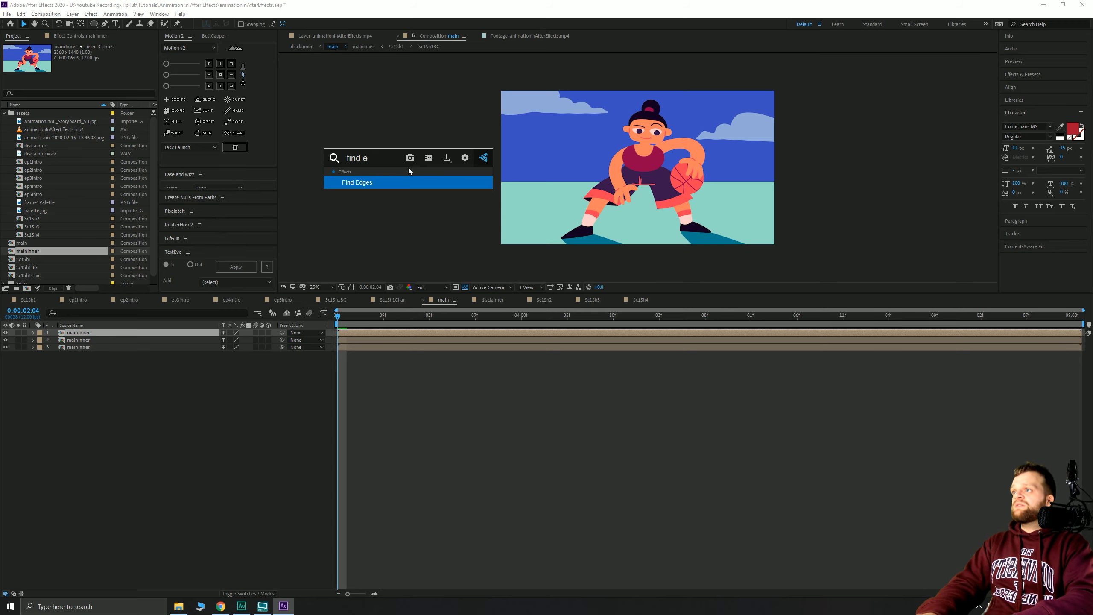
key("Return")
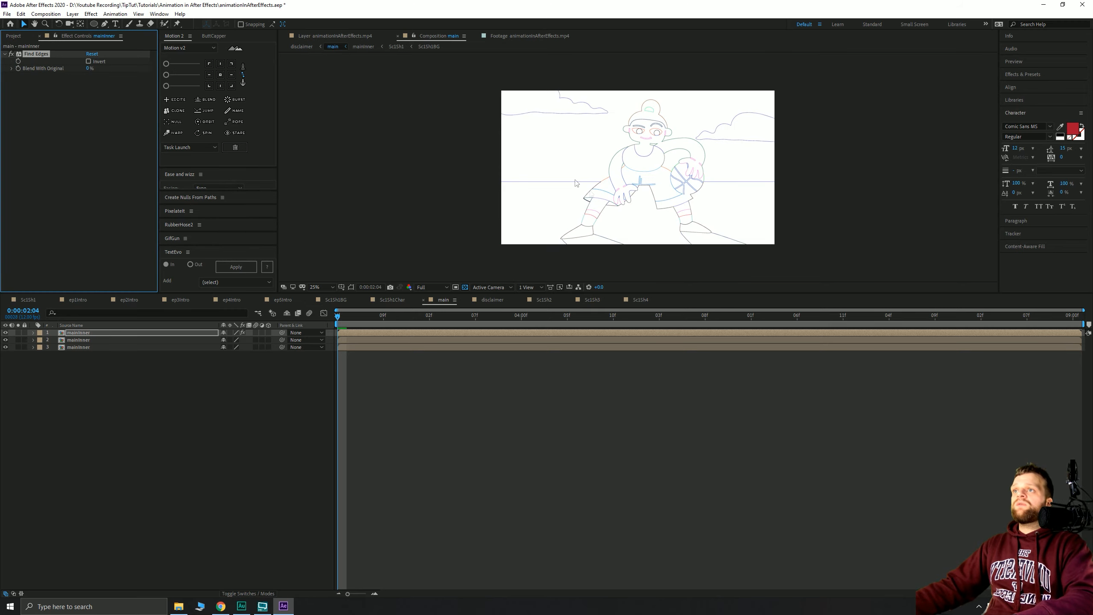
scroll(639, 161, "up", 4)
left_click_drag(688, 141, 629, 217)
left_click_drag(521, 208, 662, 196)
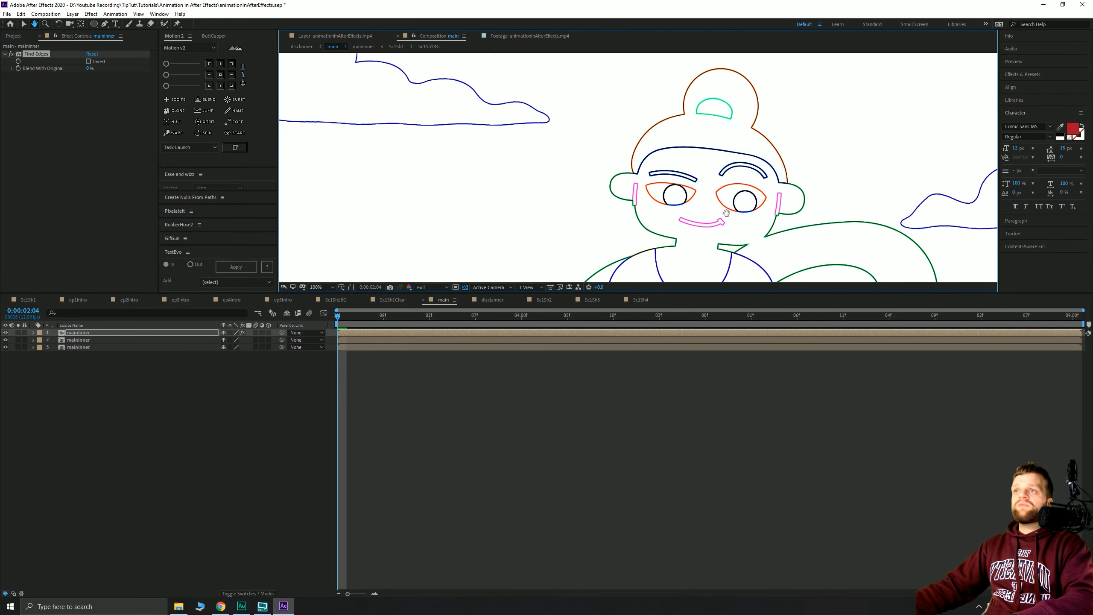
left_click_drag(754, 207, 665, 82)
left_click_drag(660, 185, 675, 109)
left_click_drag(619, 273, 631, 179)
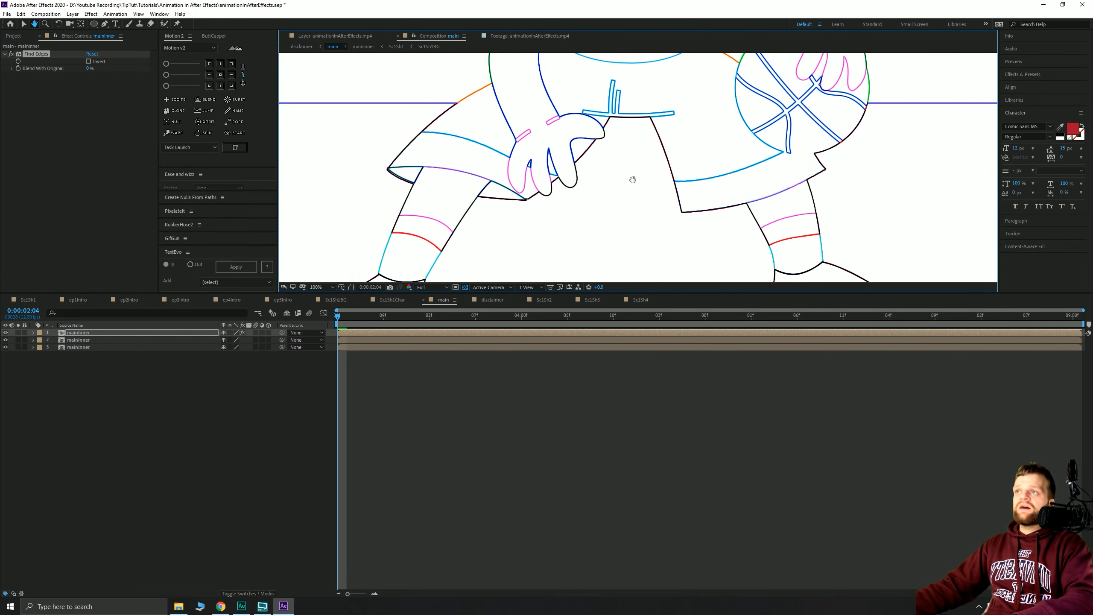
scroll(632, 184, "down", 1)
left_click_drag(597, 144, 600, 257)
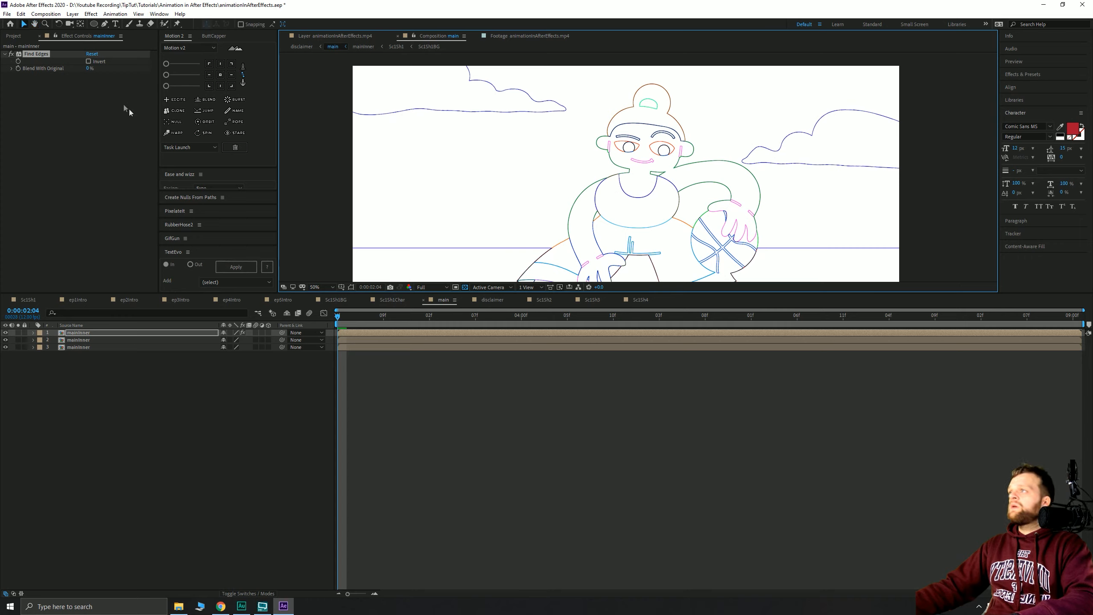
- Add Gaussian Blur (not the legacy version) to the outline layer with Blurriness 5.0
key("ctrl+space")
type("ga")
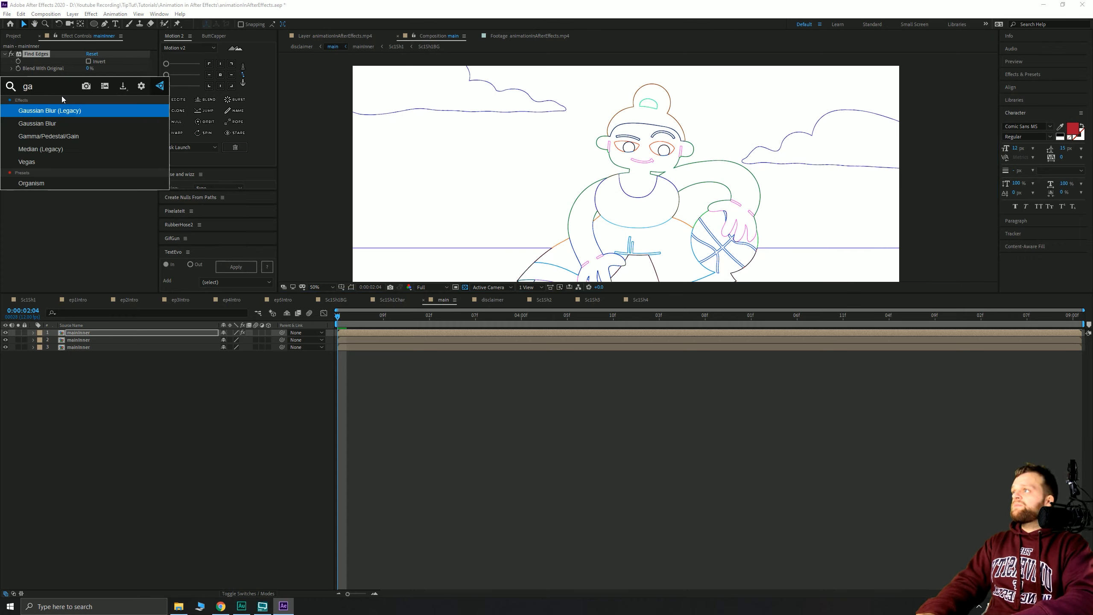
key("Down")
key("Return")
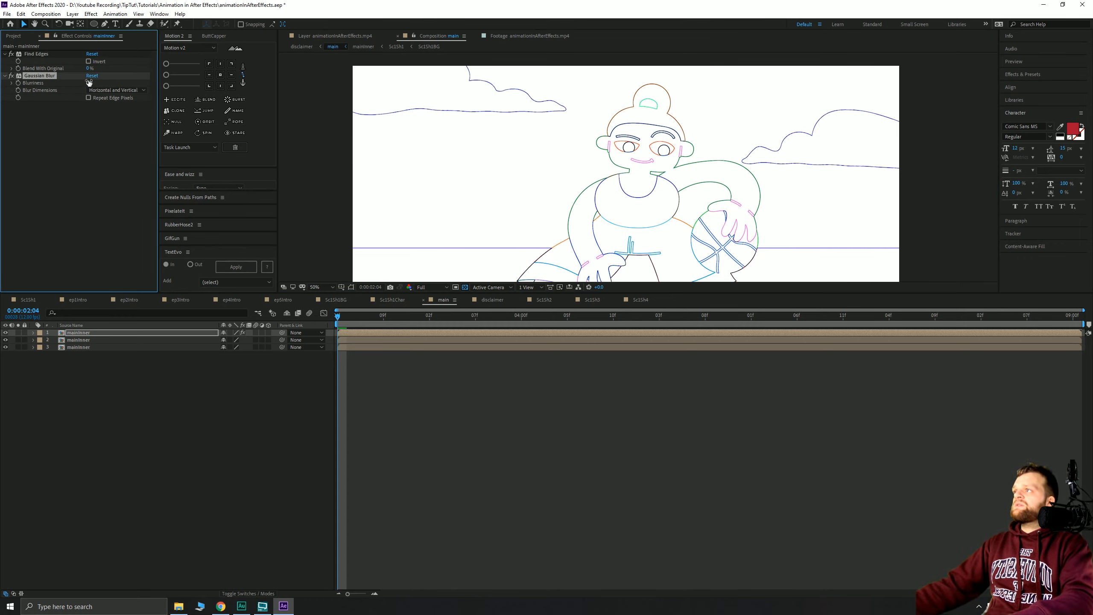
key("Return")
scroll(542, 147, "up", 6)
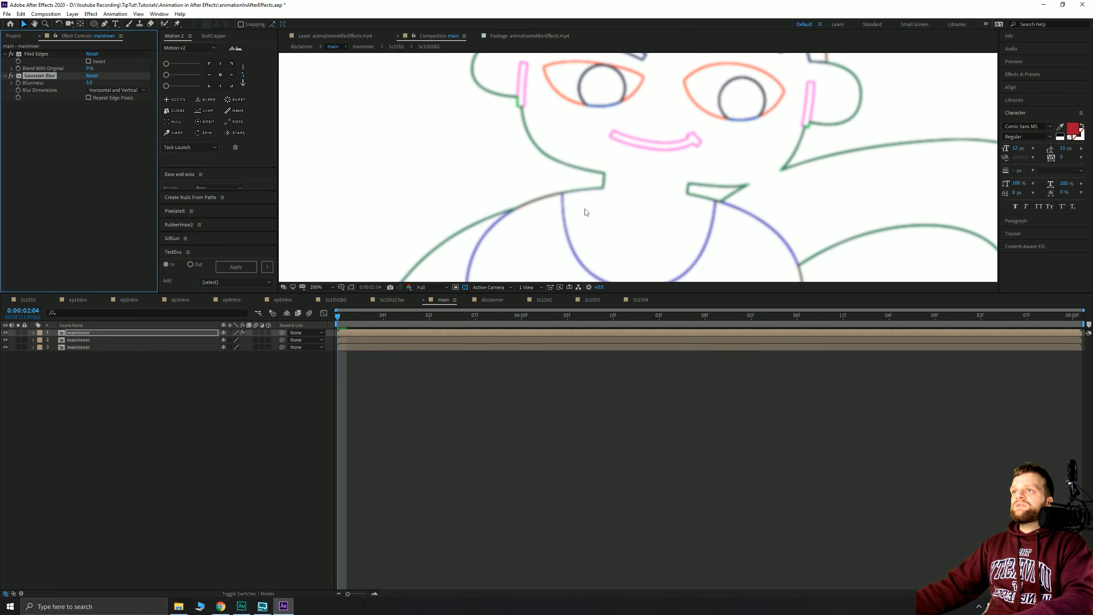
scroll(514, 182, "down", 6)
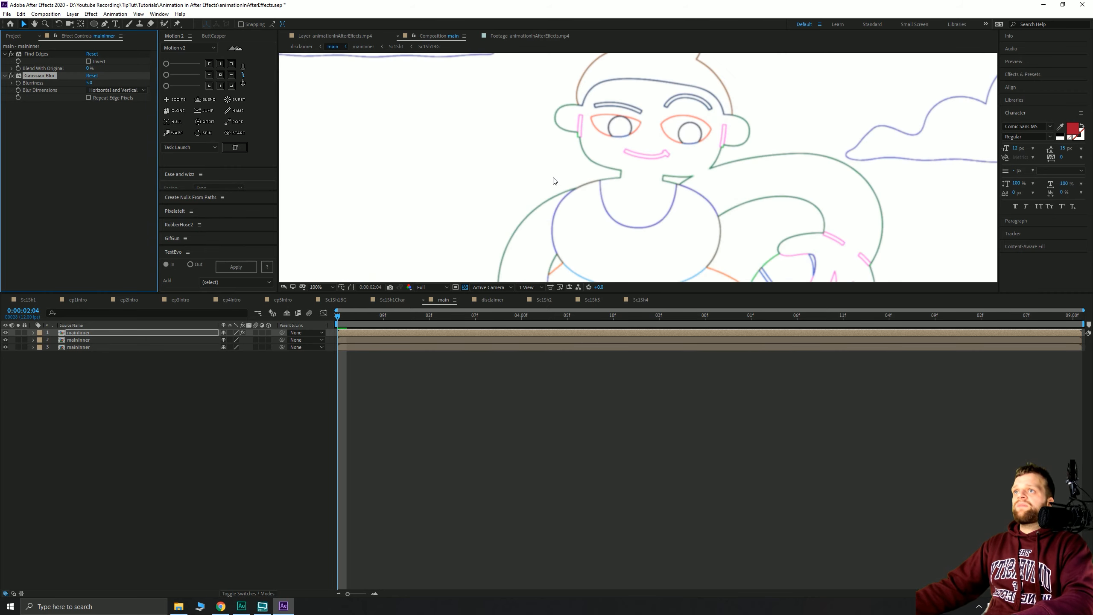
- Apply Extract to the outline layer and lower its White Point to 254
key("ctrl+space")
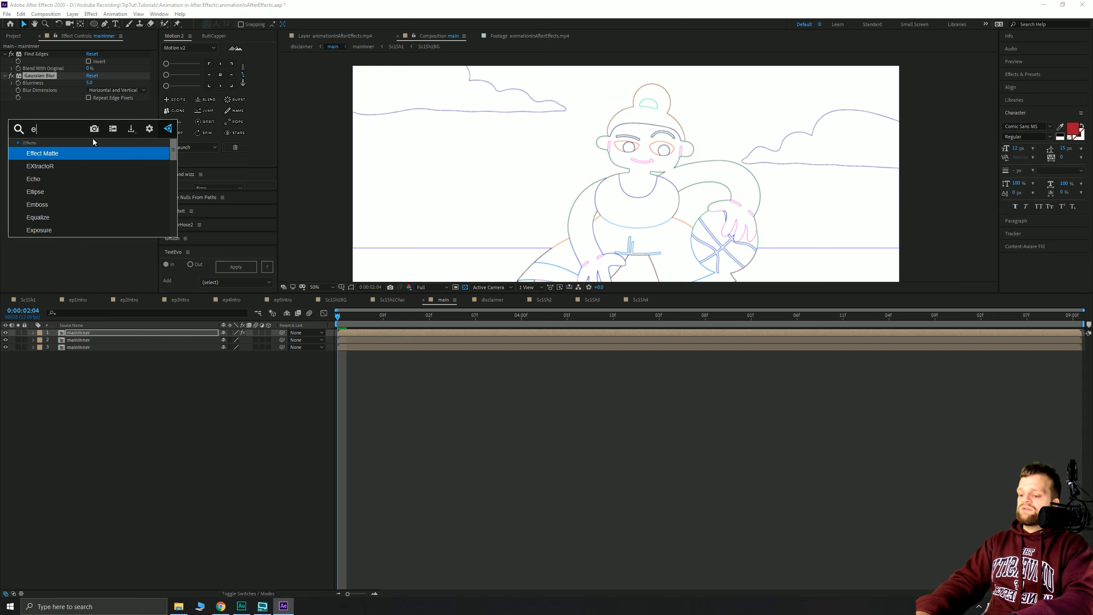
type("extra")
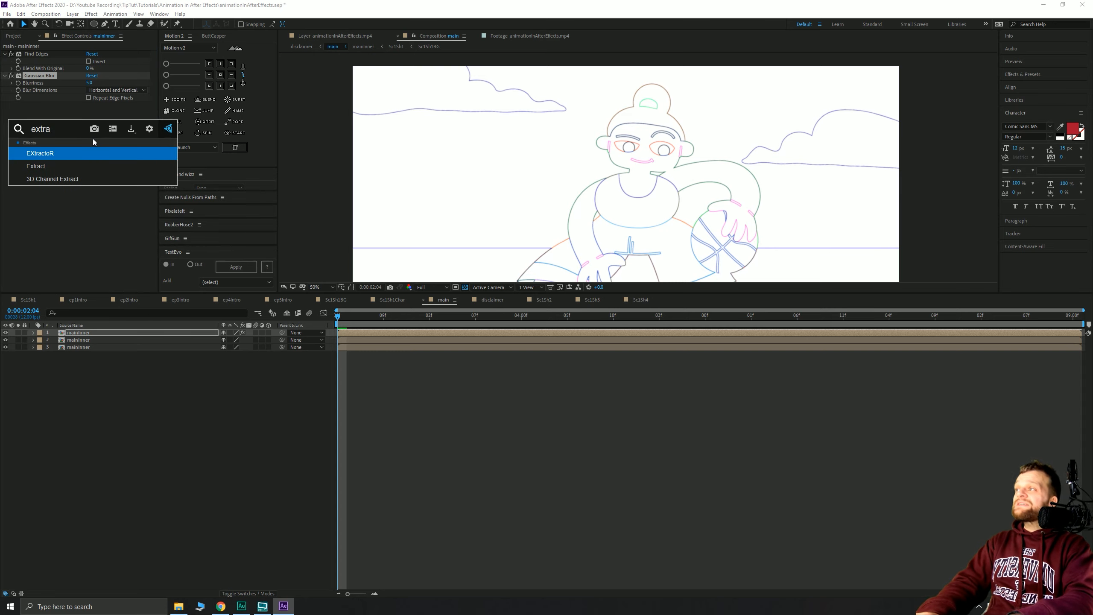
key("Down")
key("Return")
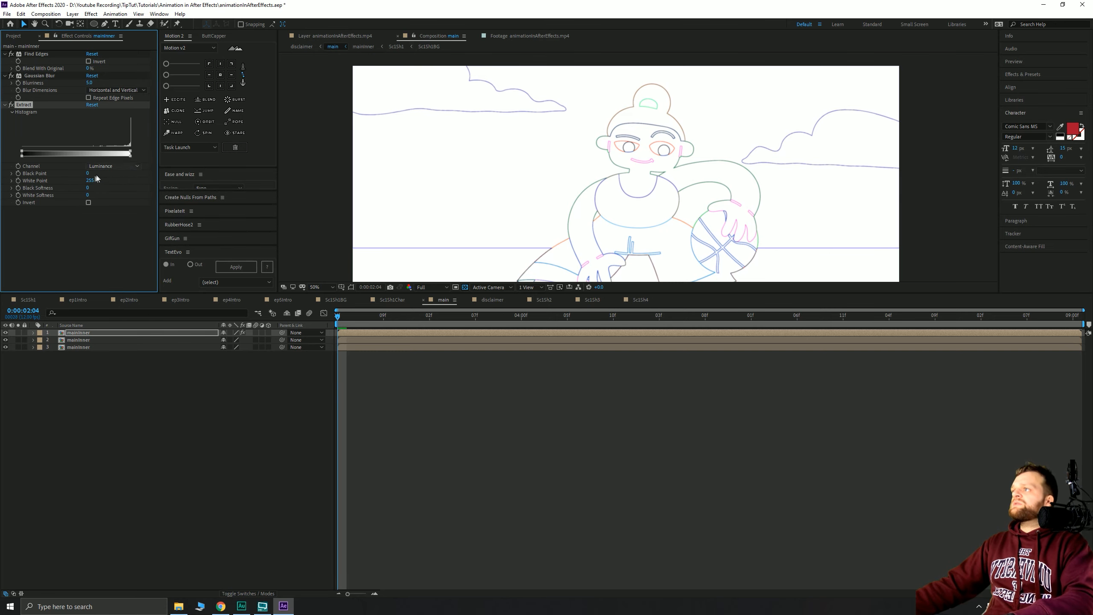
left_click_drag(91, 184, 91, 181)
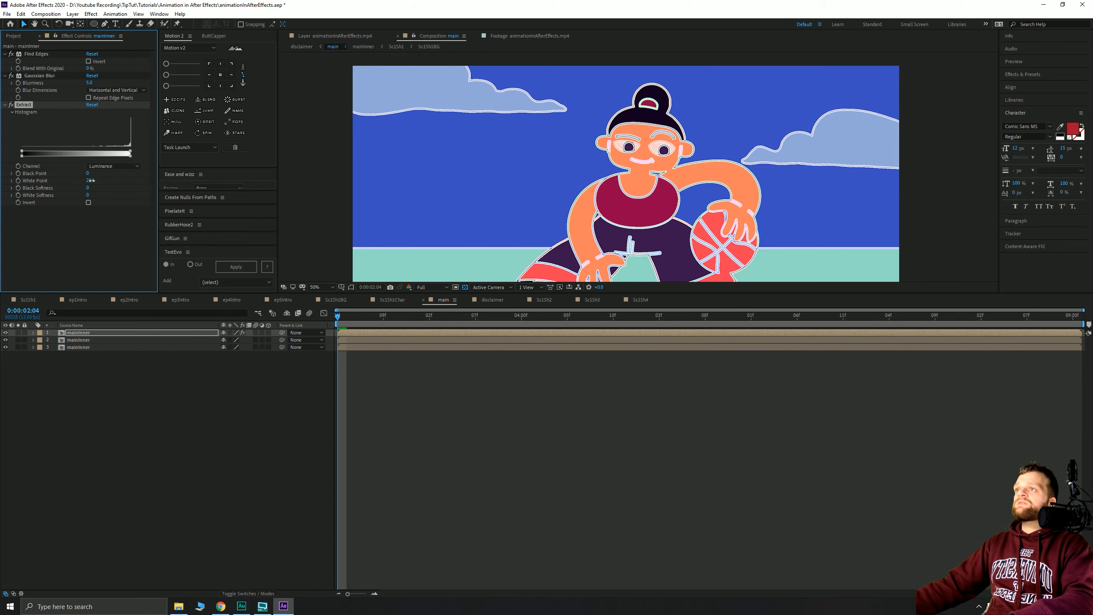
scroll(726, 120, "up", 4)
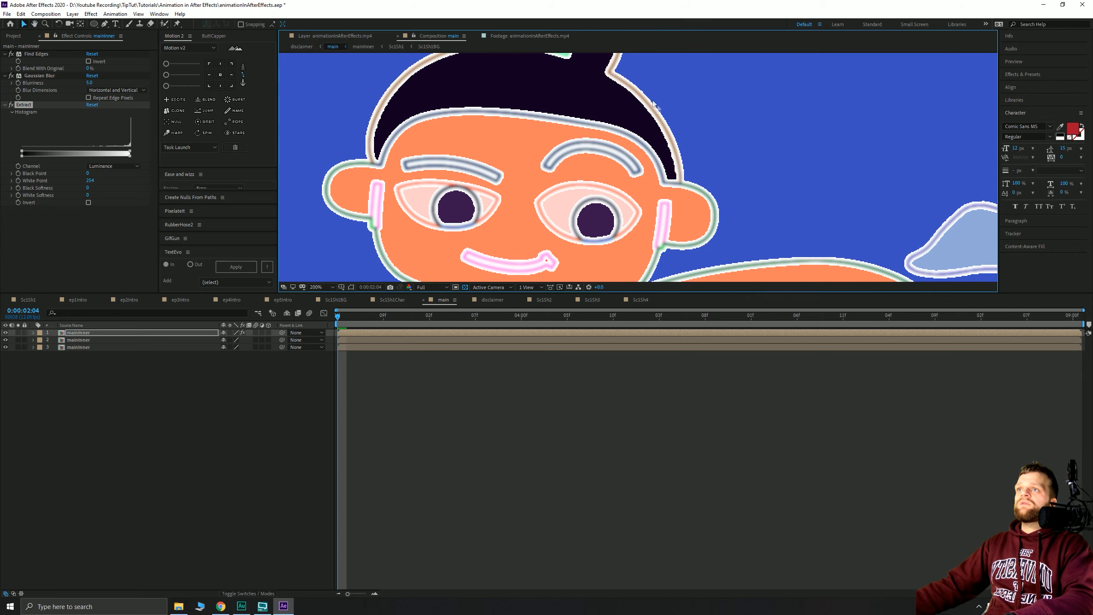
scroll(675, 154, "down", 4)
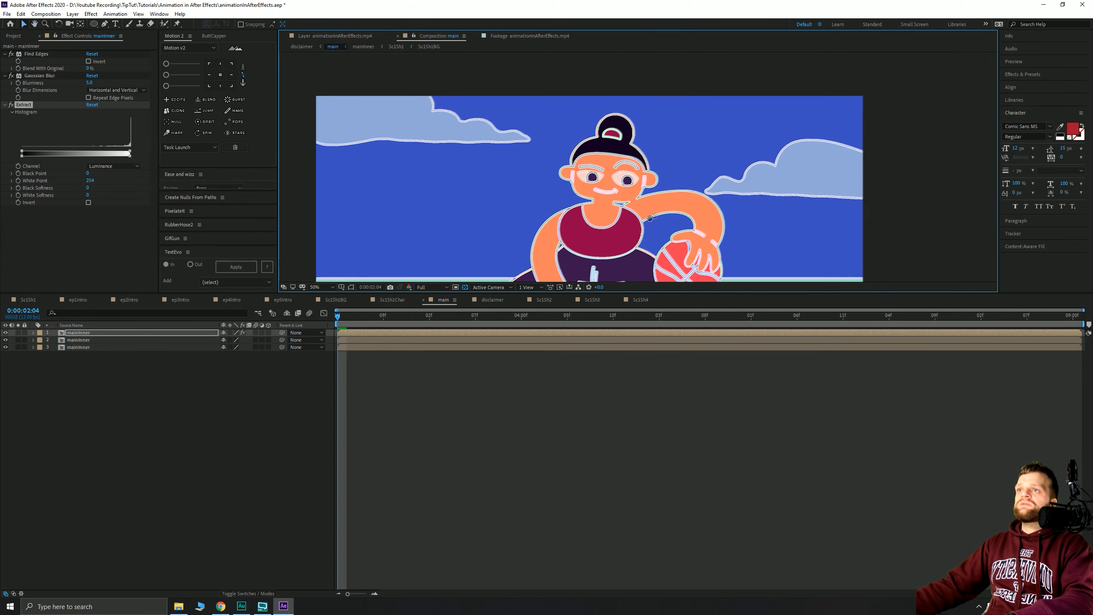
left_click_drag(575, 222, 571, 163)
left_click_drag(675, 161, 632, 144)
left_click_drag(579, 56, 646, 161)
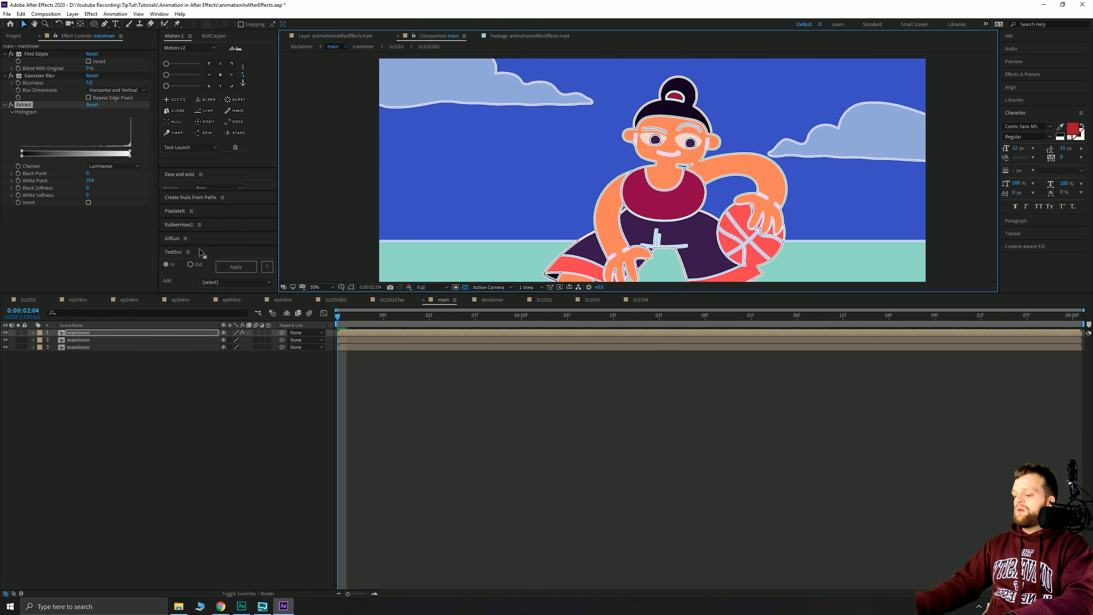
key("ctrl+space")
- Apply Roughen Edges to the outline layer with a Border of 6
type("roughe")
key("Return")
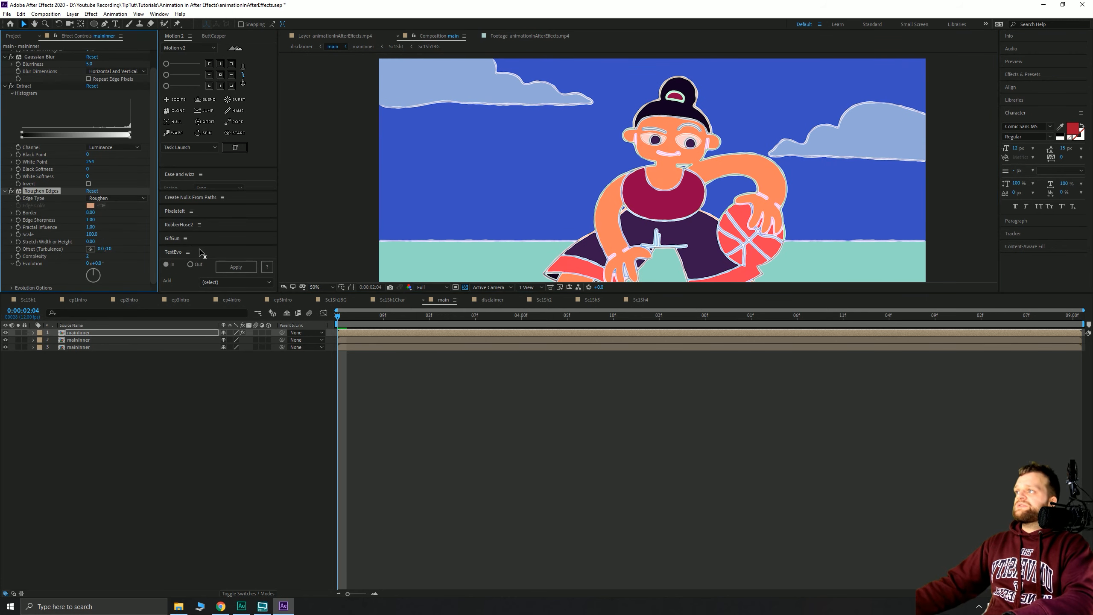
scroll(559, 190, "up", 7)
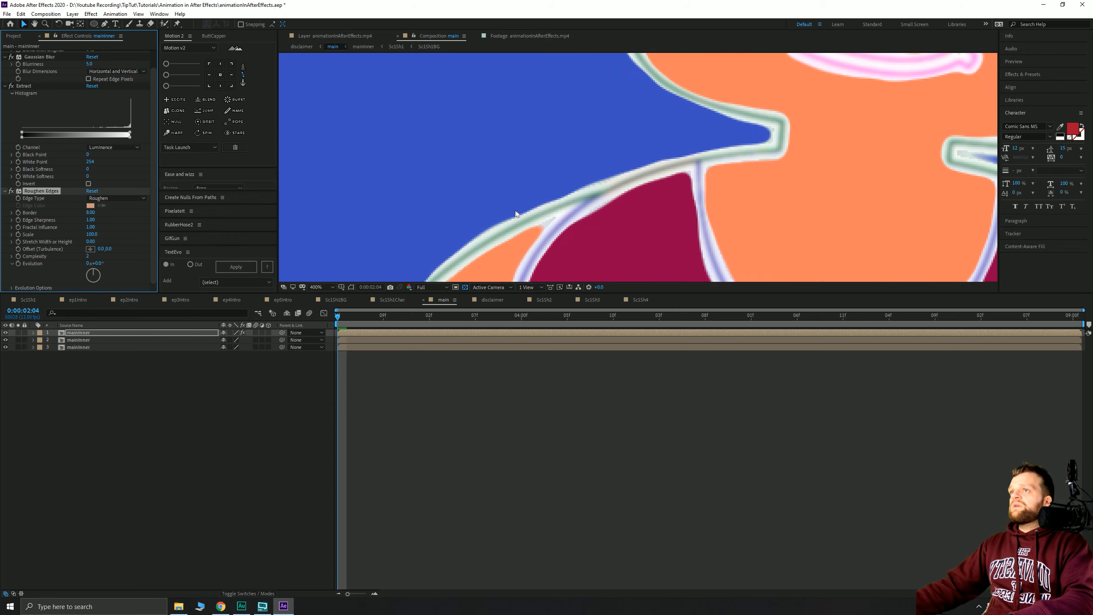
left_click_drag(88, 215, 86, 215)
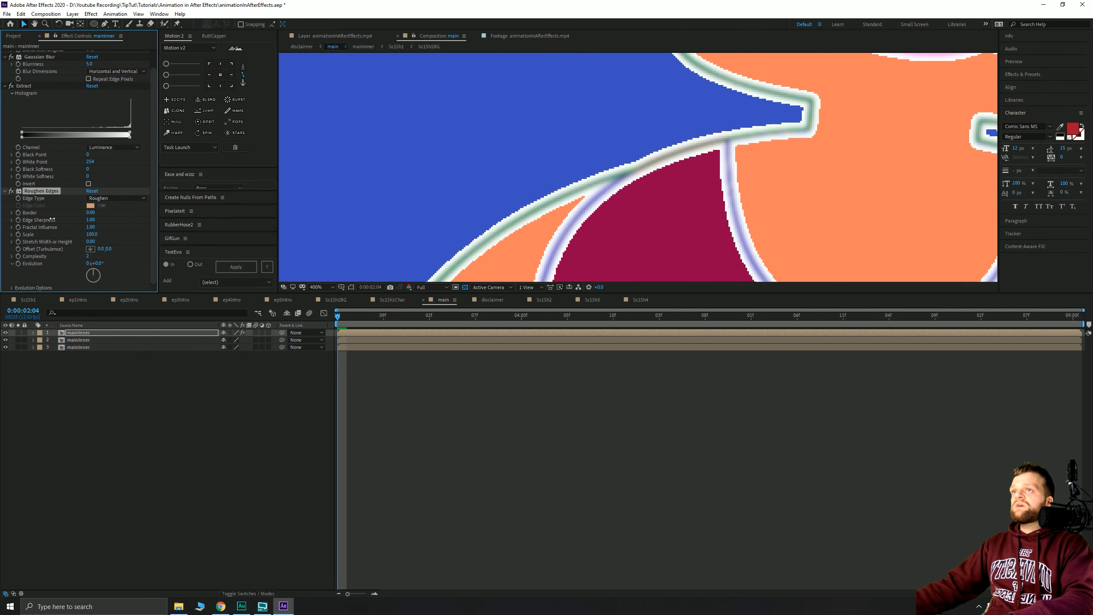
left_click(91, 212)
type("6")
key("Return")
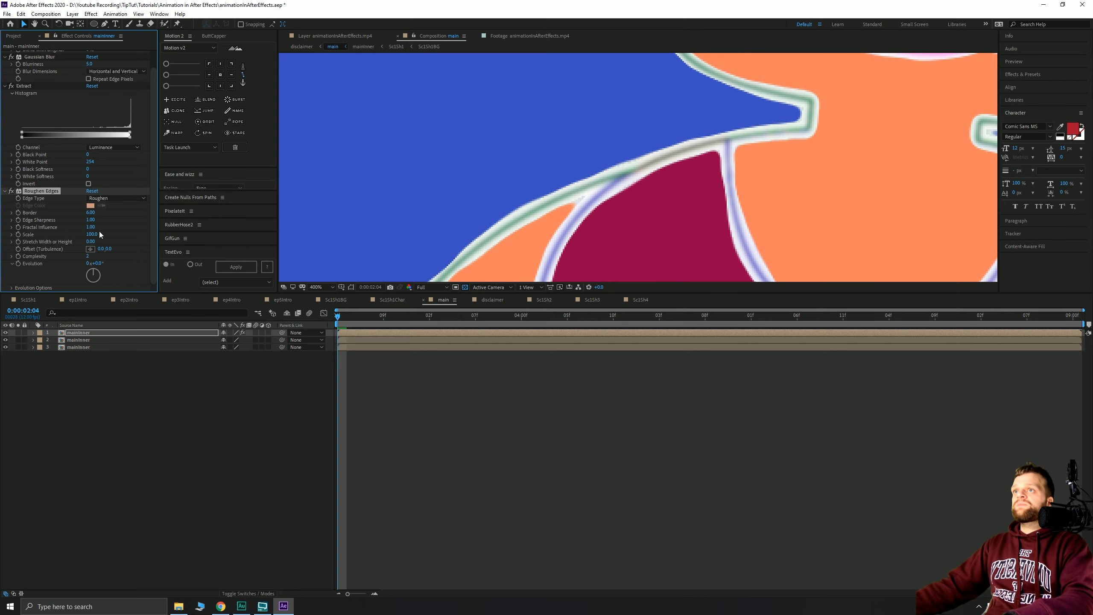
- Set Roughen Edges' Edge Sharpness to 10, Scale to 20 and Complexity to 10
left_click_drag(89, 220, 256, 211)
left_click_drag(343, 206, 344, 206)
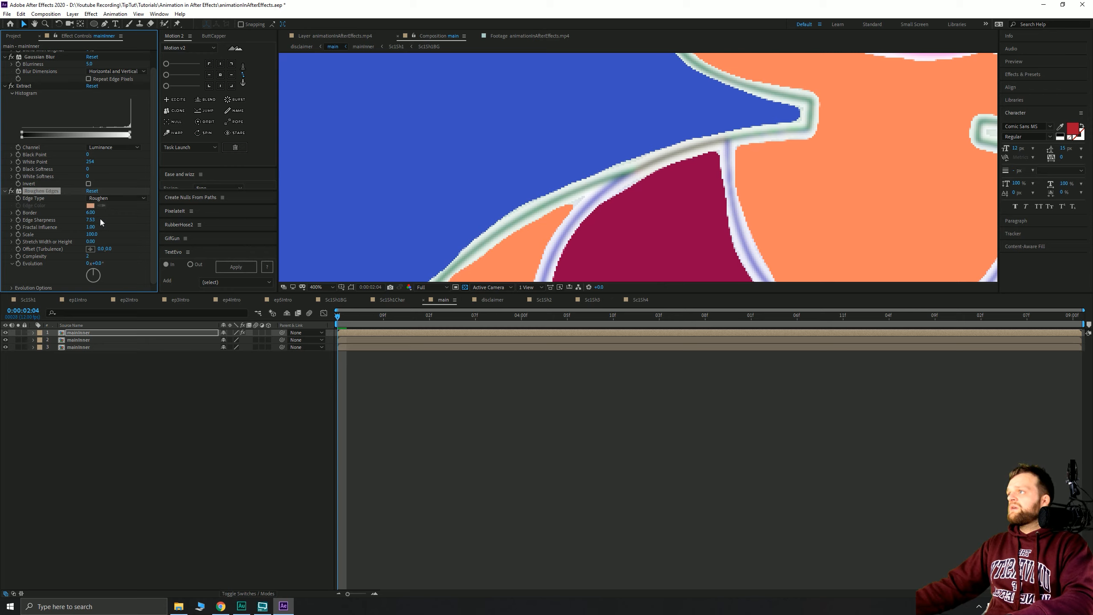
left_click_drag(96, 220, 529, 215)
left_click(545, 215)
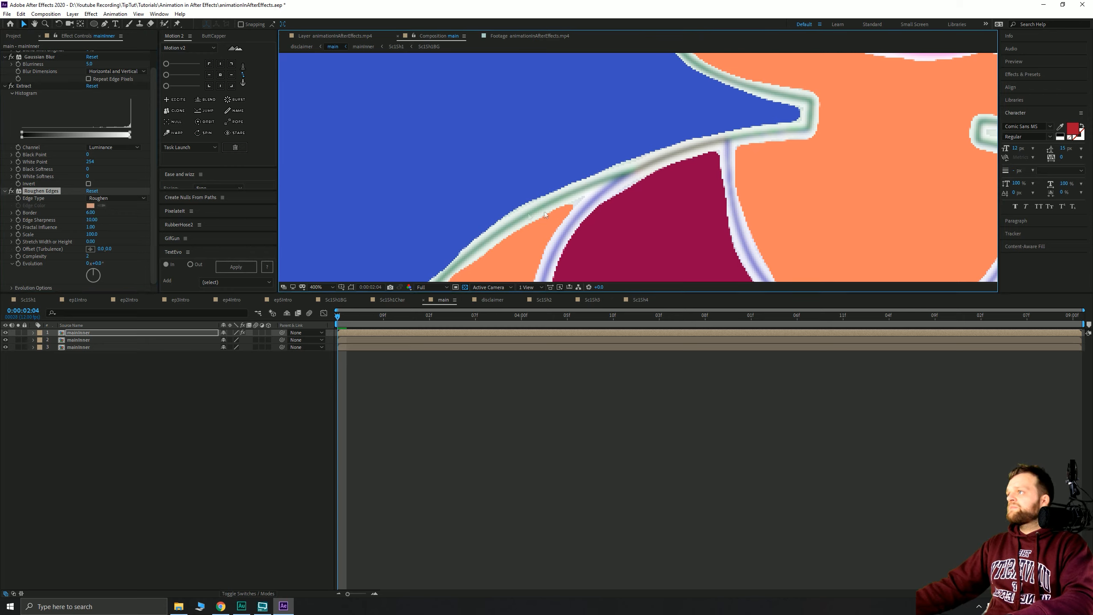
left_click(95, 234)
type("20")
key("Return")
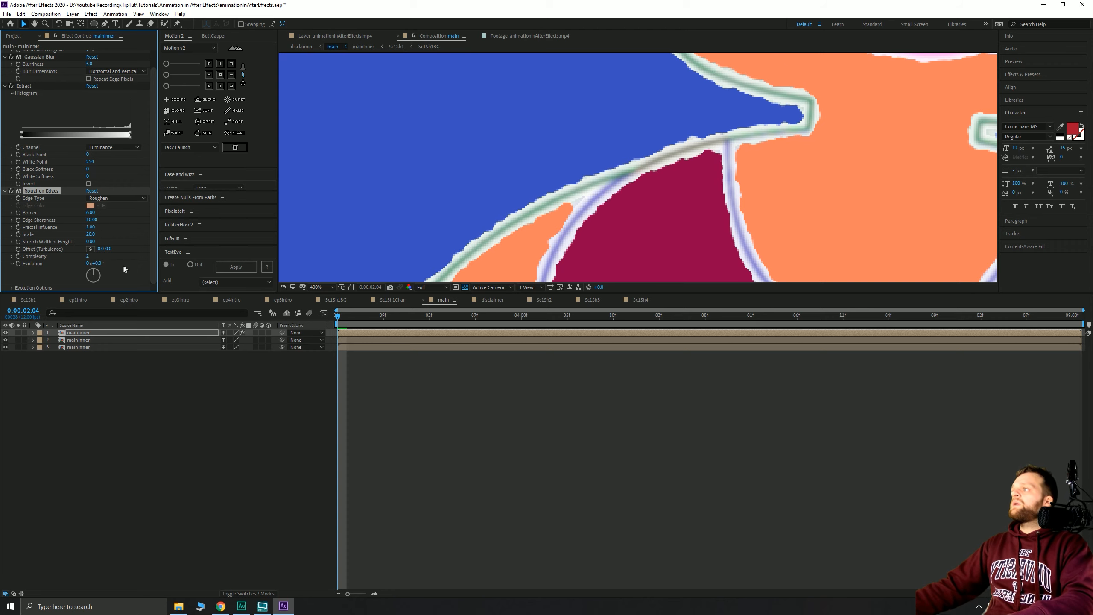
left_click_drag(87, 256, 210, 248)
- Hide the two lower layers to preview the outlines on black, then show them again
scroll(507, 238, "down", 6)
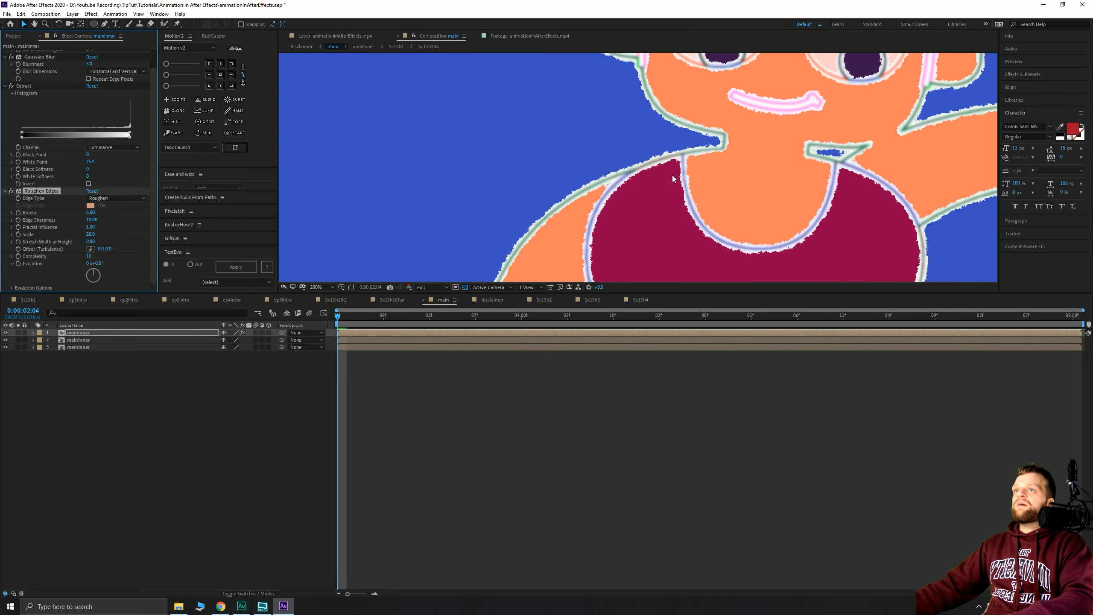
left_click_drag(8, 340, 7, 348)
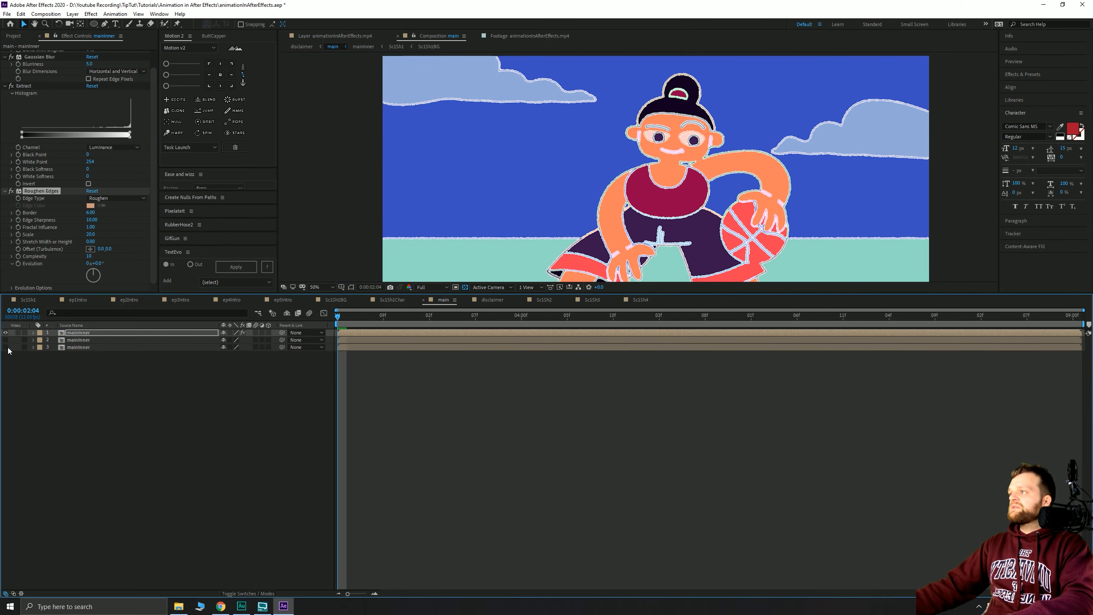
left_click(465, 287)
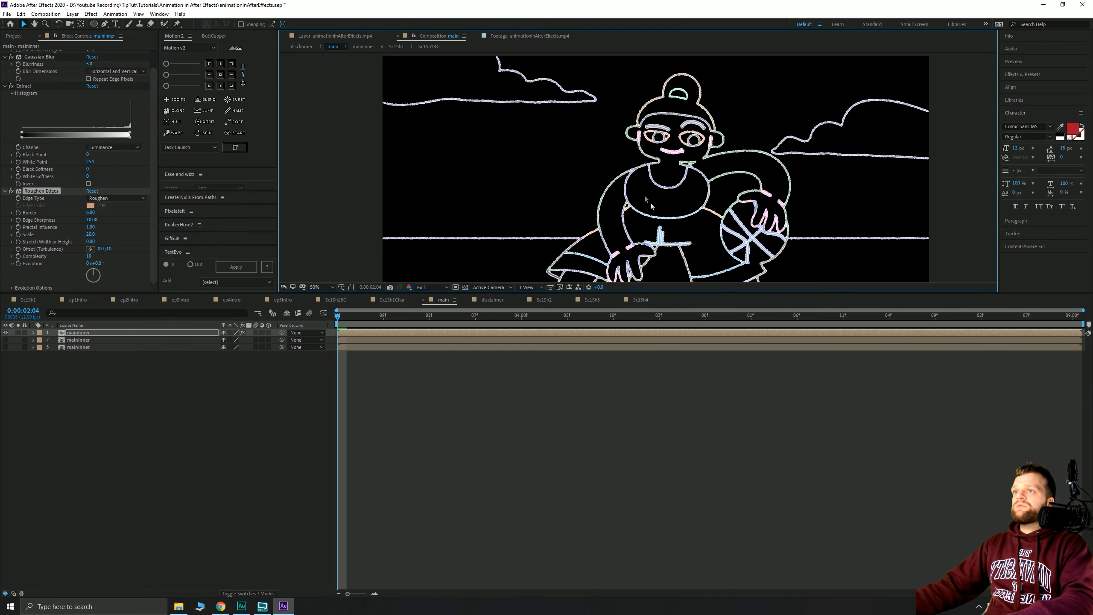
scroll(662, 148, "up", 4)
left_click_drag(662, 143, 514, 226)
scroll(631, 150, "up", 1)
left_click_drag(670, 138, 508, 207)
left_click_drag(771, 196, 553, 214)
scroll(558, 215, "down", 3)
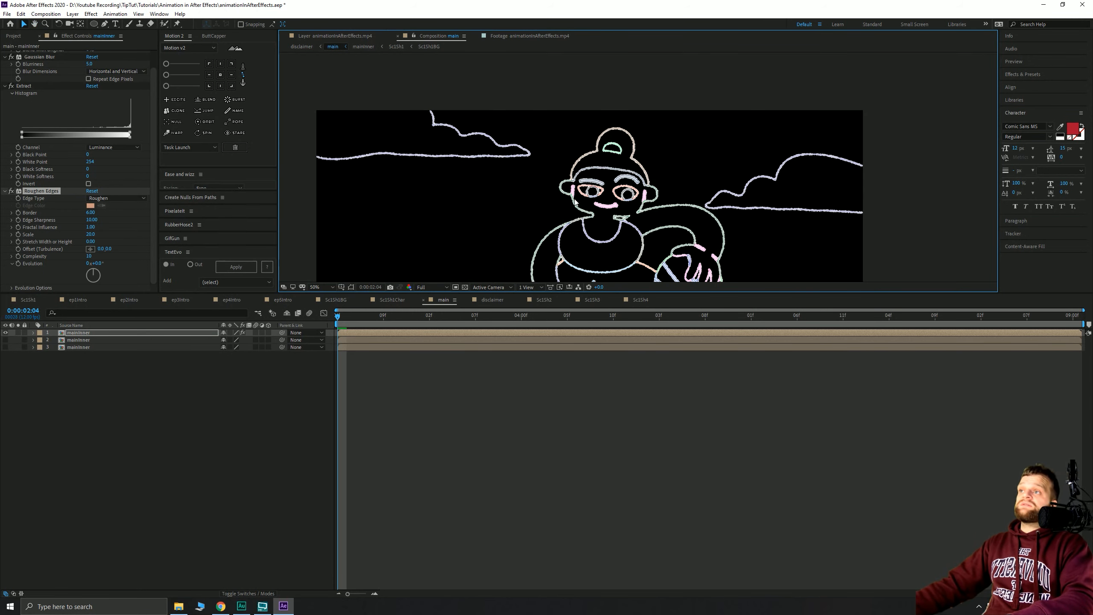
scroll(561, 211, "down", 1)
key("v")
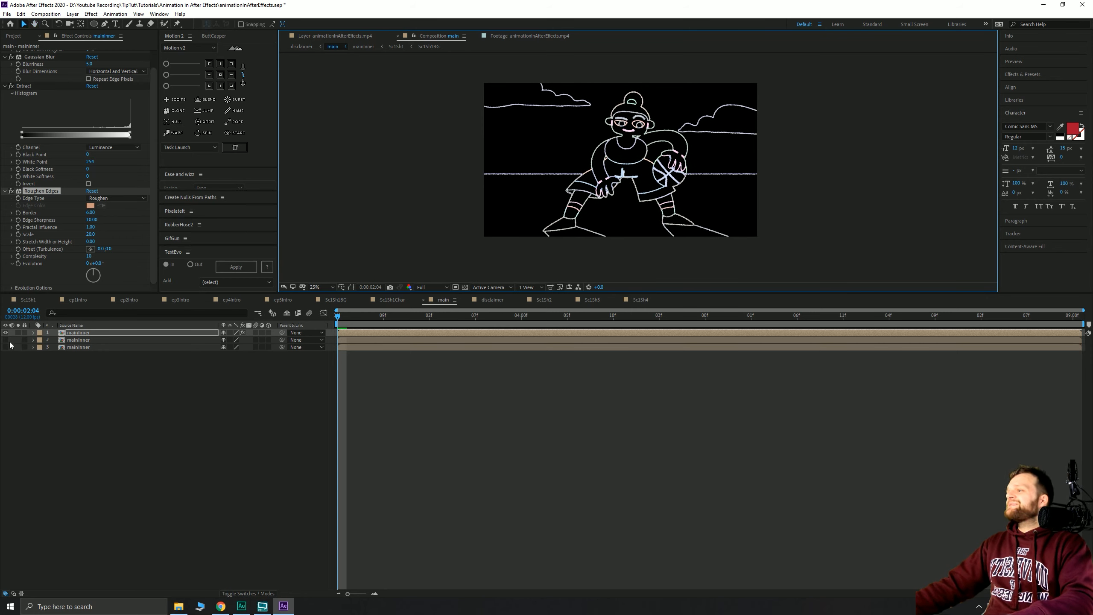
left_click_drag(5, 339, 5, 348)
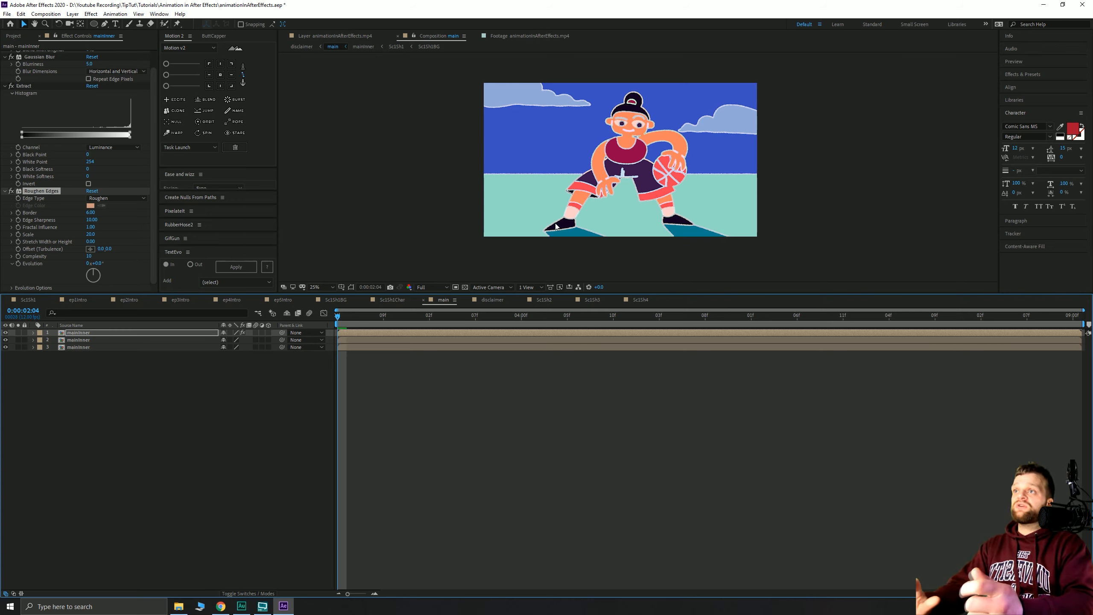
left_click(149, 389)
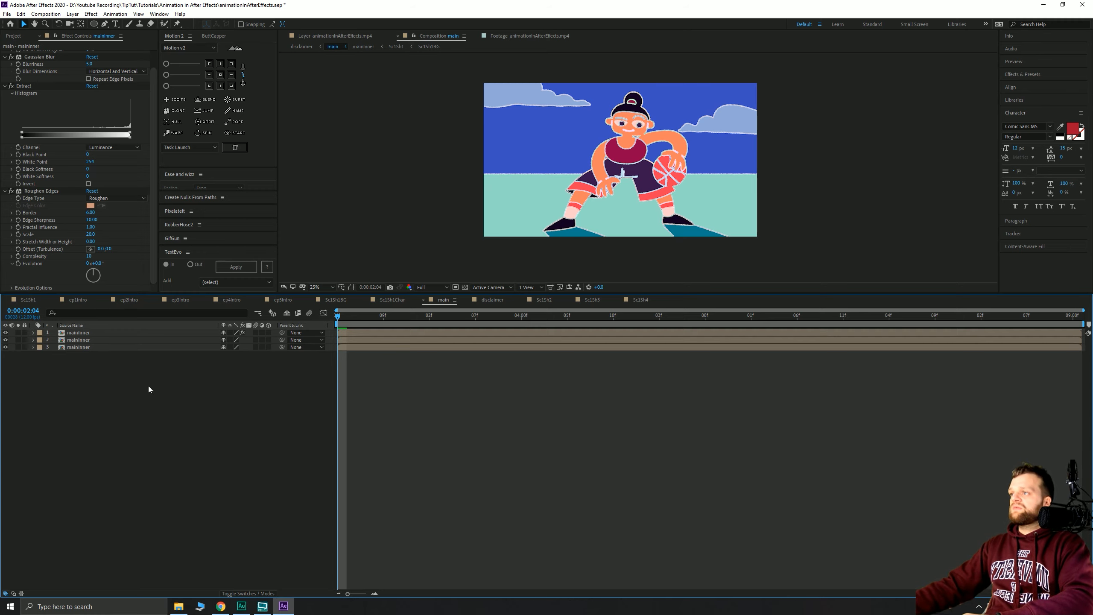
left_click(236, 593)
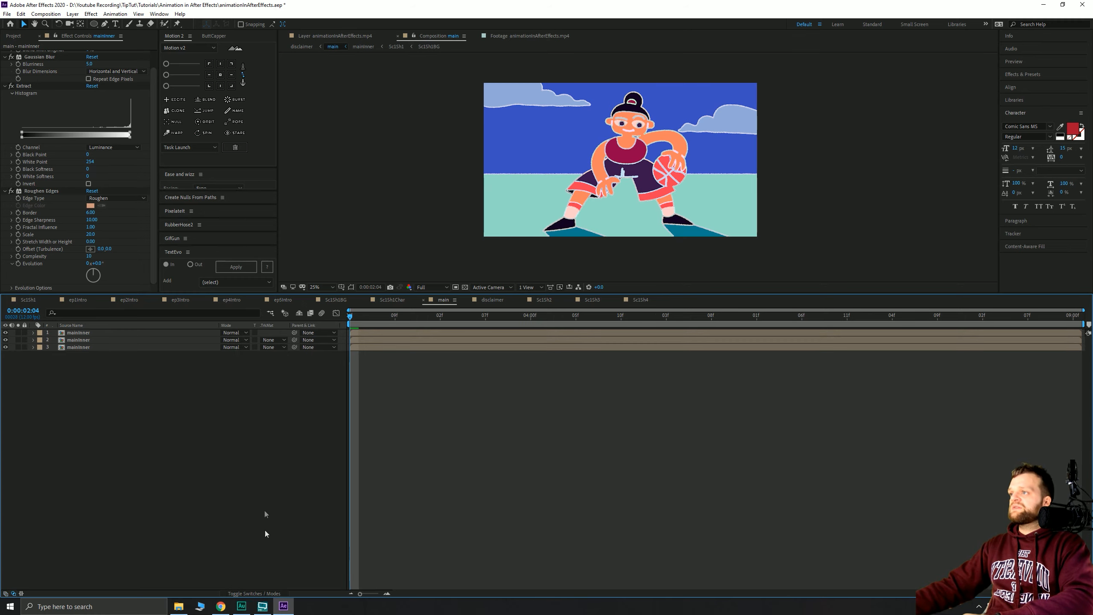
left_click(85, 341)
left_click(274, 340)
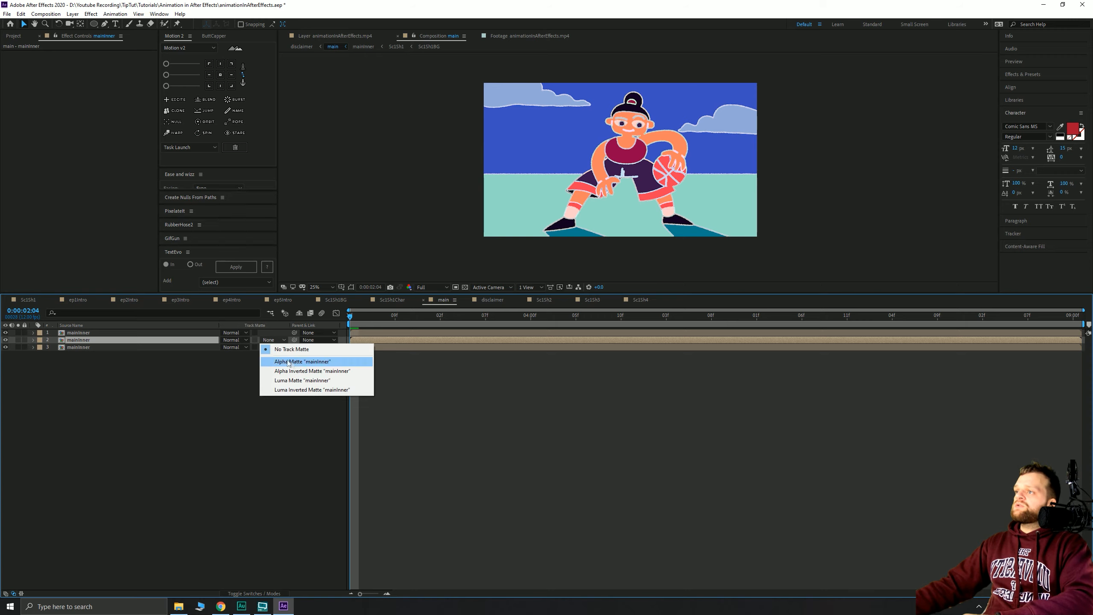
left_click(299, 362)
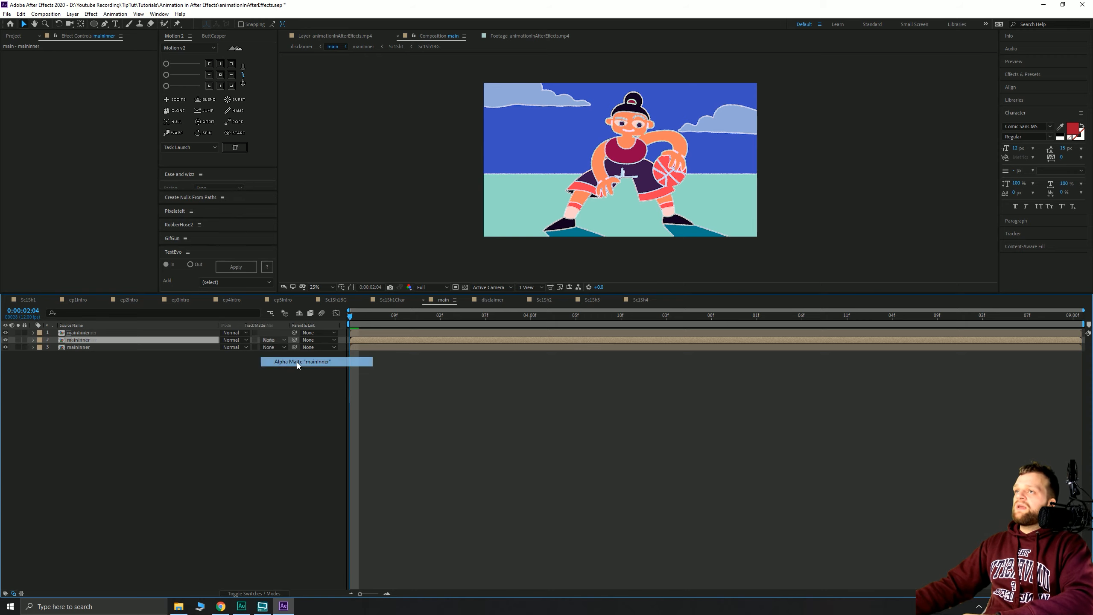
scroll(631, 161, "up", 4)
key("space")
left_click_drag(568, 193, 592, 296)
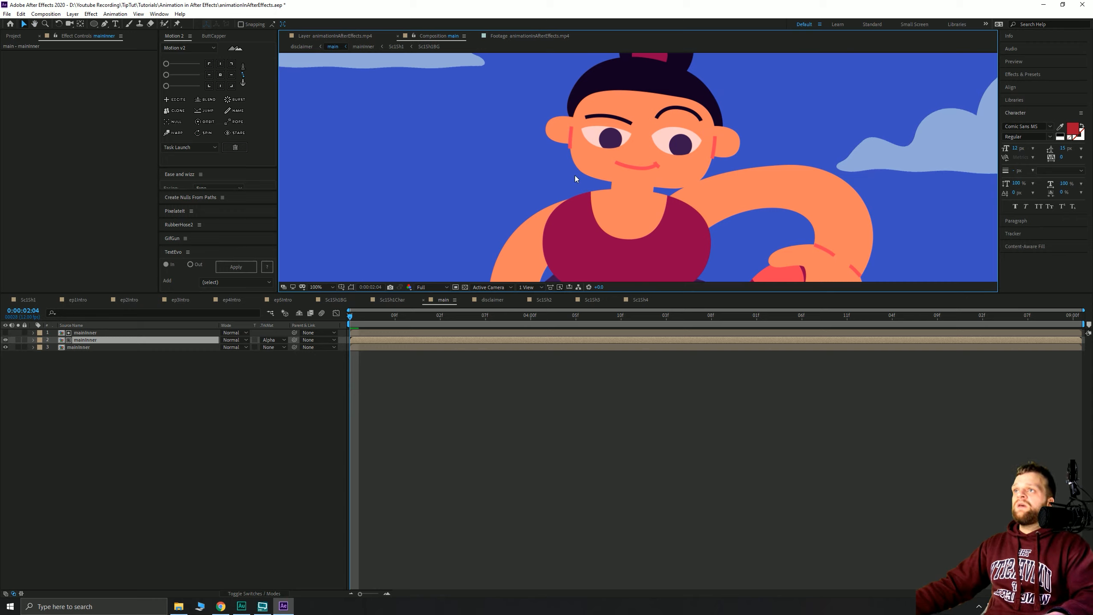
key("Right")
key("Down")
key("Right")
key("Down")
key("Right")
key("Down")
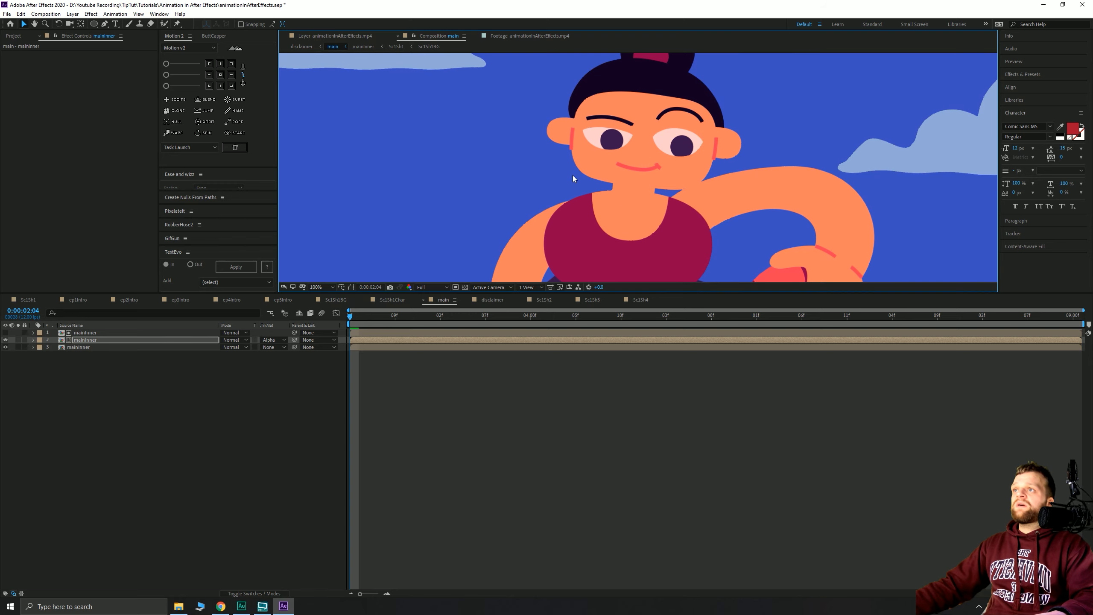
key("Down")
key("Right")
key("Down")
key("Right")
key("Down")
key("Right")
key("Down")
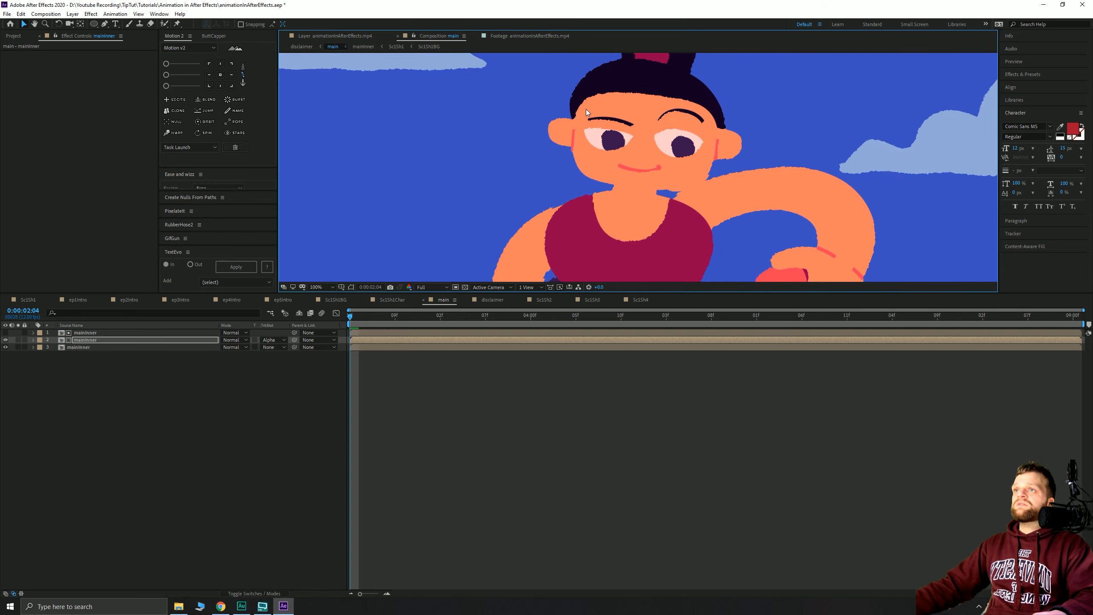
left_click(6, 332)
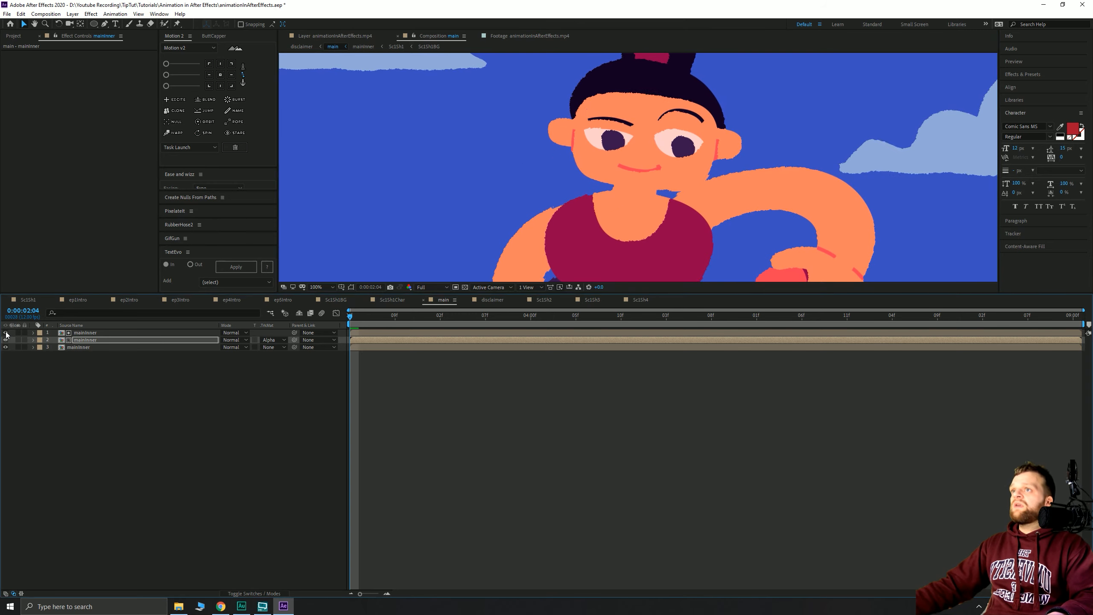
left_click(6, 332)
left_click(5, 332)
left_click(6, 332)
left_click(5, 332)
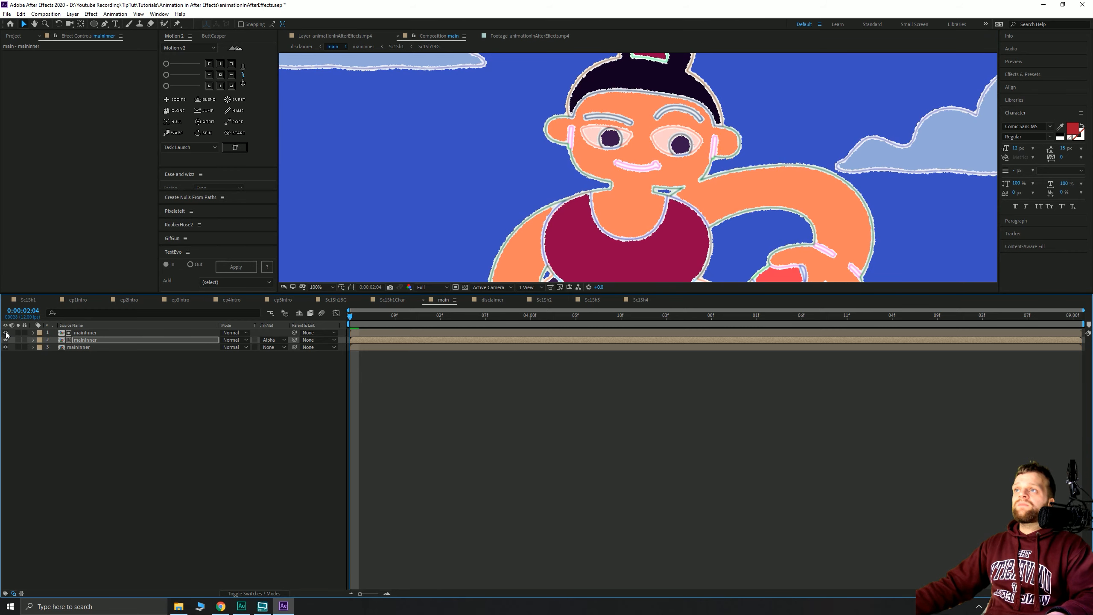
left_click(6, 332)
scroll(647, 220, "up", 4)
left_click_drag(646, 220, 671, 289)
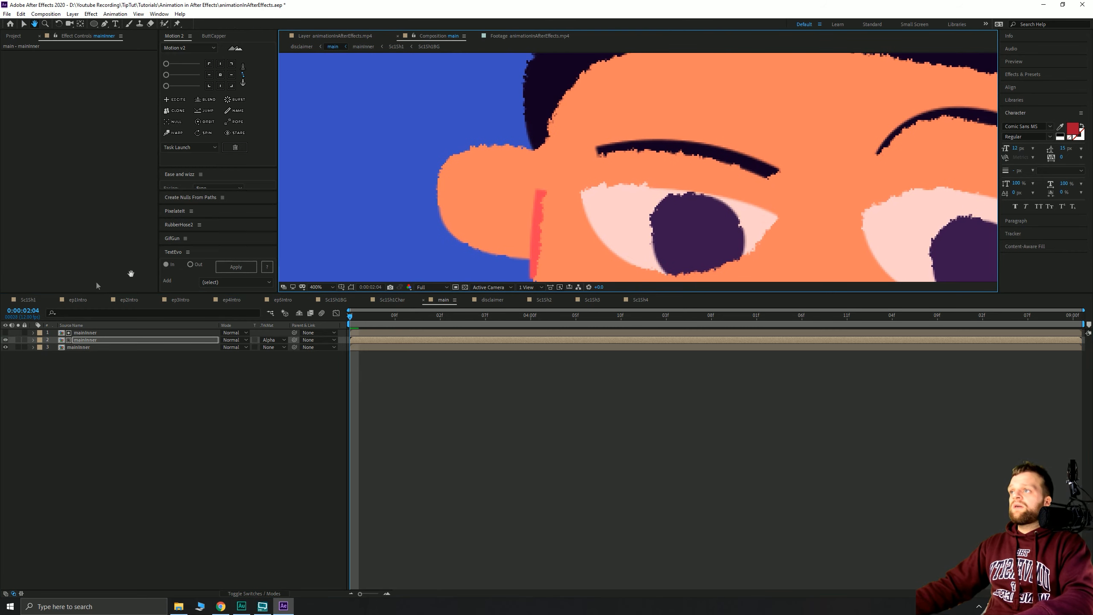
left_click(6, 332)
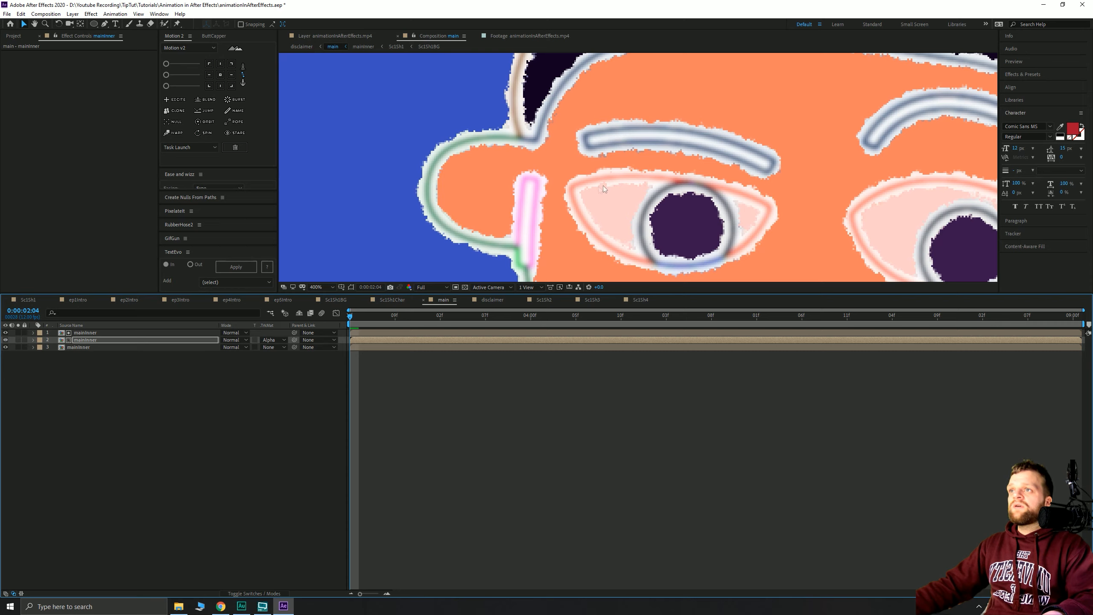
left_click(5, 332)
left_click(6, 332)
left_click(5, 332)
left_click(5, 332)
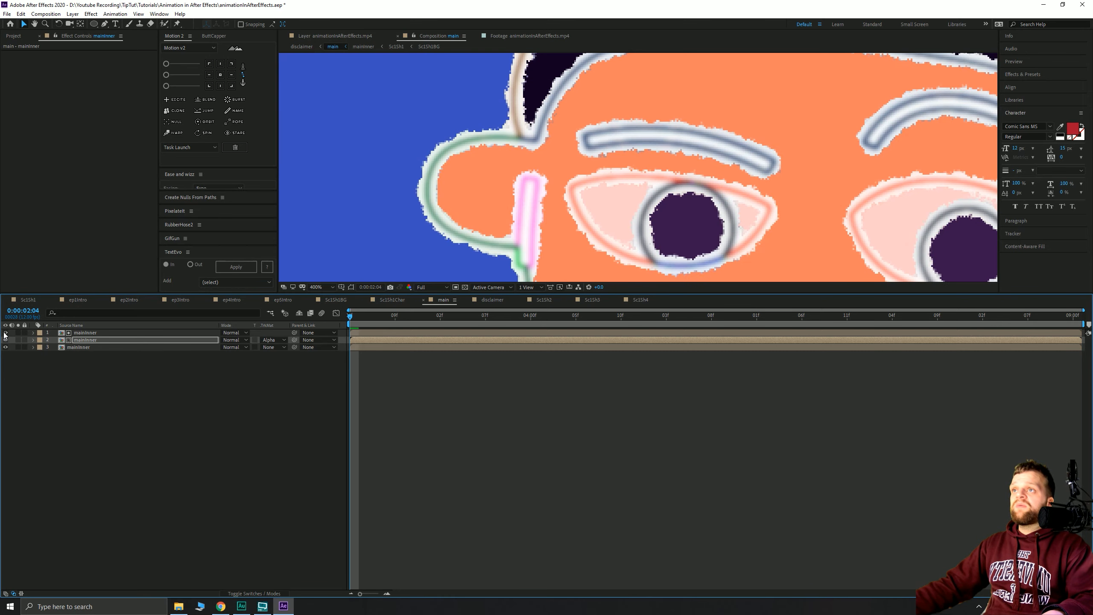
left_click(5, 333)
left_click(5, 333)
left_click(5, 333)
scroll(589, 244, "down", 6)
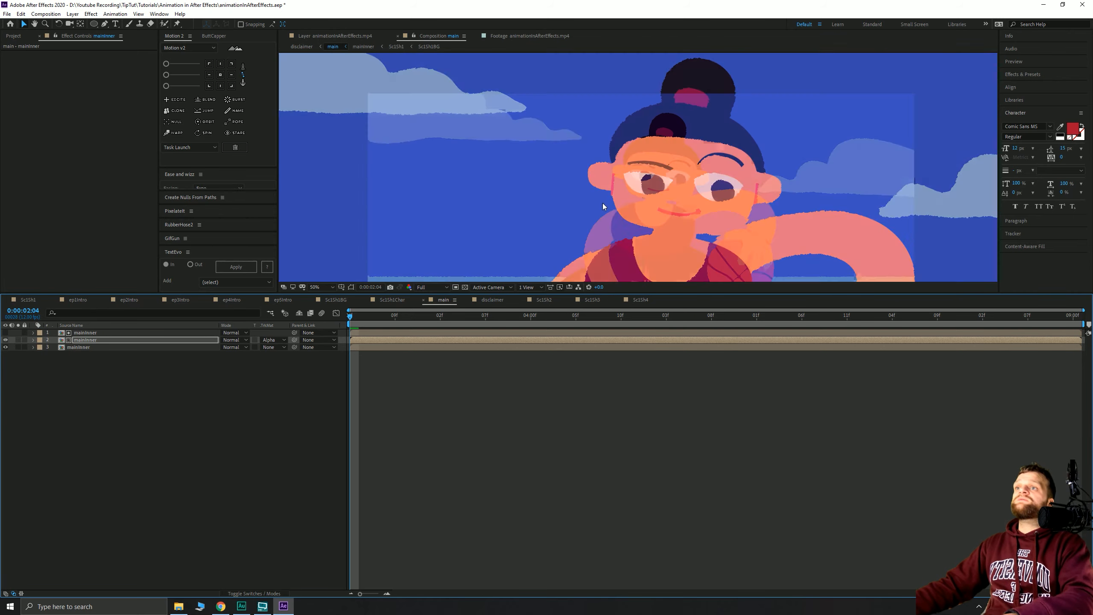
left_click_drag(589, 243, 566, 196)
scroll(564, 198, "down", 1)
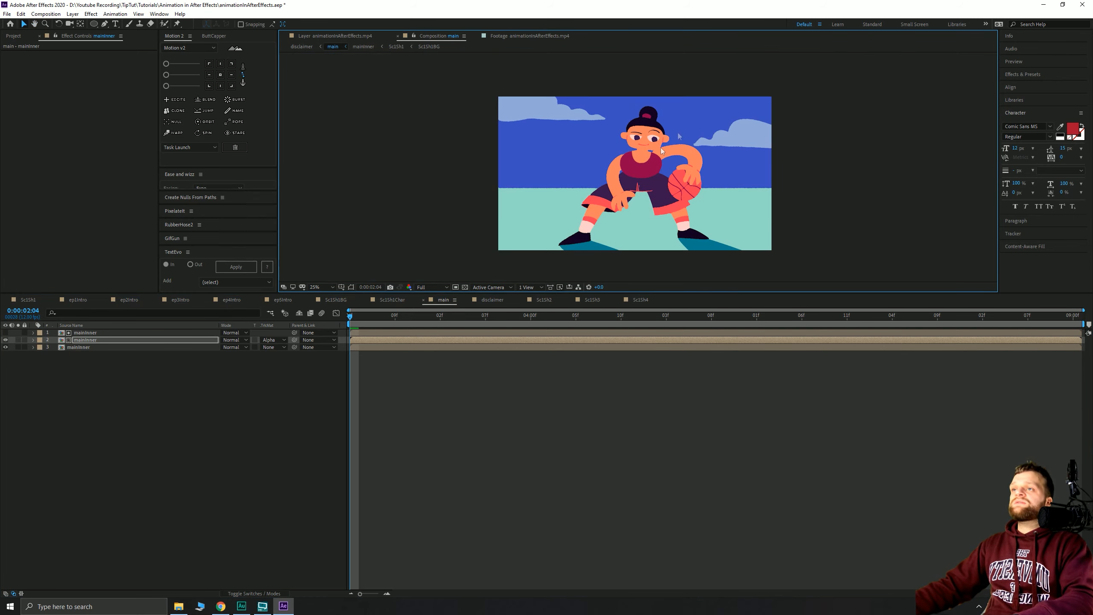
scroll(634, 151, "up", 4)
left_click_drag(671, 144, 596, 285)
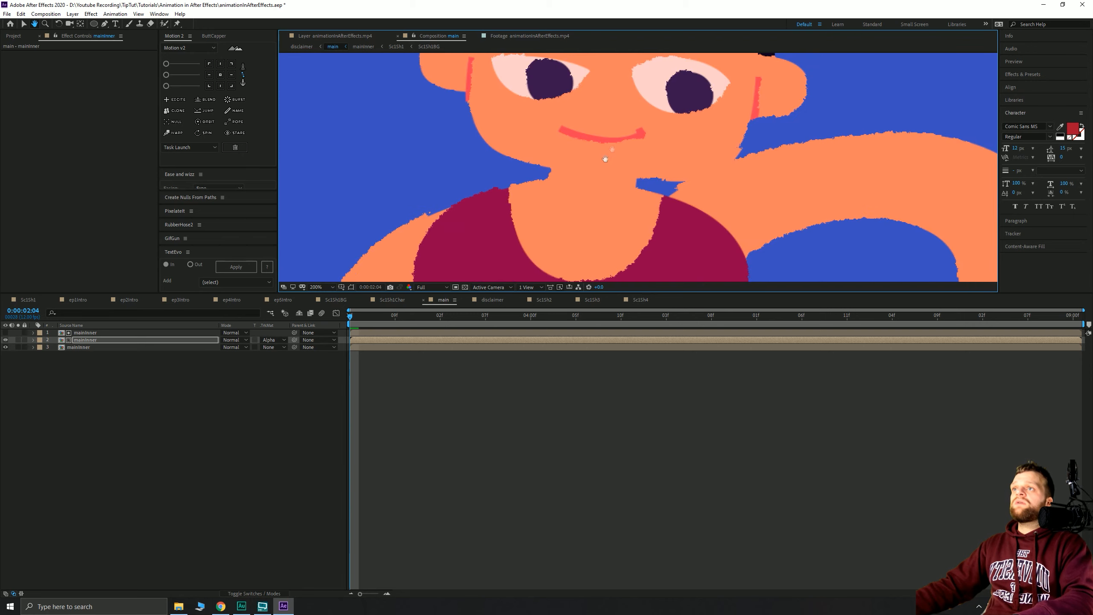
left_click_drag(605, 159, 543, 306)
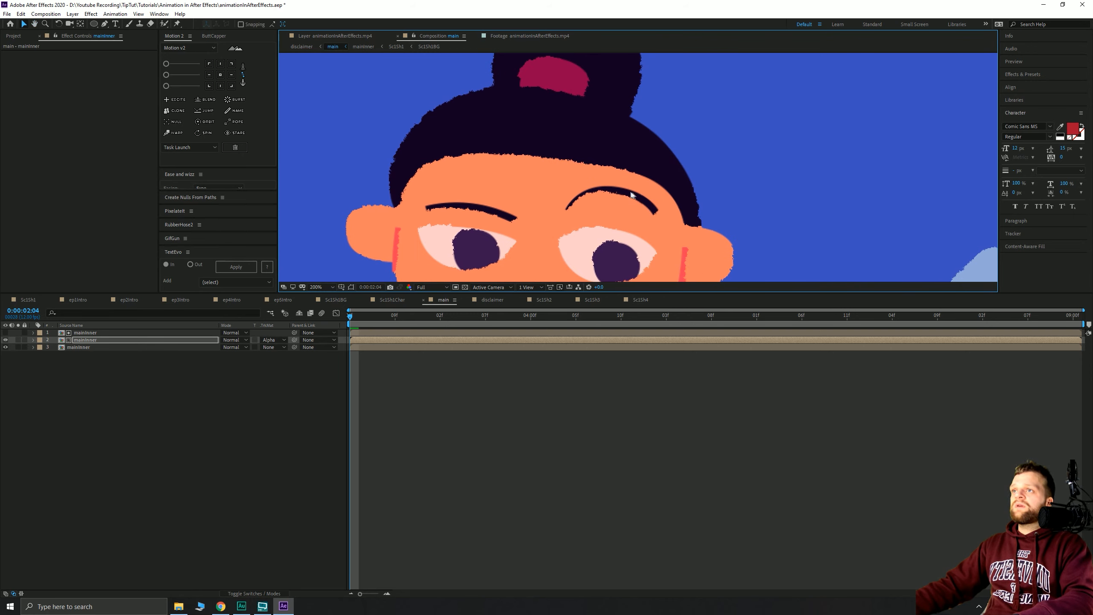
left_click(150, 364)
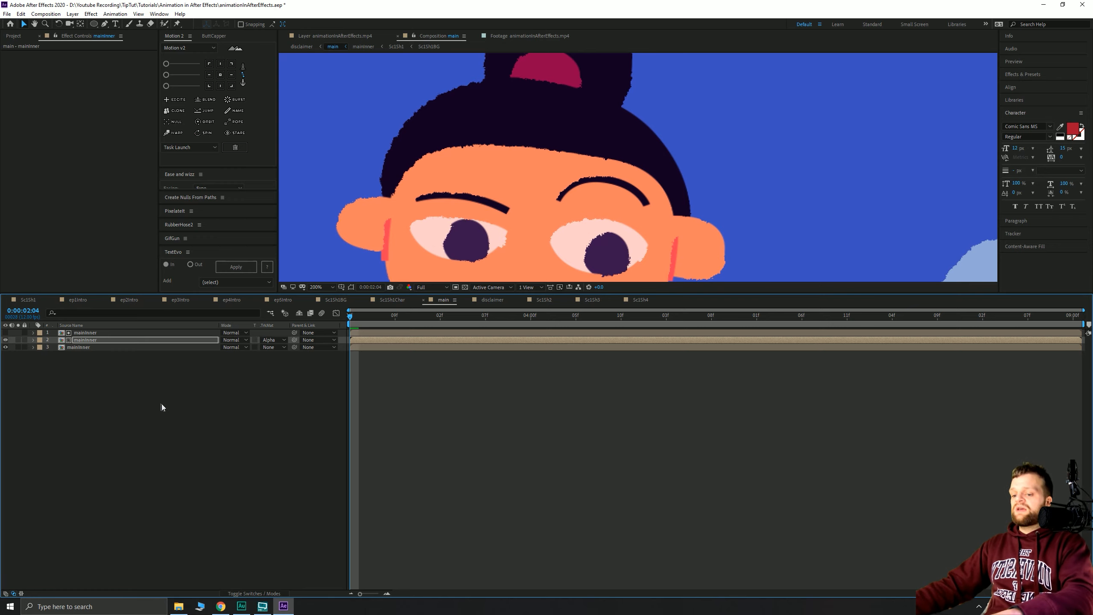
- Set the Position of all three mainInner layers to 1280, 720
left_click_drag(161, 404, 73, 318)
key("p")
left_click(229, 355)
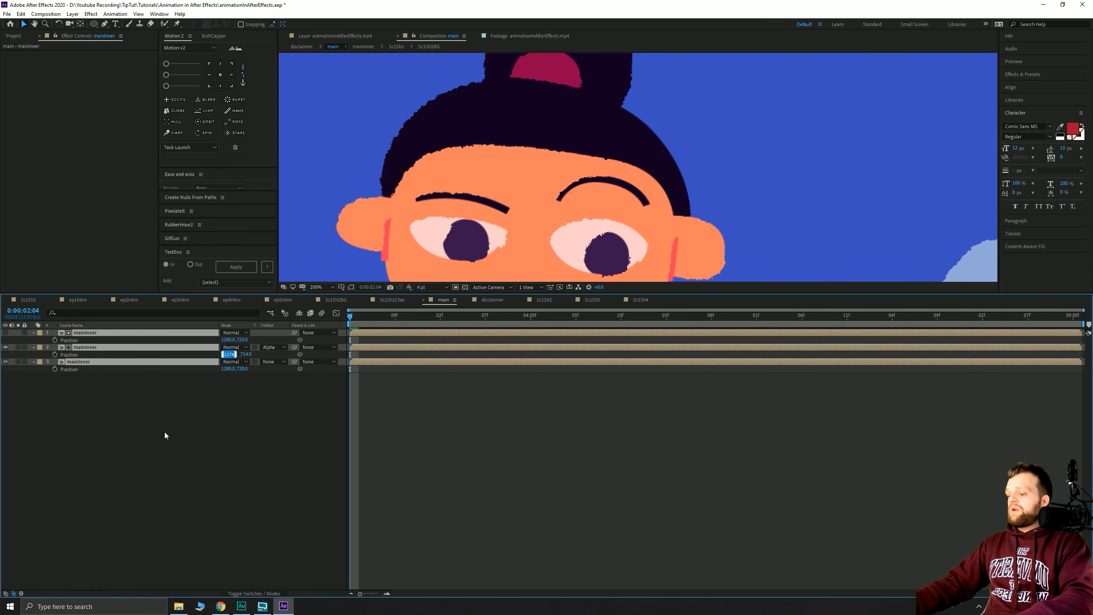
type("1280")
key("Tab")
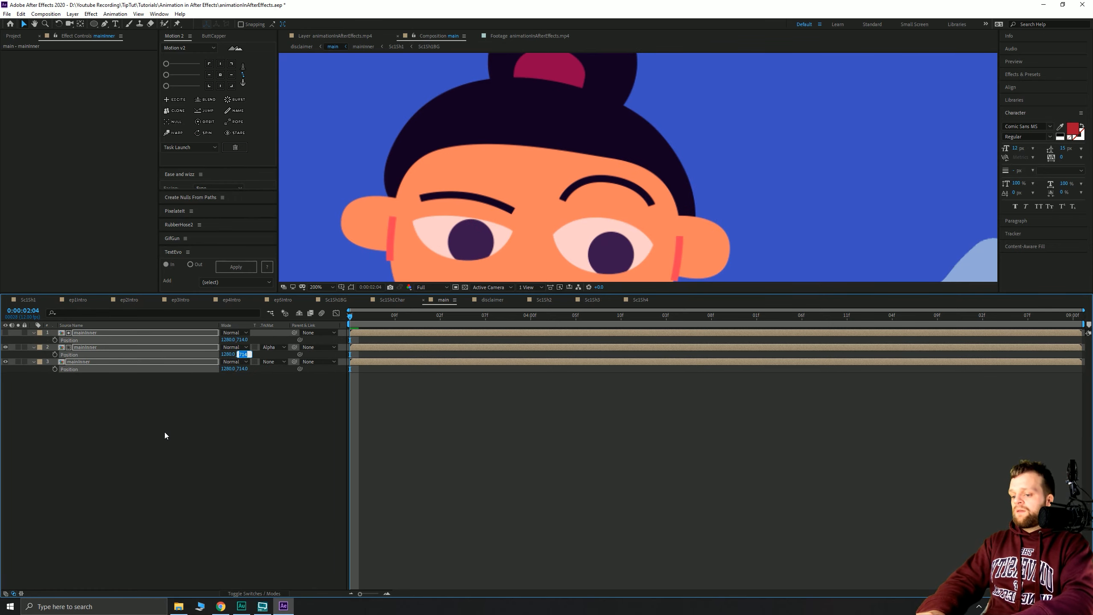
type("720")
key("Return")
- Nudge the middle mainInner layer to 1286, 726 and preview the offset
left_click(172, 432)
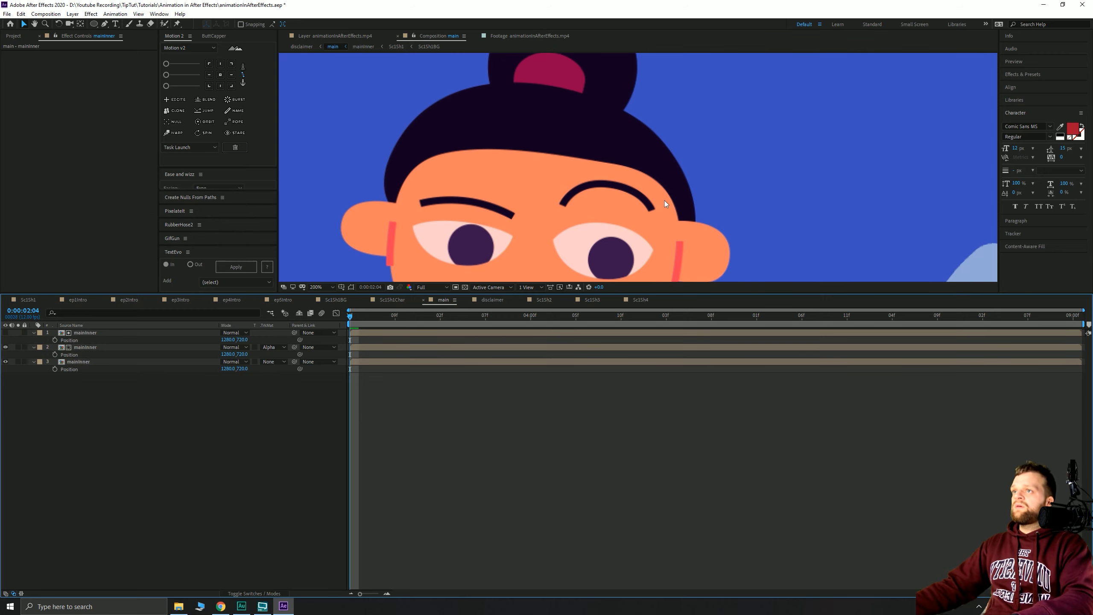
scroll(666, 204, "down", 4)
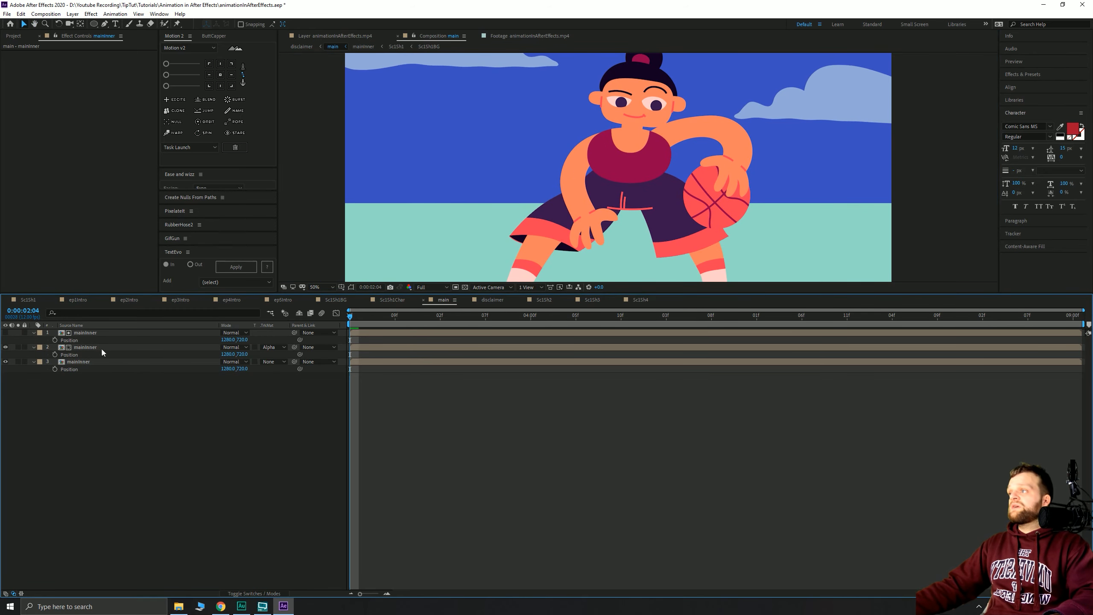
left_click(184, 348)
key("Right")
key("Right")
key("Down")
key("Down")
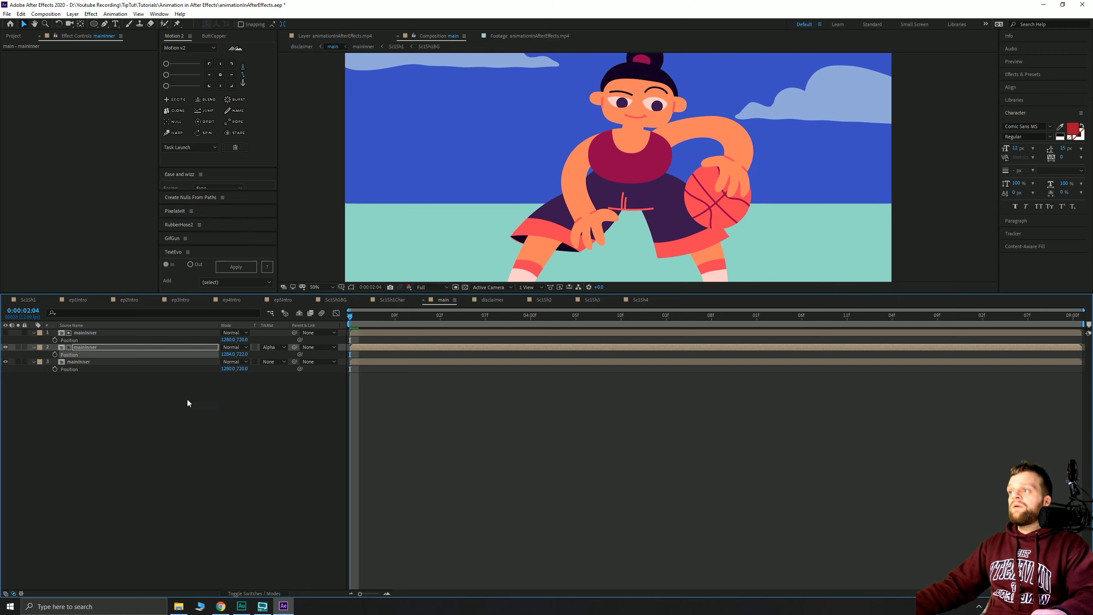
key("Right")
key("Down")
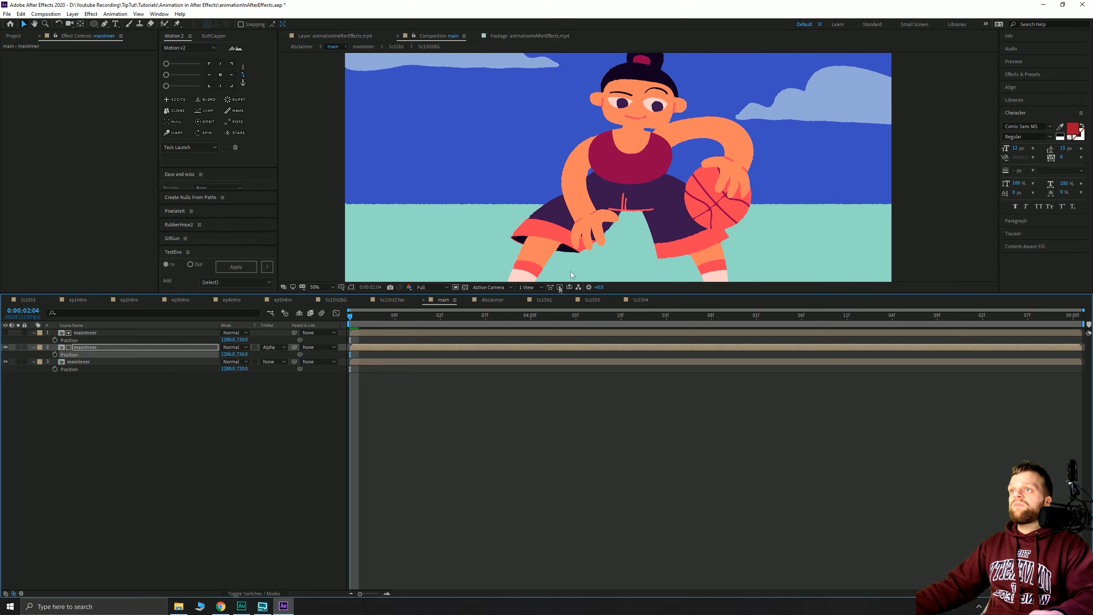
left_click_drag(357, 314, 706, 313)
scroll(595, 212, "down", 2)
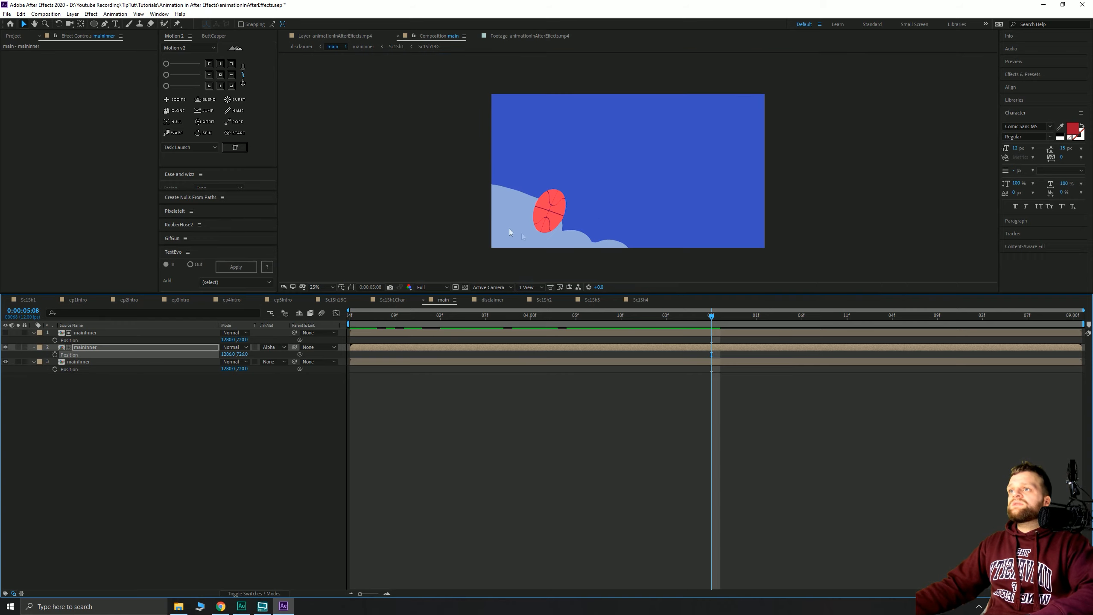
scroll(526, 207, "up", 2)
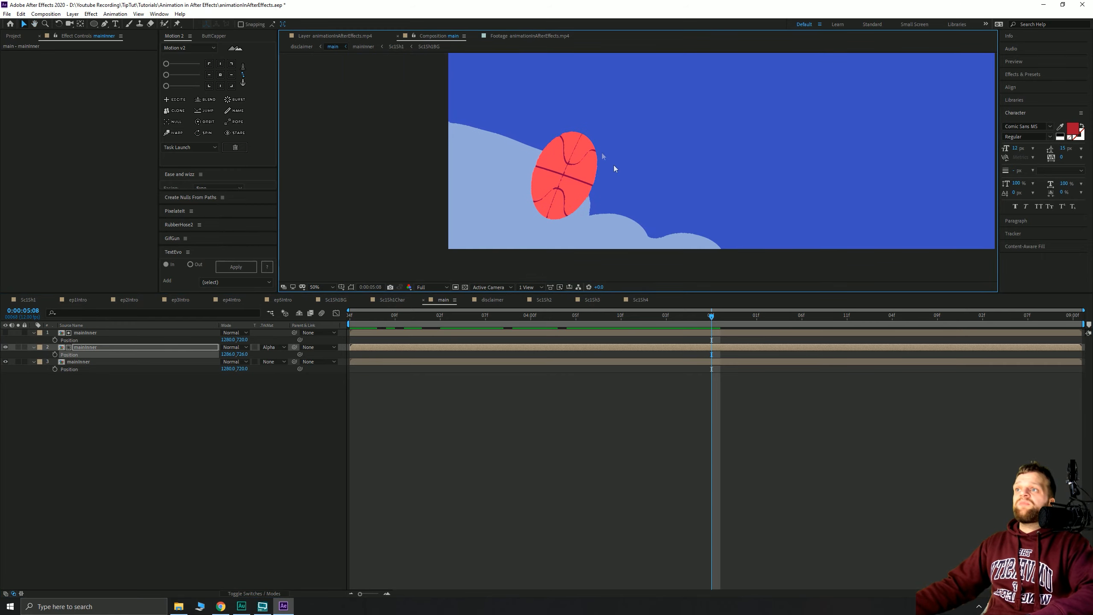
left_click_drag(368, 317, 459, 319)
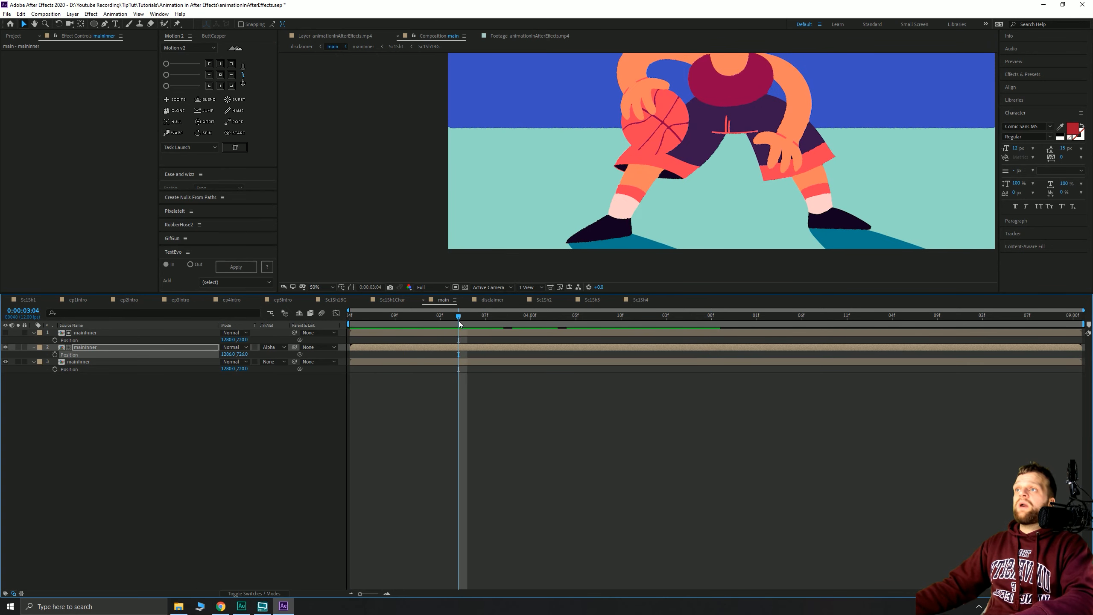
- Open the mainInner precomp from the Project panel
left_click_drag(603, 140, 499, 260)
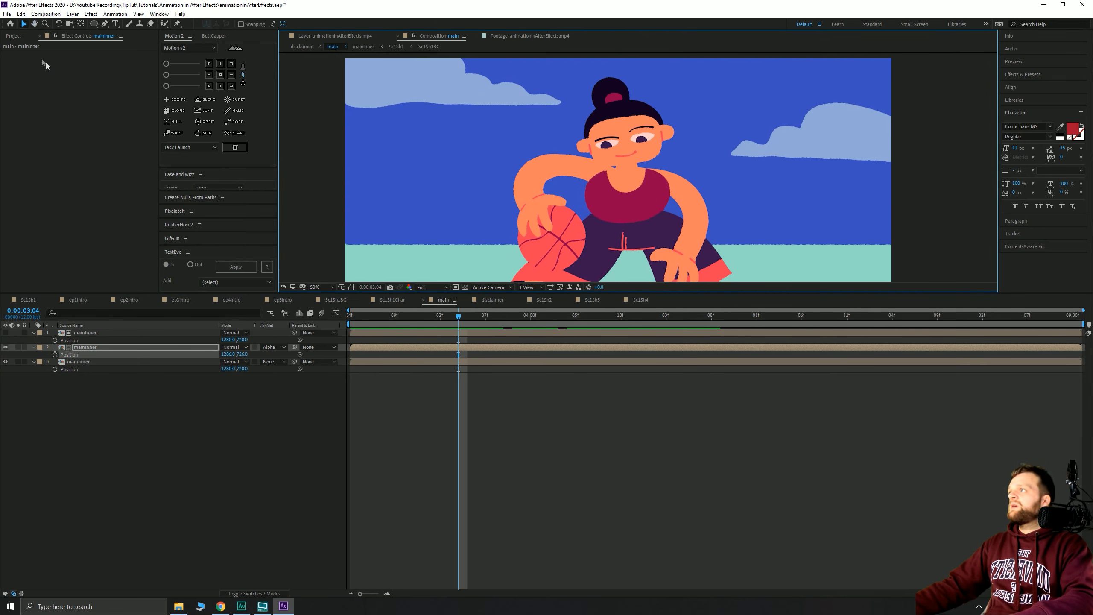
left_click(13, 36)
left_click(77, 362)
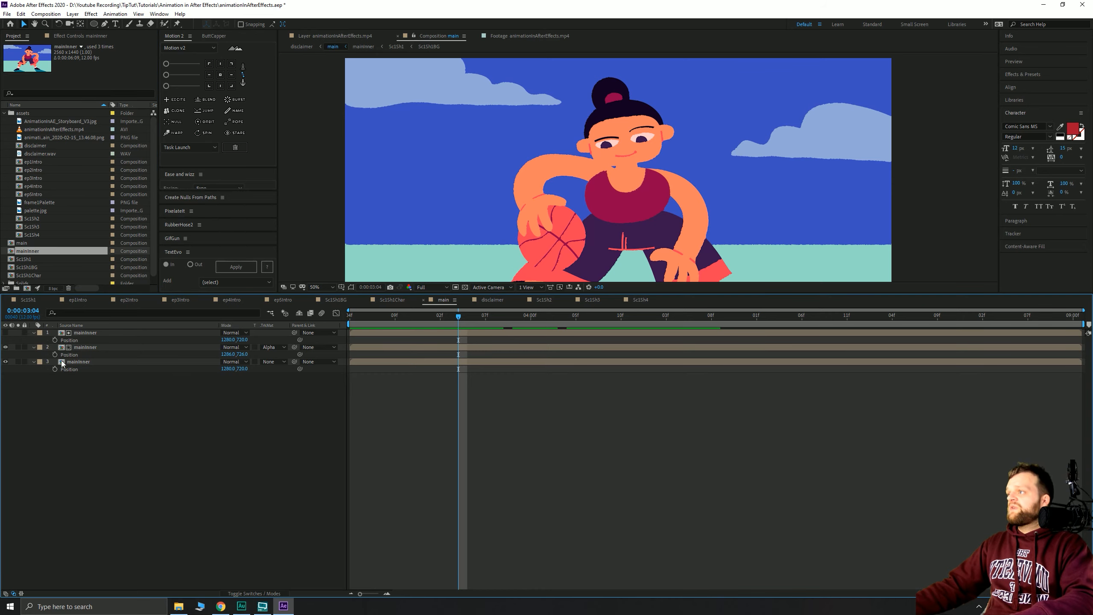
double_click(61, 364)
scroll(623, 166, "up", 2)
left_click_drag(498, 174, 548, 242)
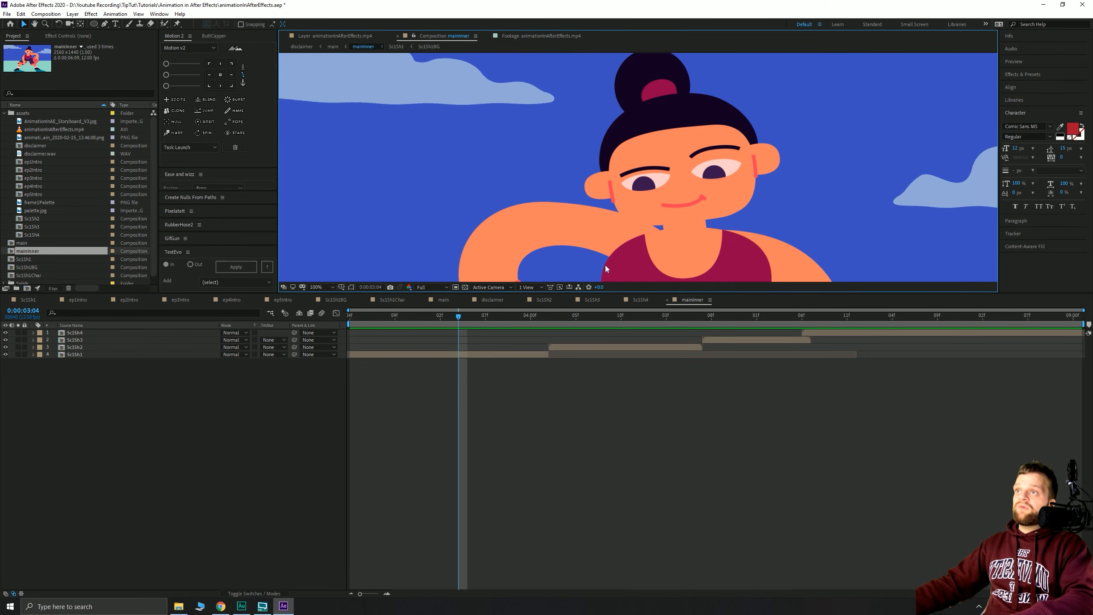
left_click(94, 372)
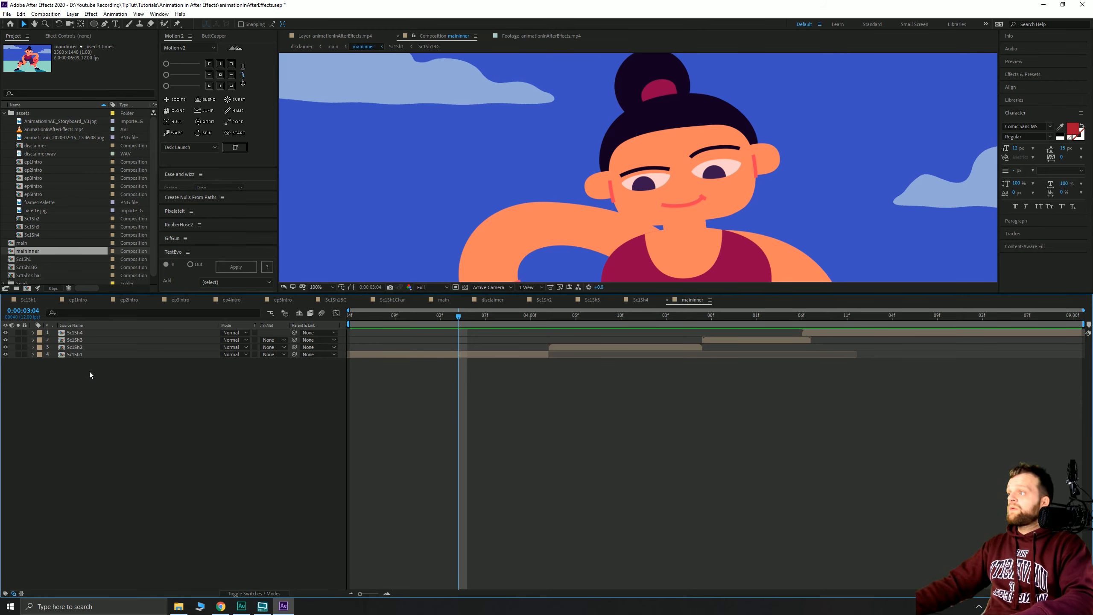
- Open Sc1Sh1, then its Sc1Sh1Char precomp, and select the armL layer at frame 8
double_click(78, 356)
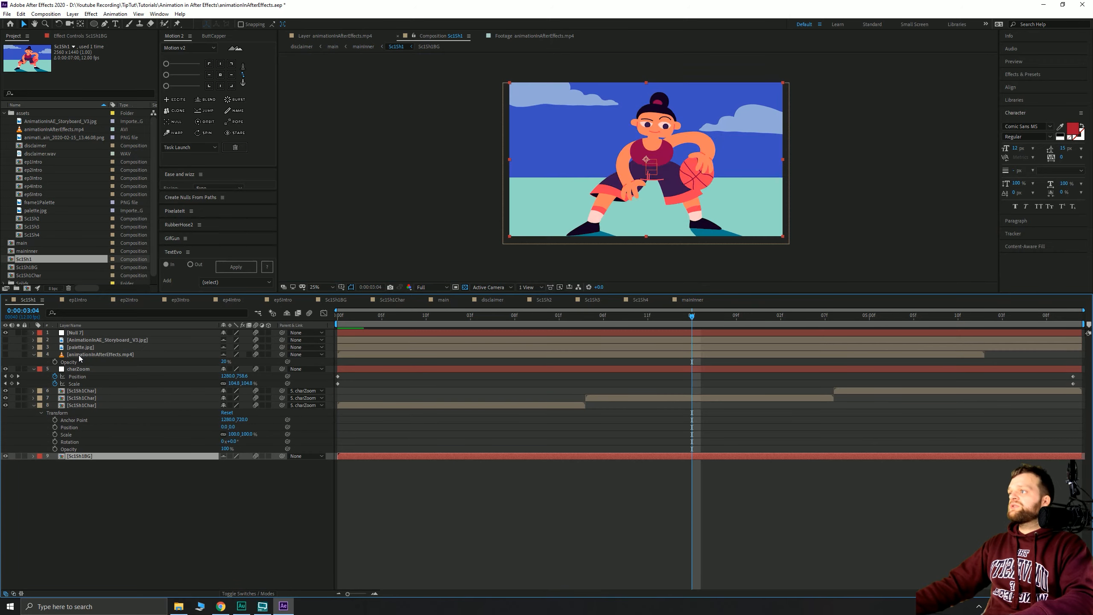
left_click_drag(472, 163, 457, 268)
double_click(82, 406)
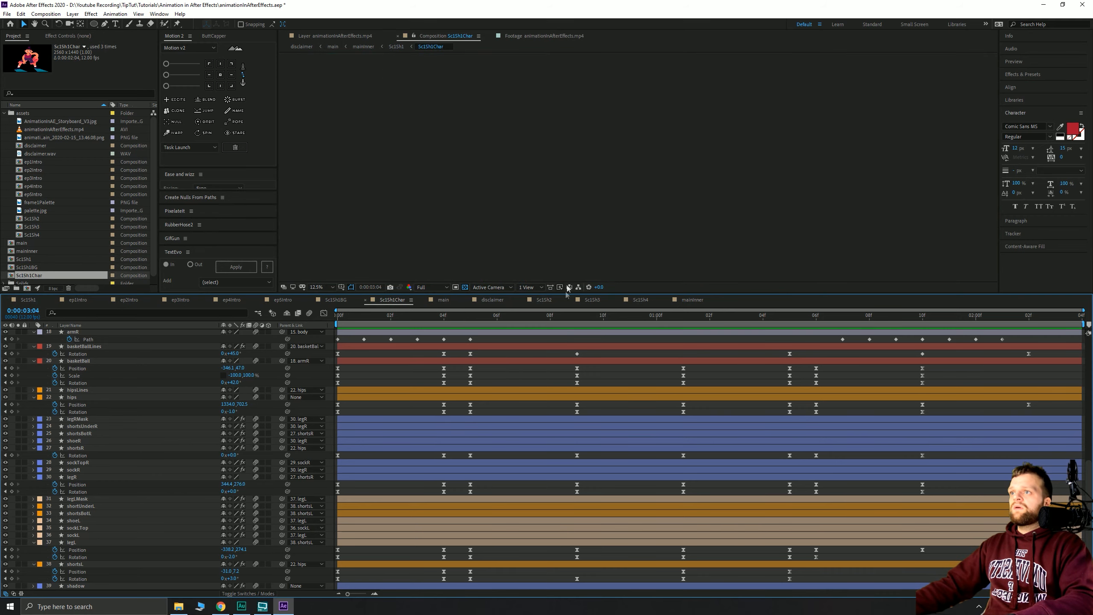
left_click(552, 315)
scroll(619, 184, "up", 6)
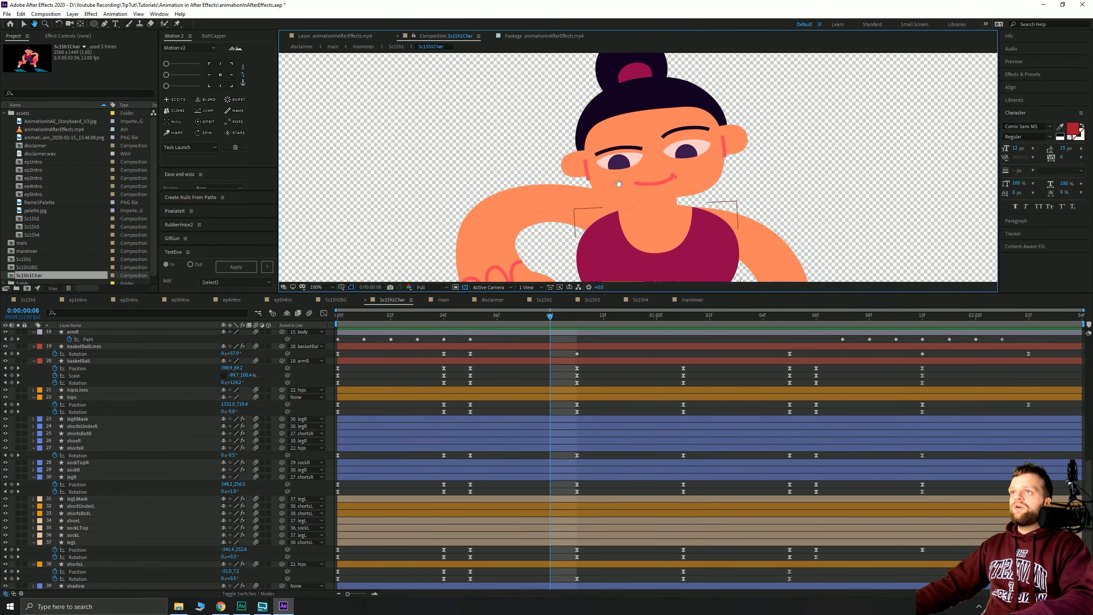
left_click_drag(619, 184, 683, 117)
left_click(567, 164)
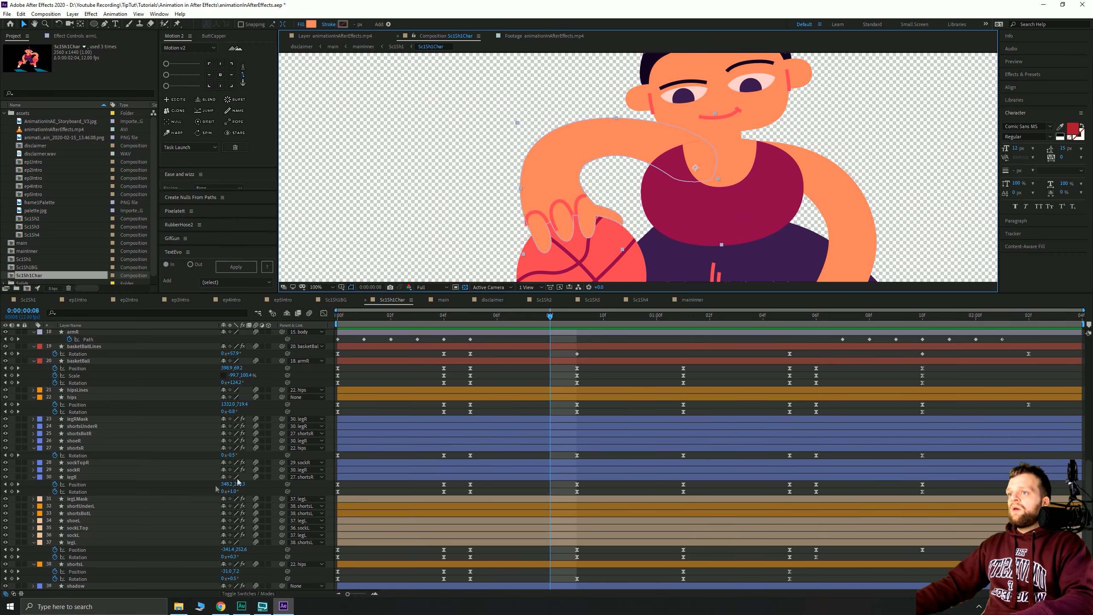
scroll(196, 483, "up", 5)
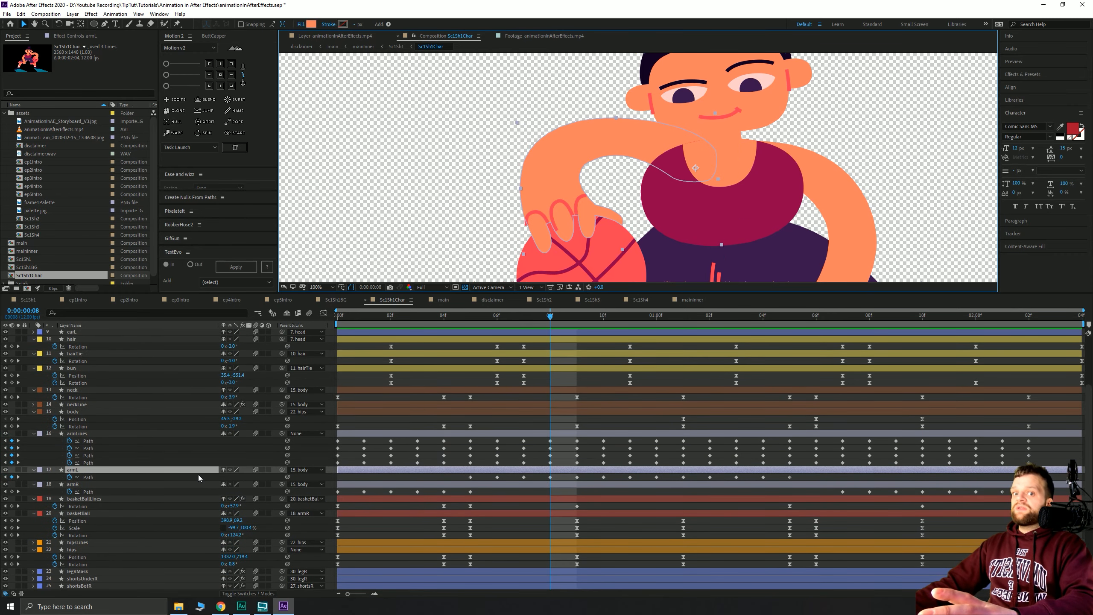
- Apply Roughen Edges to armL with Border 6 and Scale 20
key("ctrl+space")
type("roughen")
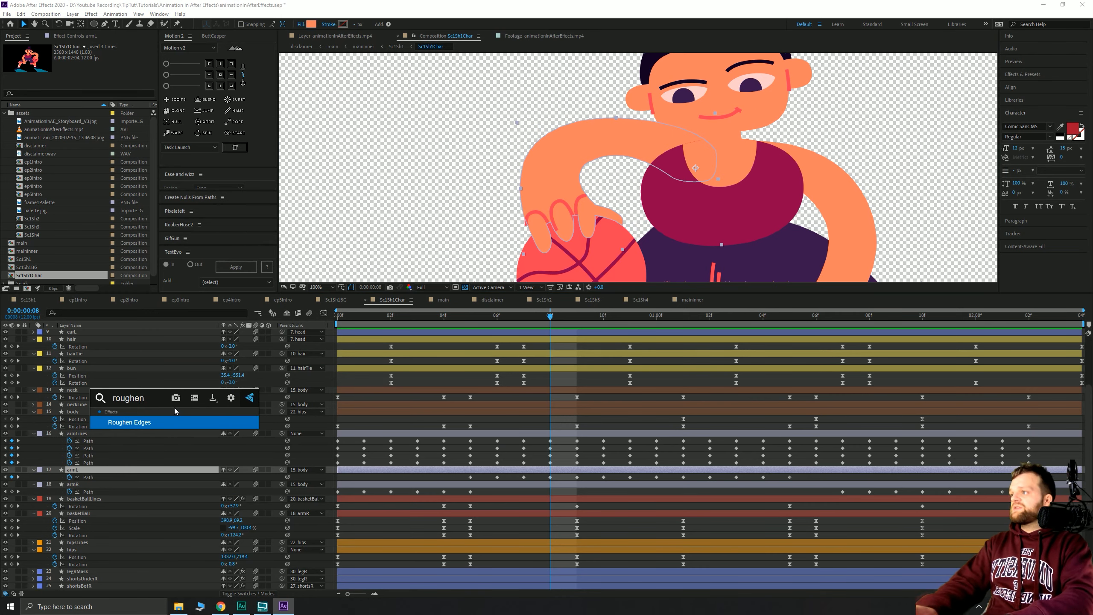
key("Return")
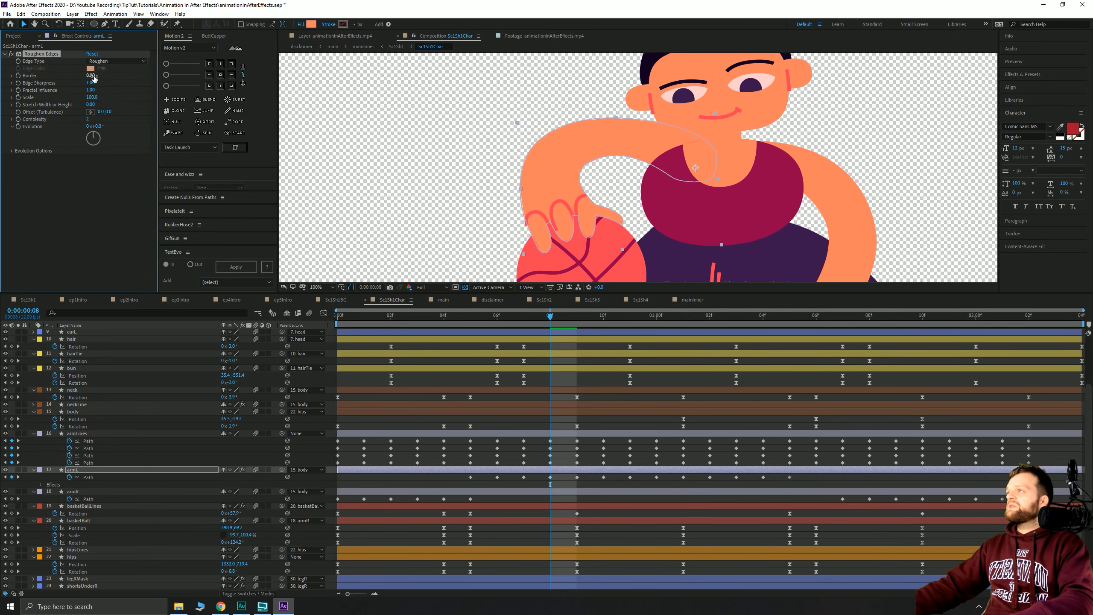
left_click_drag(91, 76, 90, 90)
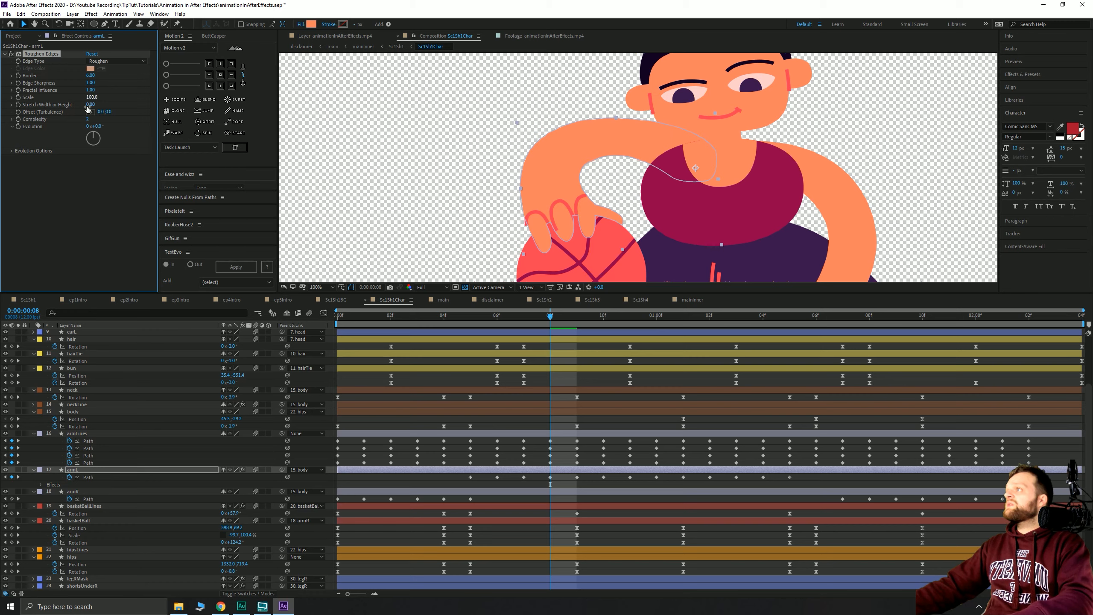
key("Tab")
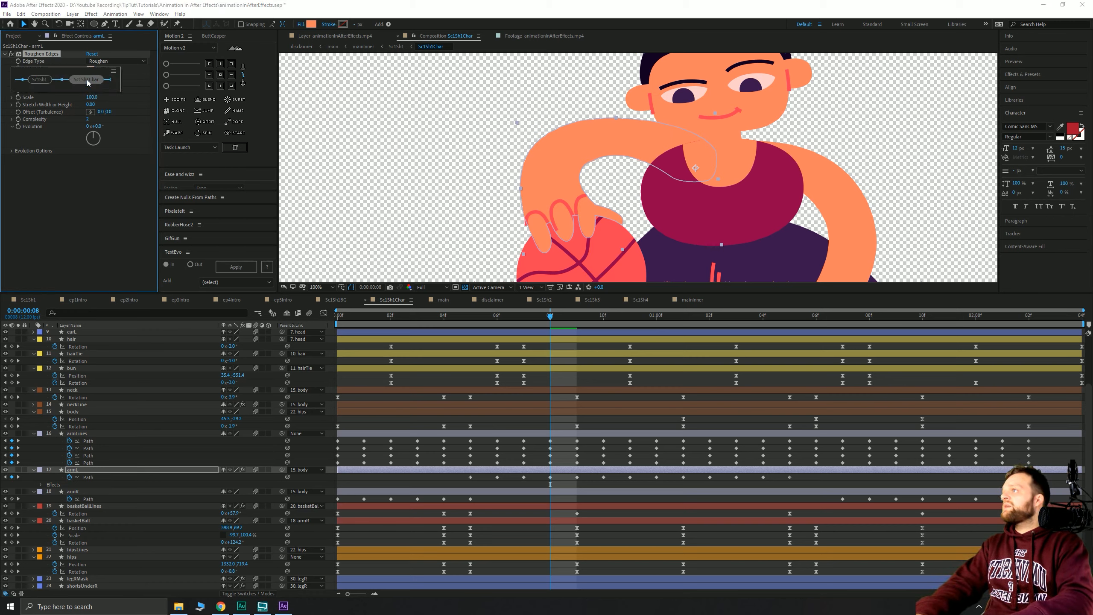
left_click(88, 83)
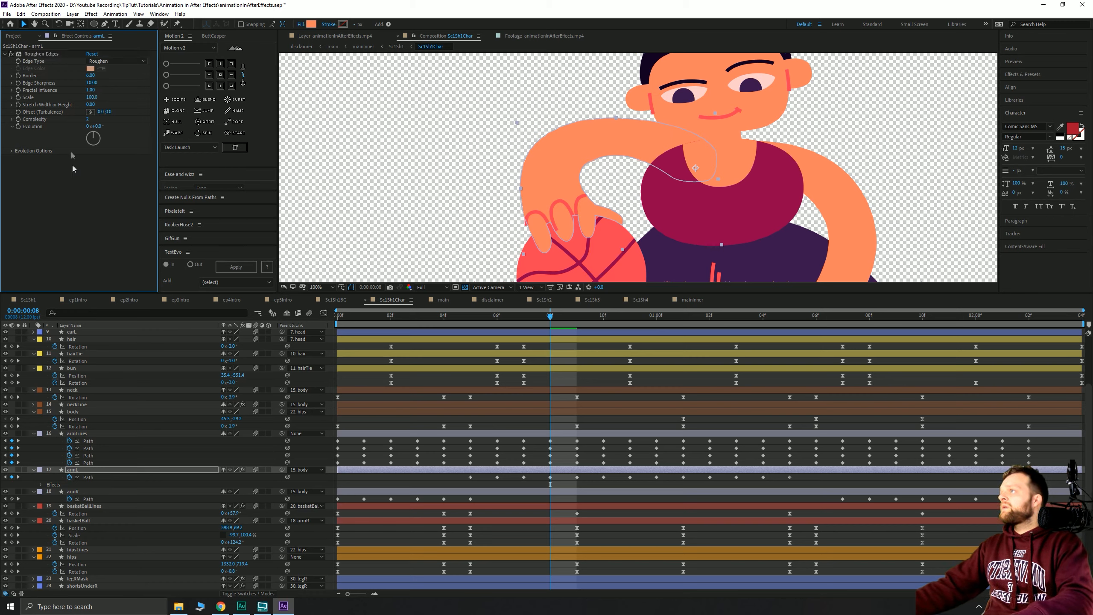
left_click(91, 98)
type("20")
key("Return")
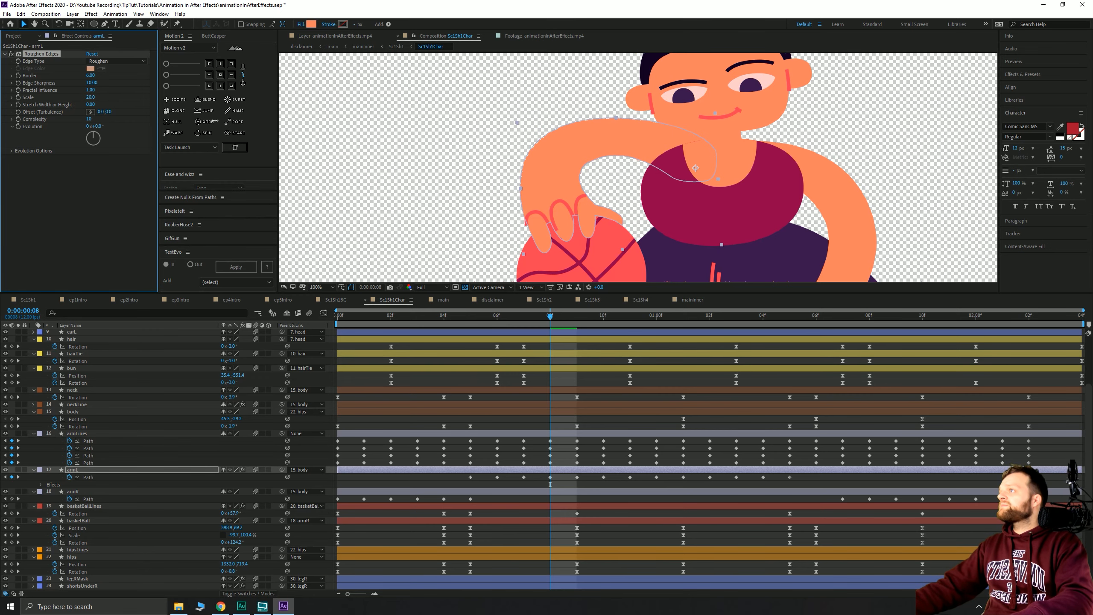
left_click(98, 203)
- Inspect the roughened arm, select armL's Roughen Edges effect, then select the shadow layer
key("period")
left_click(347, 184)
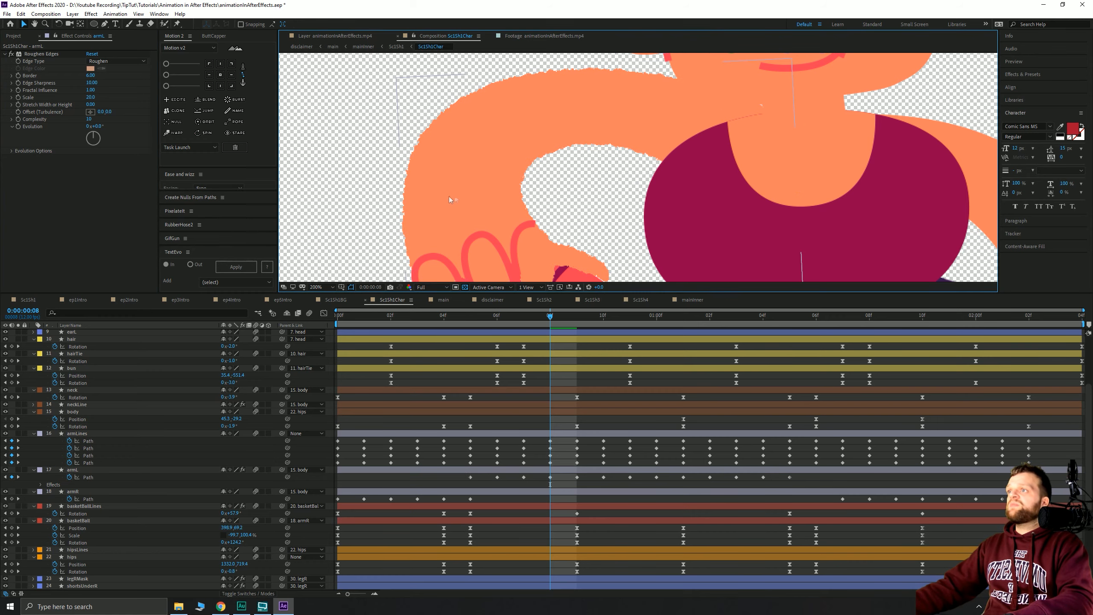
key("comma")
key("comma")
key("comma")
left_click_drag(521, 209, 479, 186)
left_click(91, 223)
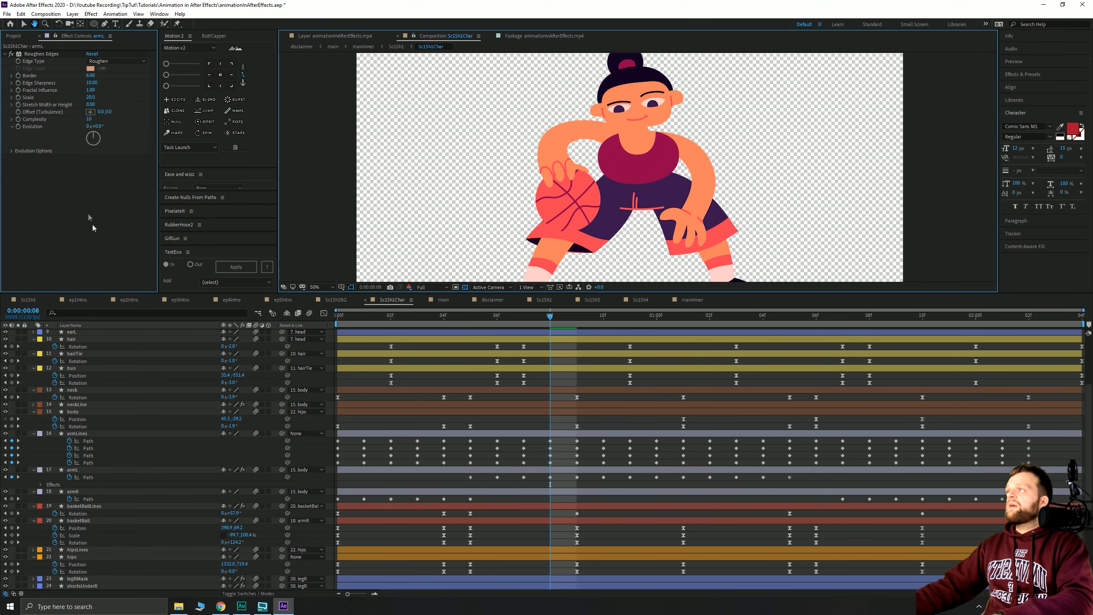
left_click(45, 55)
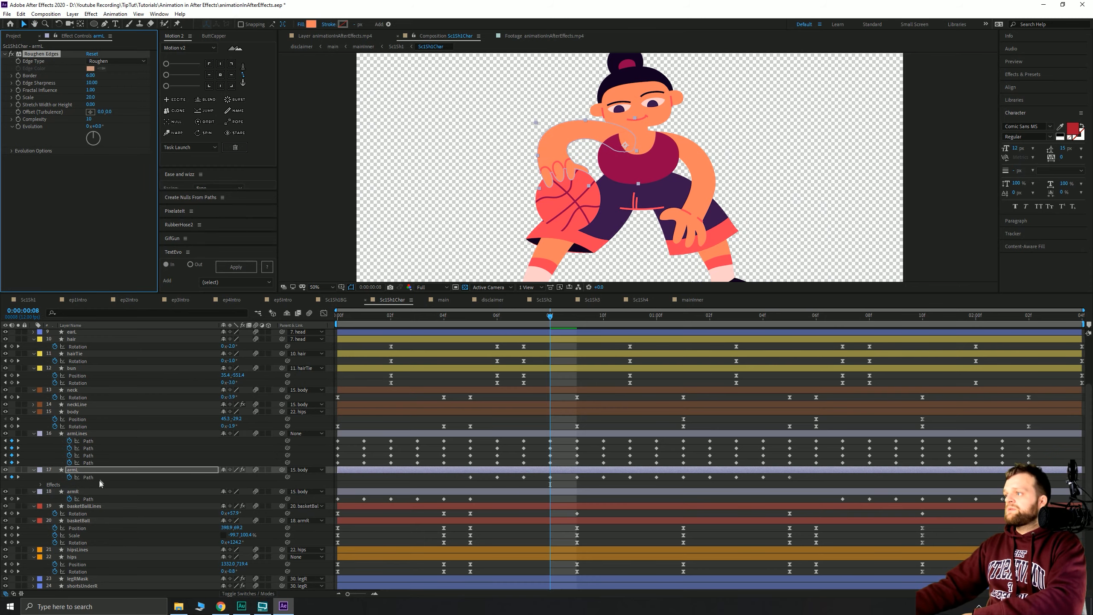
scroll(100, 483, "down", 7)
left_click(82, 585)
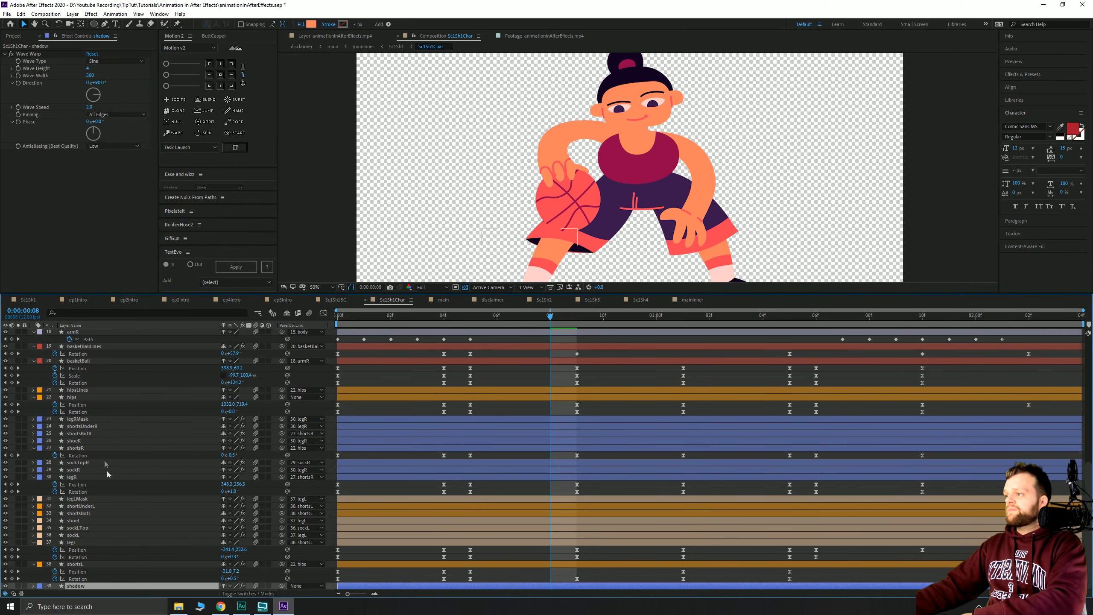
- Paste the copied Roughen Edges effect onto all layers of the character composition
scroll(107, 474, "up", 8)
key("ctrl+a")
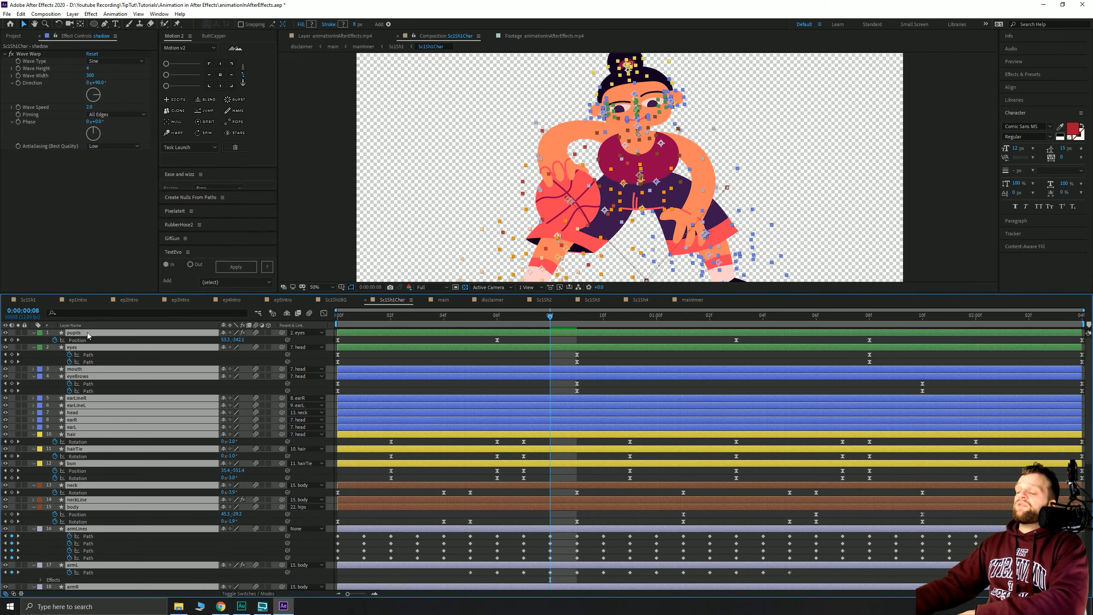
key("ctrl+v")
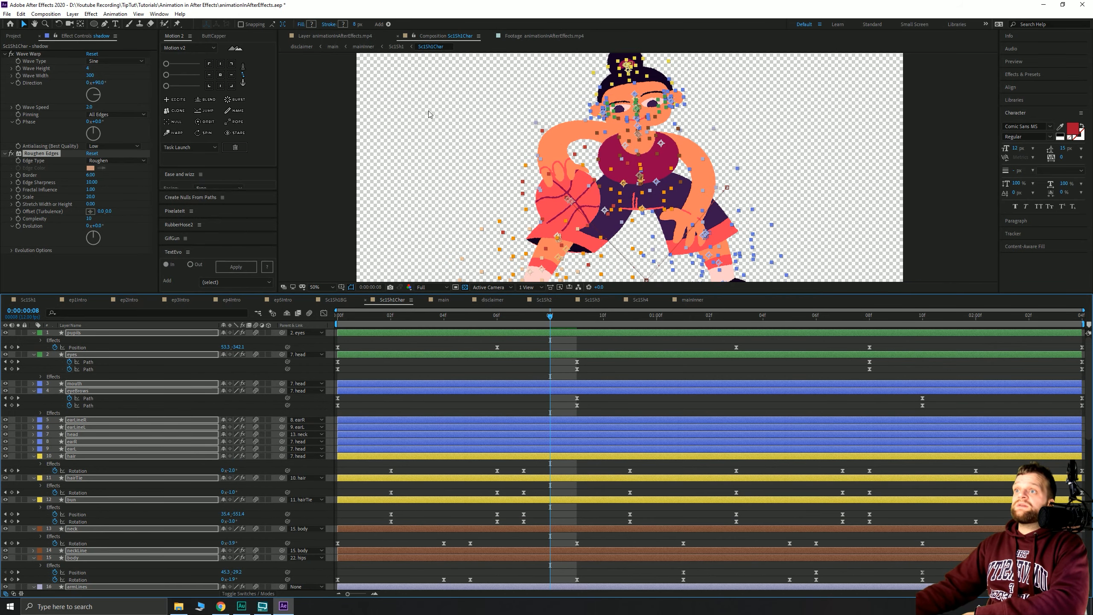
left_click(325, 172)
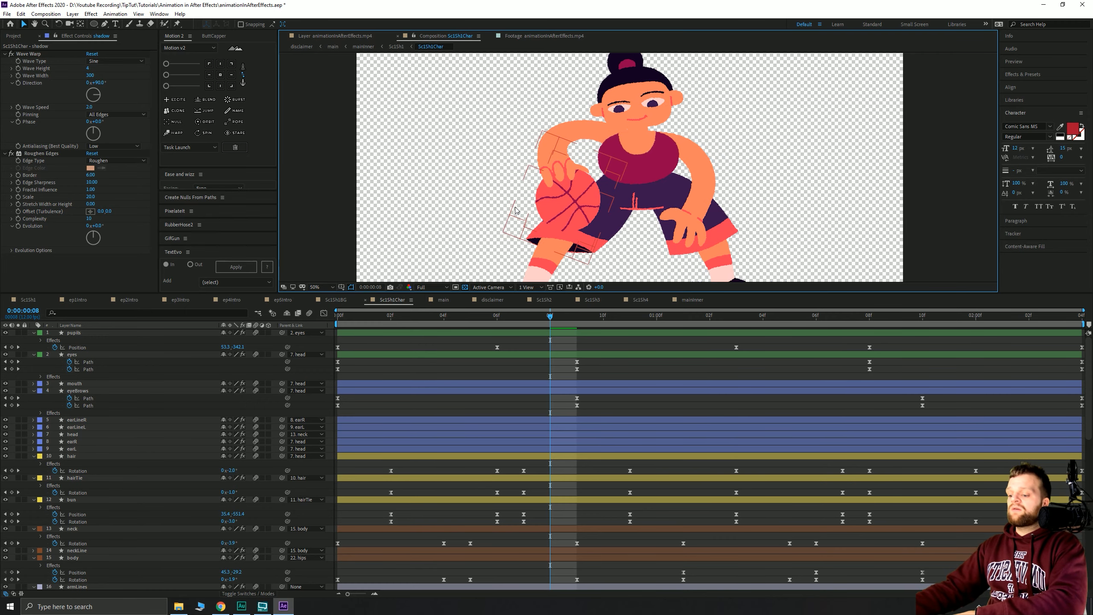
- Restore armL's Roughen Edges Scale to 100 after reviewing the pasted effects
key("ctrl+a")
key("u")
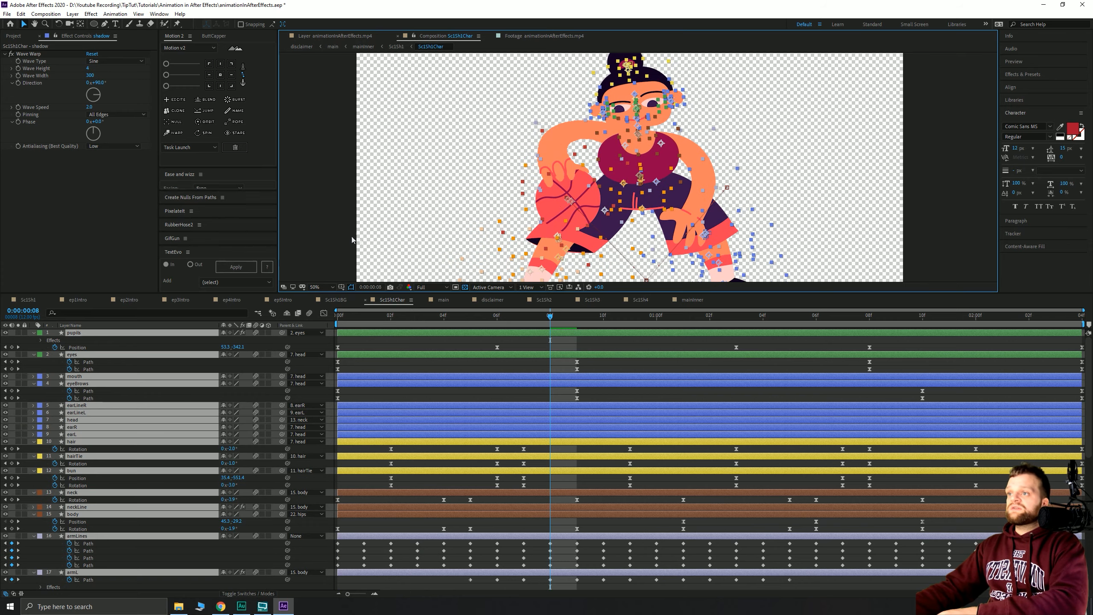
left_click(322, 158)
scroll(508, 170, "up", 2)
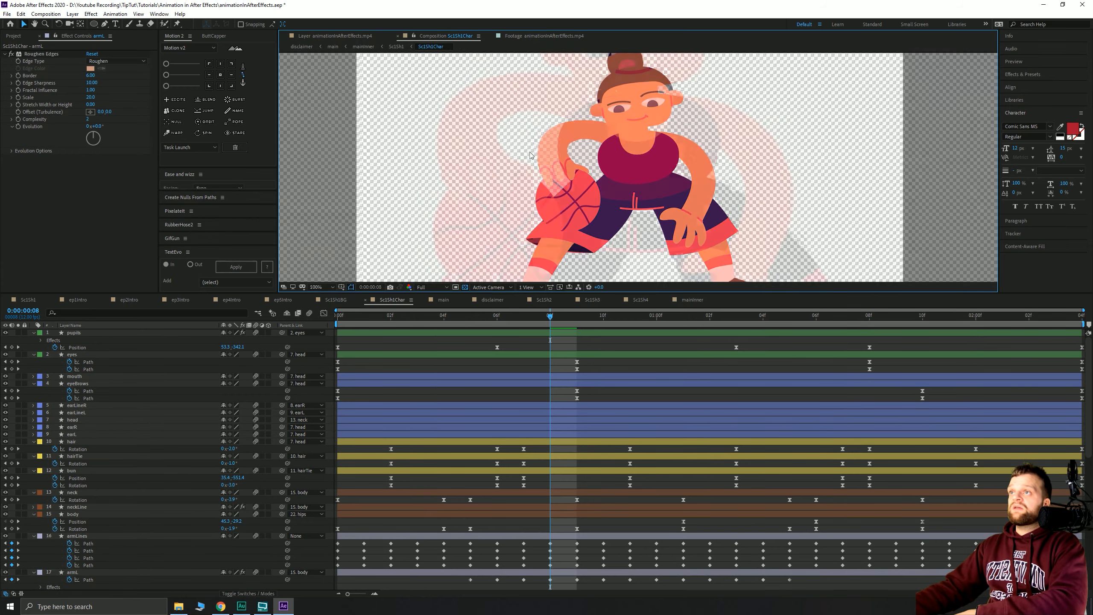
left_click_drag(473, 186, 690, 274)
left_click(559, 116)
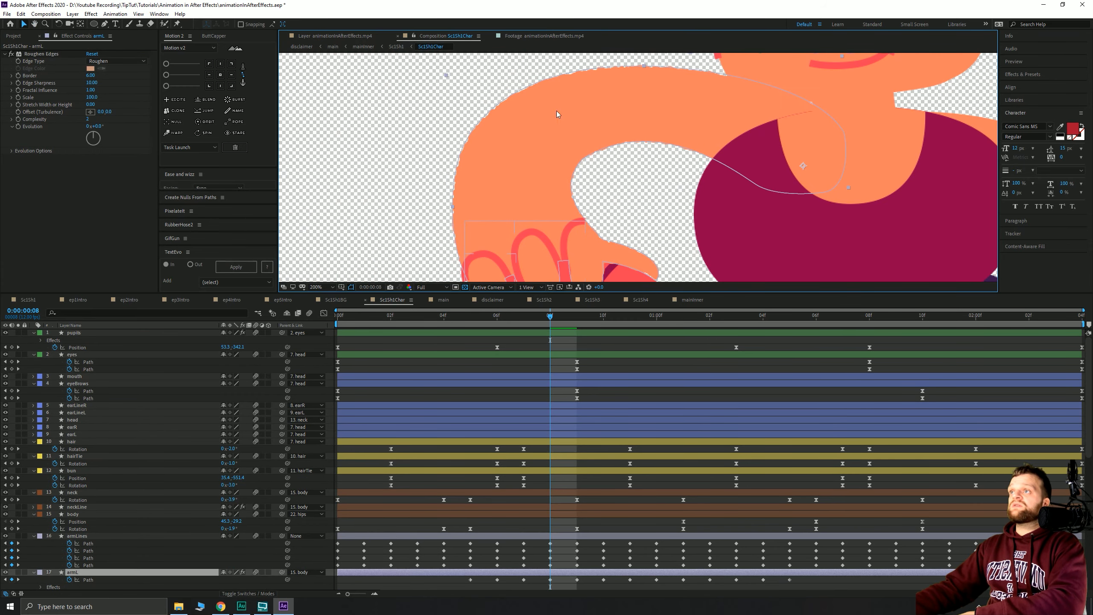
key("ctrl+z")
left_click(364, 167)
- Go via the Mini-Flowchart through Sc1Sh1 and mainInner up to the main composition
key("Tab")
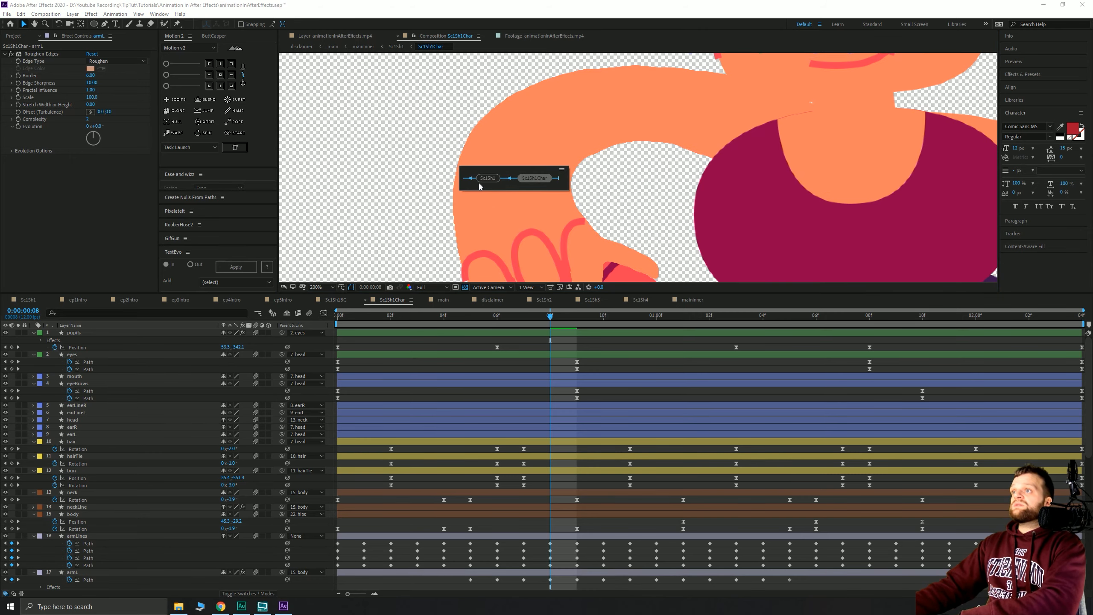
left_click(499, 183)
left_click(443, 179)
key("Tab")
left_click(432, 187)
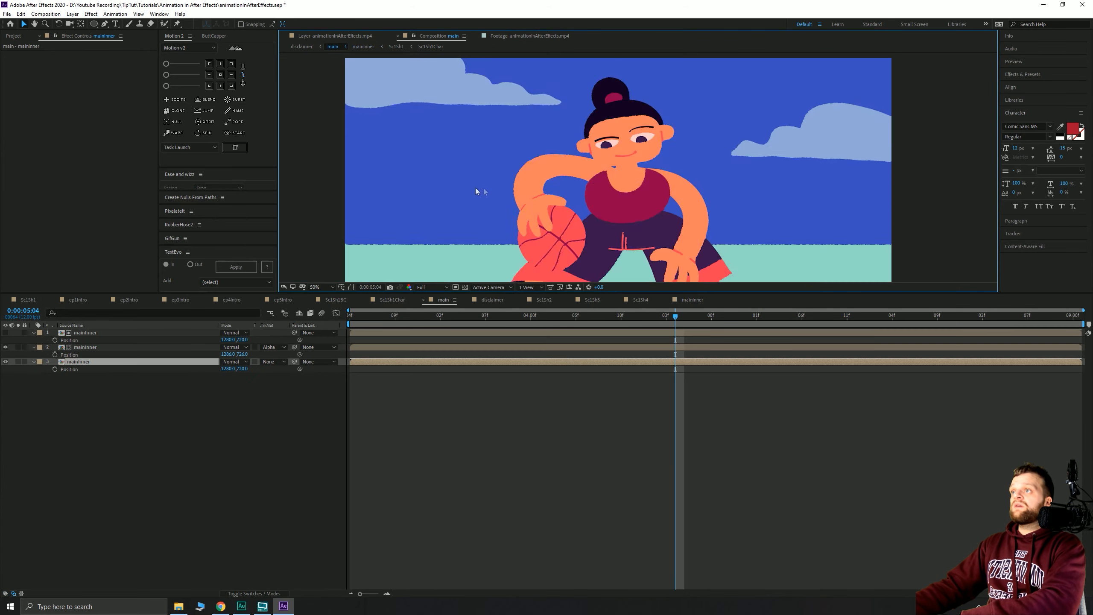
- Inspect the Find Edges, Extract and Roughen Edges effects on the top and second mainInner layers
scroll(579, 195, "down", 1)
left_click(401, 206)
scroll(602, 219, "up", 1)
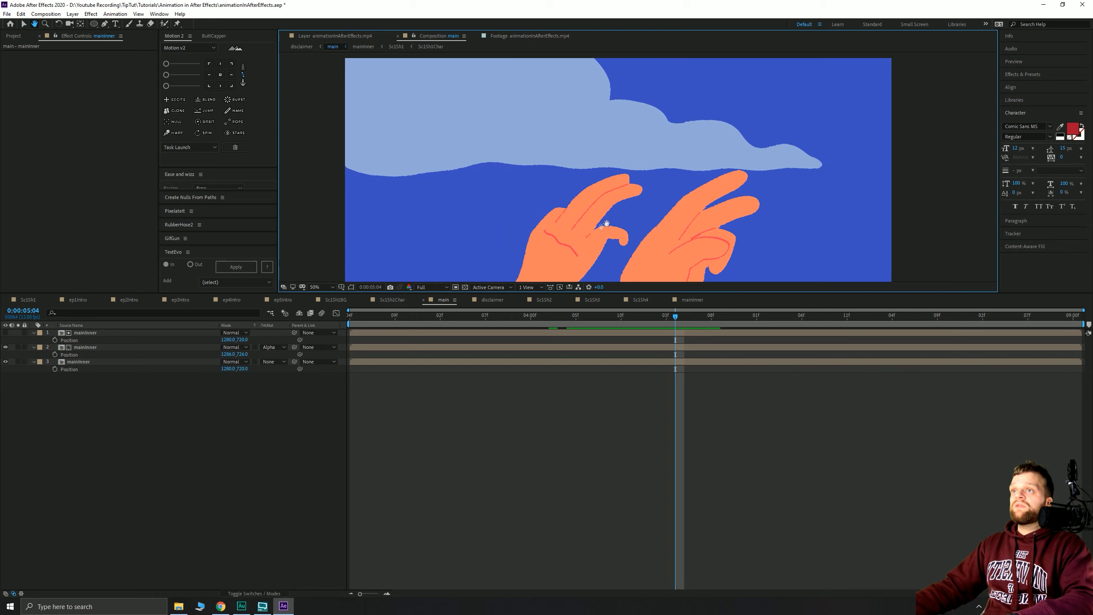
left_click_drag(566, 242, 600, 208)
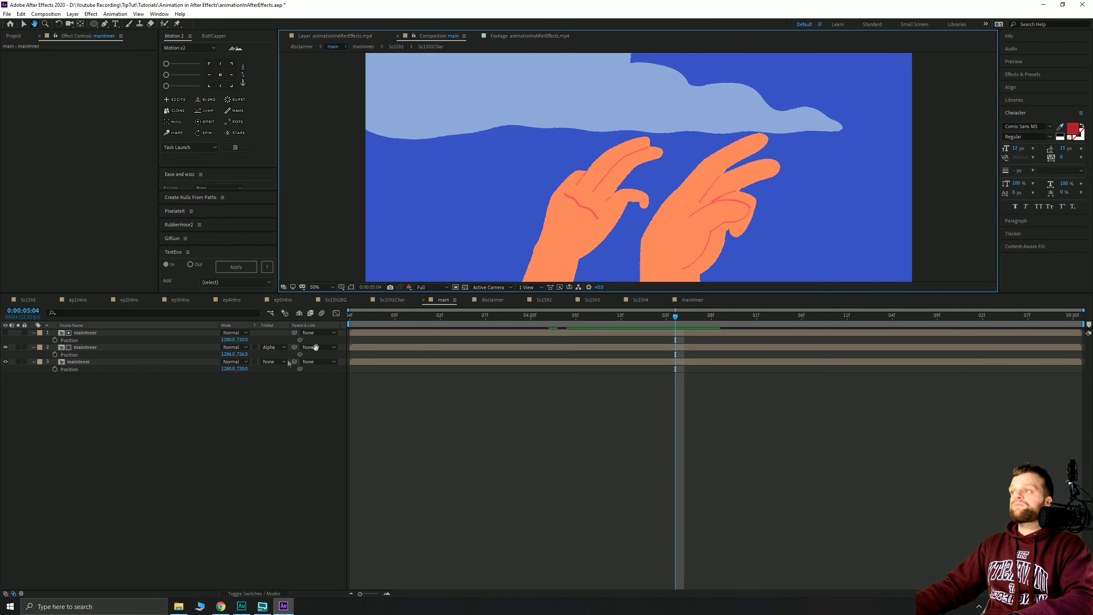
left_click(87, 332)
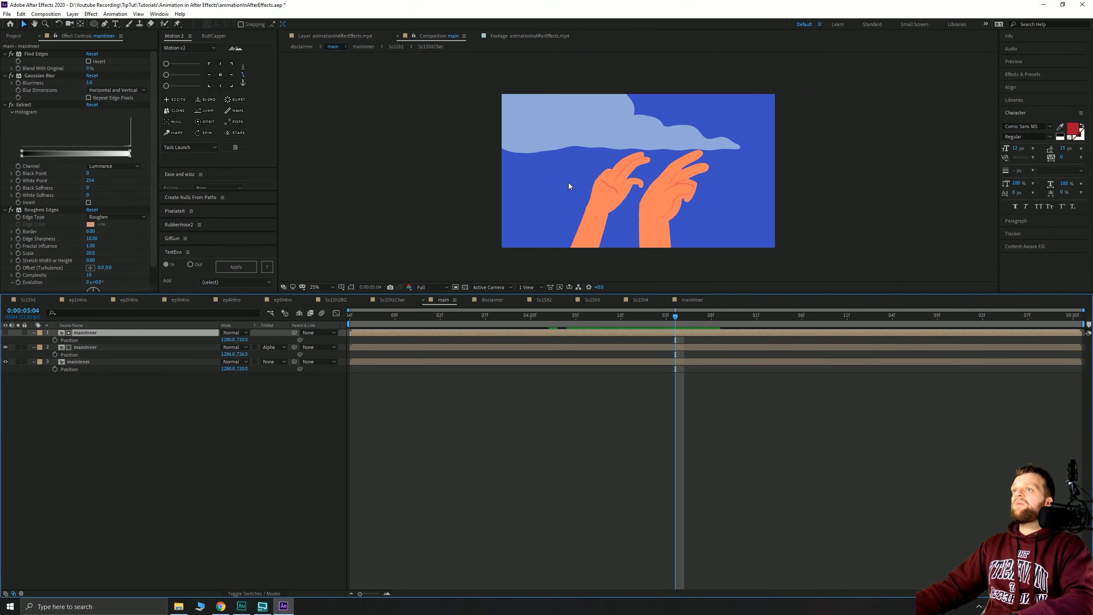
key(".")
scroll(605, 211, "up", 2)
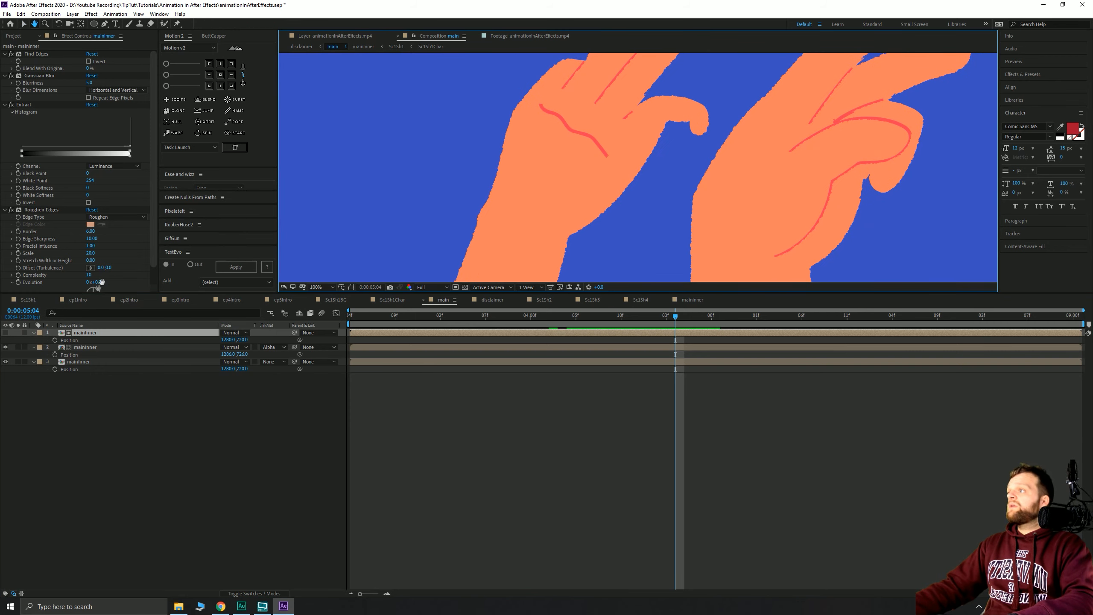
left_click(79, 348)
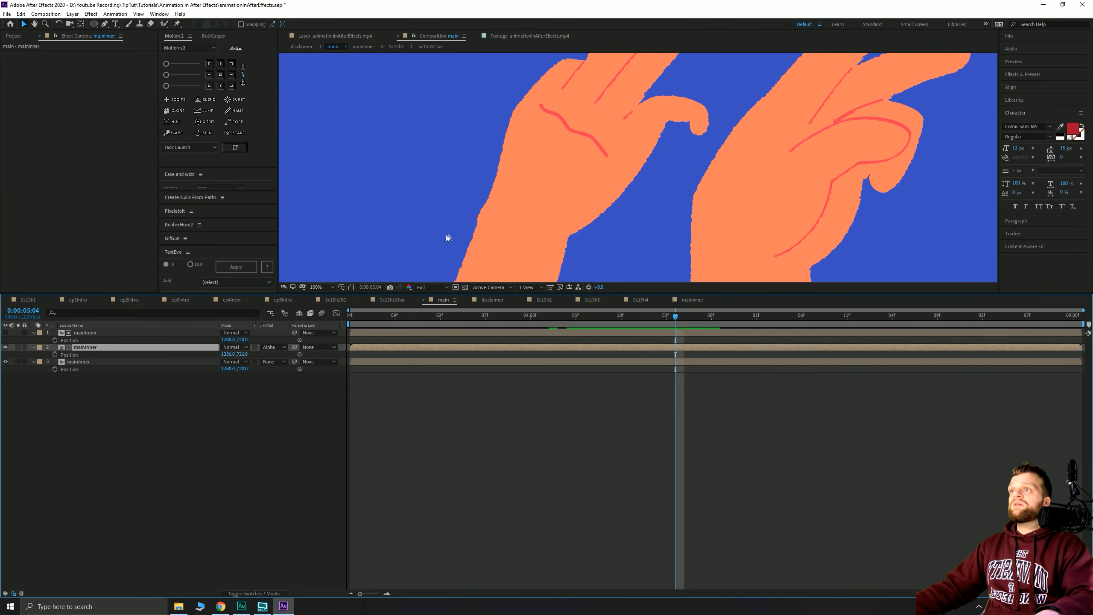
- Scrub back, try and undo a layer split, then place the playhead at 0:00:03:06 with all three layers selected
scroll(528, 199, "down", 2)
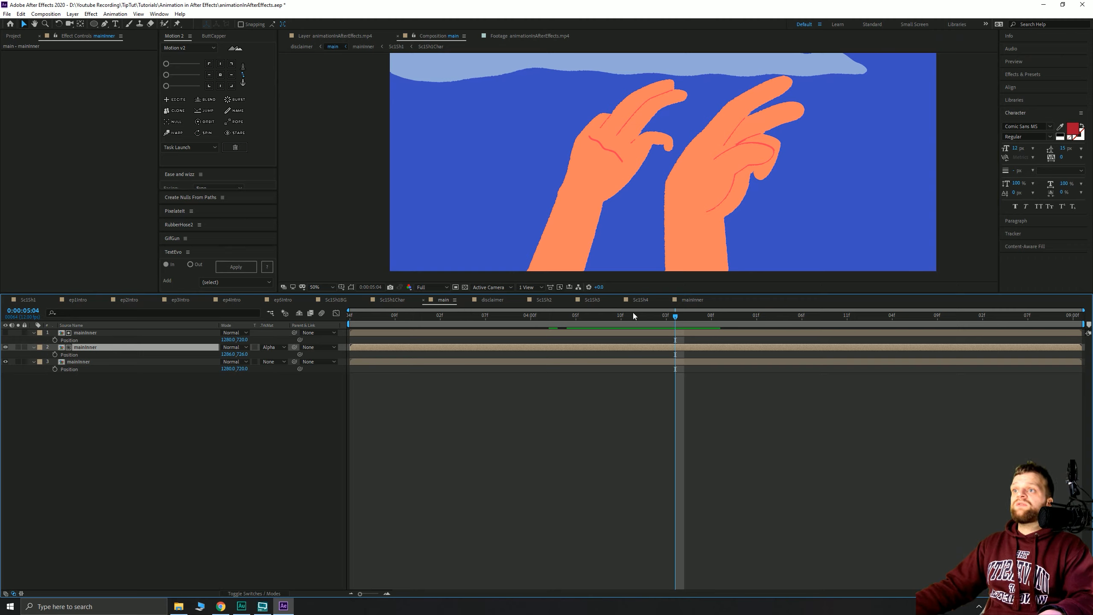
left_click_drag(640, 316, 464, 330)
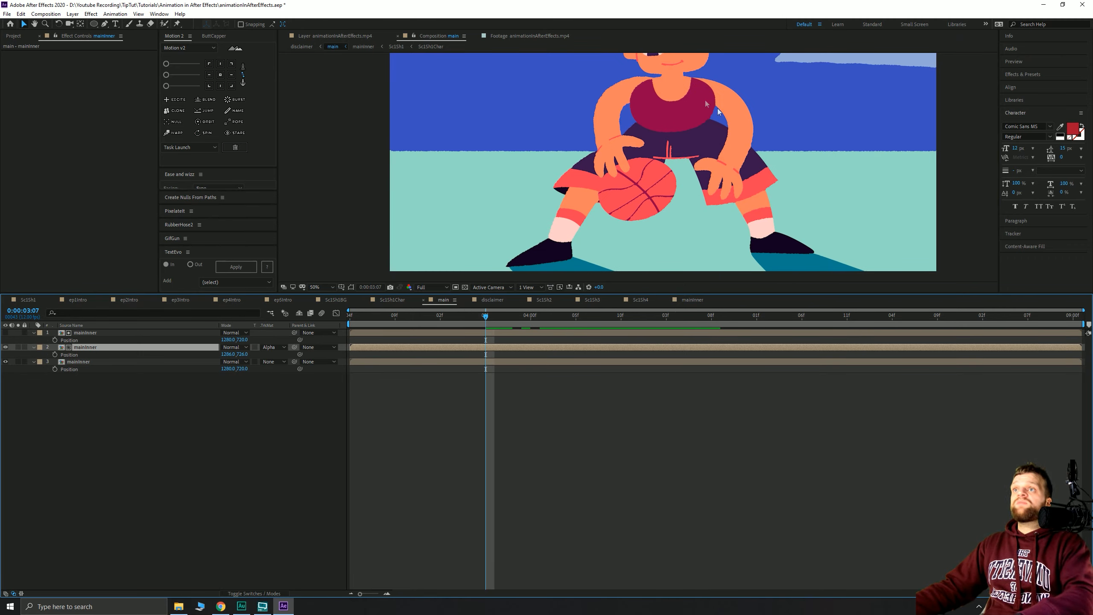
key("ctrl+shift+d")
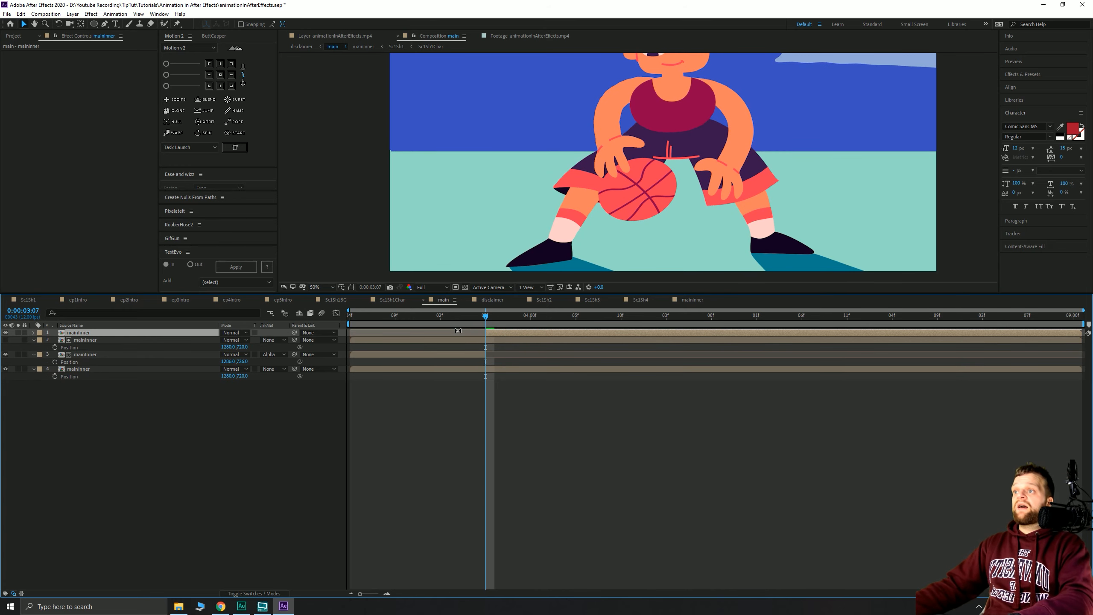
key("ctrl+z")
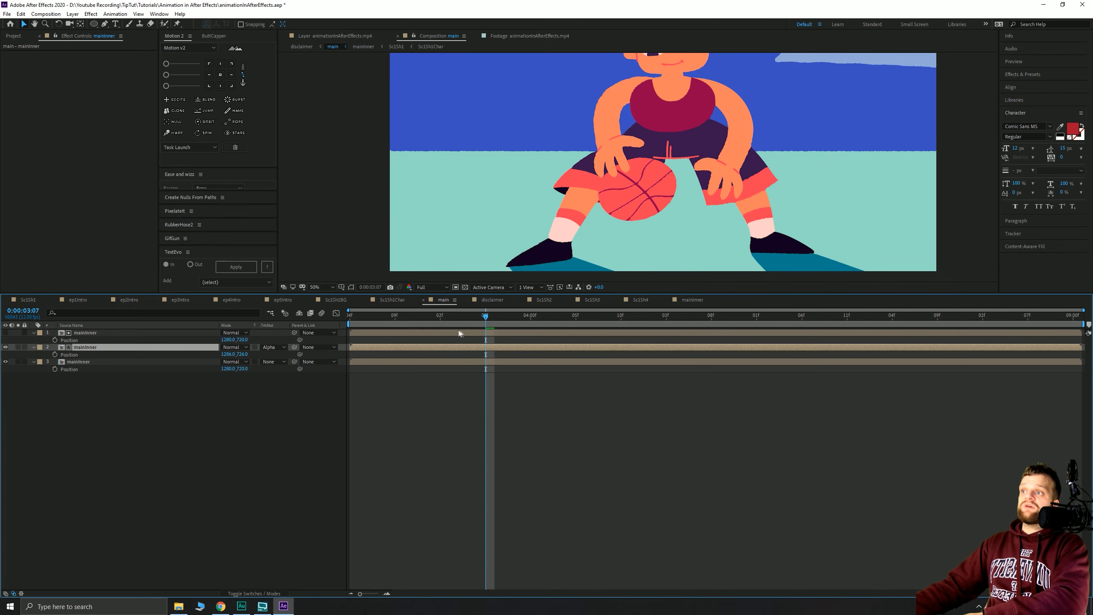
key("Page_Up")
key("ctrl+a")
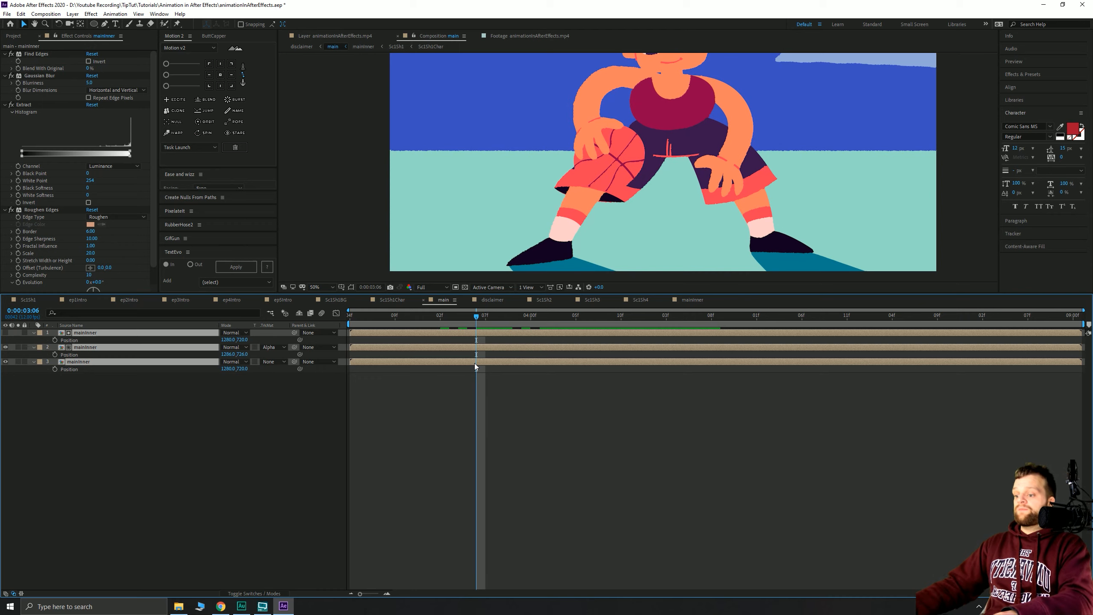
- Split all three mainInner layers at 0:00:03:06, reorder and preview, then undo back to full layers
key("ctrl+shift+d")
key("ctrl+shift+bracketright")
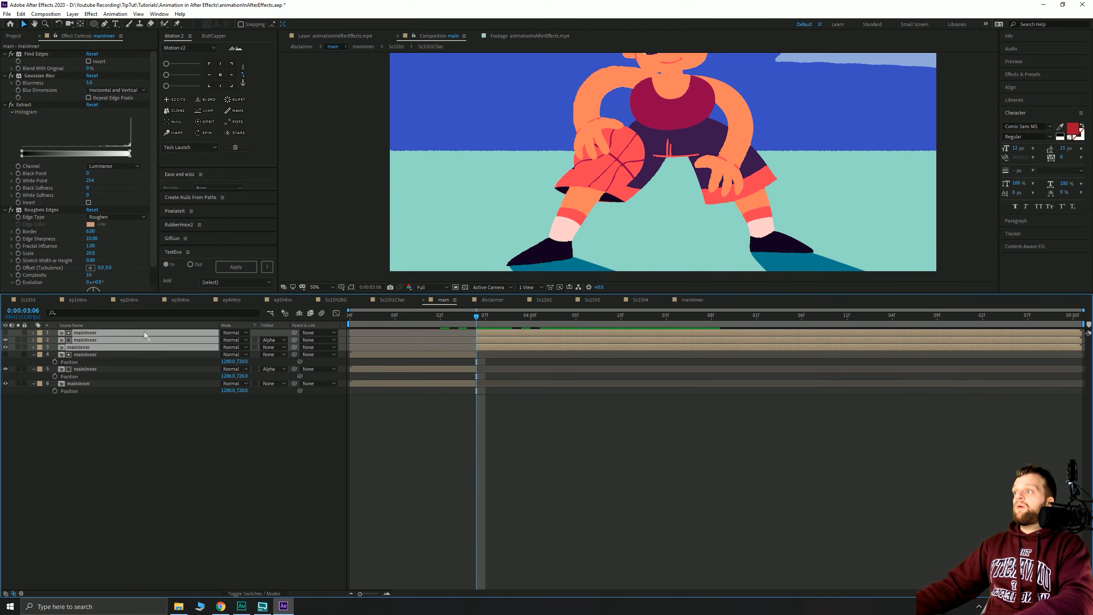
key("space")
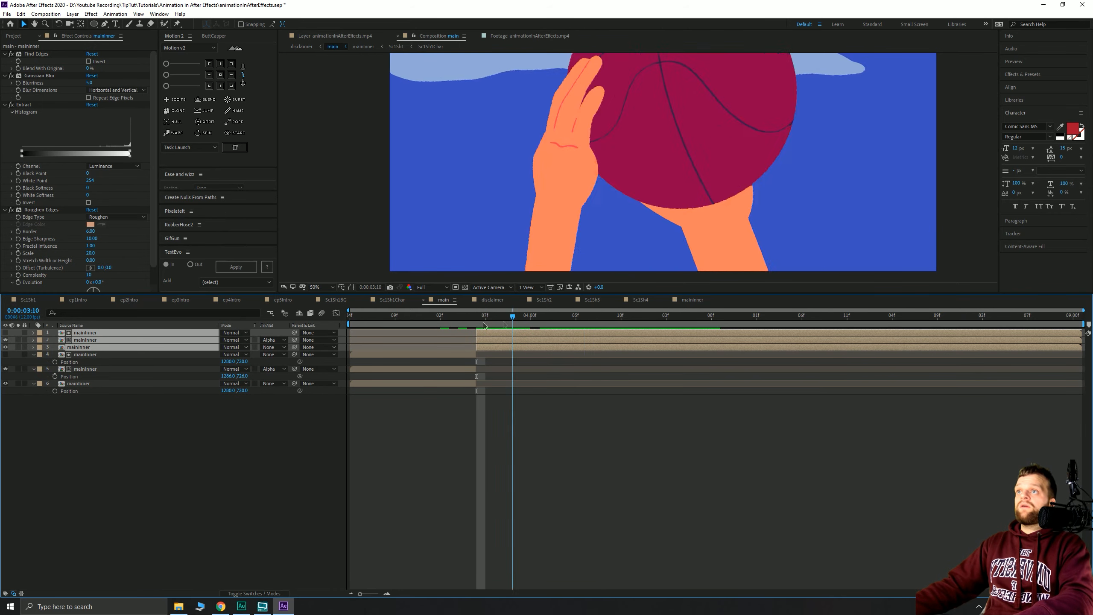
key("Delete")
key("ctrl+z")
key("ctrl+z")
key("ctrl+z")
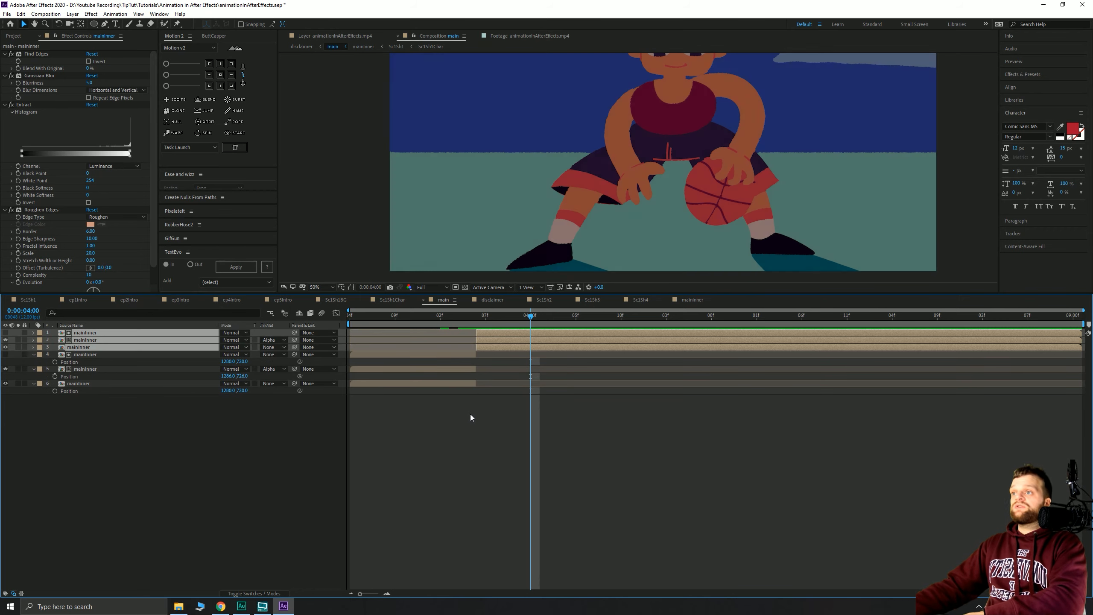
- Set viewer magnification to Fit and select the main composition in the Project panel
scroll(638, 213, "down", 2)
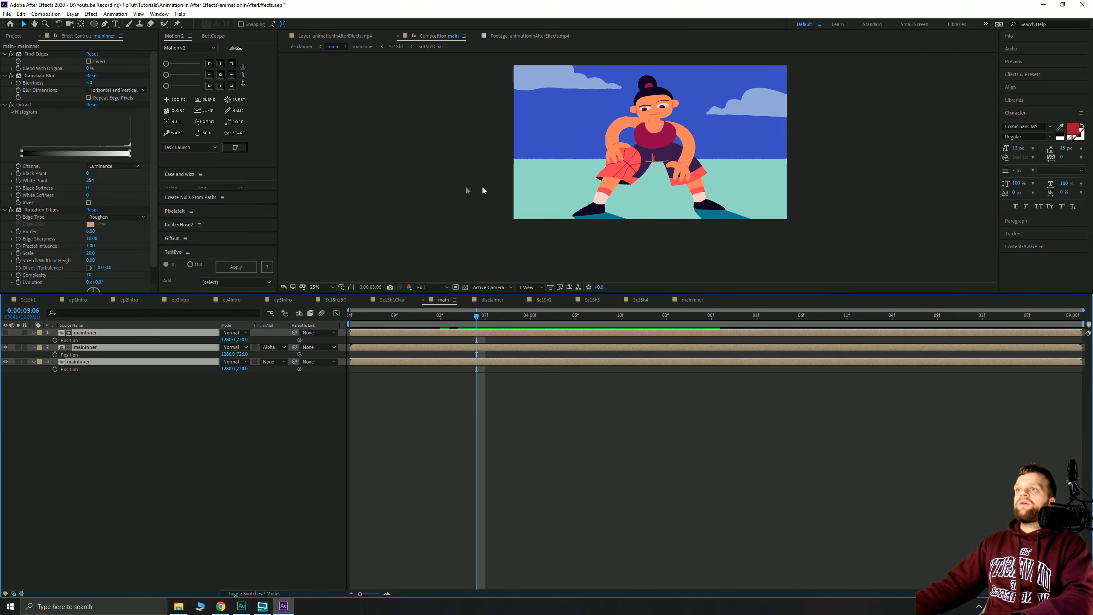
left_click(481, 189)
left_click(328, 287)
left_click(330, 311)
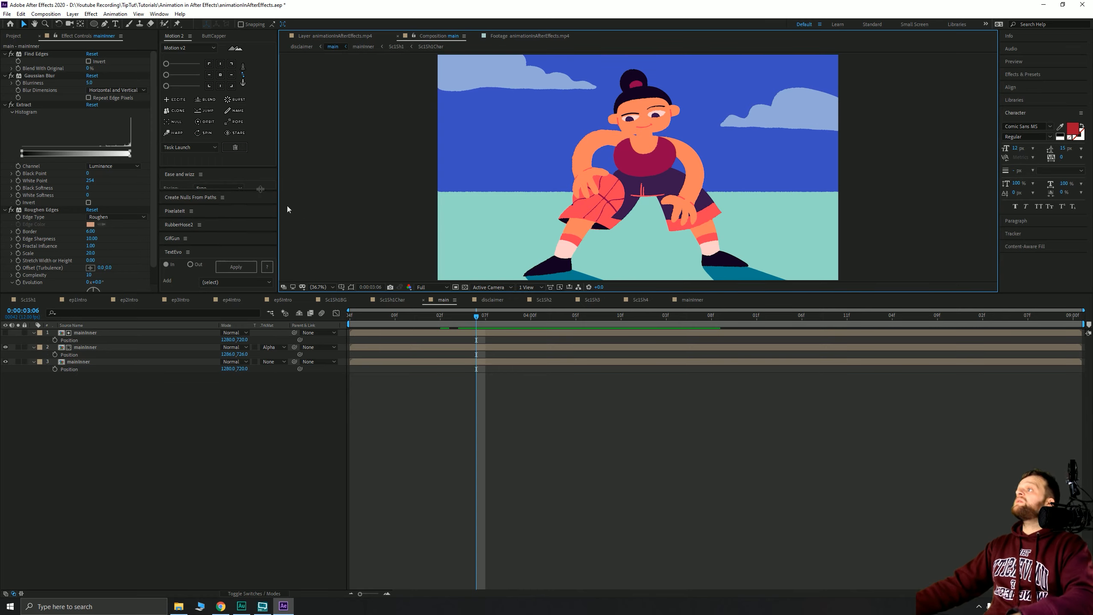
left_click(13, 36)
left_click(43, 243)
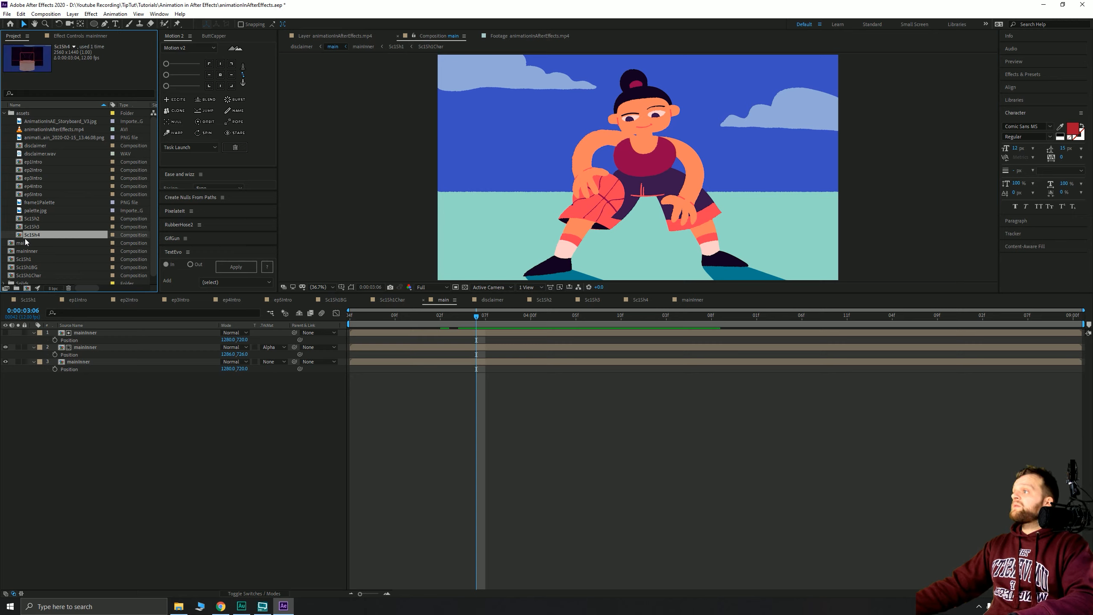